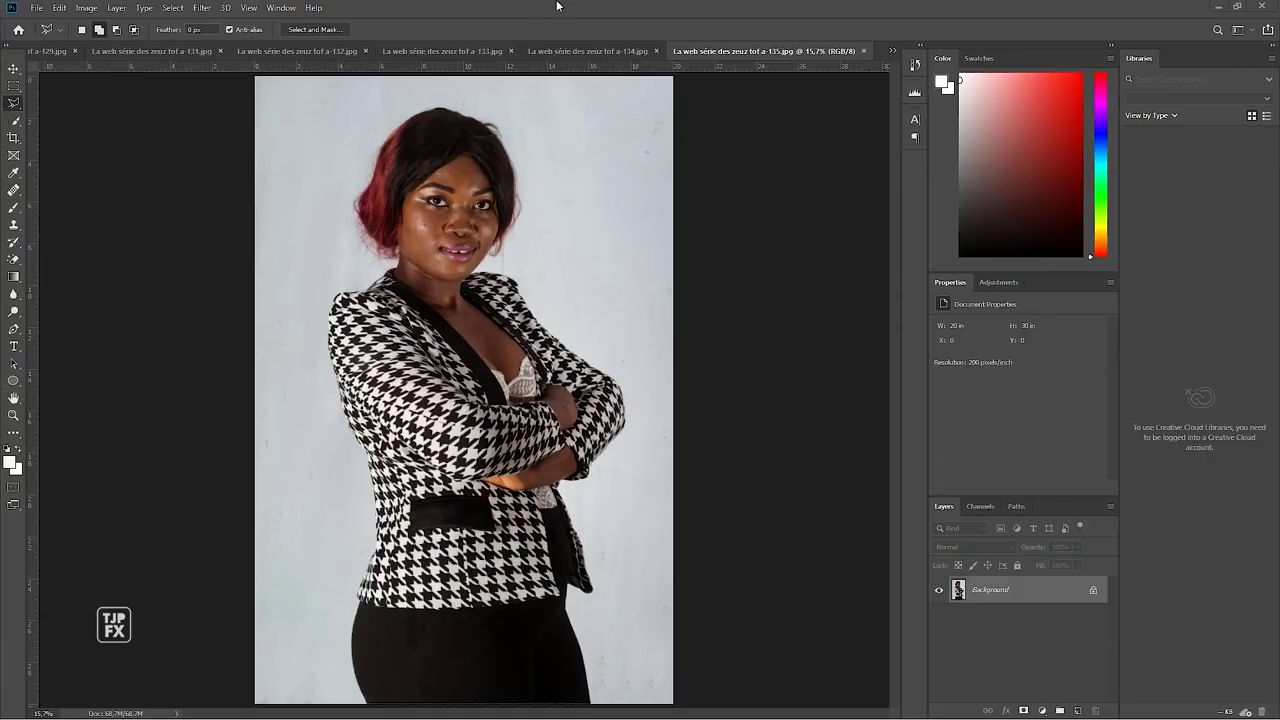
Zoom in close on the cheek beside the nose to inspect the skin blemishes
key(ctrl+plus)
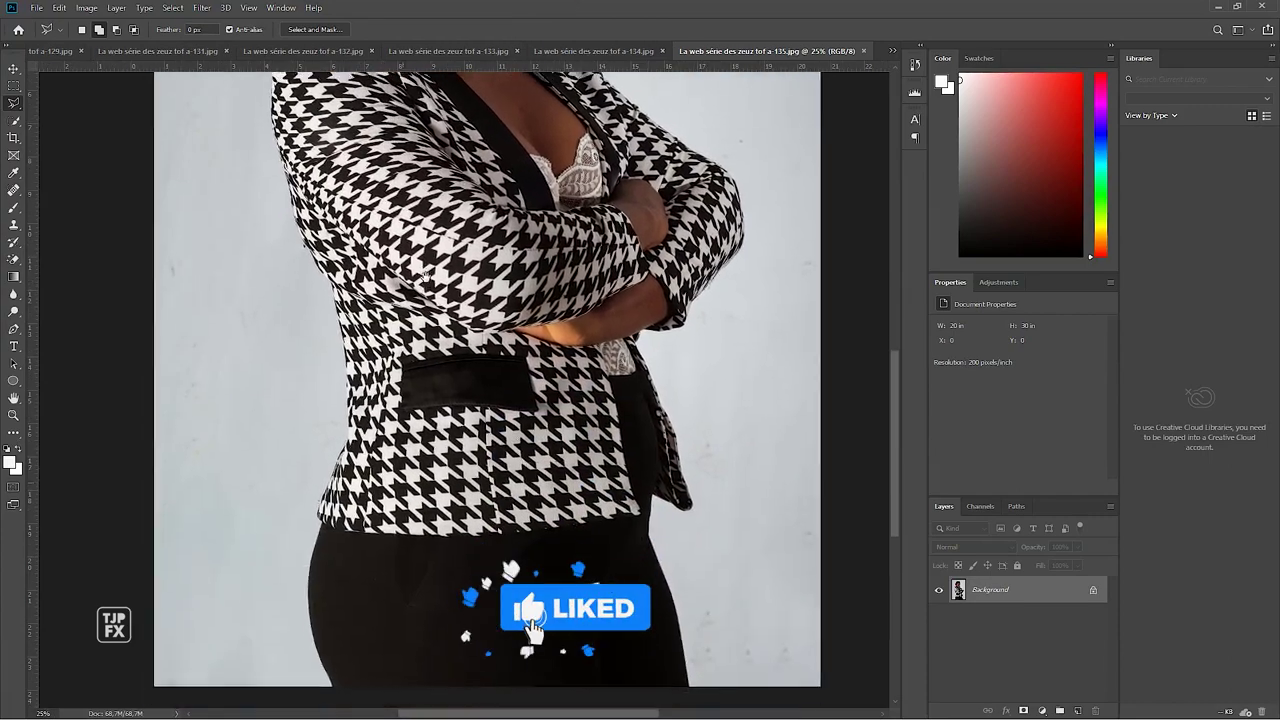
scroll(475, 390, down, 3)
scroll(426, 268, up, 3)
scroll(428, 280, up, 3)
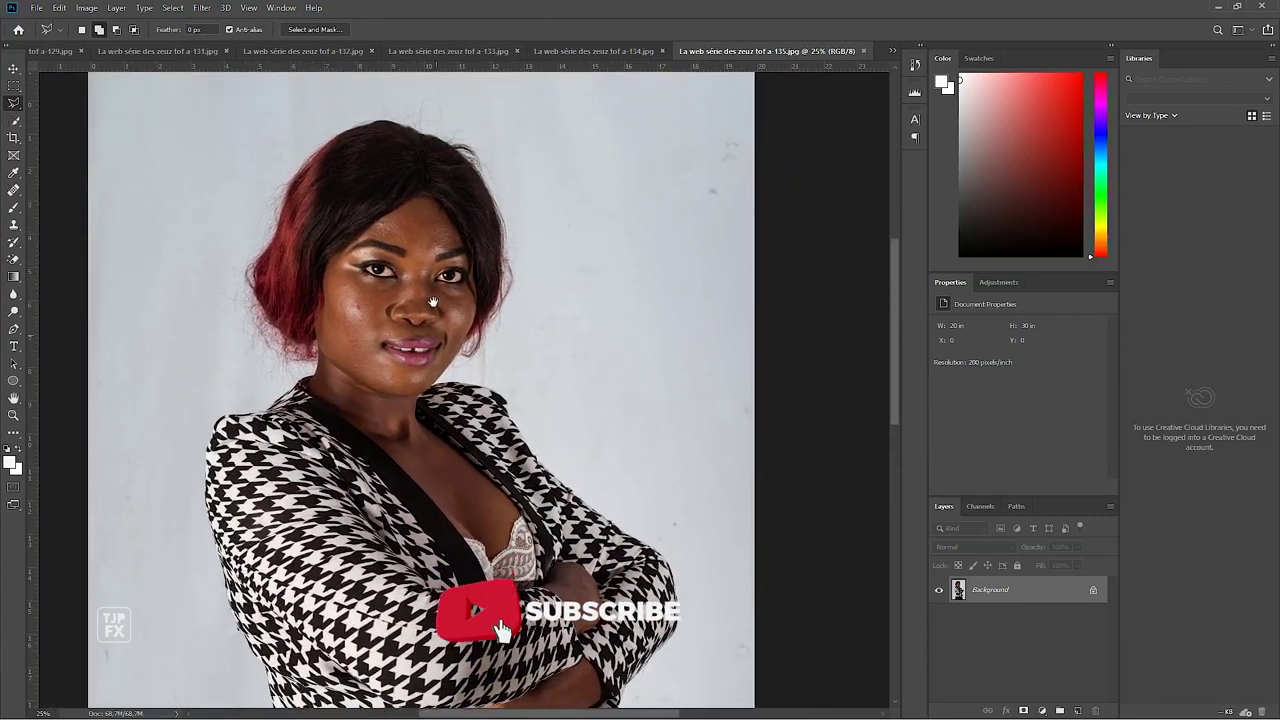
scroll(430, 291, up, 3)
scroll(400, 275, up, 2)
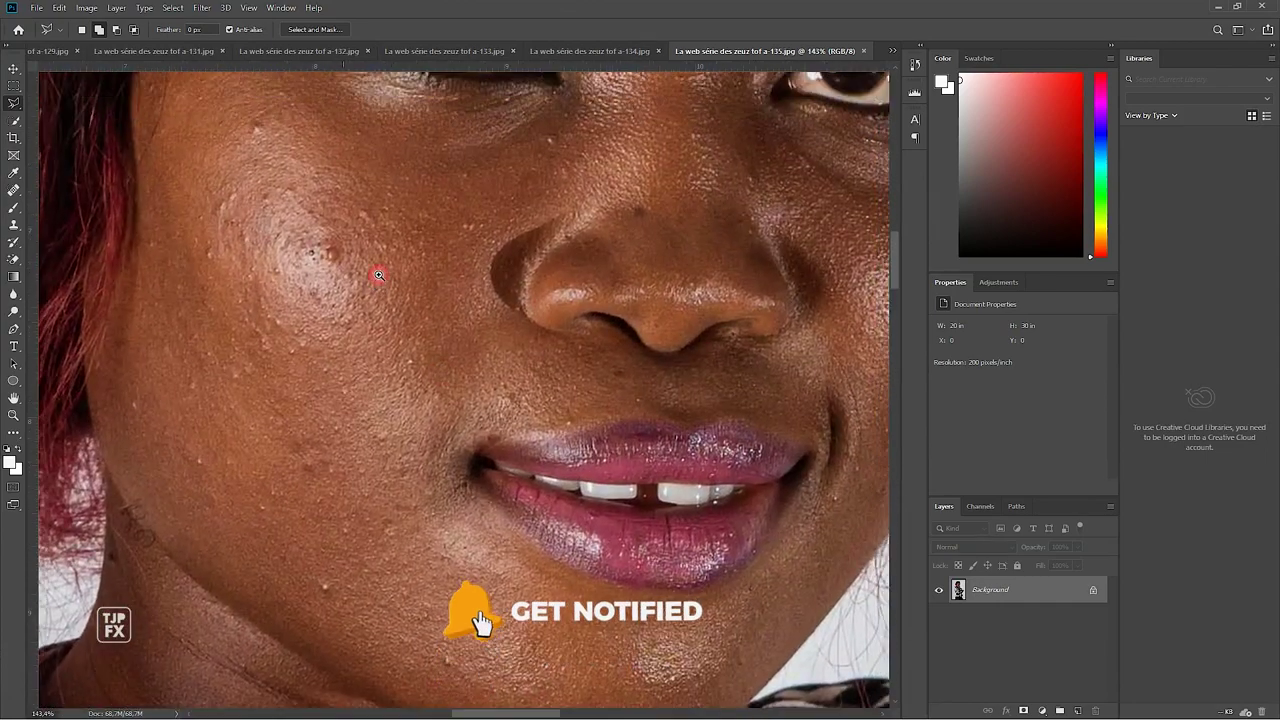
scroll(352, 255, up, 2)
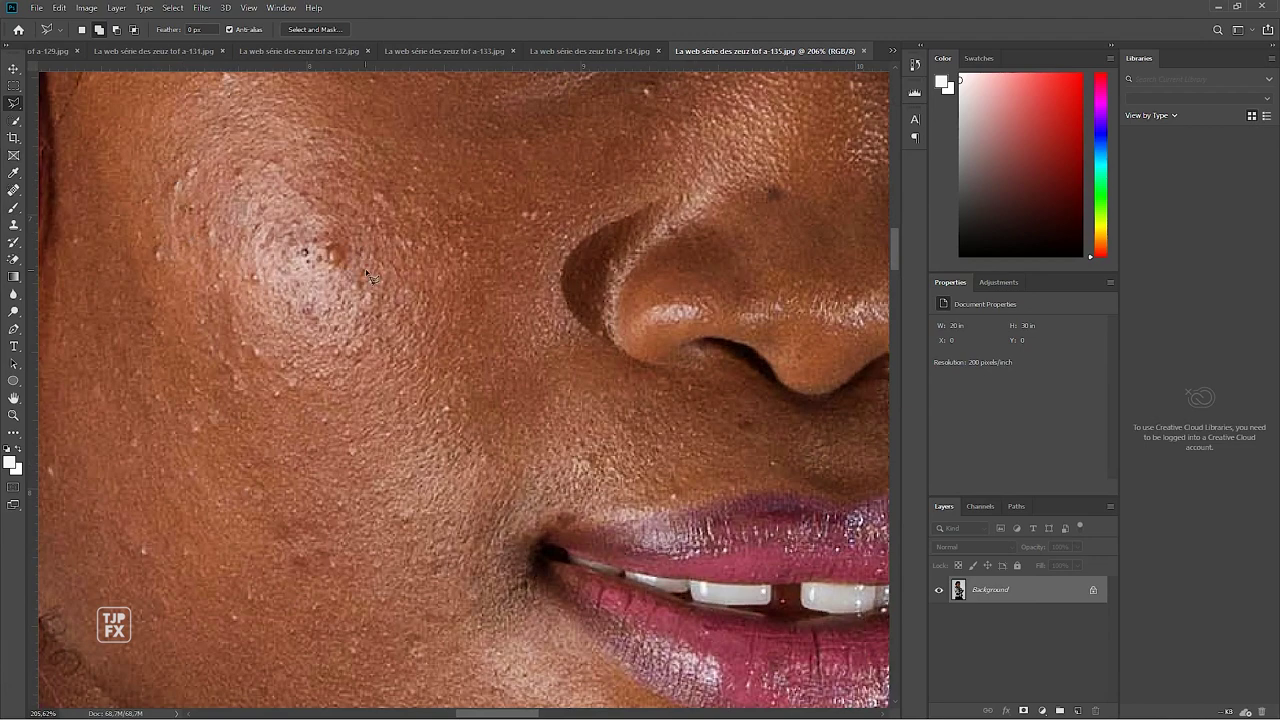
scroll(330, 262, up, 2)
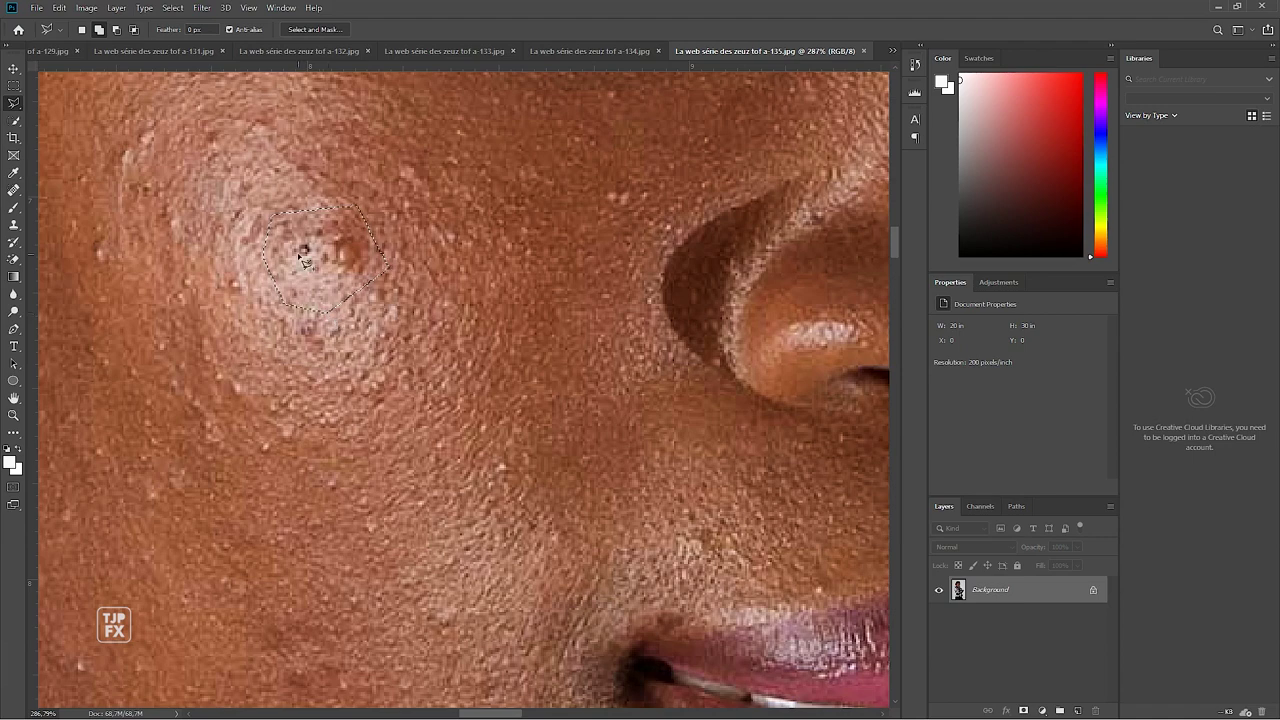
Content-Aware fill the lassoed cheek blemish cluster, deselect, and switch to the Spot Healing Brush
key(shift+BackSpace)
key(Return)
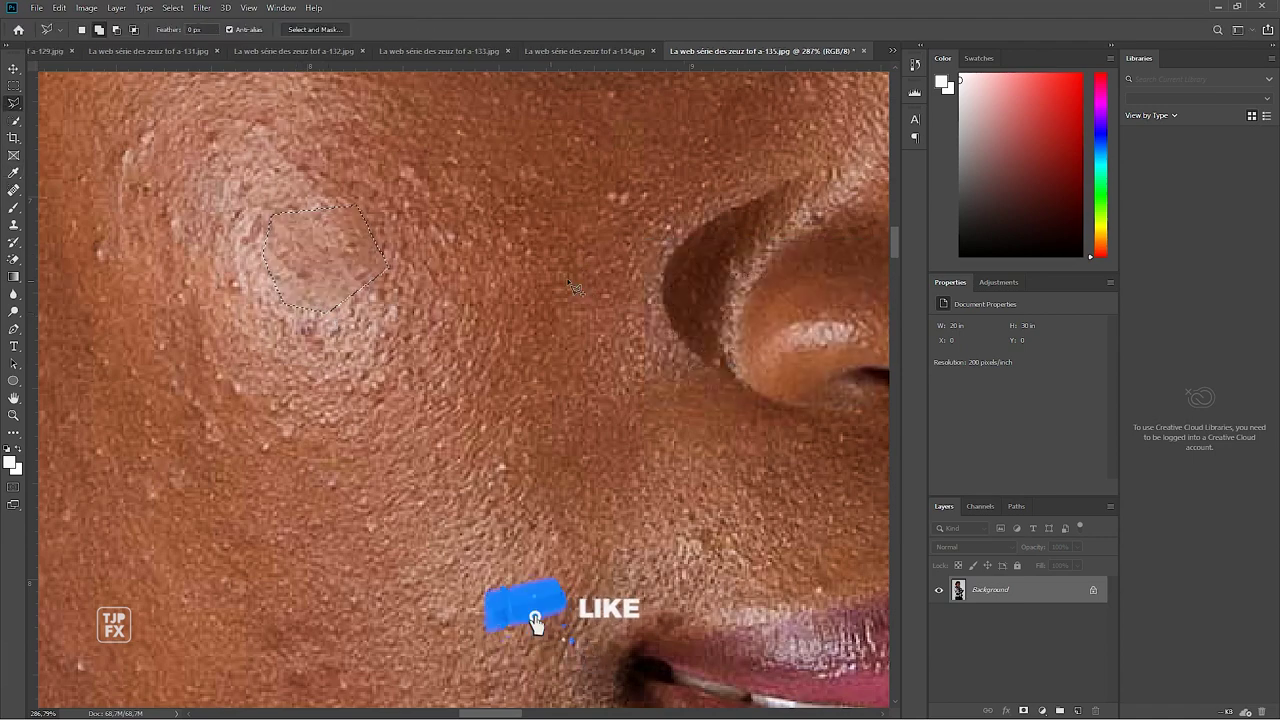
key(ctrl+d)
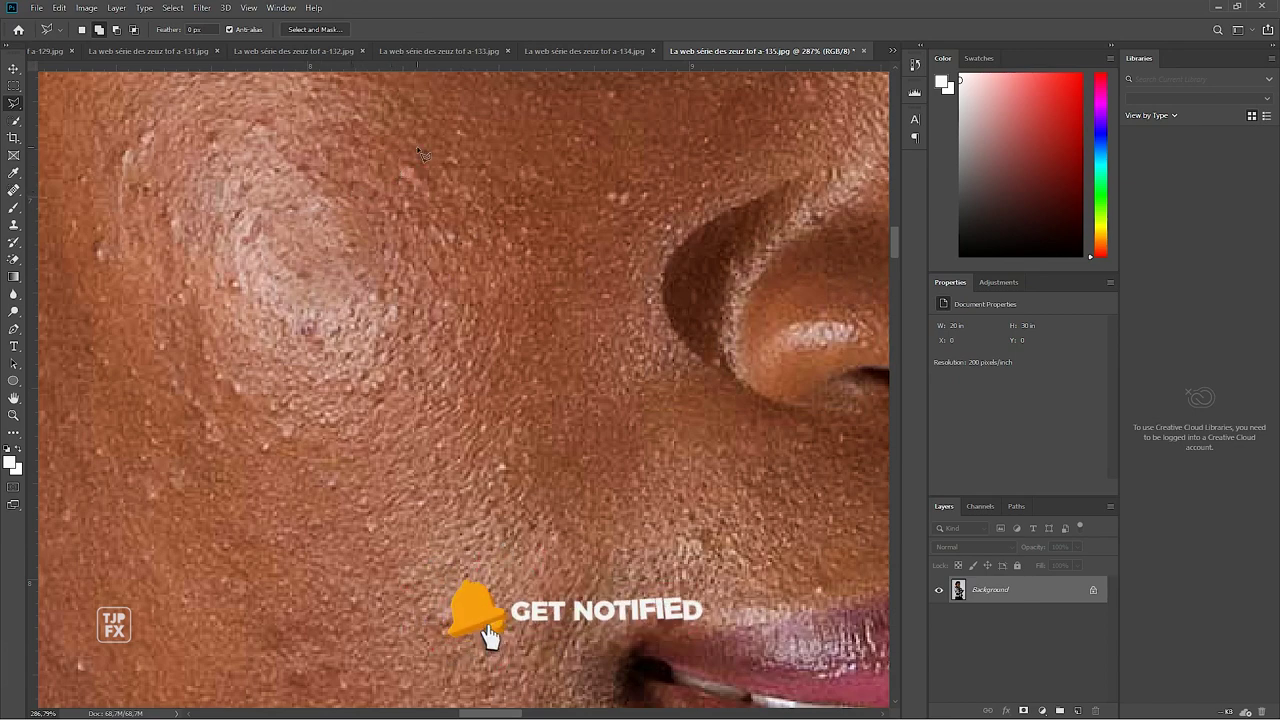
key(j)
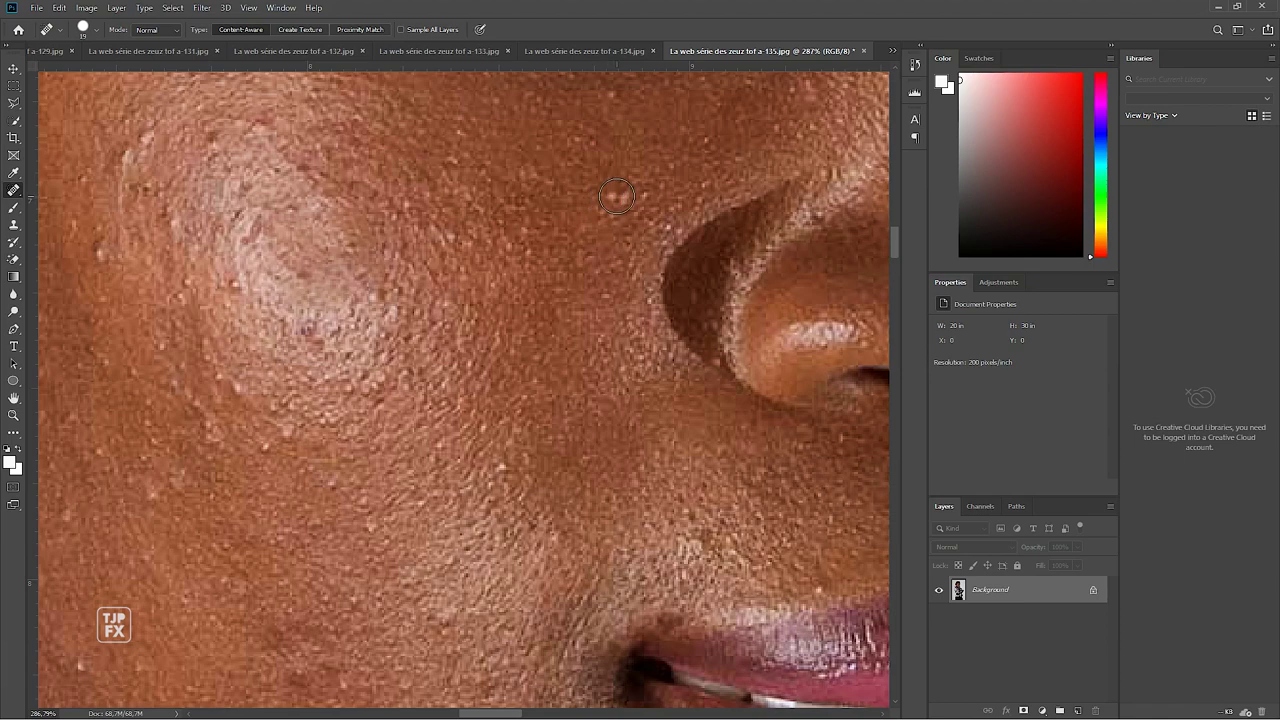
Heal the spots near the nose and across the upper bright cheek patch
click(616, 196)
click(454, 236)
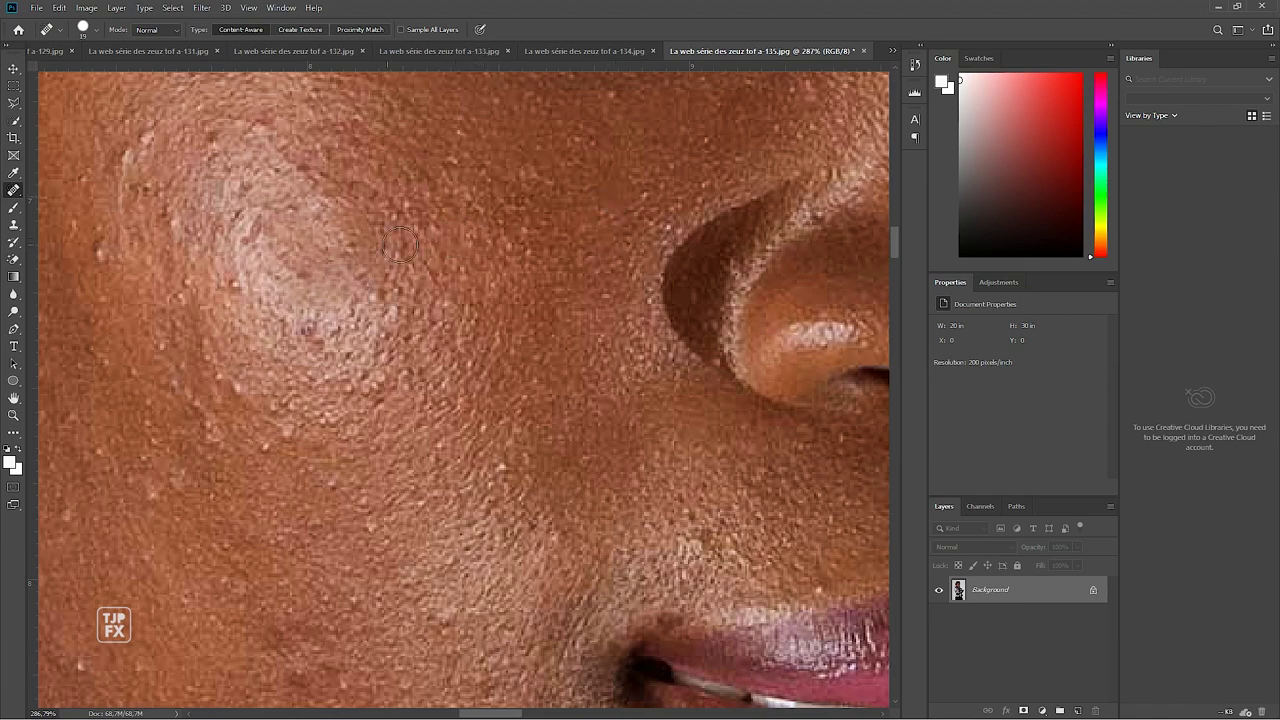
click(362, 273)
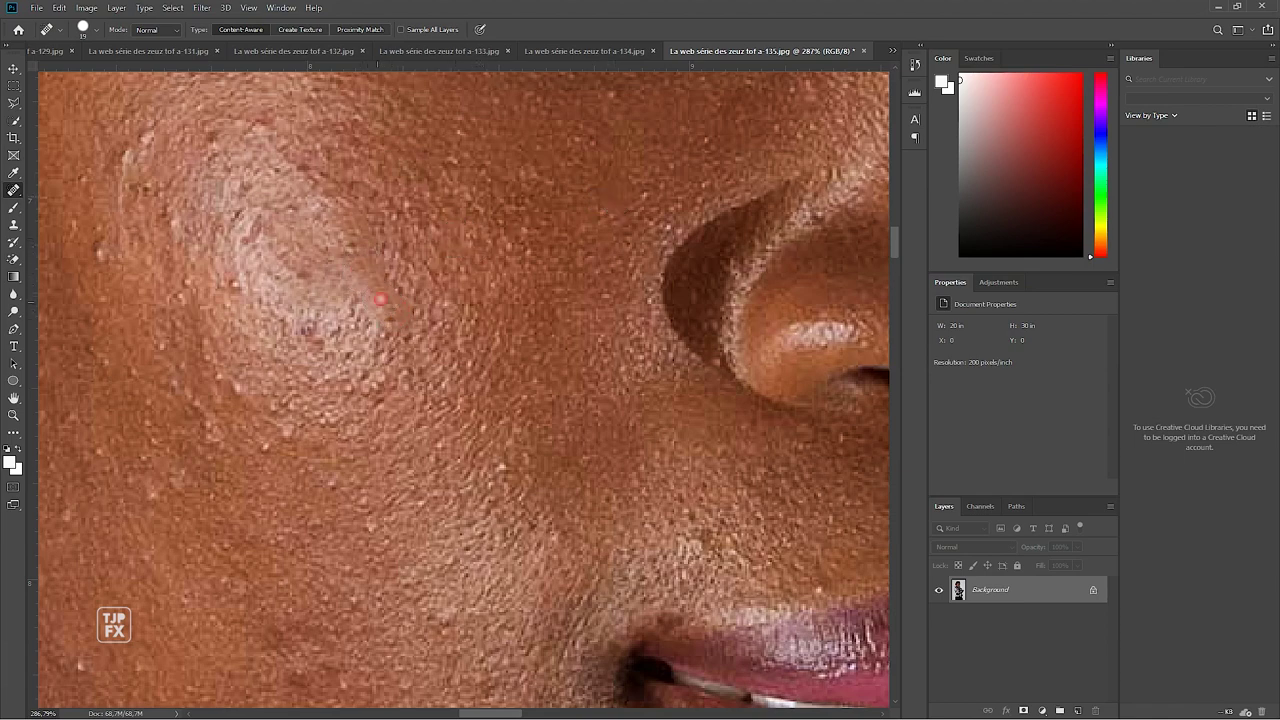
click(249, 208)
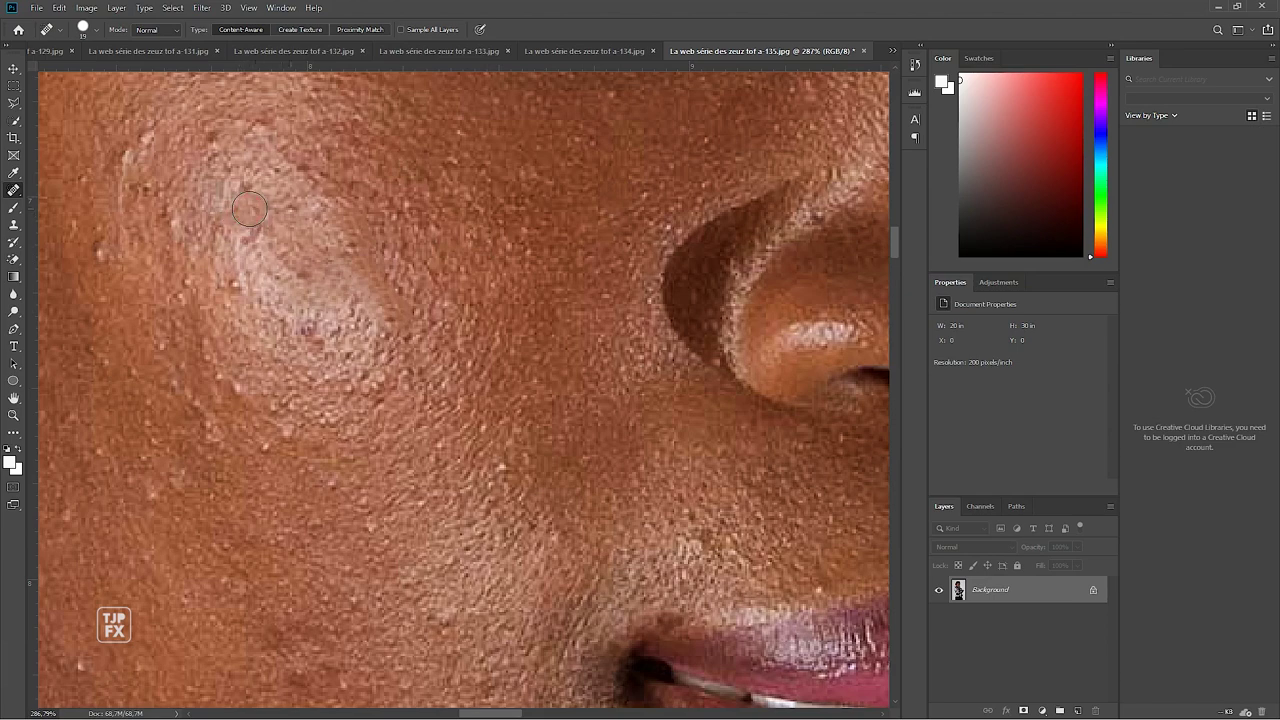
click(252, 224)
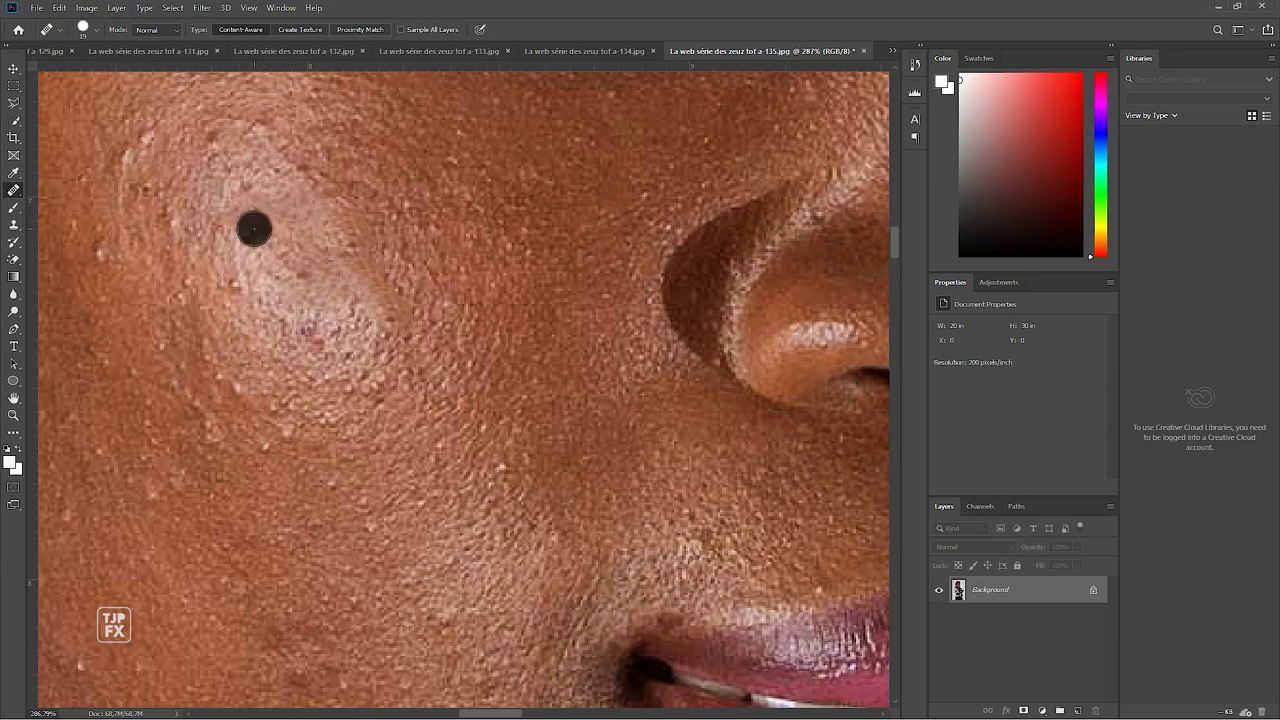
click(249, 233)
click(227, 232)
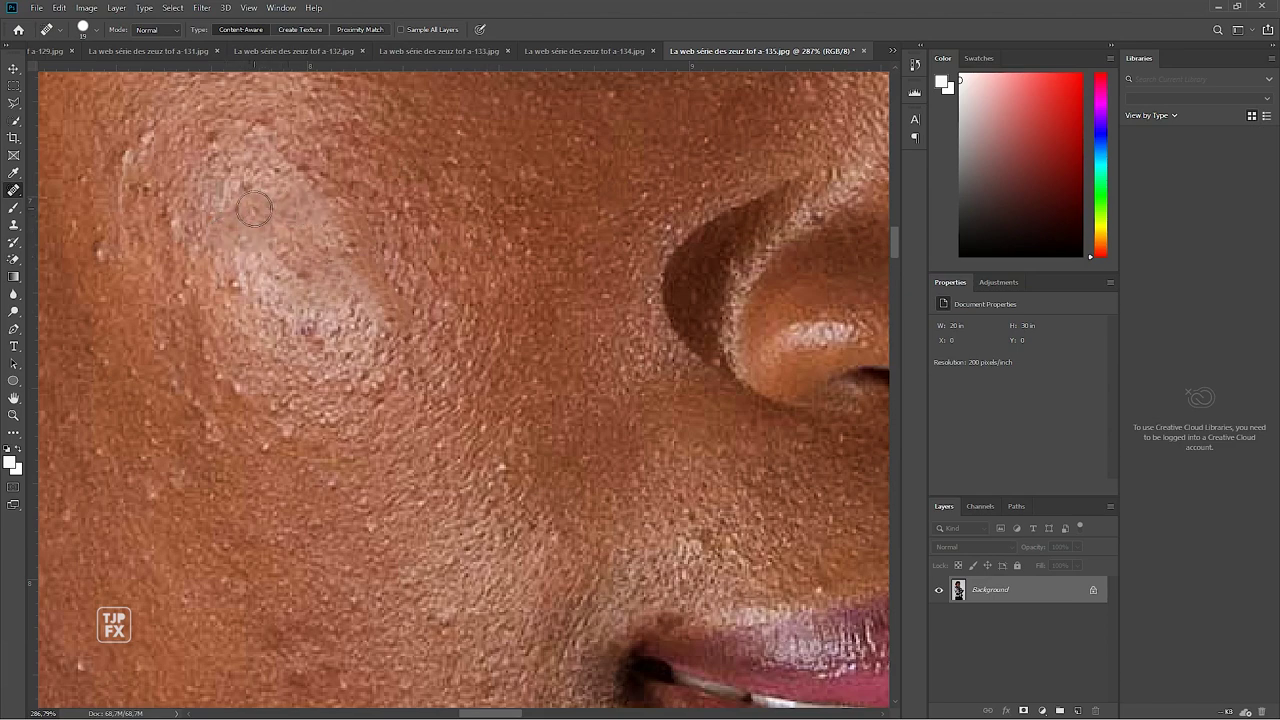
click(254, 208)
click(214, 160)
click(210, 142)
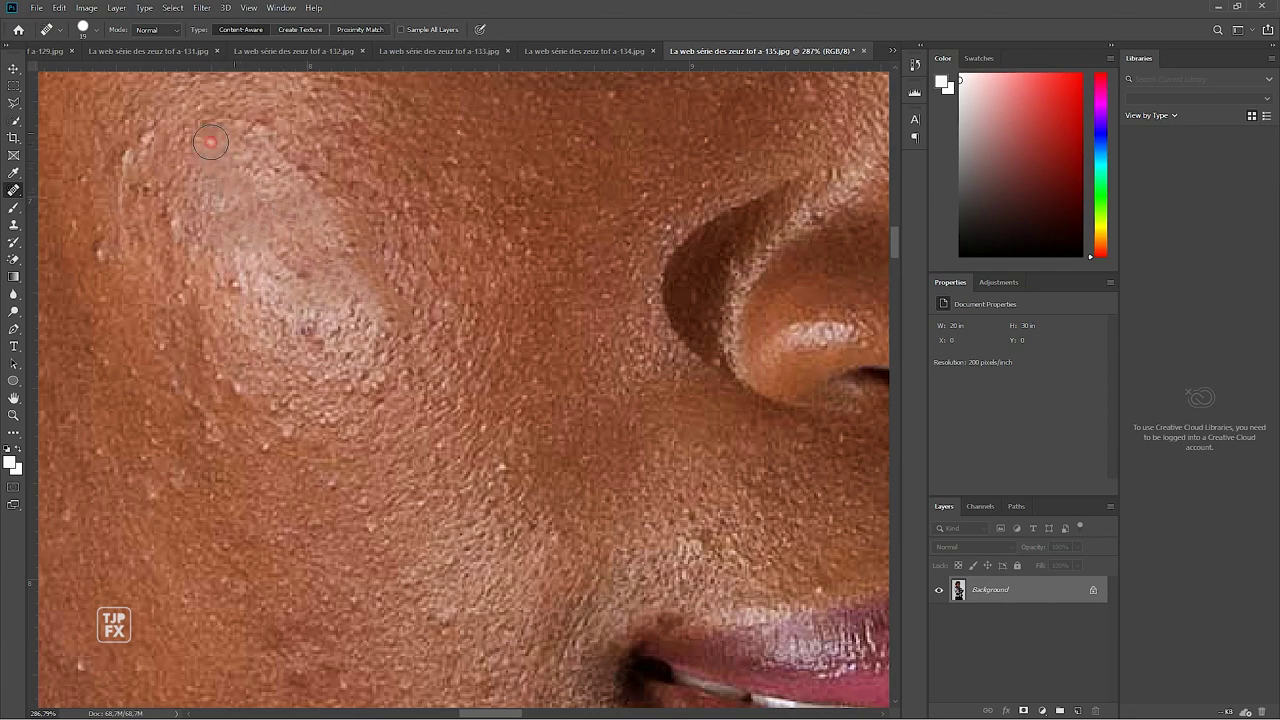
click(253, 127)
click(268, 122)
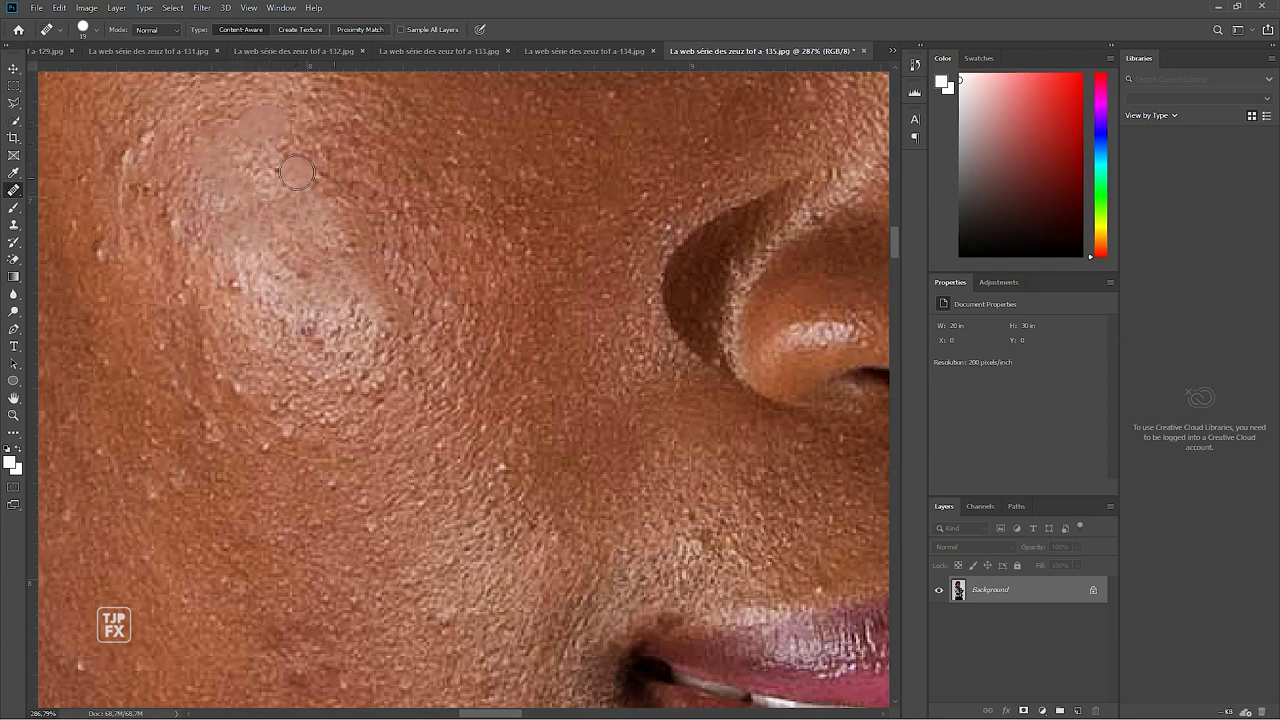
Heal the spots on the upper-left cheek, its left edge, and the red spot on the patch
click(254, 170)
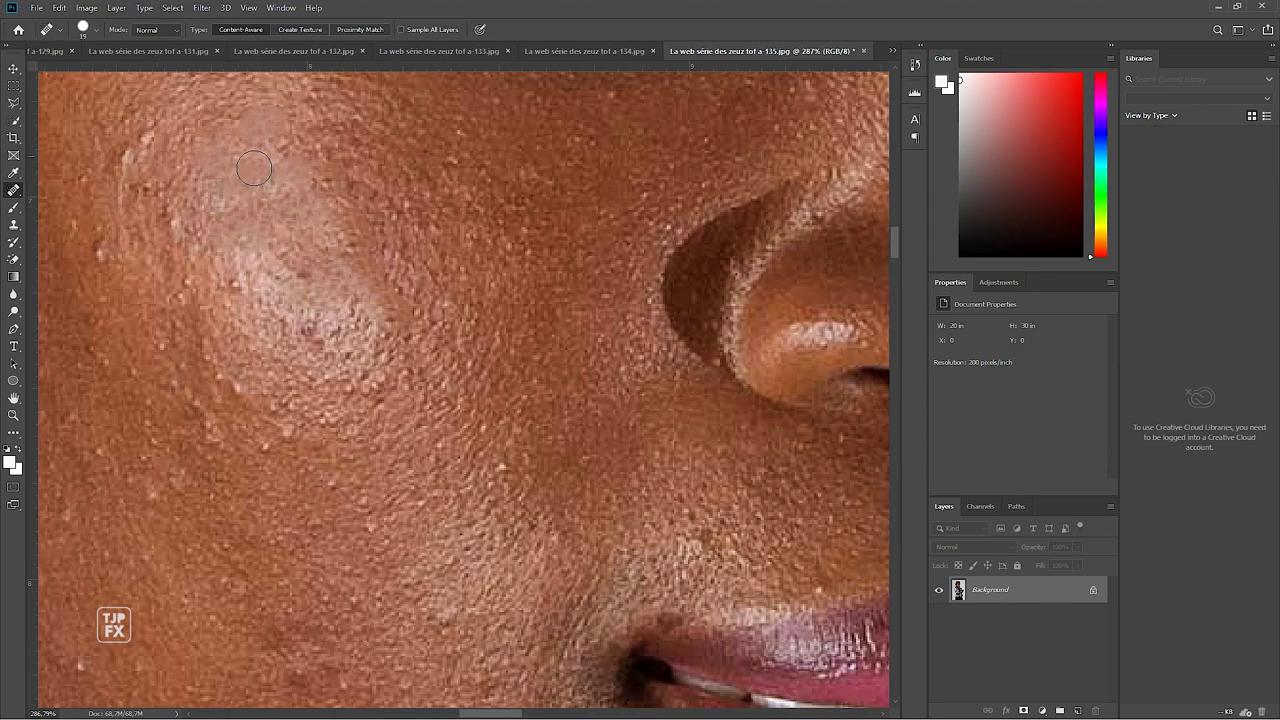
click(155, 141)
click(123, 160)
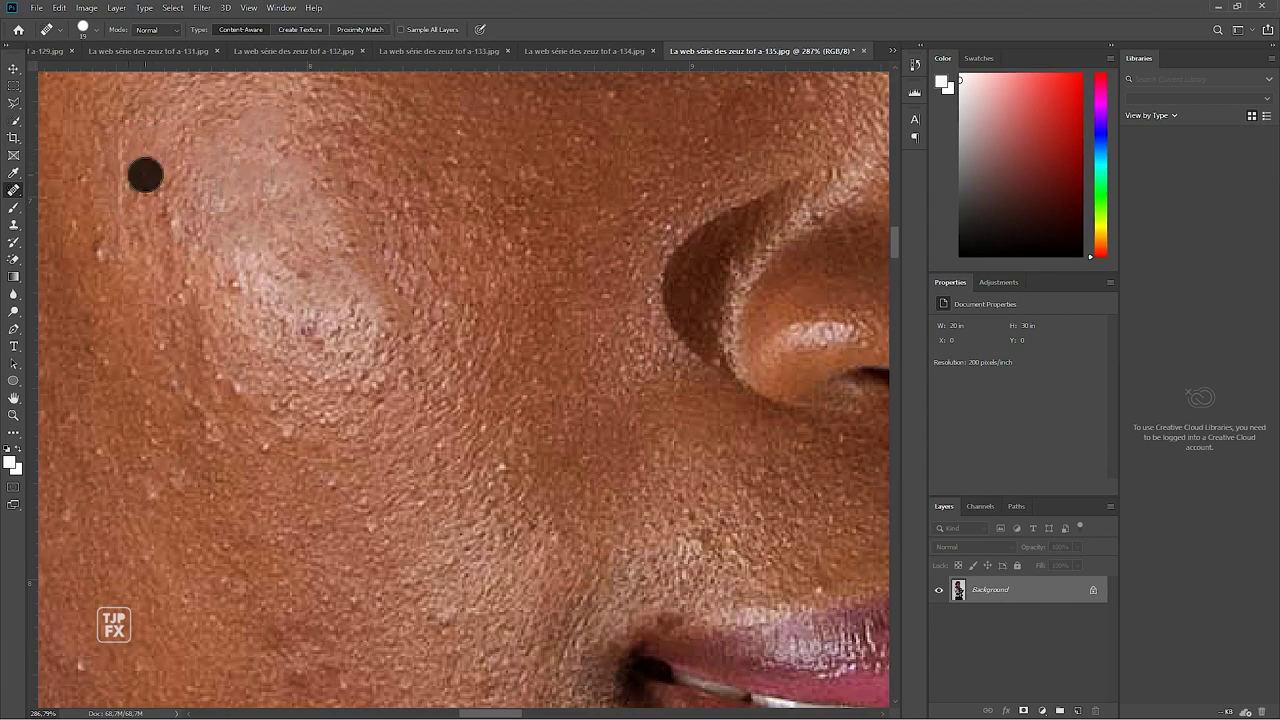
click(86, 177)
click(86, 220)
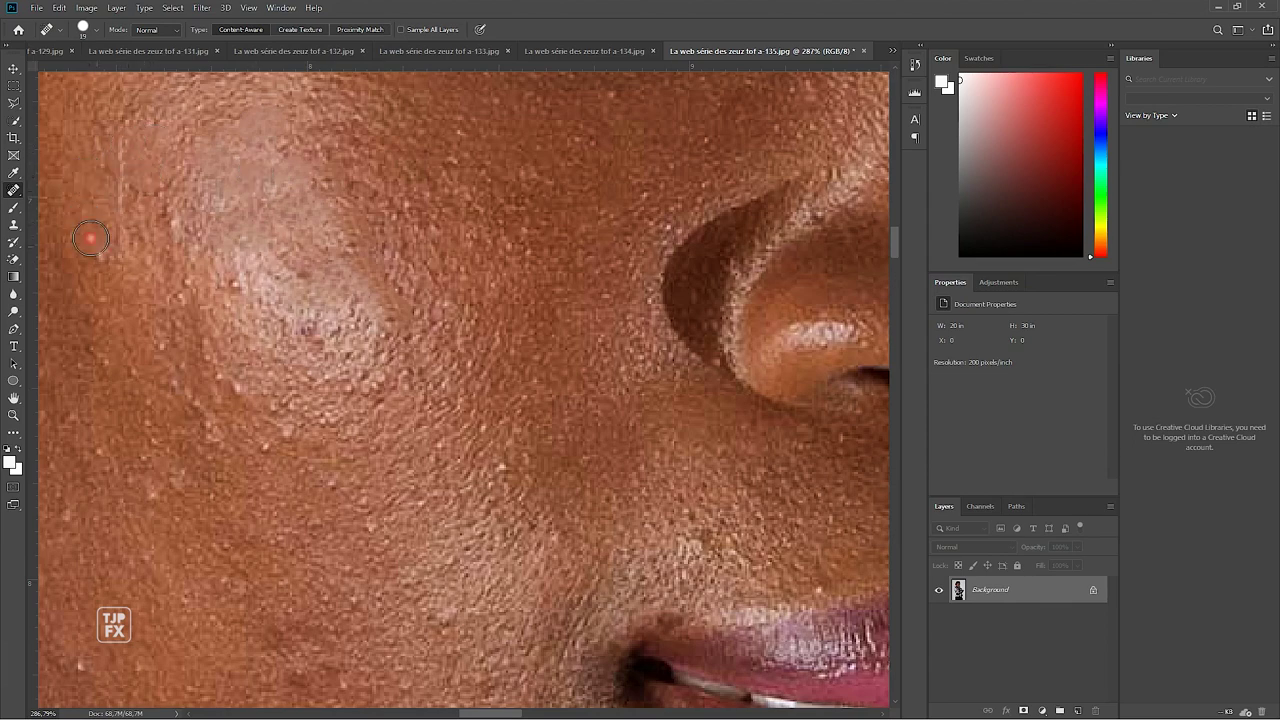
click(100, 250)
click(168, 222)
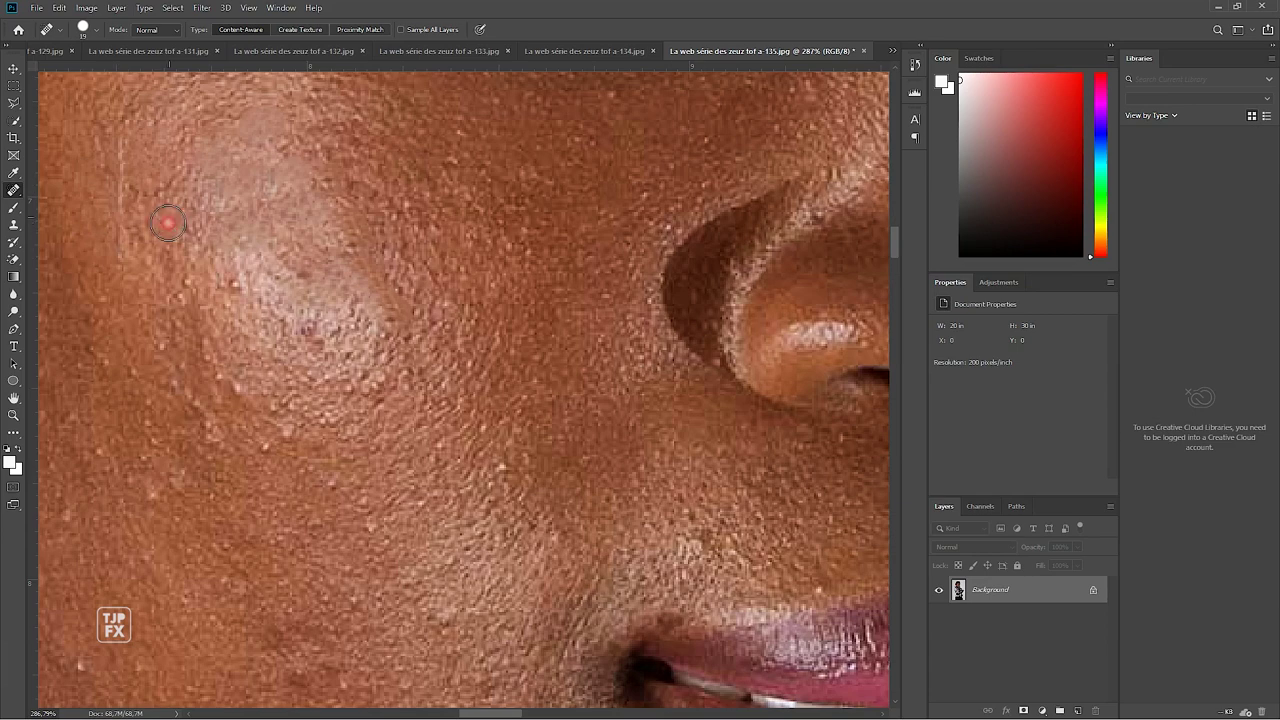
click(233, 285)
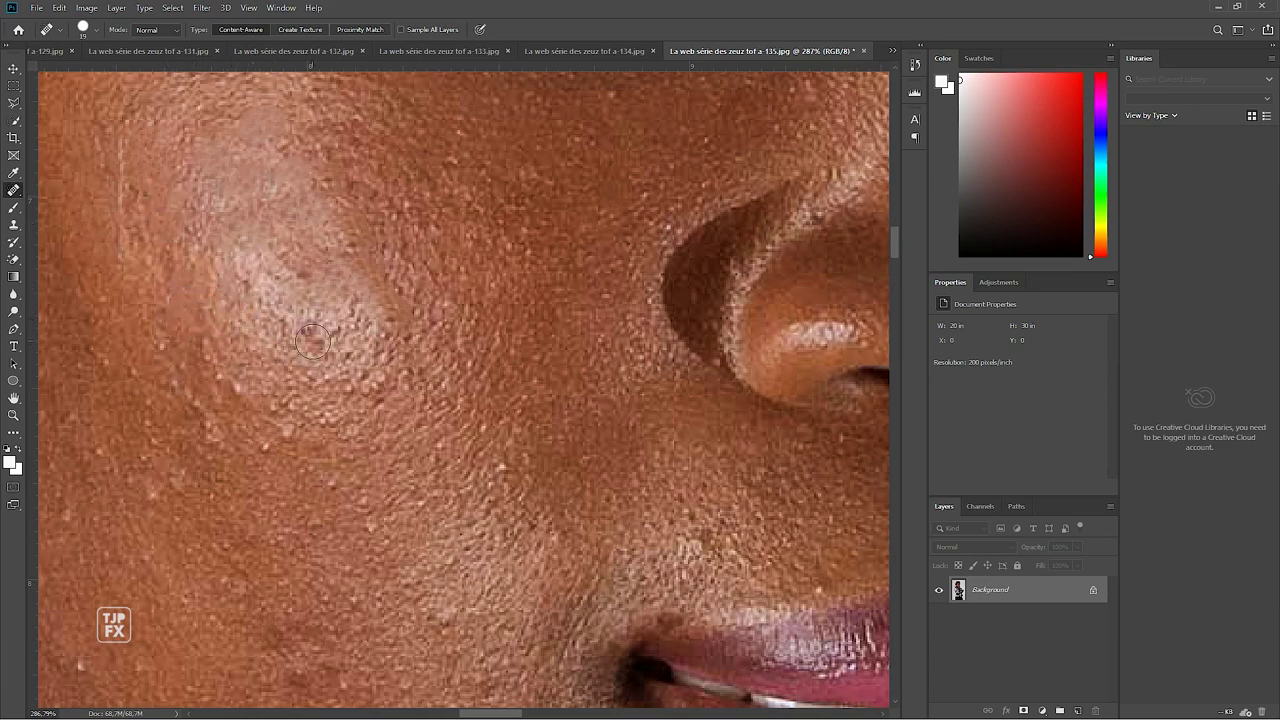
Heal the cluster of spots below the bright patch and across the middle cheek
click(303, 333)
click(320, 350)
click(346, 352)
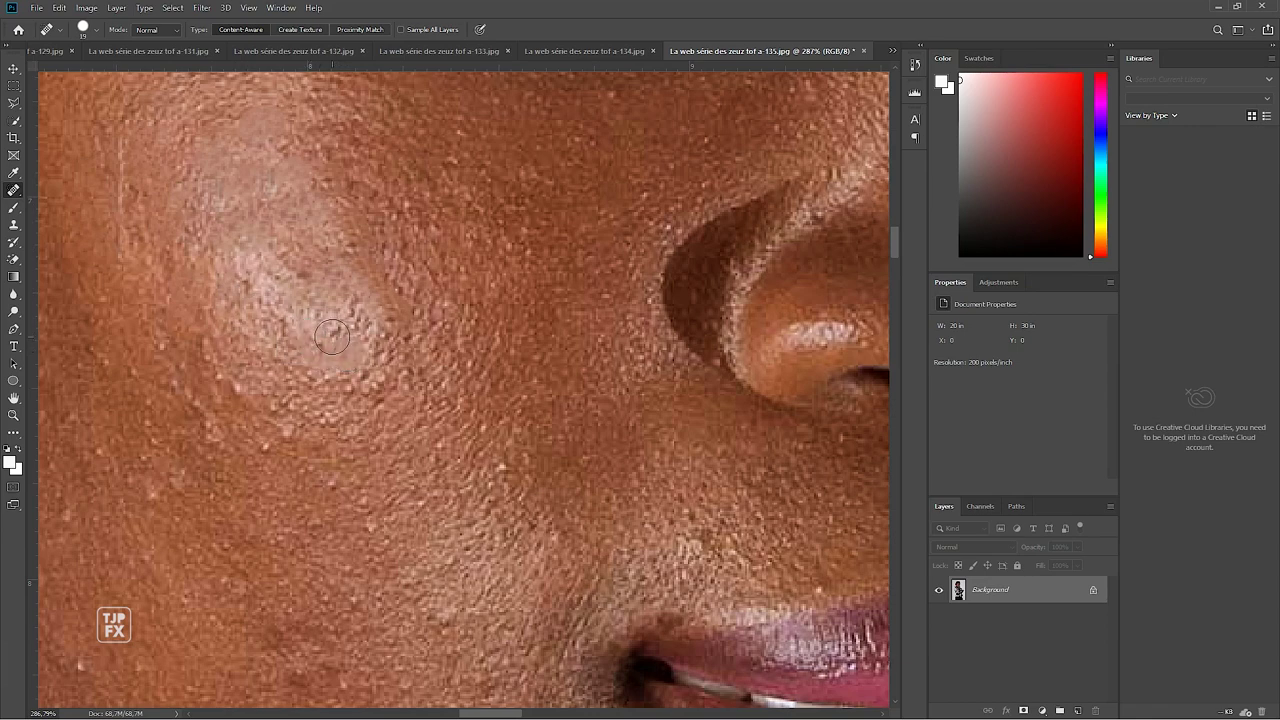
click(343, 320)
click(363, 331)
click(389, 345)
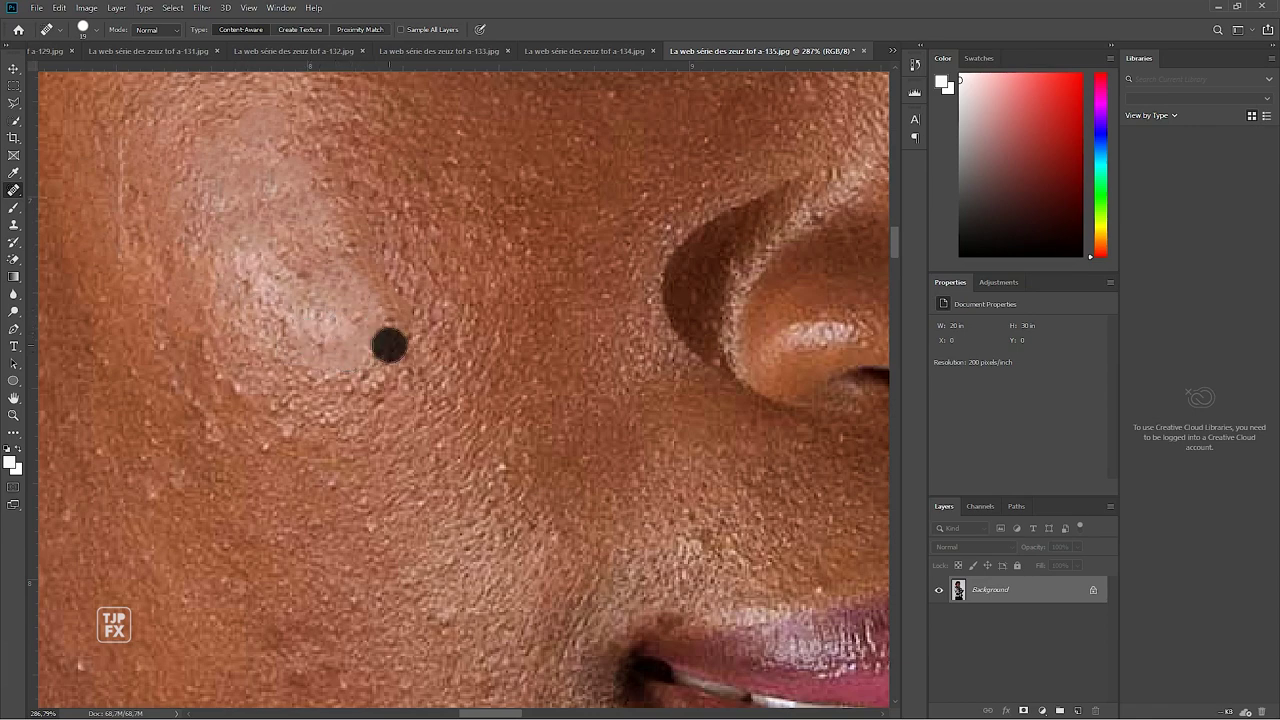
click(397, 368)
click(398, 380)
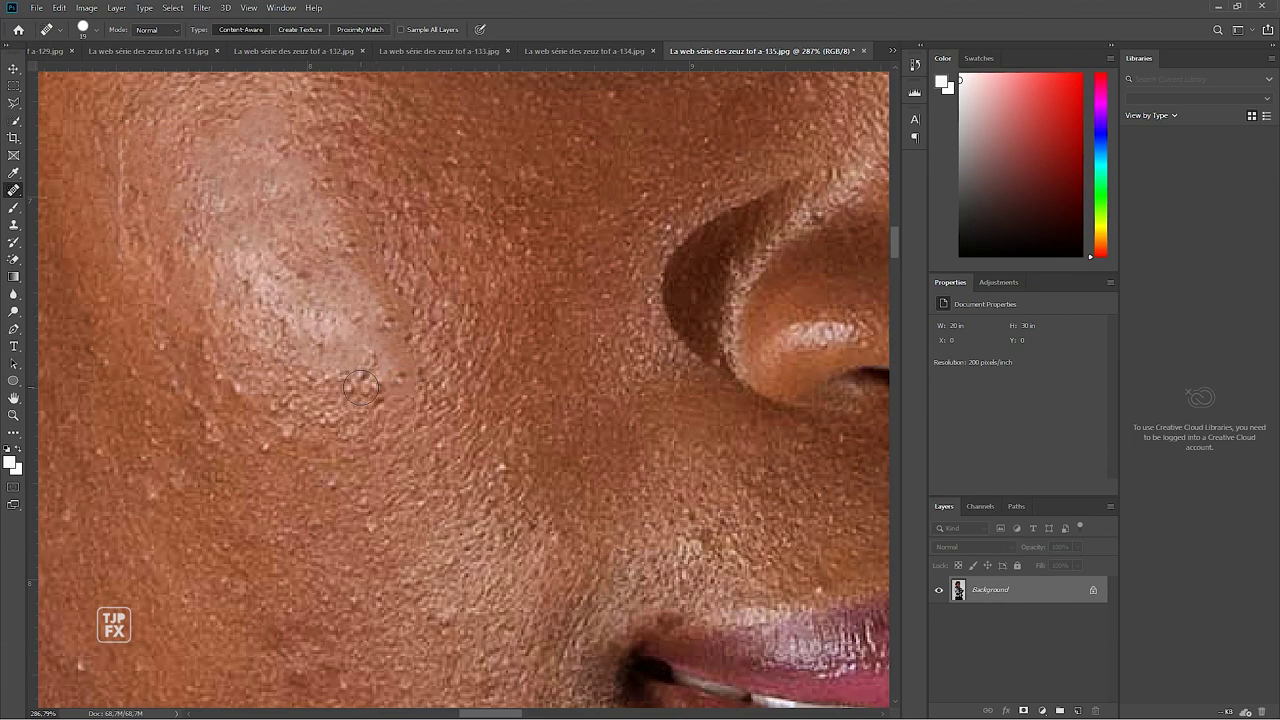
click(372, 380)
click(370, 357)
click(388, 368)
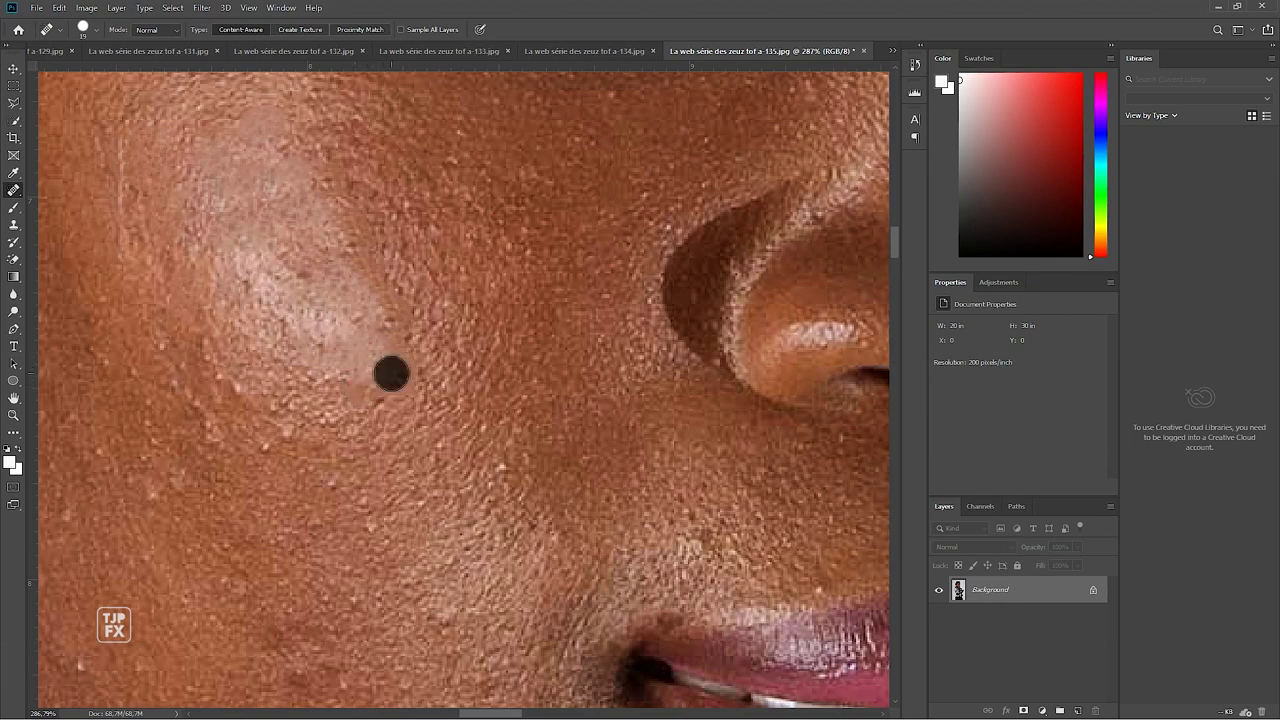
Heal the remaining spots on the lower and left cheek
click(238, 382)
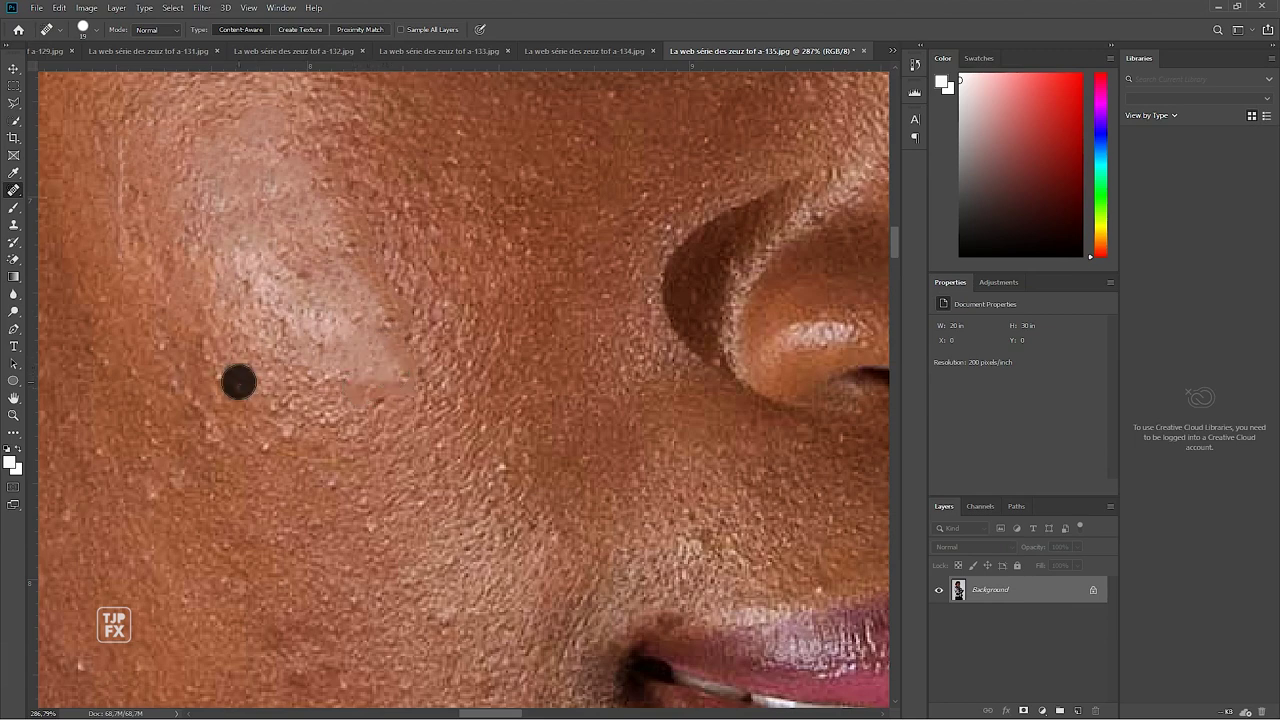
click(289, 433)
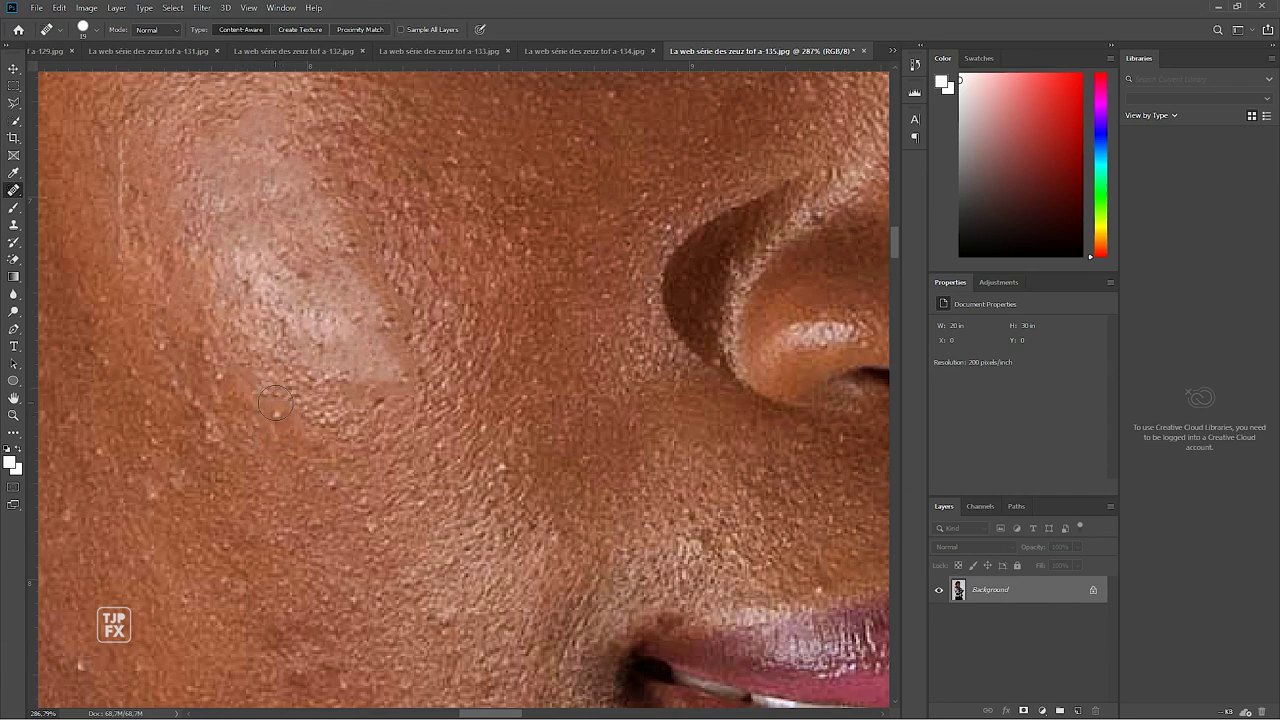
click(266, 400)
click(283, 414)
click(216, 427)
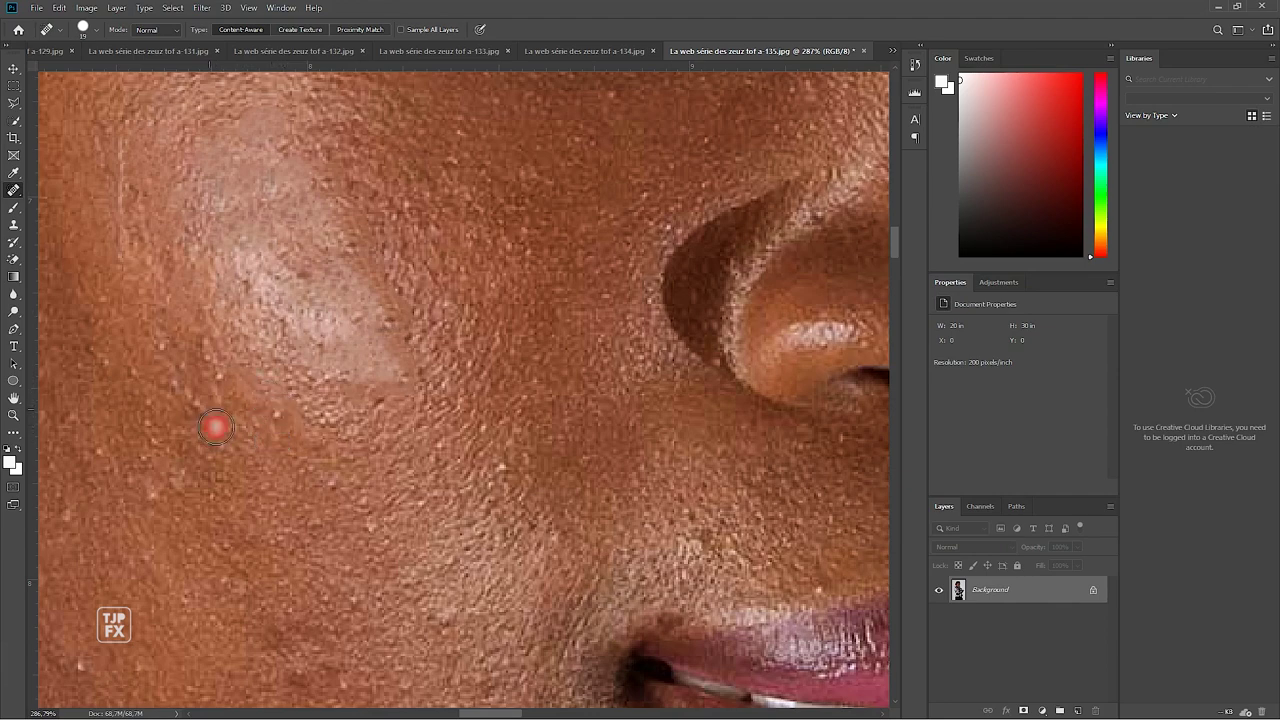
click(183, 381)
click(177, 361)
click(197, 344)
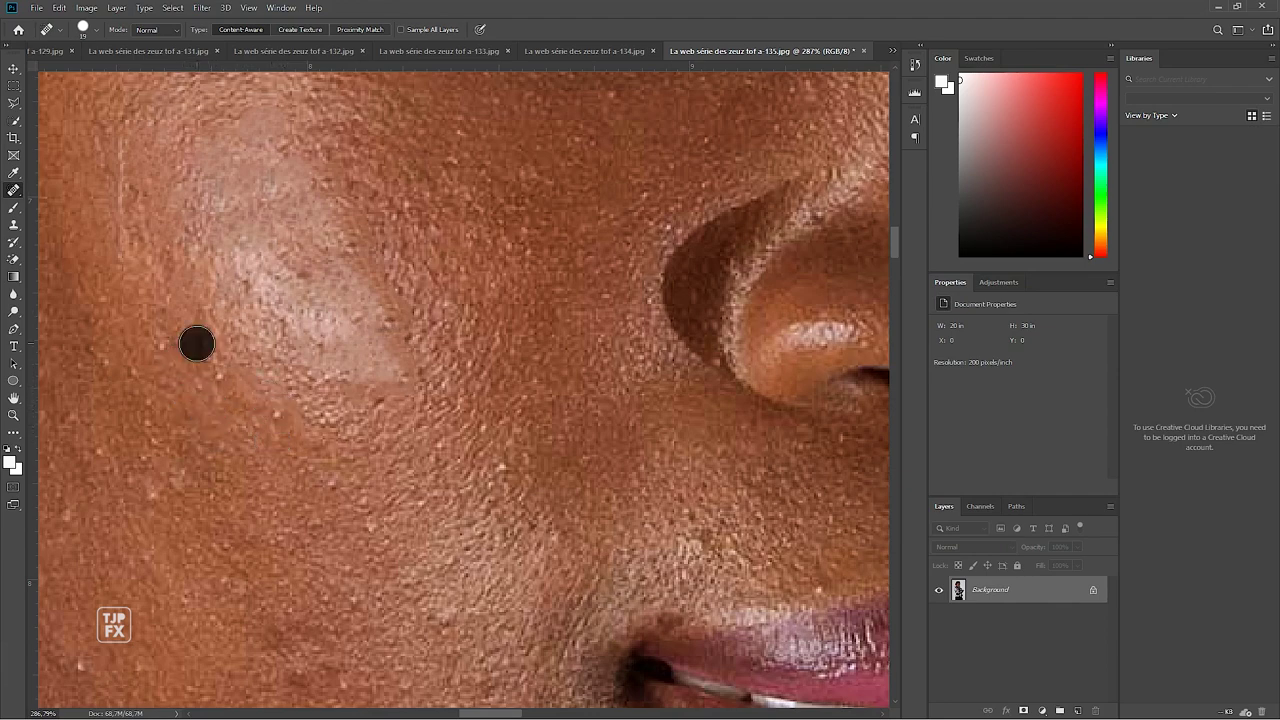
click(203, 358)
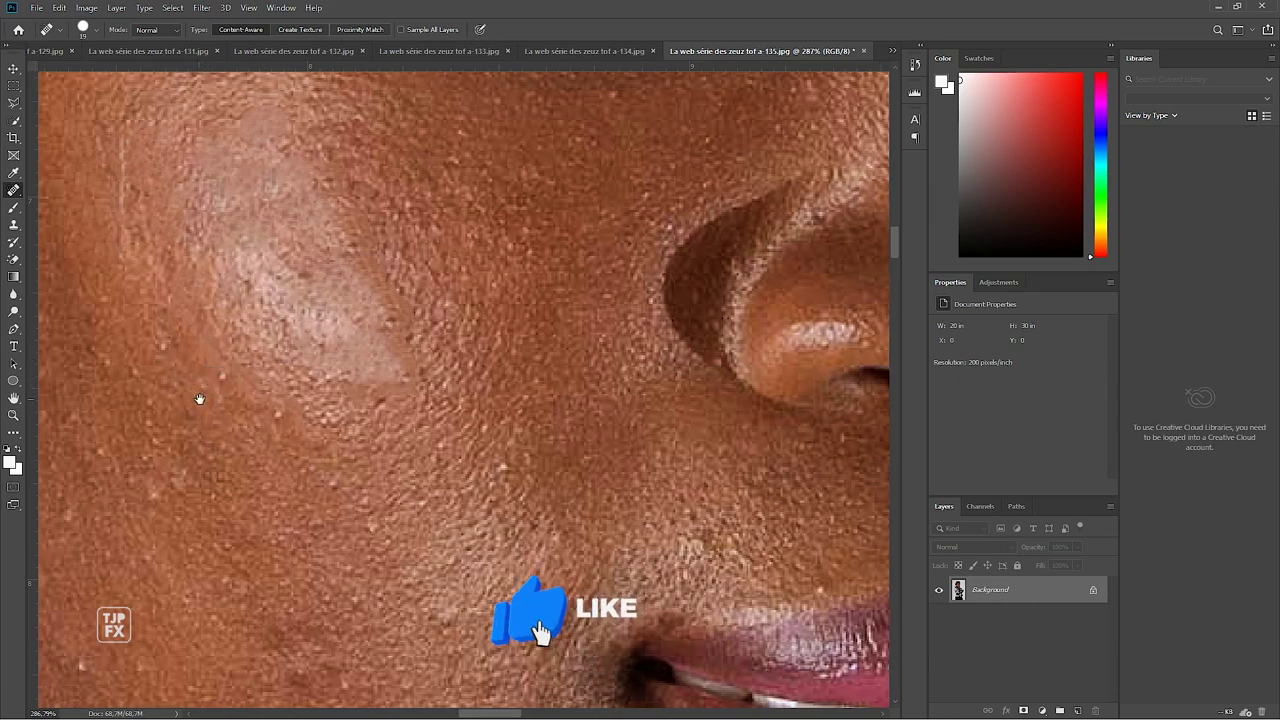
Heal the light specks and dark spots on the lower cheek near the mouth corner
drag(200, 399, 255, 314)
click(274, 291)
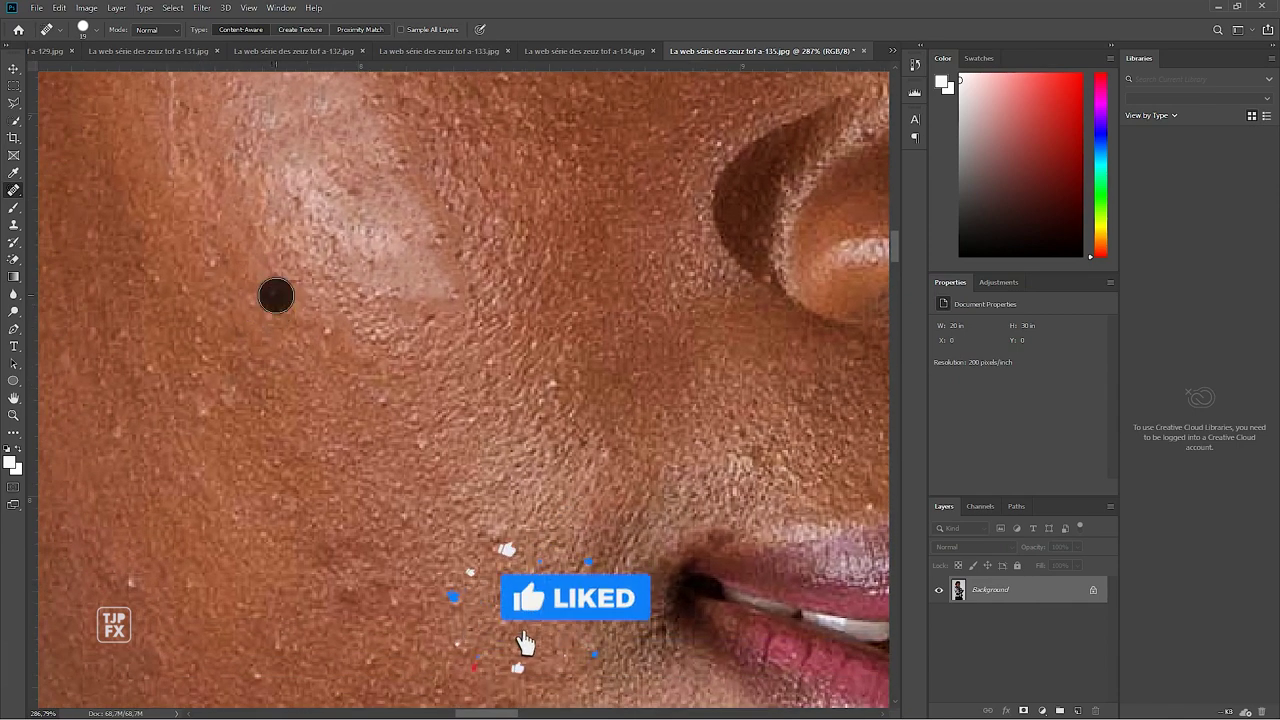
click(323, 337)
click(278, 291)
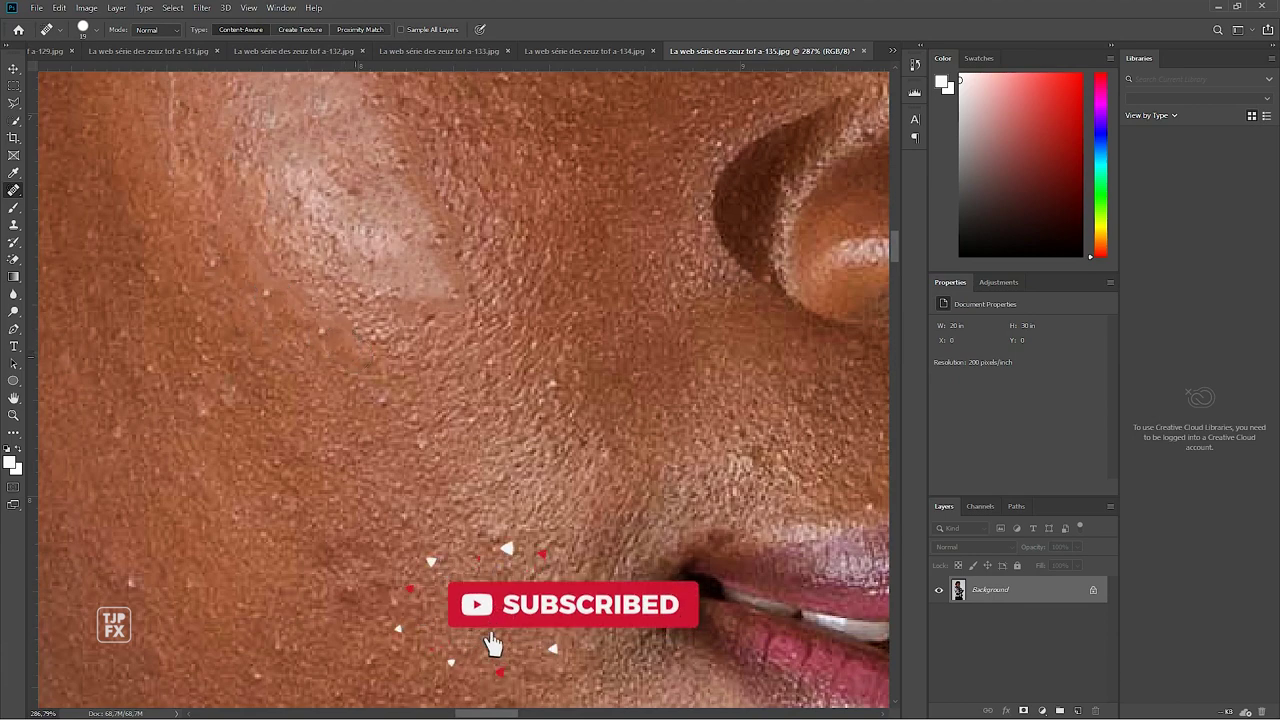
click(388, 402)
click(424, 448)
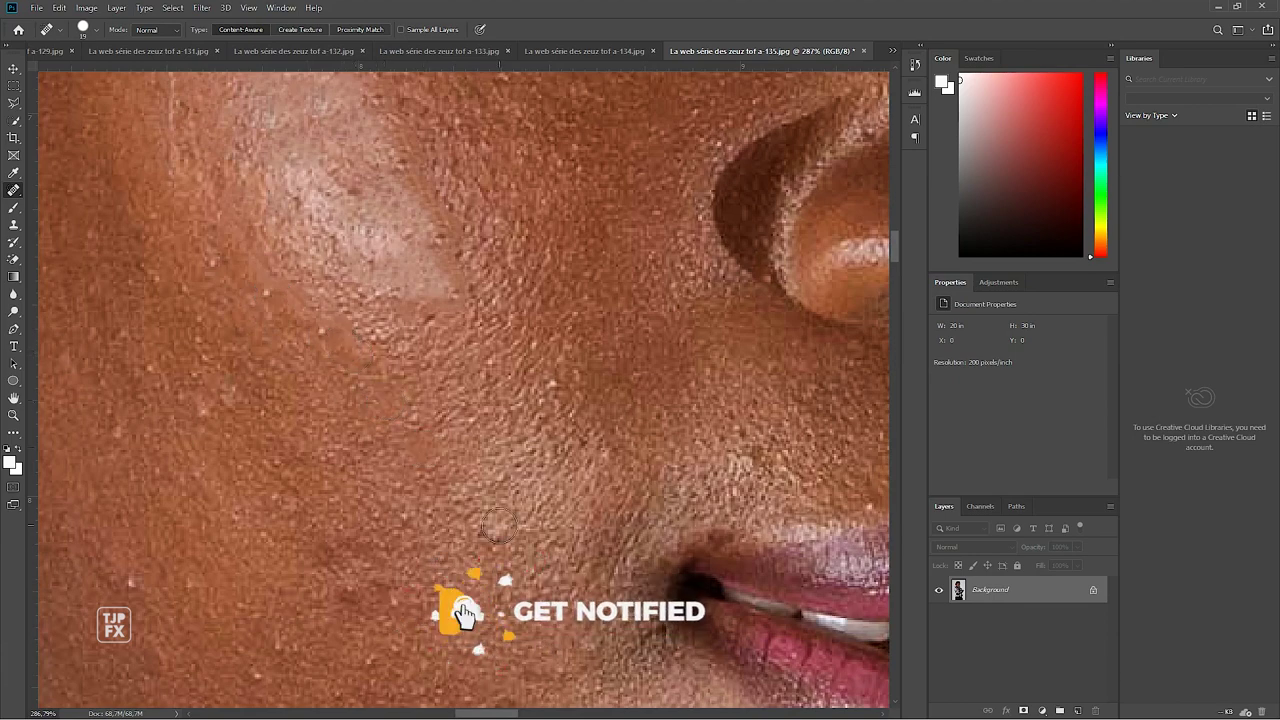
click(477, 526)
click(508, 476)
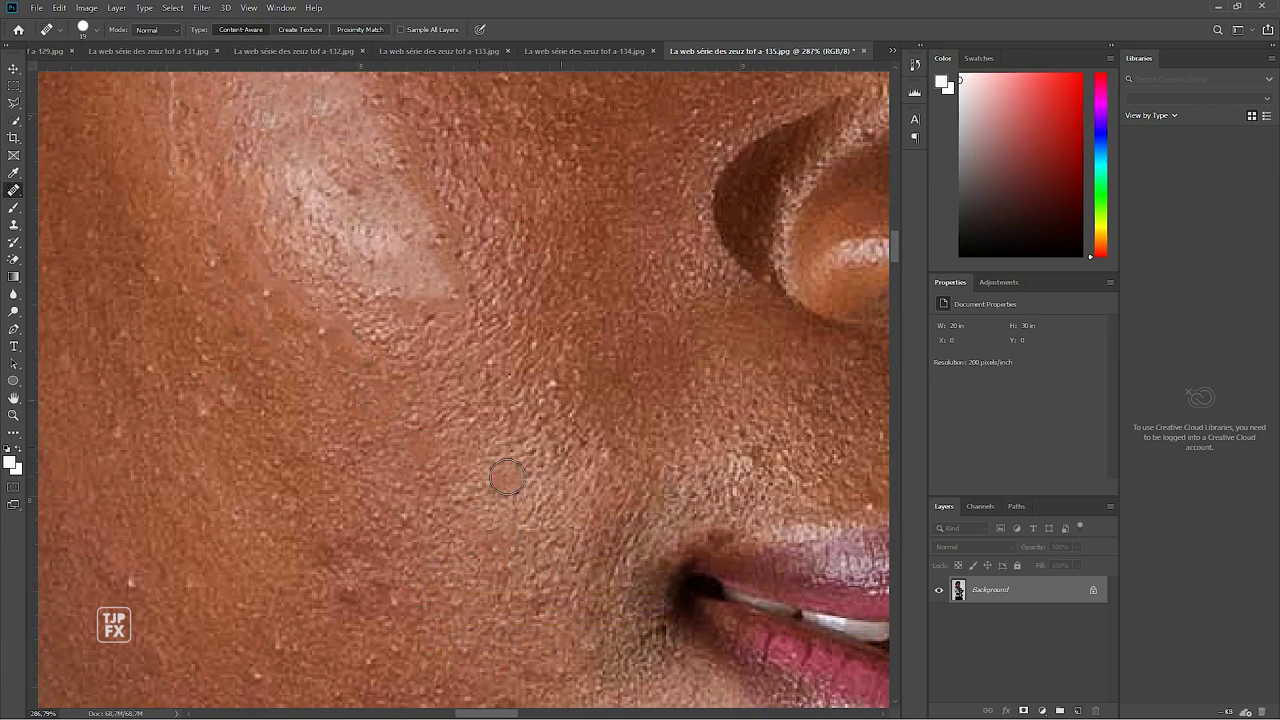
click(557, 384)
click(600, 451)
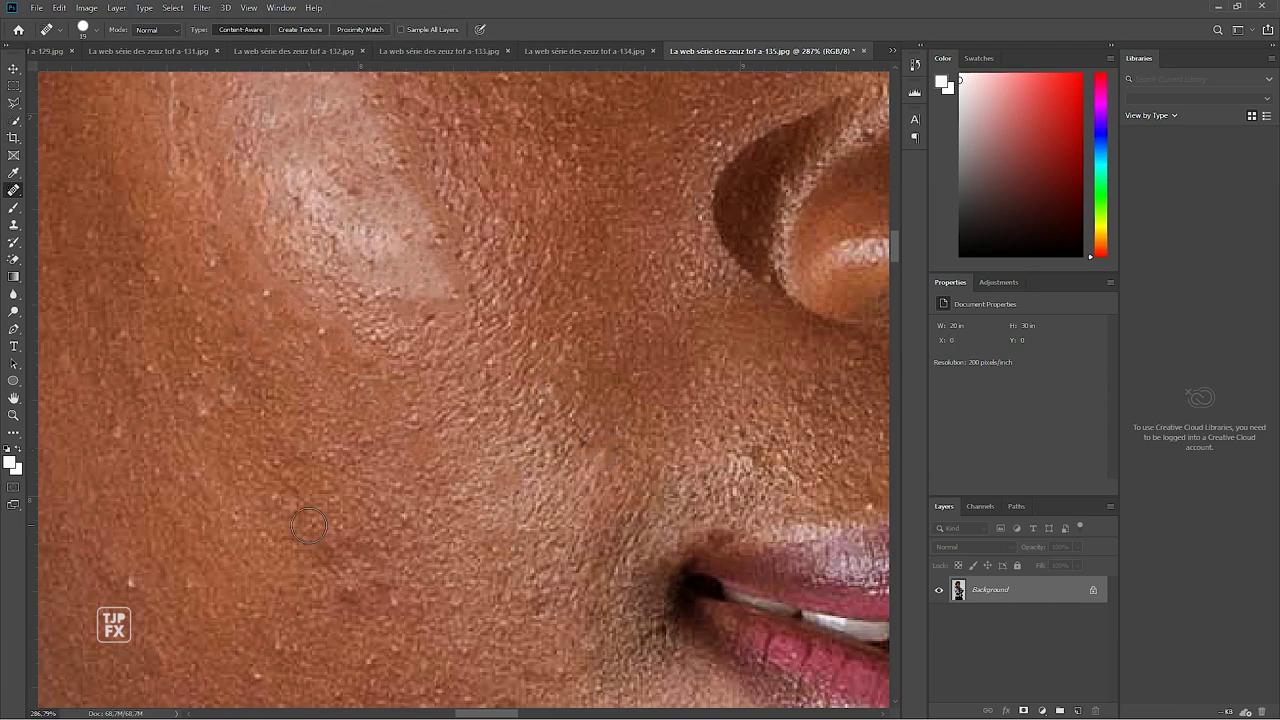
click(396, 486)
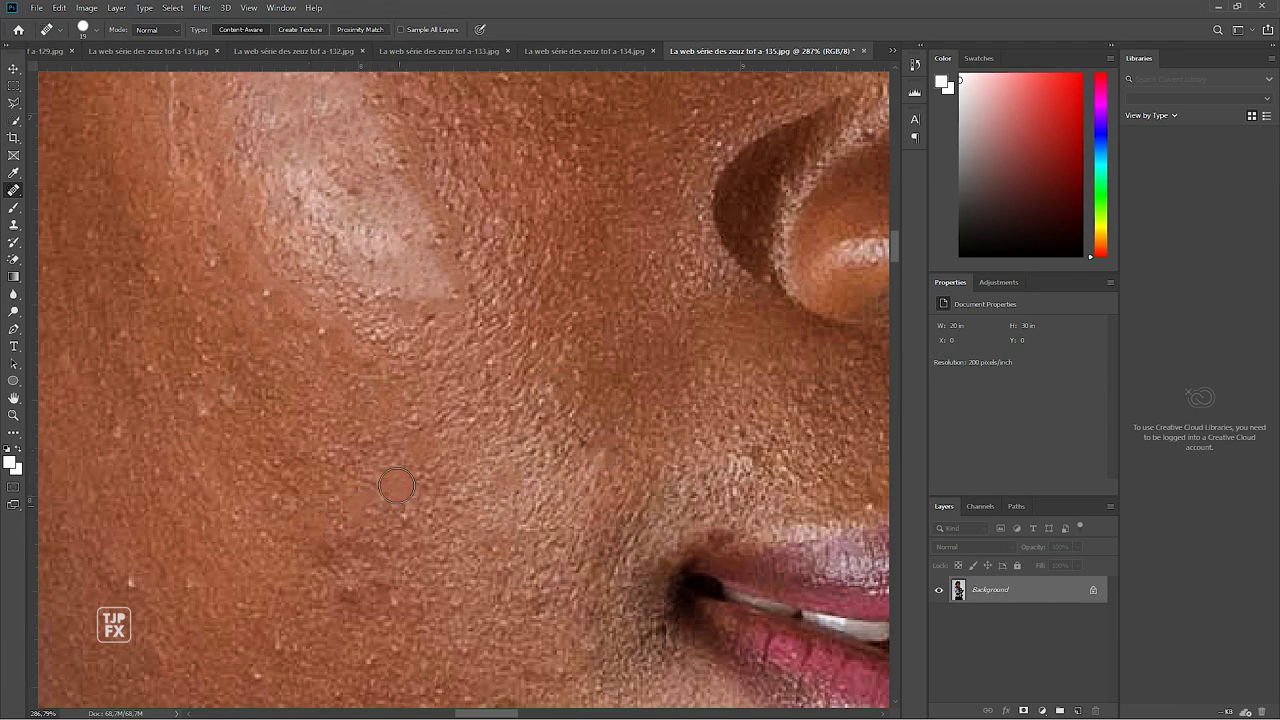
click(399, 507)
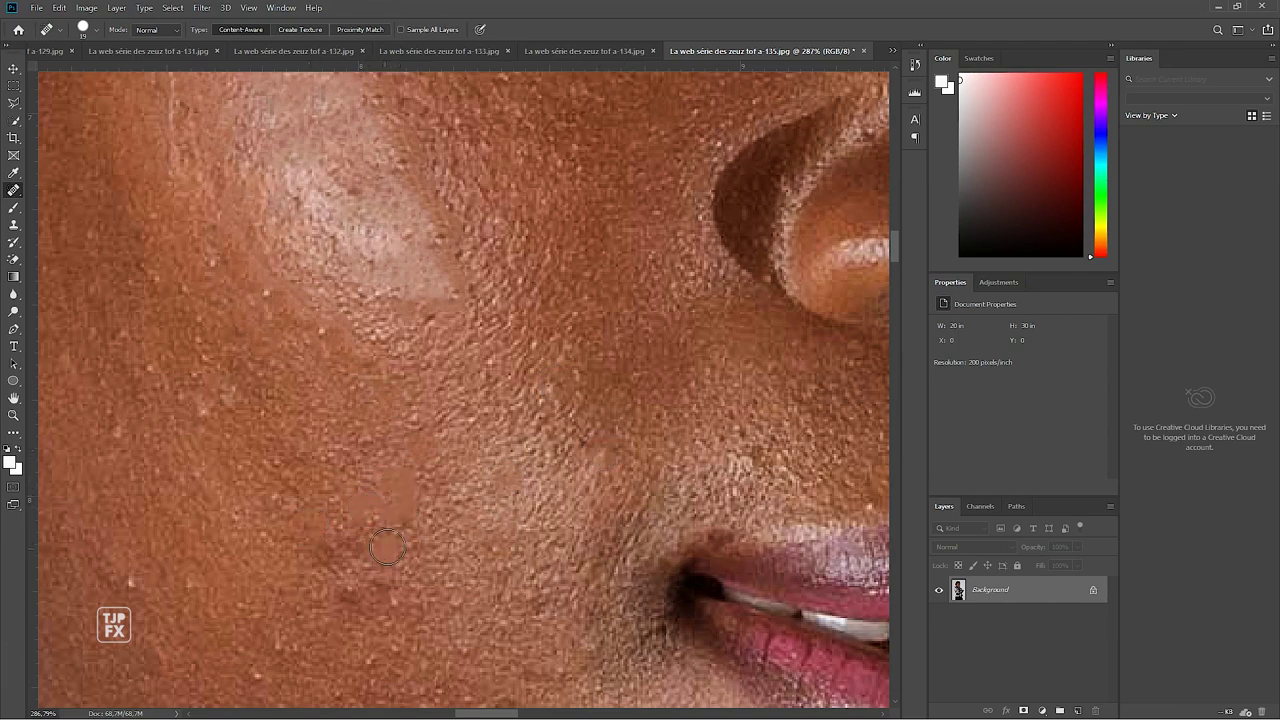
click(352, 582)
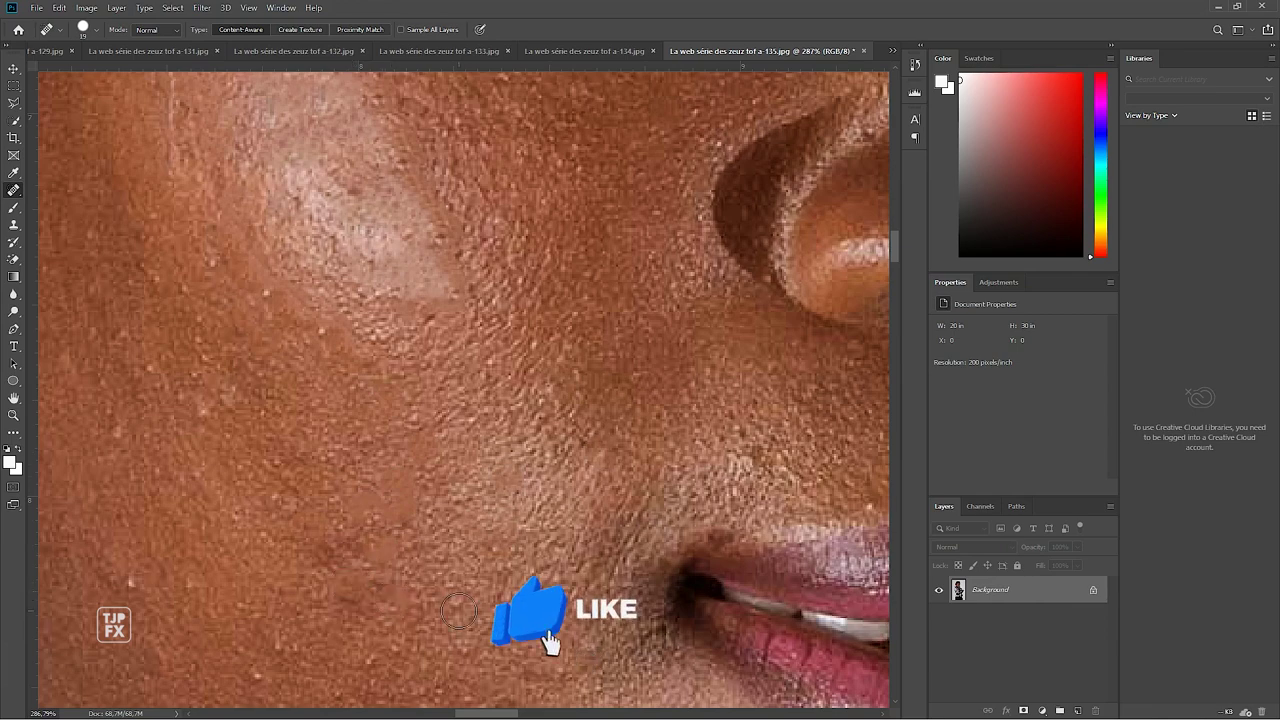
Heal the blemishes on the chin, lower cheek, and near the jaw
drag(447, 598, 487, 436)
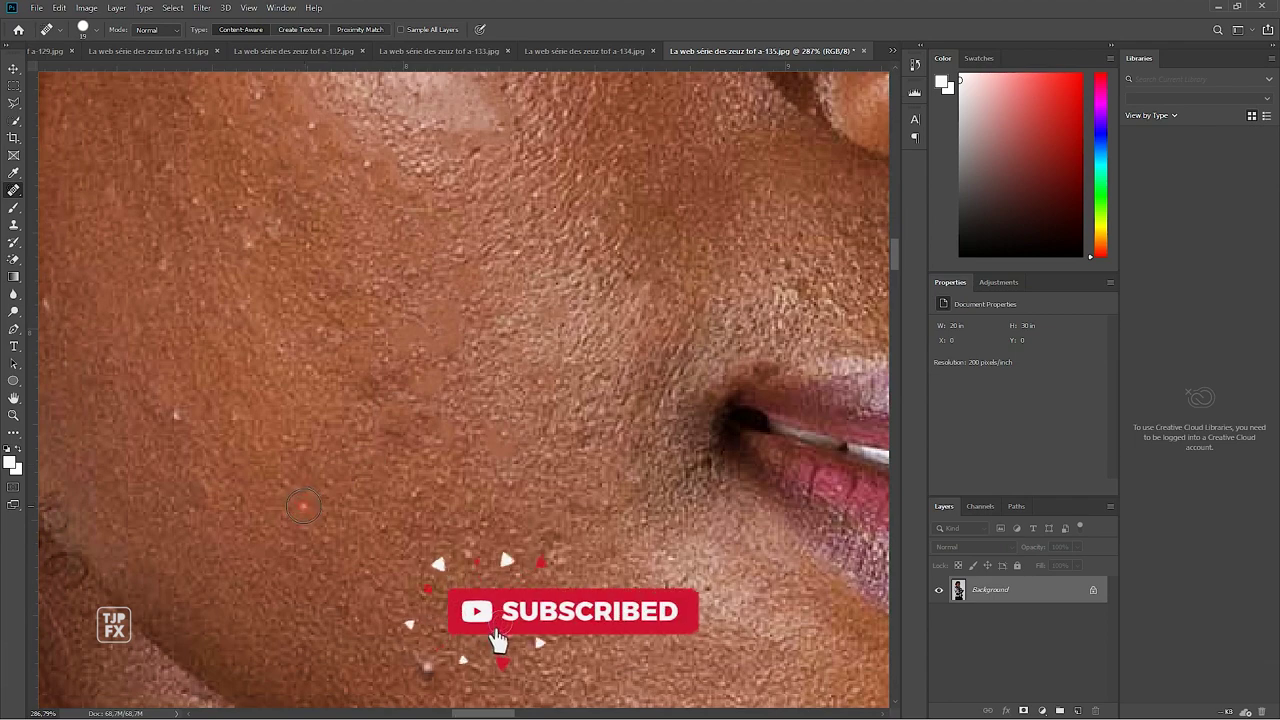
click(322, 487)
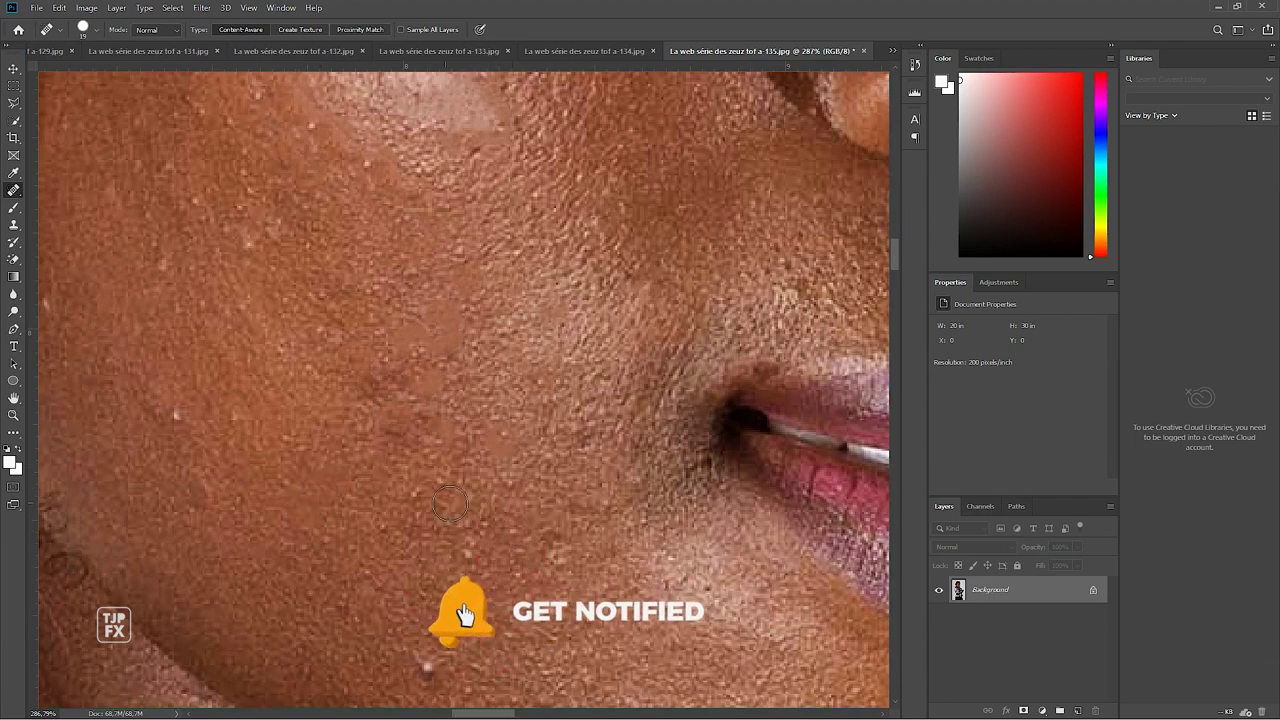
click(412, 495)
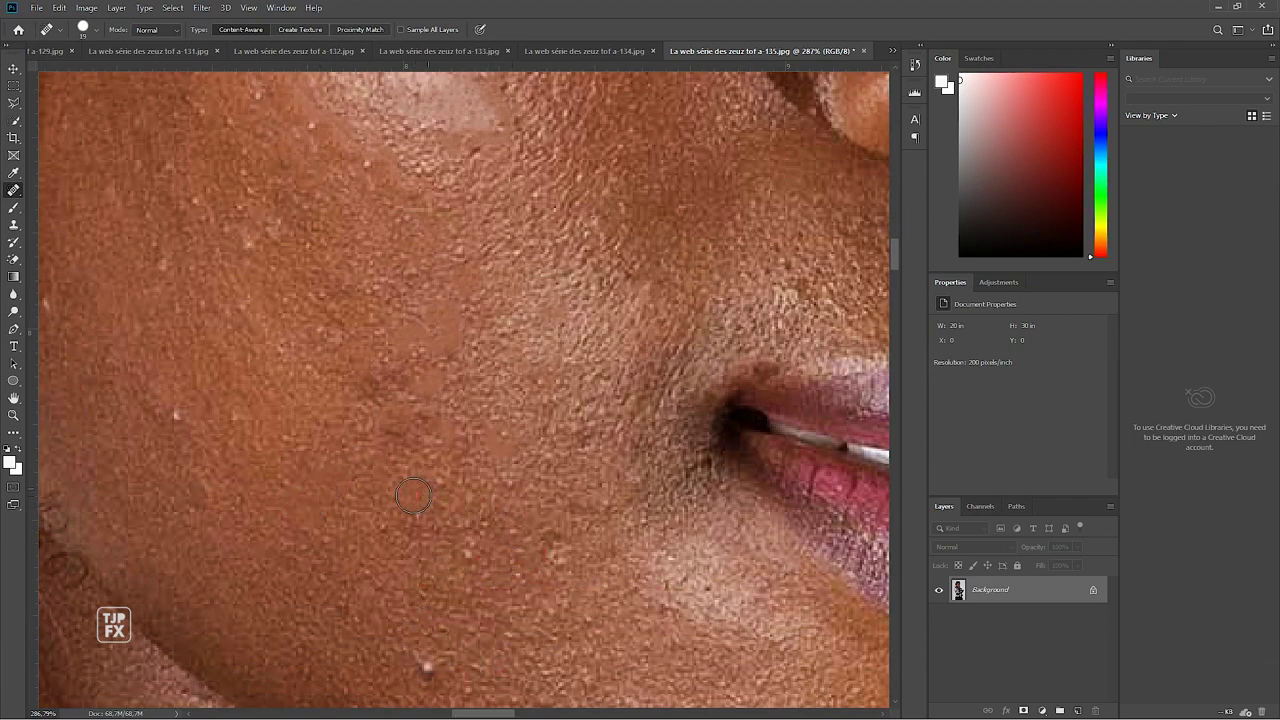
click(436, 478)
click(466, 546)
click(480, 517)
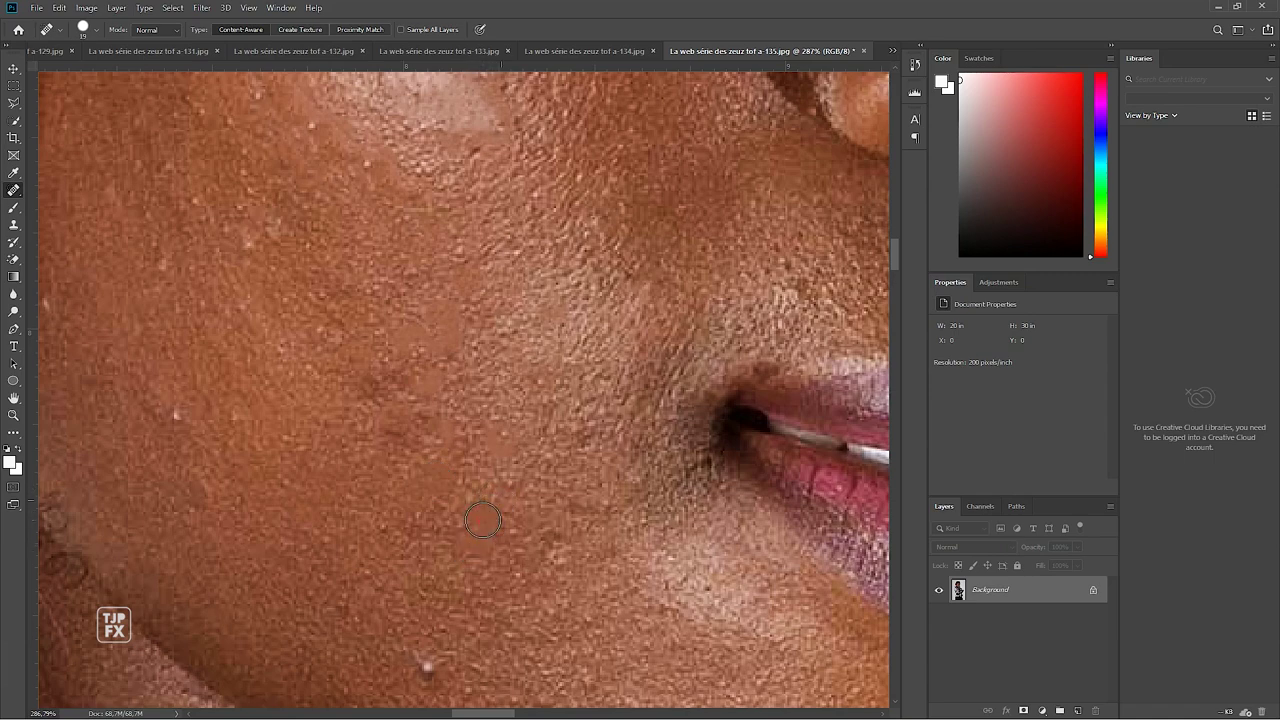
click(511, 483)
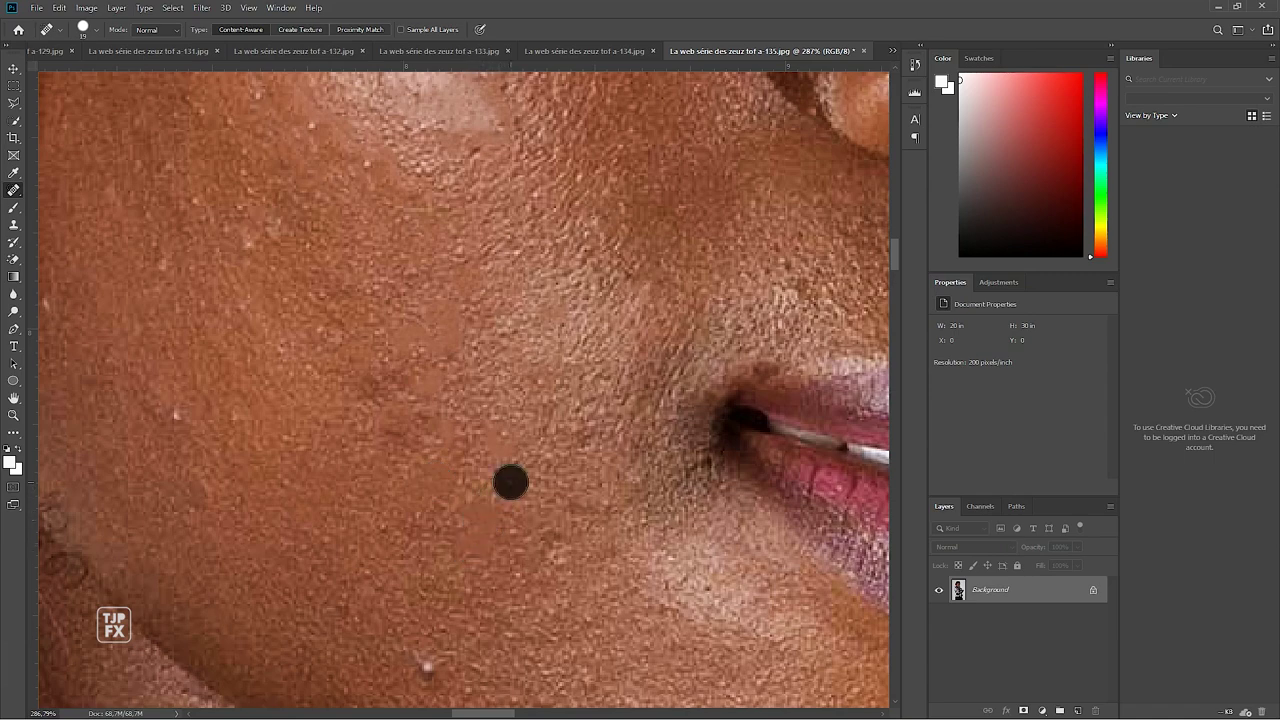
click(609, 503)
click(428, 667)
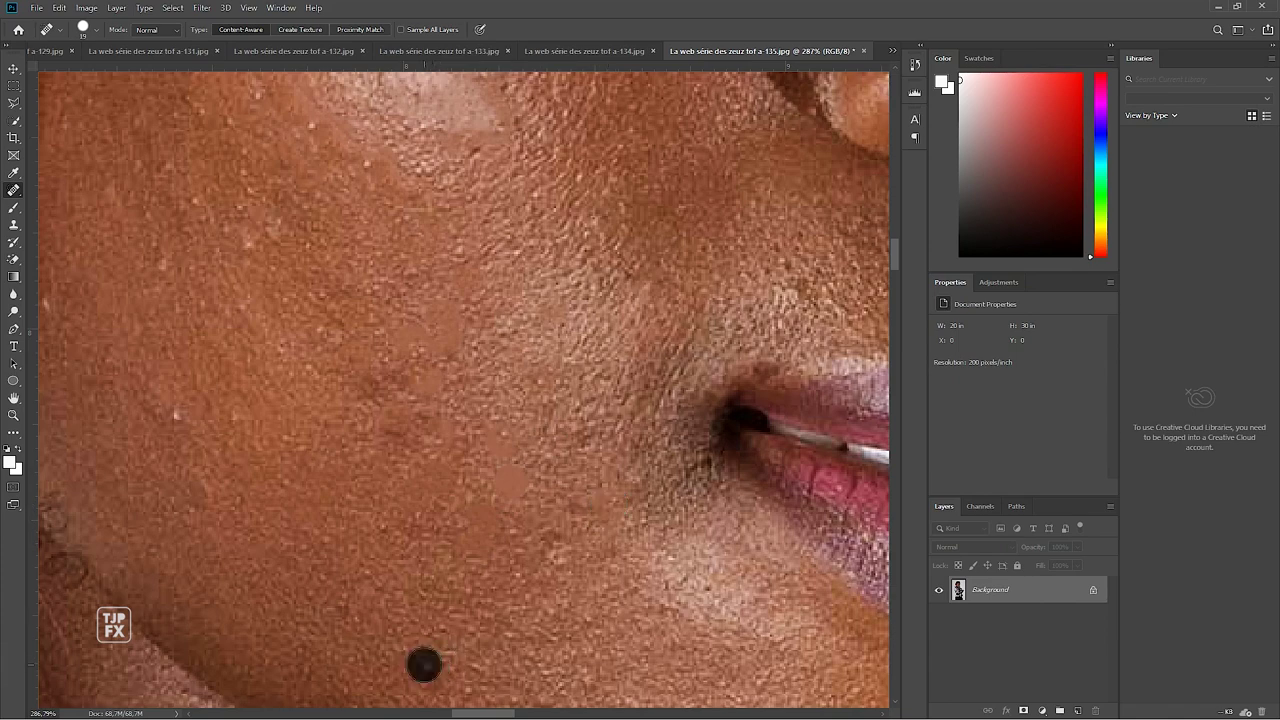
click(444, 628)
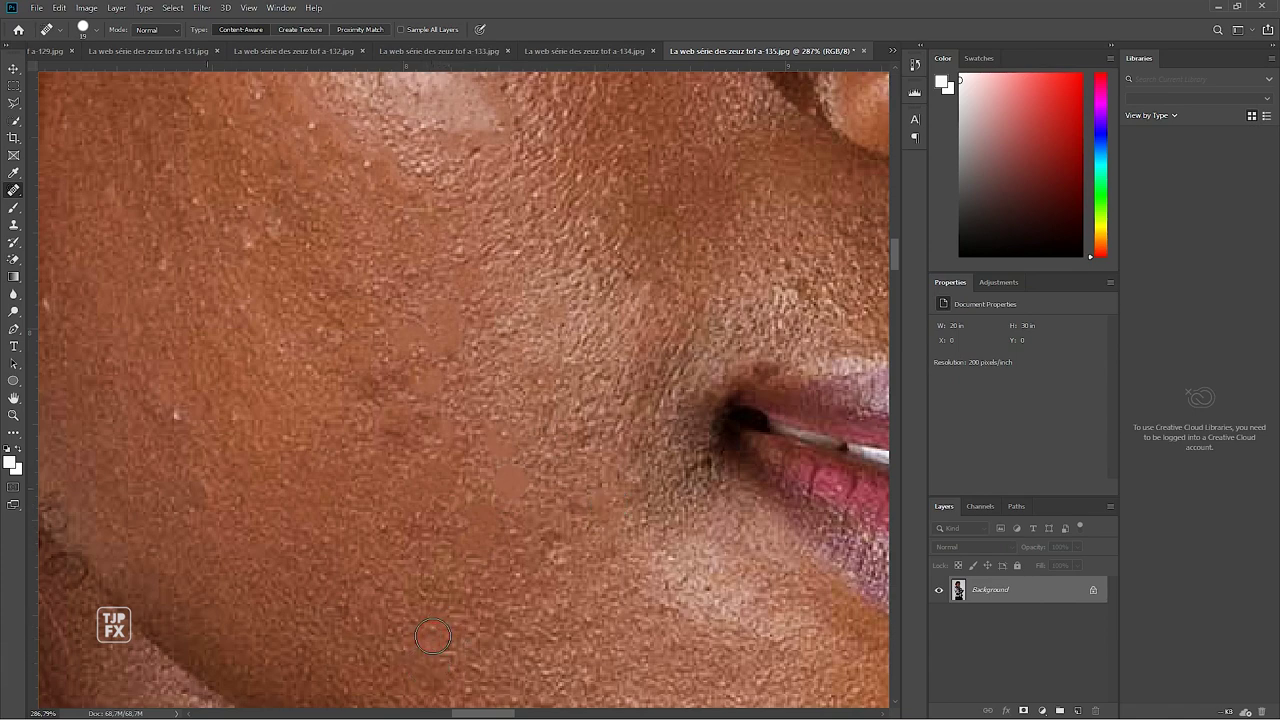
Heal the remaining blemishes on the left and upper cheek, then zoom out
click(177, 421)
click(234, 415)
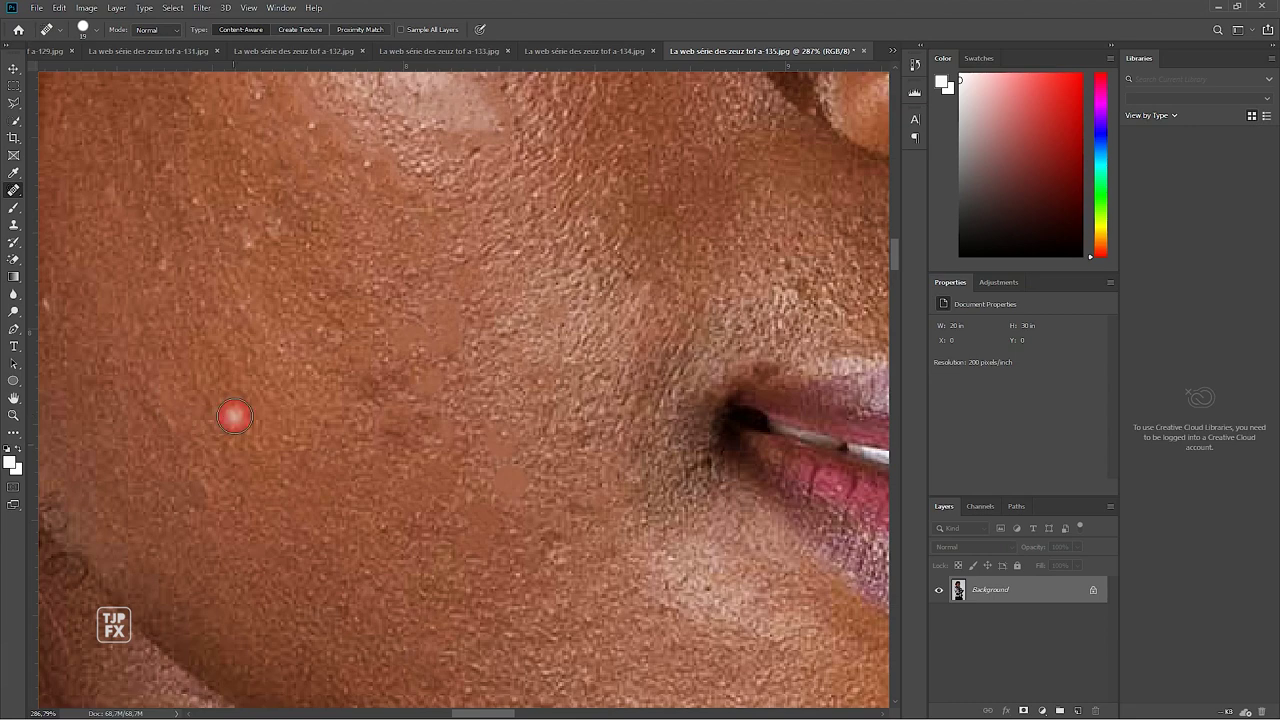
click(231, 448)
click(308, 125)
click(240, 178)
click(189, 200)
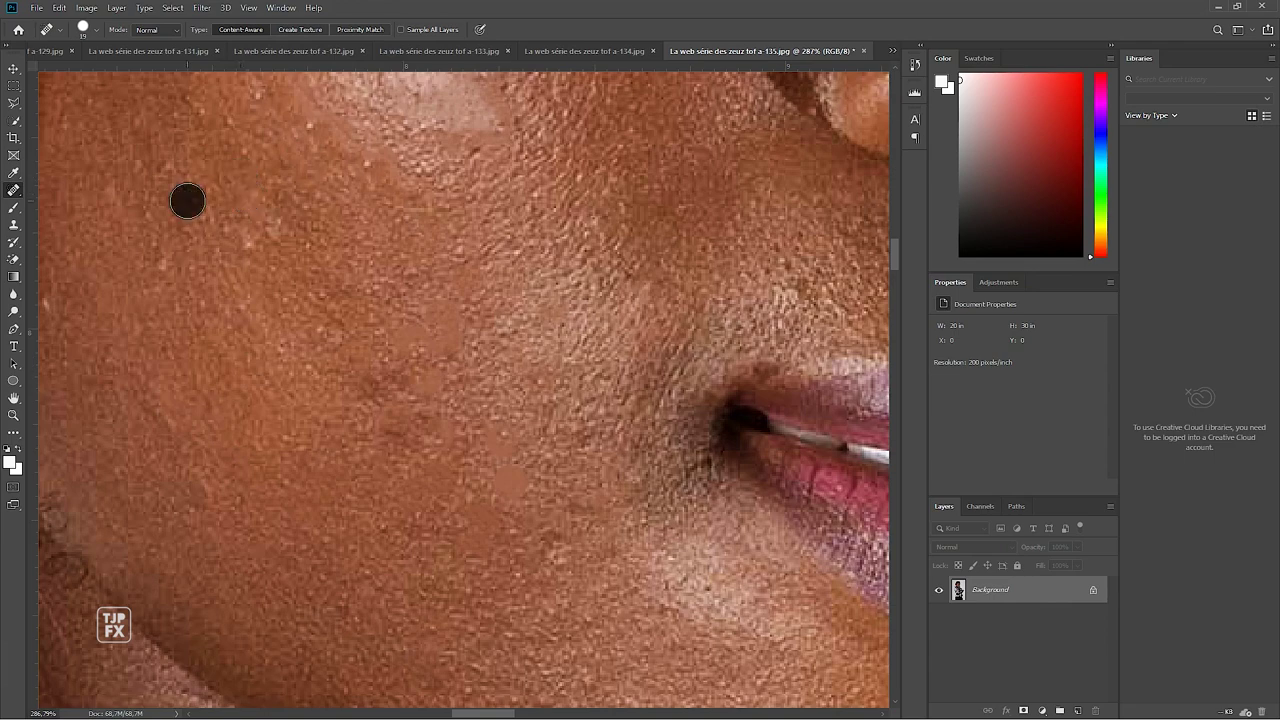
click(270, 234)
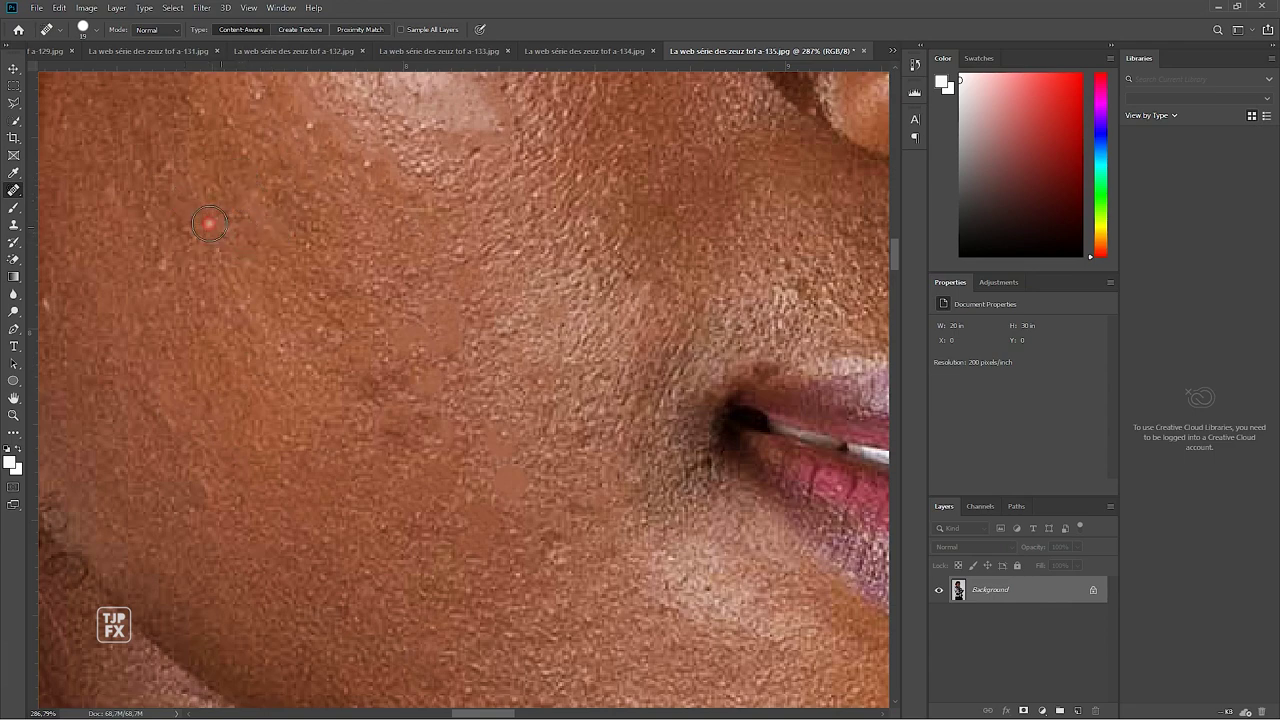
click(158, 244)
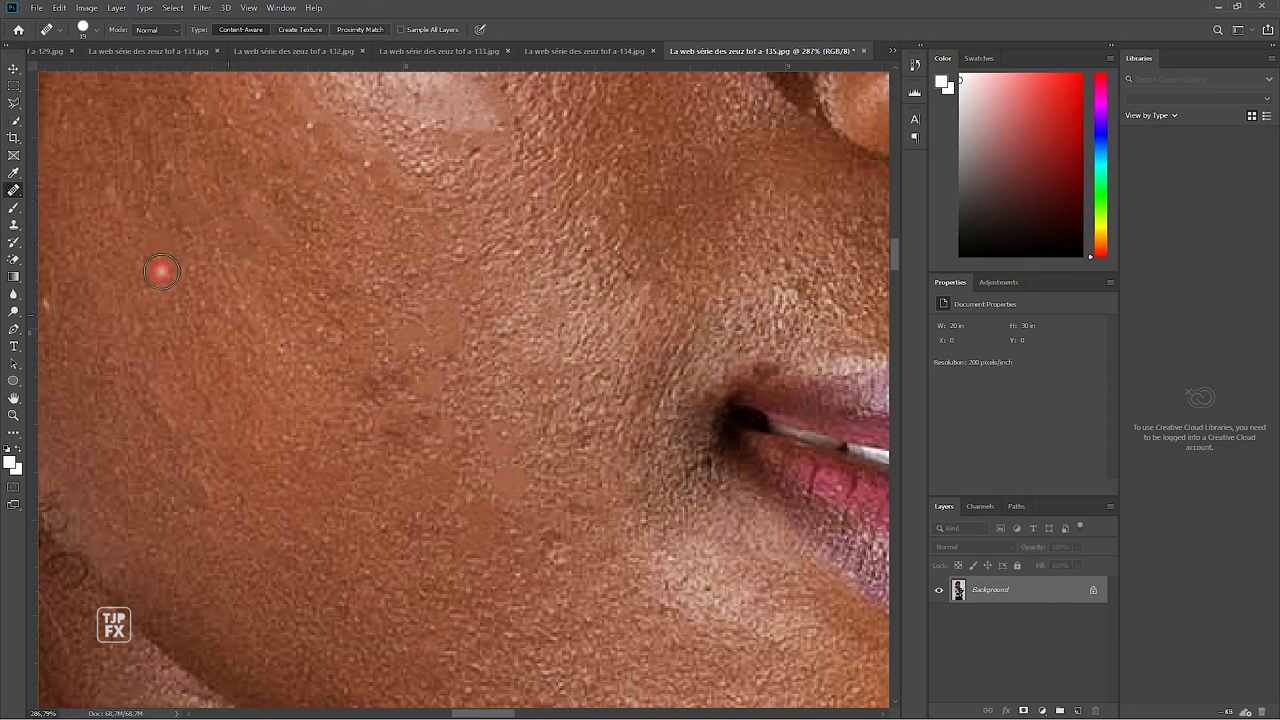
mouse_move(253, 335)
mouse_down()
mouse_move(289, 347)
mouse_move(304, 321)
mouse_up()
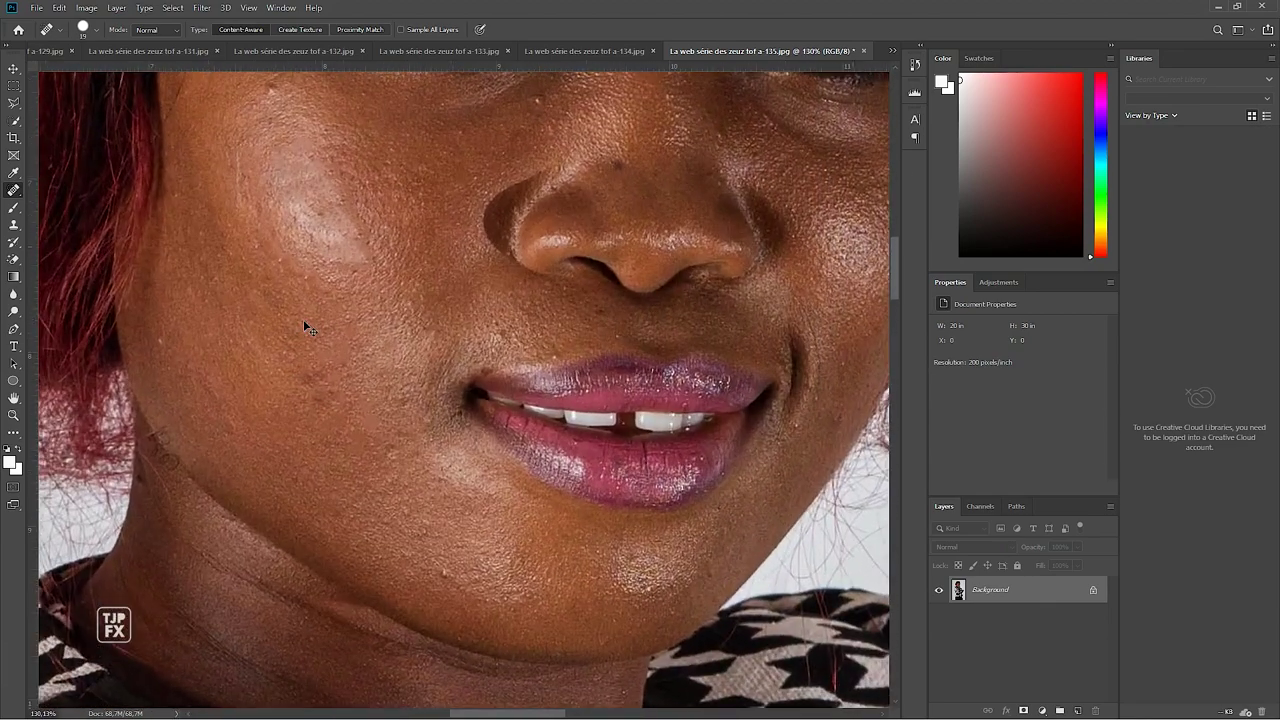
Revert the portrait to its original History snapshot and zoom back into the cheek
click(910, 65)
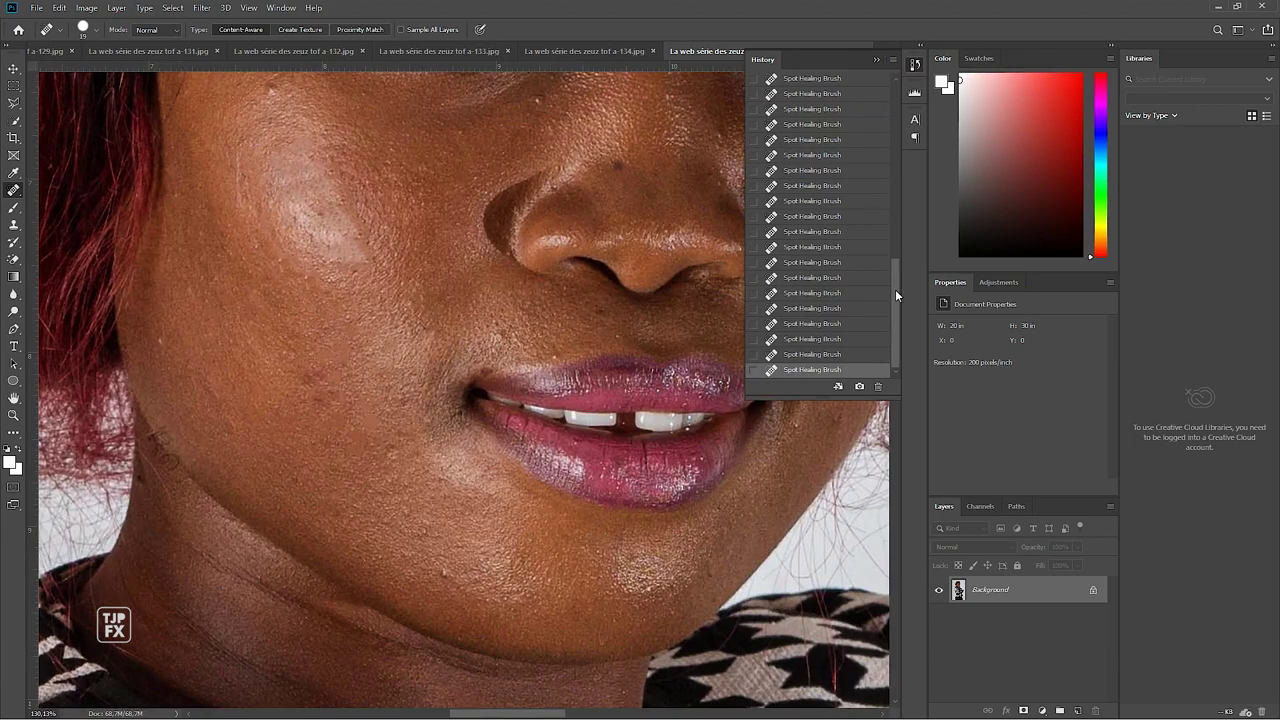
drag(895, 289, 897, 100)
click(843, 88)
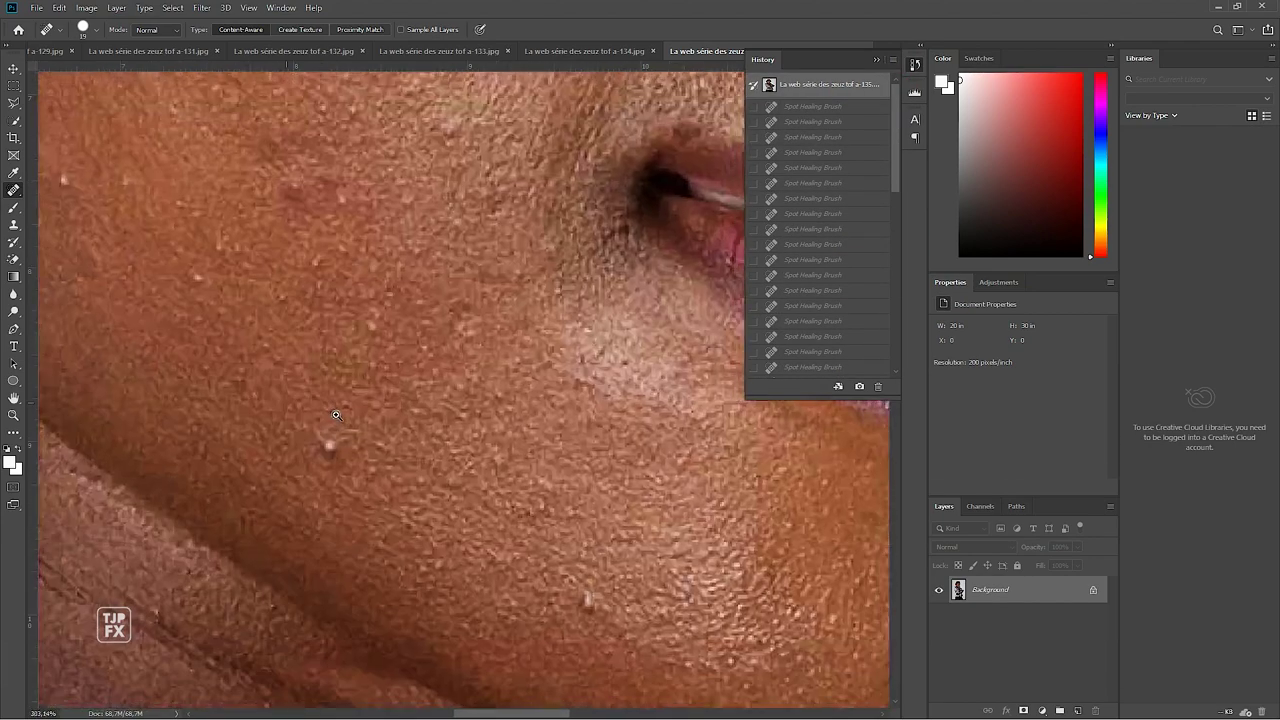
mouse_move(306, 443)
mouse_down()
mouse_move(346, 414)
mouse_move(340, 360)
mouse_up()
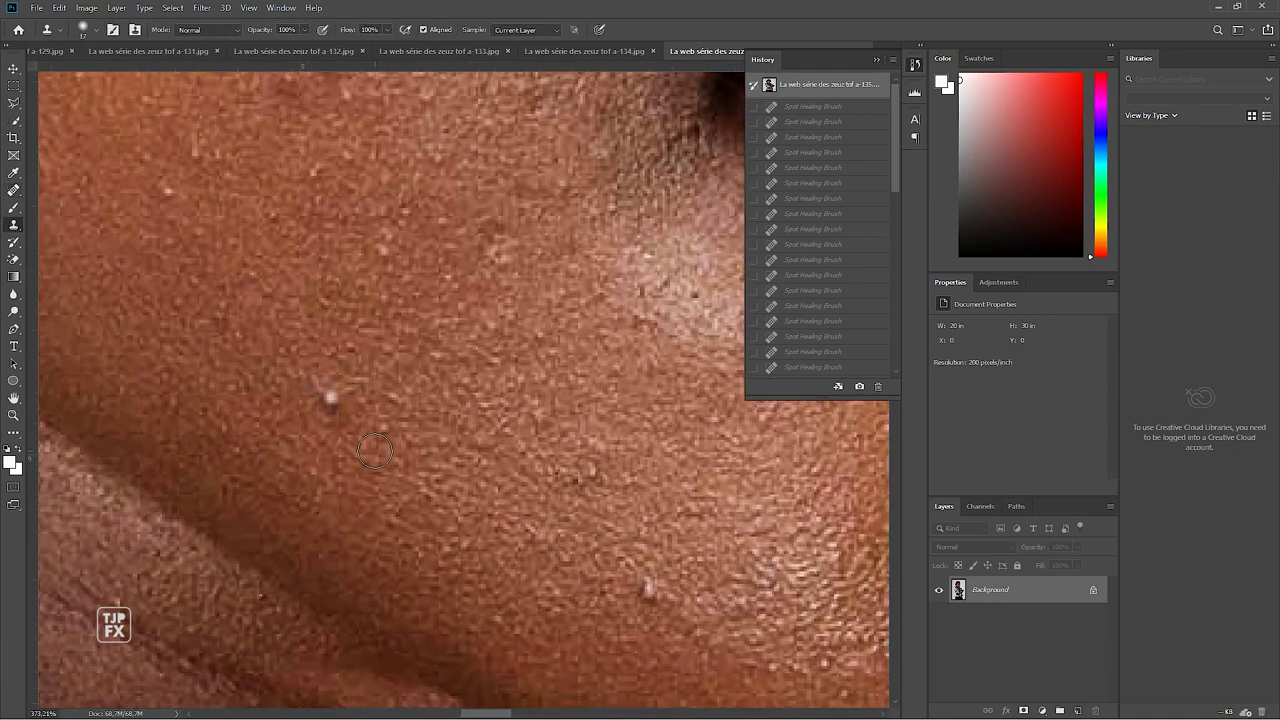
Use the Clone Stamp, resized slightly, to cover the first small light blemishes
key(s)
drag(354, 425, 325, 359)
click(330, 386)
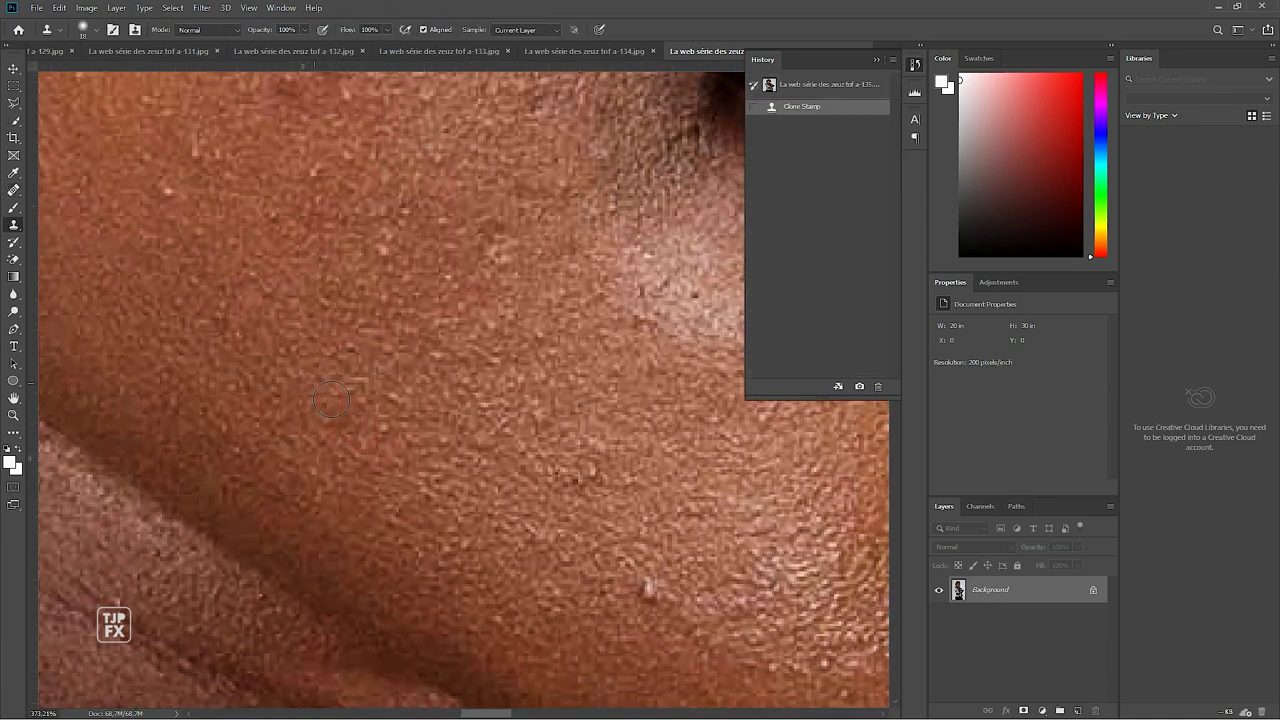
click(313, 379)
drag(679, 550, 604, 497)
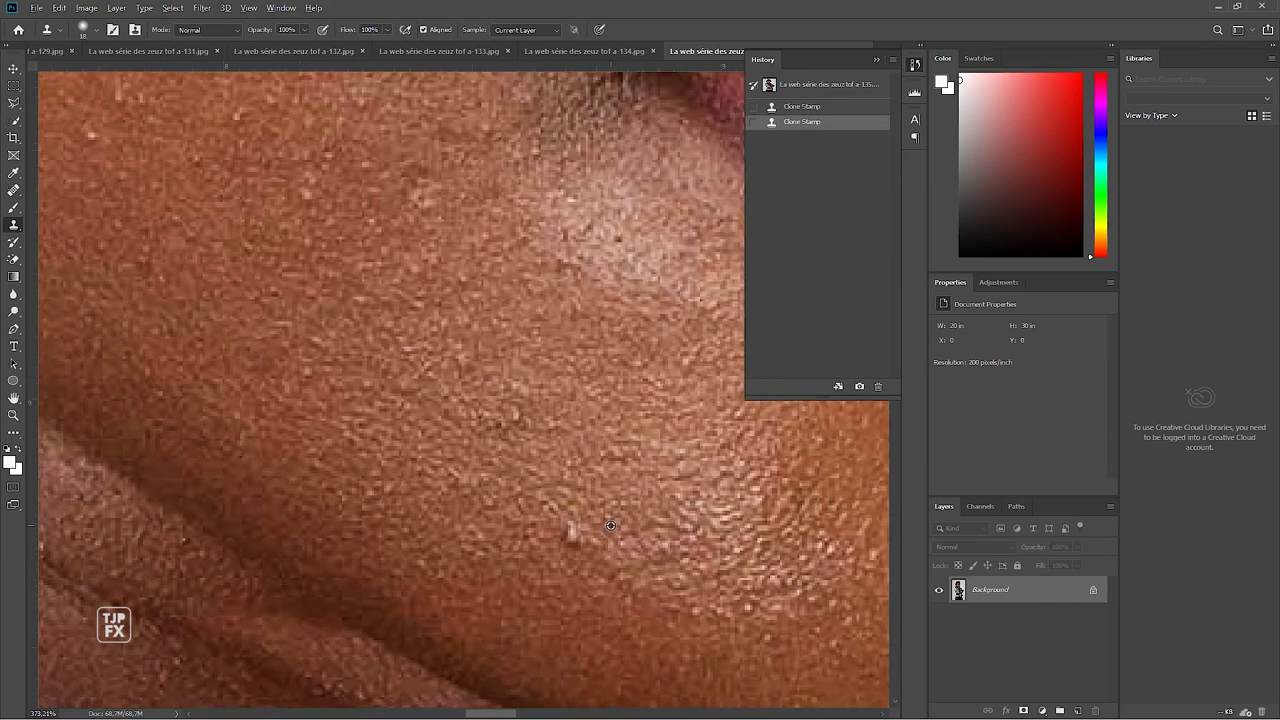
click(576, 533)
Clone clean skin over spots and specks across the next cheek areas
mouse_move(399, 456)
mouse_down()
mouse_move(326, 460)
mouse_move(335, 480)
mouse_up()
click(460, 415)
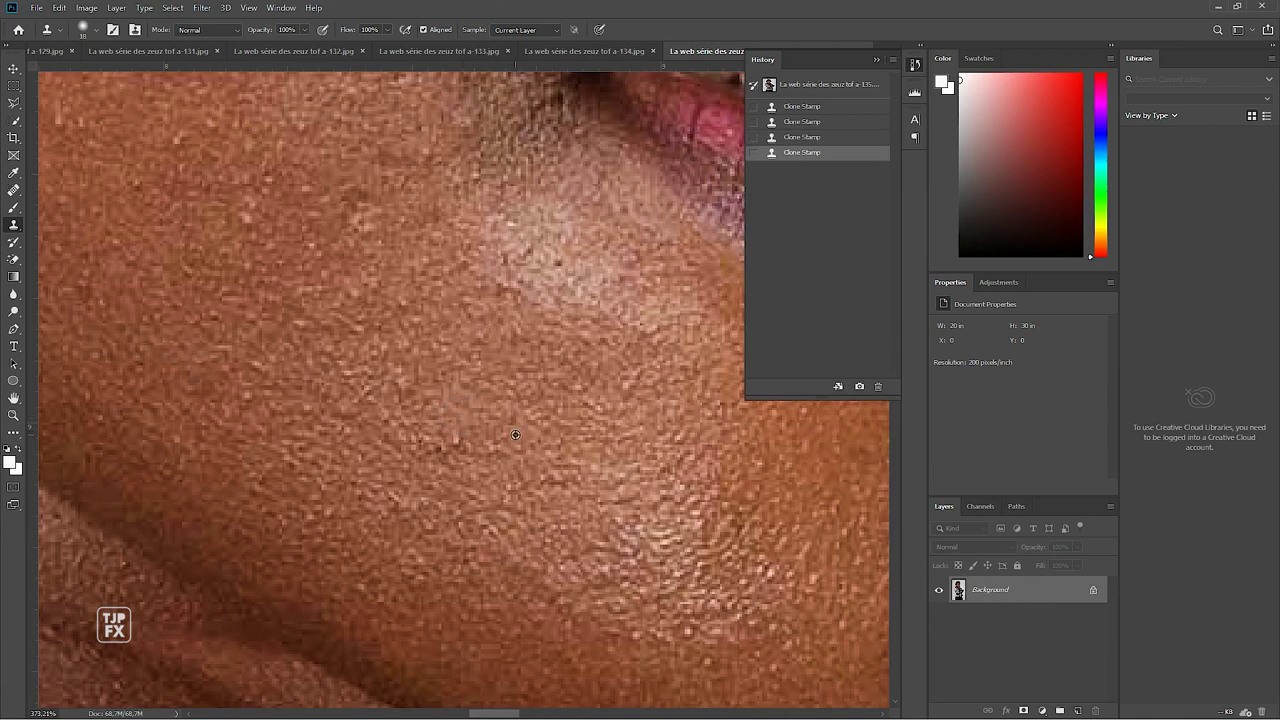
click(453, 440)
click(392, 497)
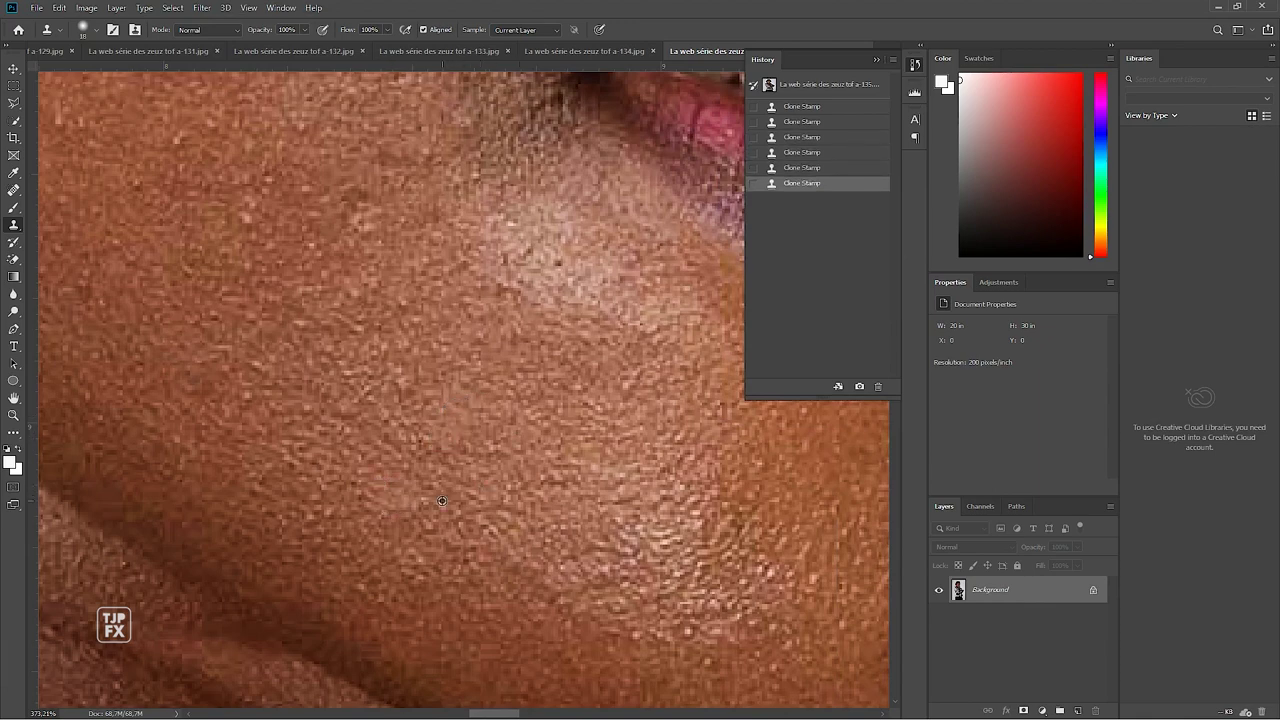
click(433, 526)
drag(343, 257, 353, 361)
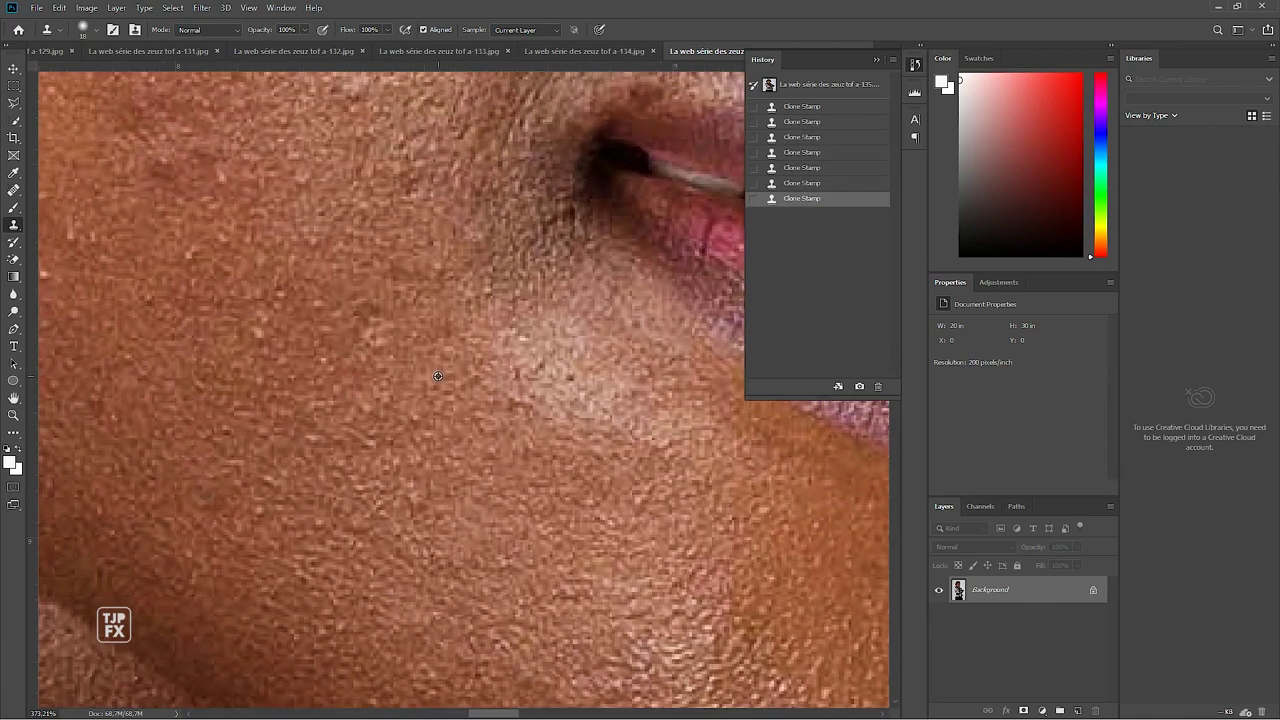
click(418, 422)
click(367, 413)
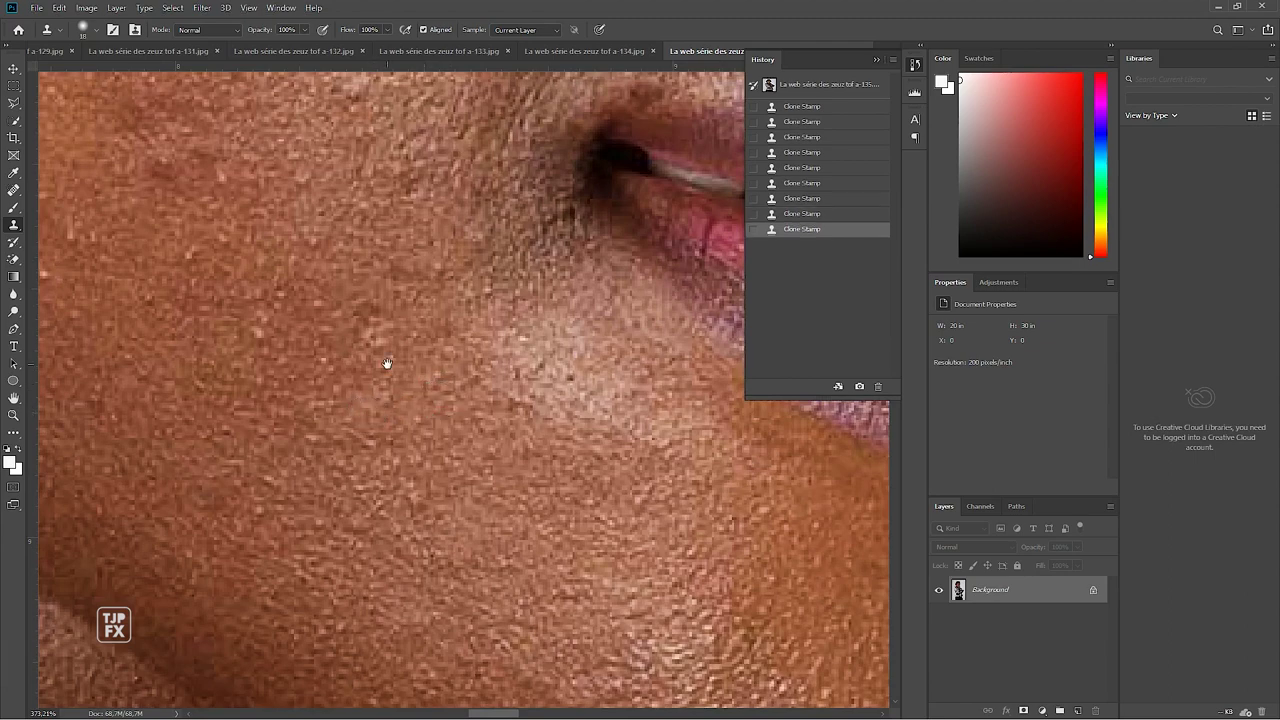
Clone away more small light spots on the next patch of cheek
drag(387, 363, 461, 426)
click(310, 377)
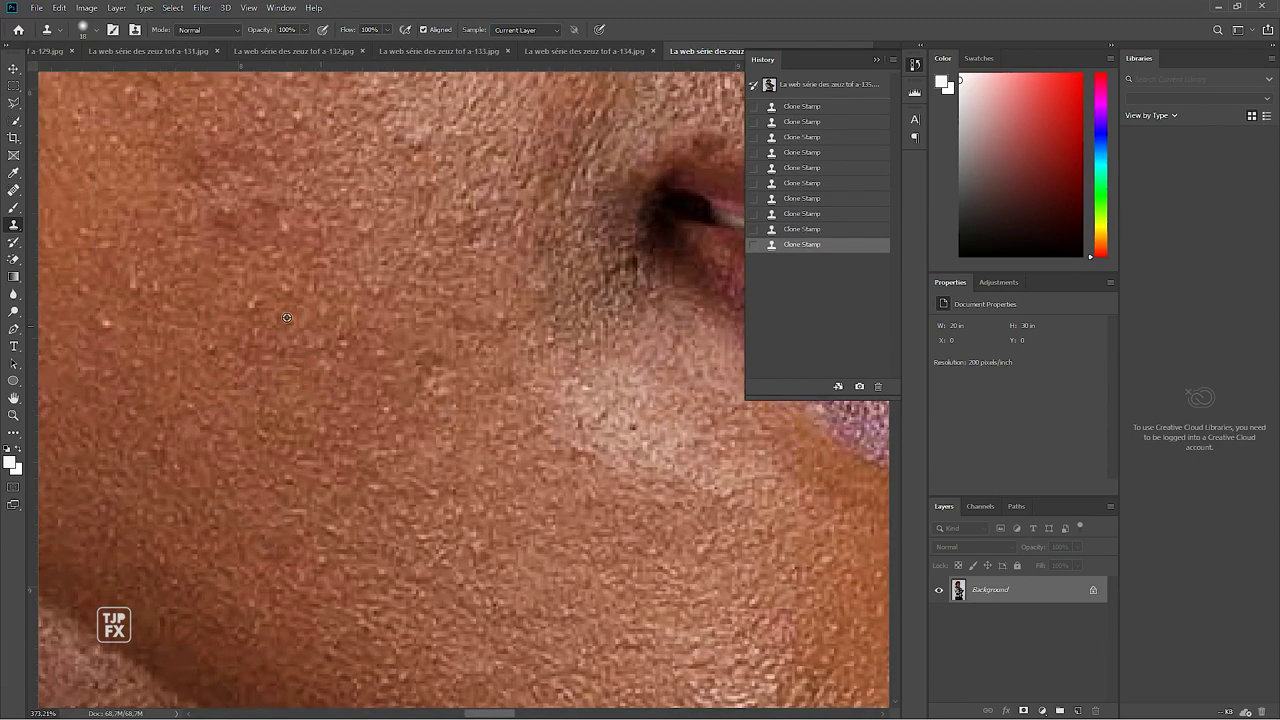
click(333, 337)
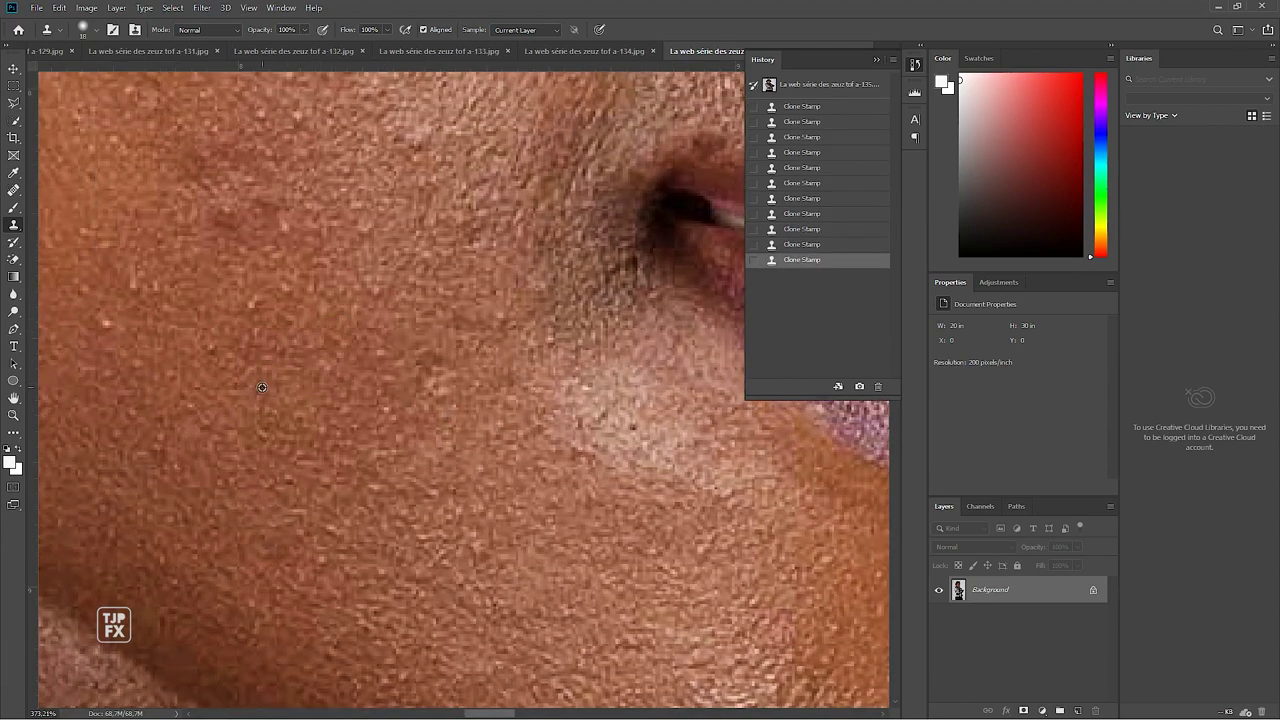
click(329, 356)
drag(329, 356, 273, 330)
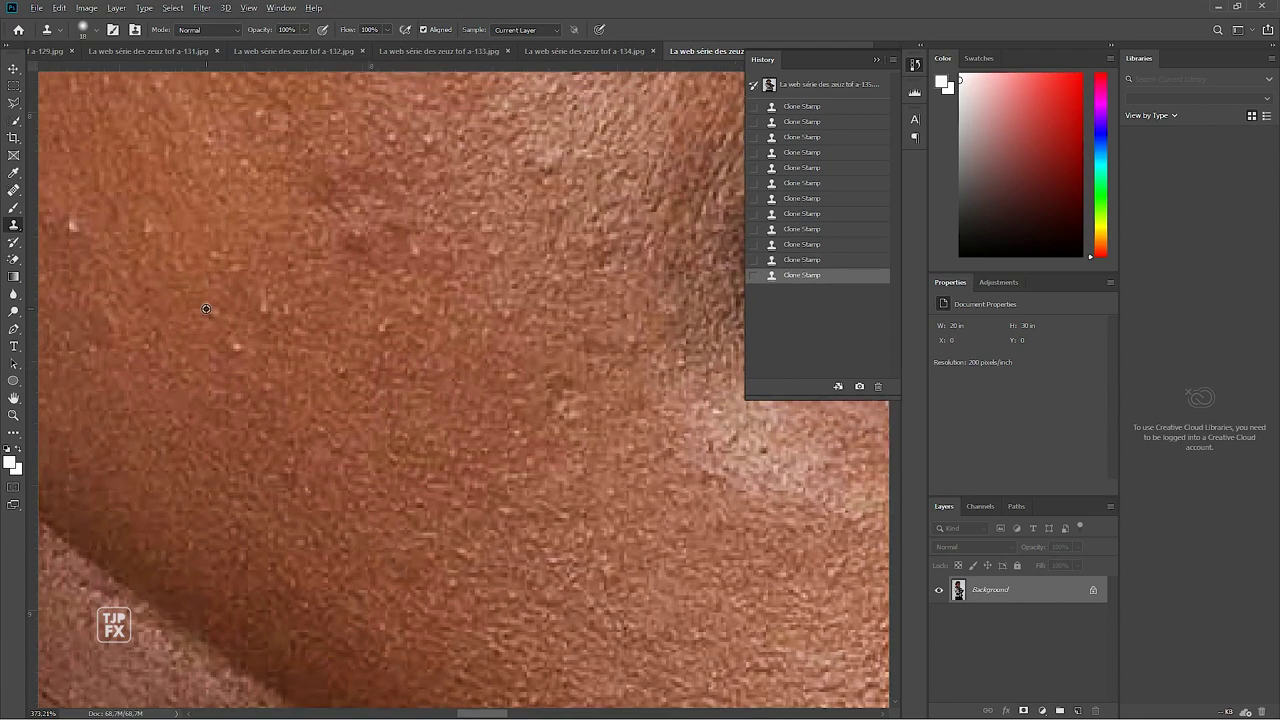
click(225, 336)
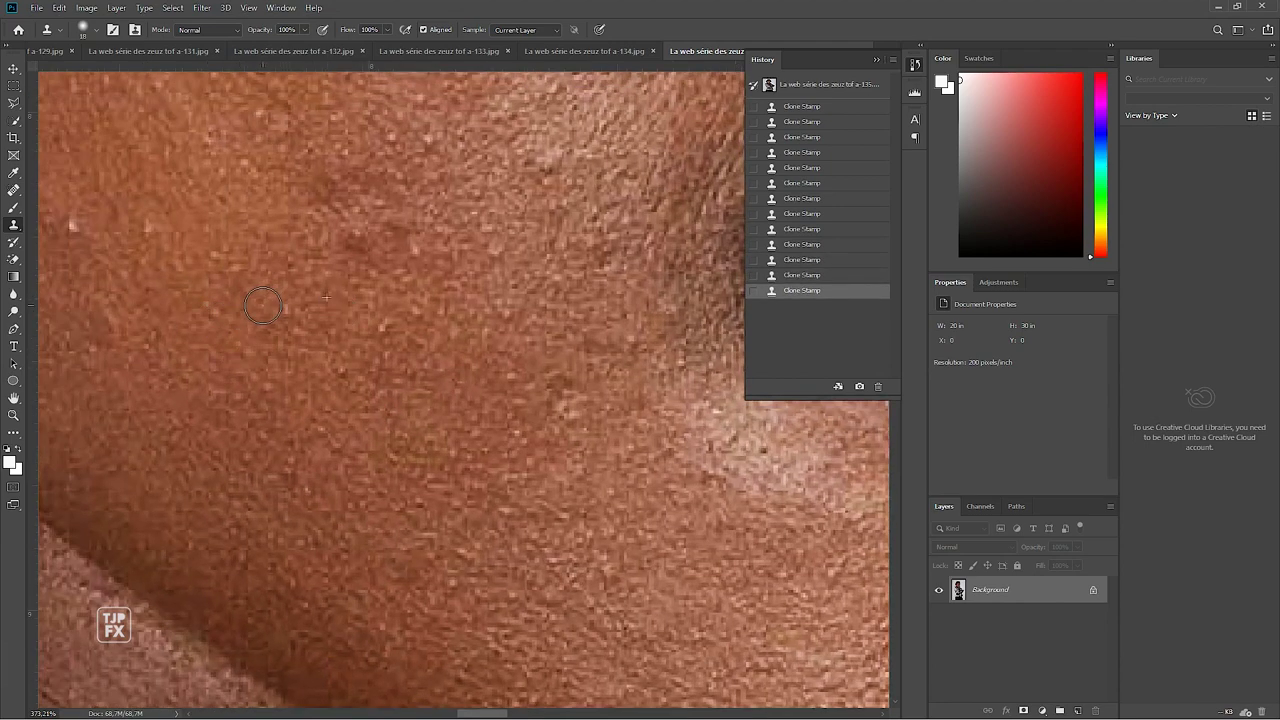
click(262, 305)
Stamp out further tiny specks while moving across the cheek
drag(414, 323, 440, 342)
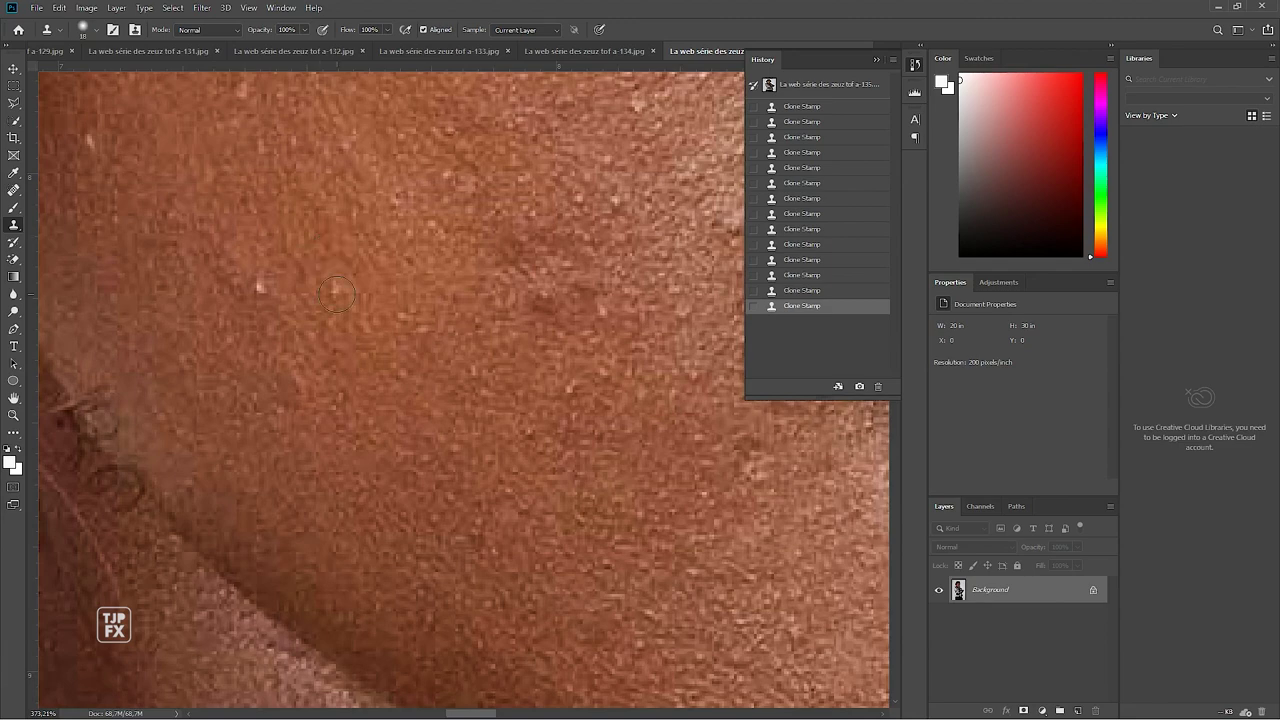
click(337, 293)
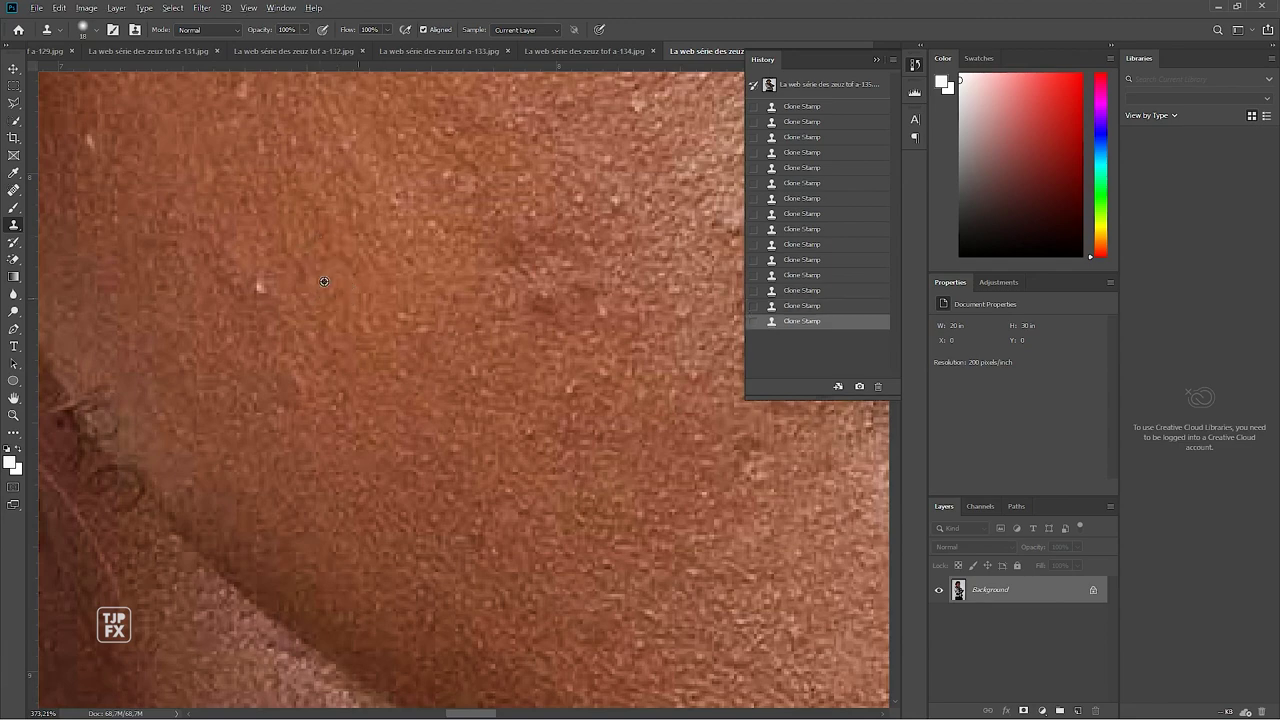
click(258, 287)
drag(246, 274, 216, 338)
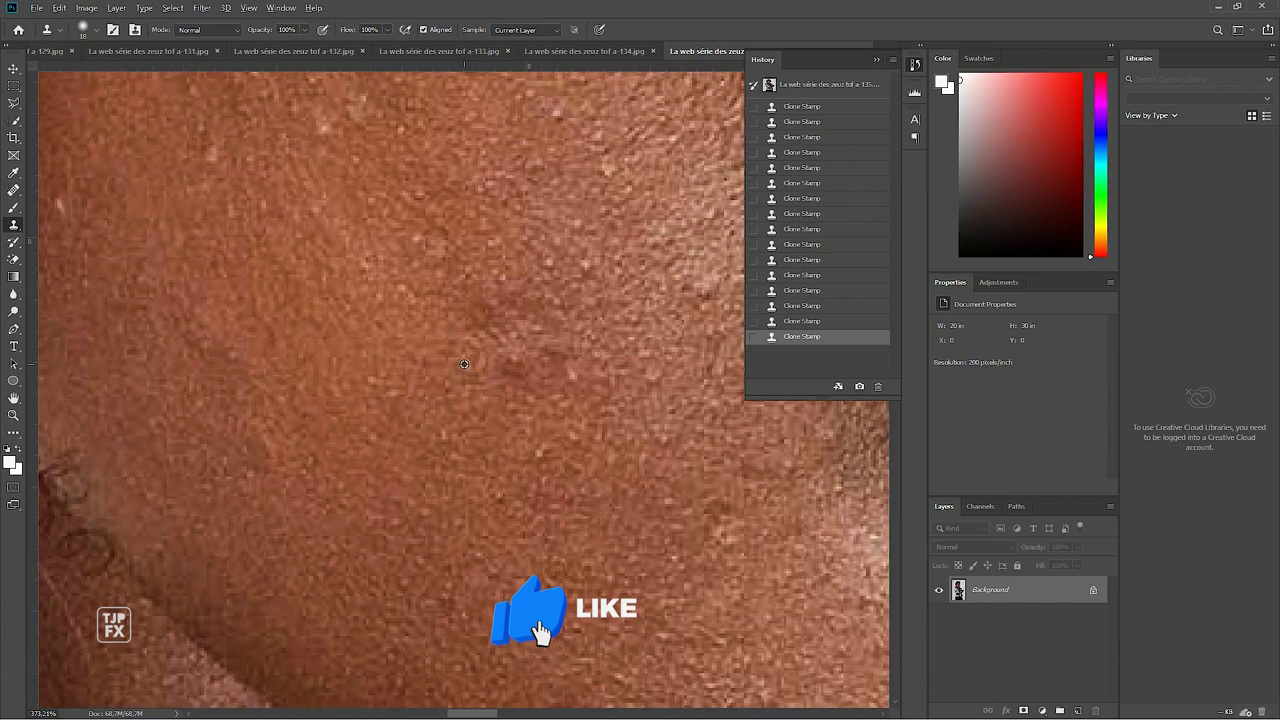
click(467, 367)
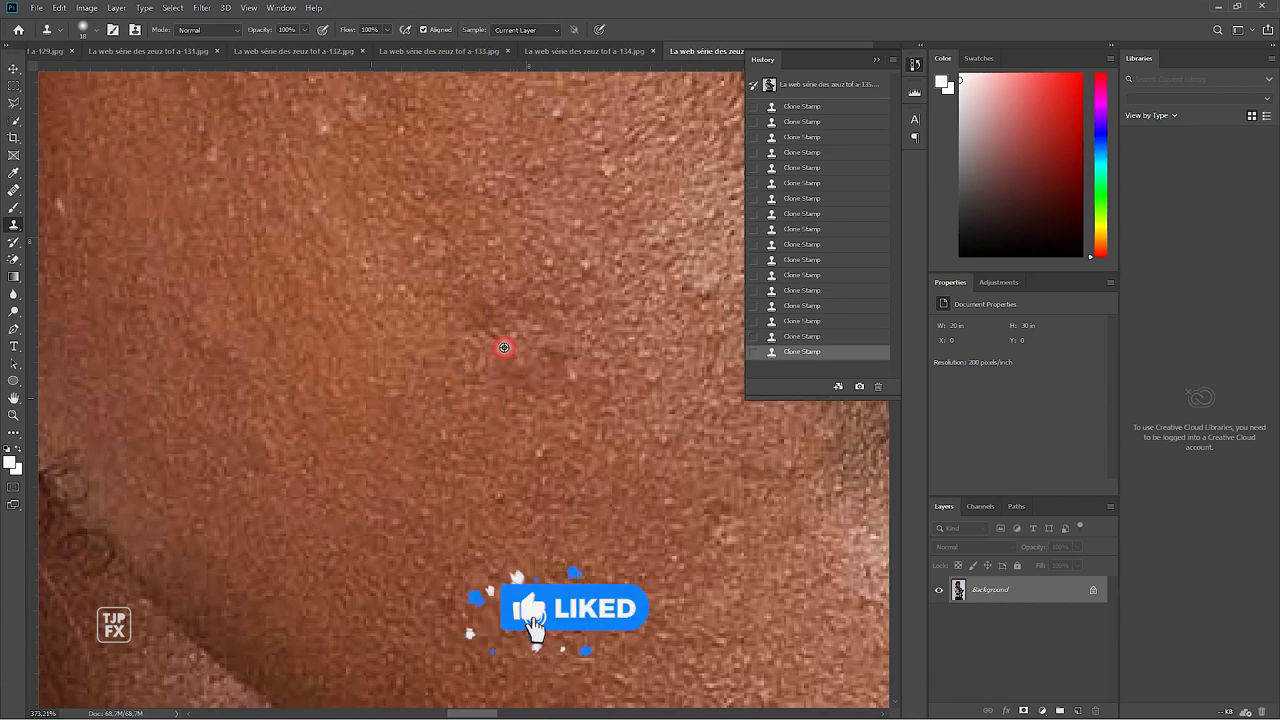
click(378, 386)
drag(474, 366, 389, 354)
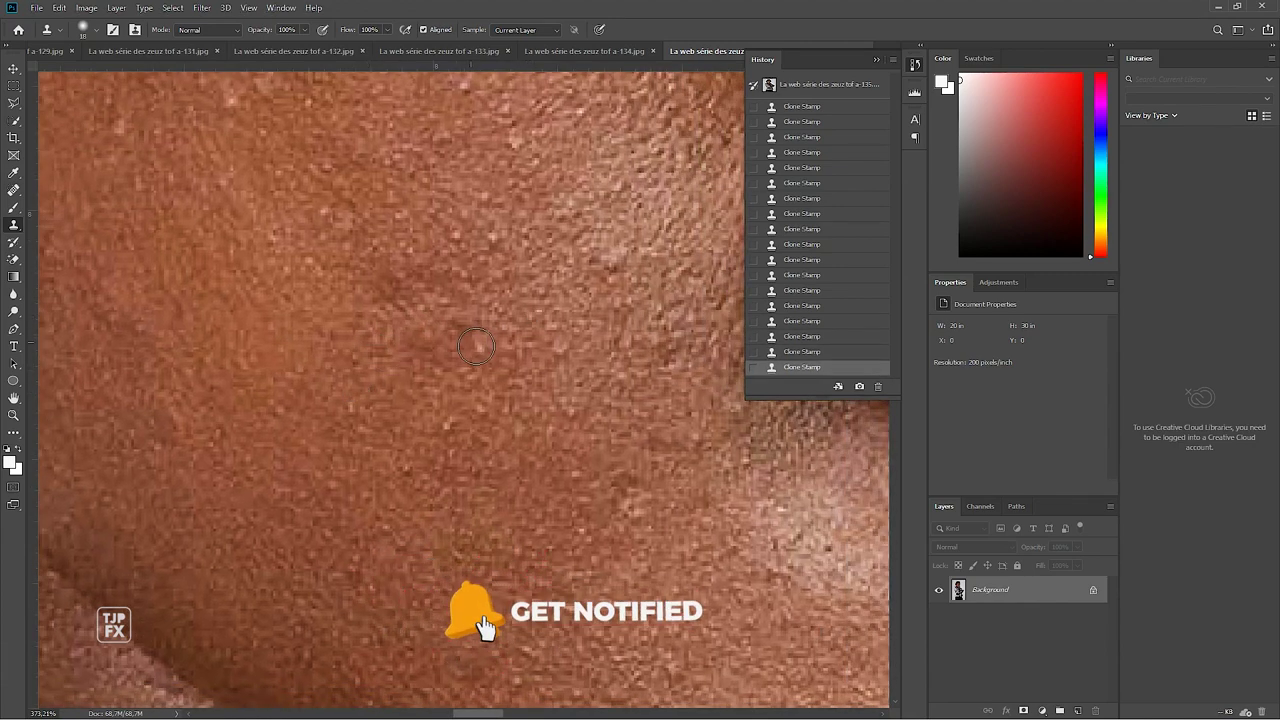
click(468, 338)
Clone over the spot near the mouth corner and sample smooth skin as the source
drag(497, 326, 403, 340)
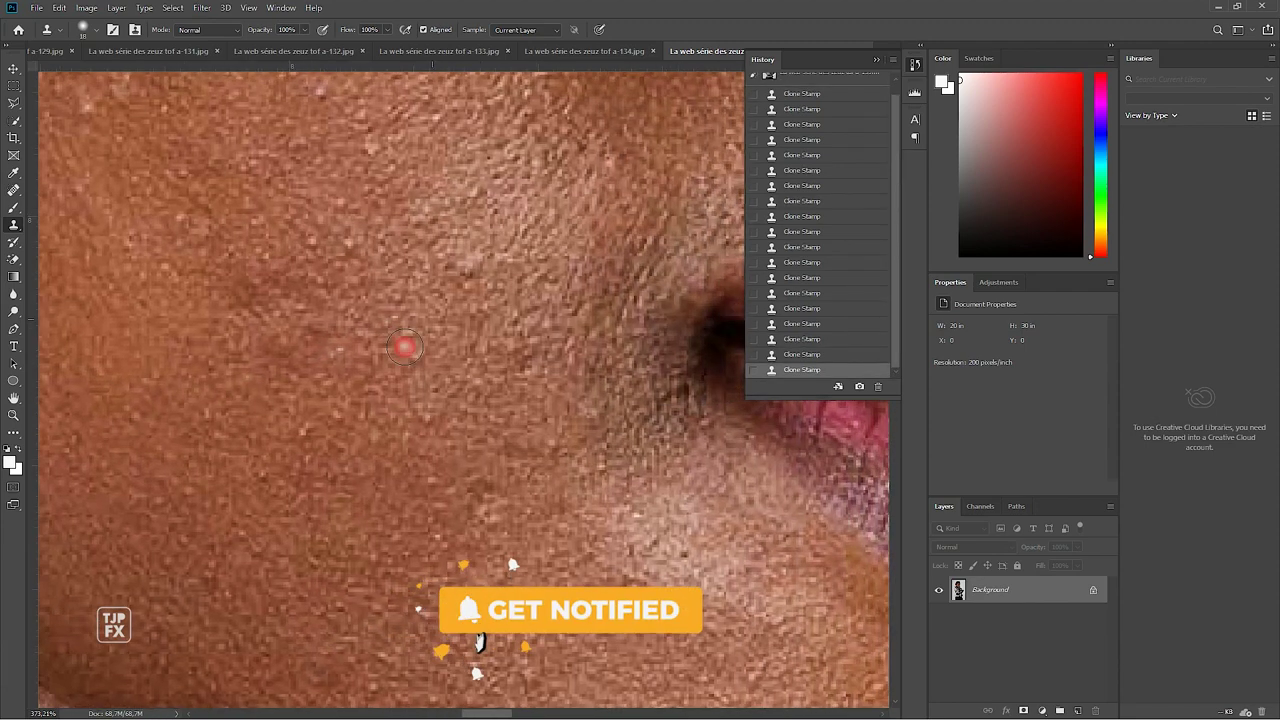
alt+click(473, 242)
click(464, 275)
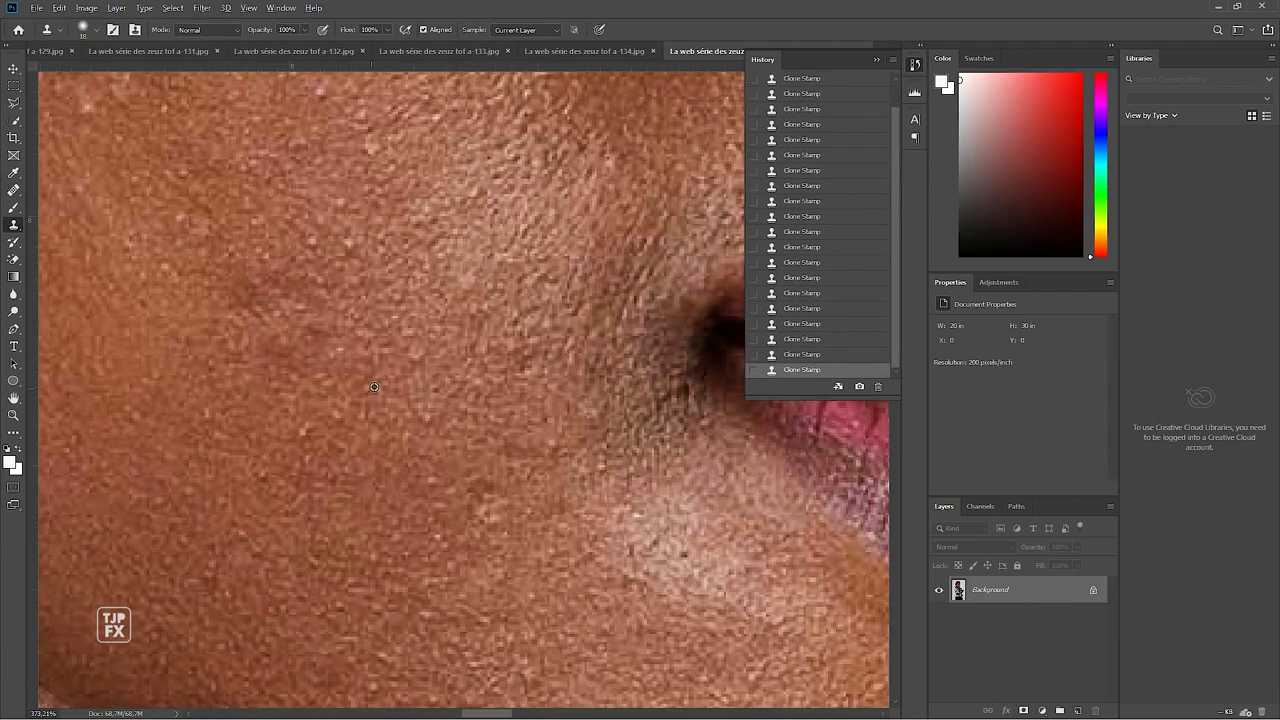
alt+click(258, 410)
click(303, 430)
Adjust the zoom and stamp over a blemish on the cheek
scroll(437, 420, up, 1)
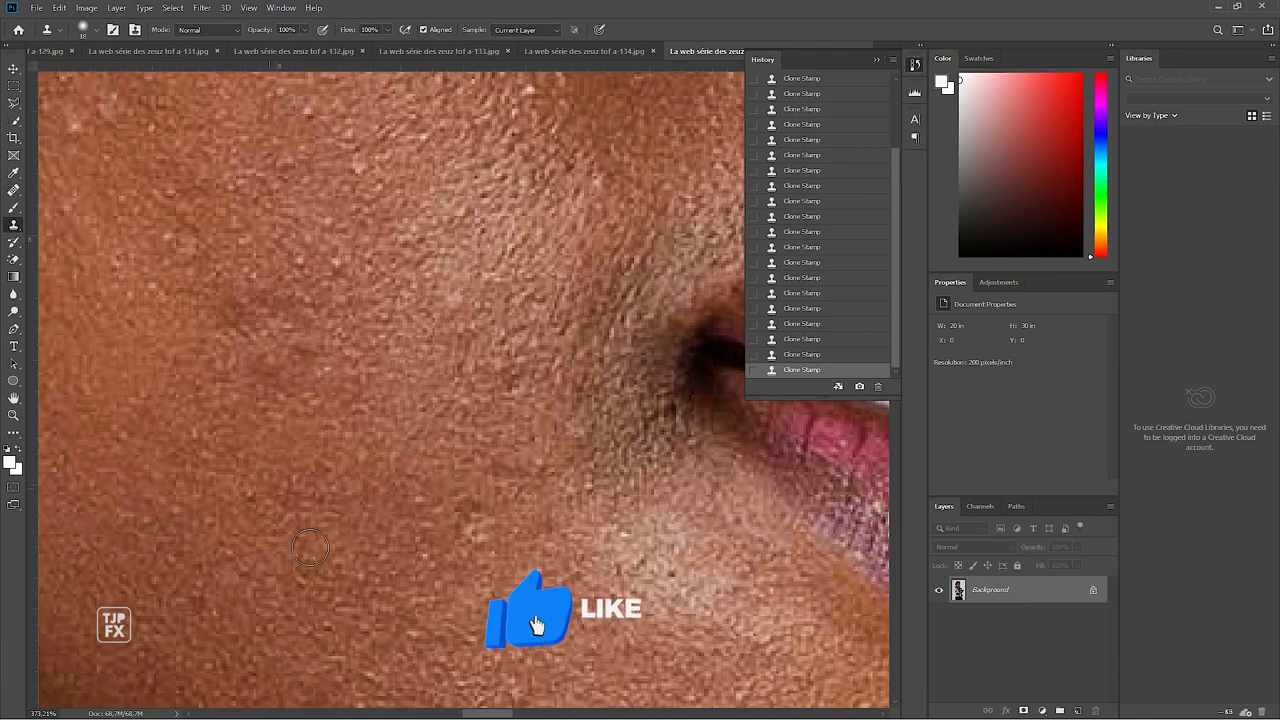
scroll(284, 469, down, 2)
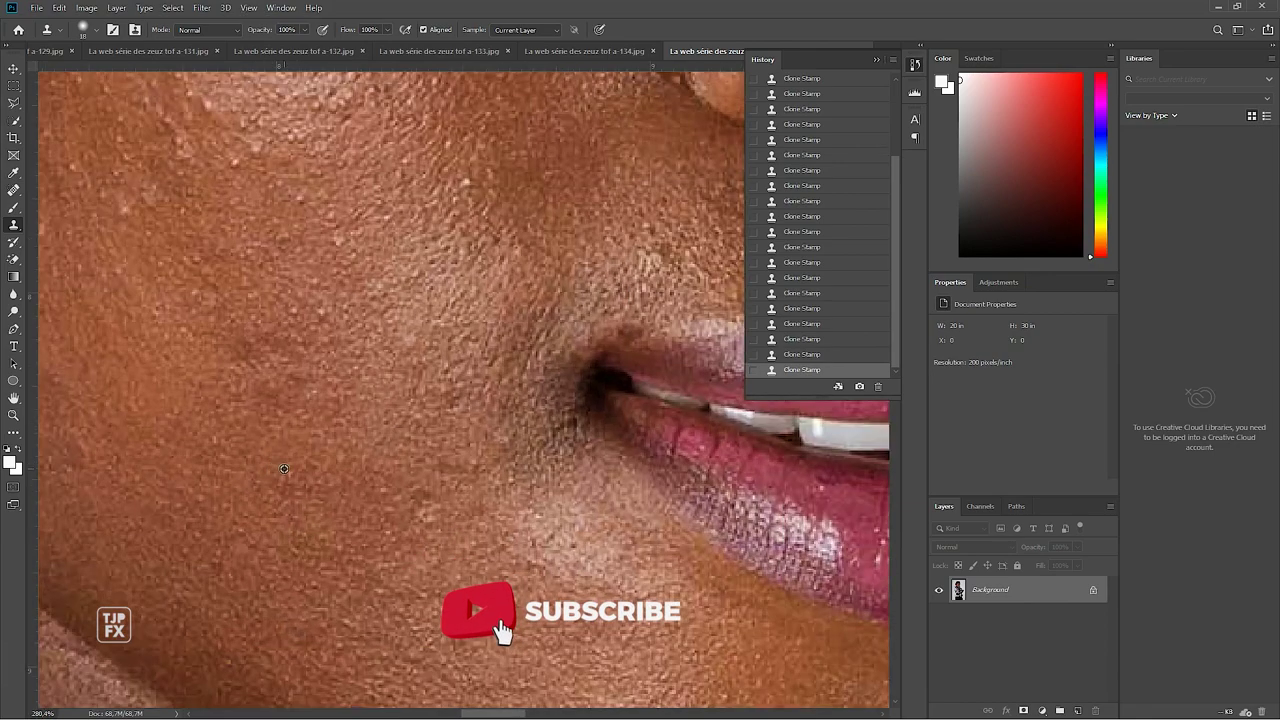
scroll(380, 480, up, 1)
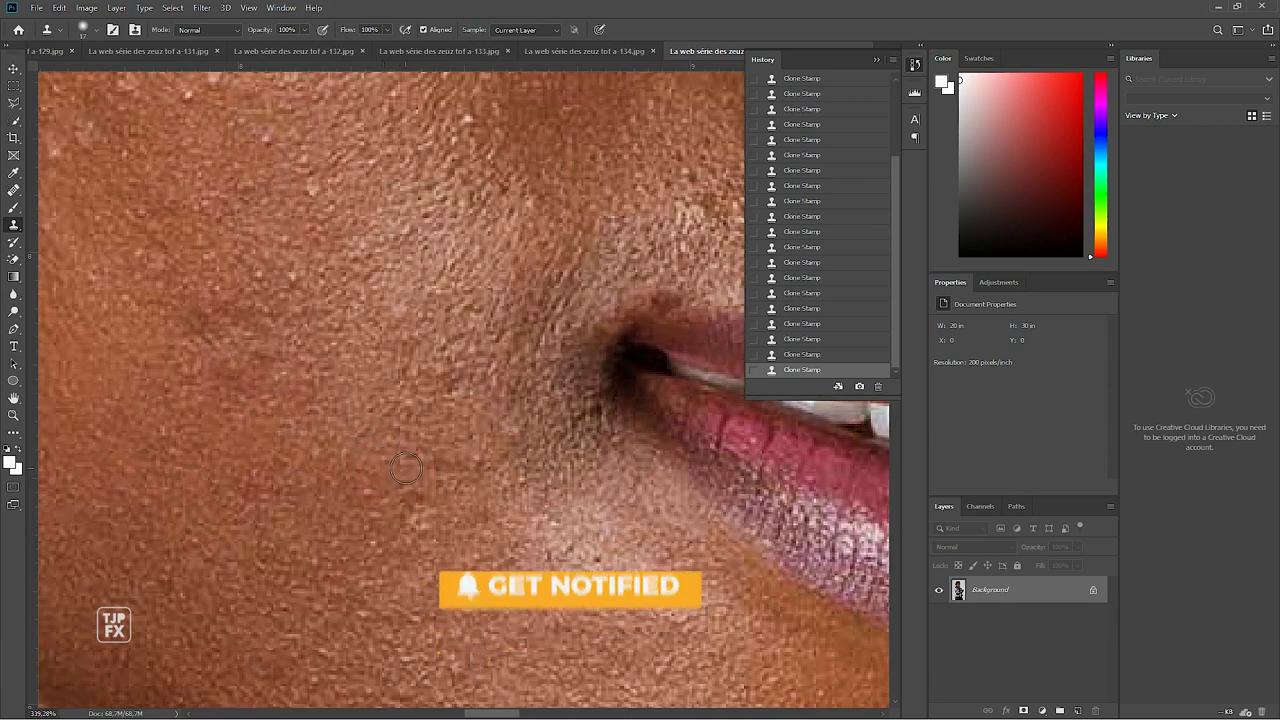
click(419, 520)
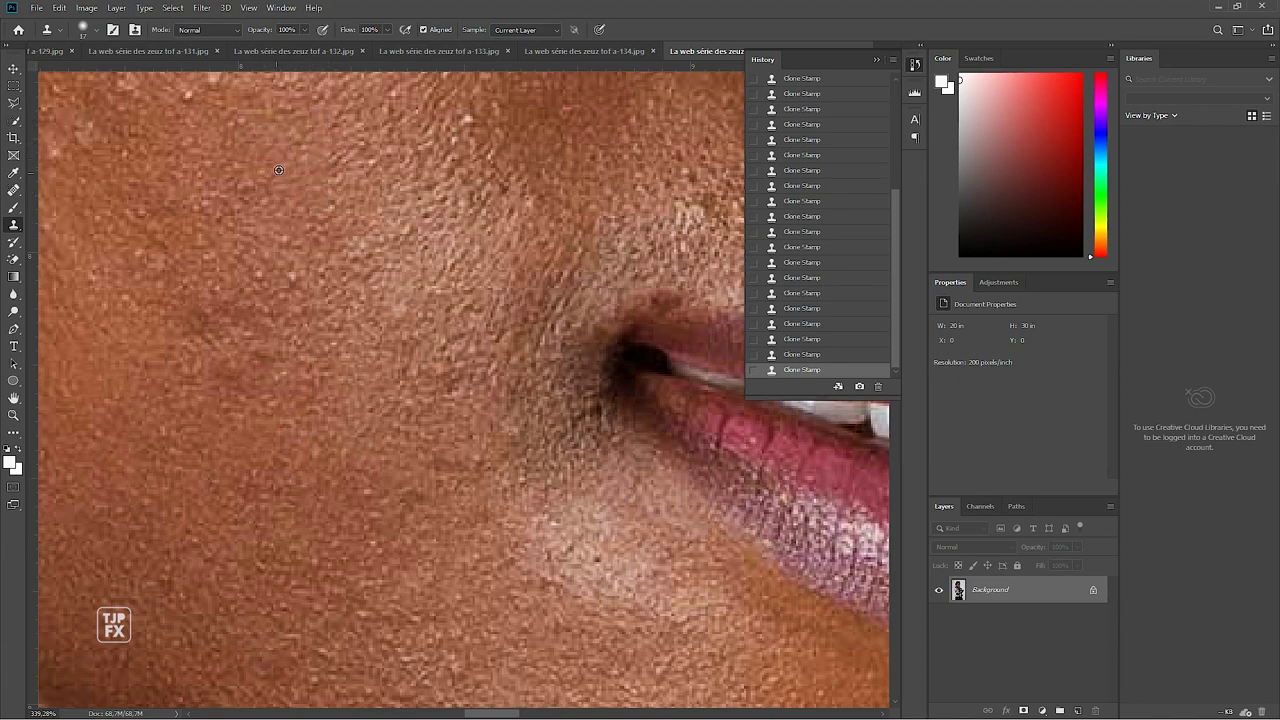
Resample clean skin several times and clone over small cheek spots near the mouth corner
alt+click(206, 206)
click(360, 247)
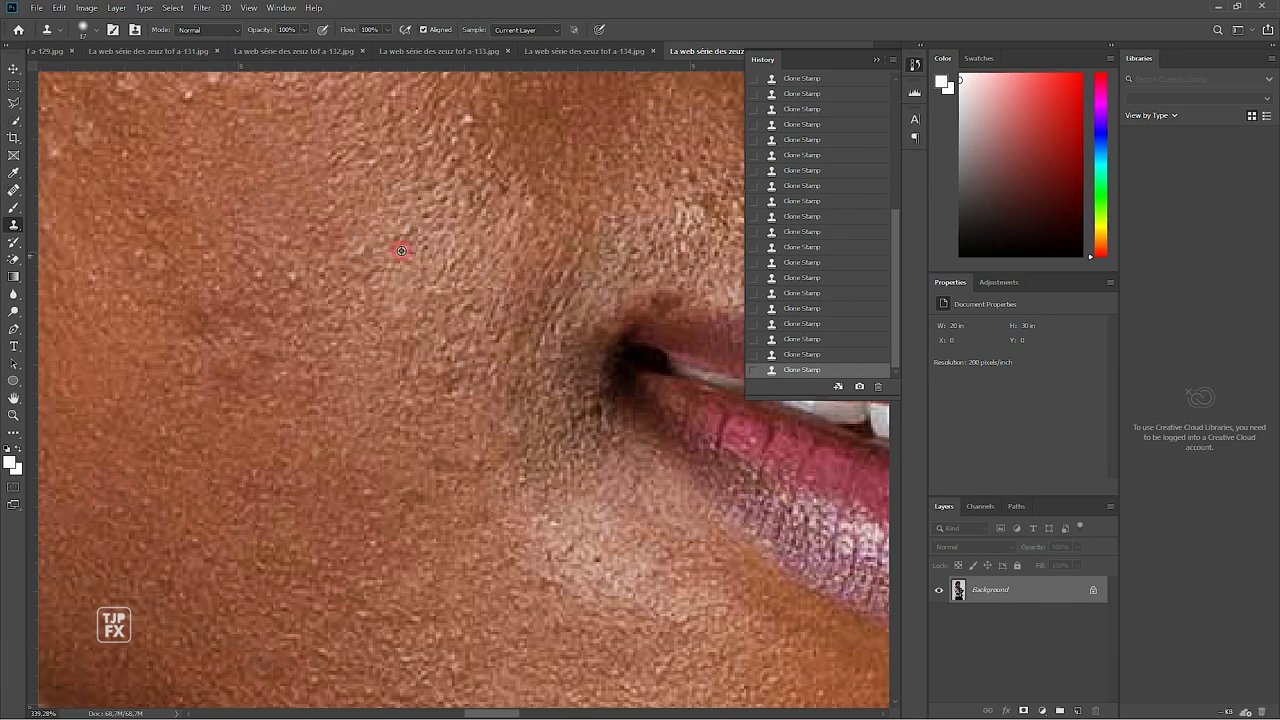
alt+click(248, 230)
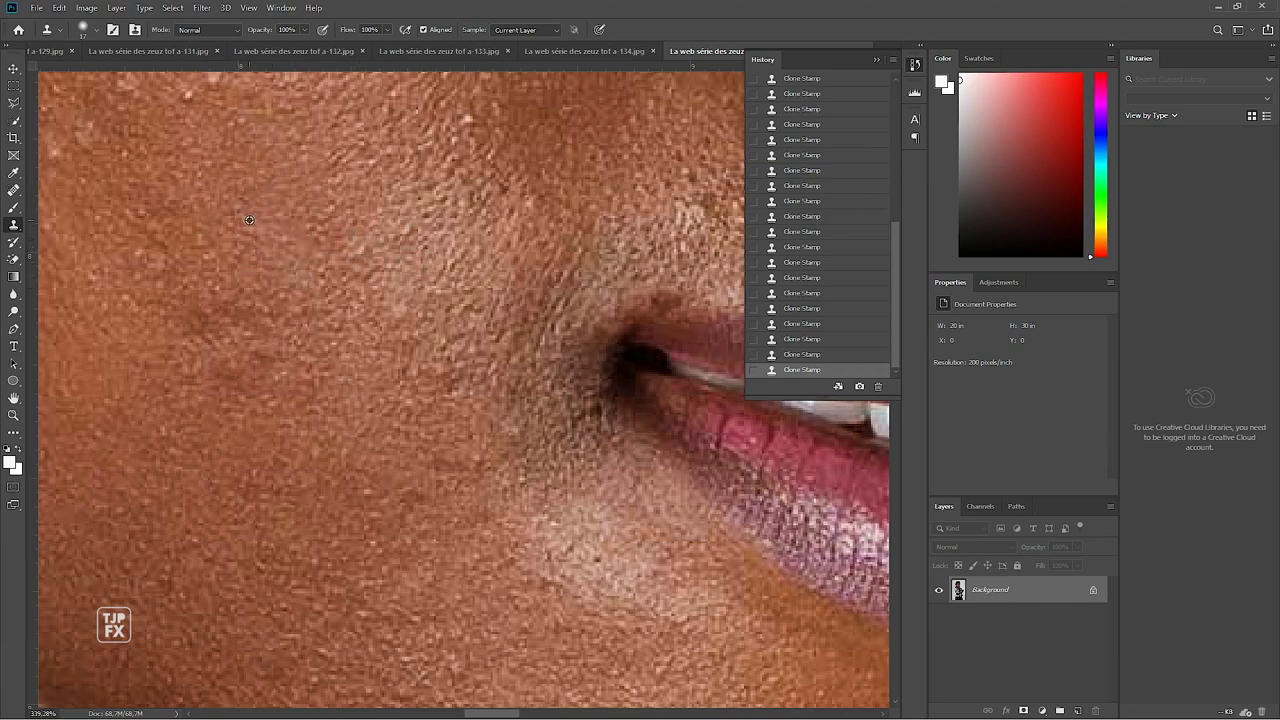
click(207, 260)
click(183, 288)
alt+click(182, 230)
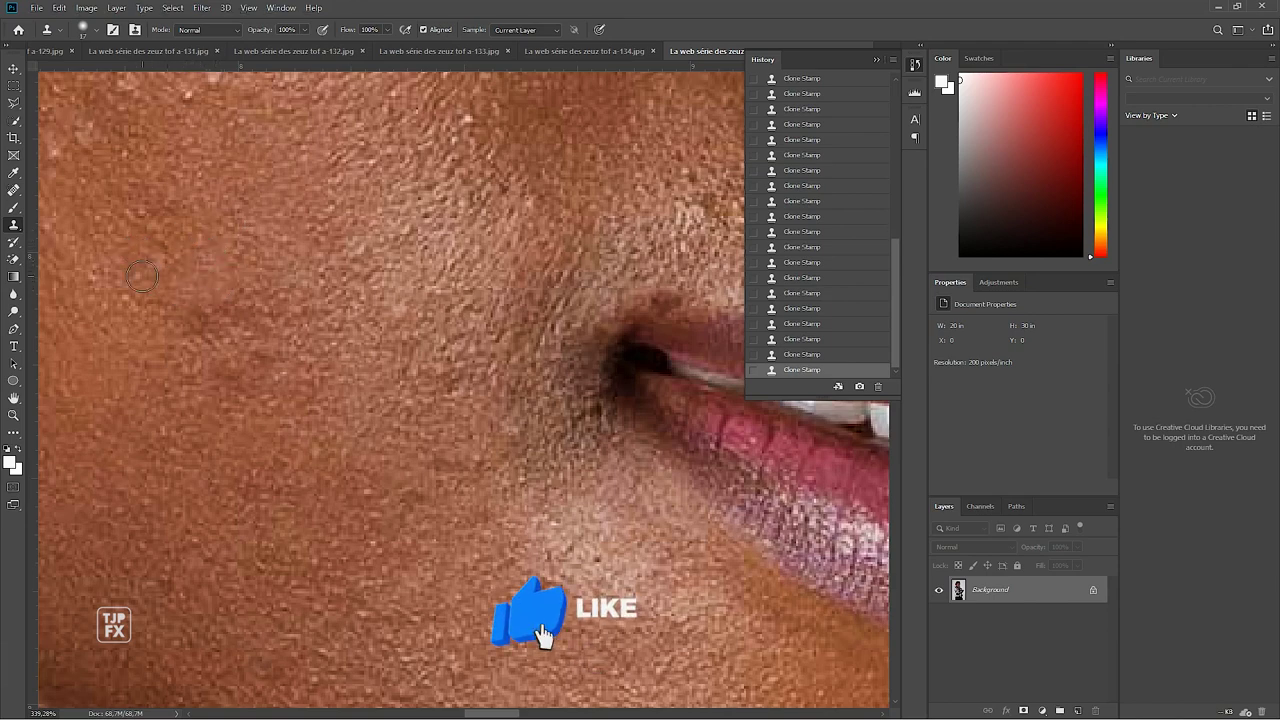
alt+click(130, 266)
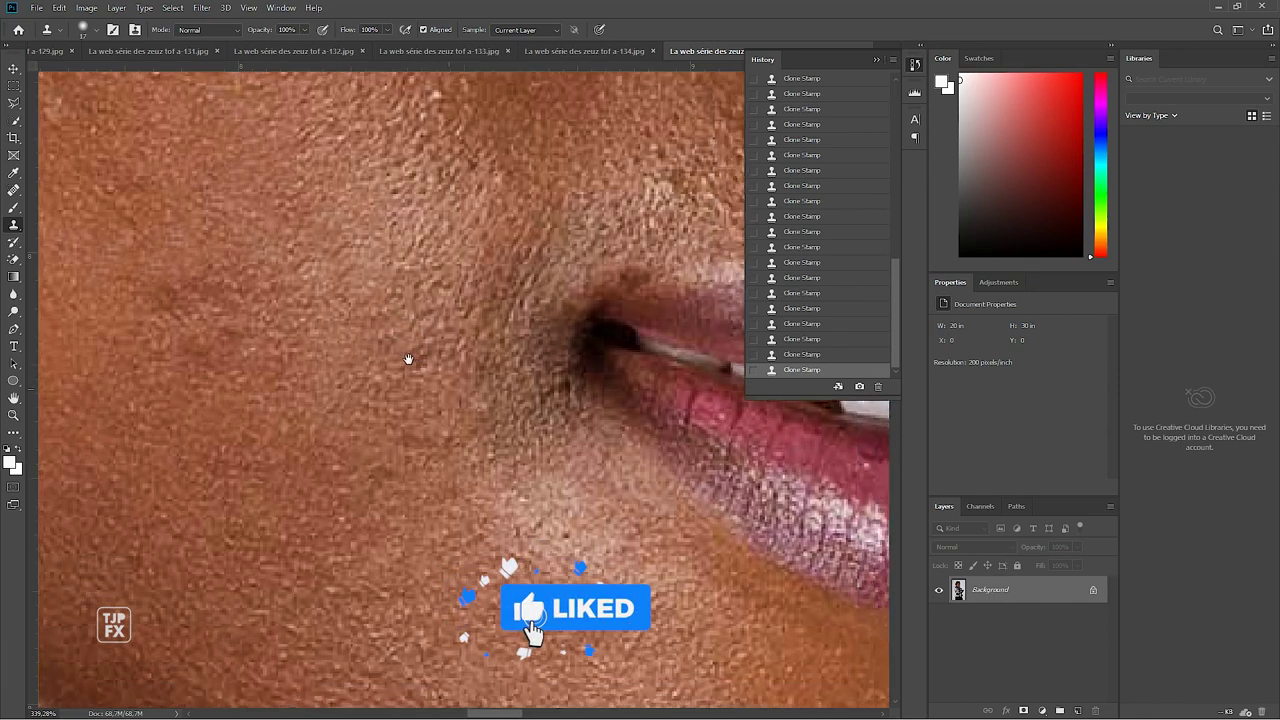
drag(428, 375, 341, 375)
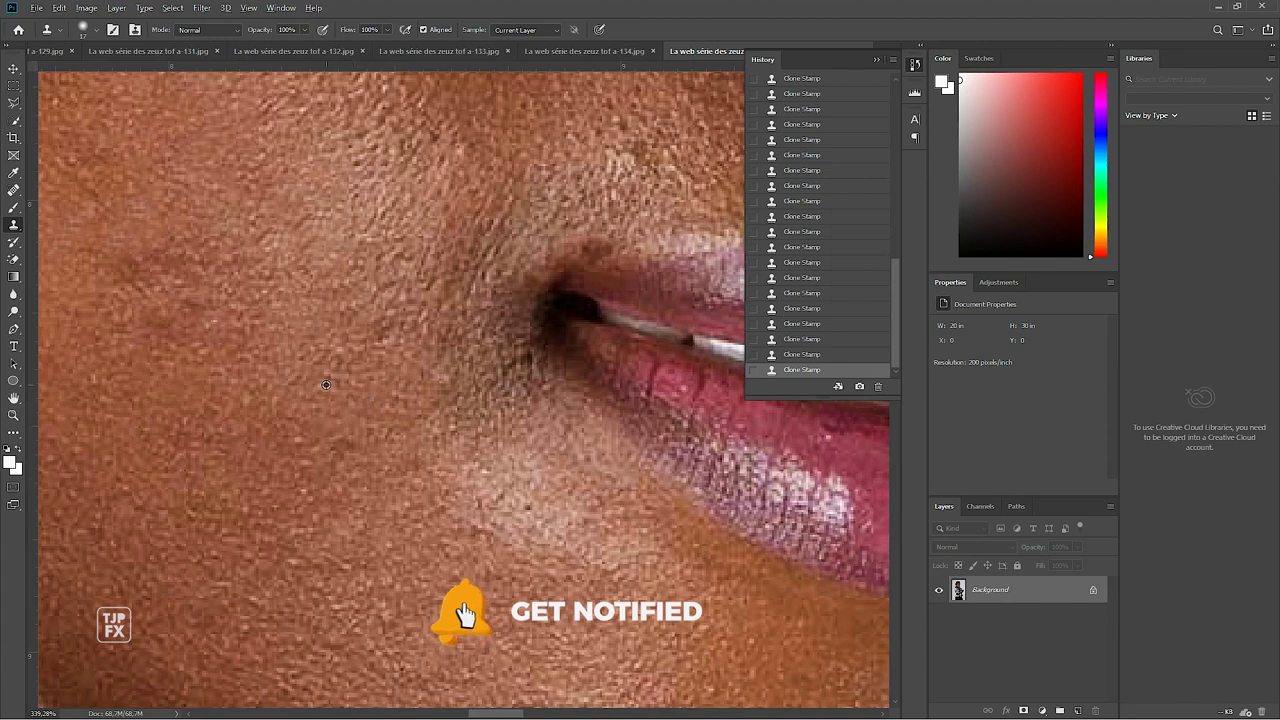
Sample clean lower-cheek skin and clone over the speck below the mouth corner
alt+click(475, 326)
drag(437, 372, 439, 314)
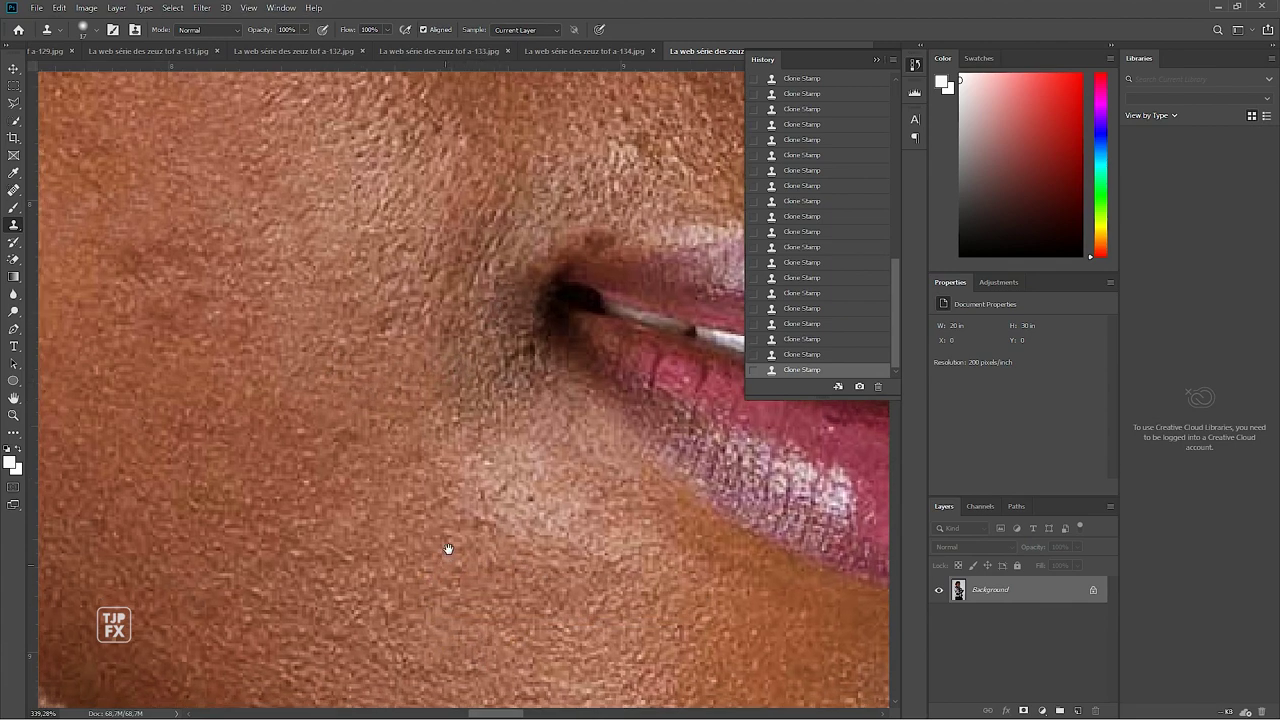
click(454, 511)
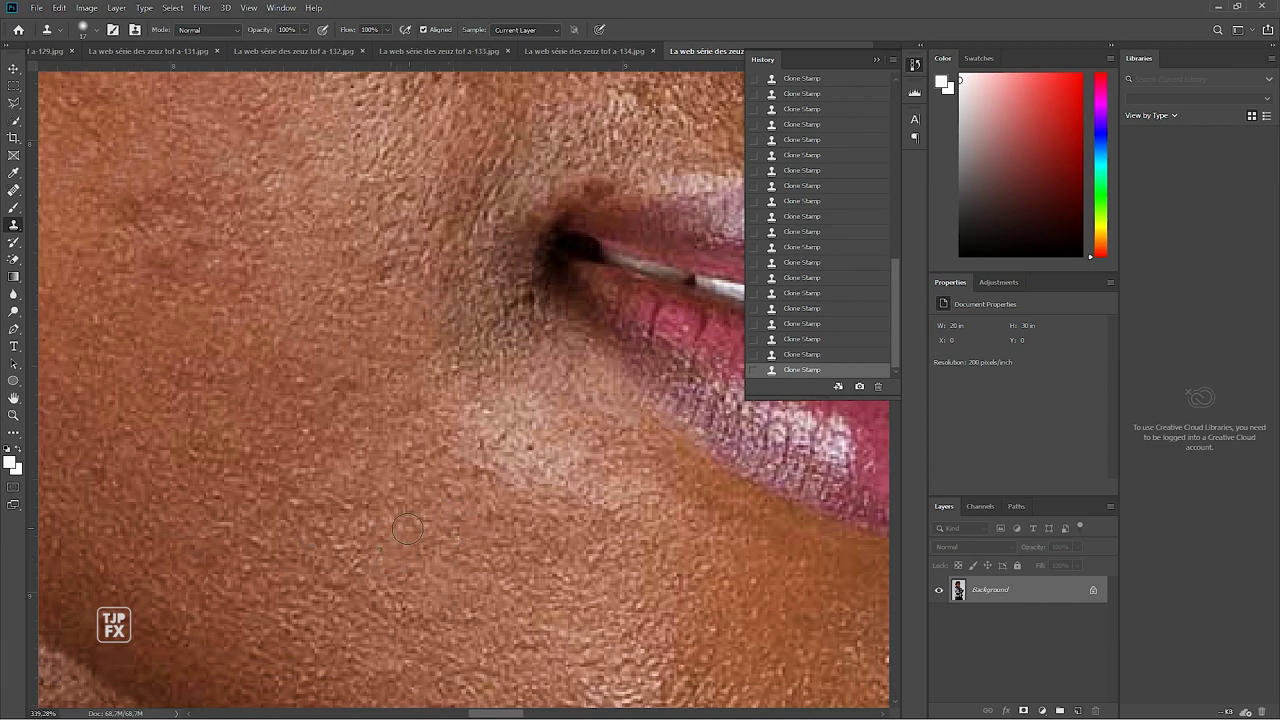
click(386, 523)
Resample clean skin nearby and stamp out the remaining spot on the lower cheek
alt+click(343, 509)
alt+click(406, 532)
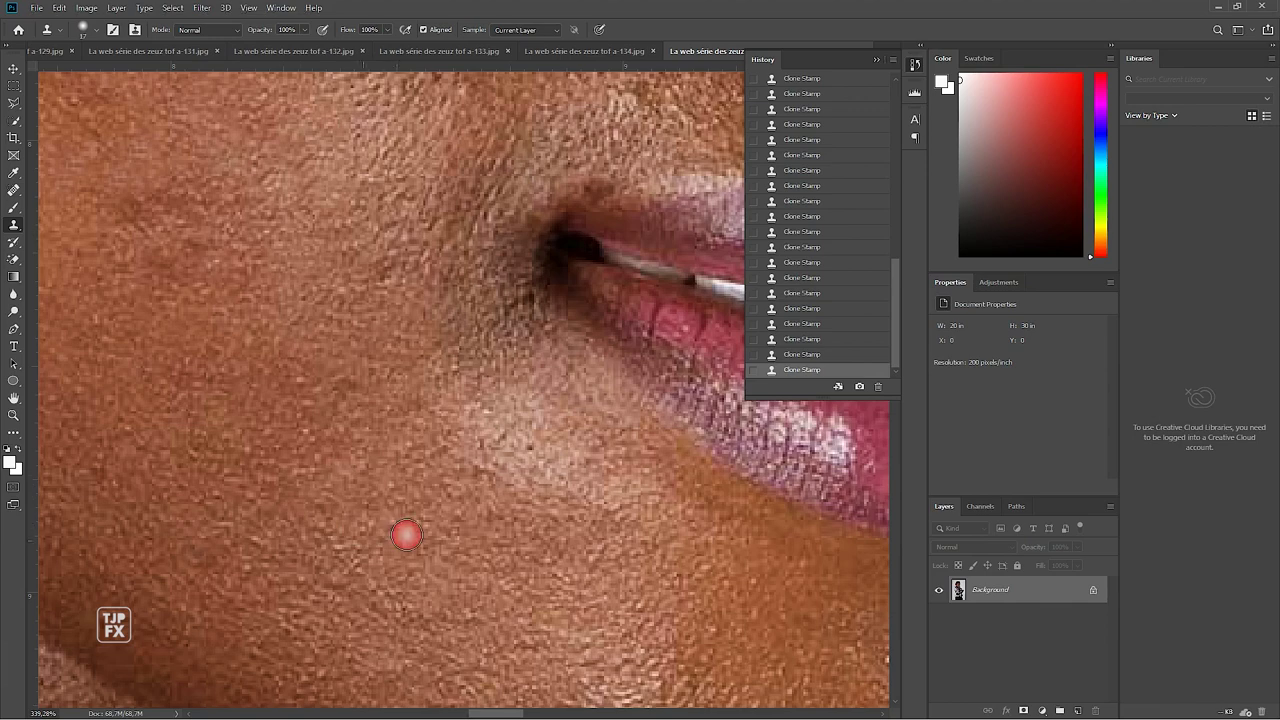
alt+click(345, 572)
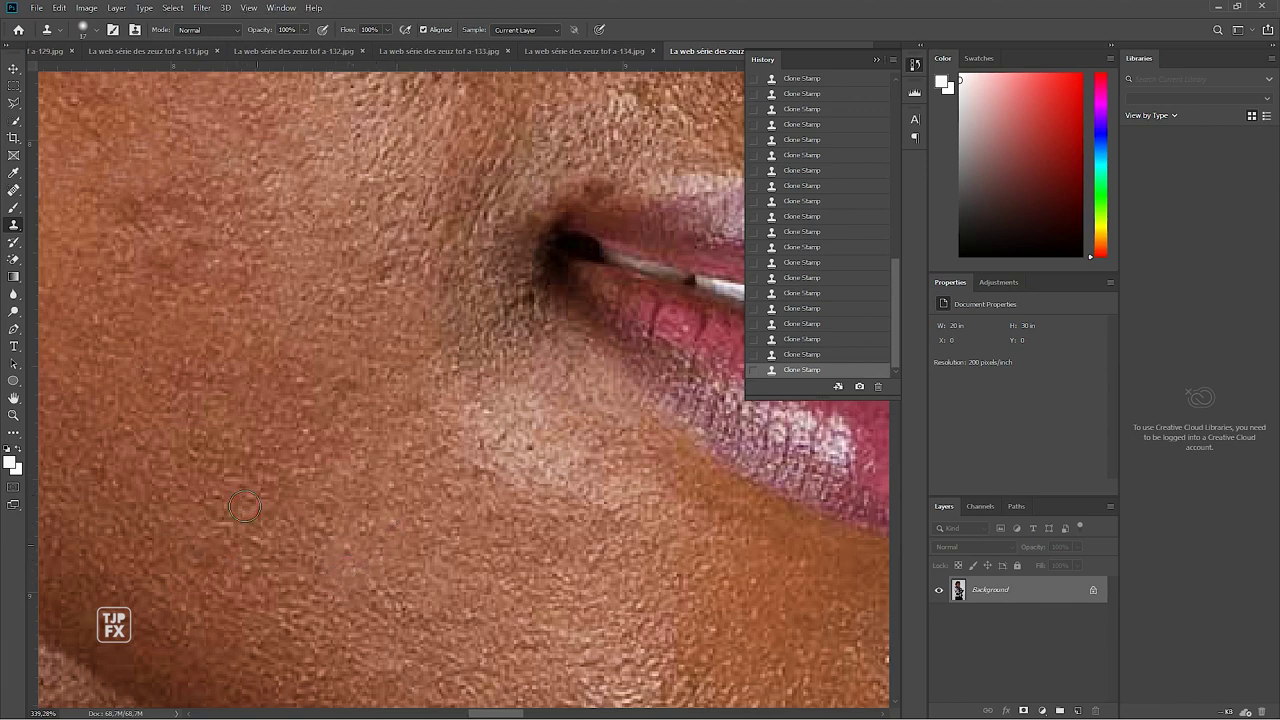
alt+click(297, 371)
drag(479, 381, 429, 567)
alt+click(320, 365)
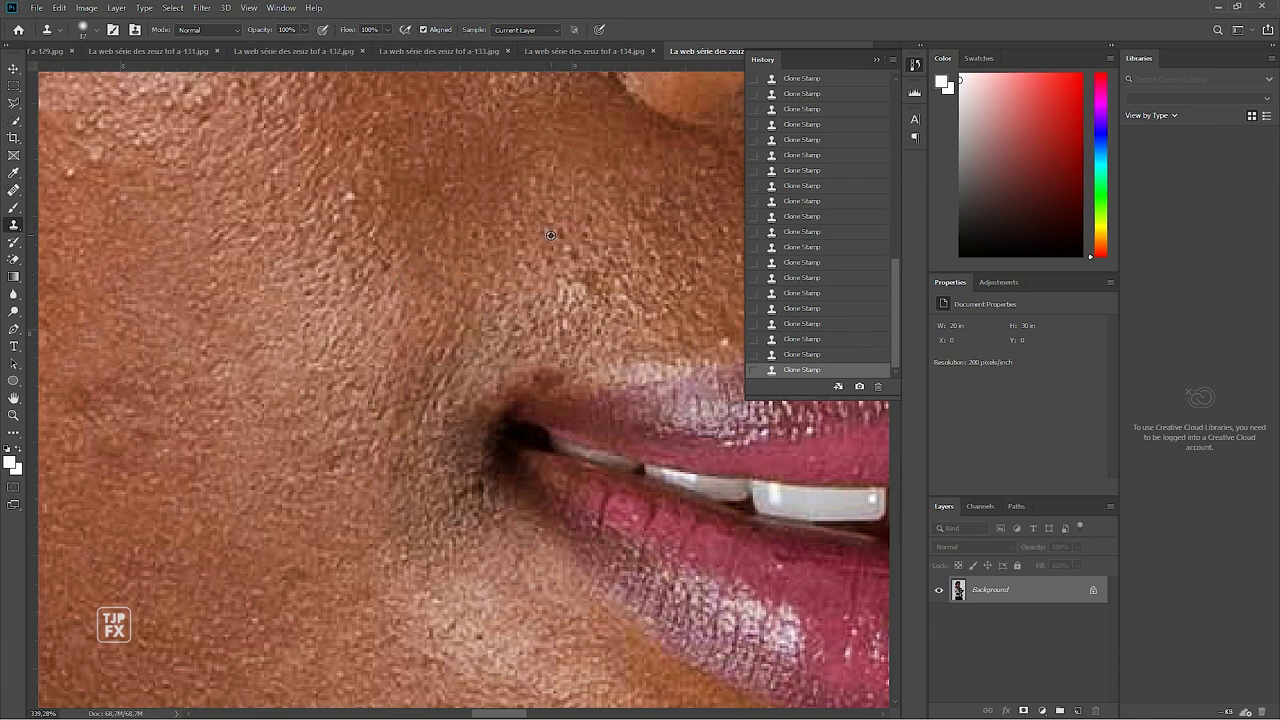
Clone away the spots above and beside the upper lip, including the light blemish
alt+click(550, 235)
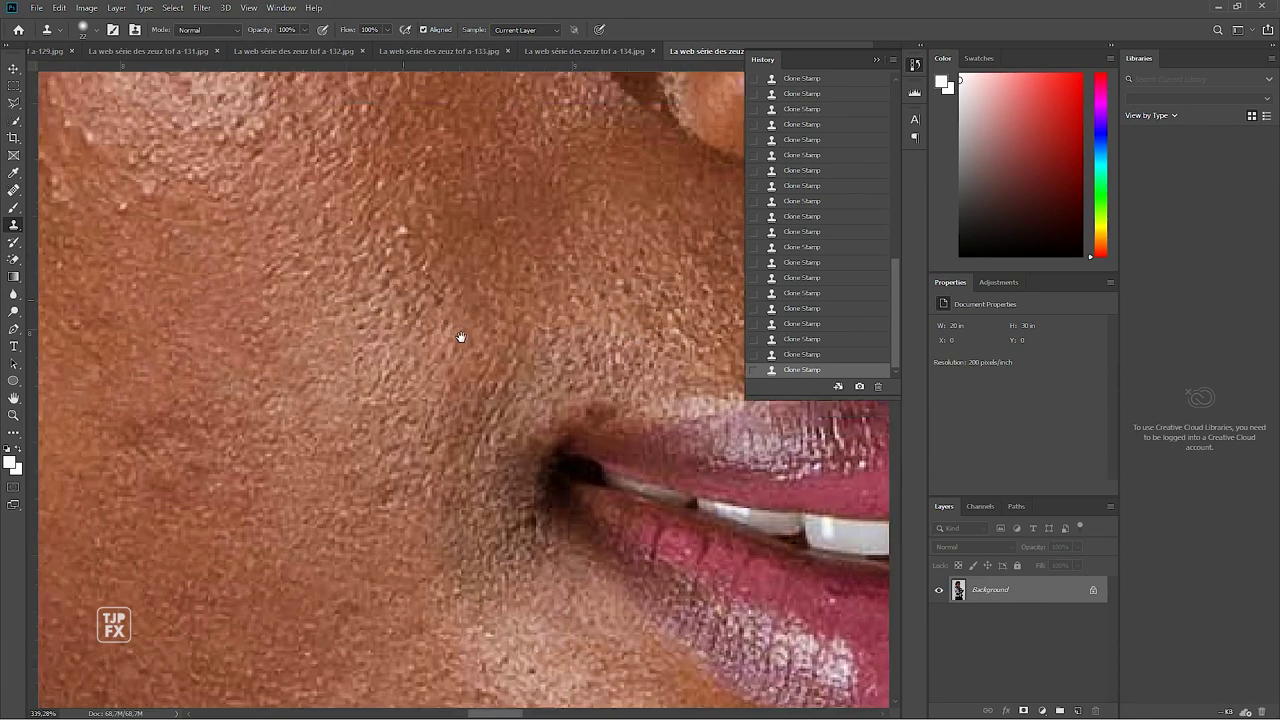
drag(385, 289, 457, 337)
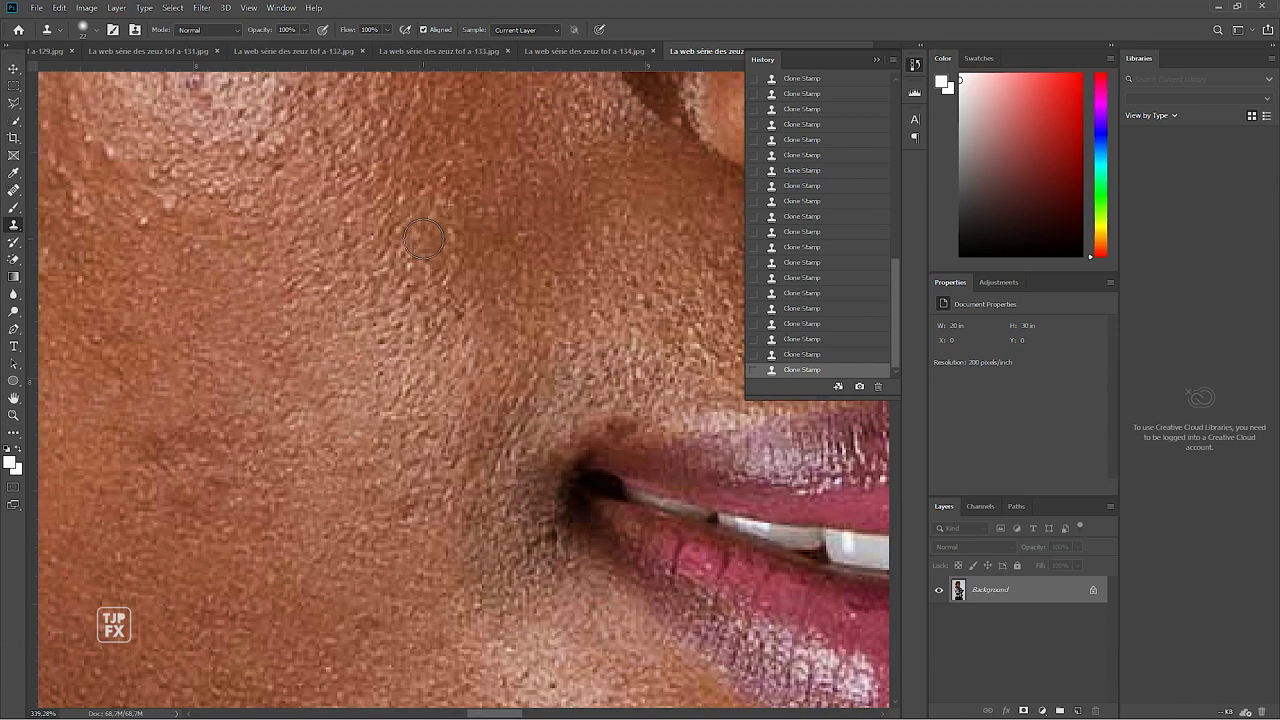
drag(610, 300, 458, 292)
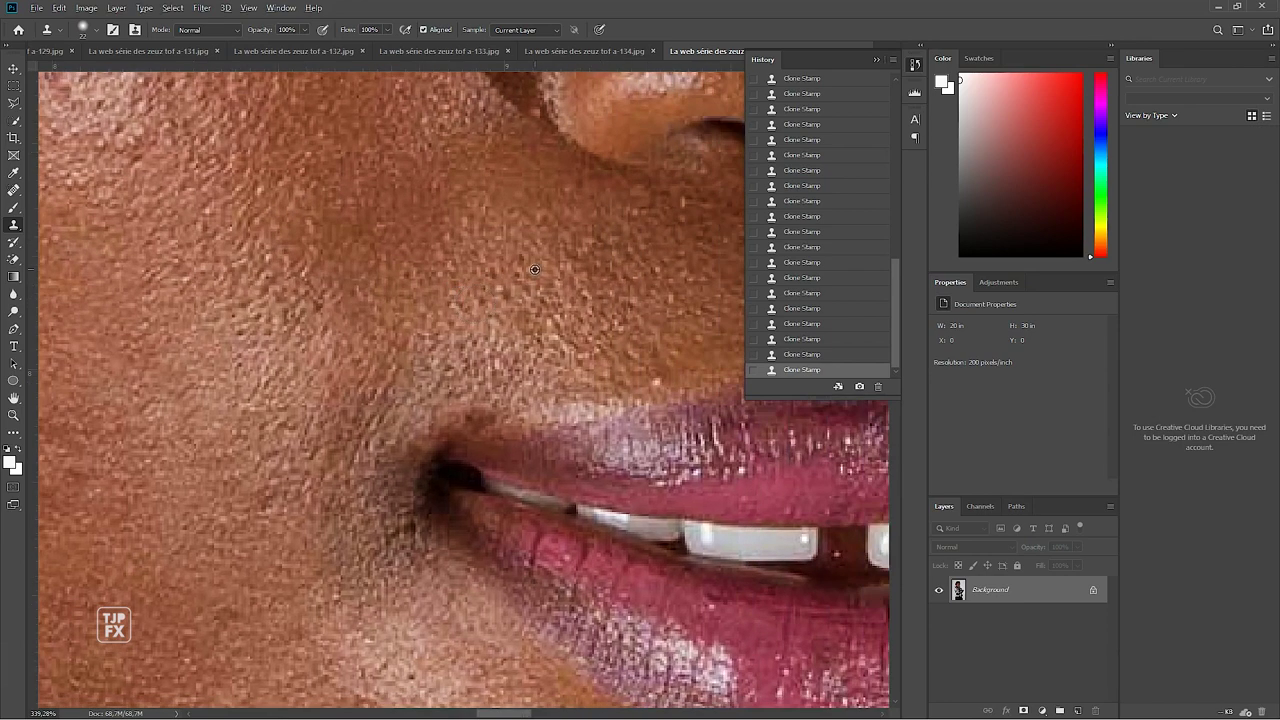
alt+click(511, 274)
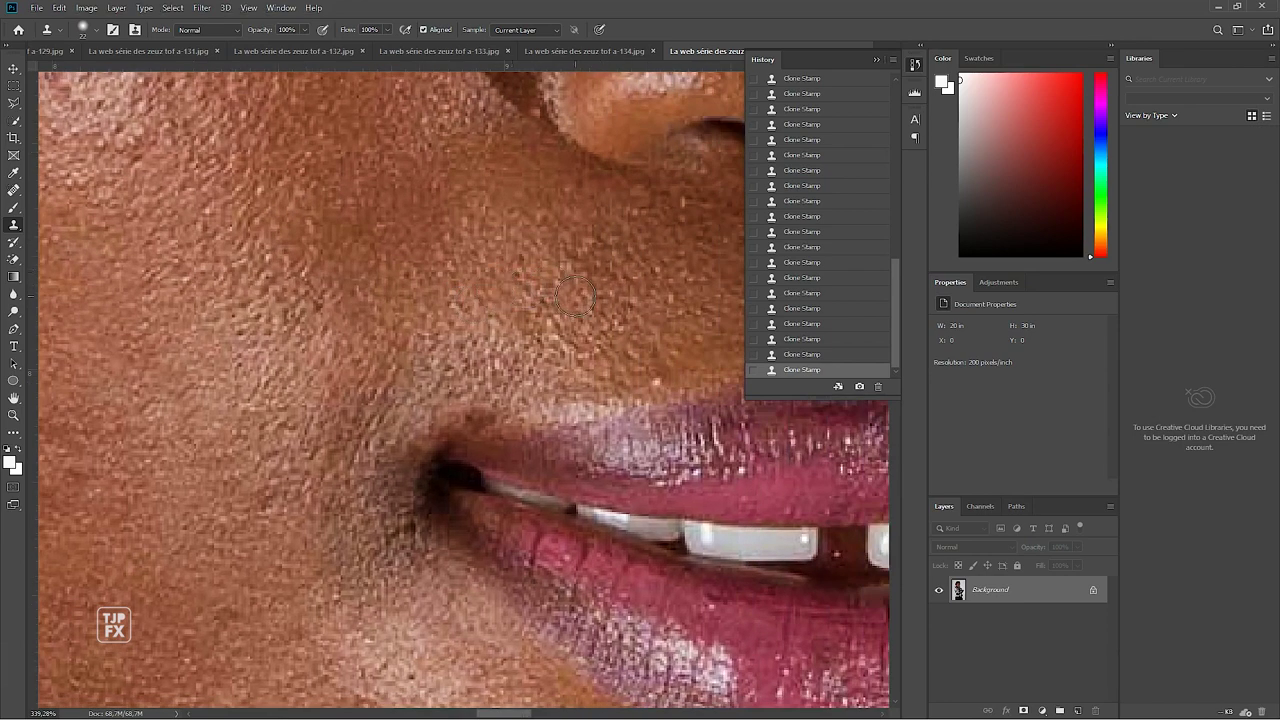
click(563, 346)
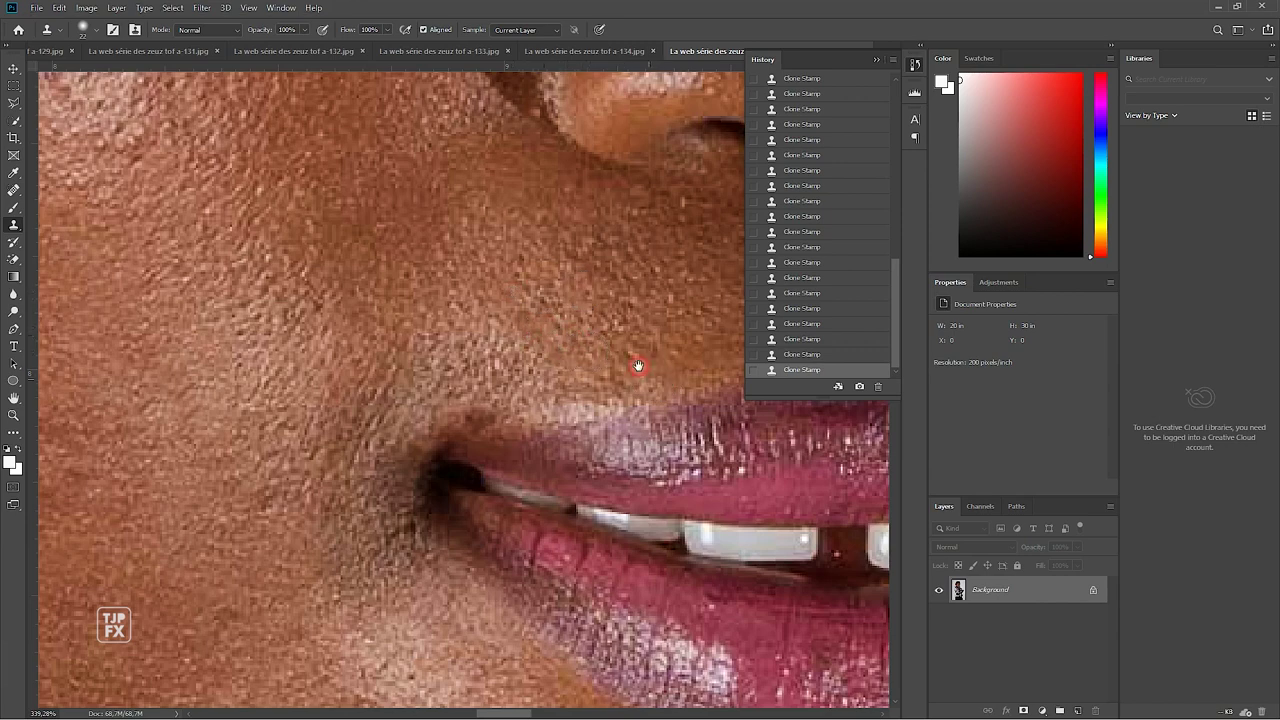
mouse_move(613, 363)
mouse_down()
mouse_move(513, 352)
mouse_move(366, 363)
mouse_up()
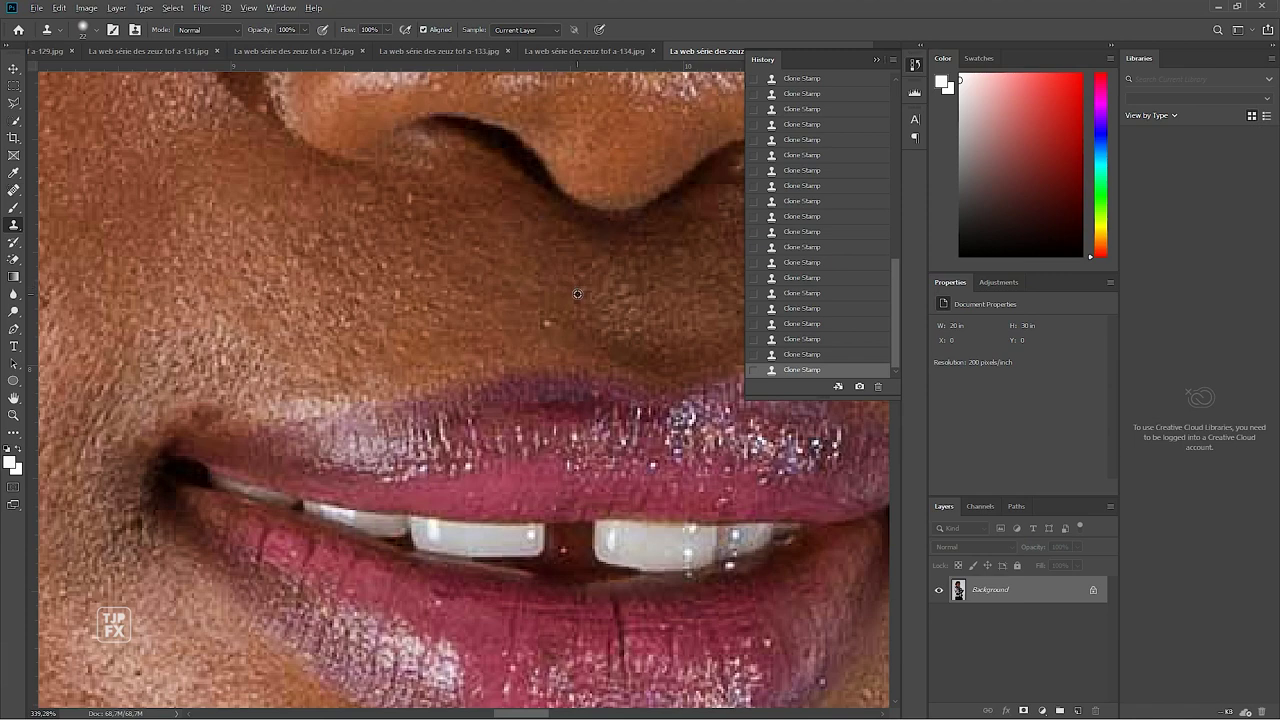
click(549, 324)
Shrink the clone brush and sample skin beside the nostril as the source
drag(536, 310, 666, 390)
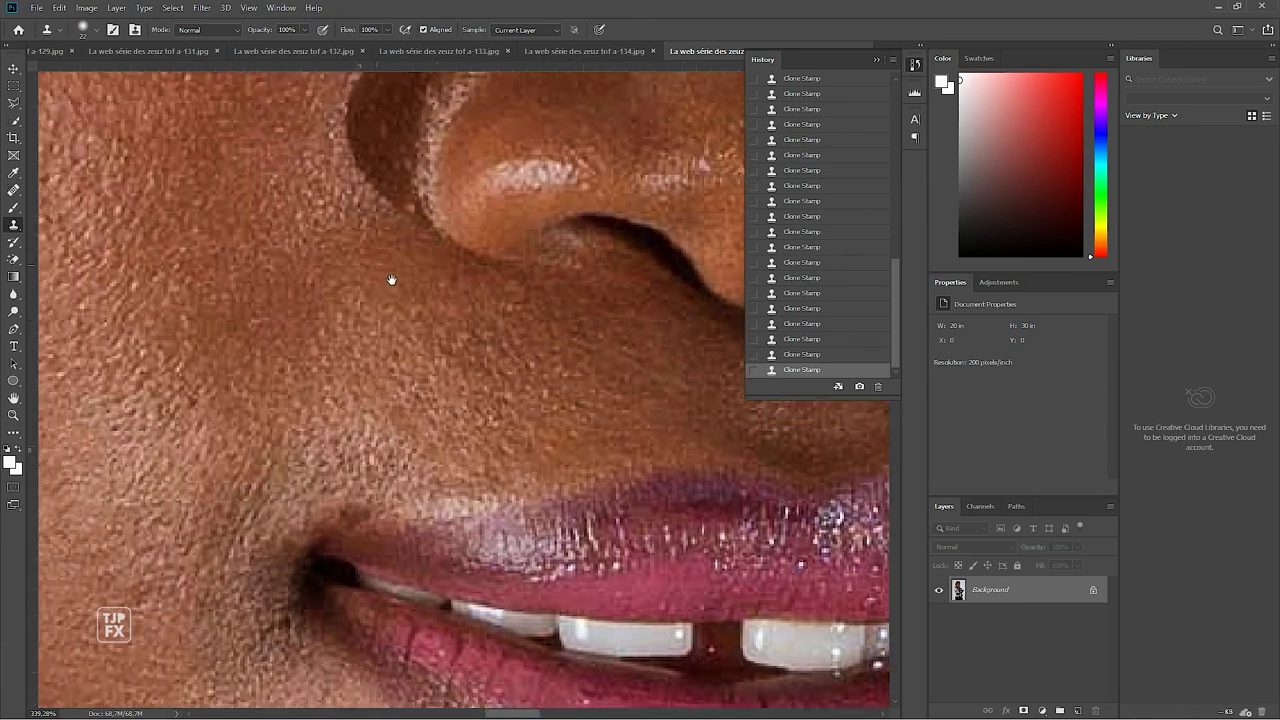
drag(369, 259, 566, 389)
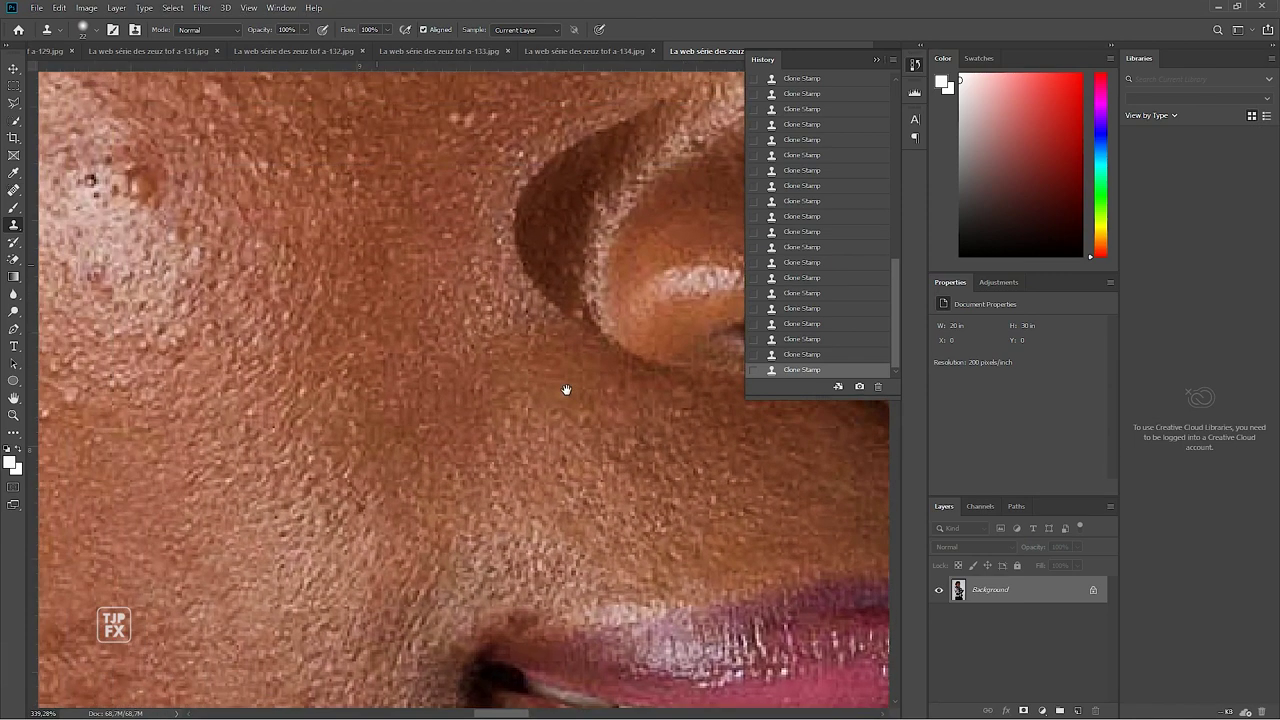
alt+right_click(555, 287)
alt+click(567, 275)
Save the retouched portrait with Ctrl+S
scroll(575, 309, left, 3)
scroll(563, 354, left, 2)
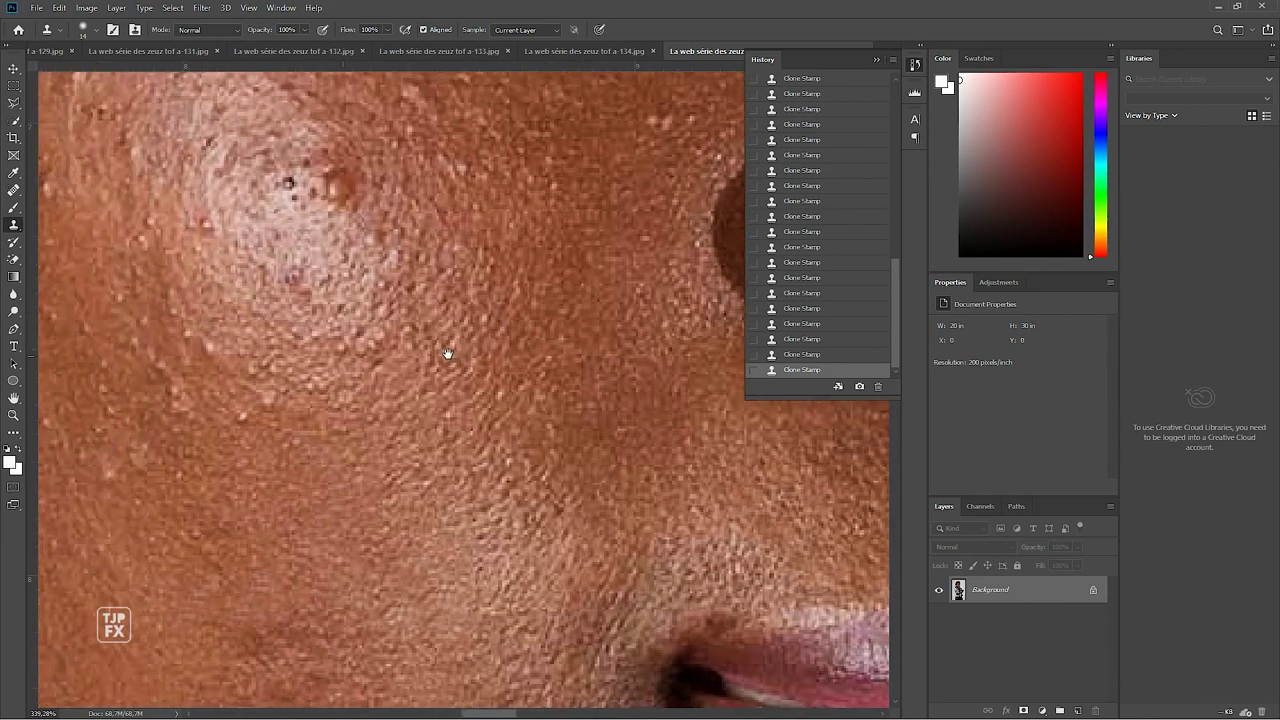
scroll(563, 354, left, 2)
scroll(464, 390, left, 1)
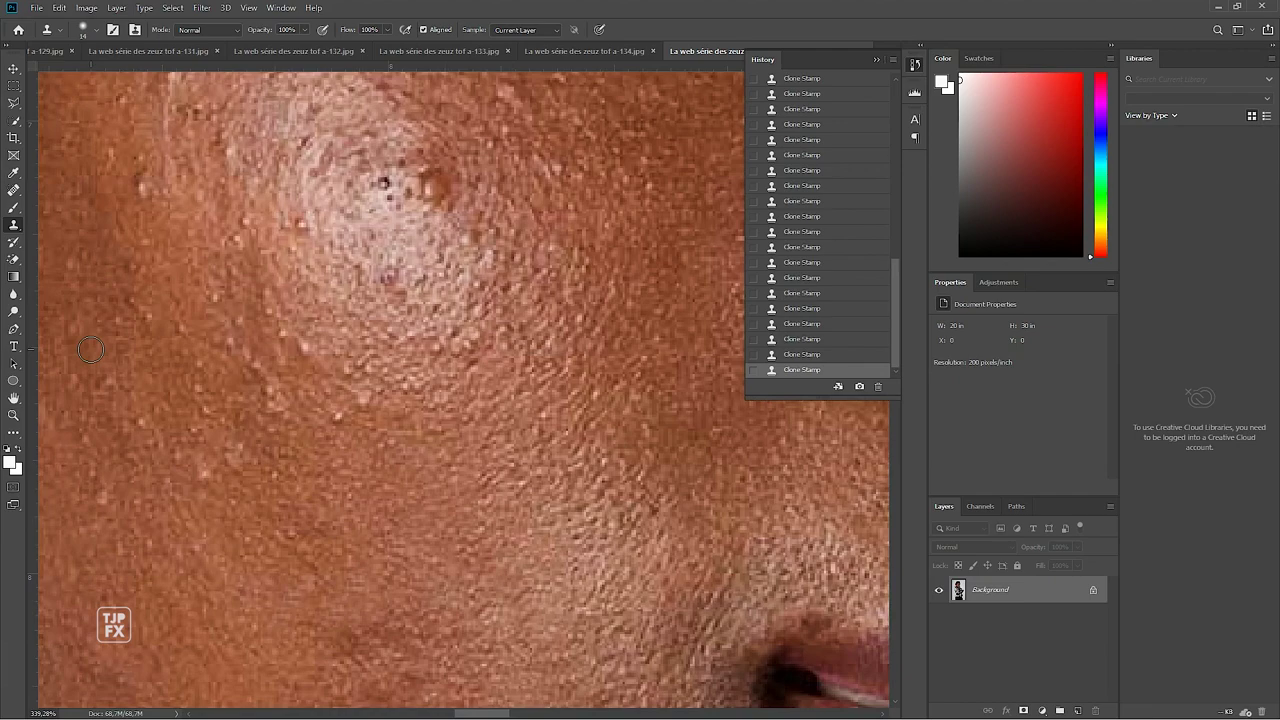
key(ctrl+s)
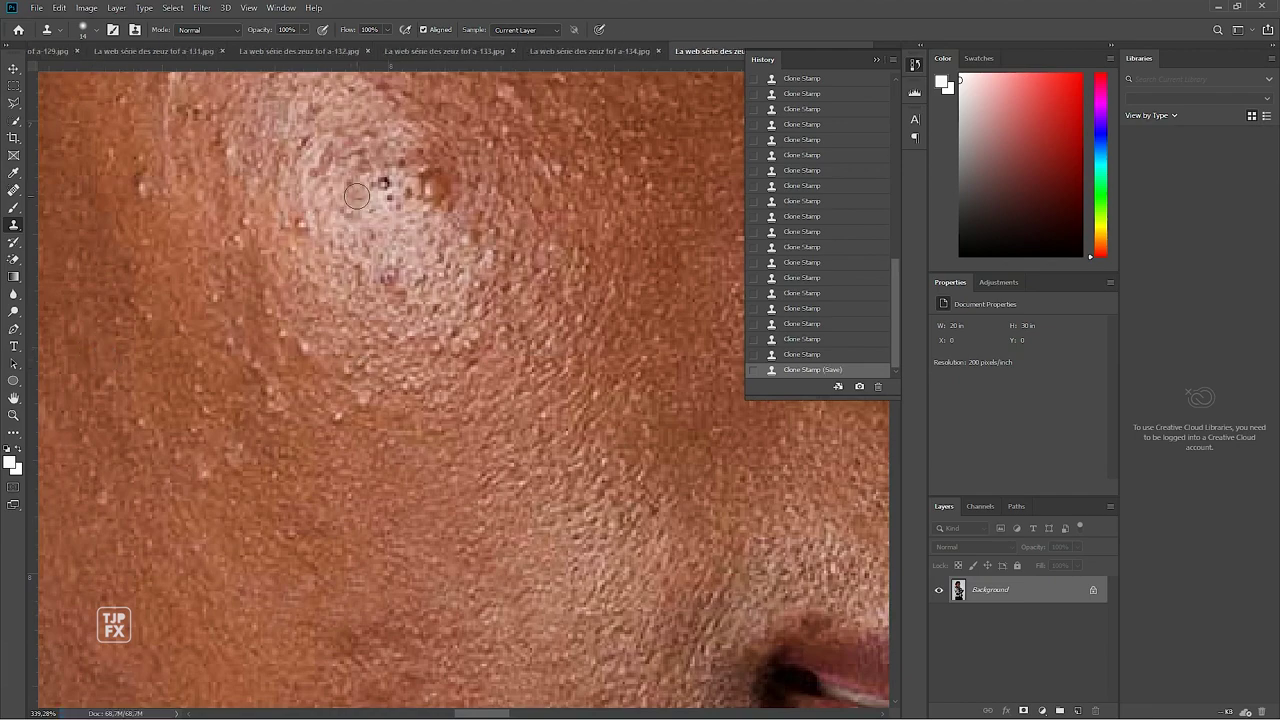
Zoom into the cheek below the bright patch and enlarge the clone brush slightly
scroll(450, 320, down, 3)
scroll(480, 380, down, 3)
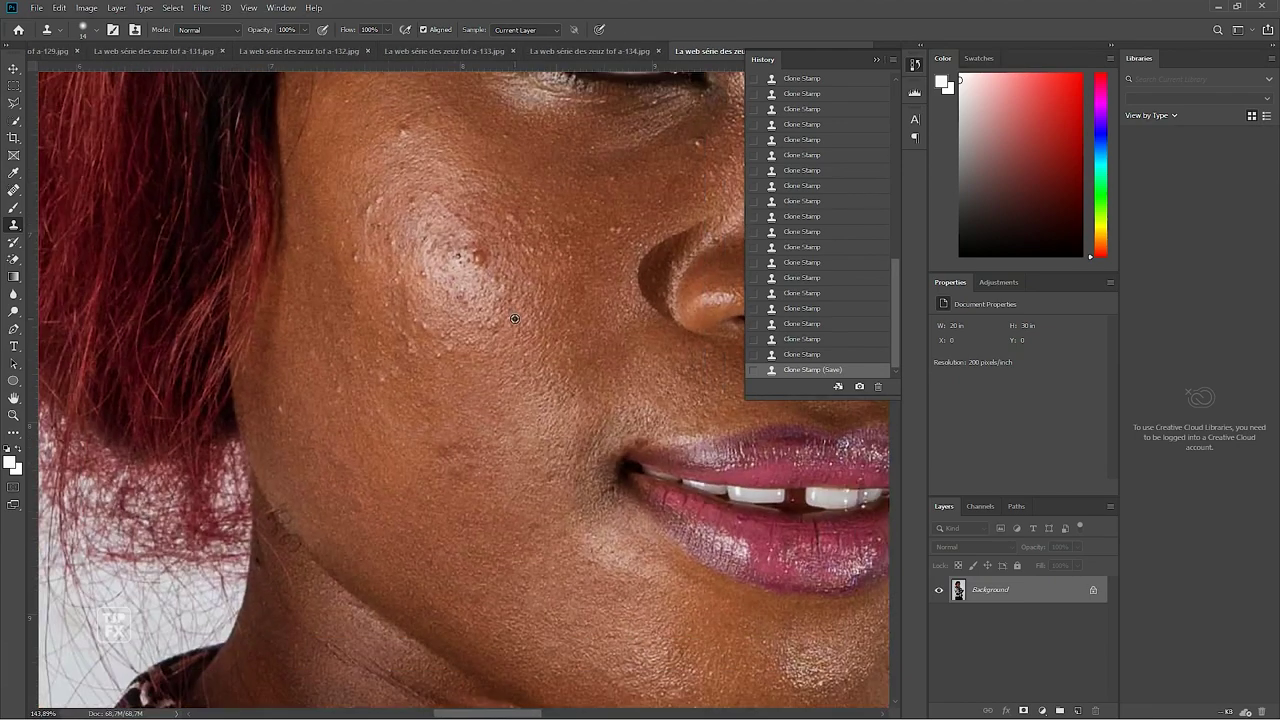
scroll(509, 435, down, 2)
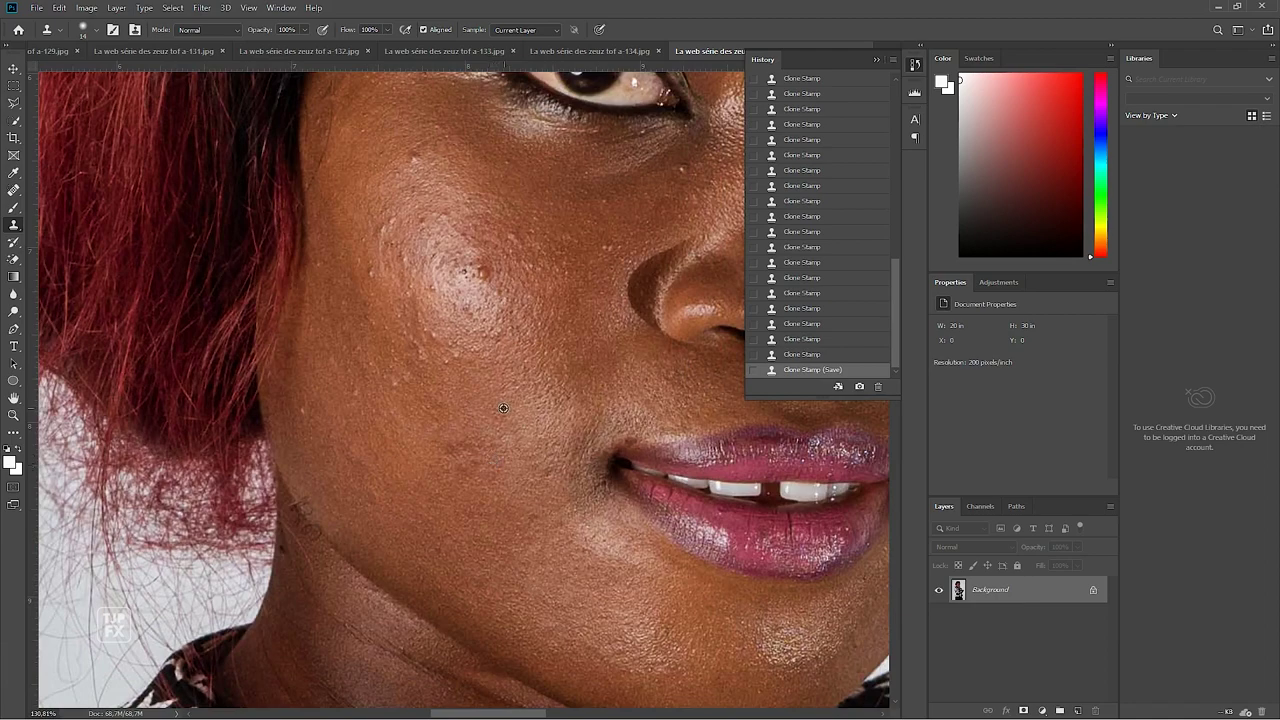
scroll(507, 410, up, 4)
scroll(518, 413, up, 2)
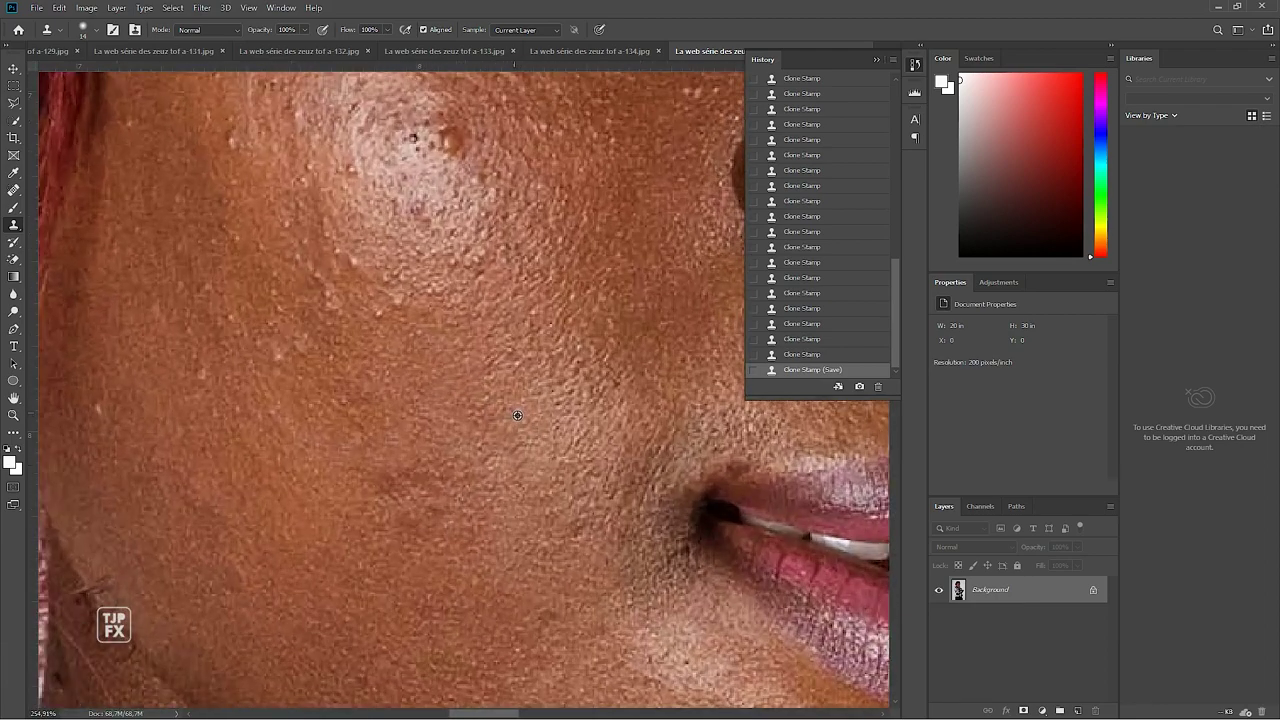
scroll(411, 249, up, 1)
scroll(415, 265, up, 1)
scroll(420, 285, up, 1)
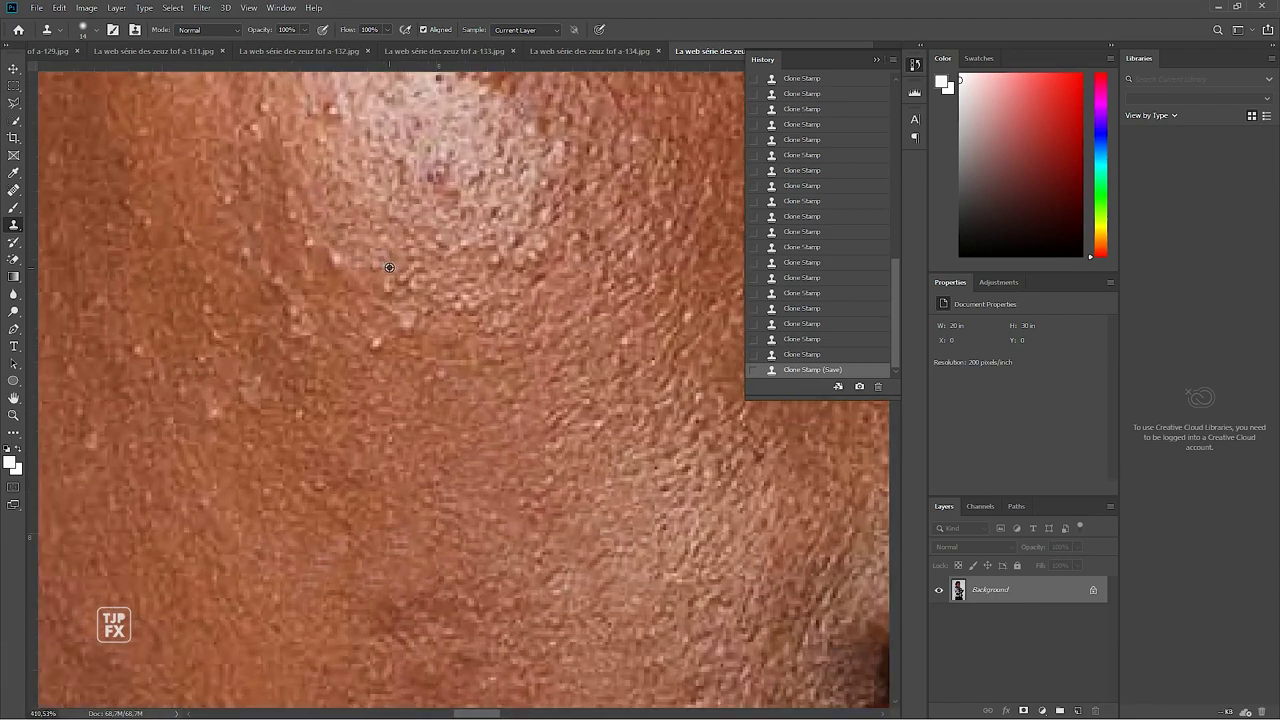
scroll(425, 300, up, 1)
mouse_move(440, 317)
mouse_down()
mouse_move(456, 332)
mouse_move(415, 320)
mouse_up()
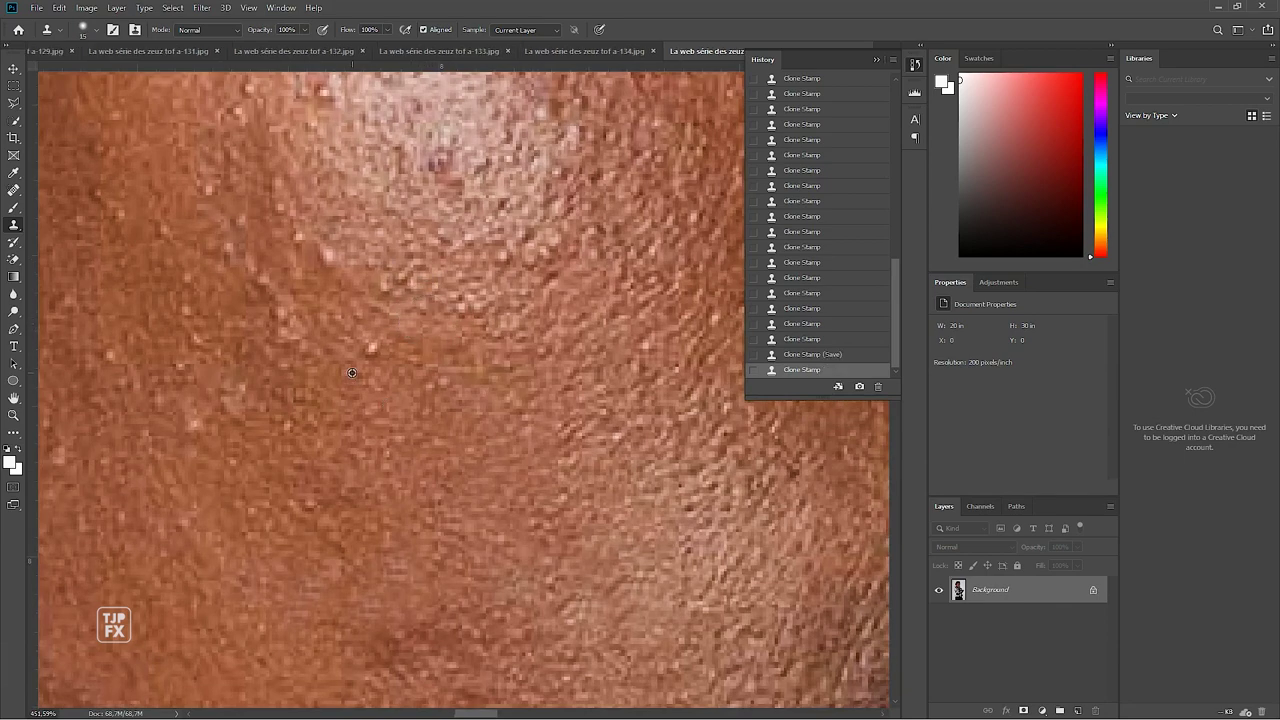
Clone over the blemish below the bright patch and set a new clone source
drag(352, 373, 360, 334)
scroll(403, 334, left, 3)
scroll(403, 334, down, 2)
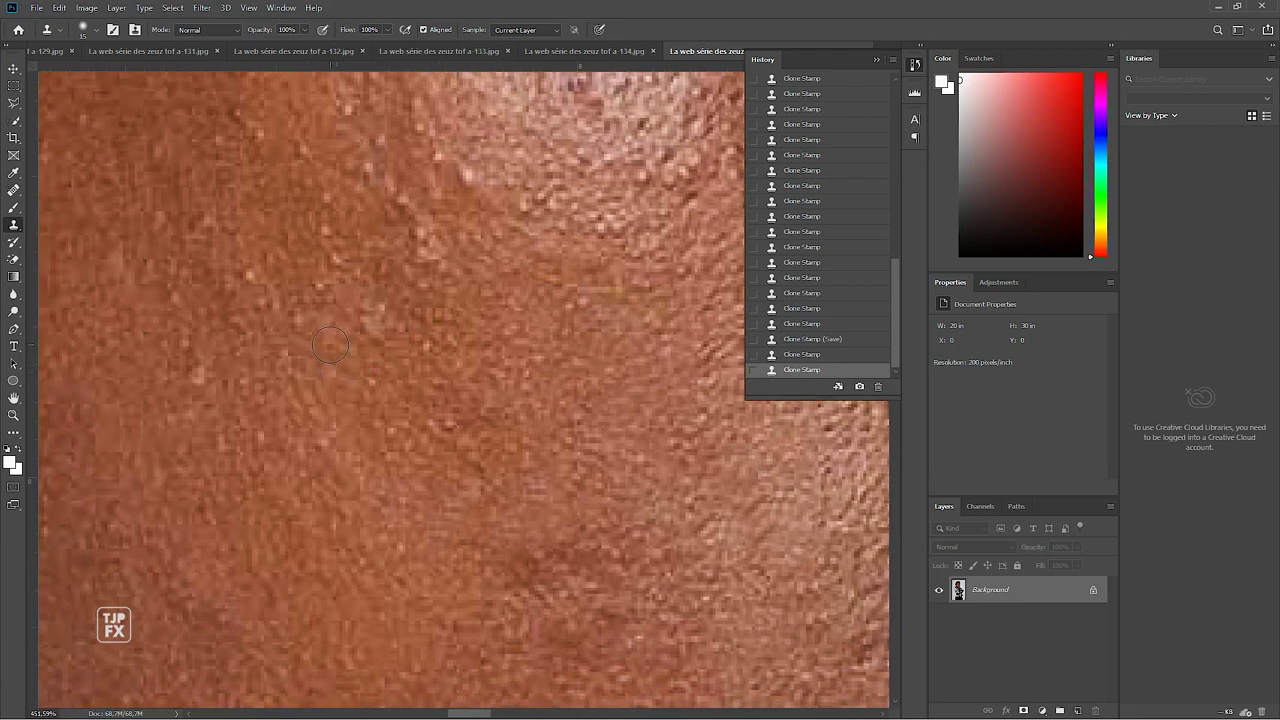
alt+click(332, 346)
click(116, 7)
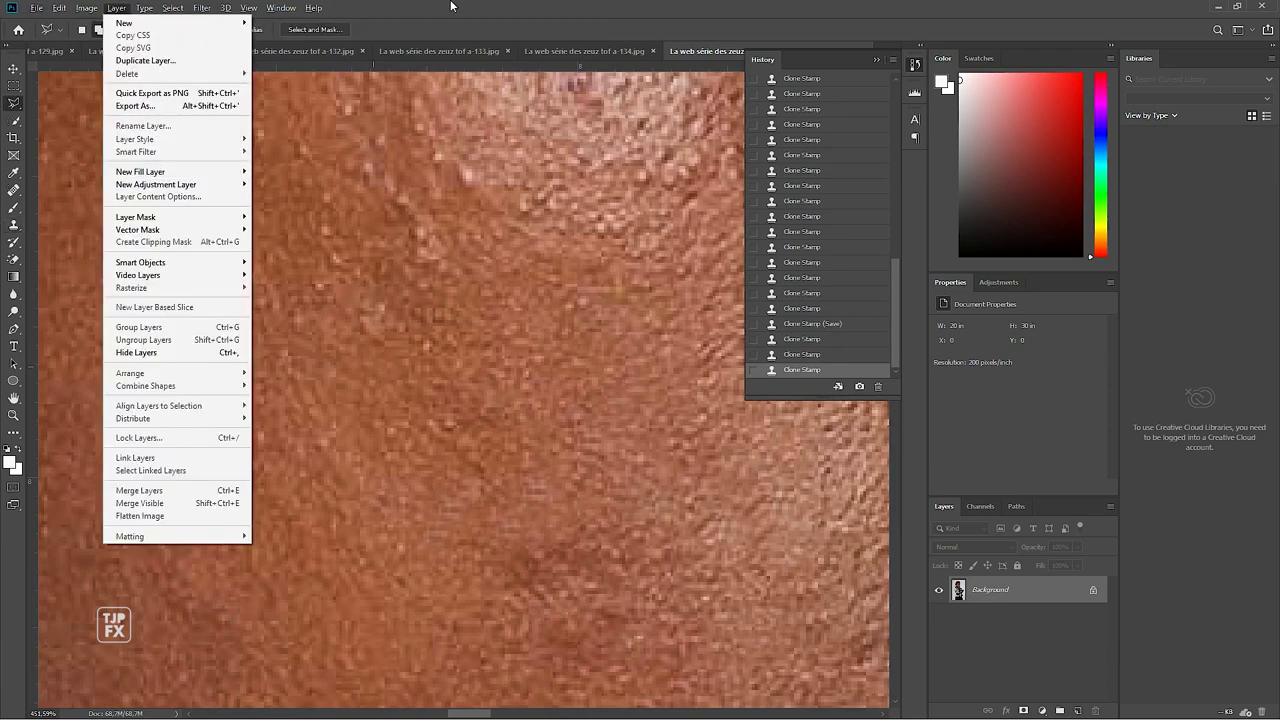
Switch to the freehand Lasso tool and set its selection Feather amount
click(455, 7)
key(l)
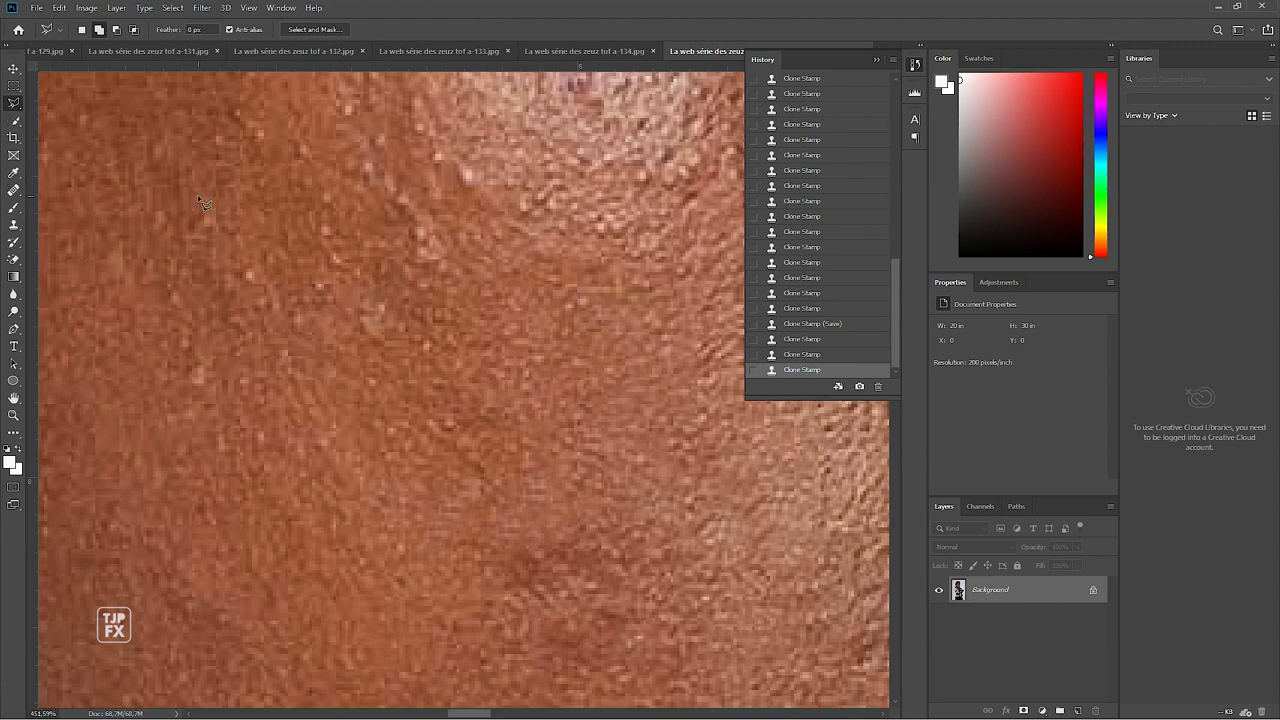
right_click(14, 103)
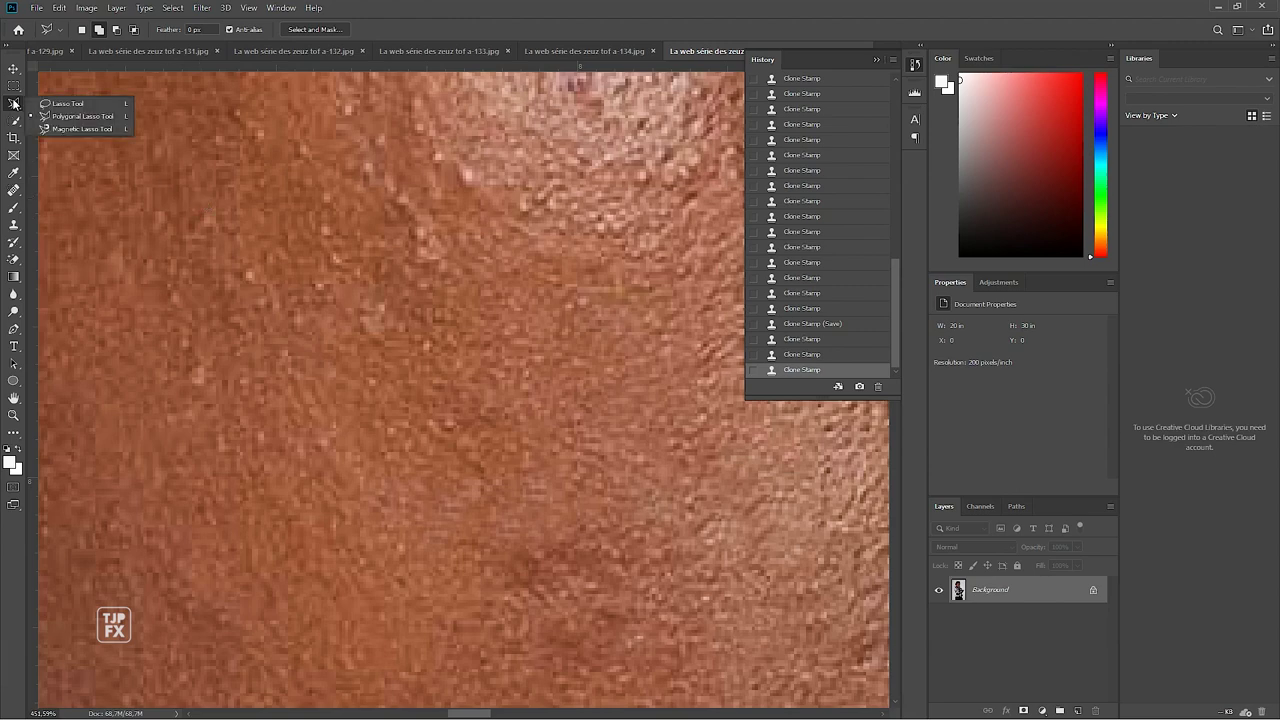
click(84, 100)
click(195, 29)
text(3)
key(Return)
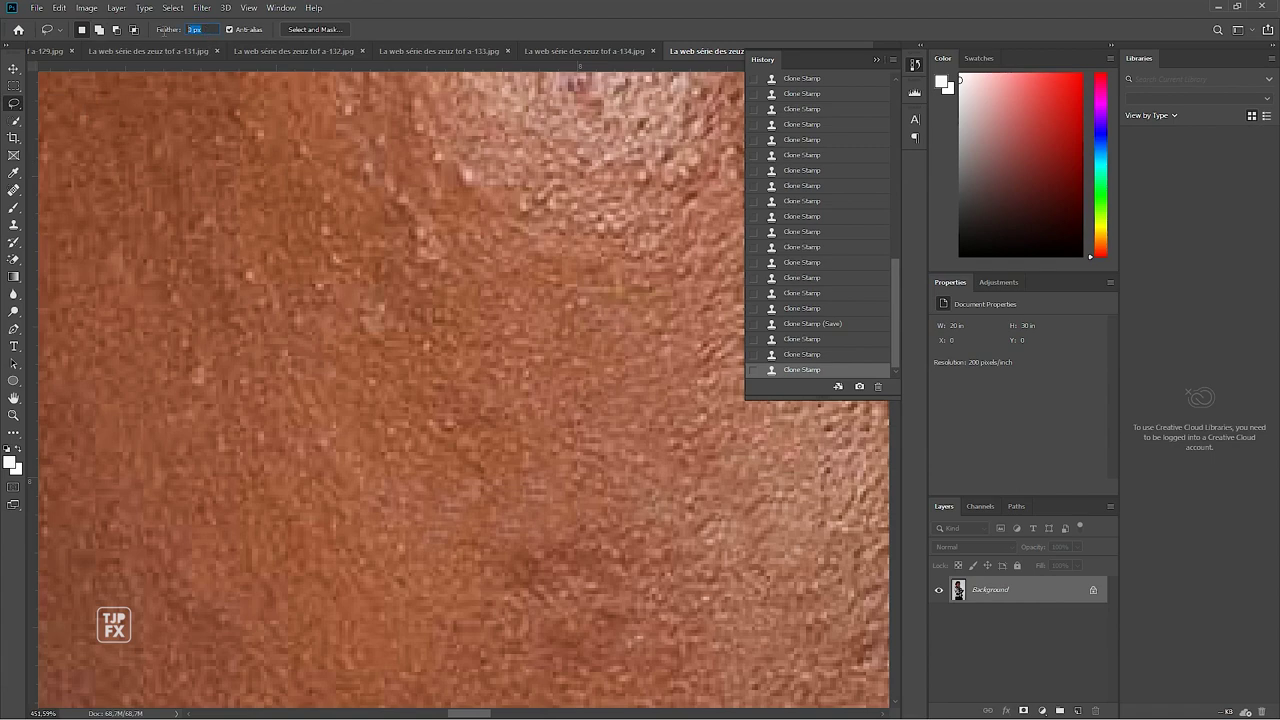
key(s)
Lasso the elongated bump patch and a higher cheek spot, Content-Aware filling each
drag(530, 380, 414, 423)
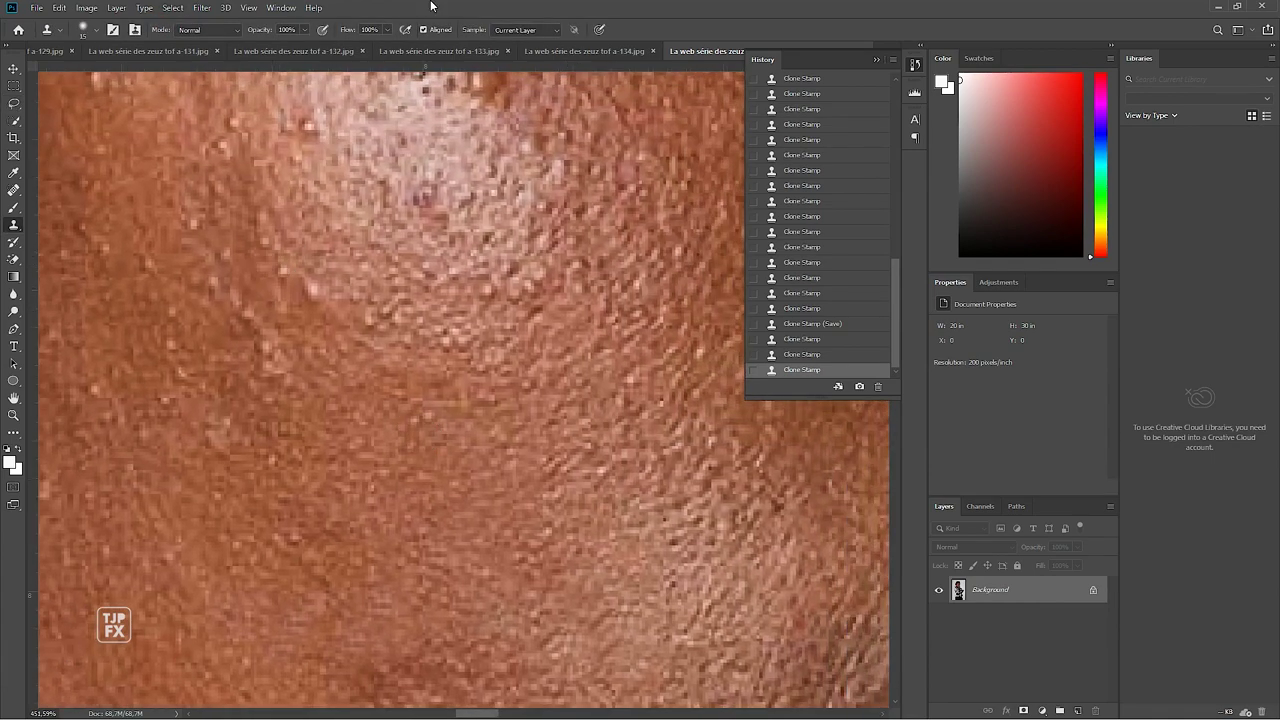
click(14, 103)
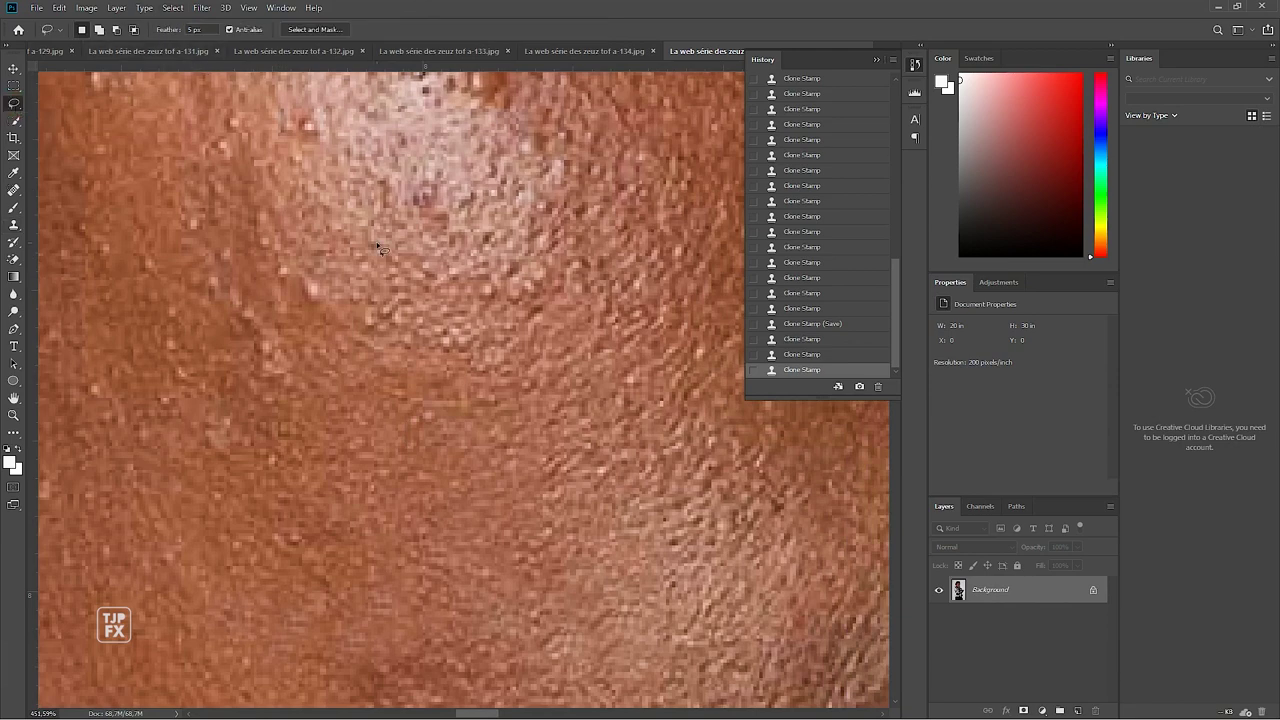
drag(287, 260, 278, 305)
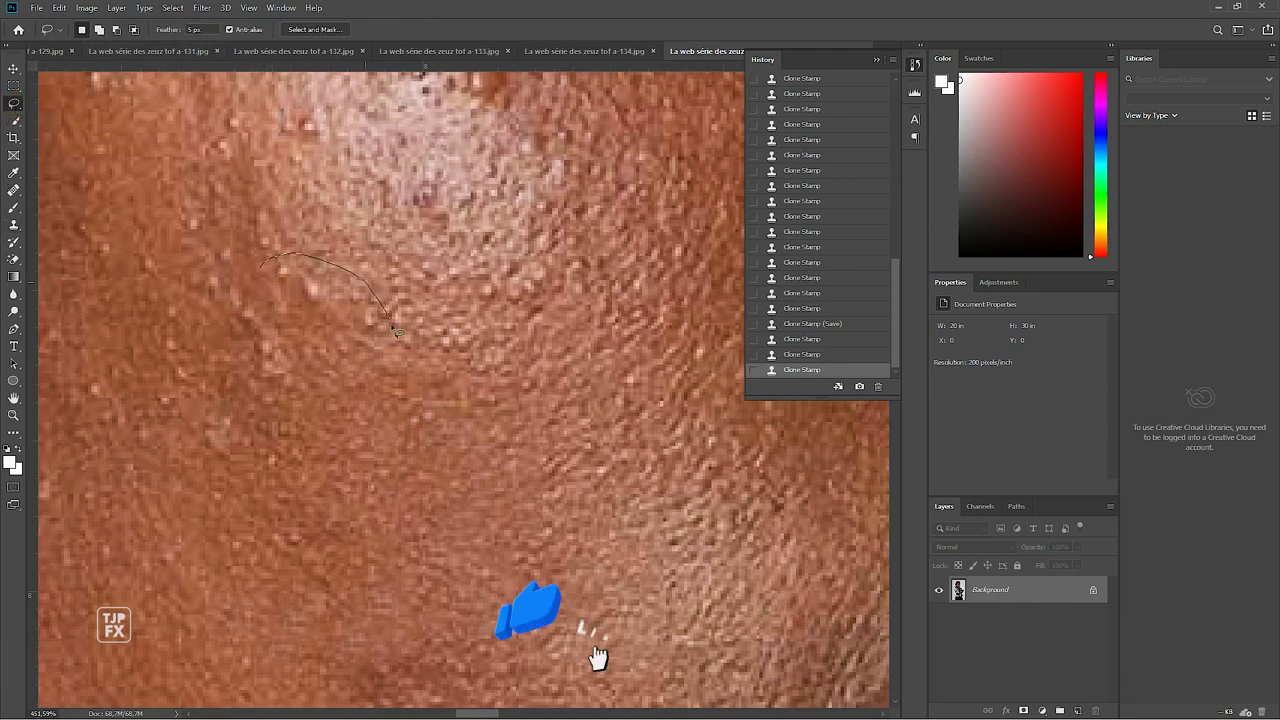
key(i)
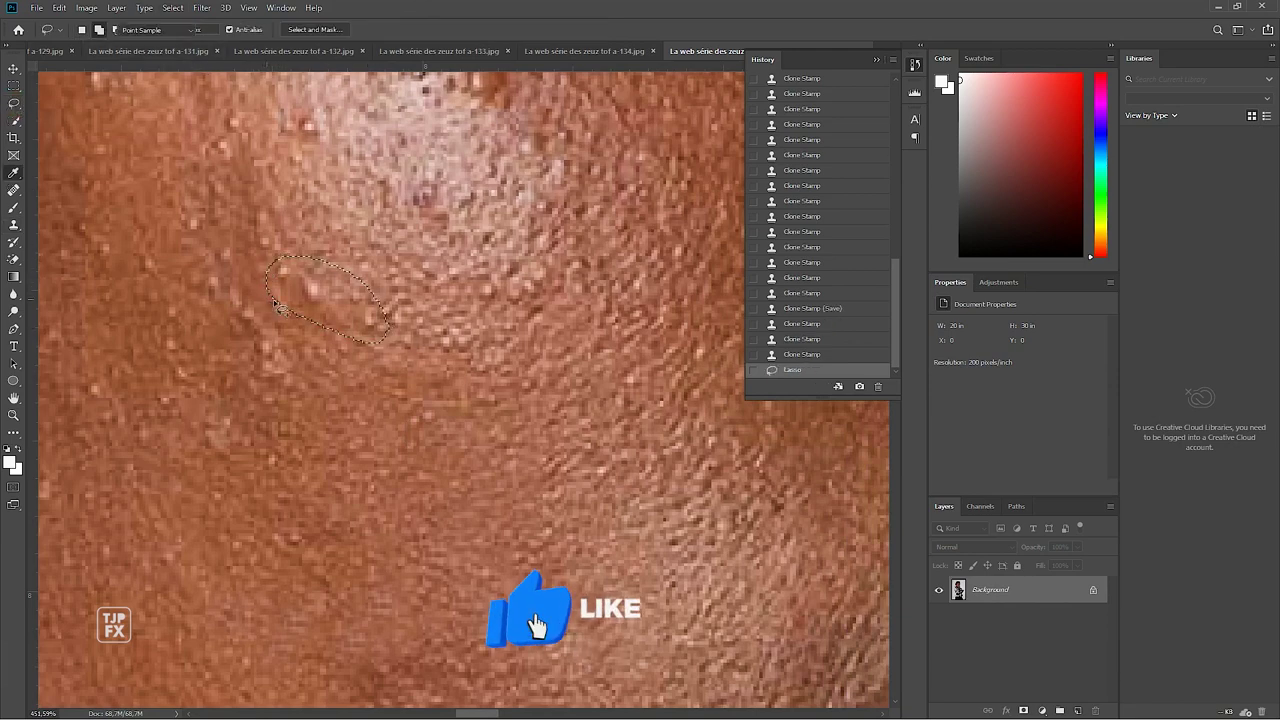
key(shift+BackSpace)
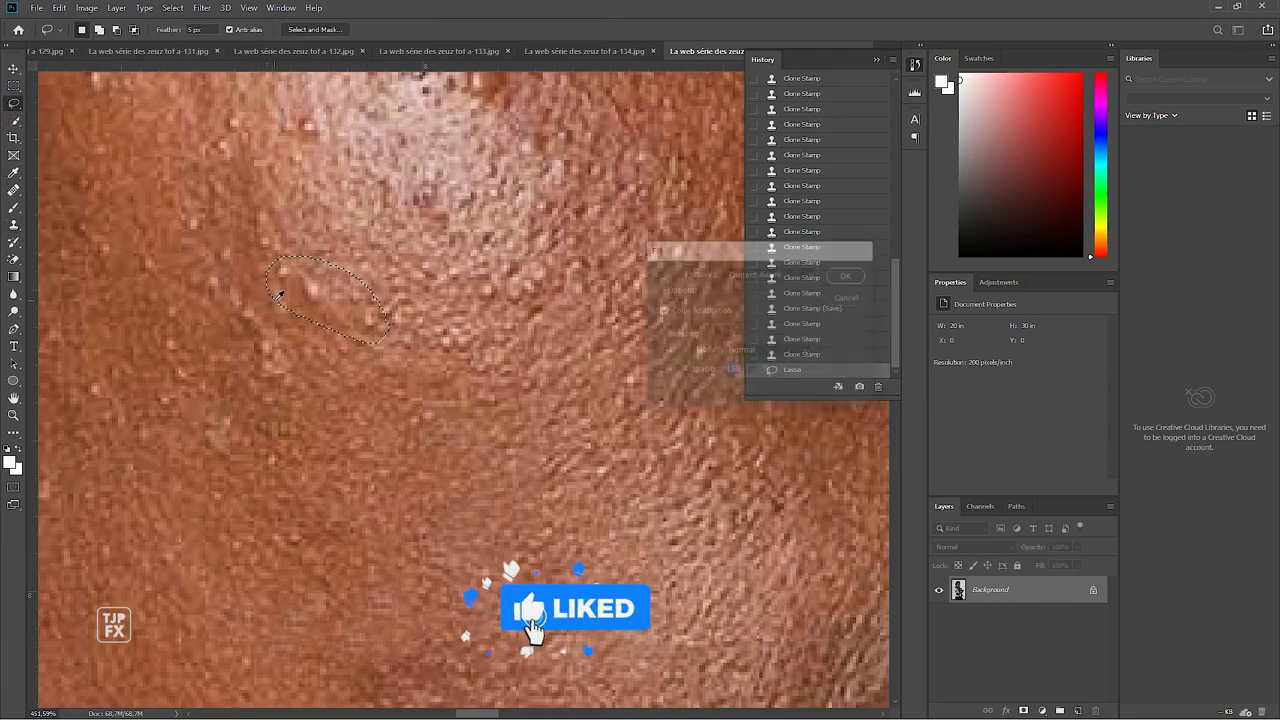
key(Return)
drag(462, 307, 470, 318)
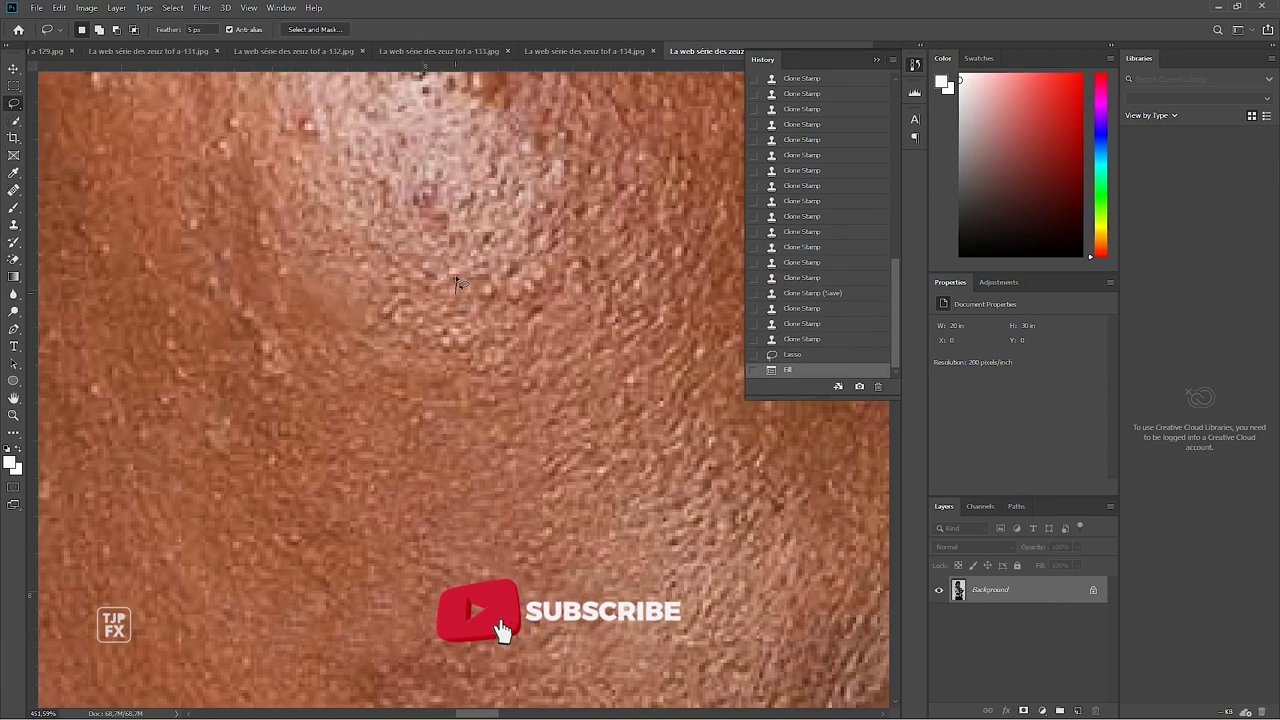
key(shift+BackSpace)
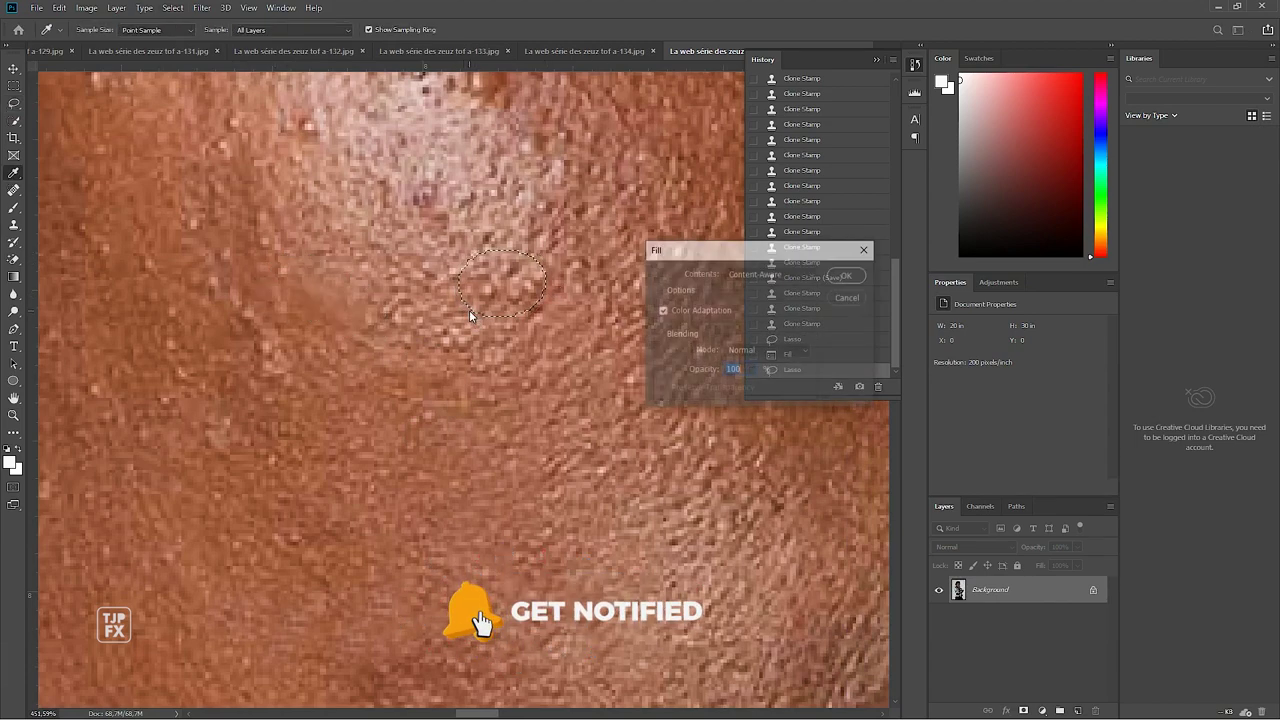
key(Return)
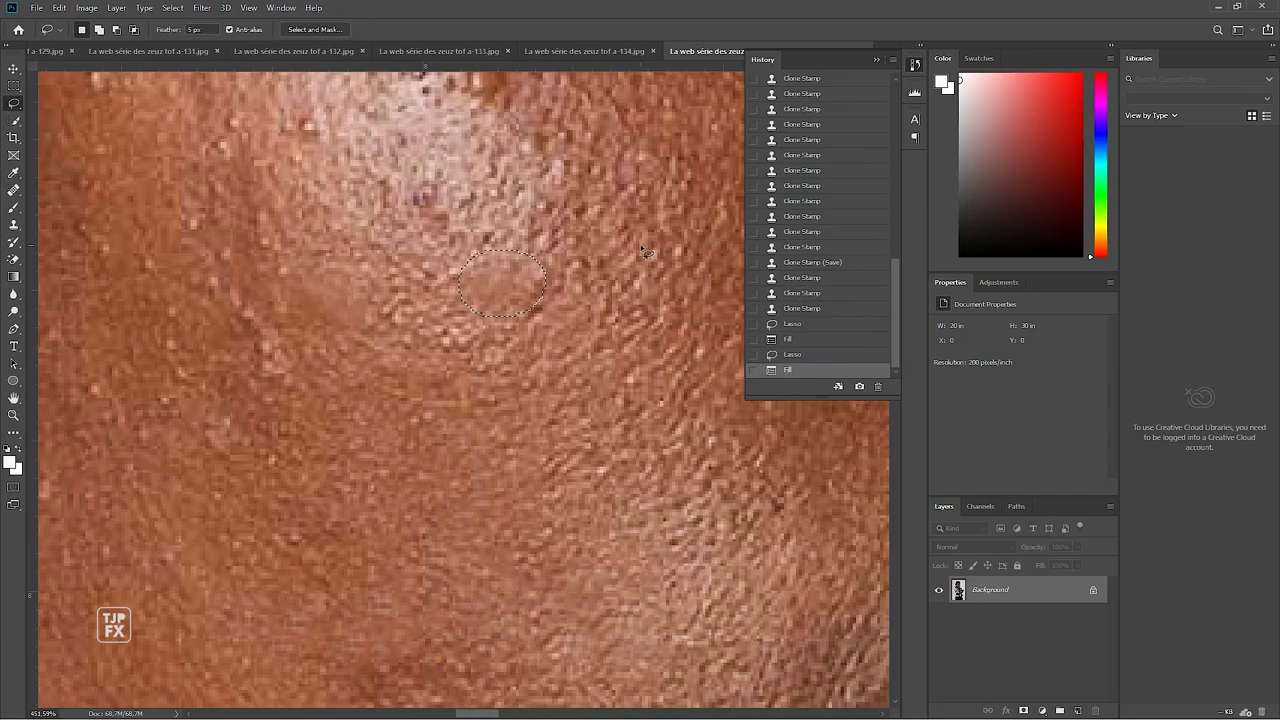
Deselect, review the fills, and undo them back to the first Lasso selection
key(ctrl+d)
scroll(581, 297, down, 5)
scroll(581, 297, up, 3)
scroll(581, 297, up, 2)
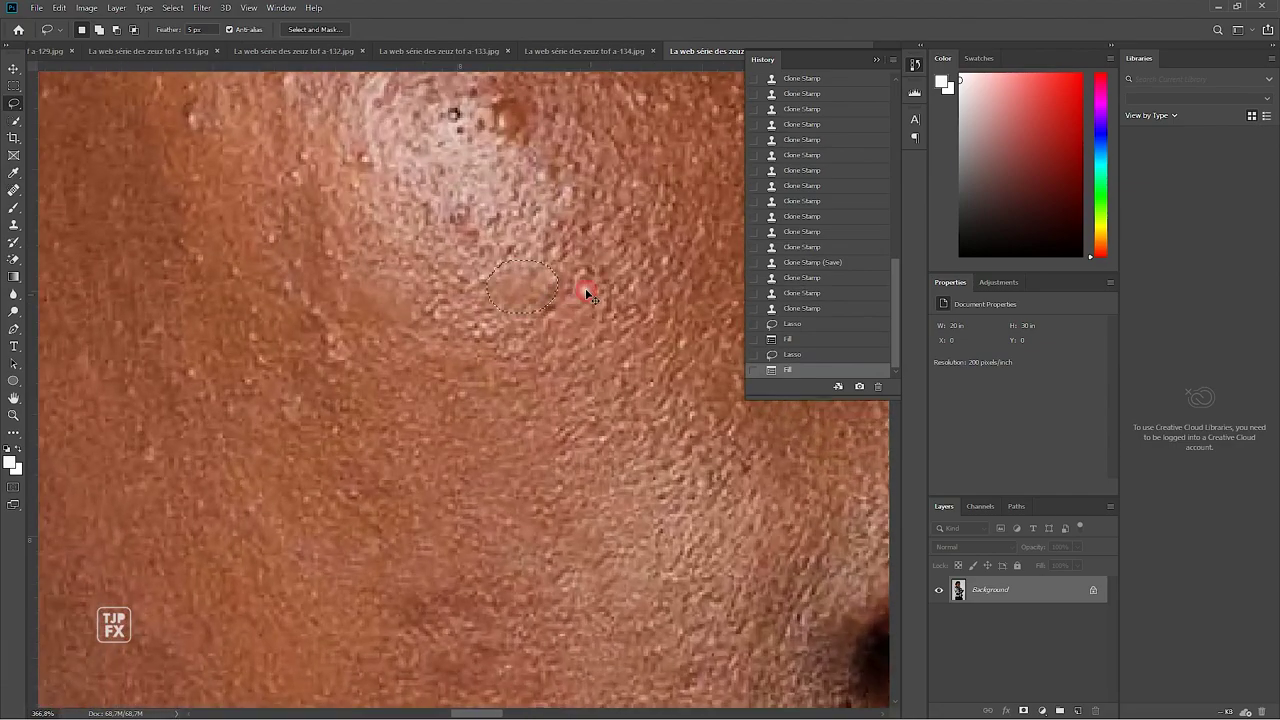
key(ctrl+z)
key(ctrl+z)
key(ctrl+z)
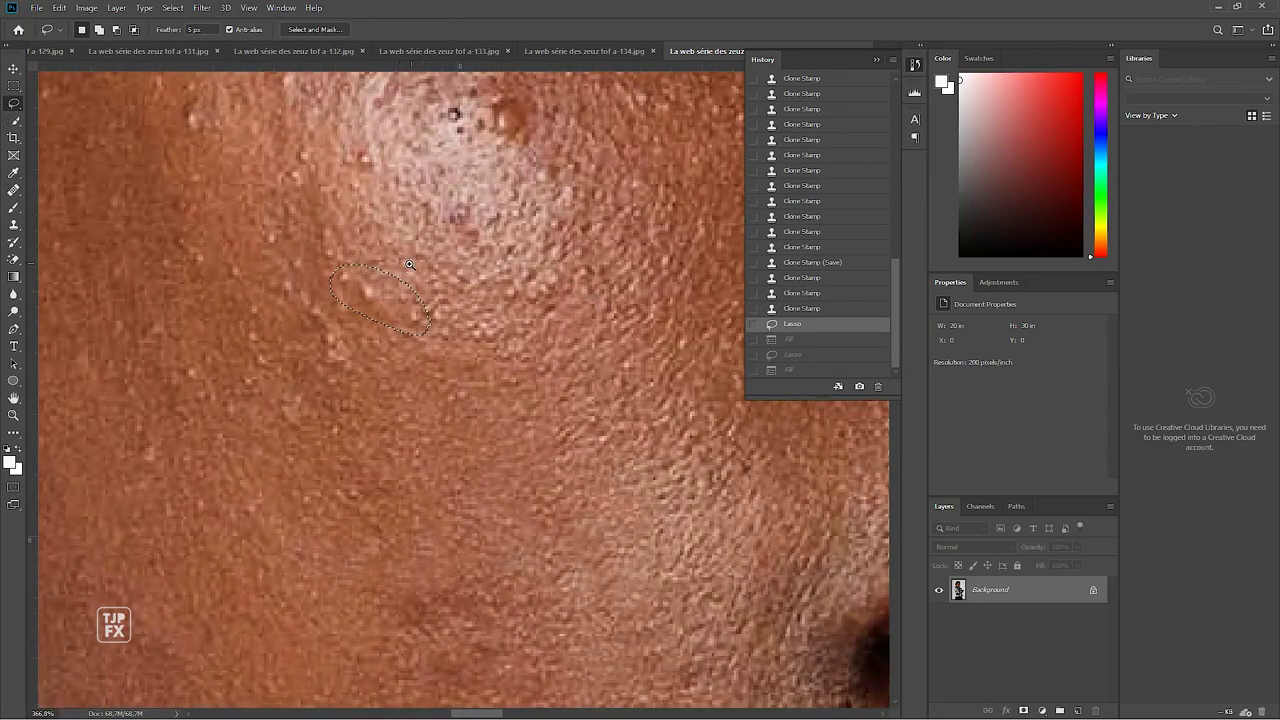
scroll(413, 266, up, 5)
Drop the lasso selection and set up the Spot Healing Brush at 10 px
key(s)
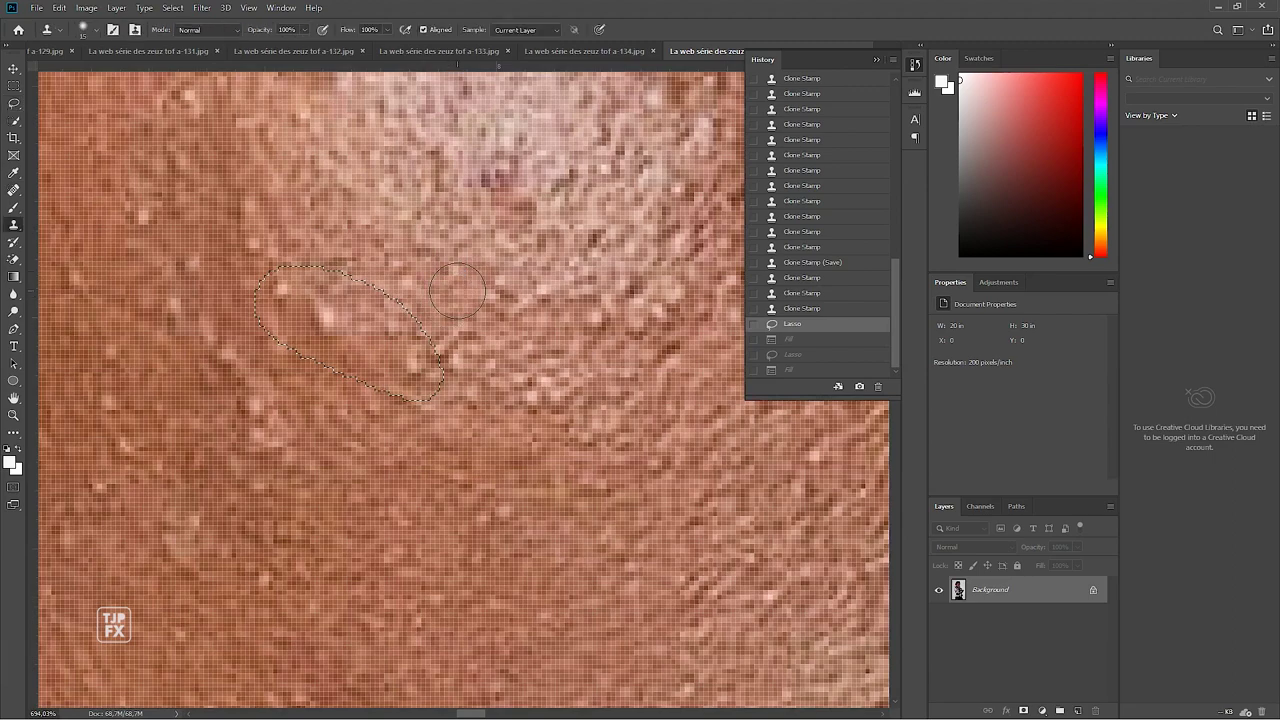
key(ctrl+d)
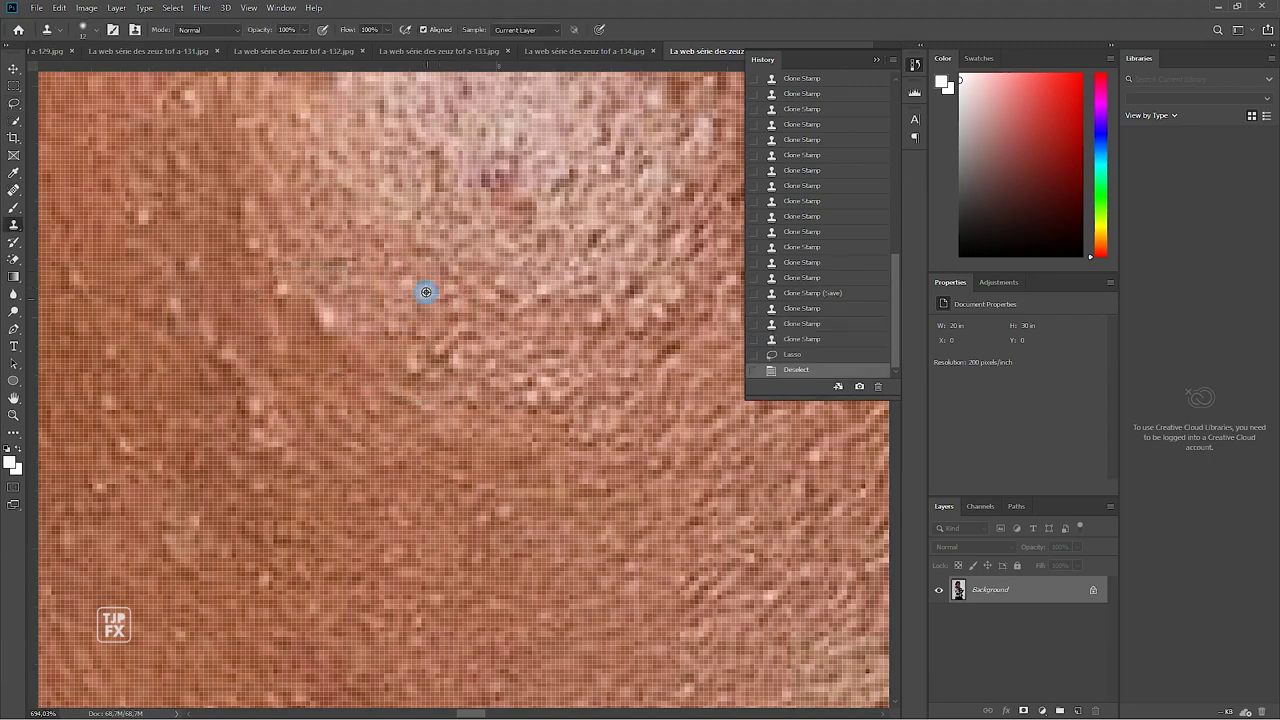
scroll(430, 300, down, 4)
scroll(401, 316, up, 2)
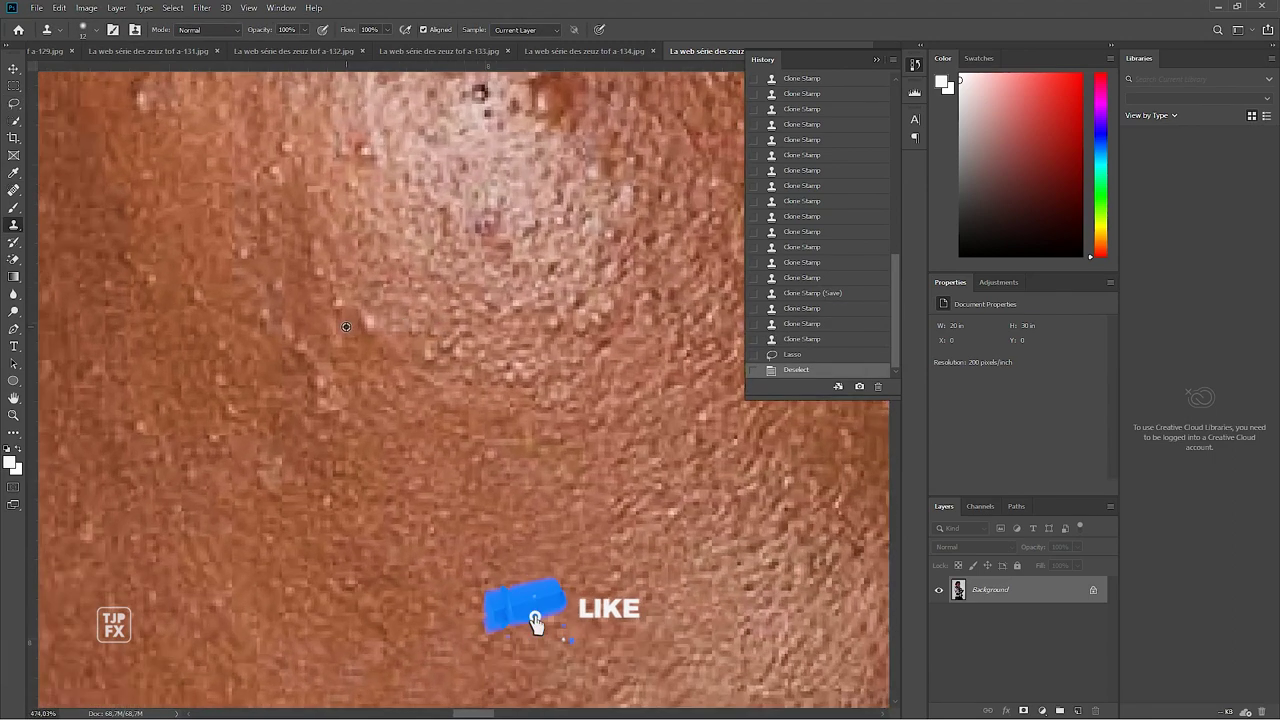
scroll(390, 320, up, 2)
key(j)
alt+right_click(376, 330)
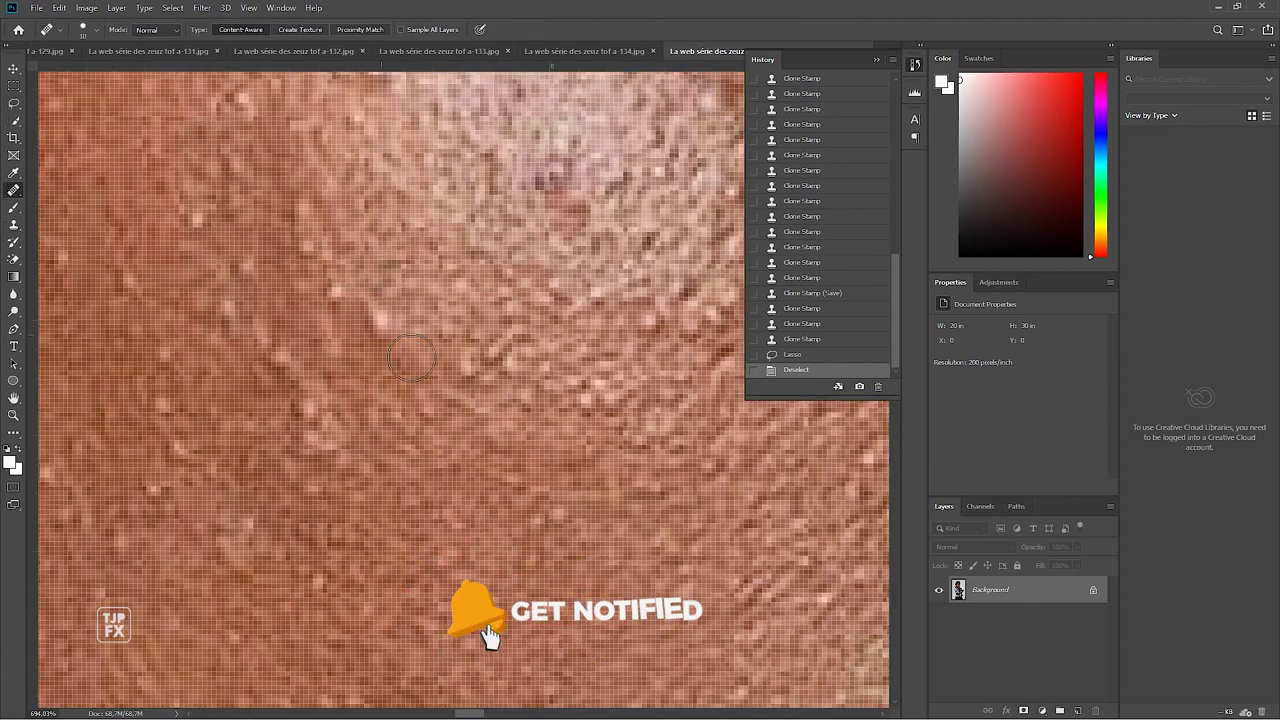
Heal the six small cheek bumps and one elongated bump with short strokes
click(374, 322)
click(302, 243)
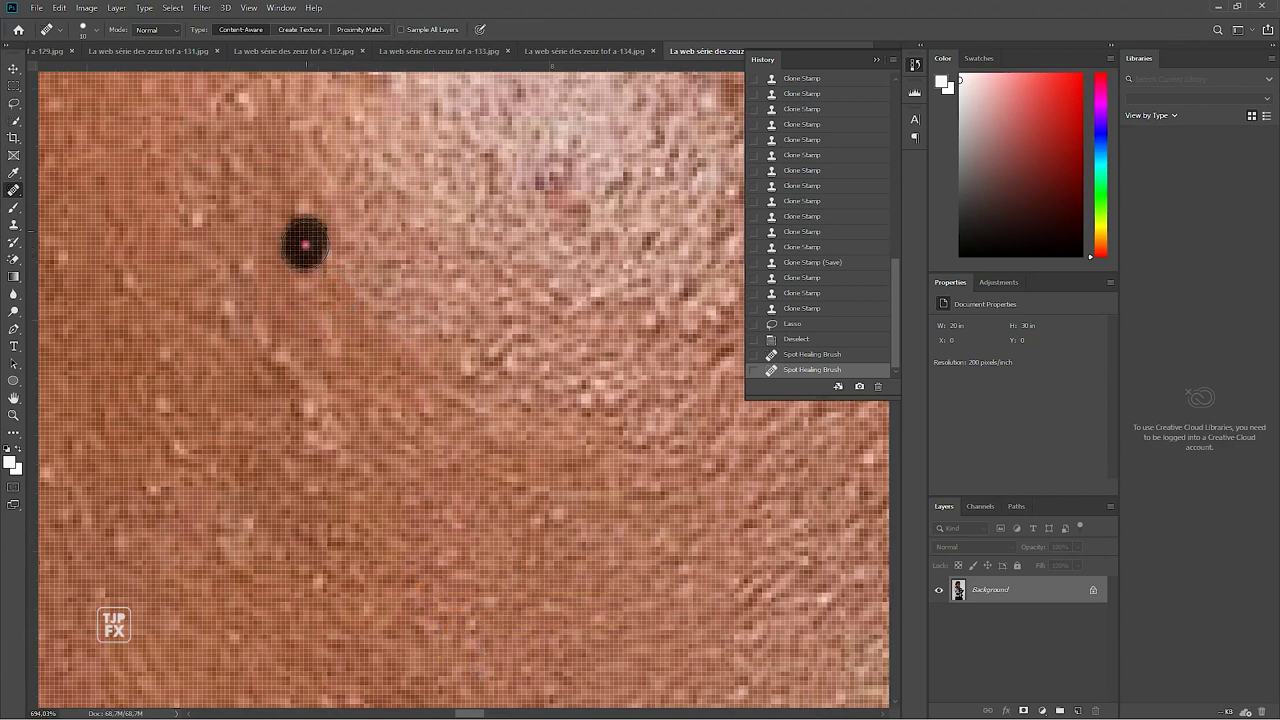
click(338, 258)
click(503, 347)
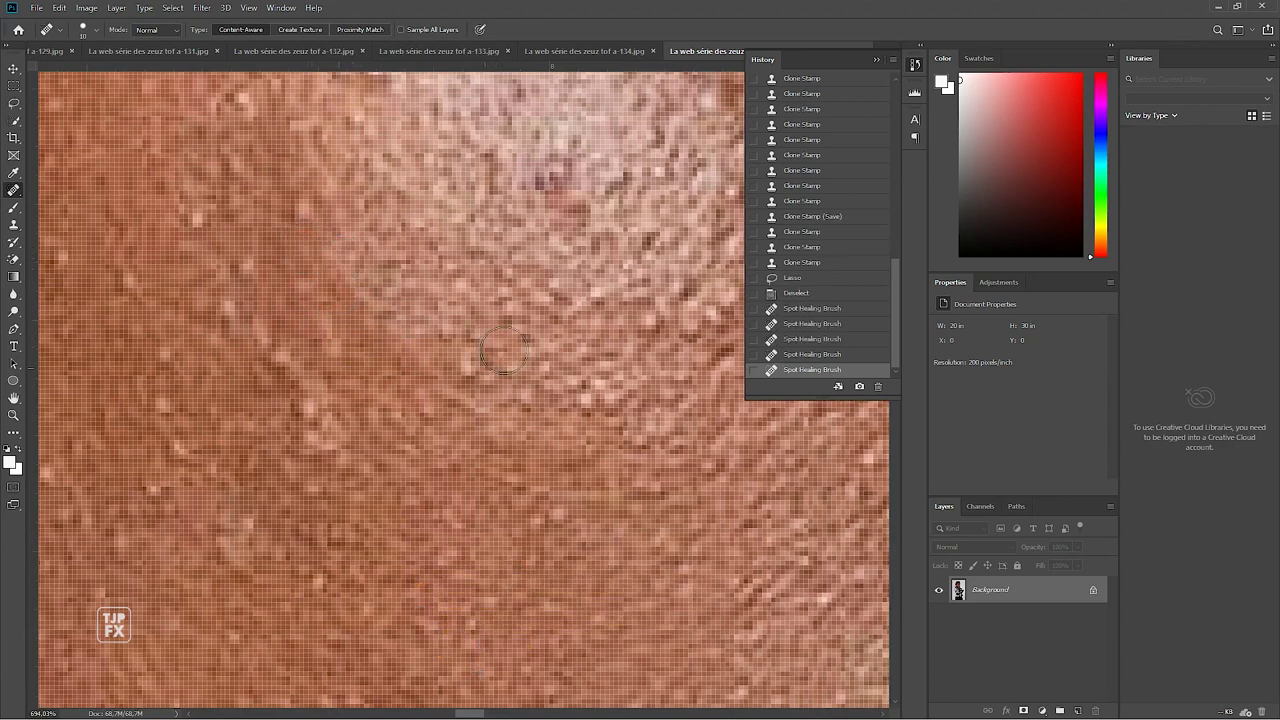
click(478, 364)
click(455, 336)
drag(282, 362, 310, 440)
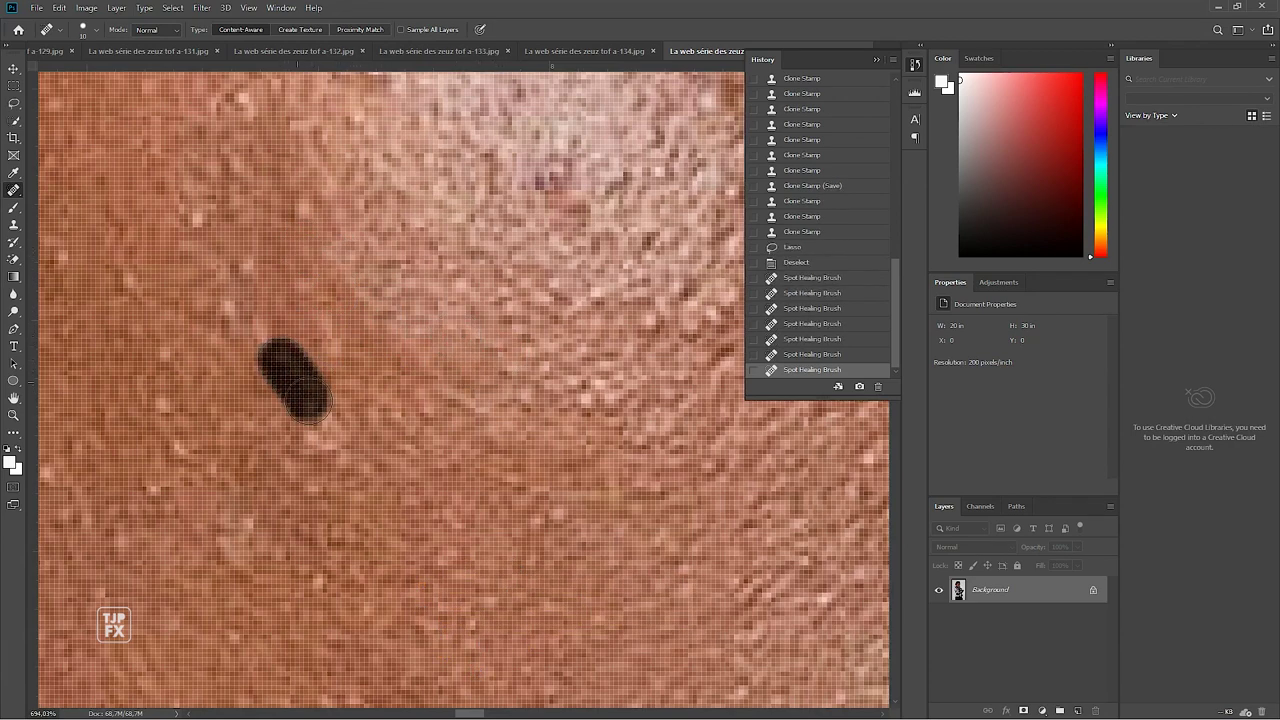
Heal the dark spots and dark streak on the right side of the cheek
click(687, 331)
drag(687, 331, 715, 302)
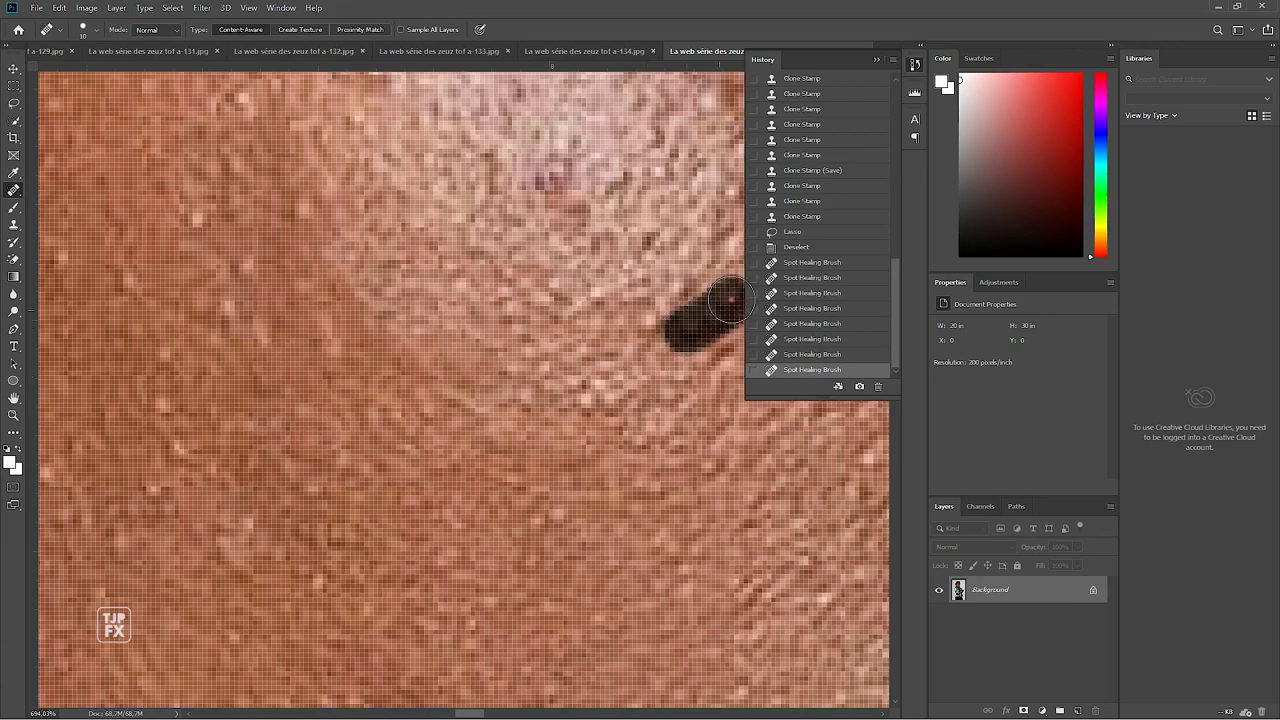
click(671, 288)
drag(639, 380, 469, 350)
scroll(469, 350, down, 2)
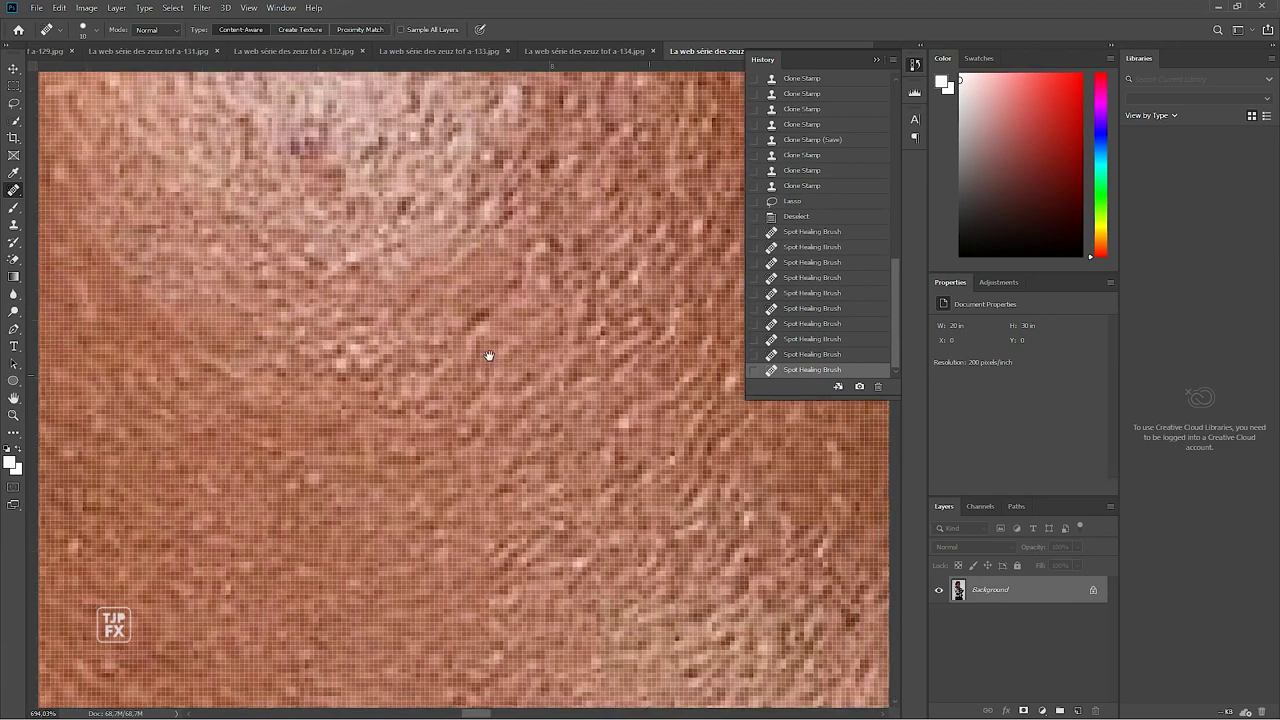
scroll(489, 354, down, 2)
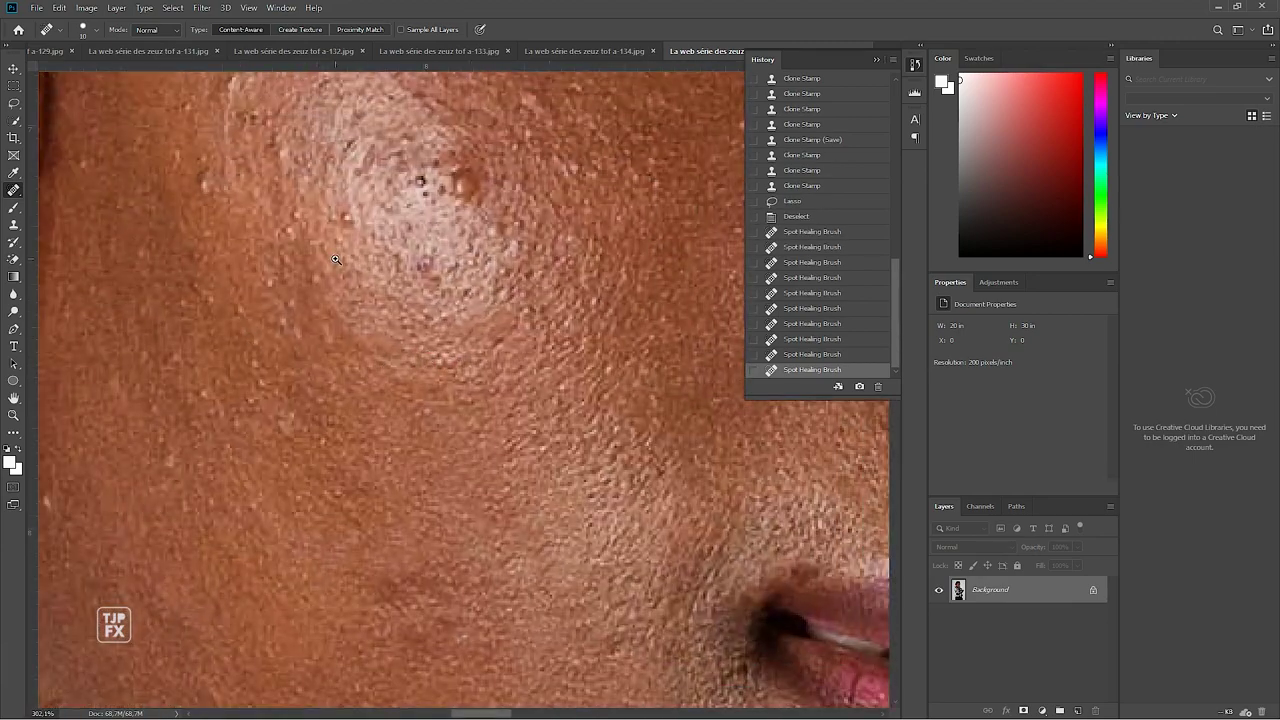
scroll(327, 195, up, 3)
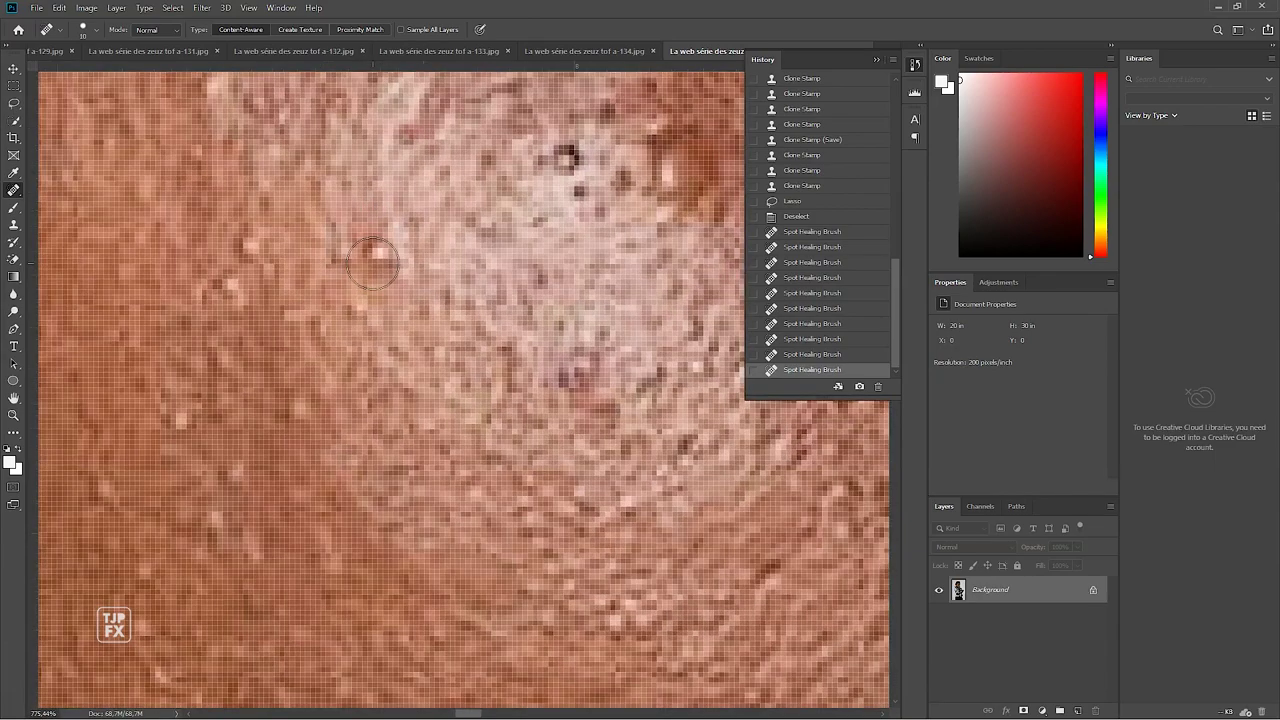
Switch to the Clone Stamp and stamp clean skin over three small spots
key(s)
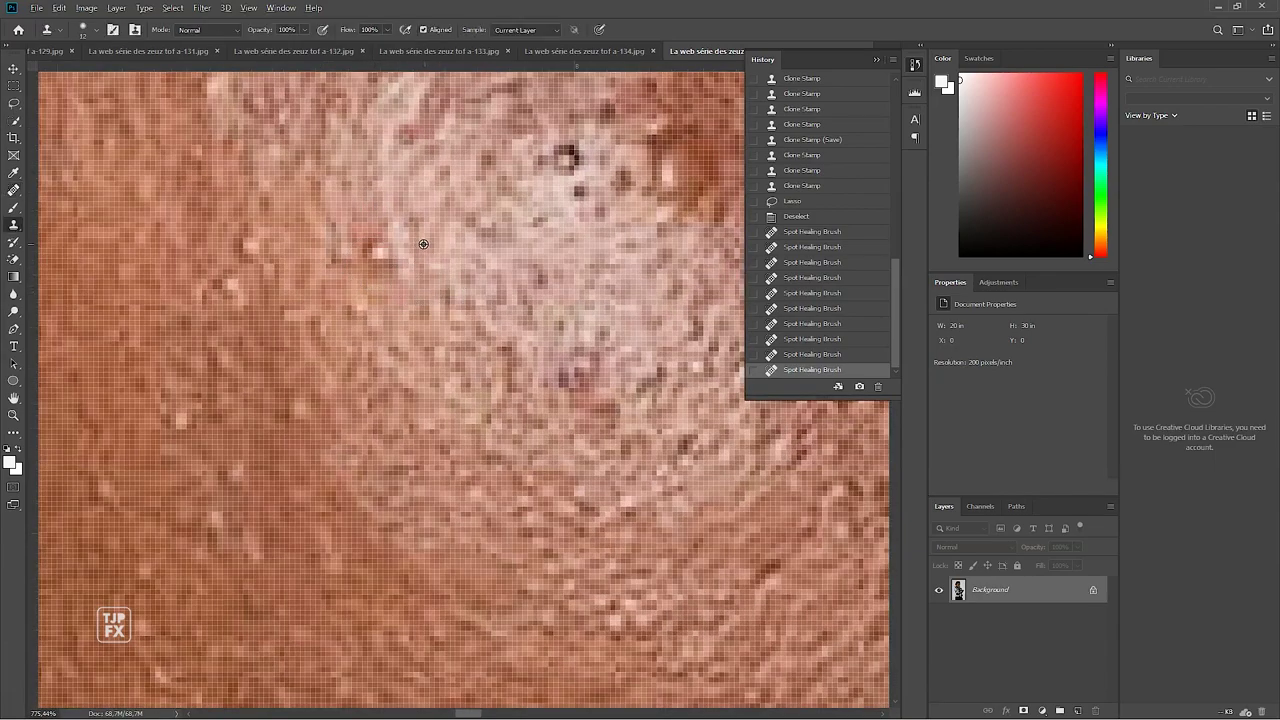
alt+click(428, 244)
click(380, 245)
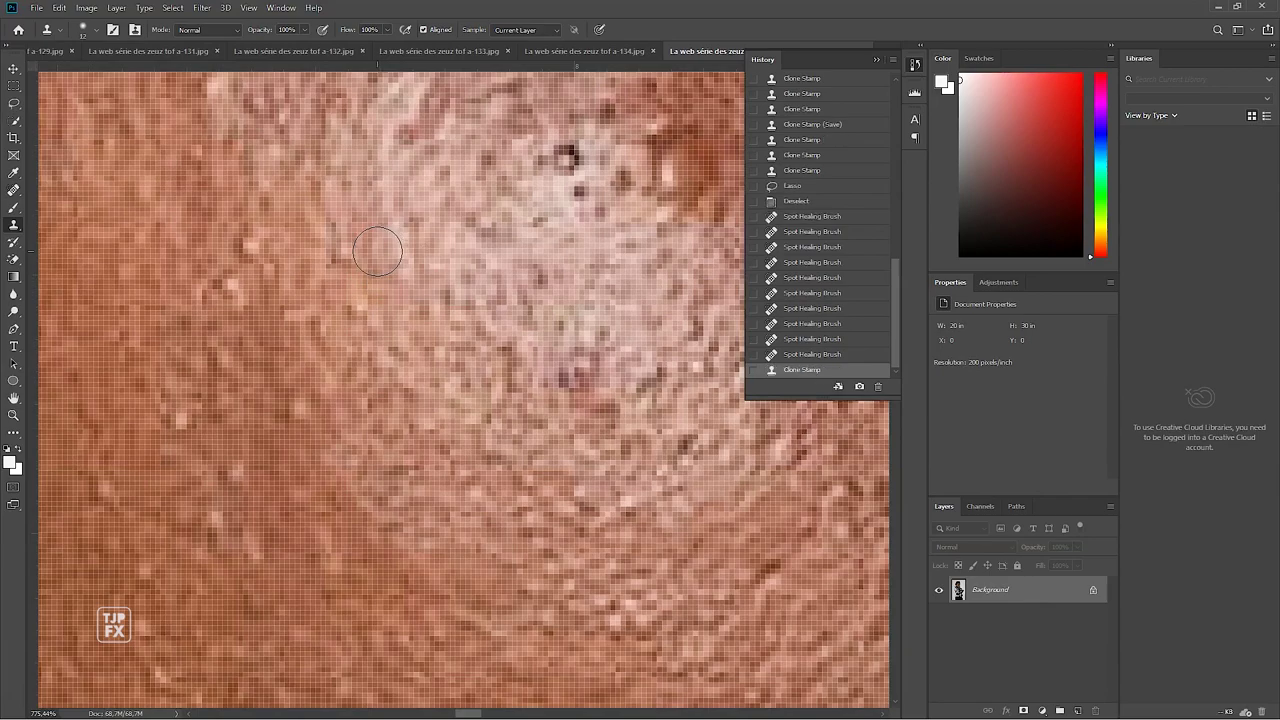
click(536, 300)
scroll(580, 314, down, 2)
scroll(560, 300, down, 3)
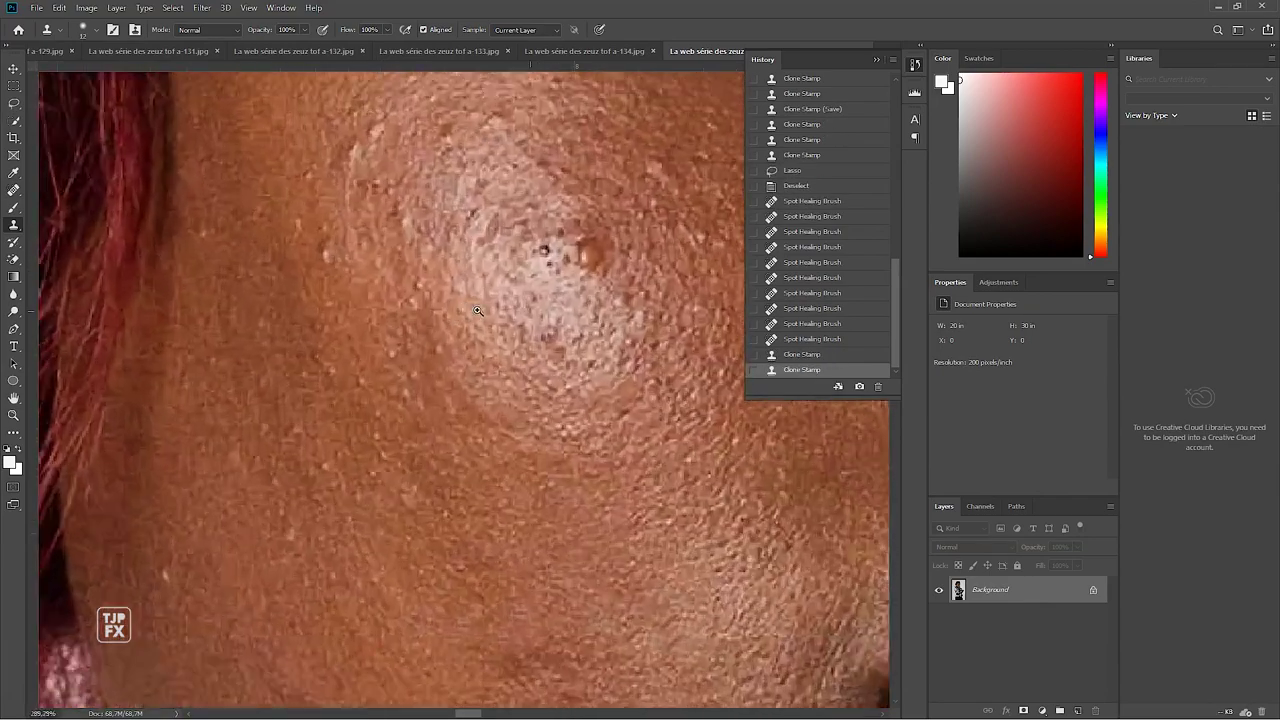
scroll(499, 296, up, 4)
scroll(499, 296, down, 3)
scroll(431, 357, up, 1)
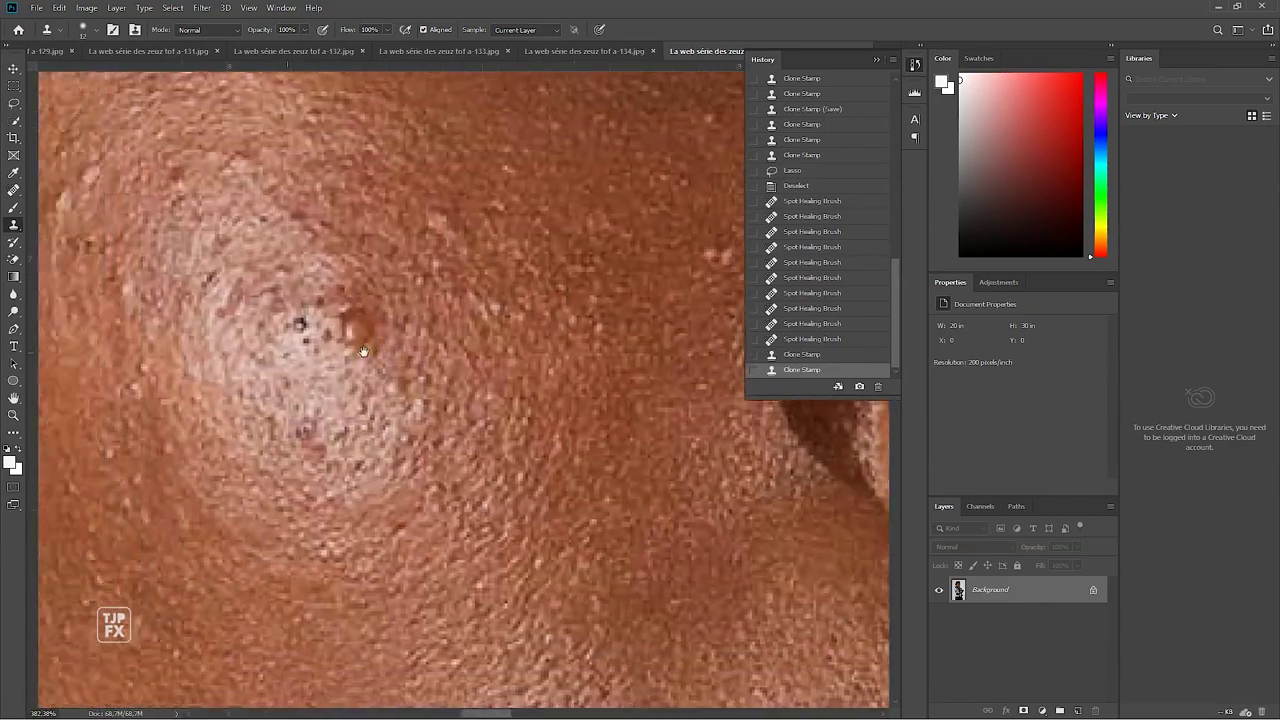
Enlarge the brush and clone away the brown mole and dark spots on the highlight
drag(431, 357, 438, 360)
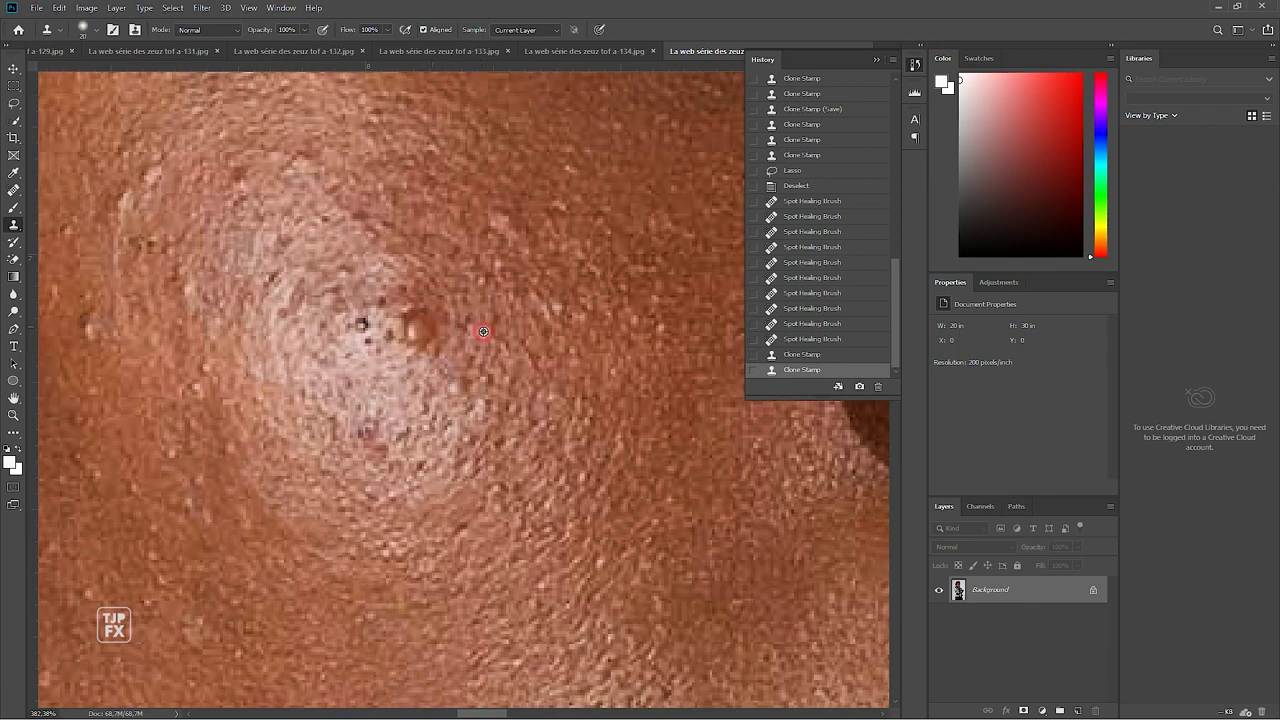
click(415, 318)
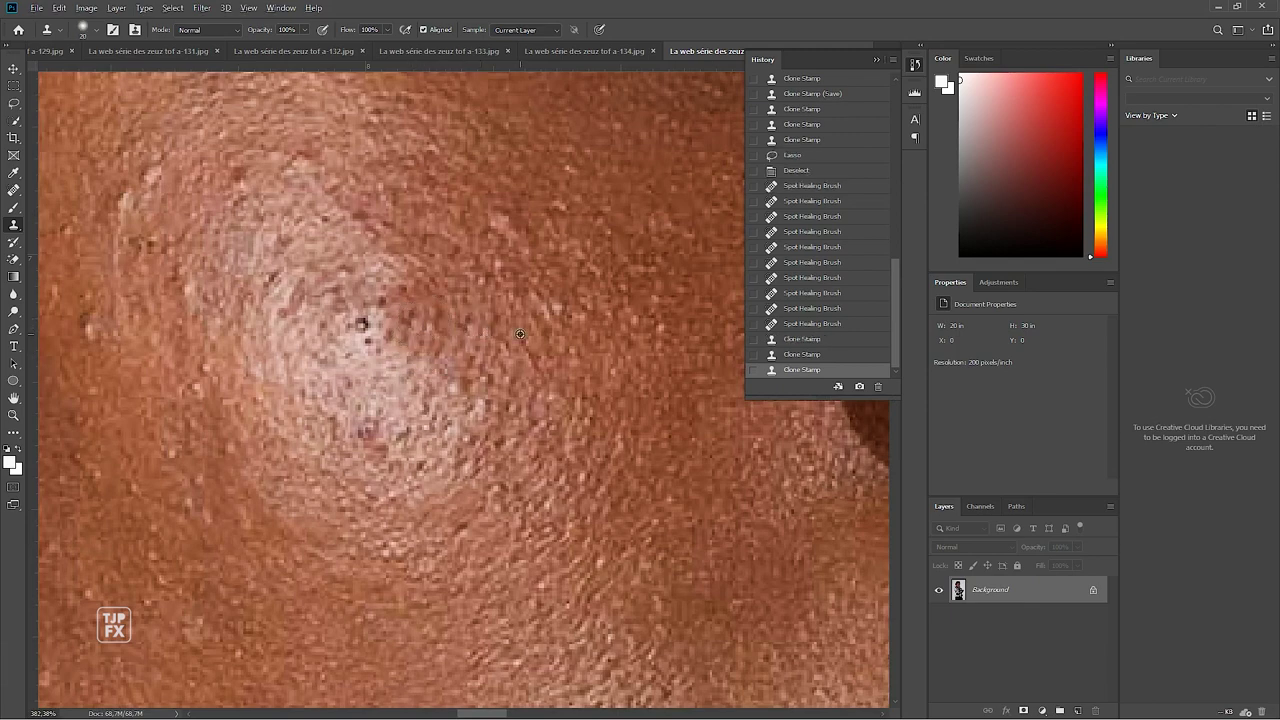
click(455, 390)
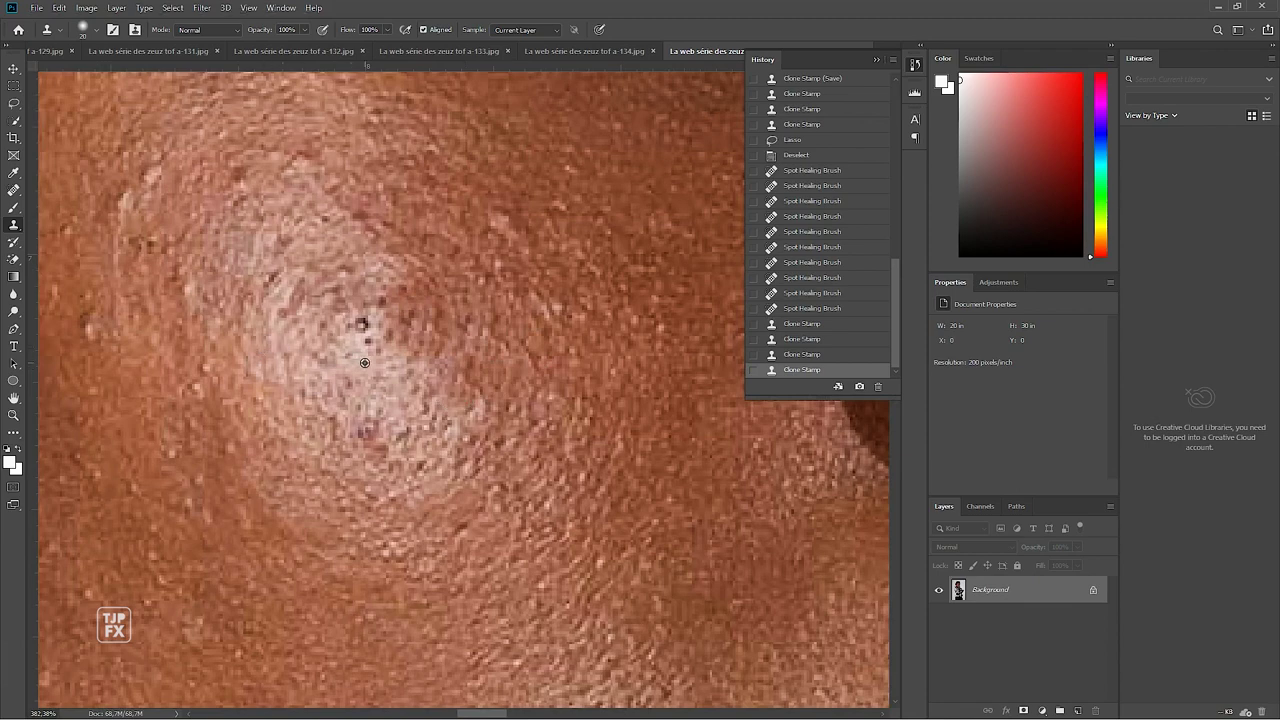
click(366, 324)
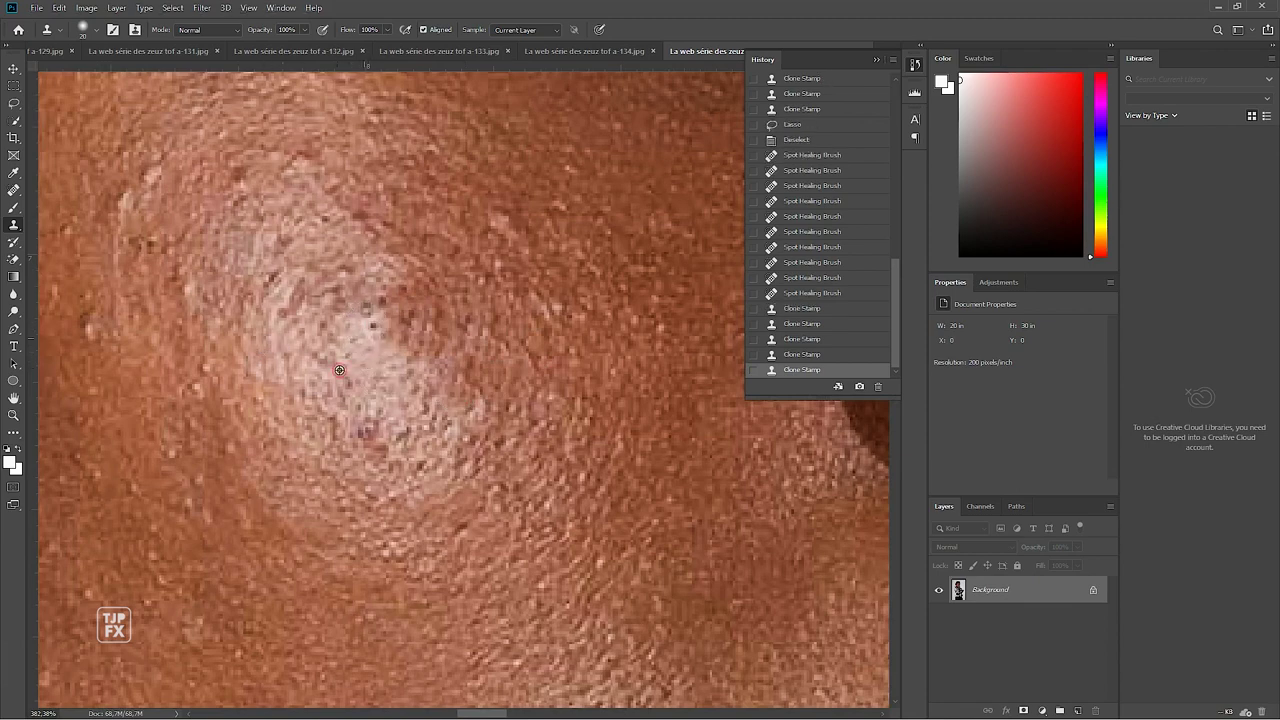
click(377, 308)
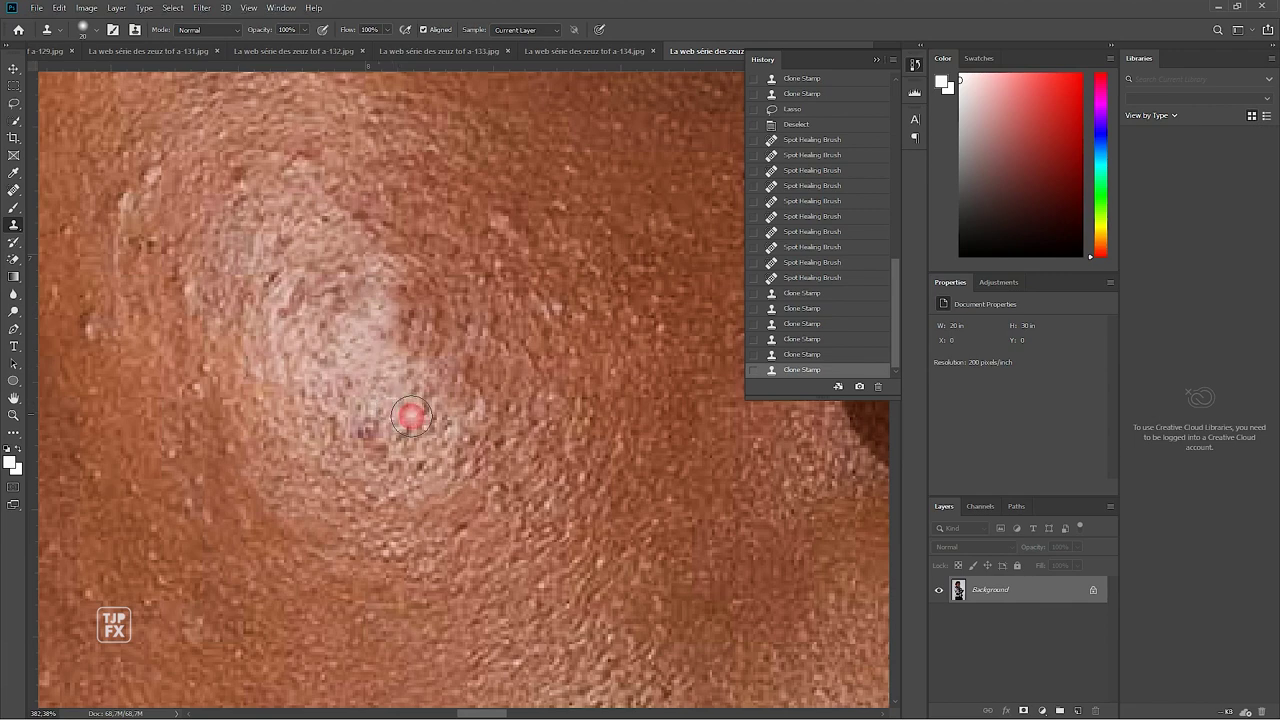
click(368, 428)
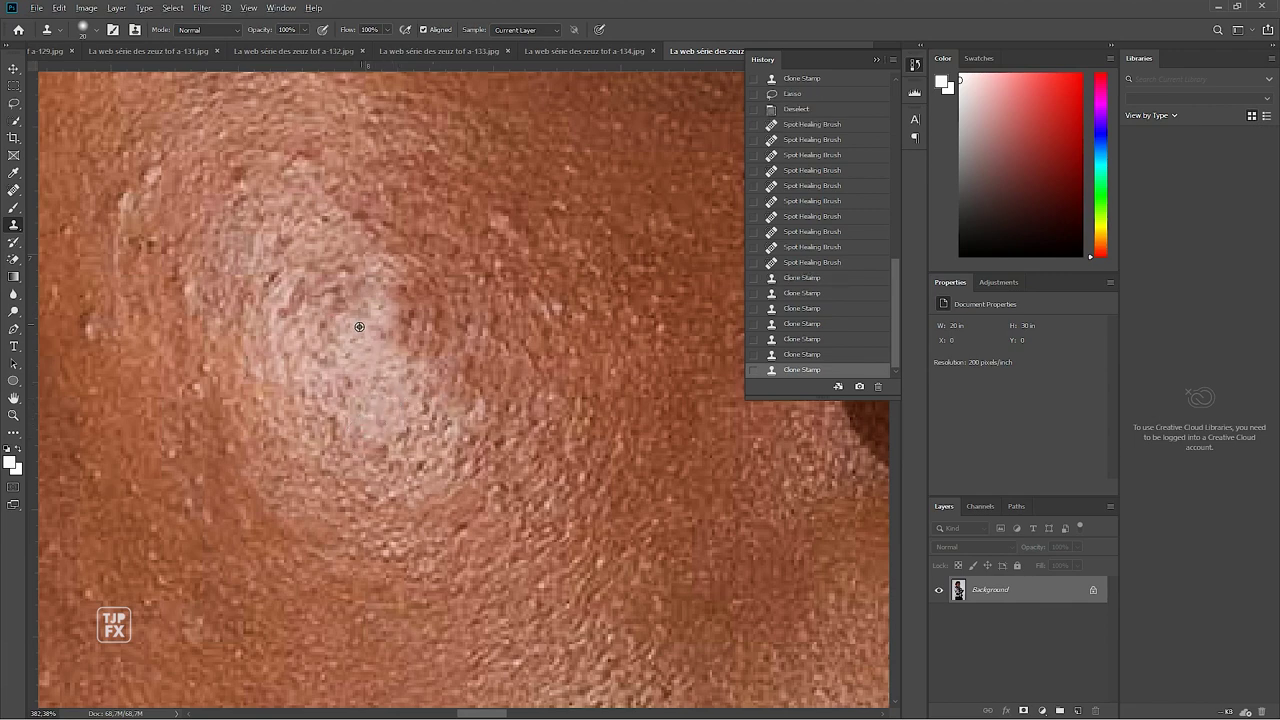
Even out the skin texture across the cheek highlight from top to bottom
click(344, 268)
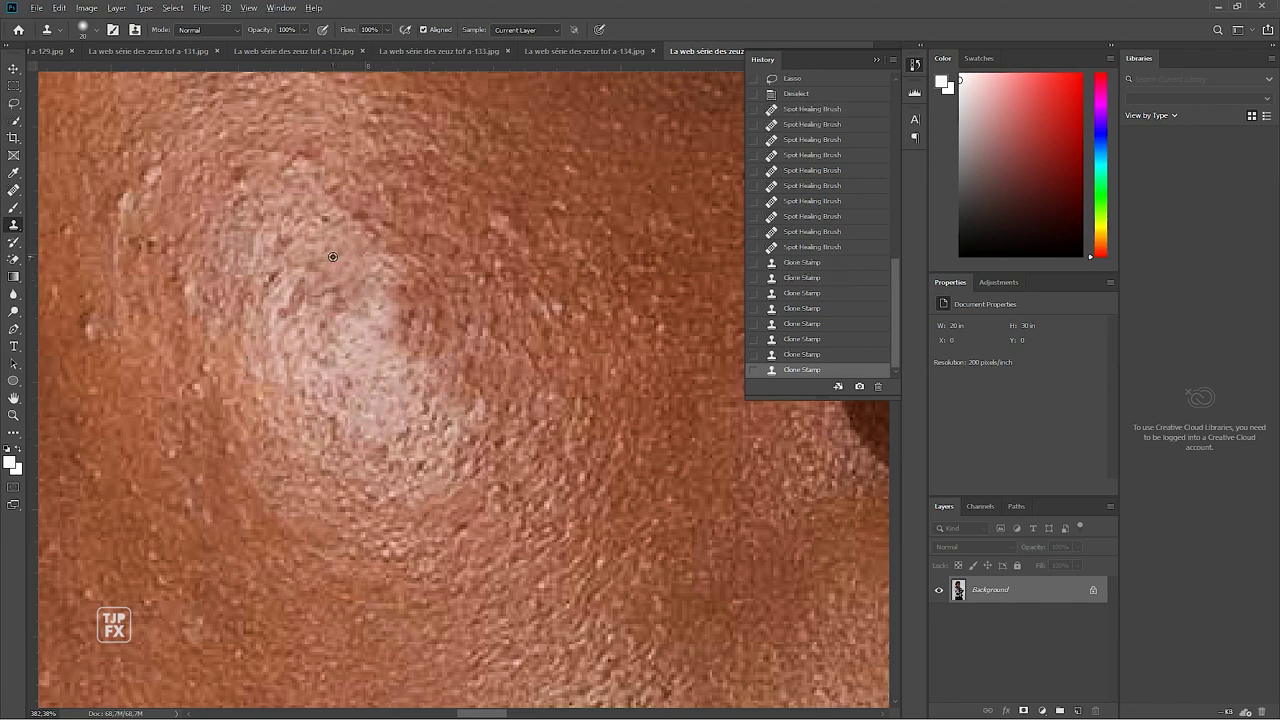
click(335, 297)
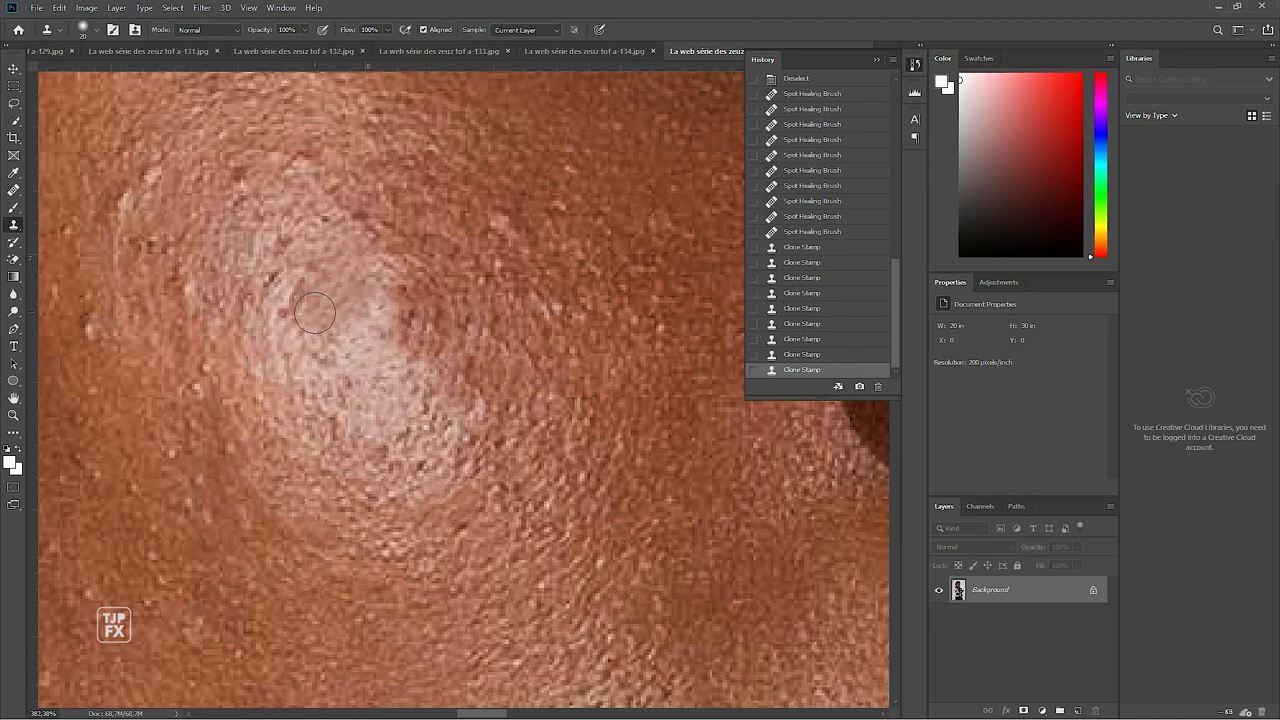
click(315, 313)
click(324, 357)
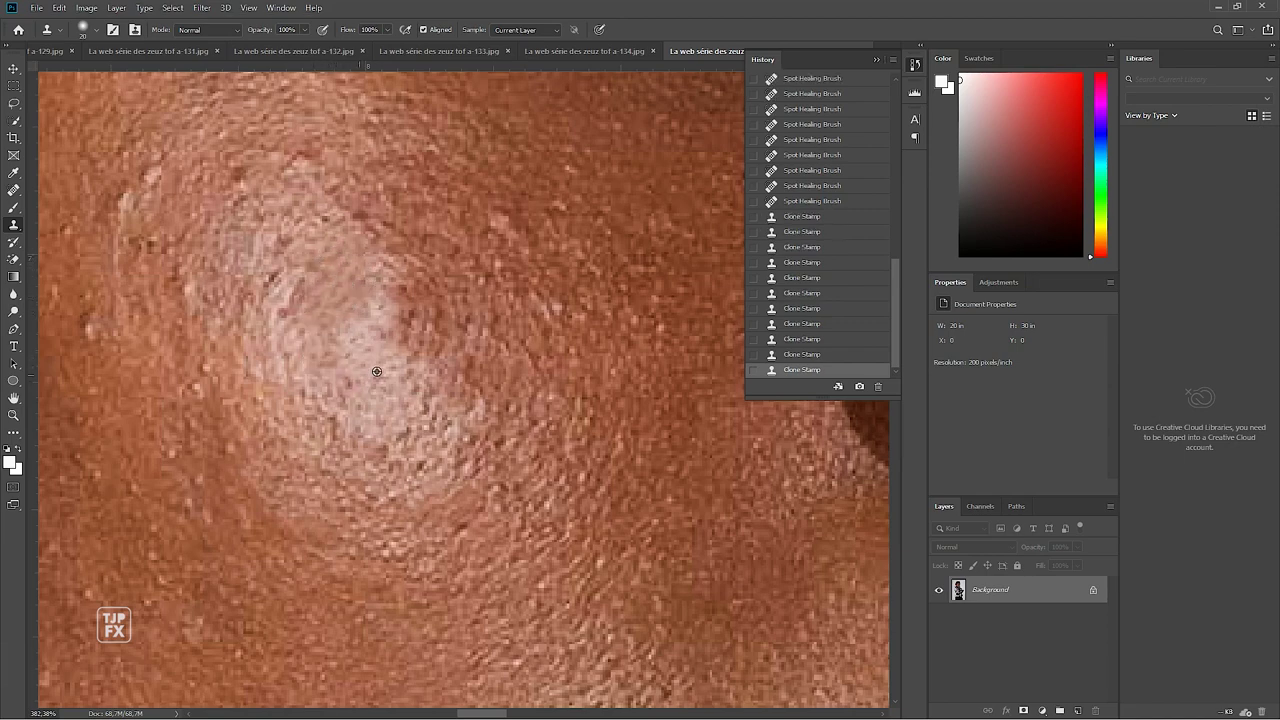
click(349, 381)
drag(251, 253, 361, 323)
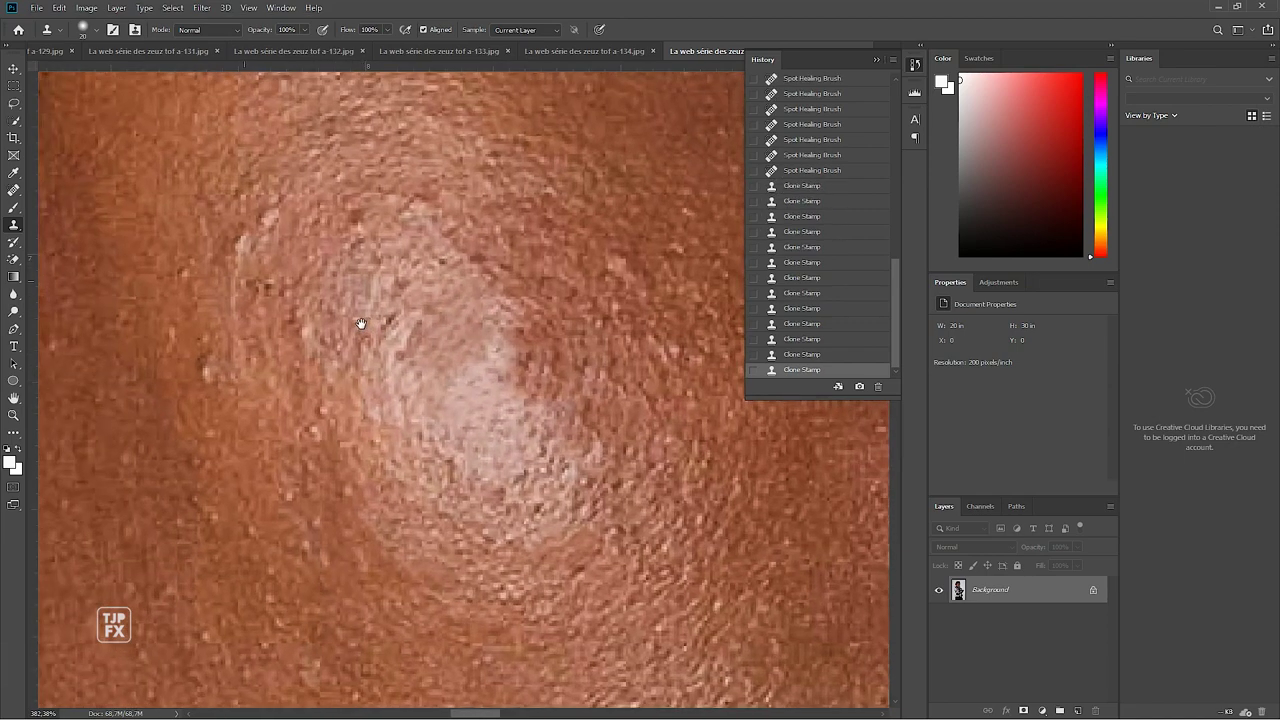
drag(326, 180, 341, 204)
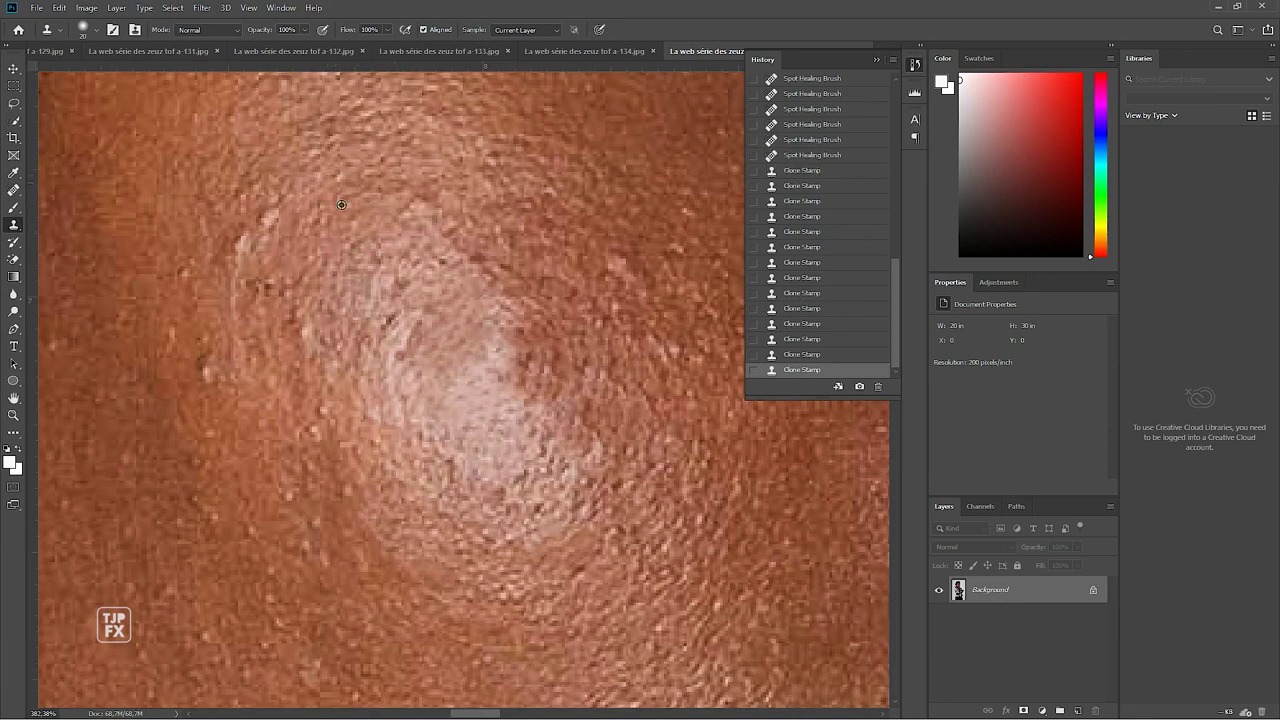
Clone away the red blemish and retouch the upper and left cheek skin
click(410, 190)
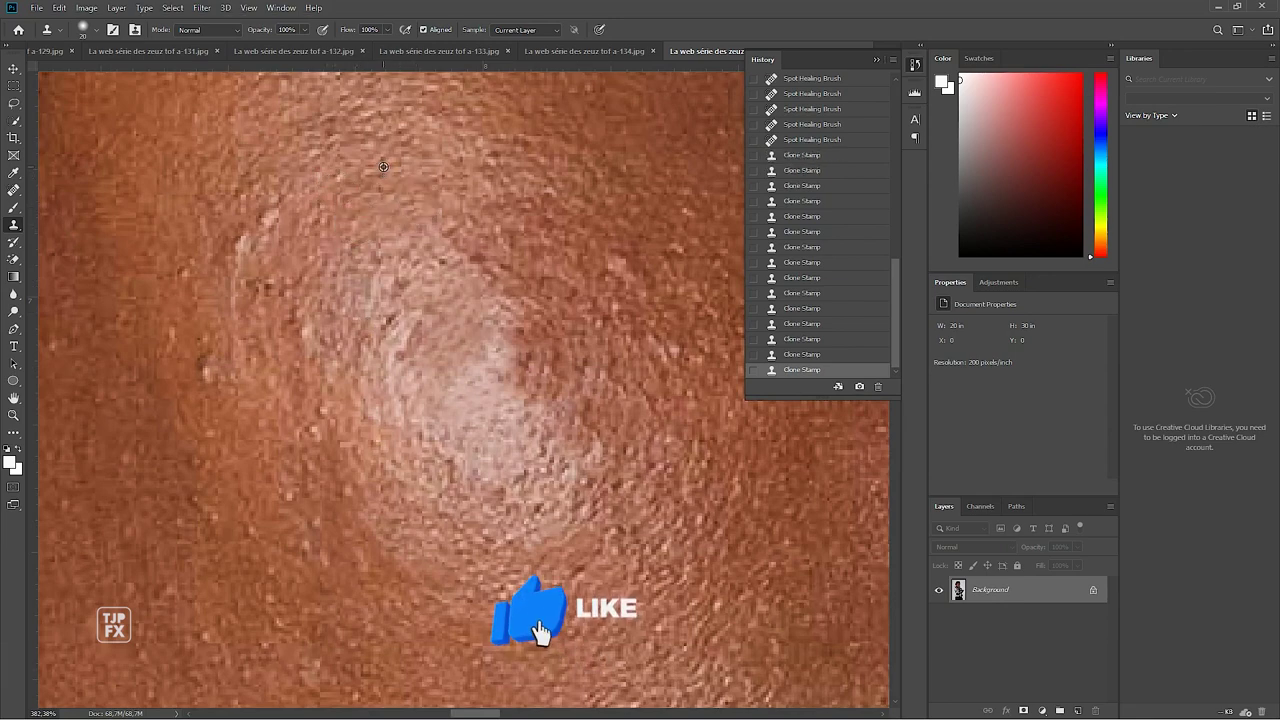
click(288, 190)
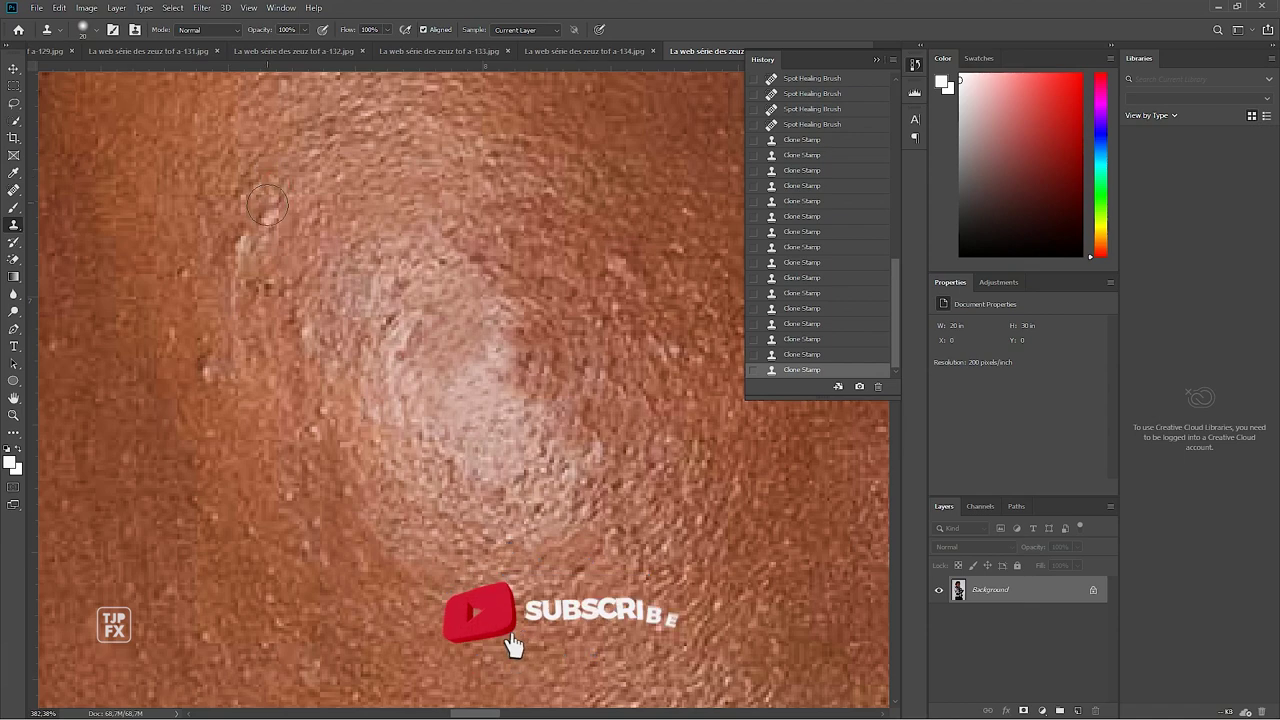
click(240, 233)
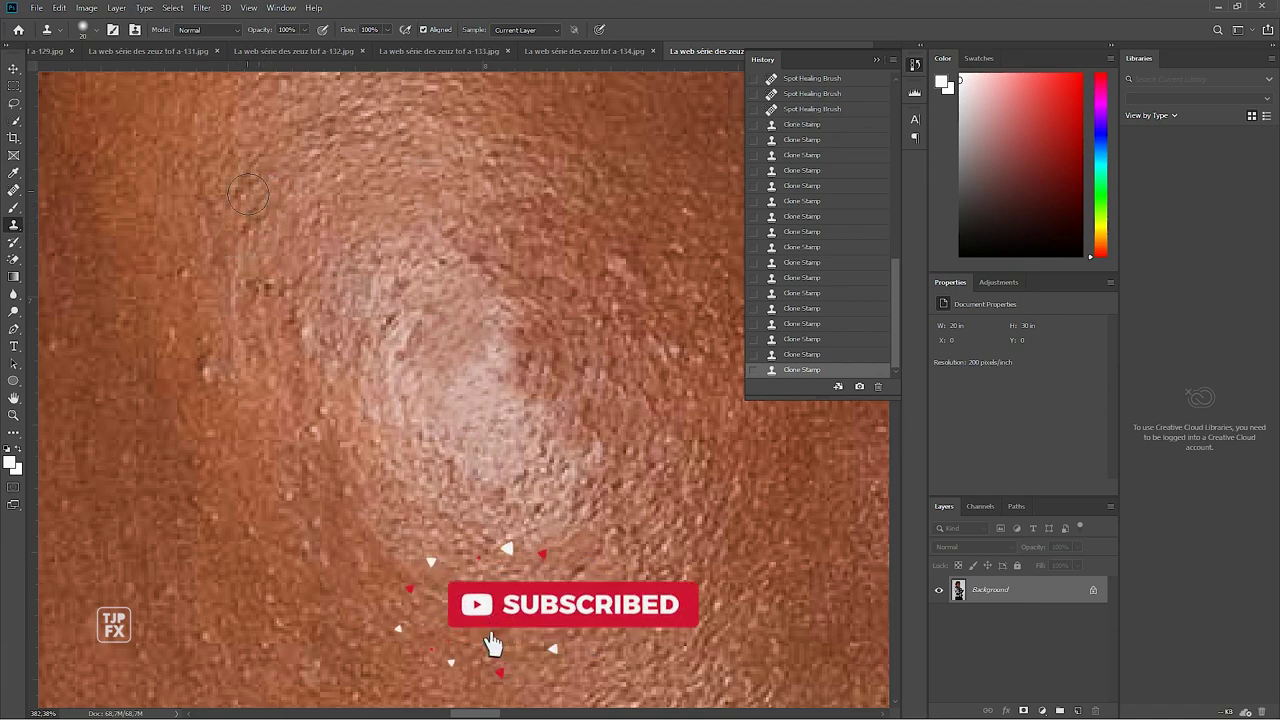
click(272, 247)
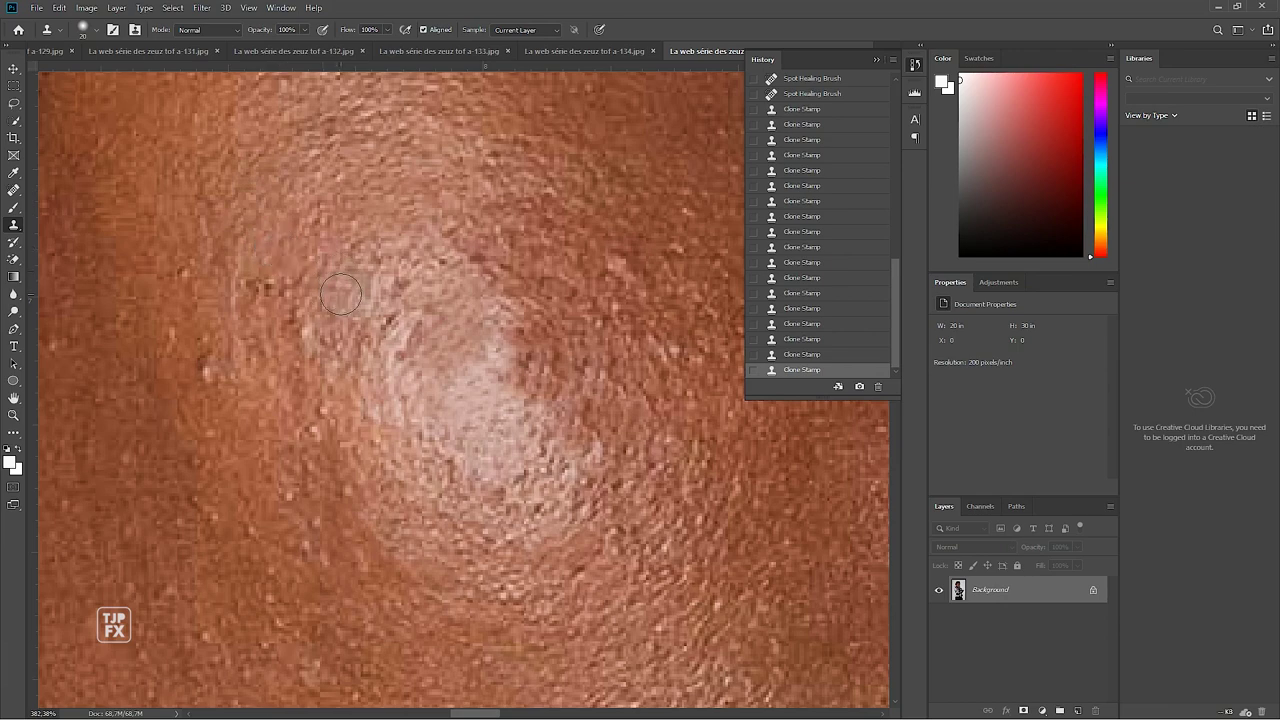
click(187, 274)
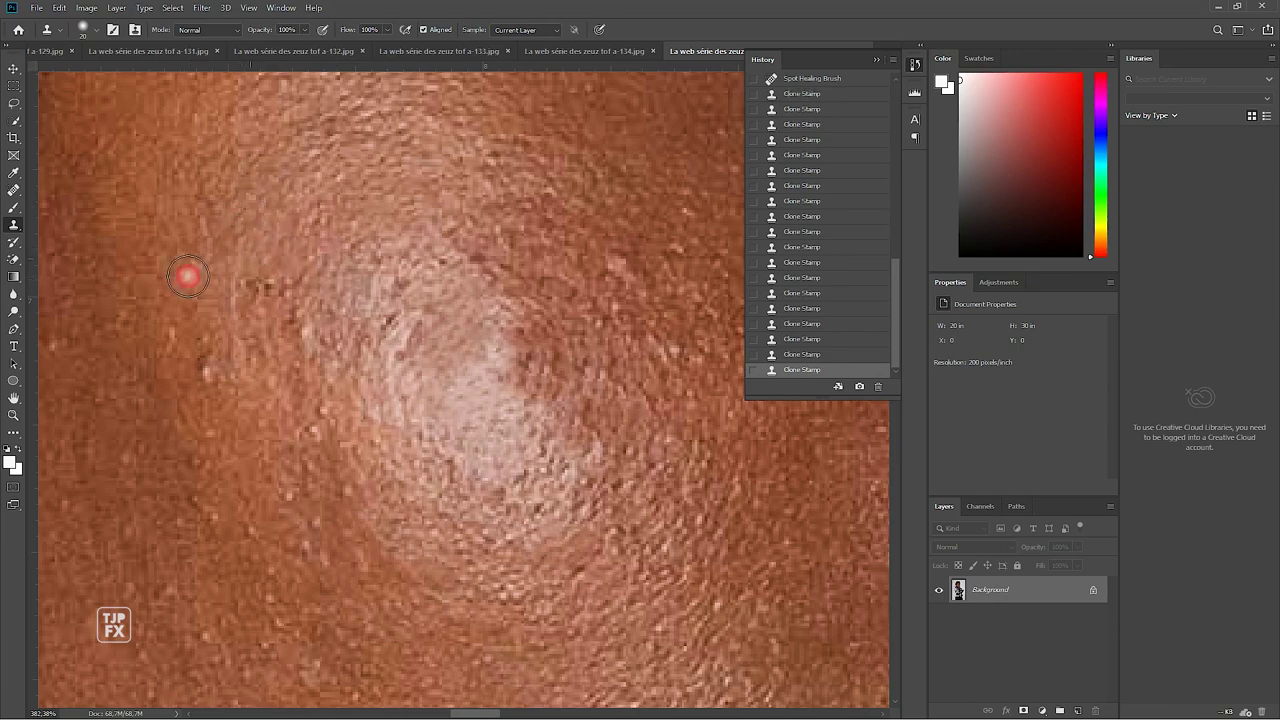
alt+click(272, 240)
drag(304, 386, 316, 316)
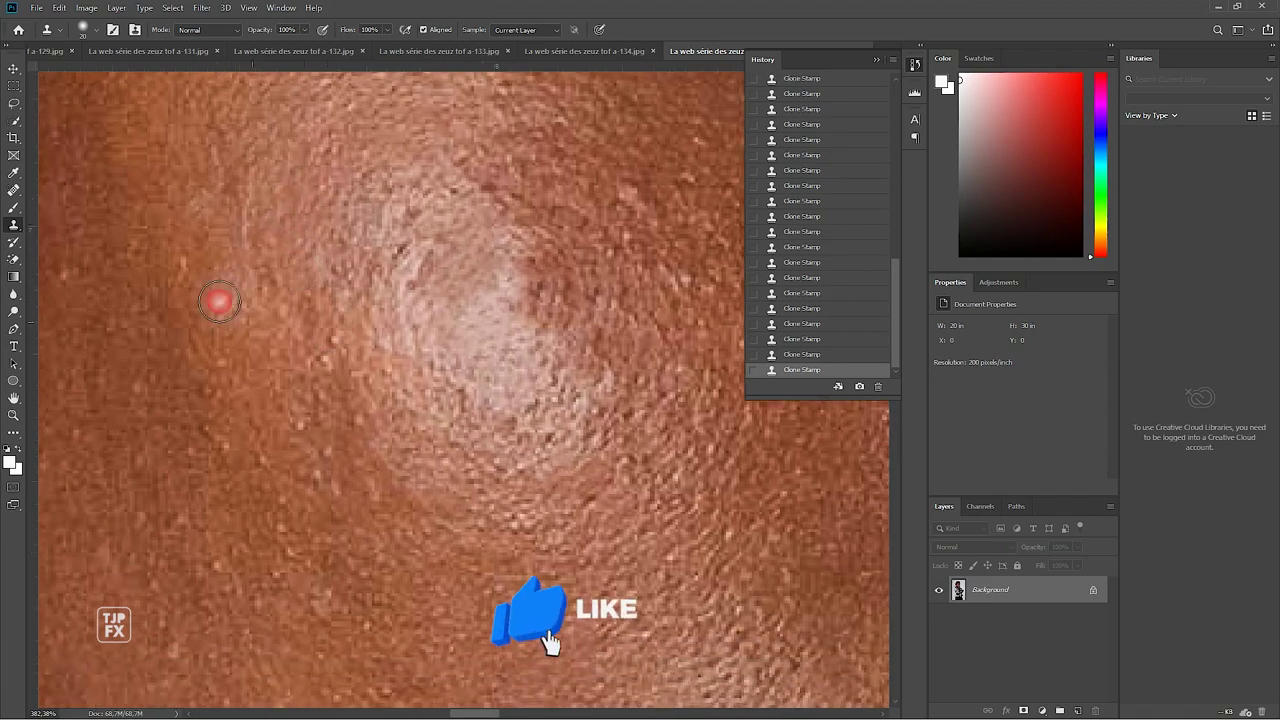
Scroll through the portrait to survey the cheek around the light patch
scroll(309, 271, down, 2)
scroll(305, 275, down, 5)
scroll(299, 298, down, 3)
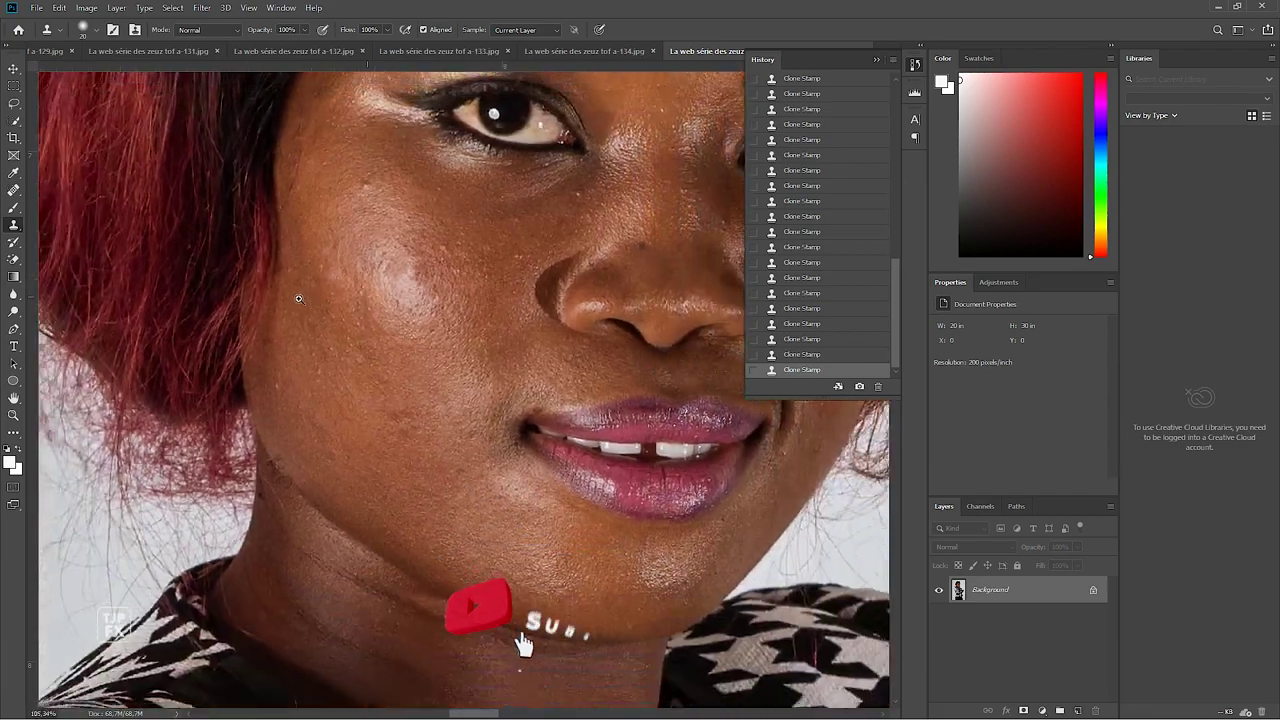
scroll(299, 298, down, 1)
scroll(300, 298, up, 4)
scroll(303, 298, down, 1)
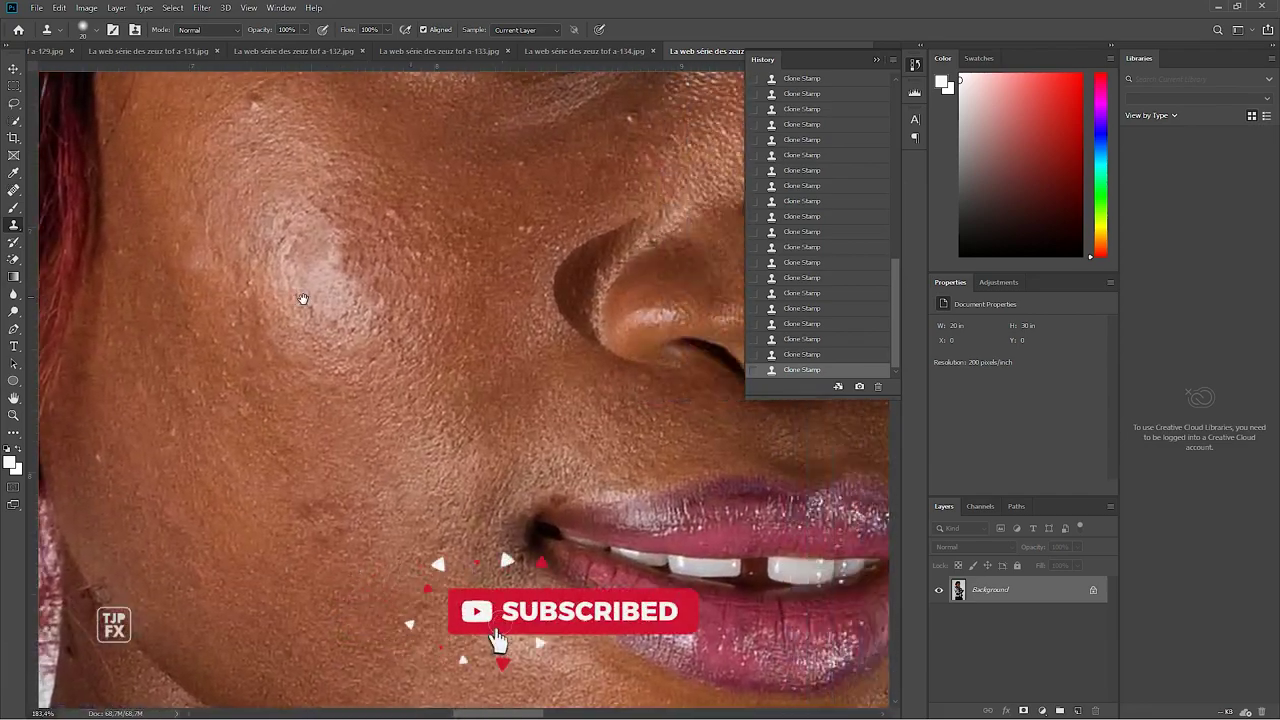
scroll(303, 298, down, 3)
scroll(320, 315, down, 3)
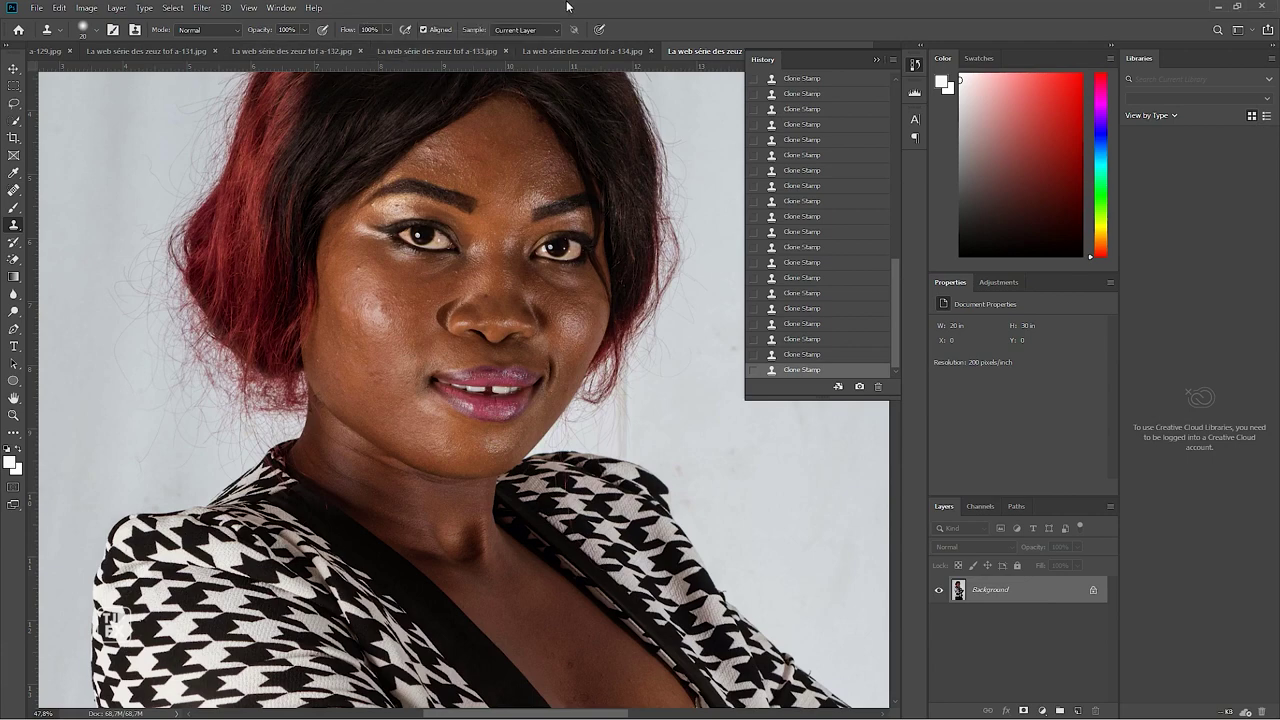
Zoom in on the left cheek near the mouth and nose
key(ctrl+plus)
key(ctrl+plus)
key(ctrl+plus)
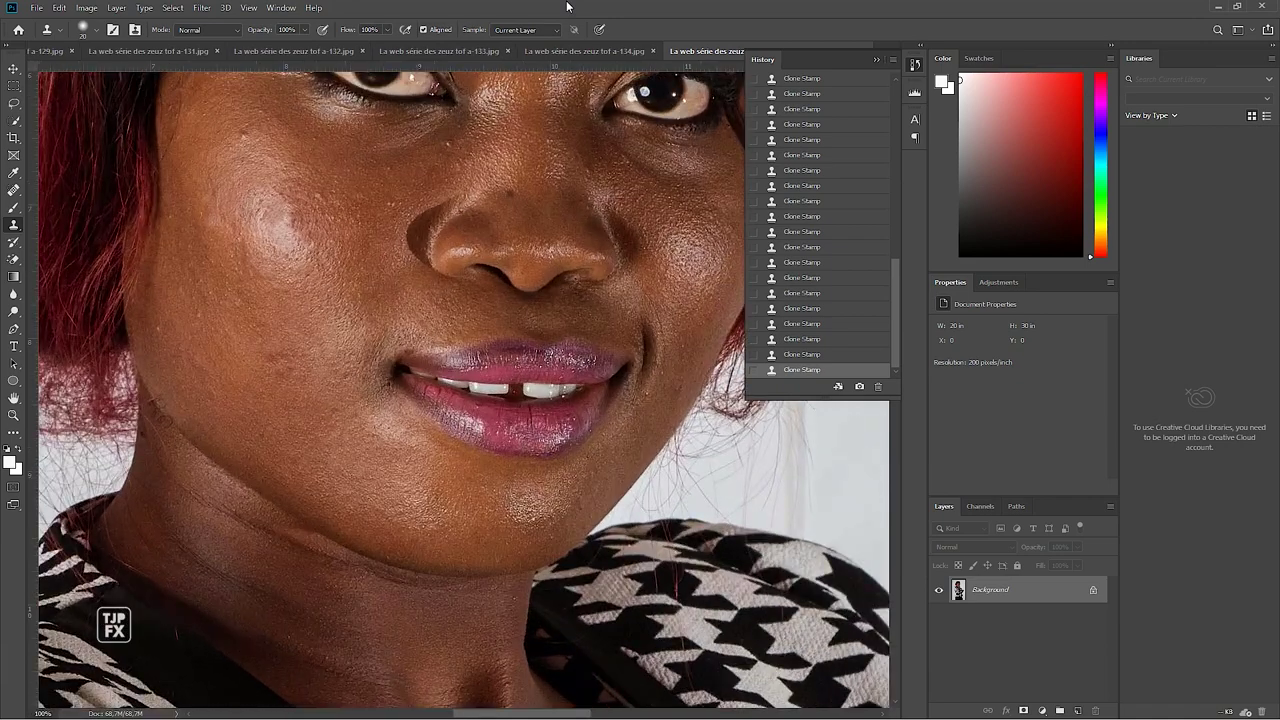
key(ctrl+plus)
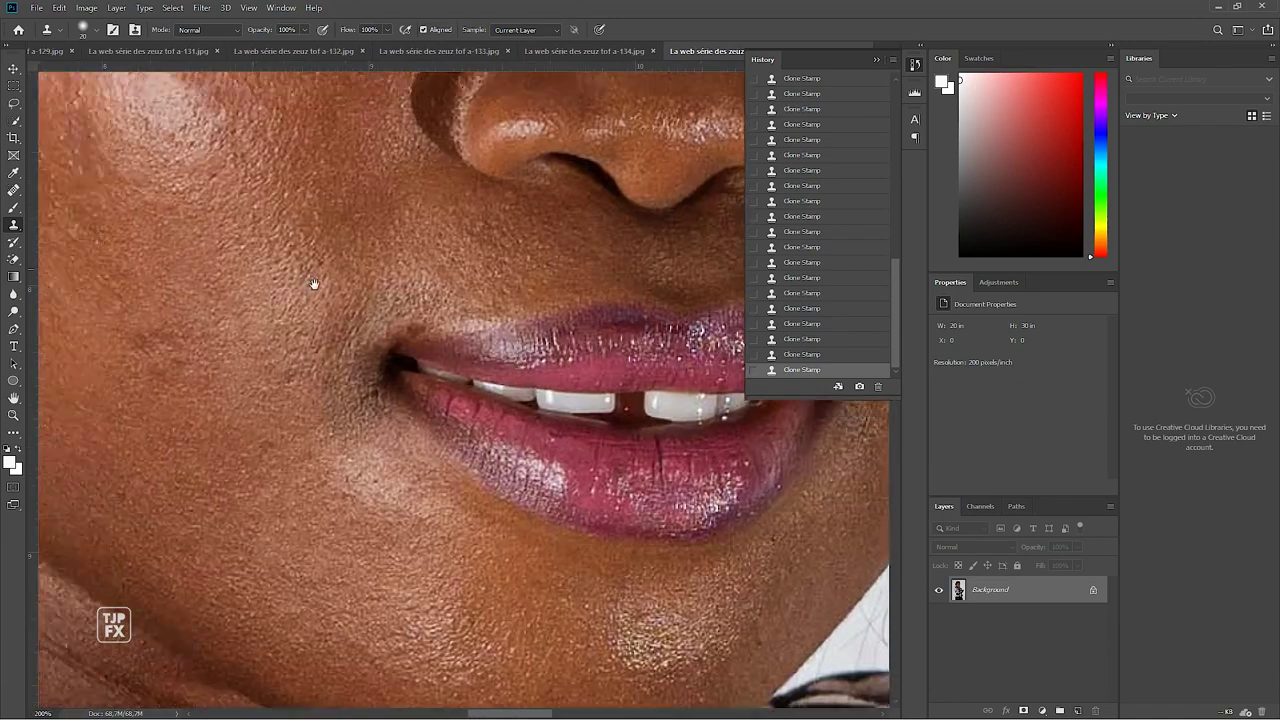
drag(309, 286, 589, 459)
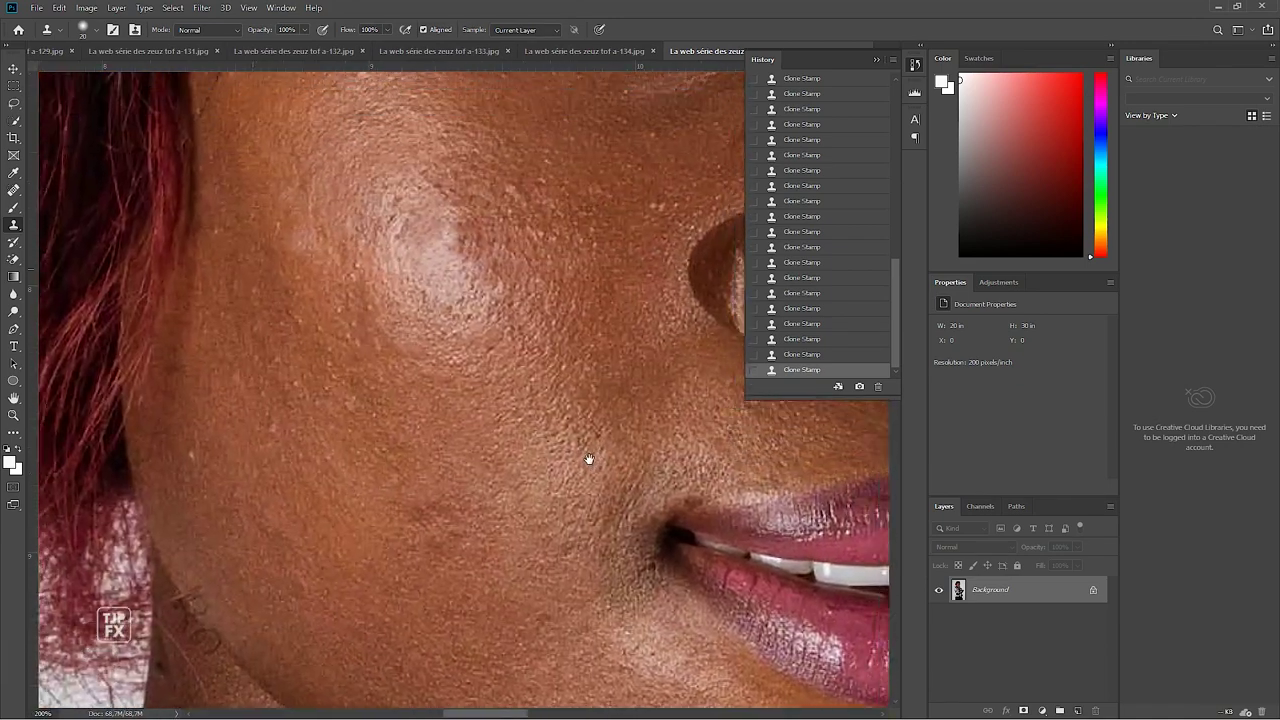
scroll(560, 458, up, 2)
scroll(500, 340, up, 1)
scroll(467, 231, up, 1)
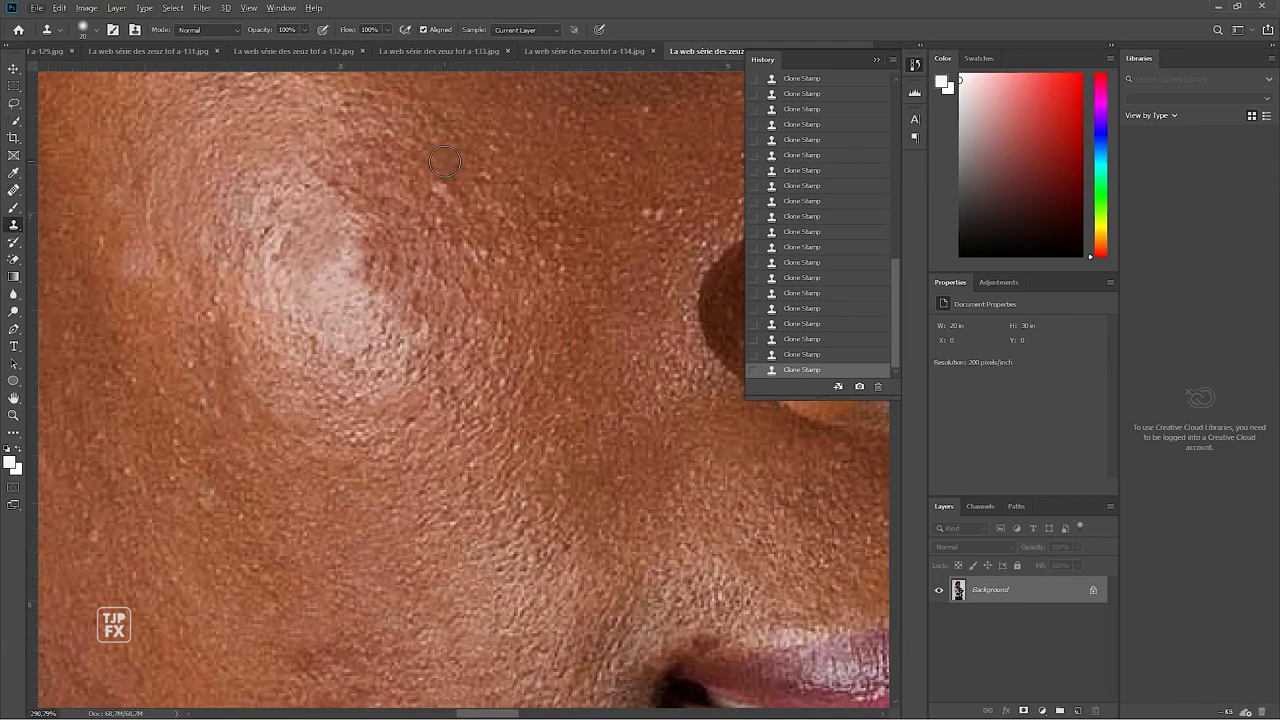
With an enlarged Spot Healing Brush, heal the upper-cheek spots and the blemish beside the nose
key(j)
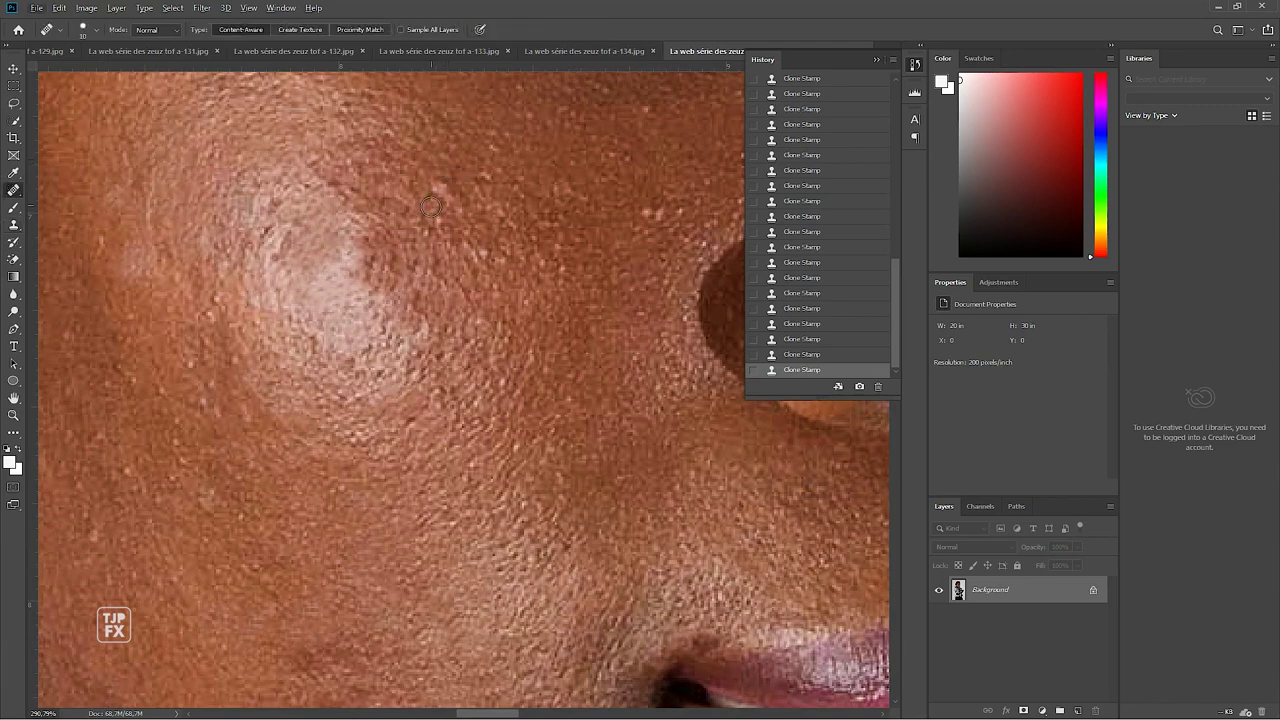
mouse_move(443, 186)
mouse_down()
mouse_move(438, 217)
mouse_move(512, 262)
mouse_up()
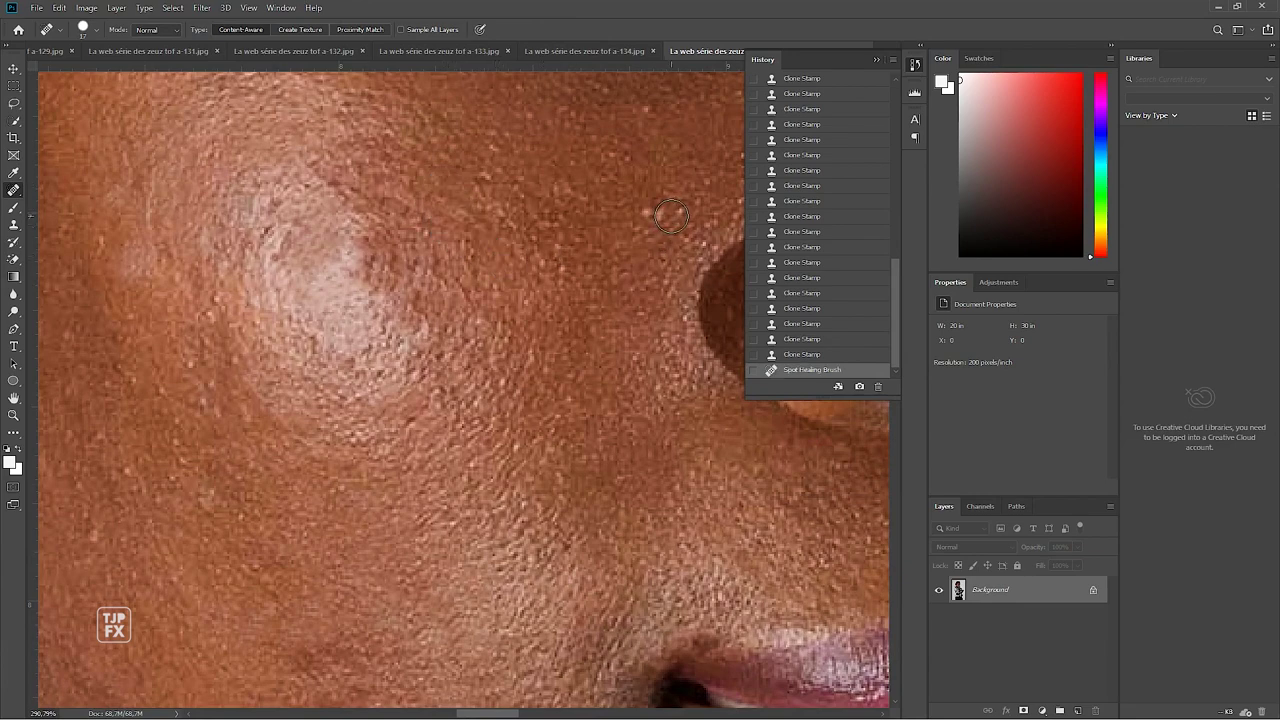
mouse_move(653, 210)
mouse_down()
mouse_move(688, 229)
mouse_move(680, 240)
mouse_up()
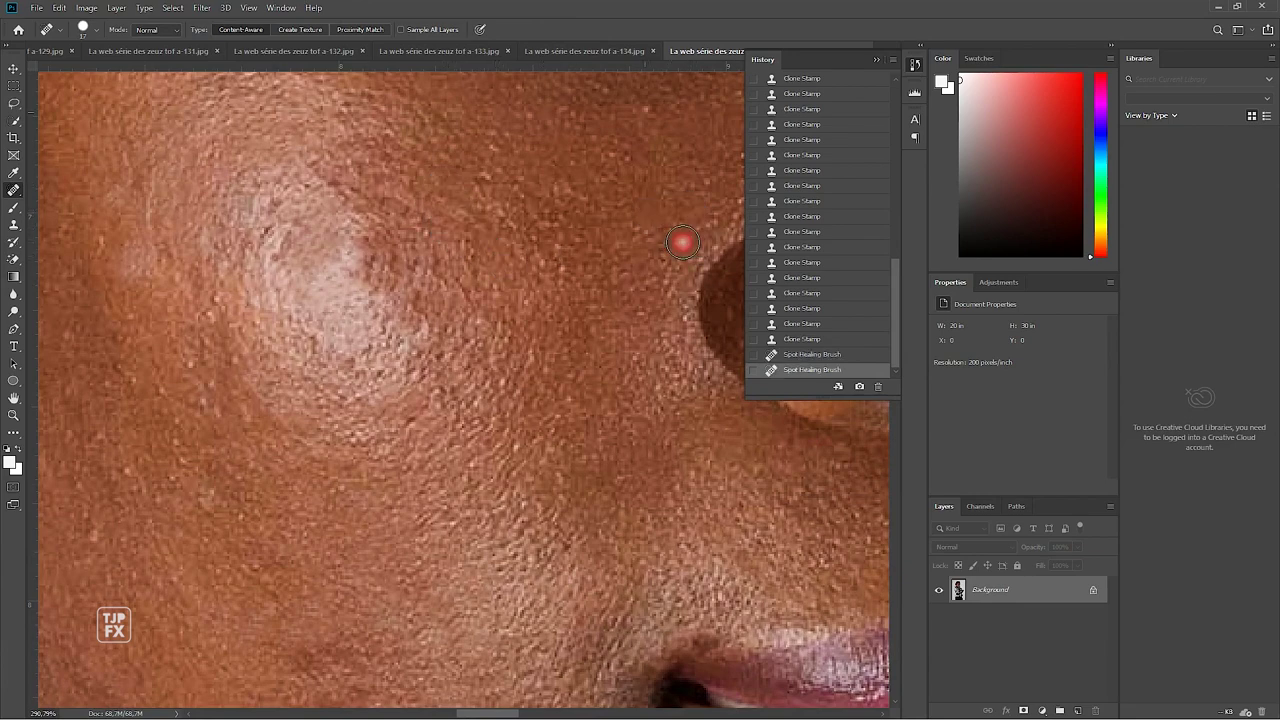
drag(640, 104, 653, 116)
mouse_move(501, 145)
mouse_down()
mouse_move(555, 236)
mouse_move(543, 258)
mouse_move(470, 255)
mouse_move(425, 230)
mouse_move(500, 318)
mouse_up()
drag(363, 259, 576, 222)
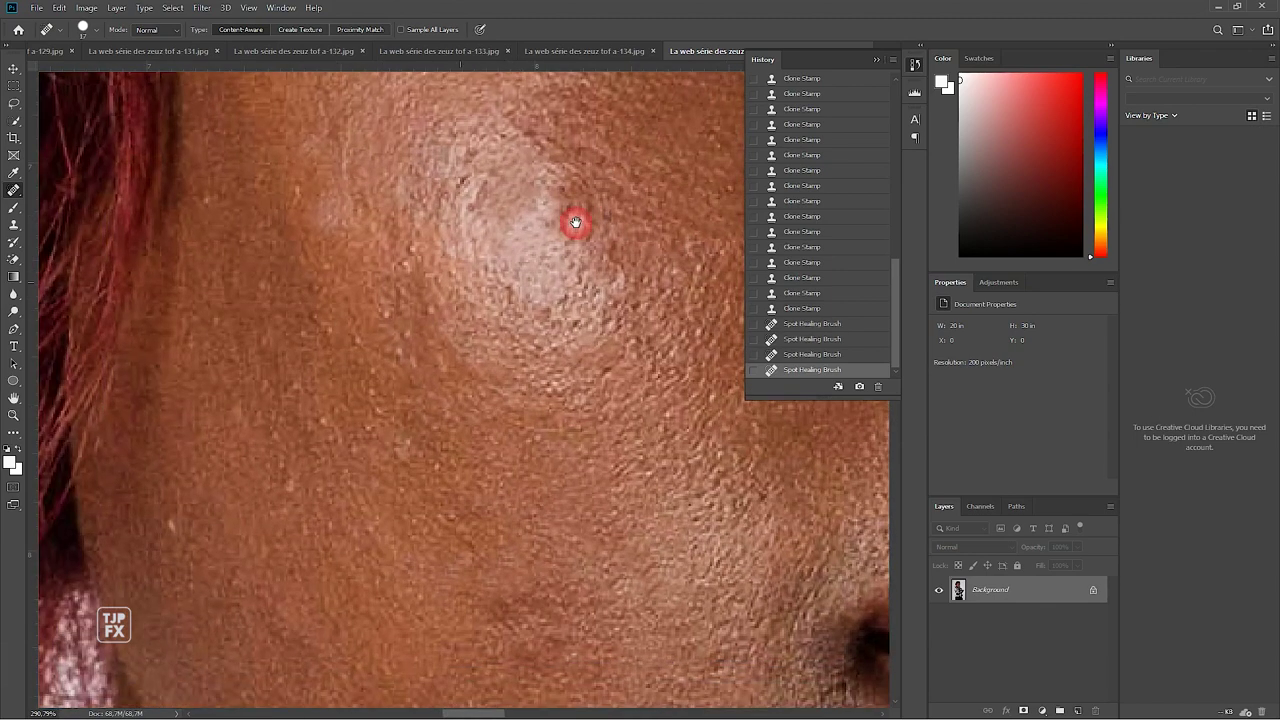
mouse_move(411, 253)
mouse_down()
mouse_move(386, 330)
mouse_move(400, 362)
mouse_up()
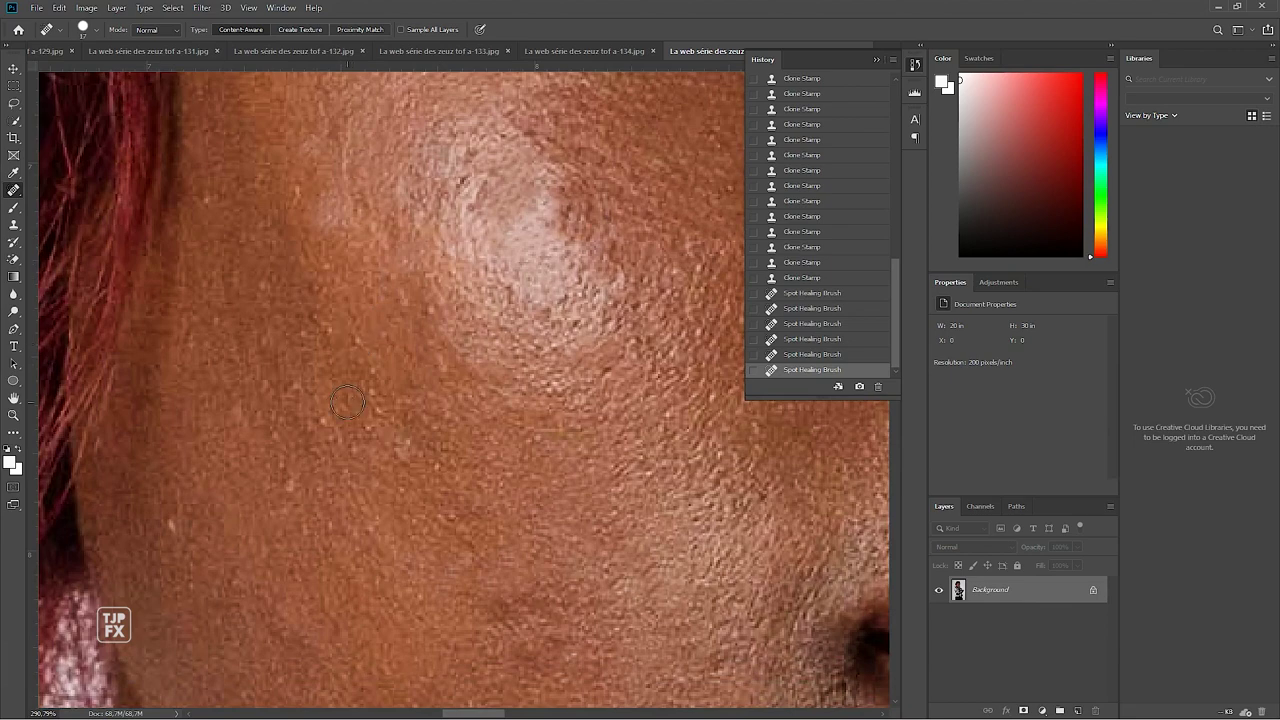
Heal the streaks and rows of bumps across the middle and lower cheek
drag(324, 426, 380, 445)
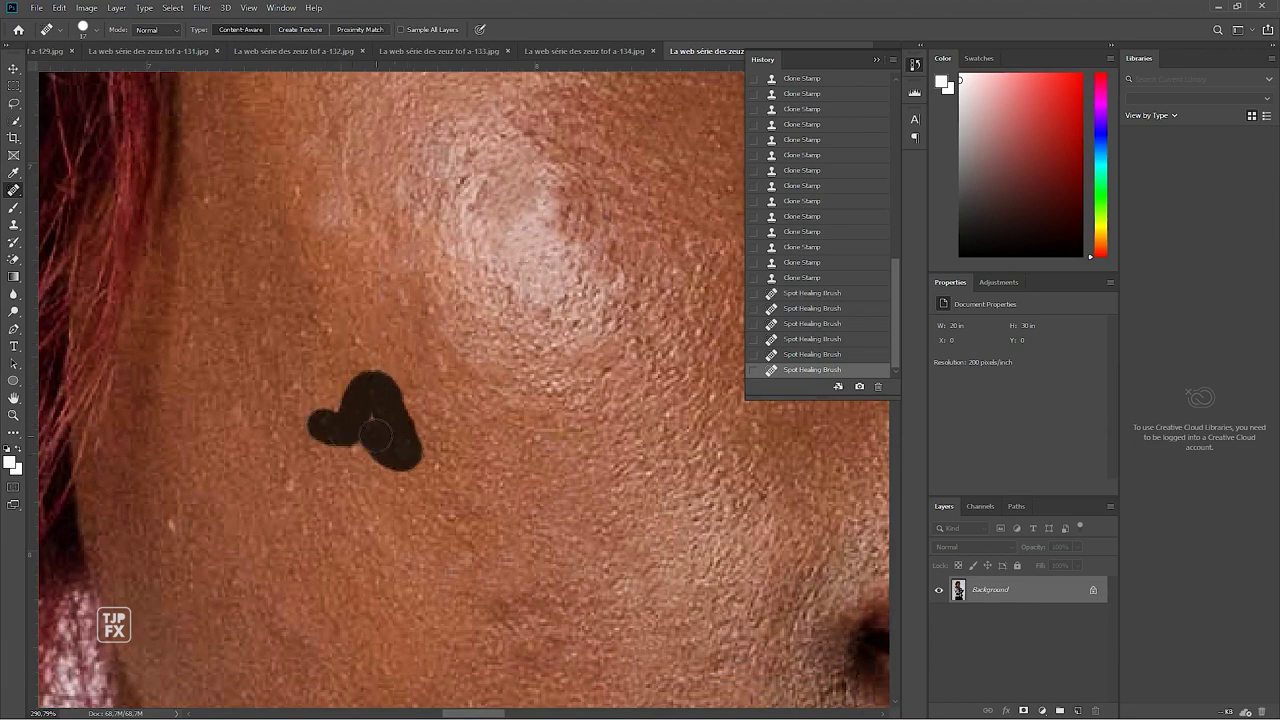
click(266, 387)
drag(330, 322, 268, 350)
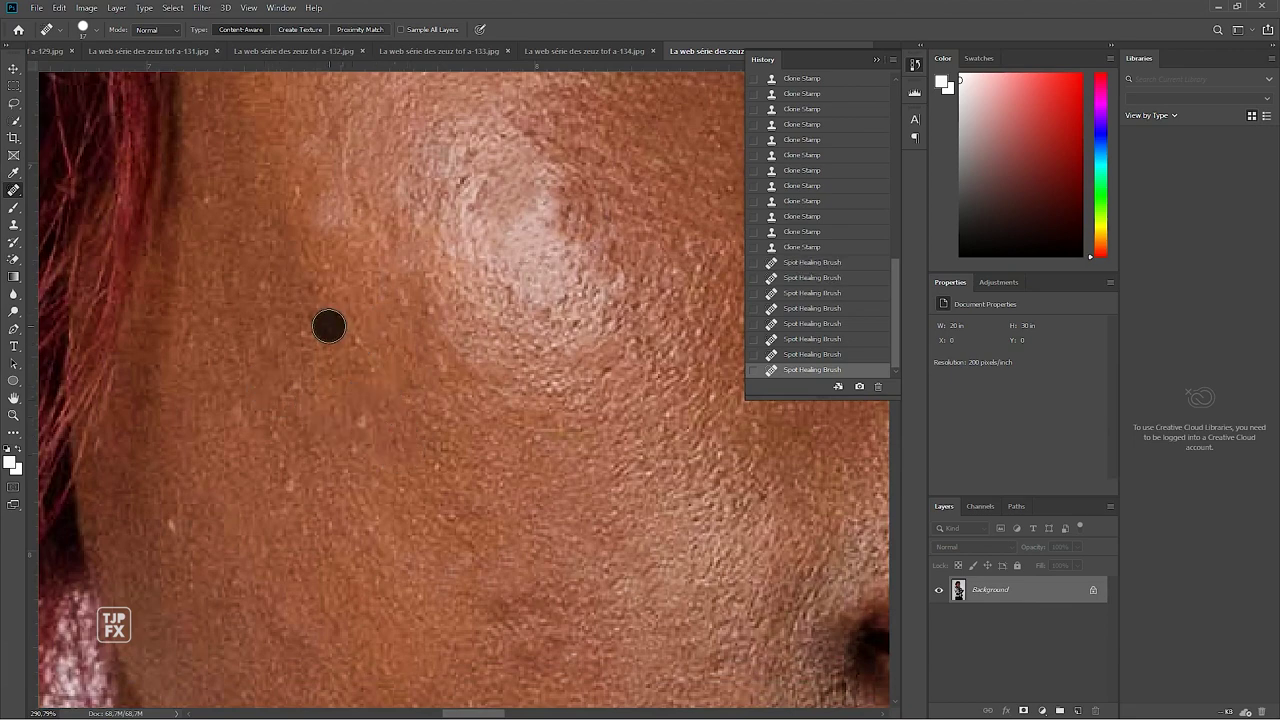
drag(274, 283, 320, 289)
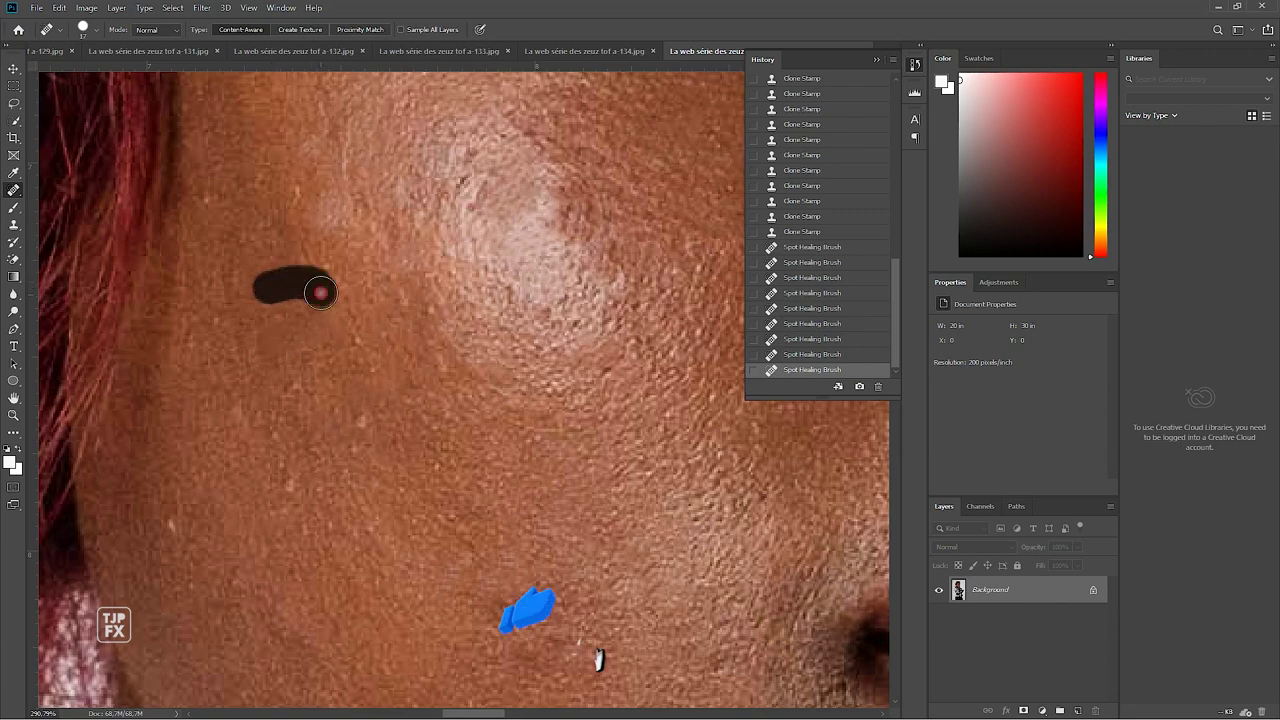
click(327, 265)
drag(398, 276, 343, 347)
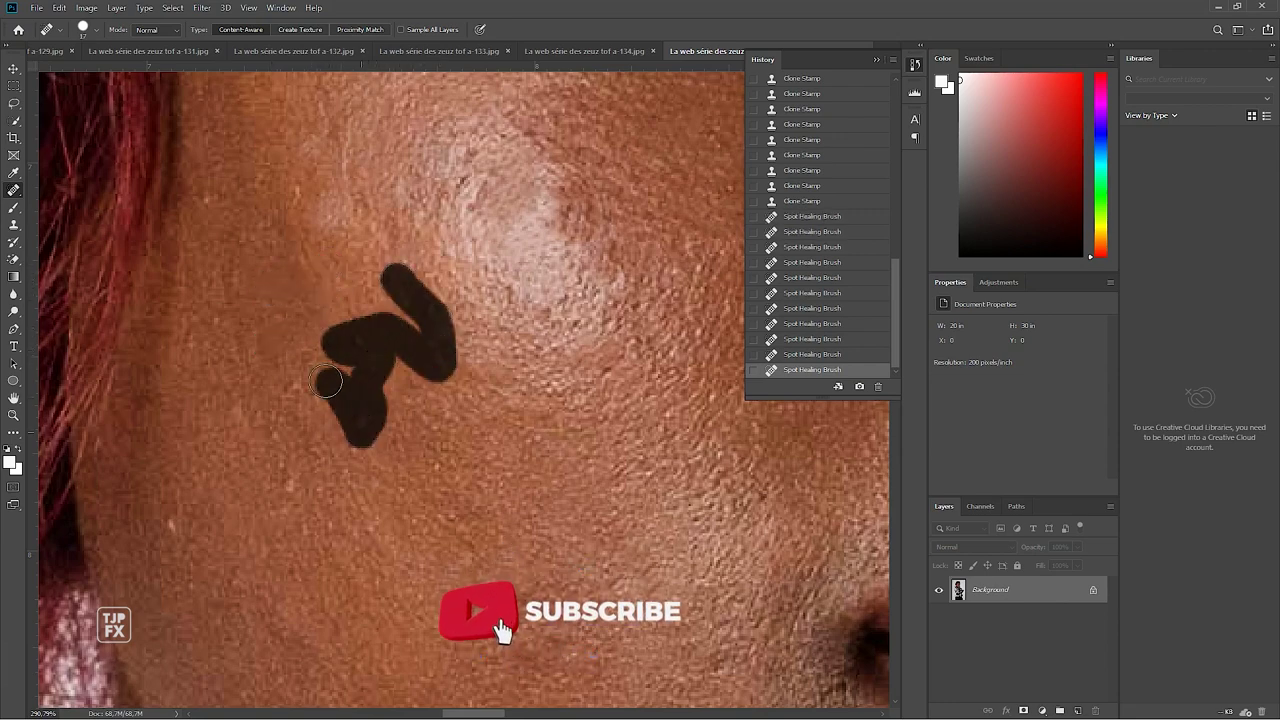
drag(343, 347, 300, 410)
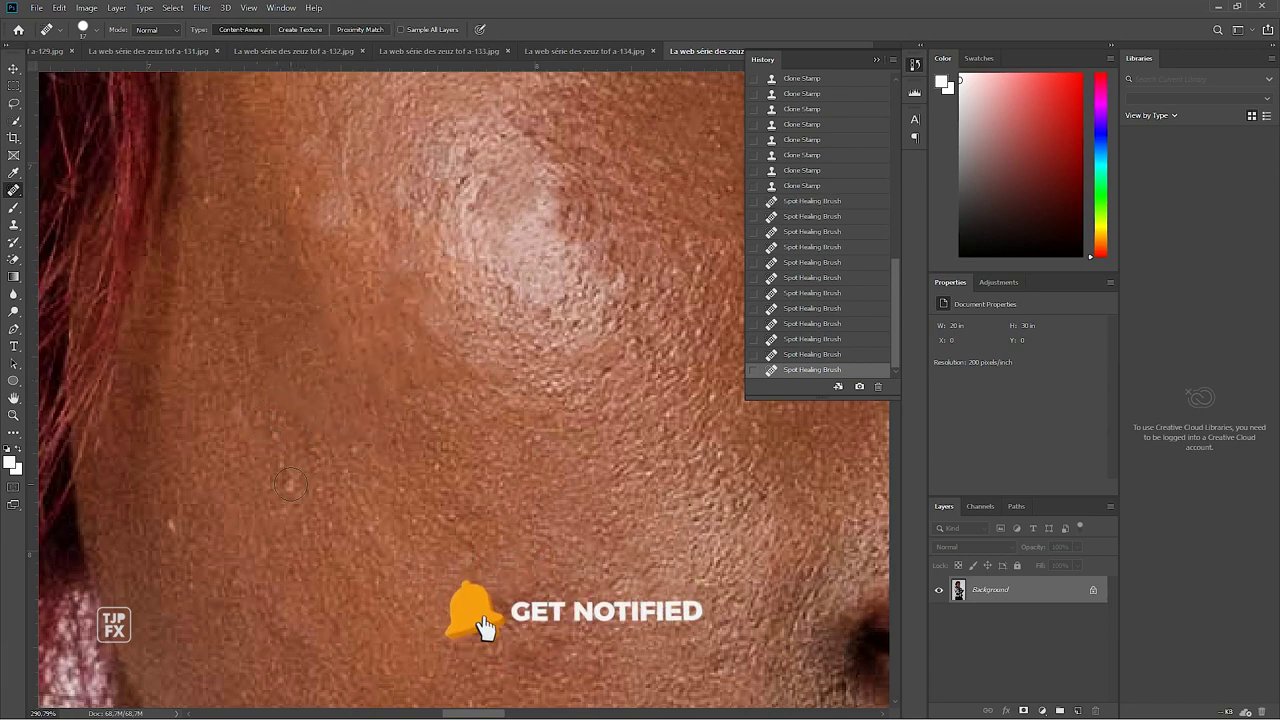
Heal the remaining spots on the lower cheek and near the jaw by the hair
drag(290, 495, 263, 426)
click(180, 530)
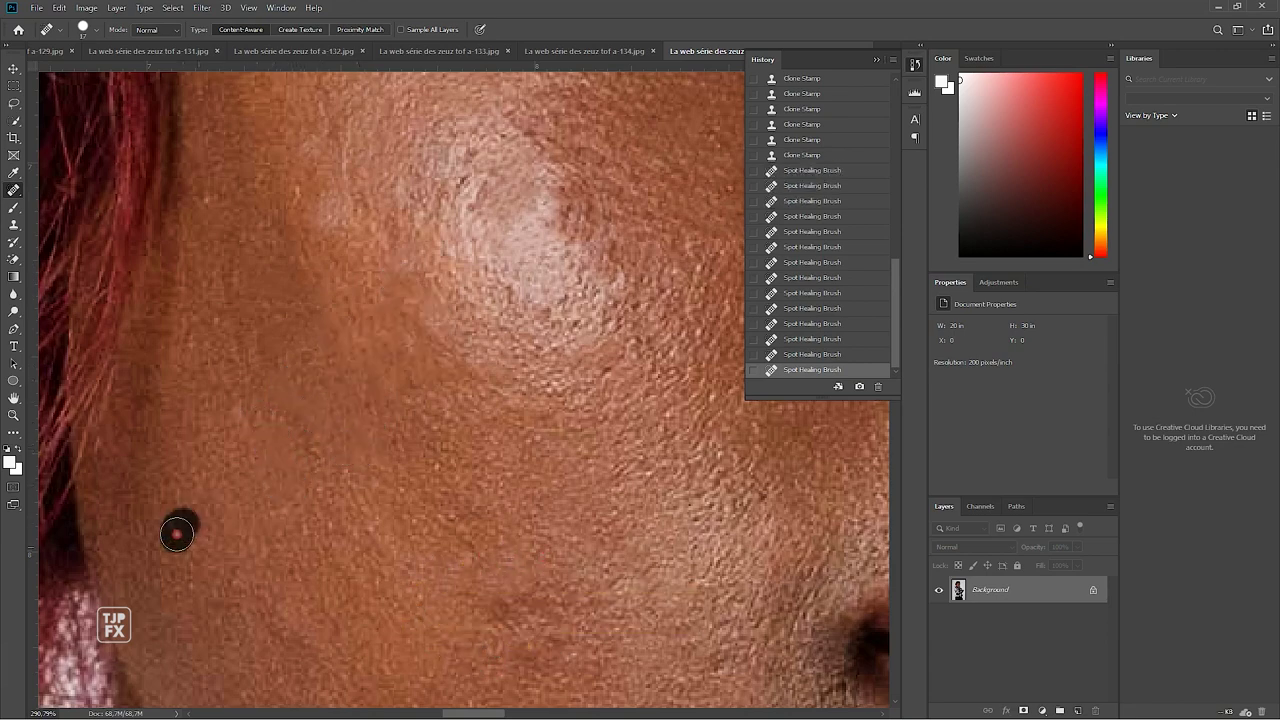
click(324, 527)
drag(449, 520, 405, 524)
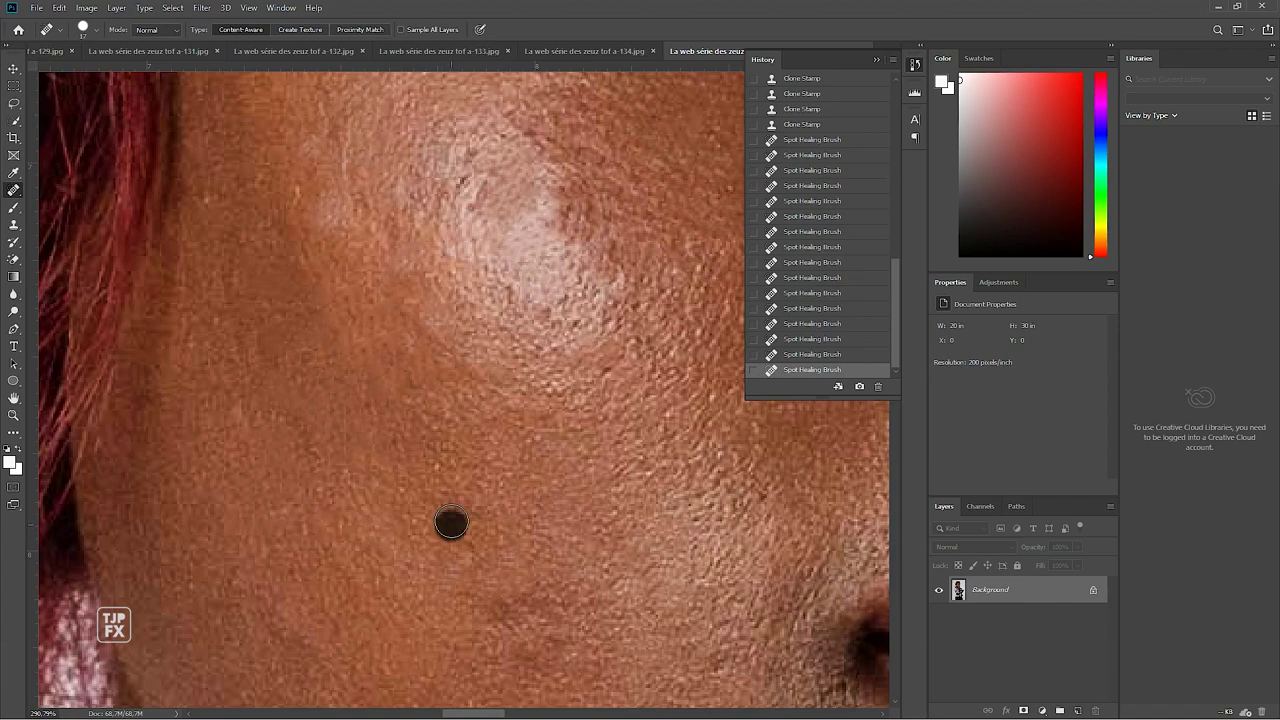
click(472, 565)
Heal the upper-cheek bumps around the light patch, then view the whole portrait
mouse_move(506, 450)
mouse_down()
mouse_move(428, 451)
mouse_move(296, 529)
mouse_up()
mouse_move(260, 261)
mouse_down()
mouse_move(205, 288)
mouse_move(214, 251)
mouse_up()
click(154, 307)
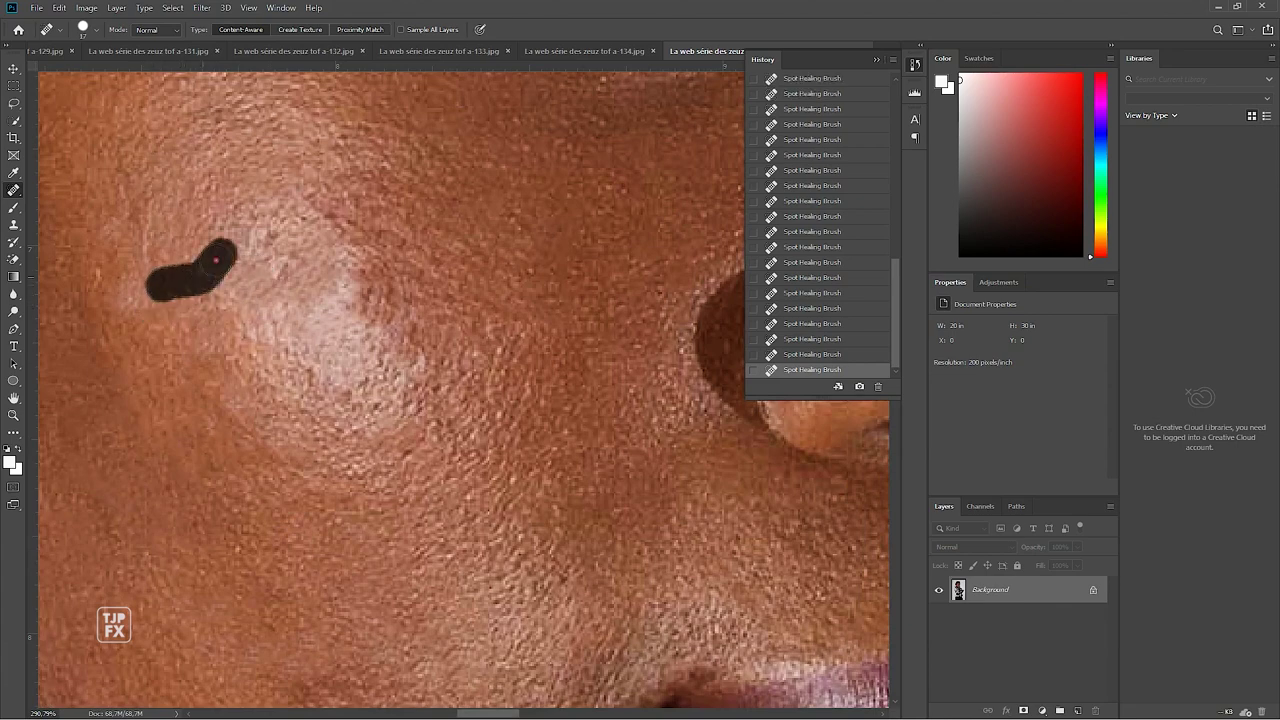
drag(288, 224, 245, 229)
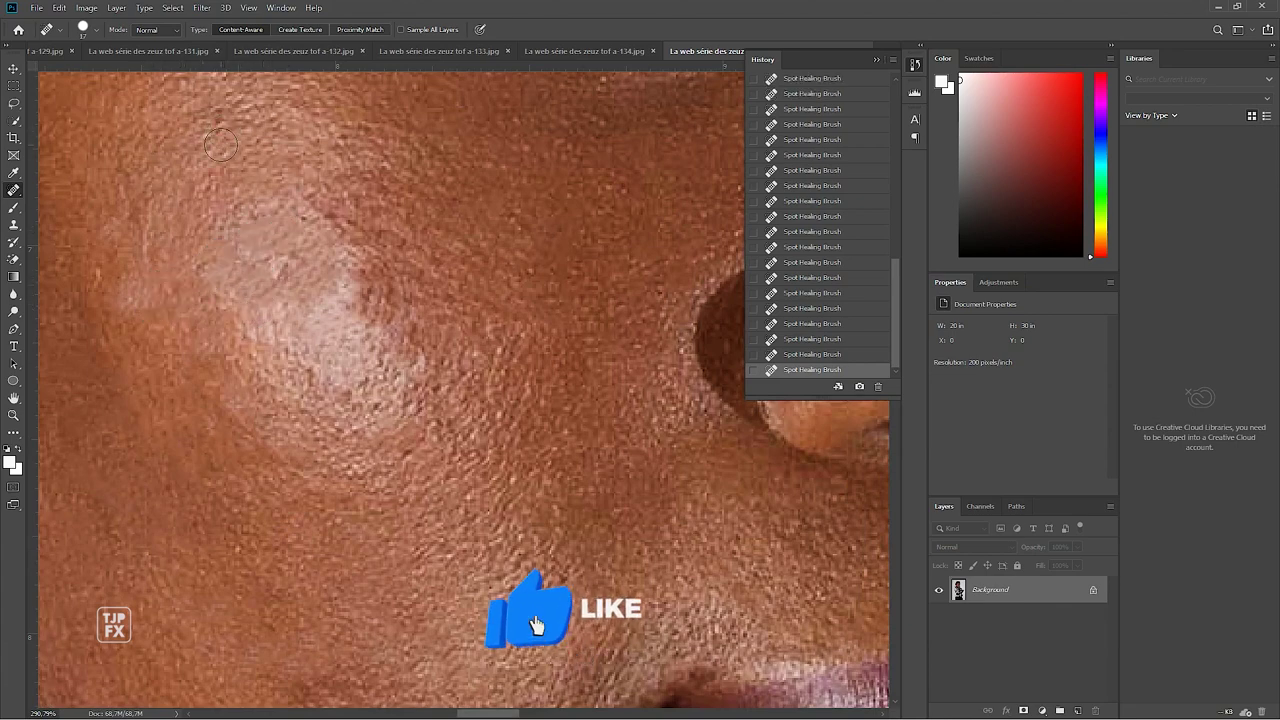
drag(225, 150, 218, 200)
drag(311, 212, 246, 210)
click(331, 223)
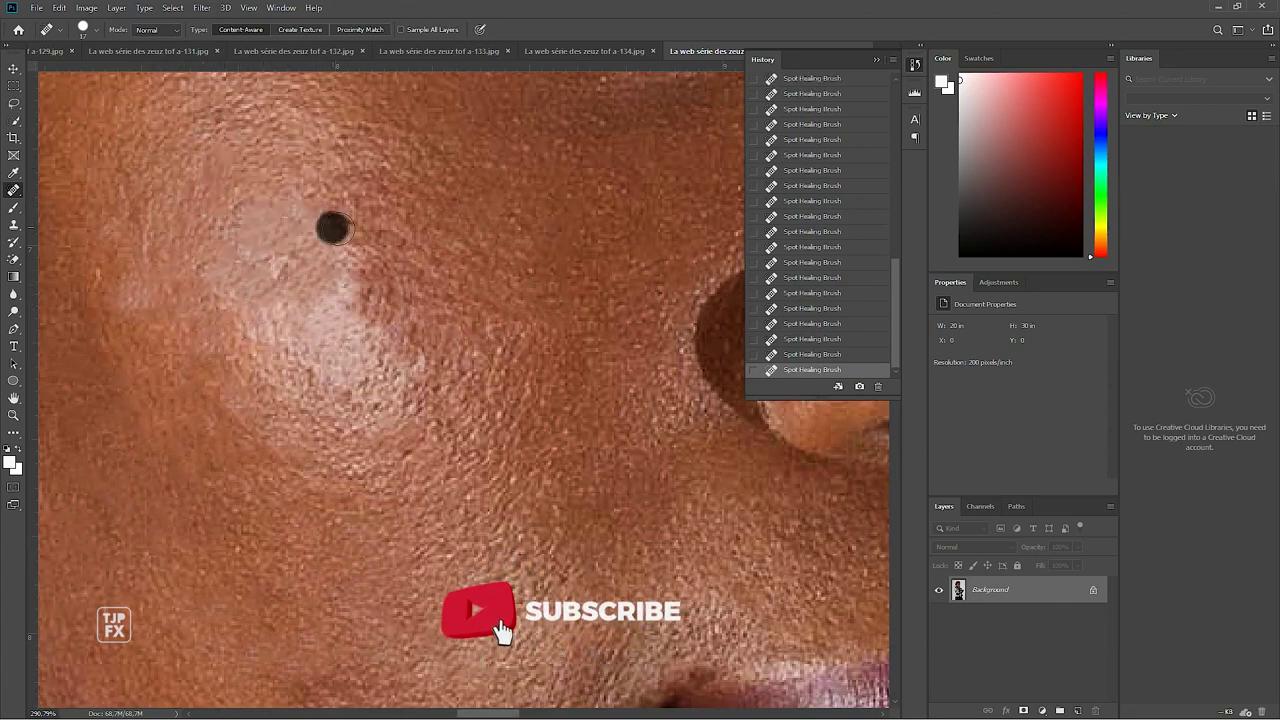
click(347, 198)
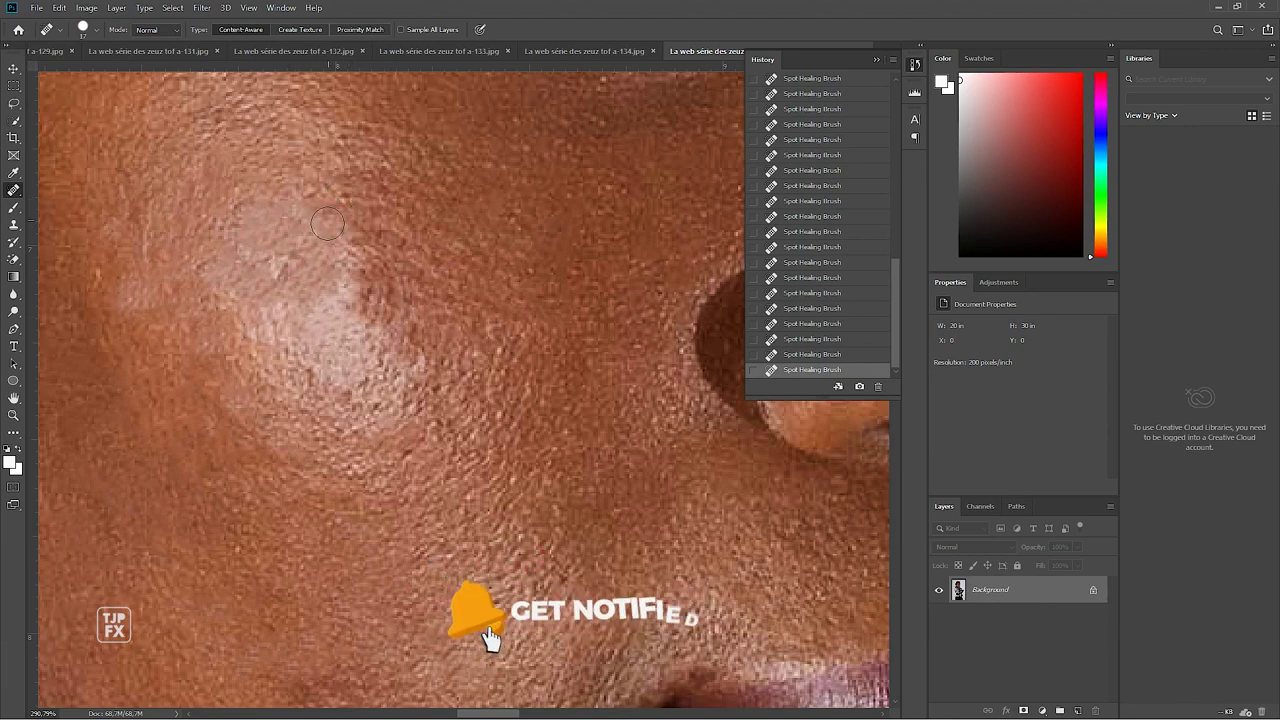
click(340, 196)
mouse_move(503, 358)
mouse_down()
mouse_move(372, 368)
mouse_move(485, 388)
mouse_up()
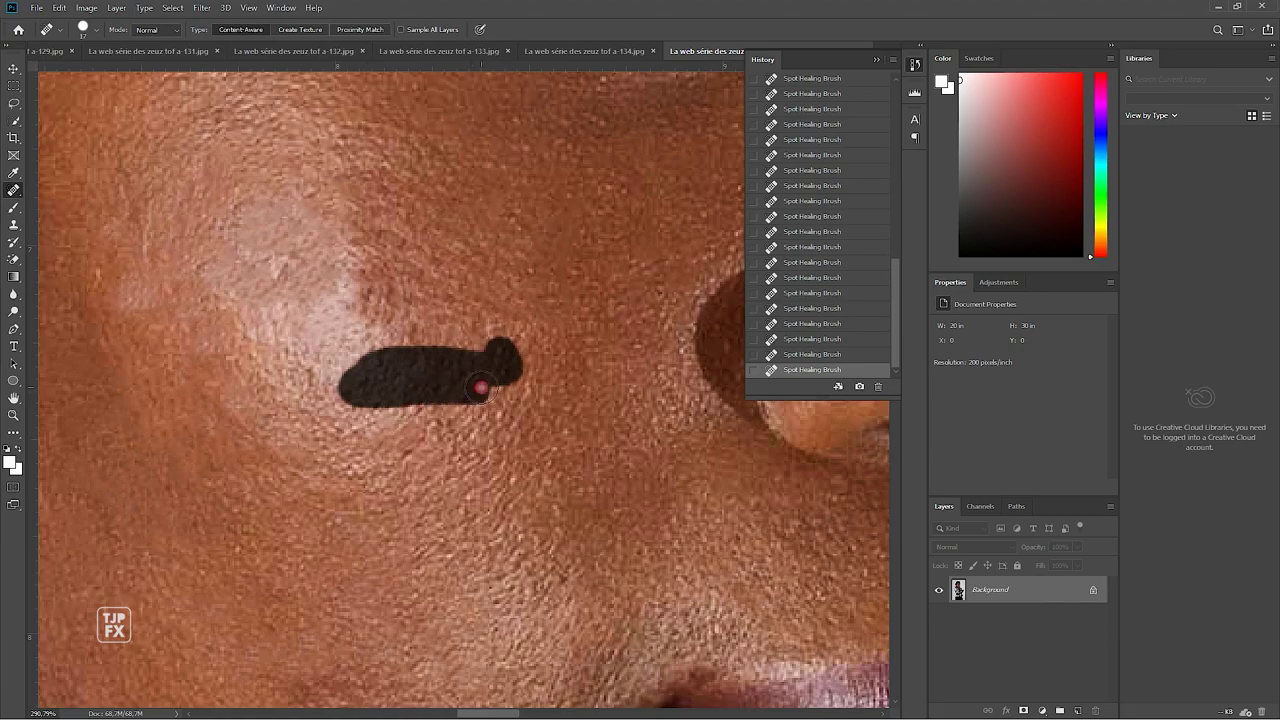
key(ctrl+0)
scroll(489, 386, up, 5)
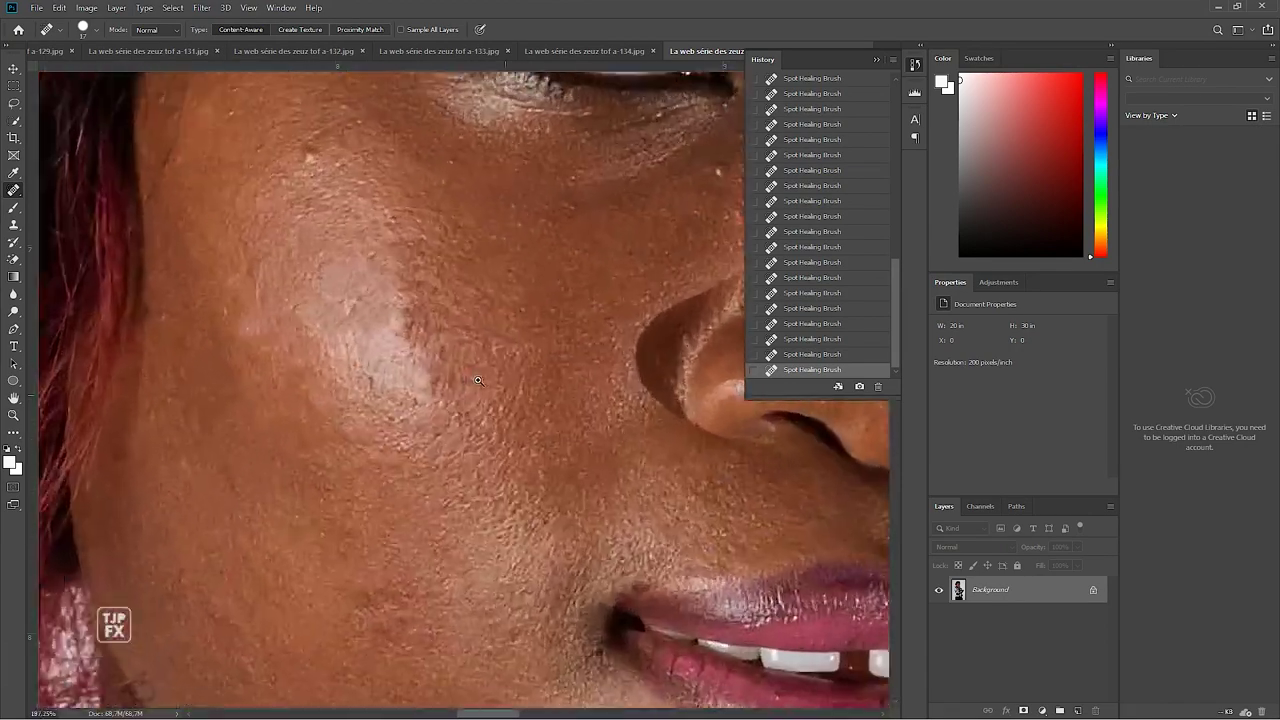
Lasso the light cheek patch, content-aware fill it and deselect
key(l)
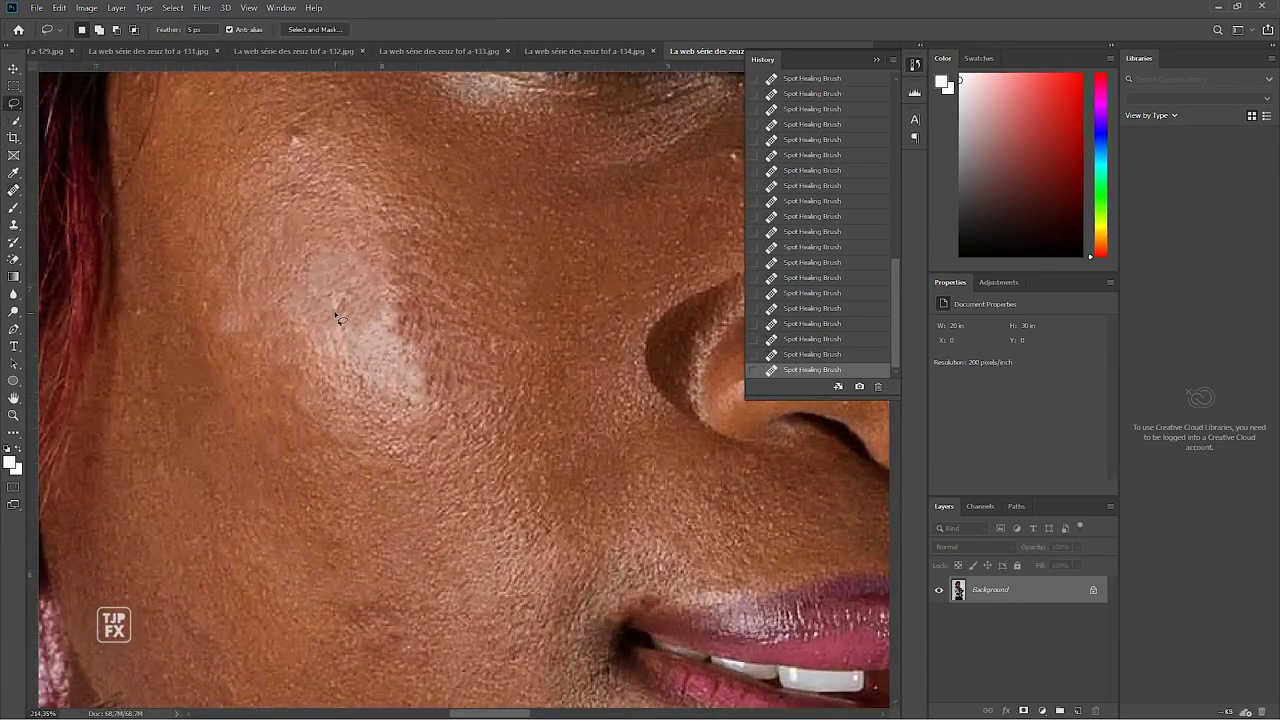
drag(488, 414, 407, 437)
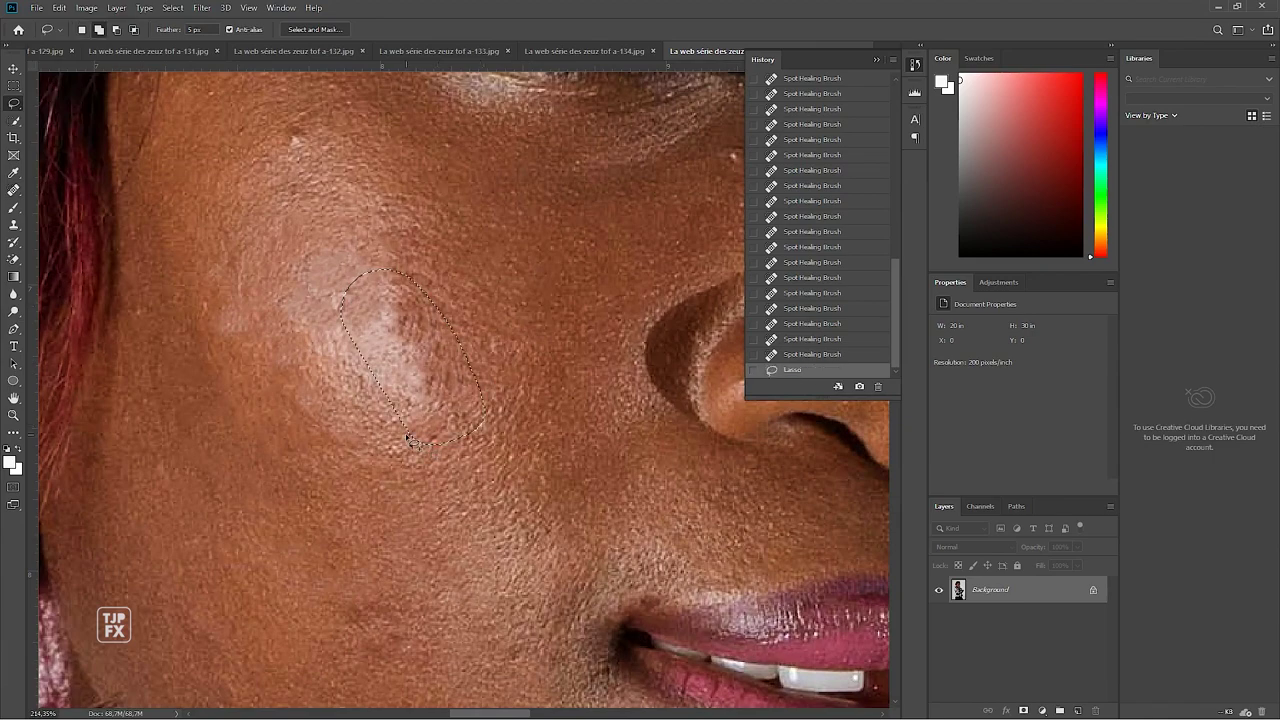
key(shift+F5)
key(Return)
key(ctrl+d)
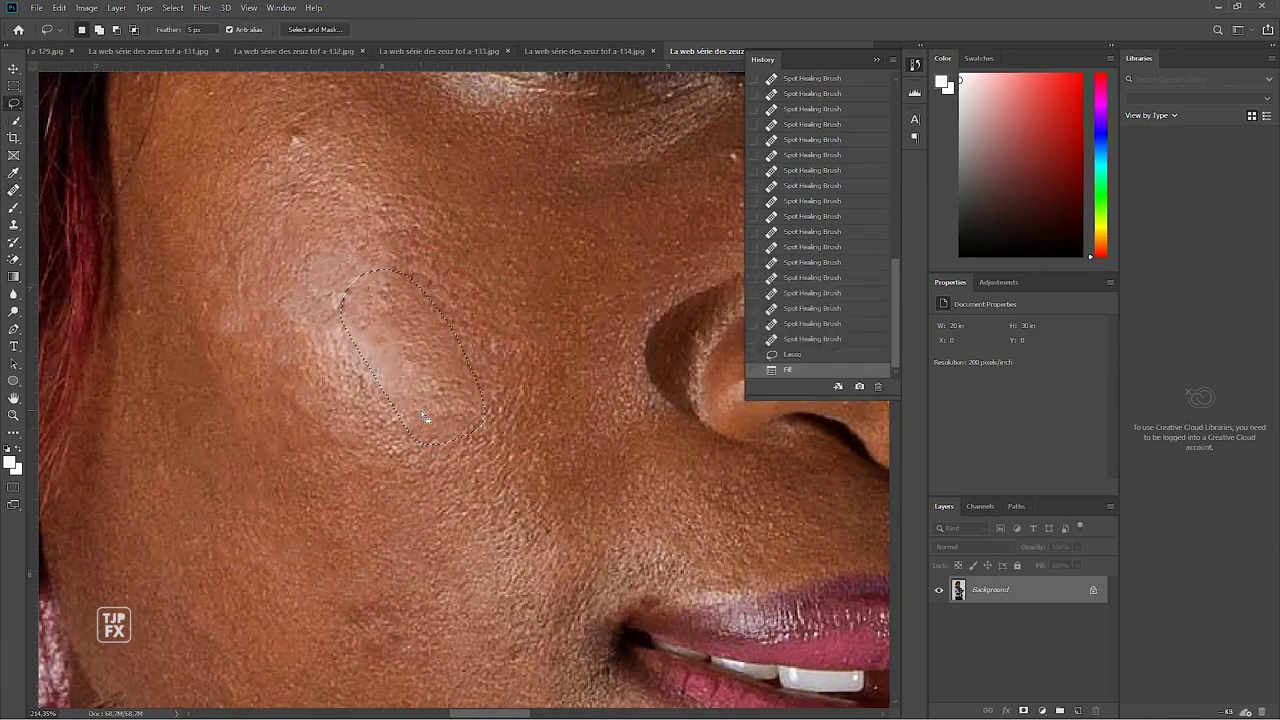
scroll(478, 390, down, 5)
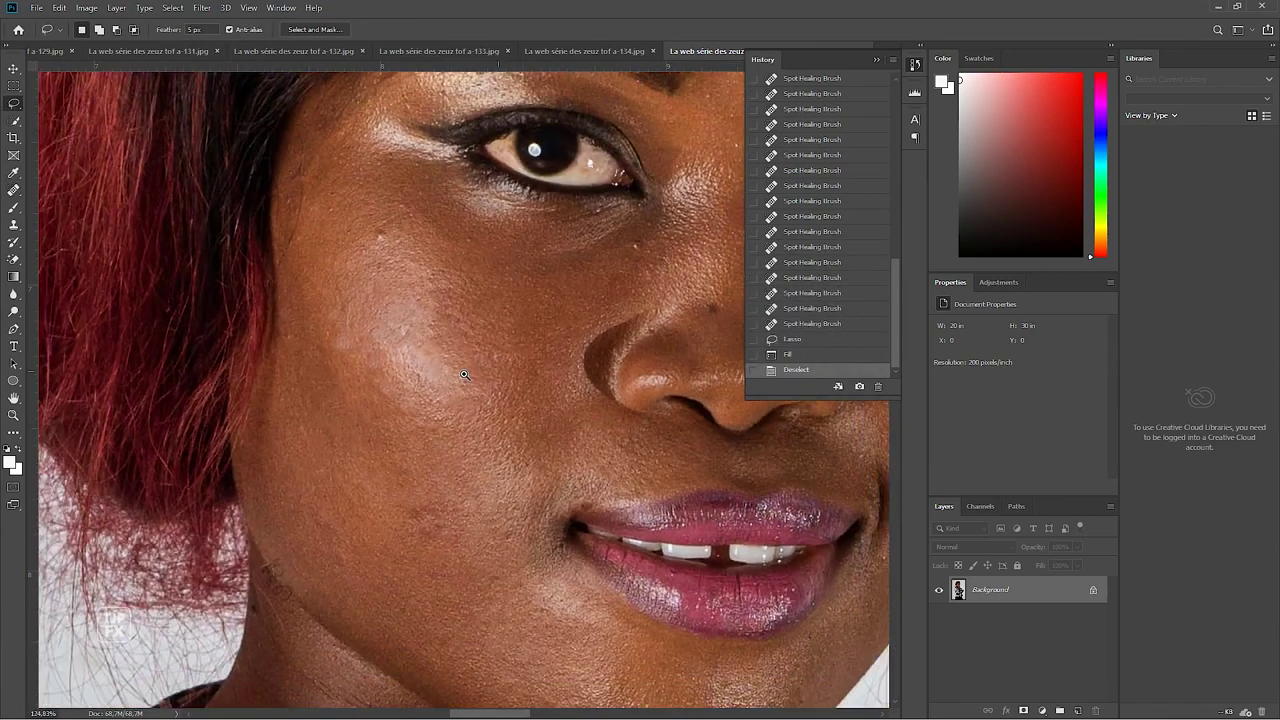
scroll(501, 364, up, 6)
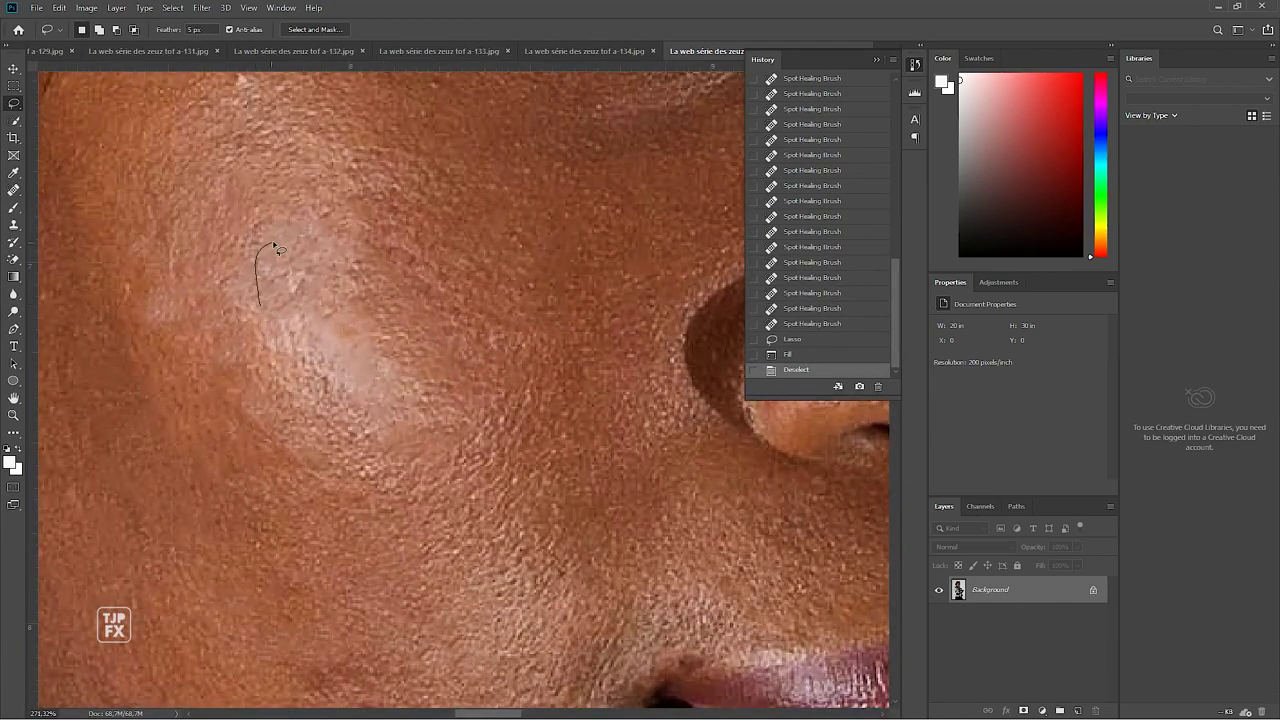
Content-aware fill the larger pale area on the cheek and deselect
drag(196, 409, 208, 385)
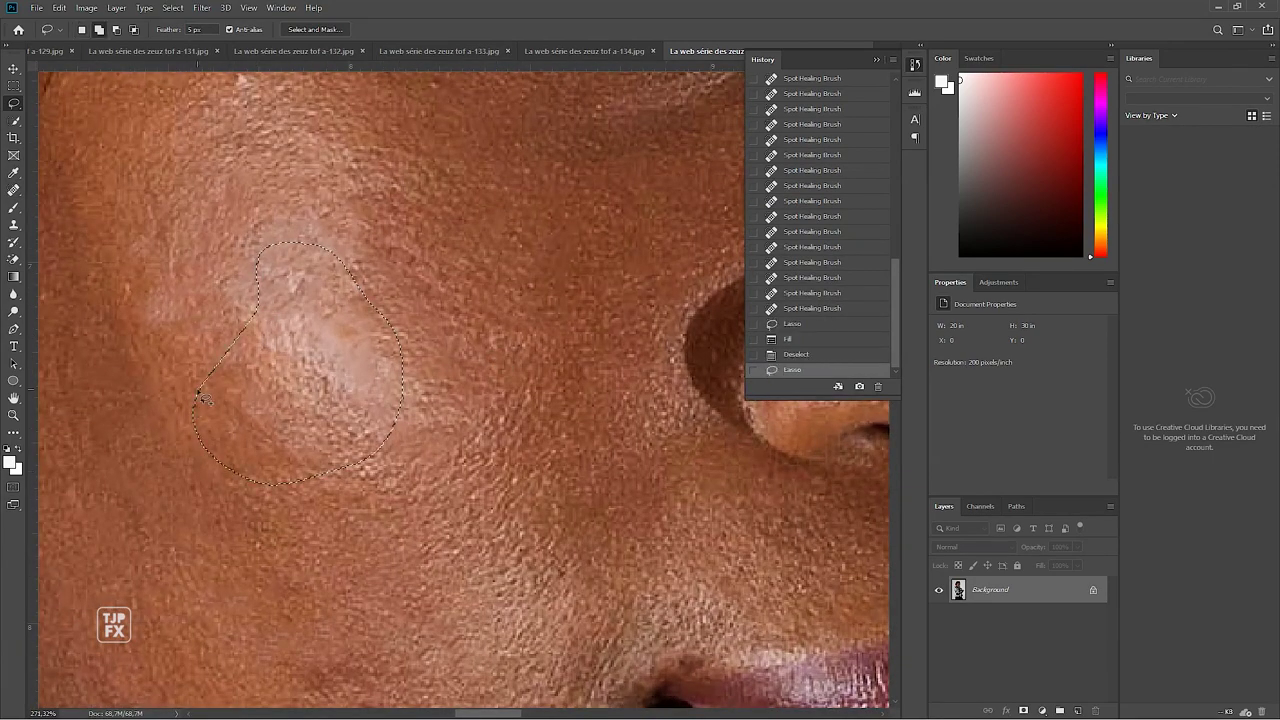
key(shift+F5)
key(Return)
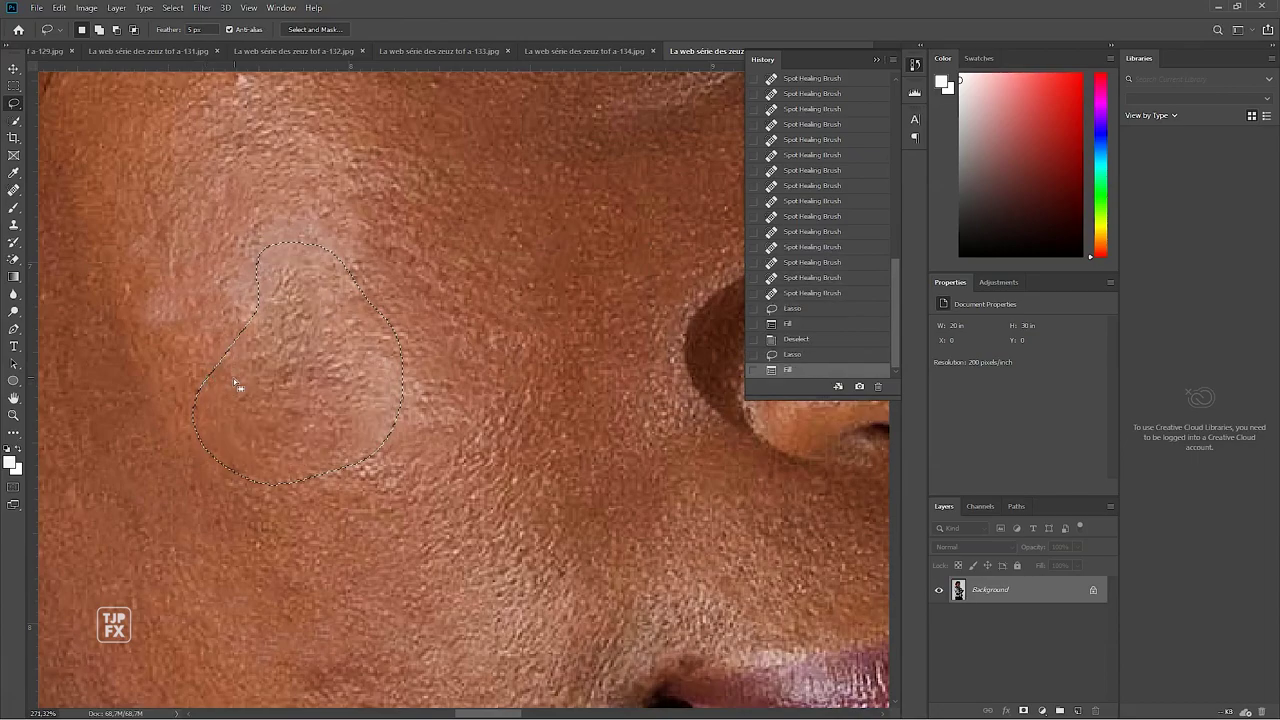
key(ctrl+d)
scroll(354, 356, down, 3)
scroll(354, 356, down, 2)
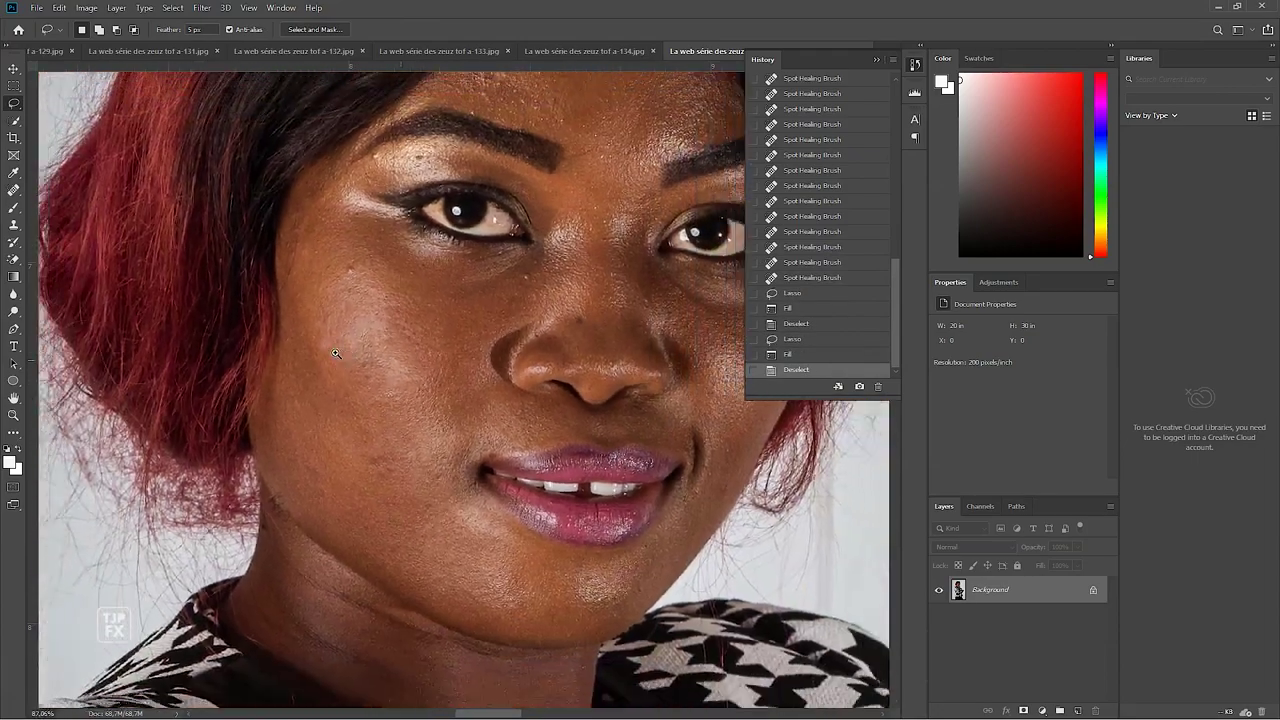
scroll(351, 350, up, 2)
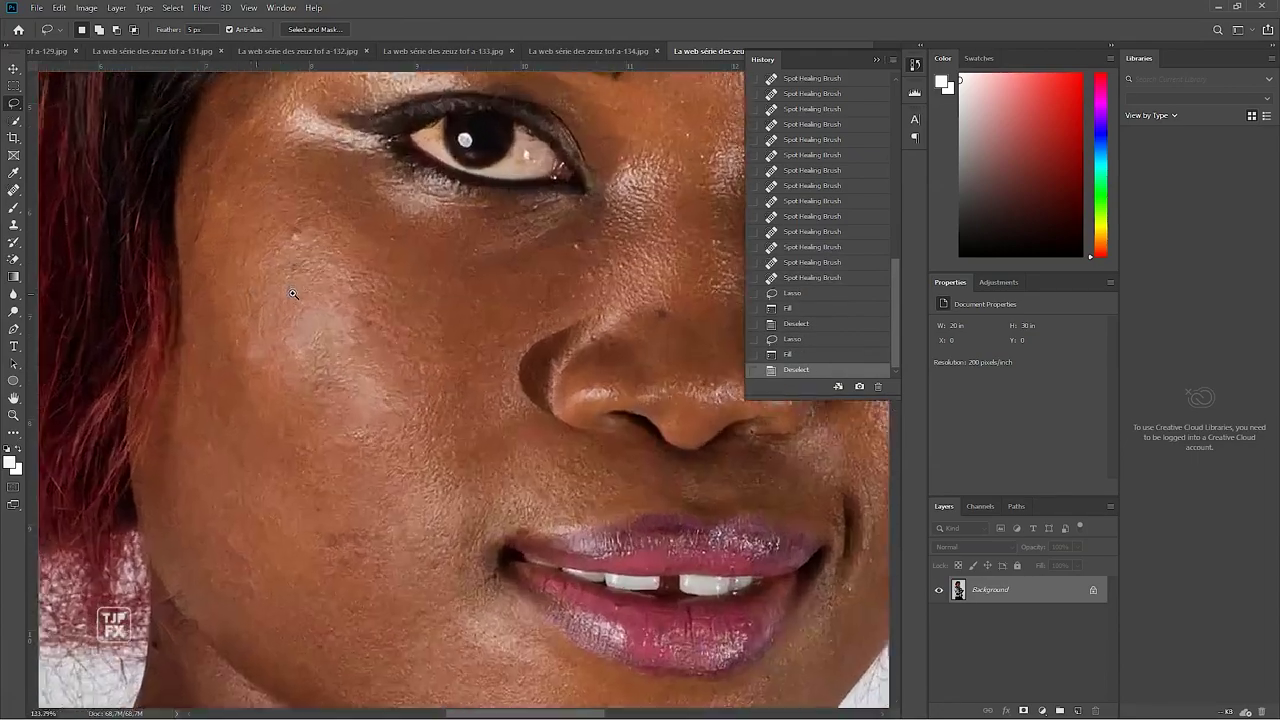
scroll(309, 290, up, 2)
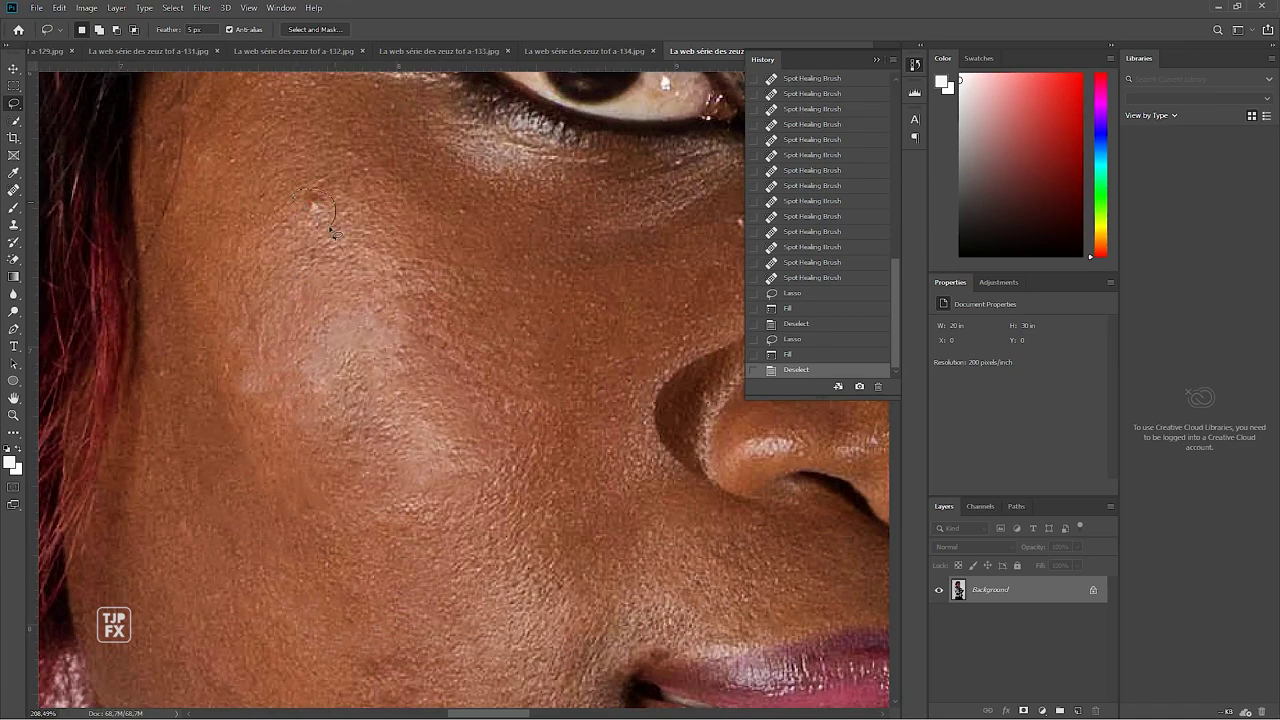
Select three small spots below the eye, fill them with surrounding skin, and deselect
drag(333, 232, 305, 237)
drag(466, 233, 446, 202)
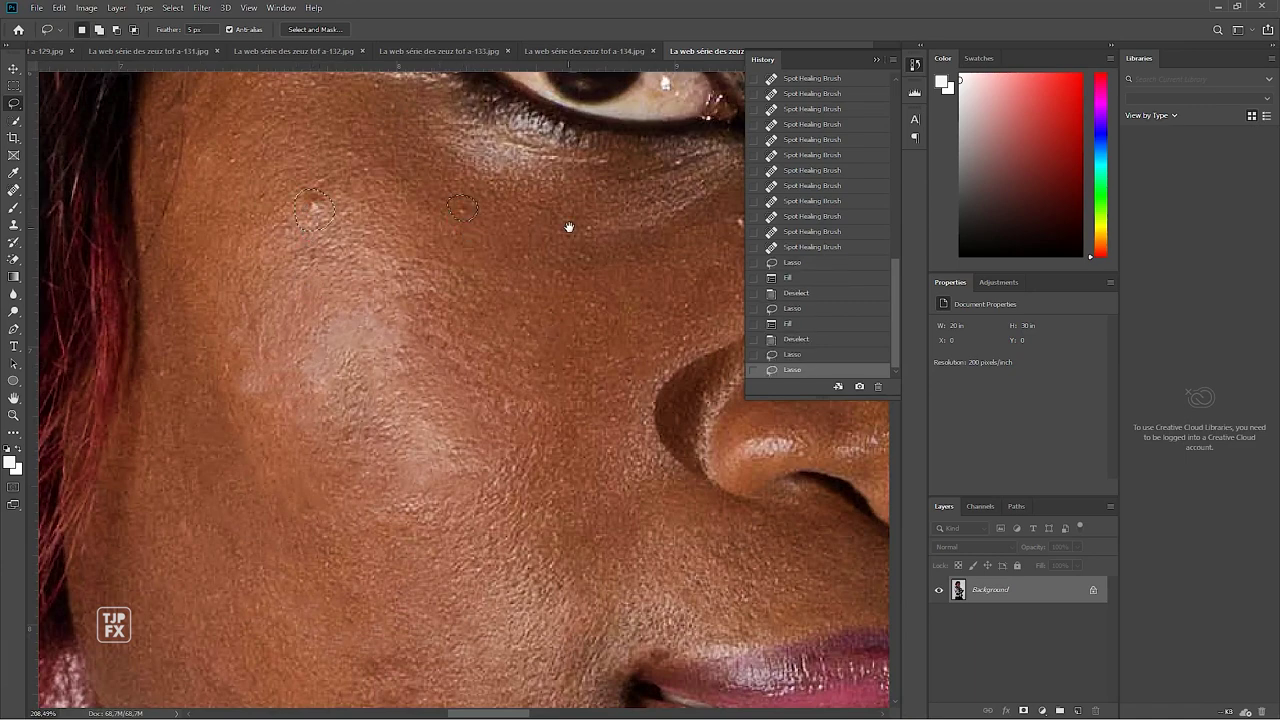
drag(538, 238, 453, 265)
drag(678, 240, 643, 260)
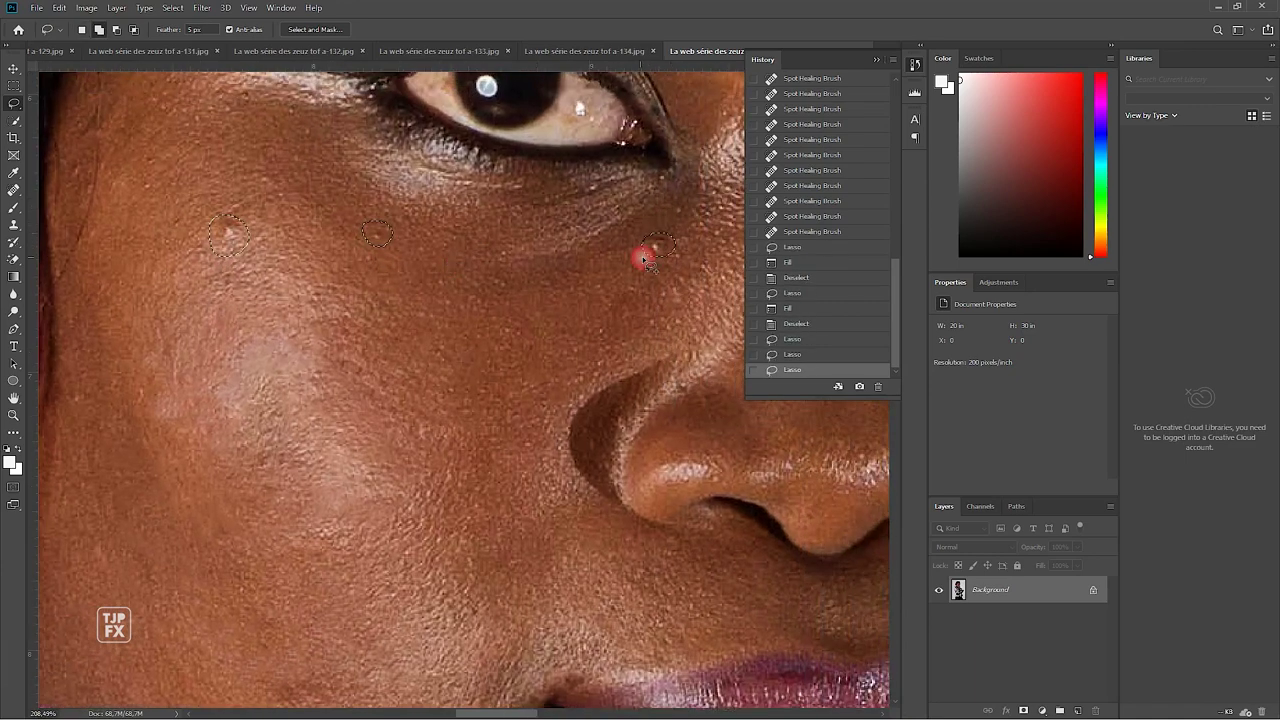
key(shift+BackSpace)
key(Return)
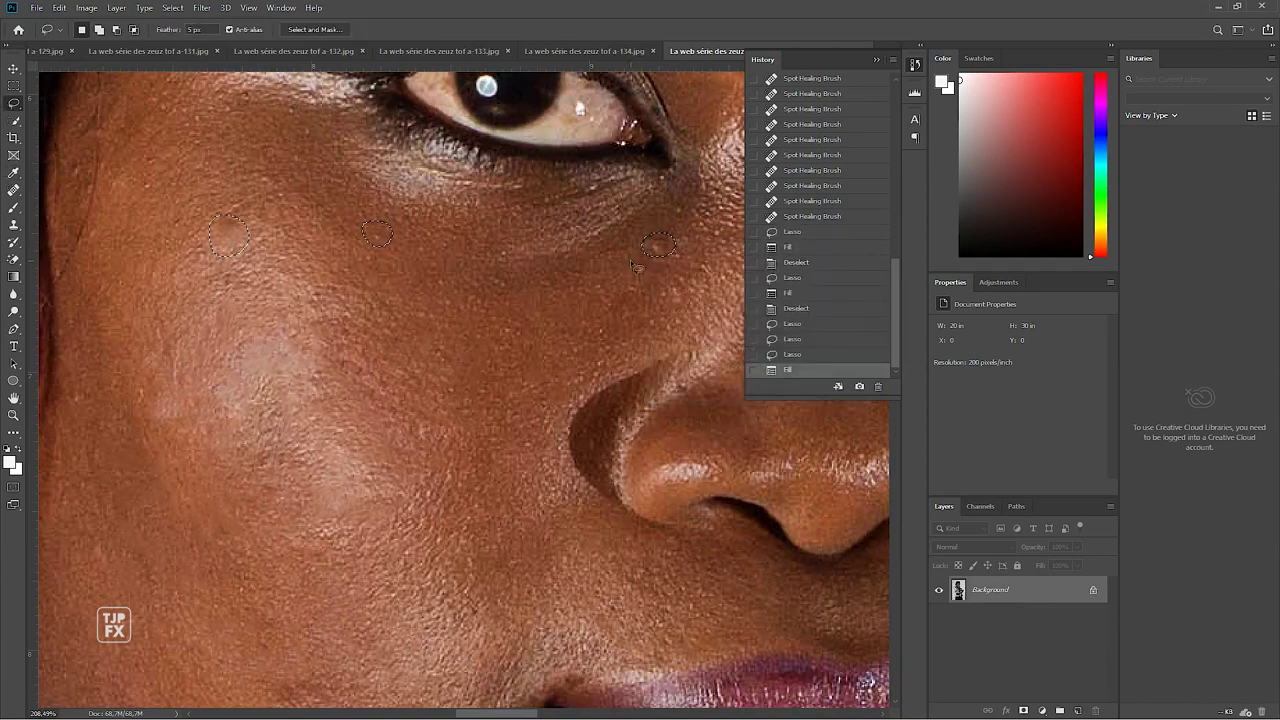
key(ctrl+d)
Clone clean skin over two cheek blemishes with the Clone Stamp
key(s)
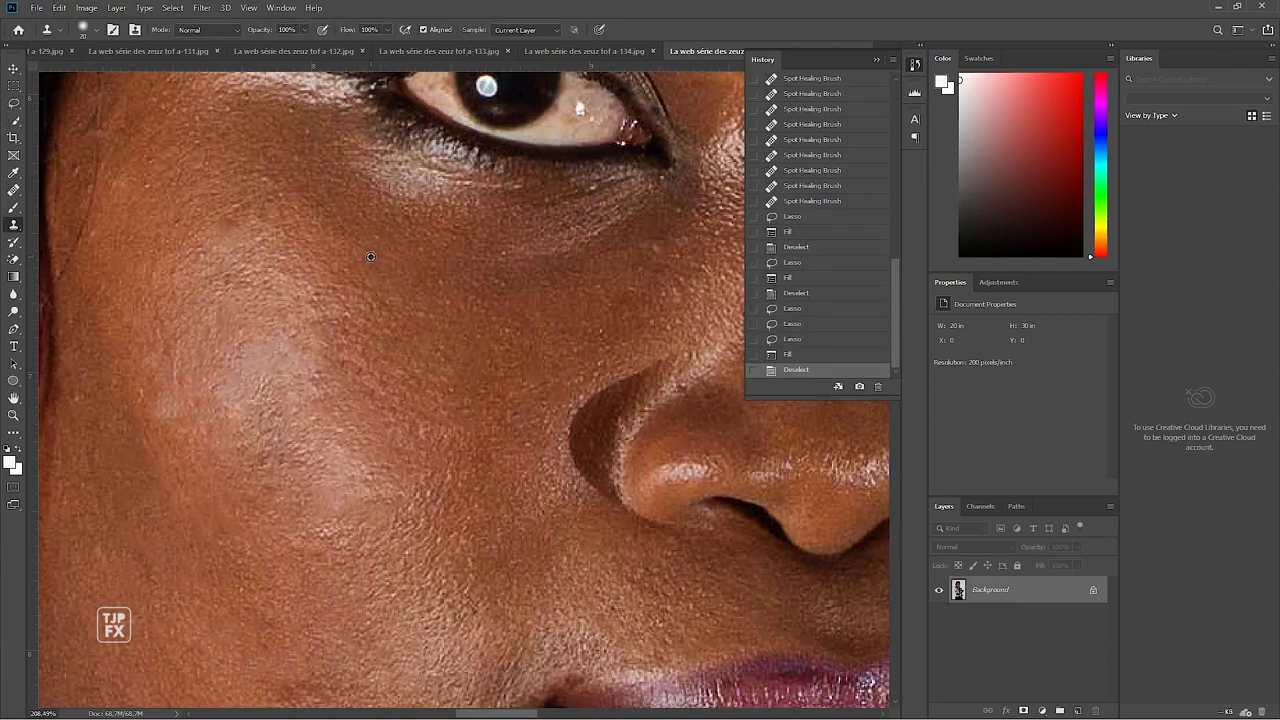
click(378, 236)
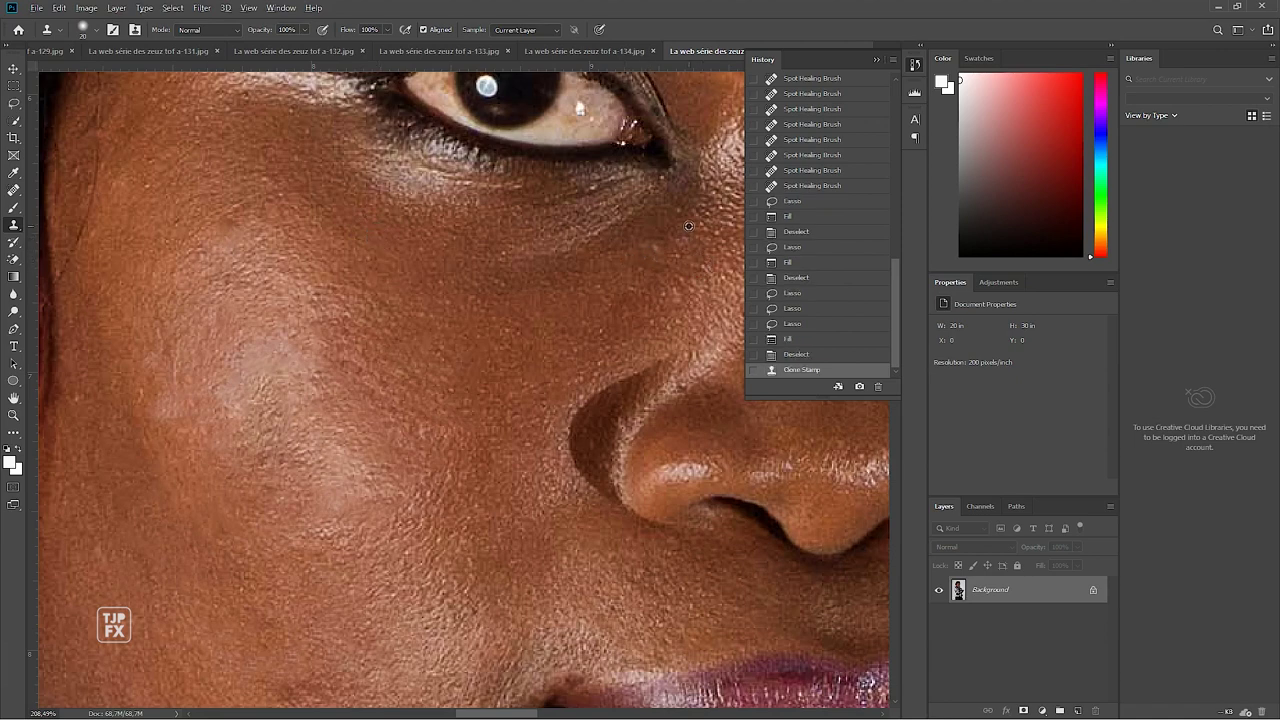
click(648, 251)
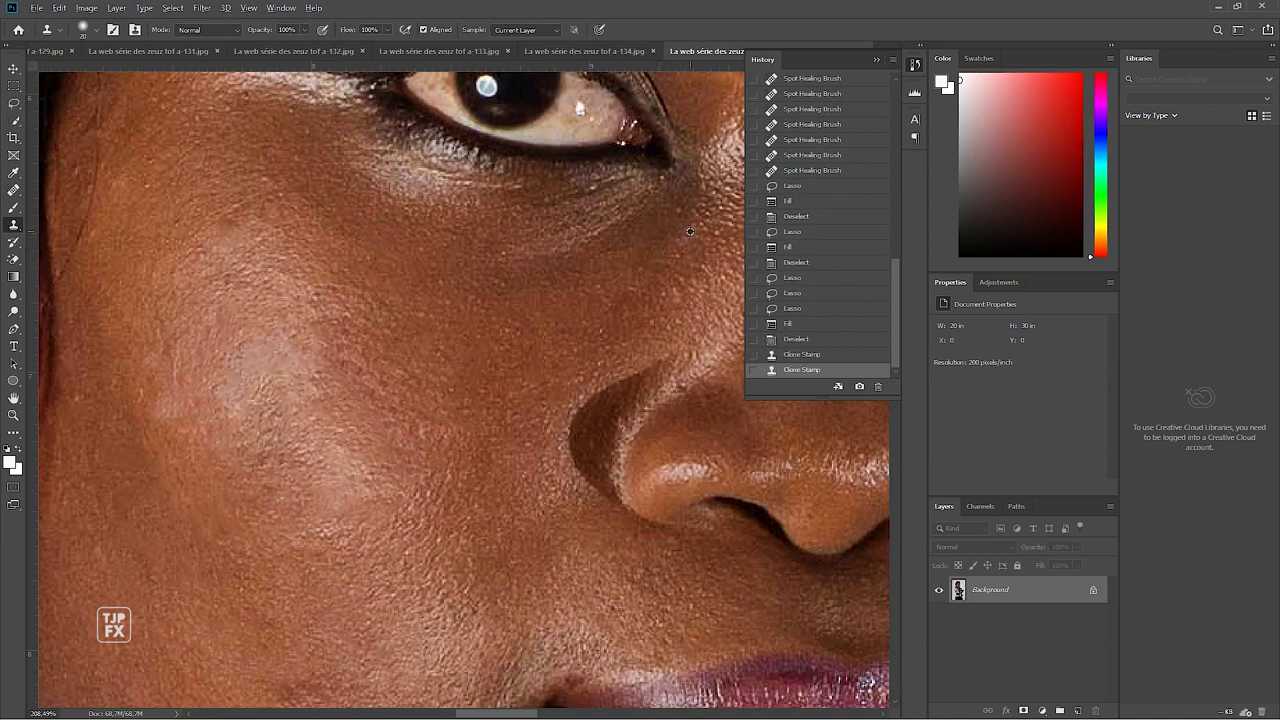
scroll(278, 265, down, 3)
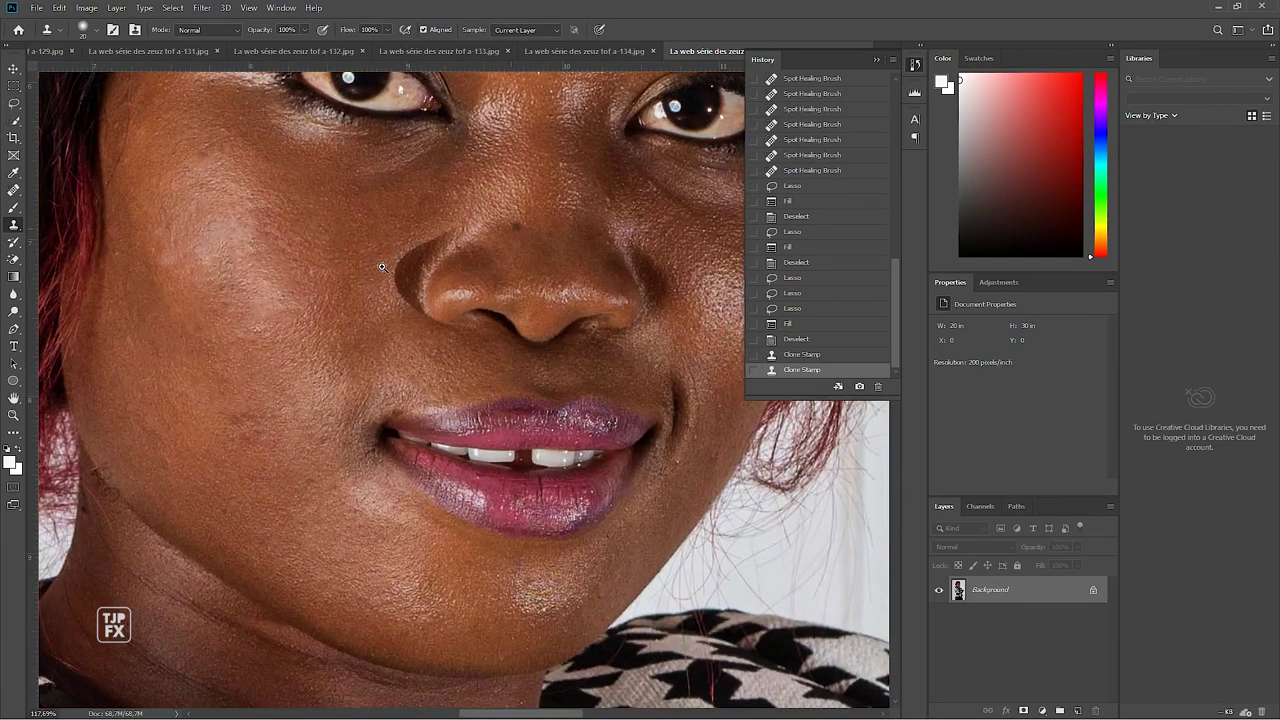
scroll(511, 235, up, 2)
scroll(497, 283, up, 2)
scroll(503, 299, up, 1)
Resize the brush and stamp out the dark spot on the nose
drag(503, 299, 503, 263)
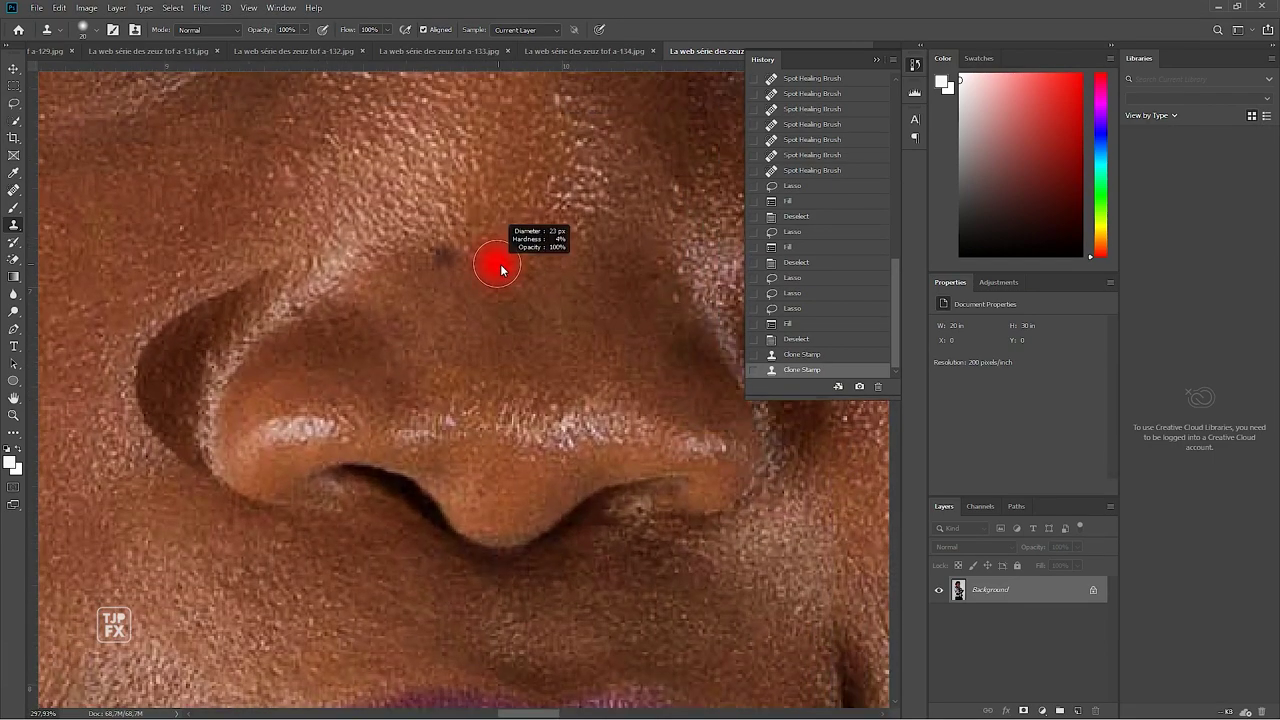
click(448, 254)
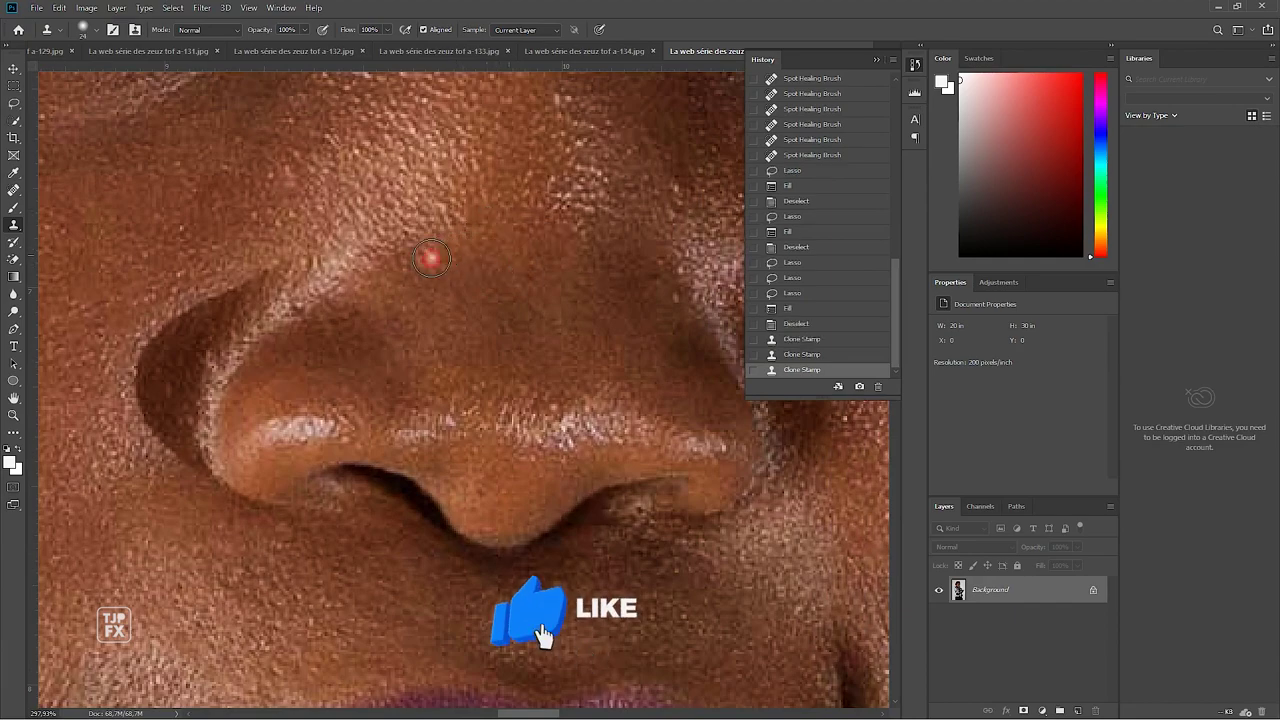
click(672, 285)
scroll(672, 285, down, 3)
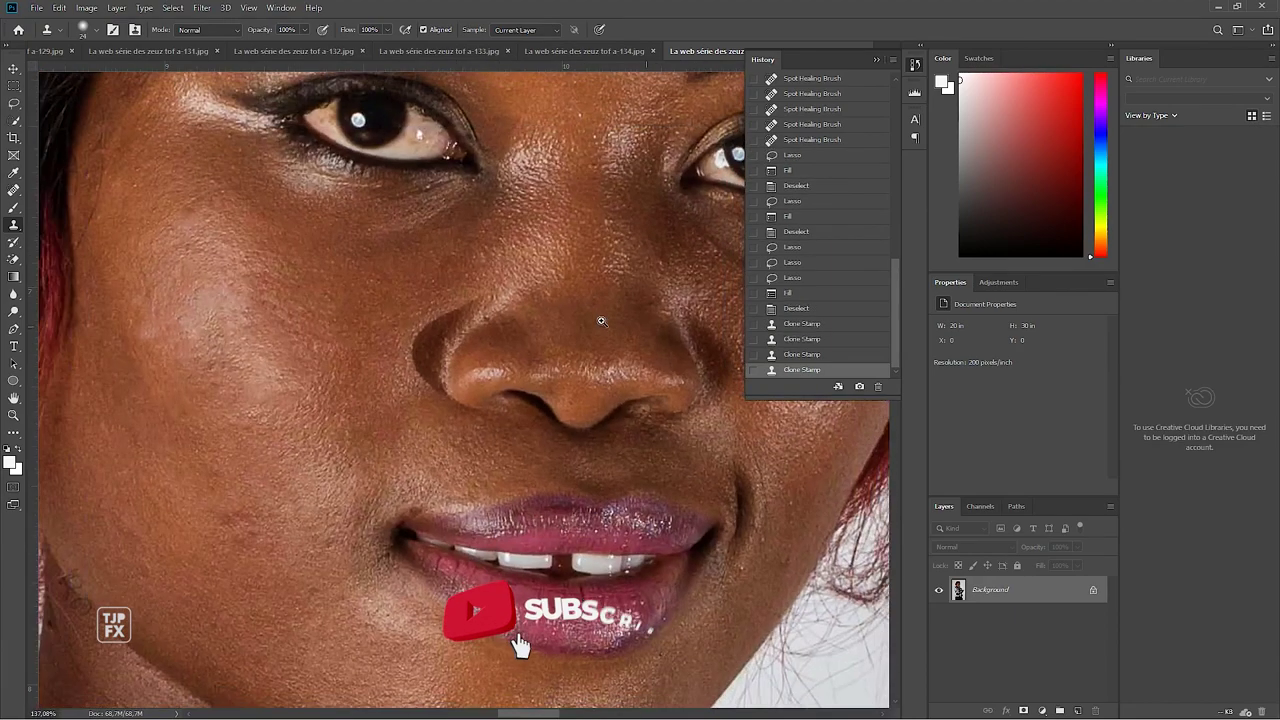
scroll(450, 270, down, 2)
scroll(300, 260, down, 3)
scroll(236, 250, up, 5)
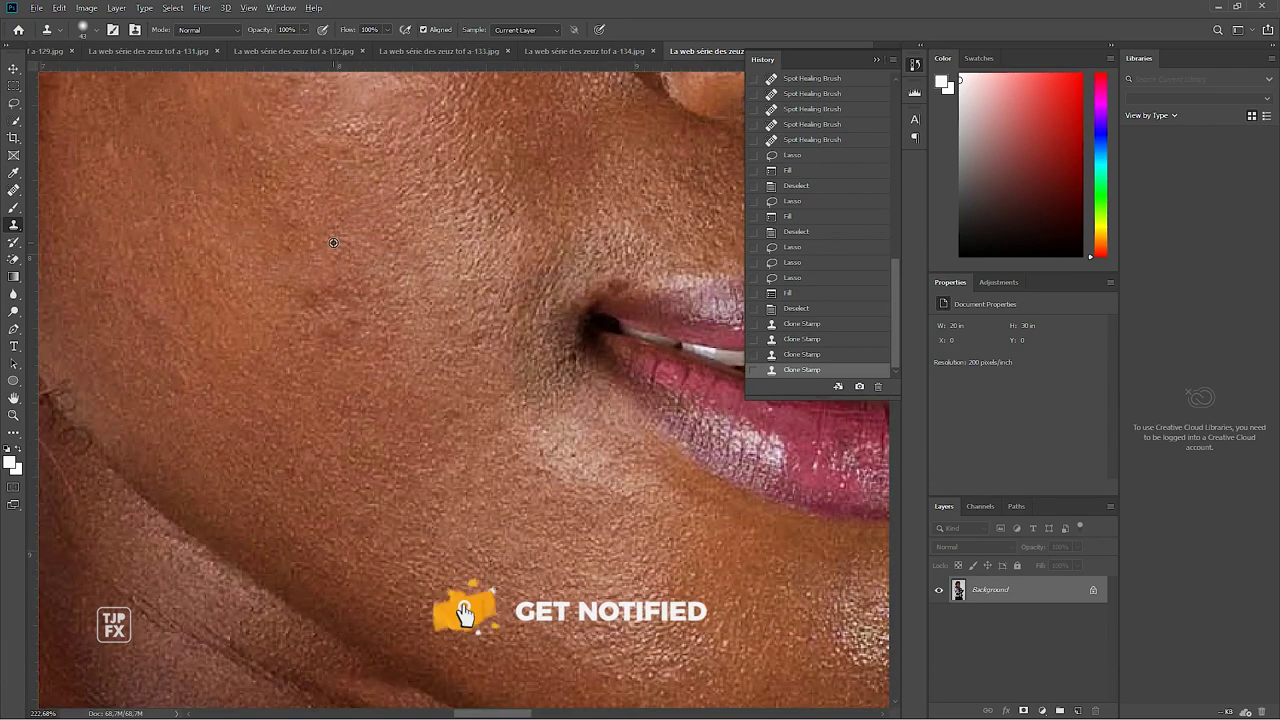
Stamp out three marks on the lower cheek
click(375, 322)
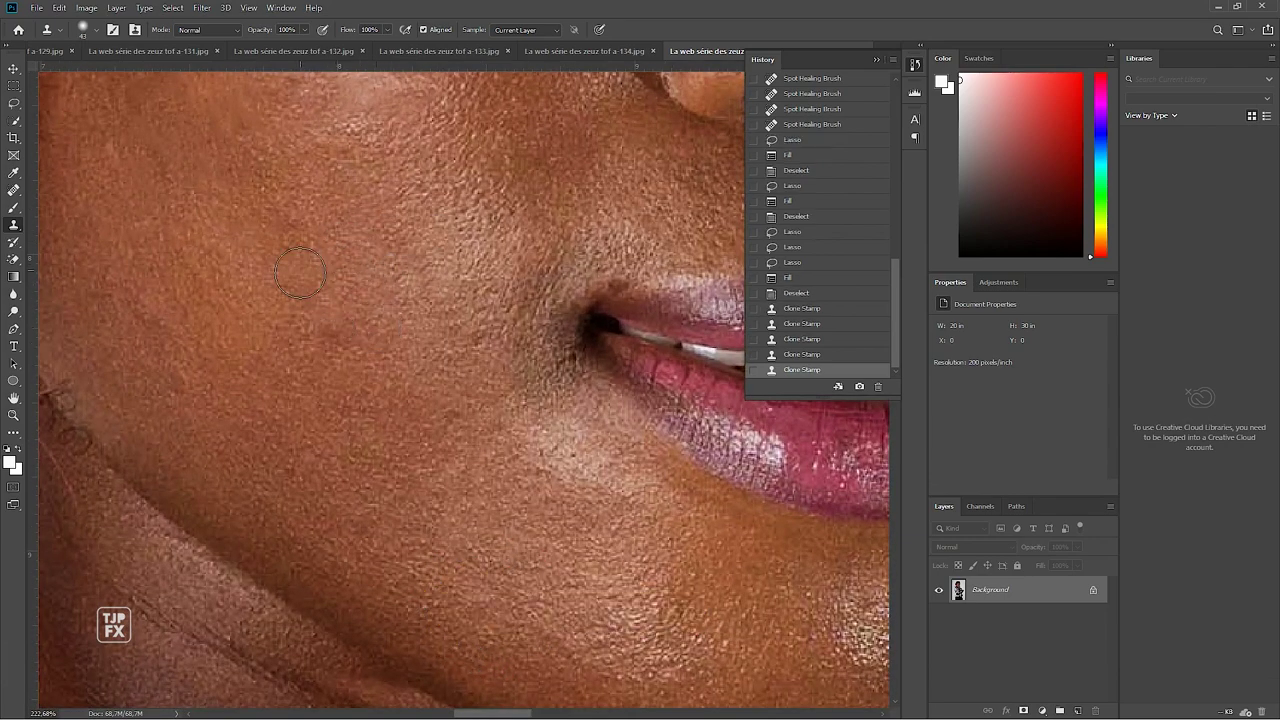
click(300, 272)
click(340, 330)
scroll(394, 443, down, 4)
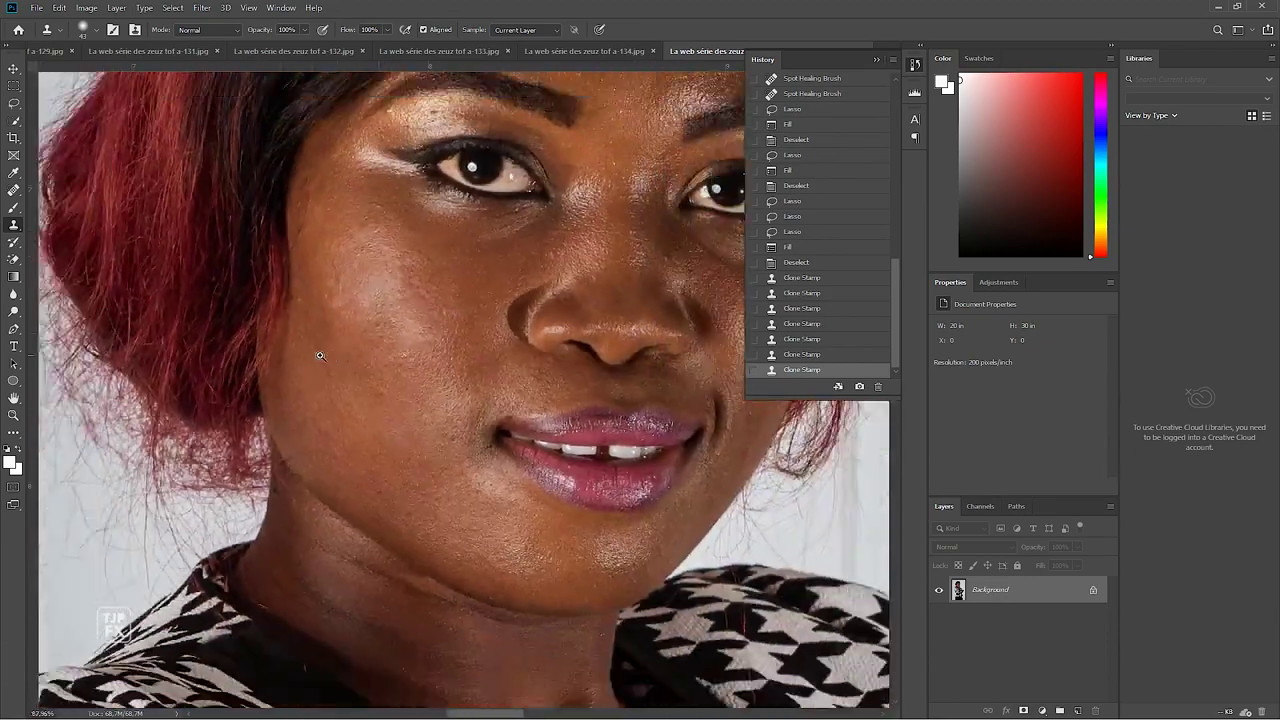
scroll(320, 355, down, 2)
scroll(320, 355, up, 3)
scroll(330, 280, up, 3)
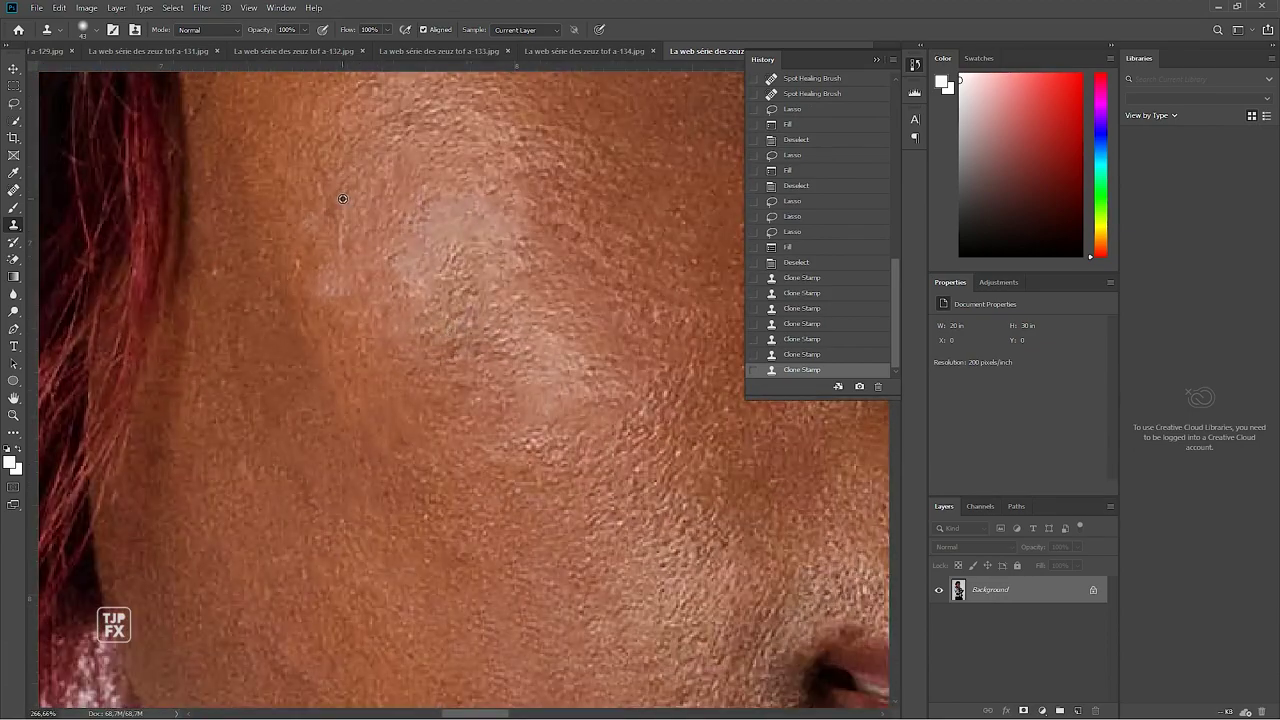
Clone out the last upper-cheek blemish, save the portrait, and view at 100%
click(323, 285)
key(ctrl+s)
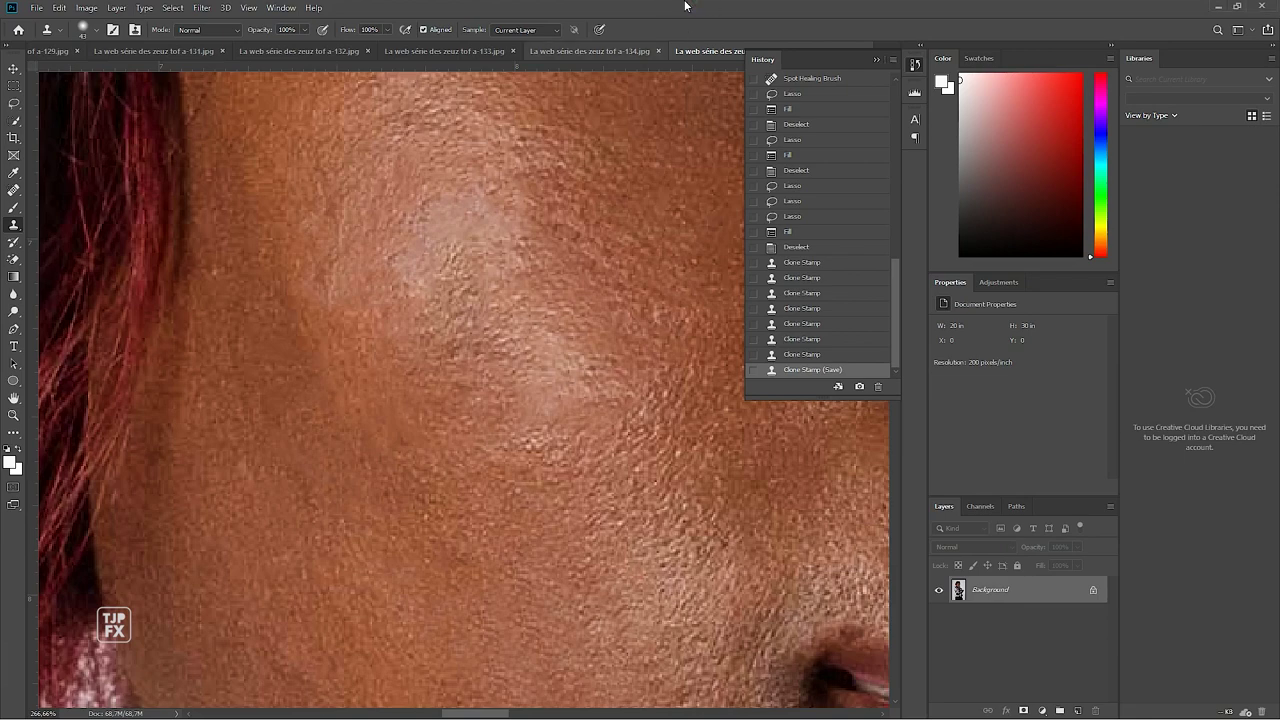
key(ctrl+1)
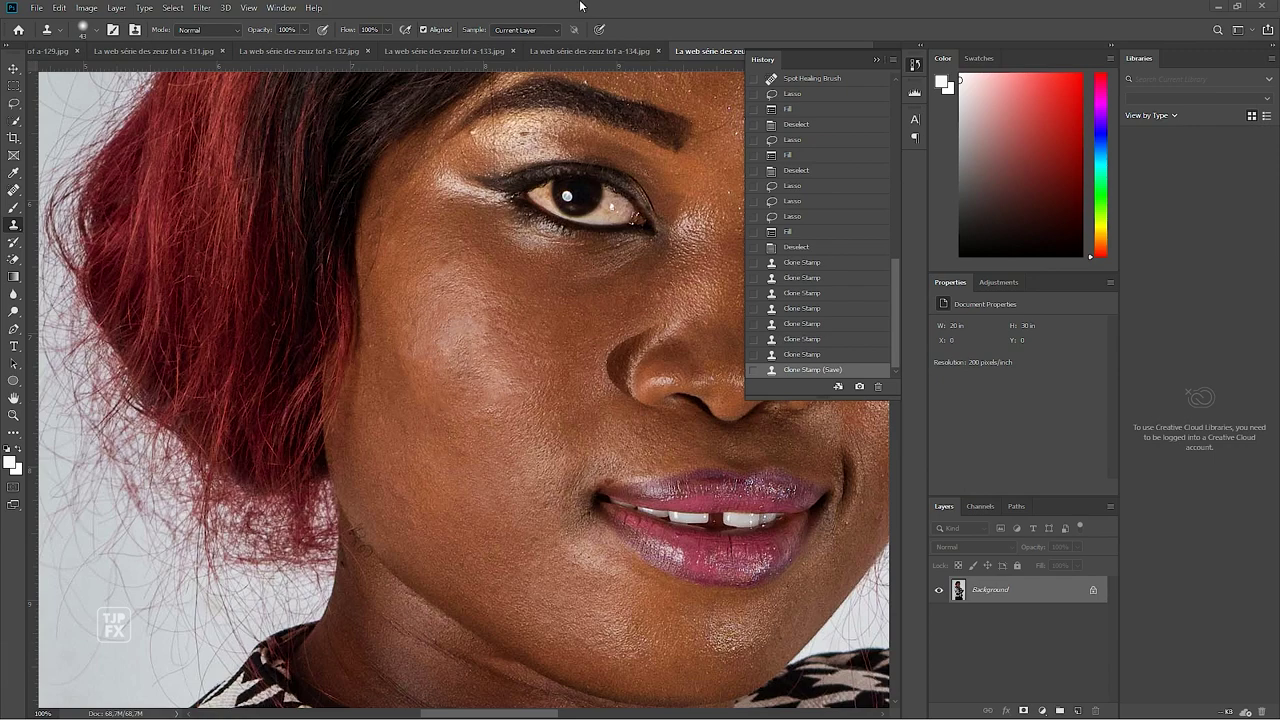
Clone over the white spot on the eyelid and the speck above the eye
scroll(547, 153, up, 5)
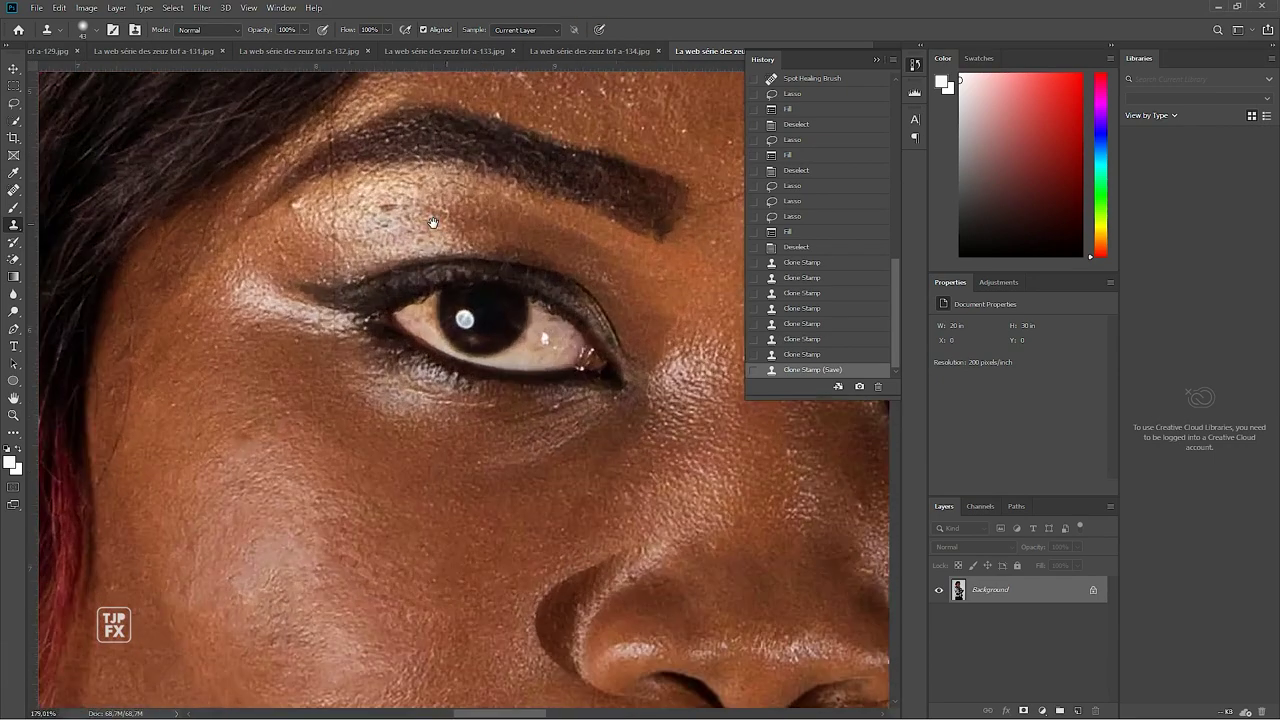
drag(446, 231, 432, 246)
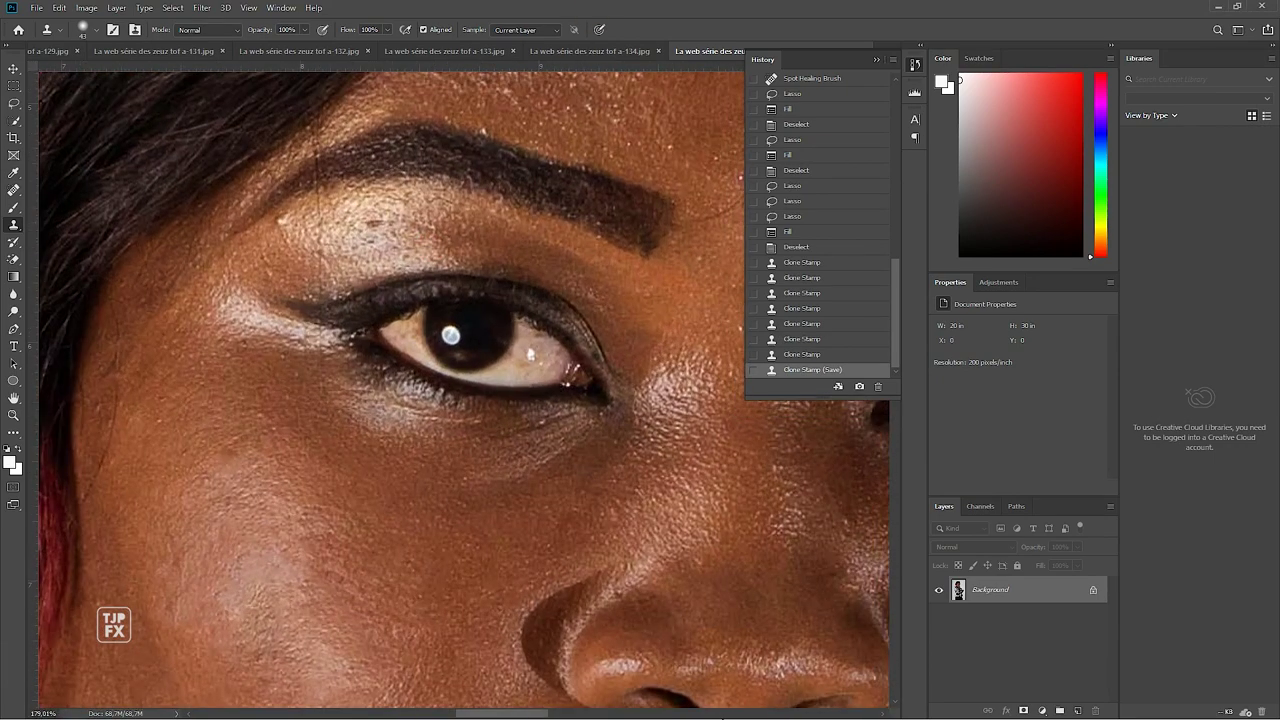
key(super)
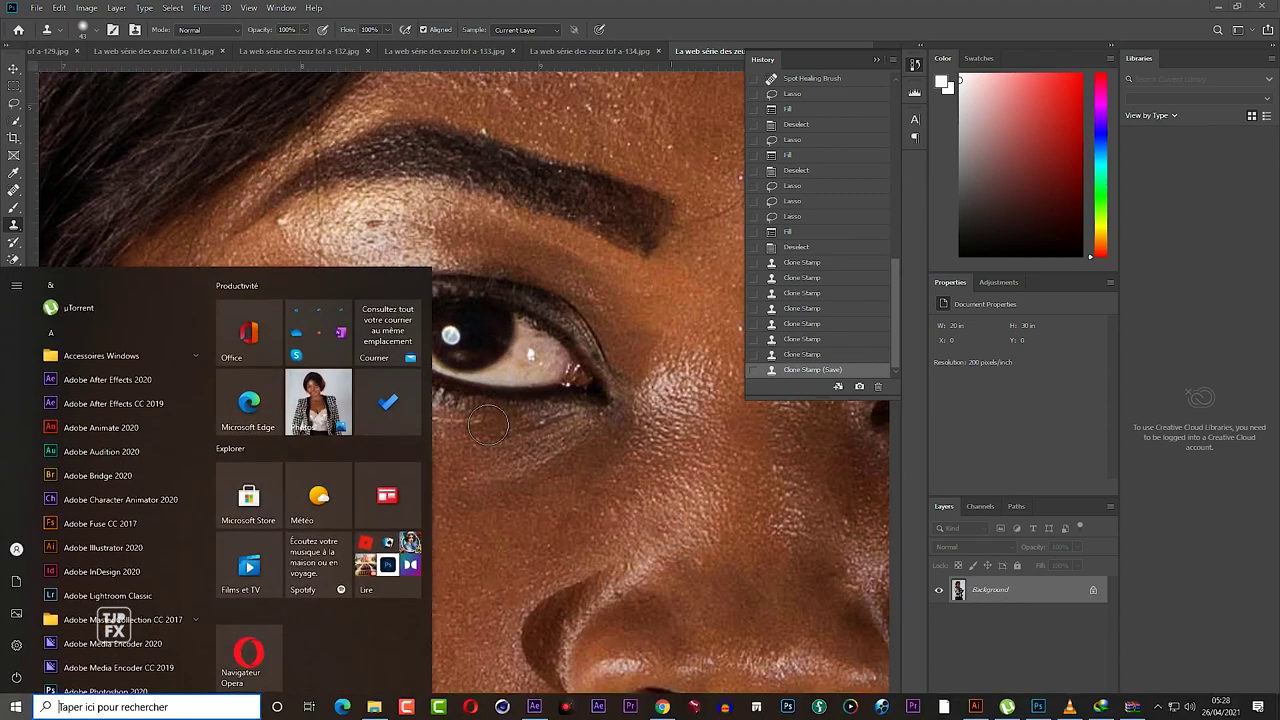
key(super)
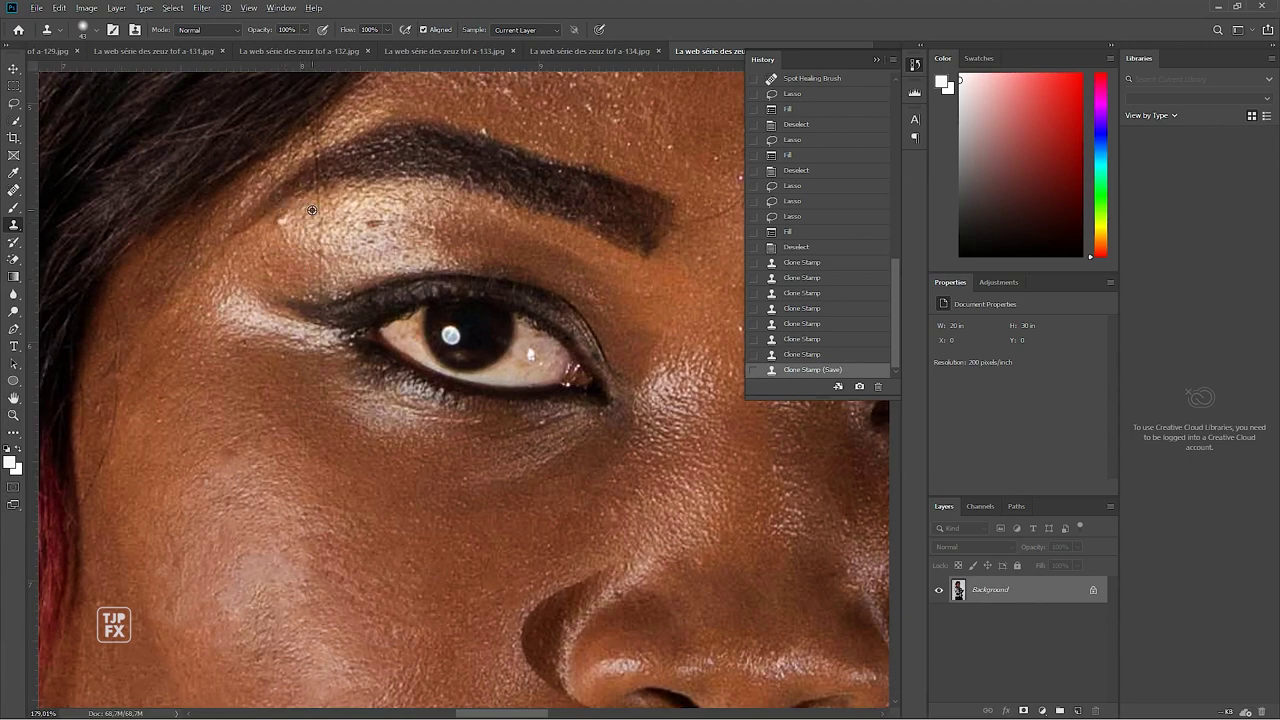
scroll(274, 237, up, 2)
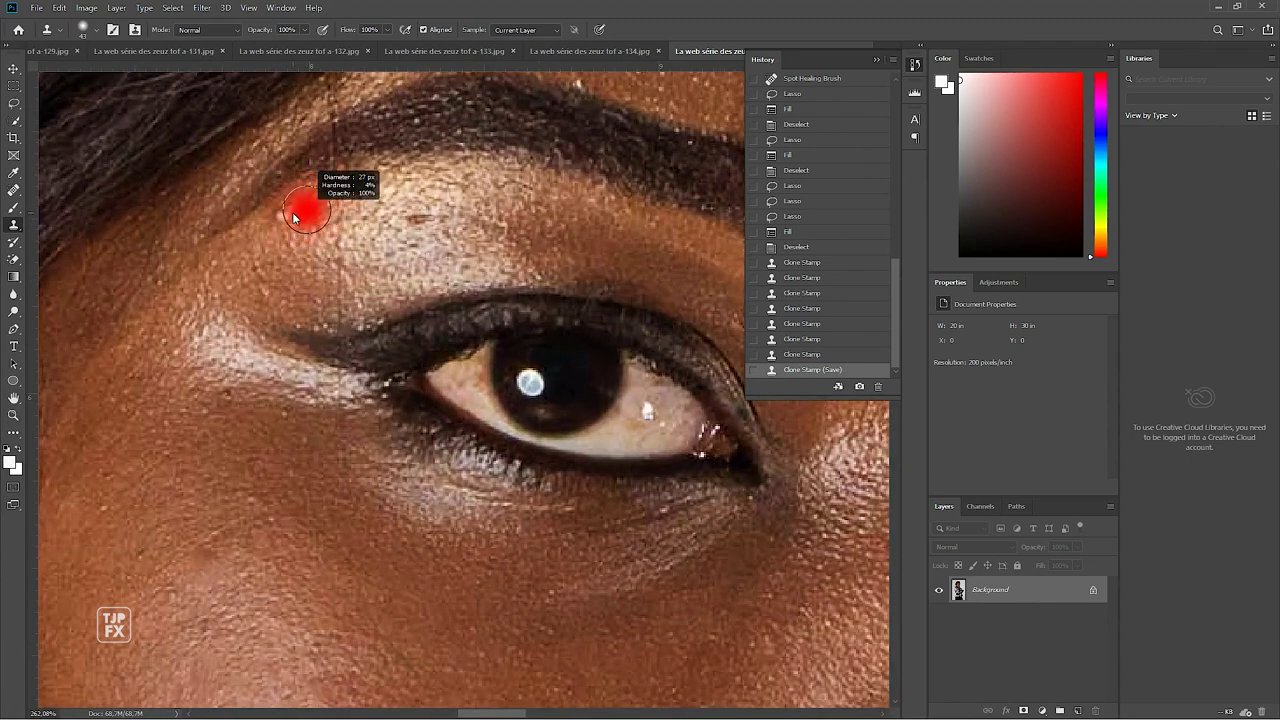
click(282, 213)
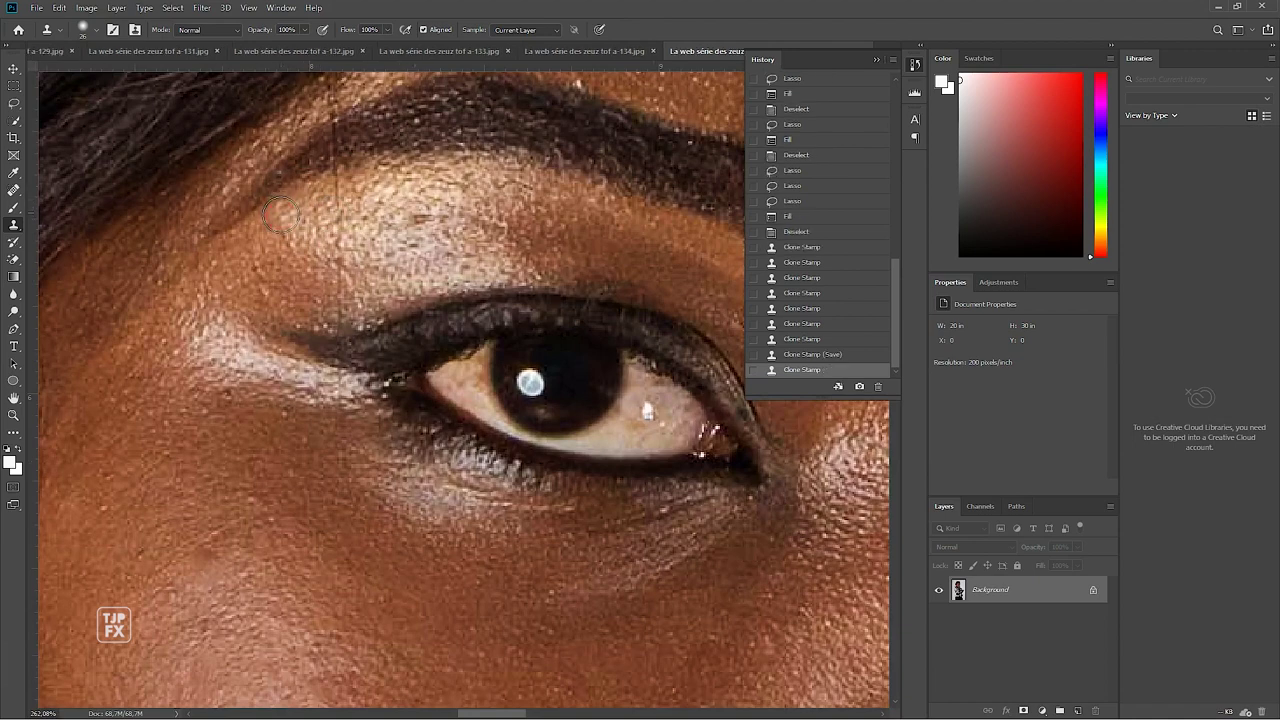
click(418, 216)
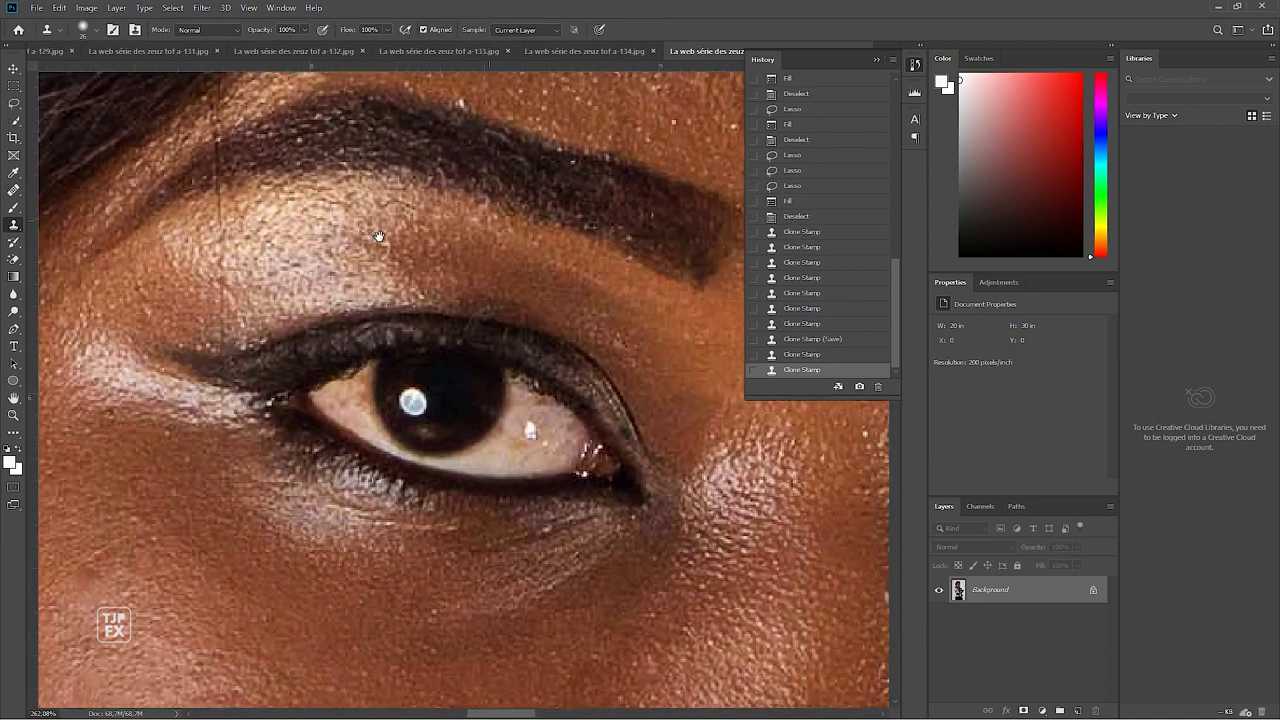
Clone out the speck near the eyebrow and four white specks on the forehead
drag(414, 214, 313, 323)
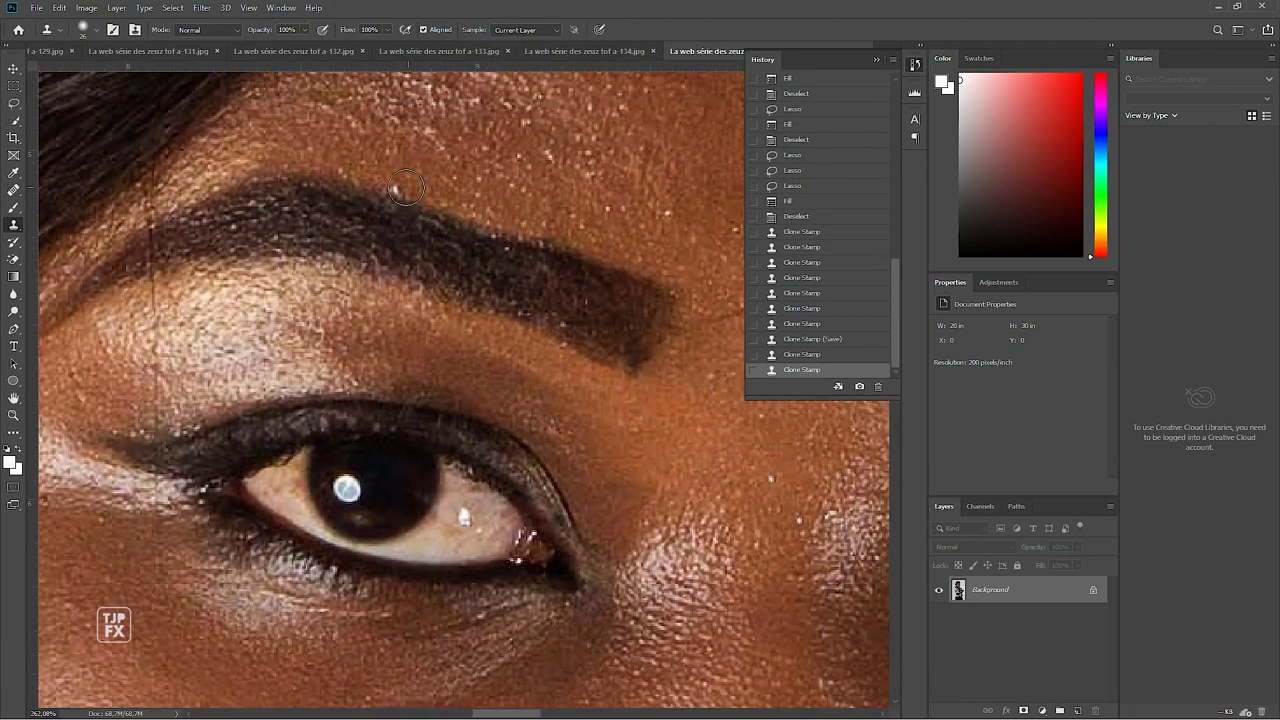
click(386, 177)
drag(410, 165, 406, 219)
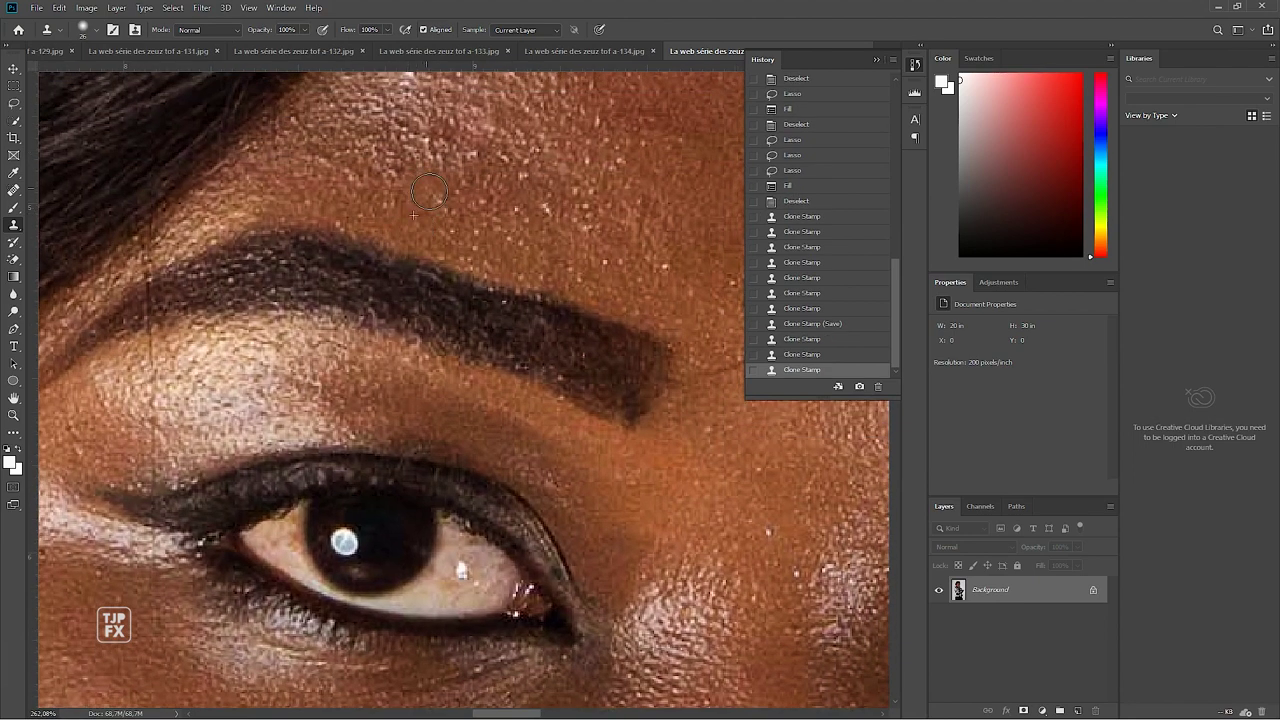
click(426, 186)
click(485, 202)
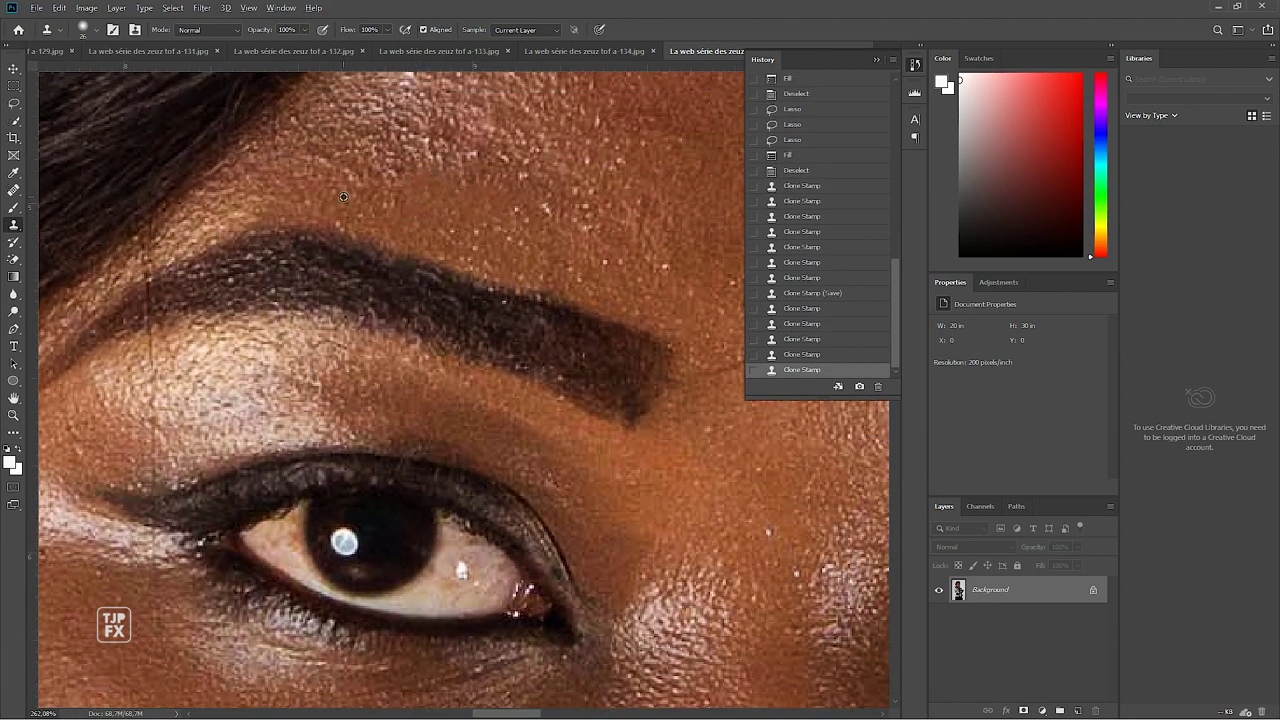
click(456, 190)
click(437, 157)
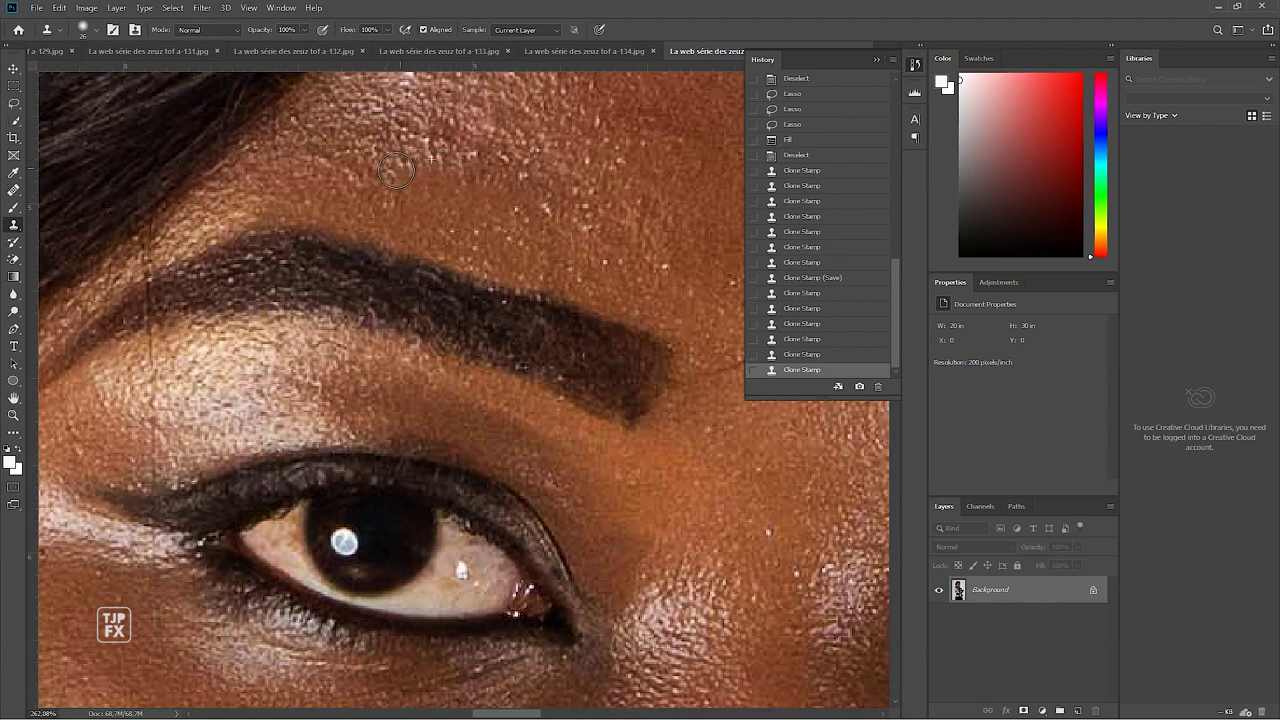
Stamp out the specks higher up on the forehead
drag(403, 200, 511, 369)
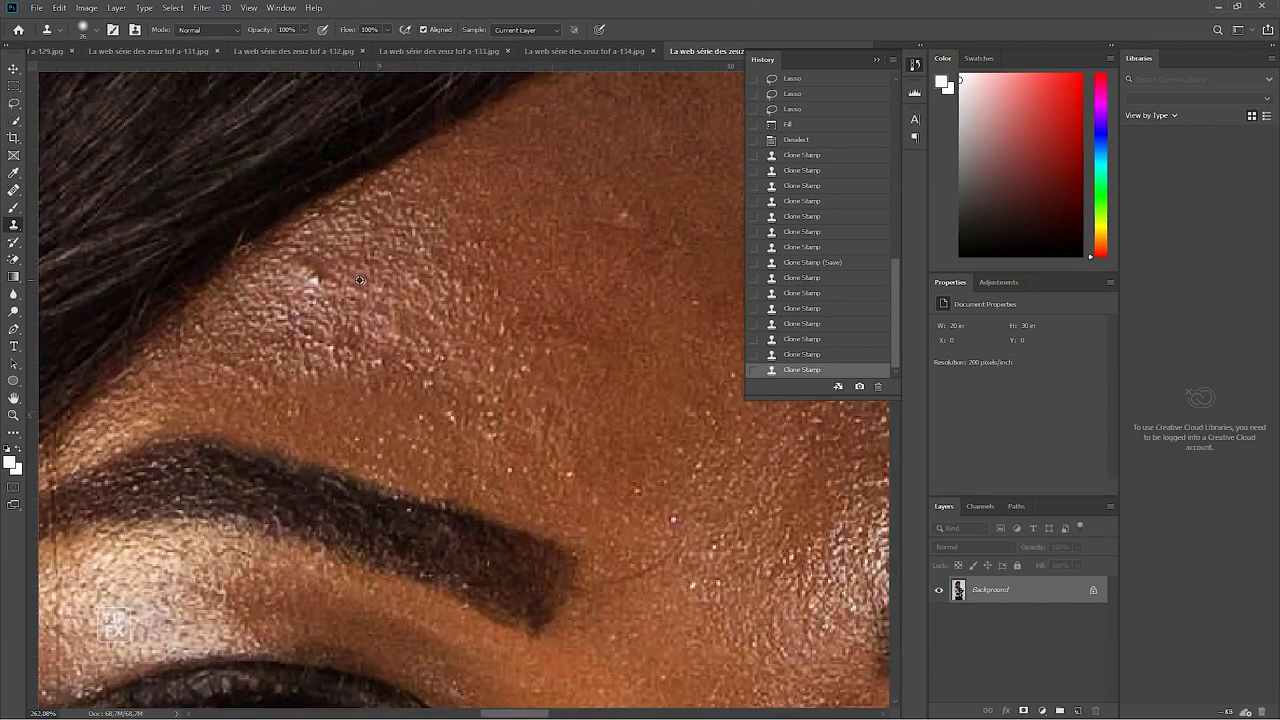
click(303, 278)
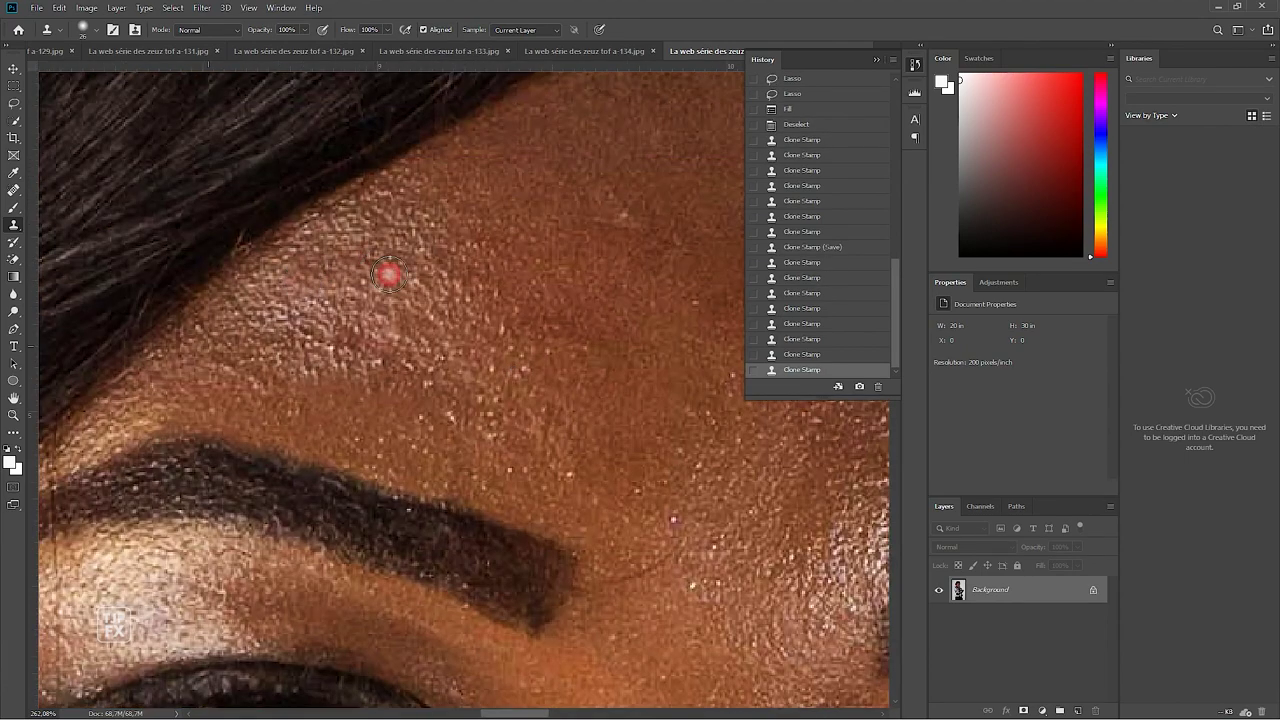
click(200, 326)
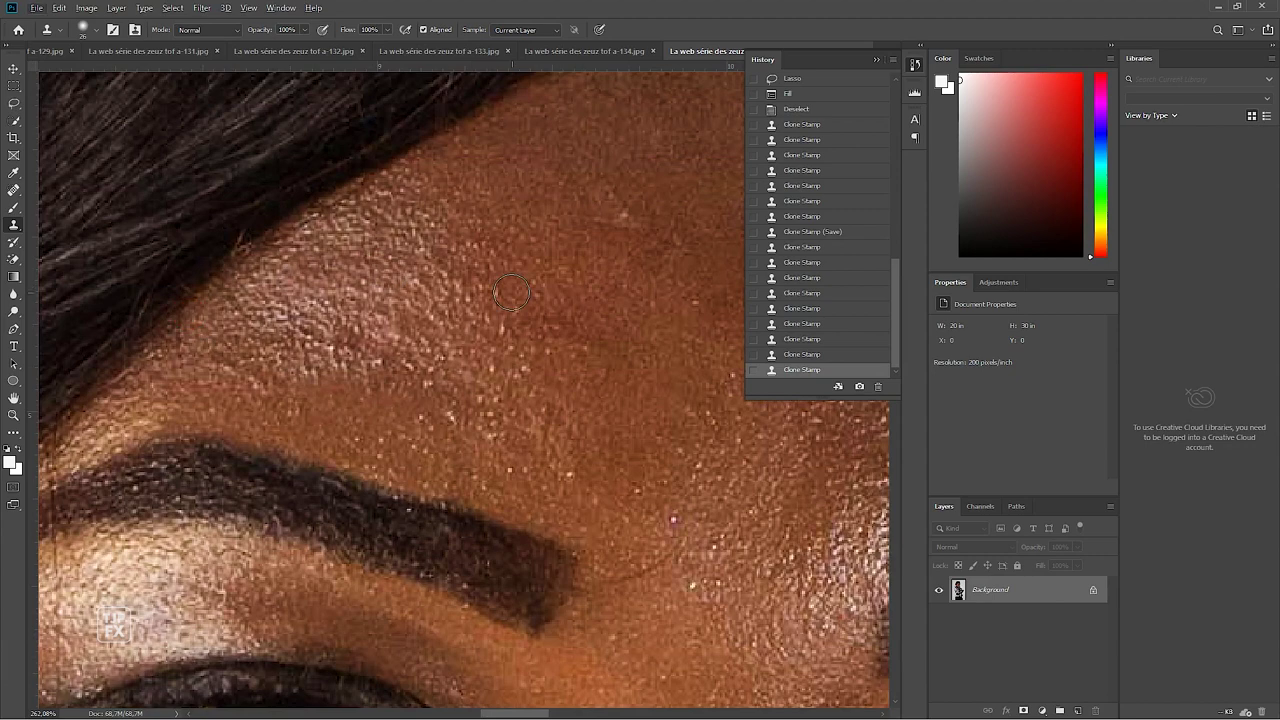
click(608, 191)
click(620, 214)
drag(645, 284, 368, 145)
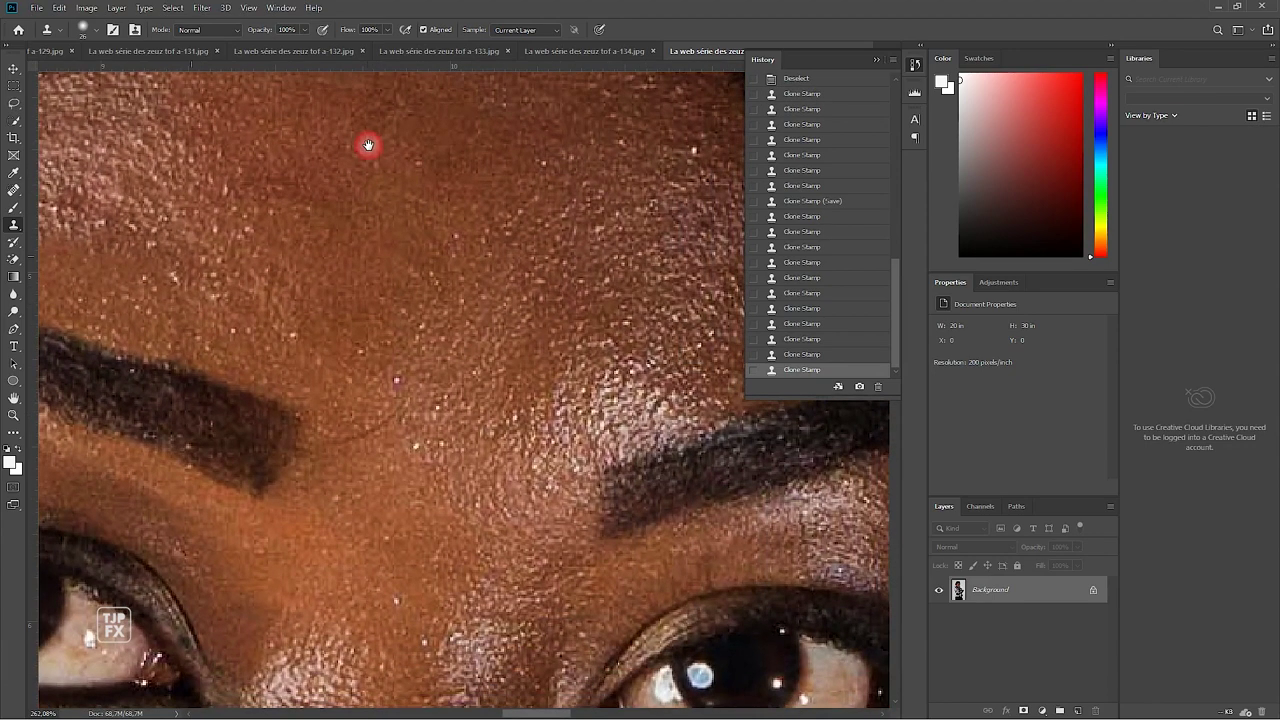
Cover the blemishes between the brows and the spot near the other eyebrow
drag(302, 342, 241, 336)
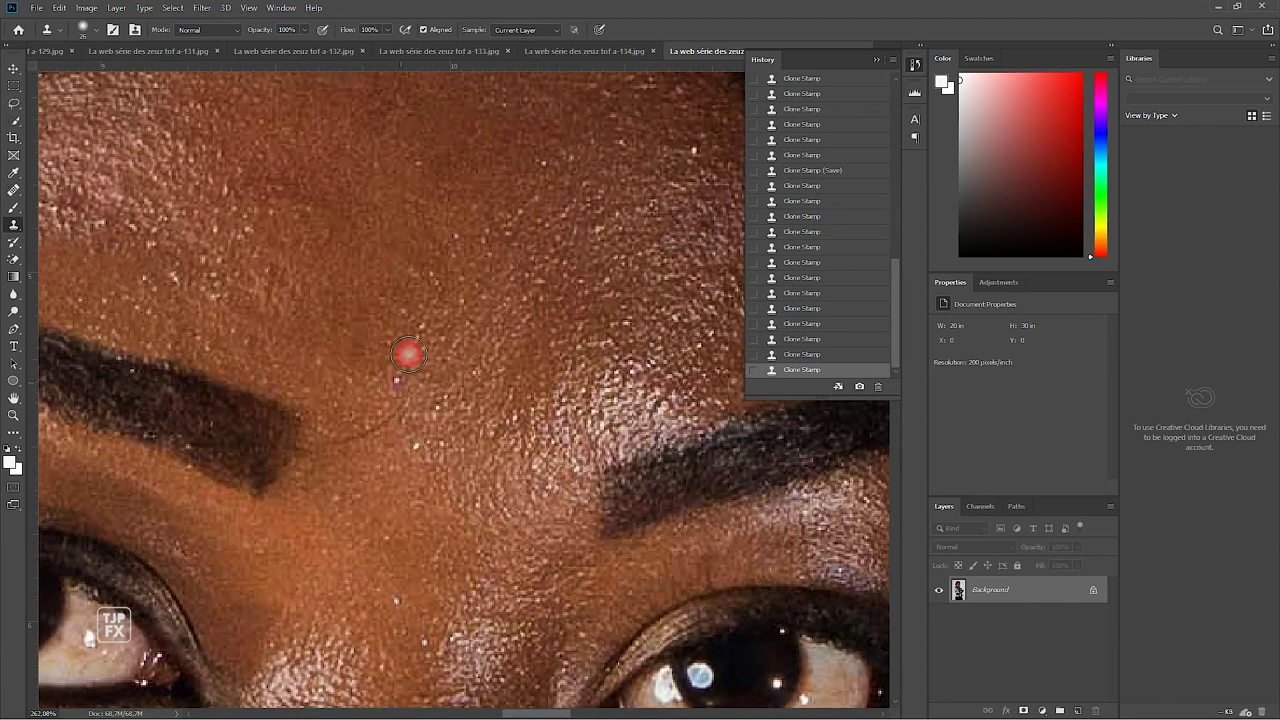
drag(408, 354, 389, 369)
click(403, 326)
click(434, 391)
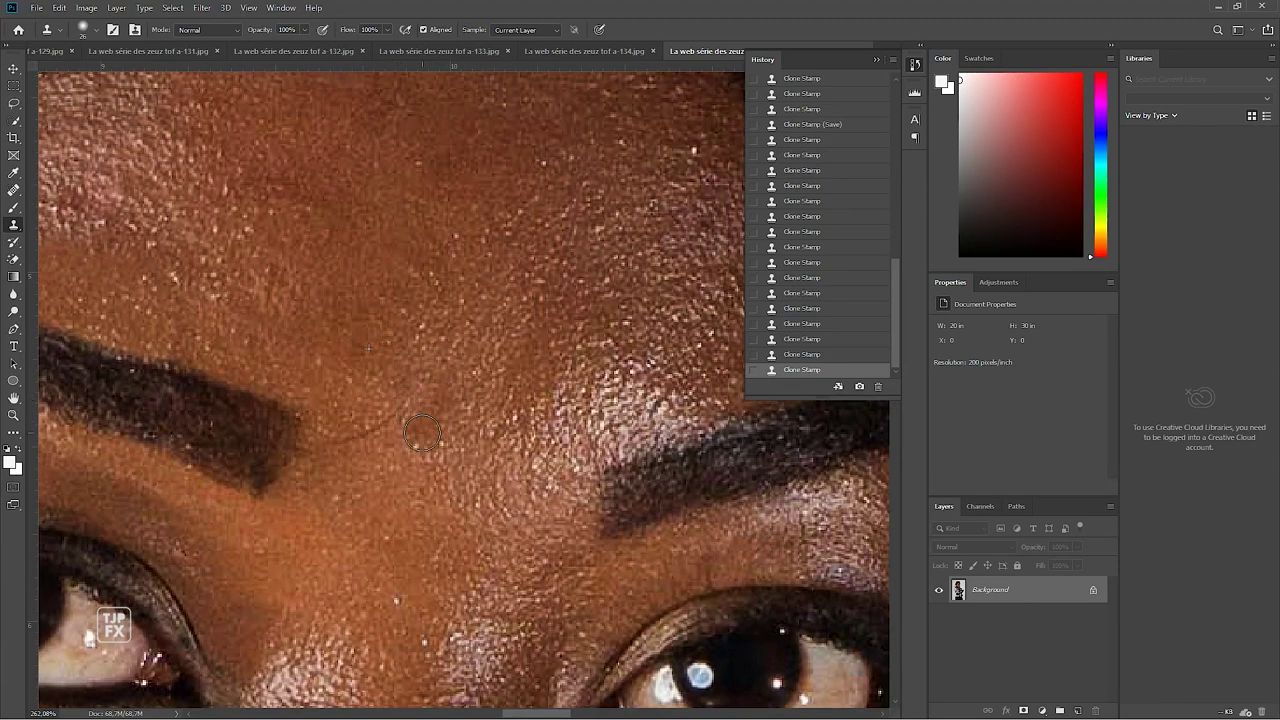
click(422, 433)
click(421, 436)
click(420, 437)
drag(656, 309, 509, 222)
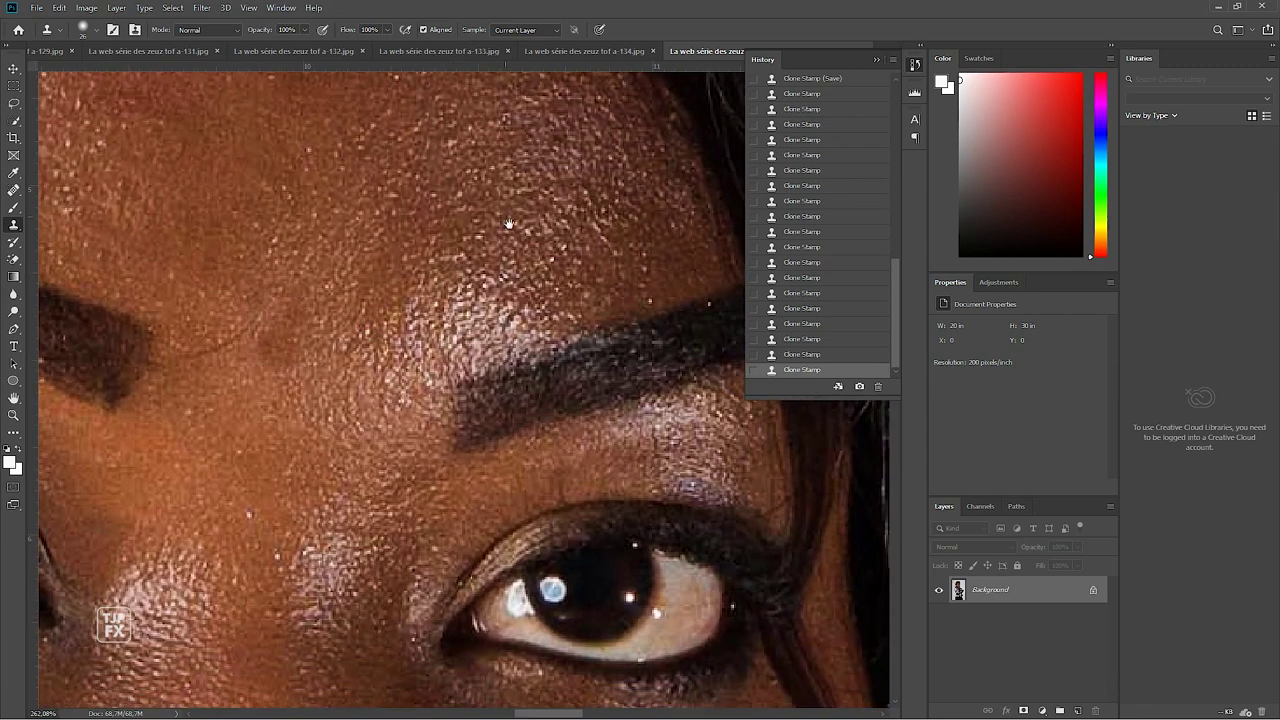
click(432, 251)
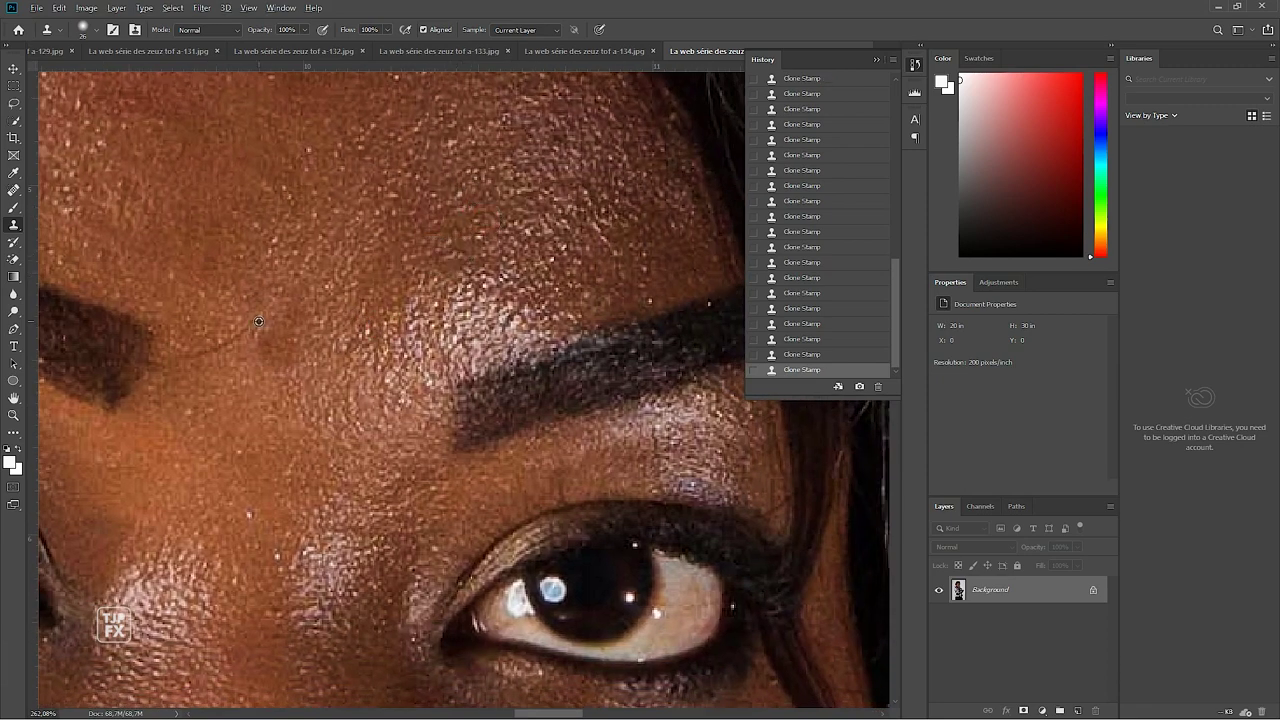
Spot-heal the forehead spots and streaks and the spot below the eyebrow
key(j)
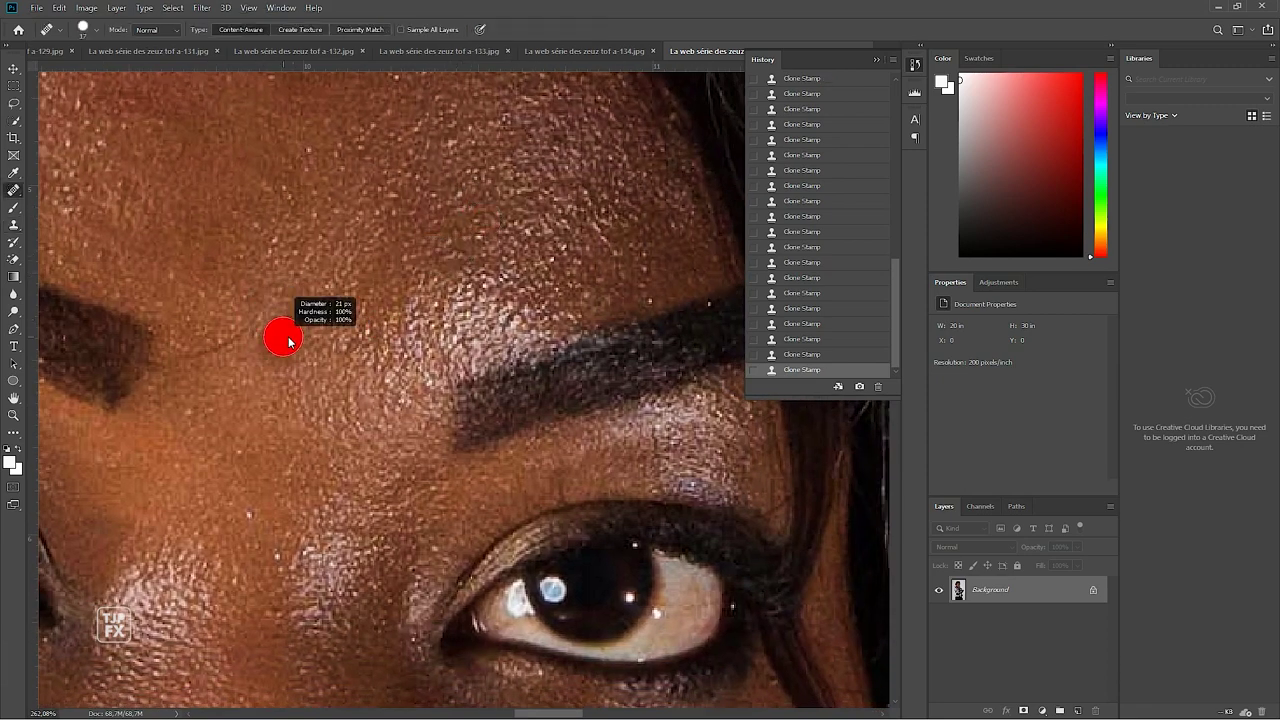
click(290, 346)
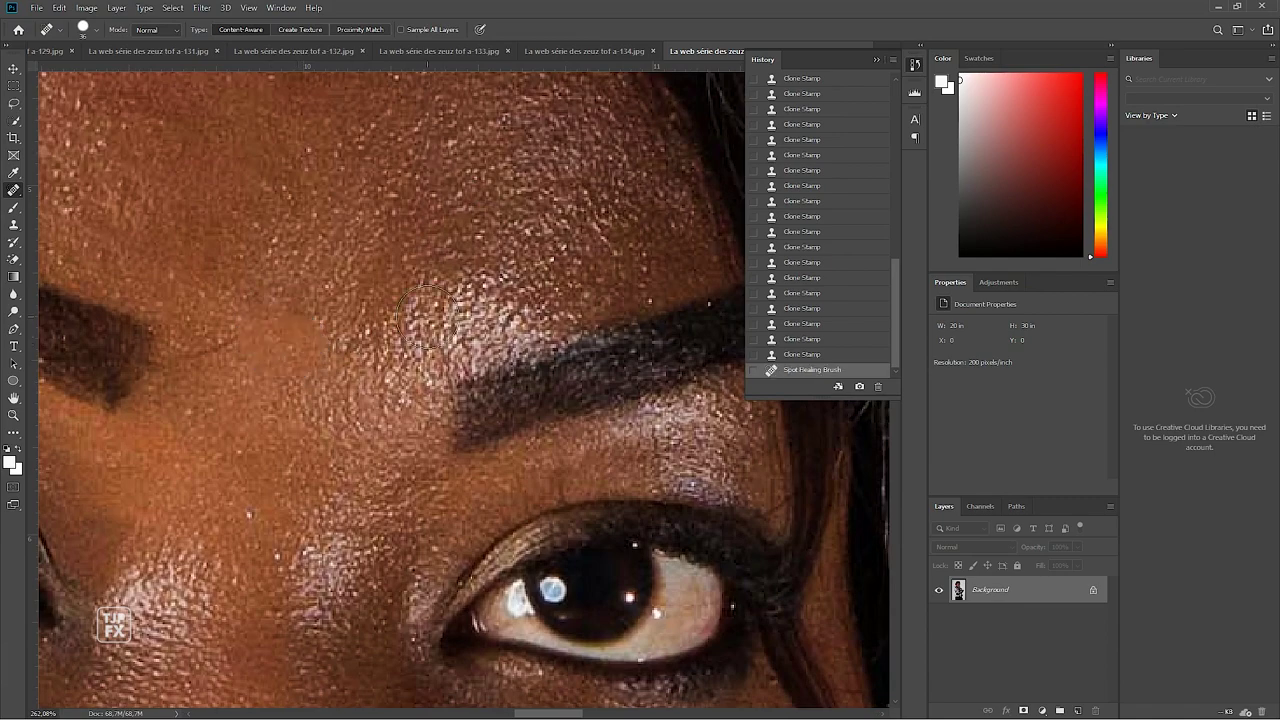
click(566, 142)
mouse_move(540, 114)
mouse_down()
mouse_move(343, 294)
mouse_move(405, 294)
mouse_up()
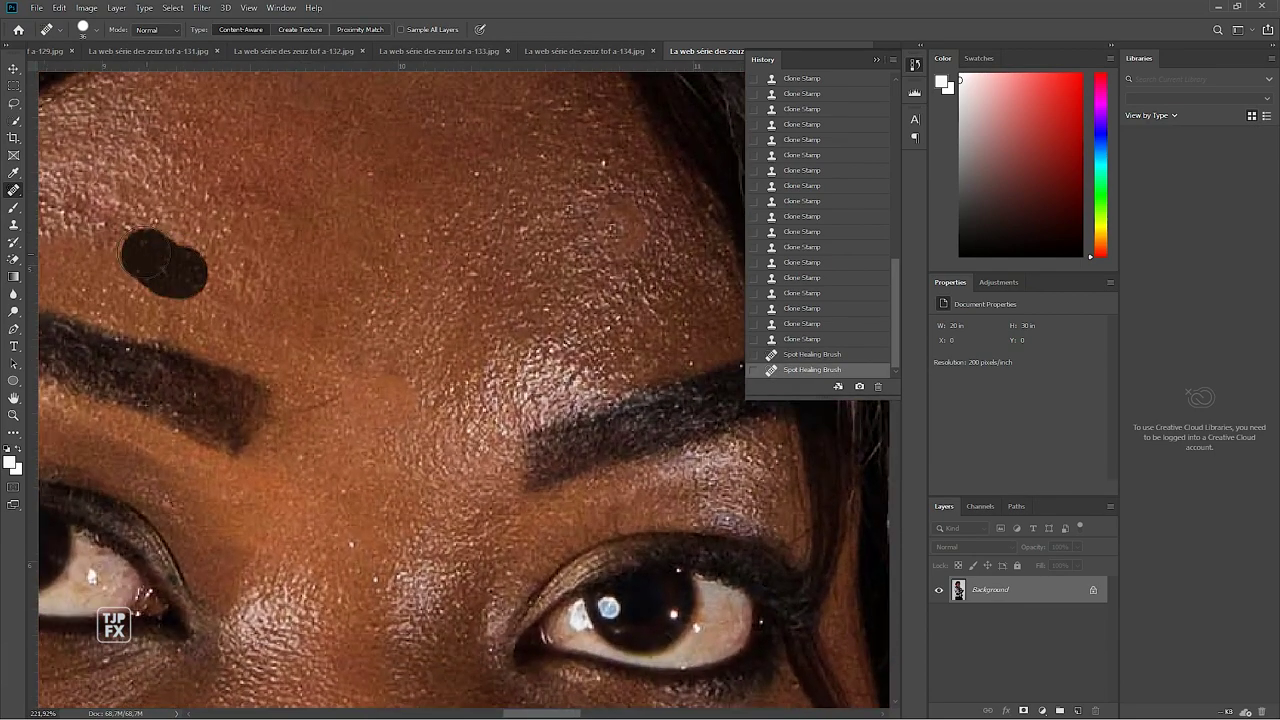
mouse_move(182, 271)
mouse_down()
mouse_move(200, 250)
mouse_move(268, 253)
mouse_up()
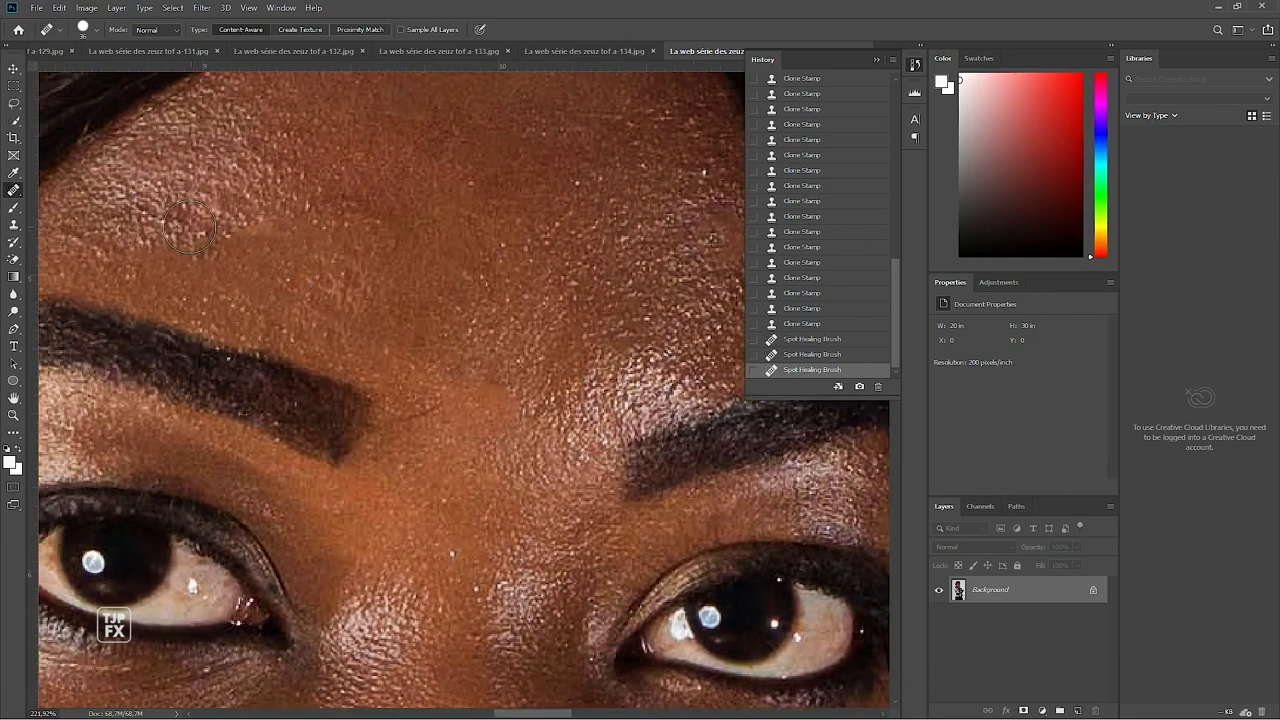
mouse_move(189, 229)
mouse_down()
mouse_move(95, 222)
mouse_move(77, 236)
mouse_up()
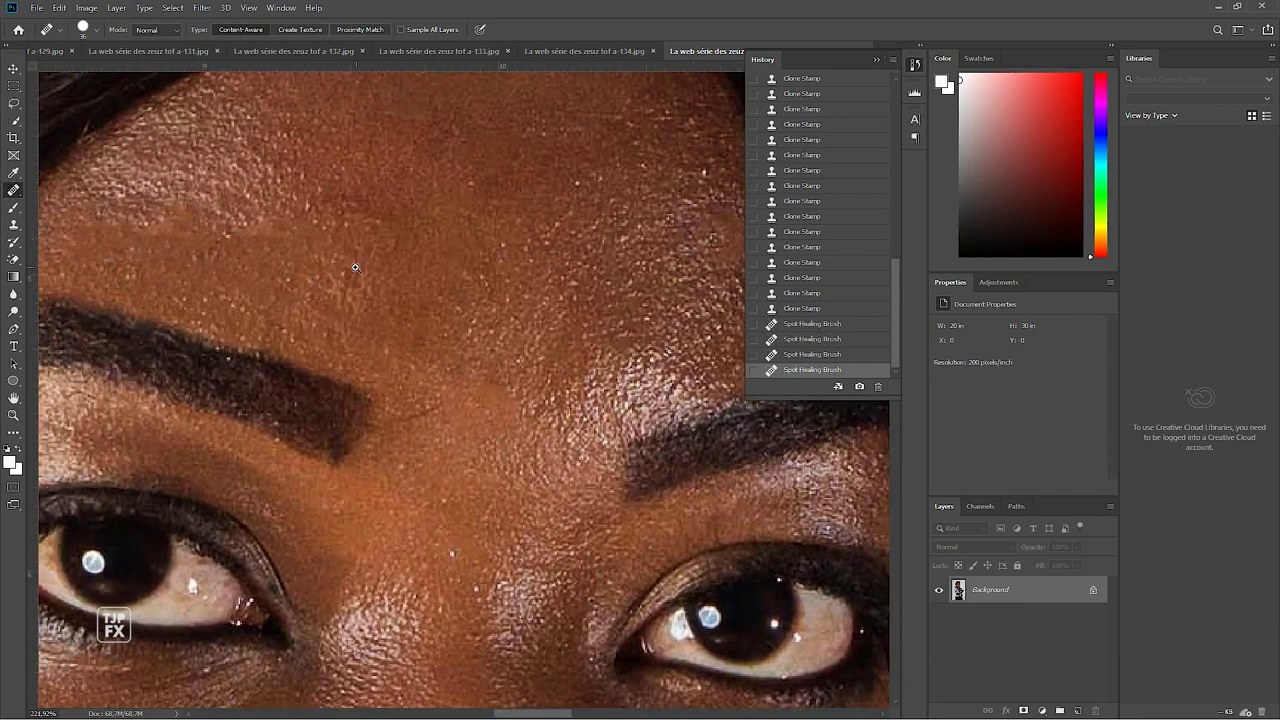
drag(355, 268, 325, 268)
mouse_move(594, 241)
mouse_down()
mouse_move(583, 252)
mouse_move(600, 287)
mouse_up()
click(558, 338)
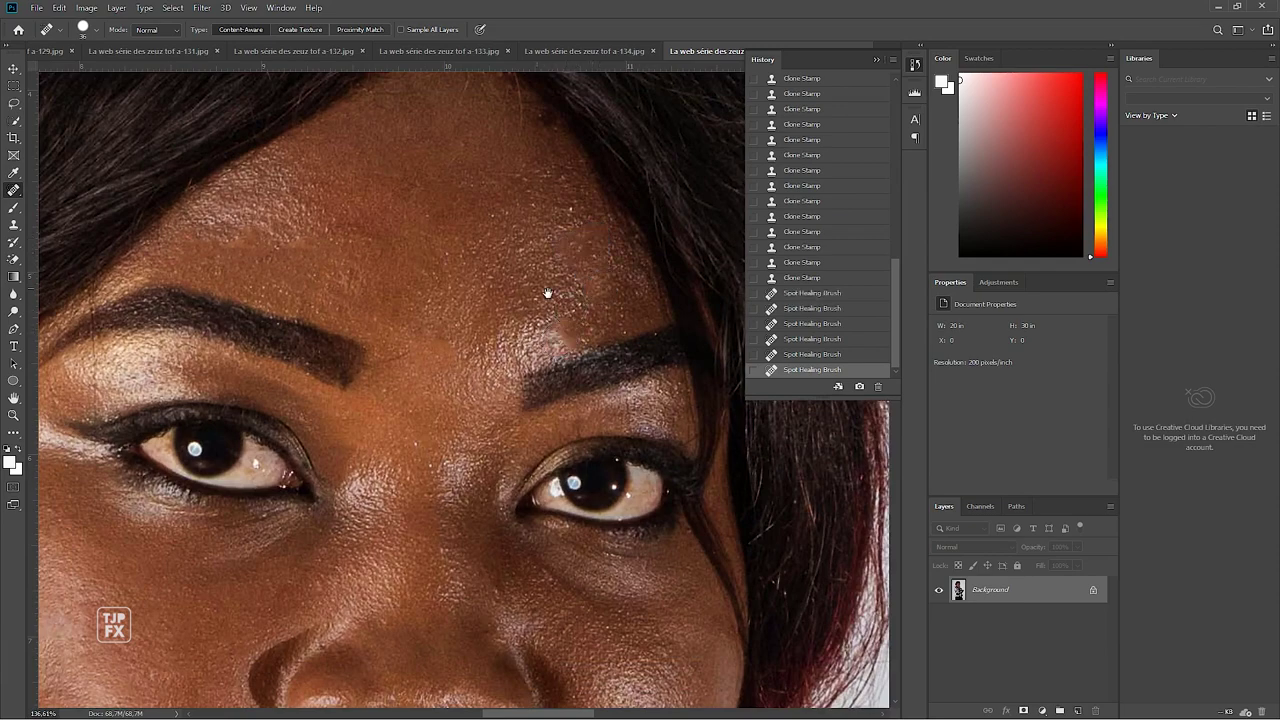
Heal the cluster of small spots on the cheek beside the nose
drag(250, 307, 303, 152)
scroll(303, 152, down, 3)
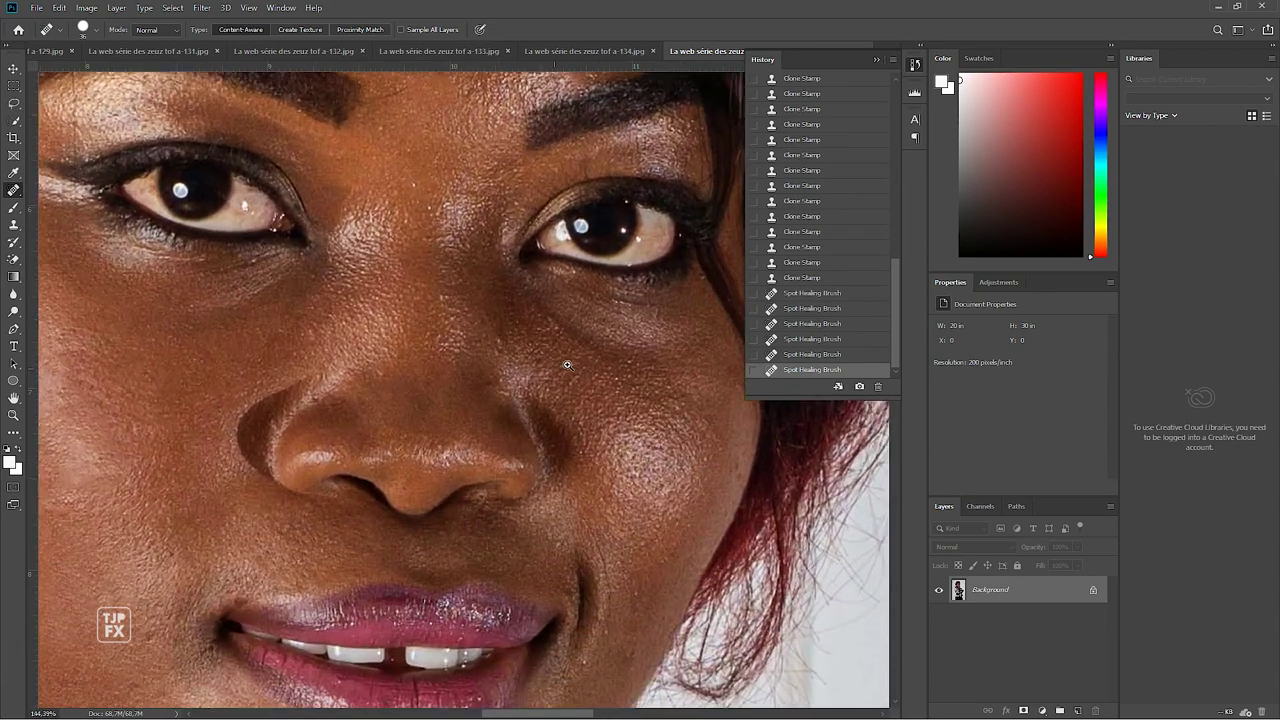
mouse_move(554, 386)
mouse_down()
mouse_move(586, 363)
mouse_move(360, 286)
mouse_up()
scroll(423, 298, up, 1)
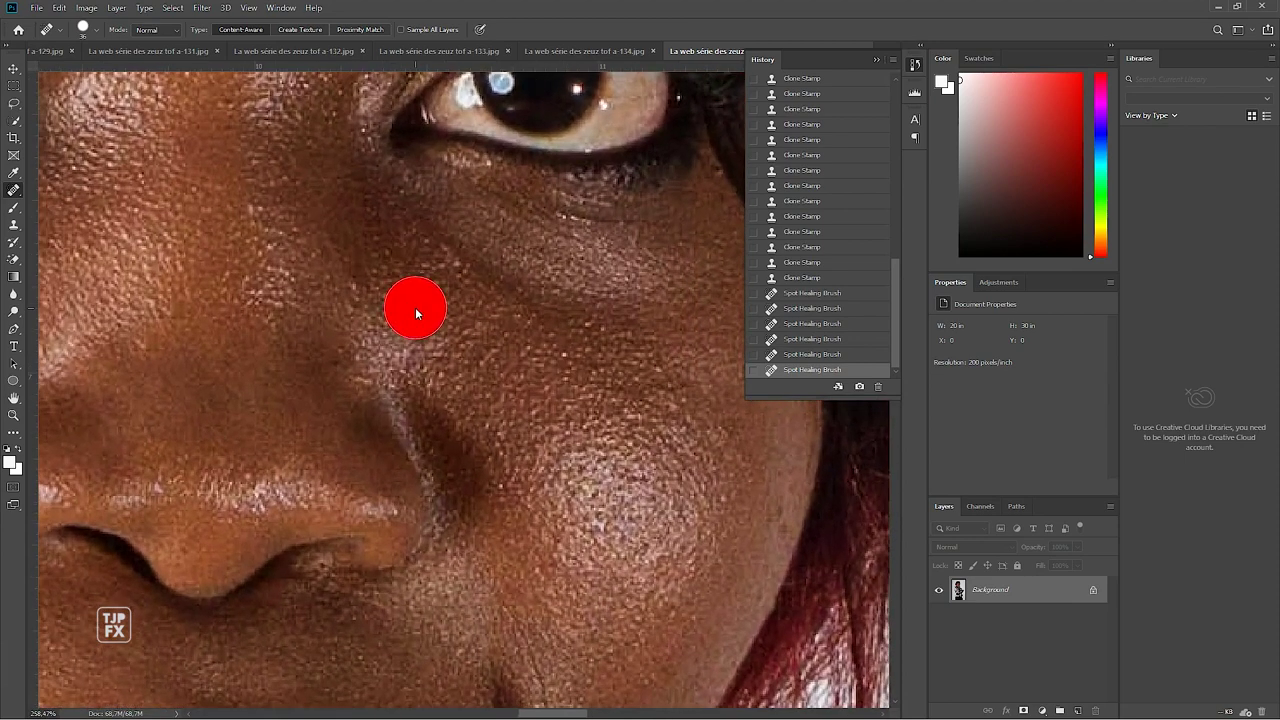
click(360, 286)
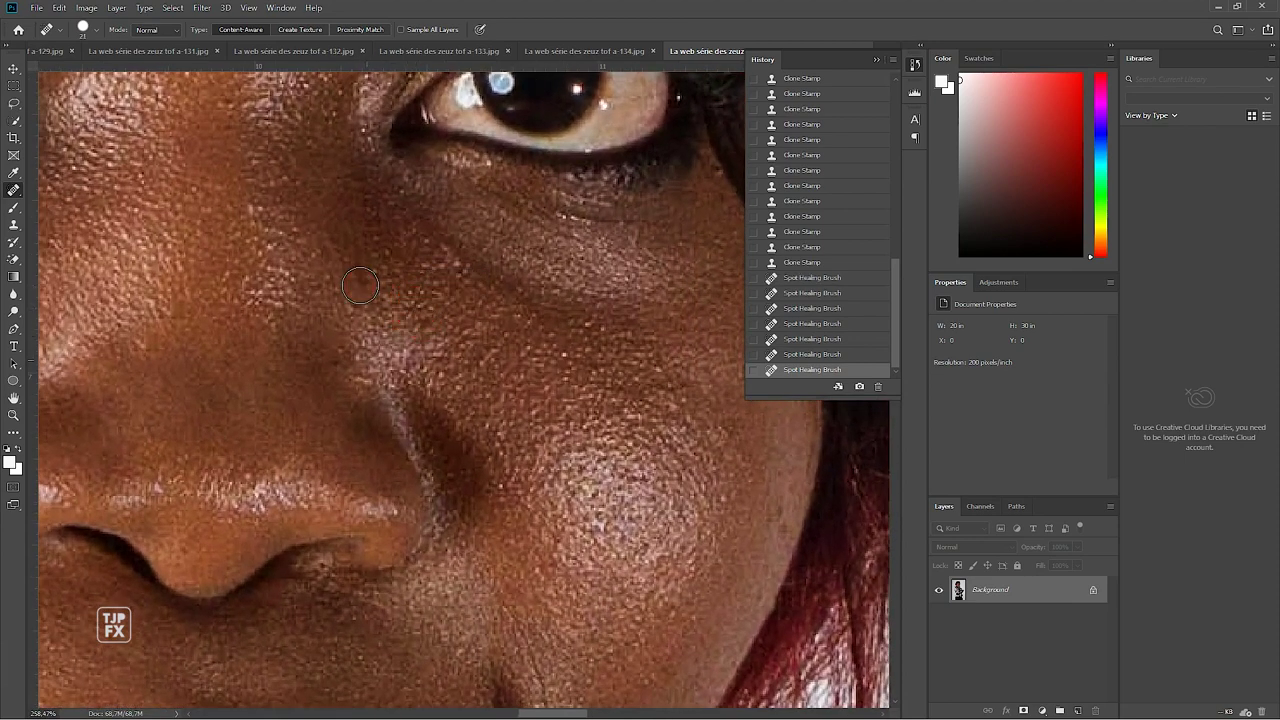
click(344, 364)
click(366, 374)
click(420, 332)
click(452, 376)
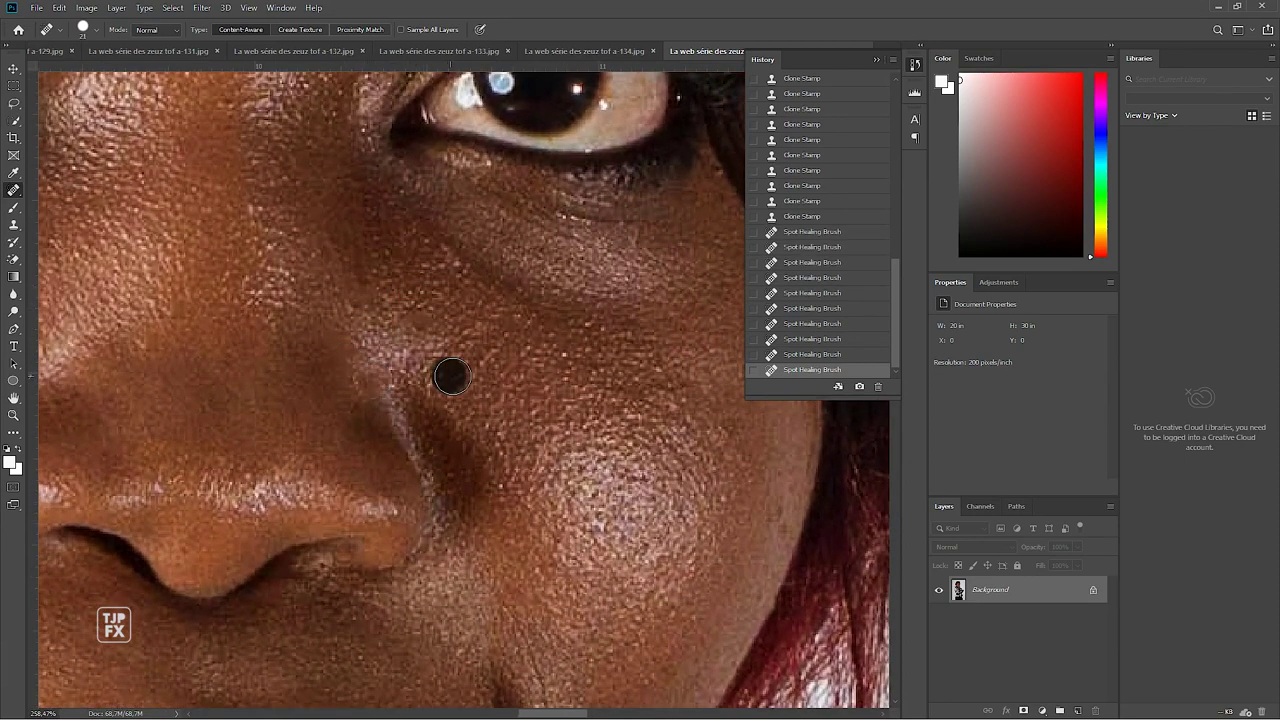
click(370, 379)
click(357, 368)
click(397, 387)
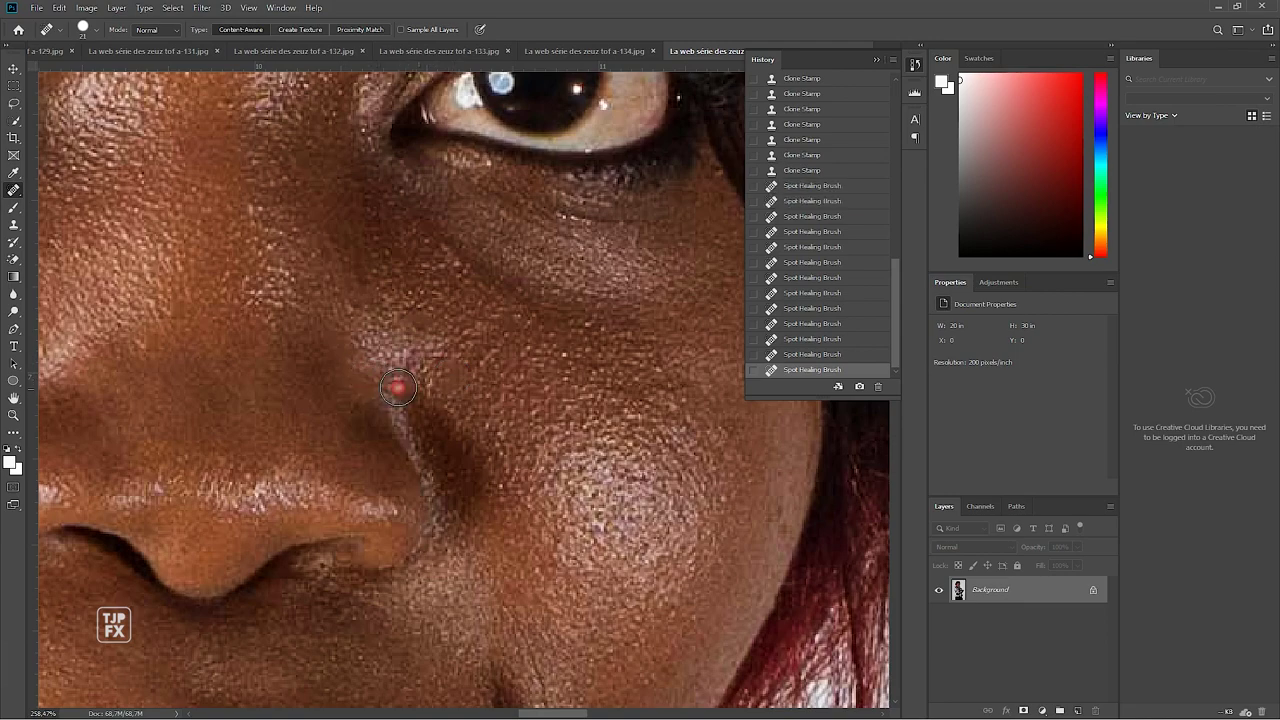
Heal the spots at the mouth corner and on the cheek beside the mouth
alt+scroll(397, 387, down, 3)
scroll(486, 423, down, 3)
scroll(491, 346, down, 2)
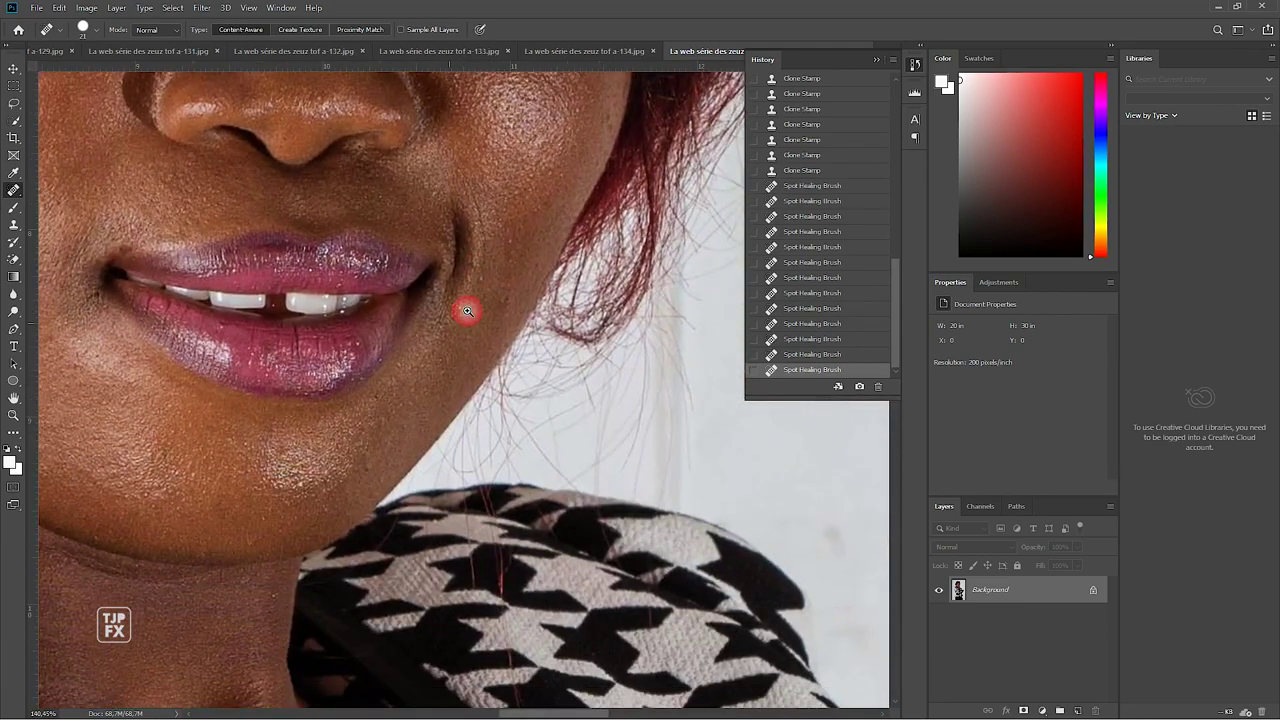
drag(467, 311, 520, 311)
click(477, 287)
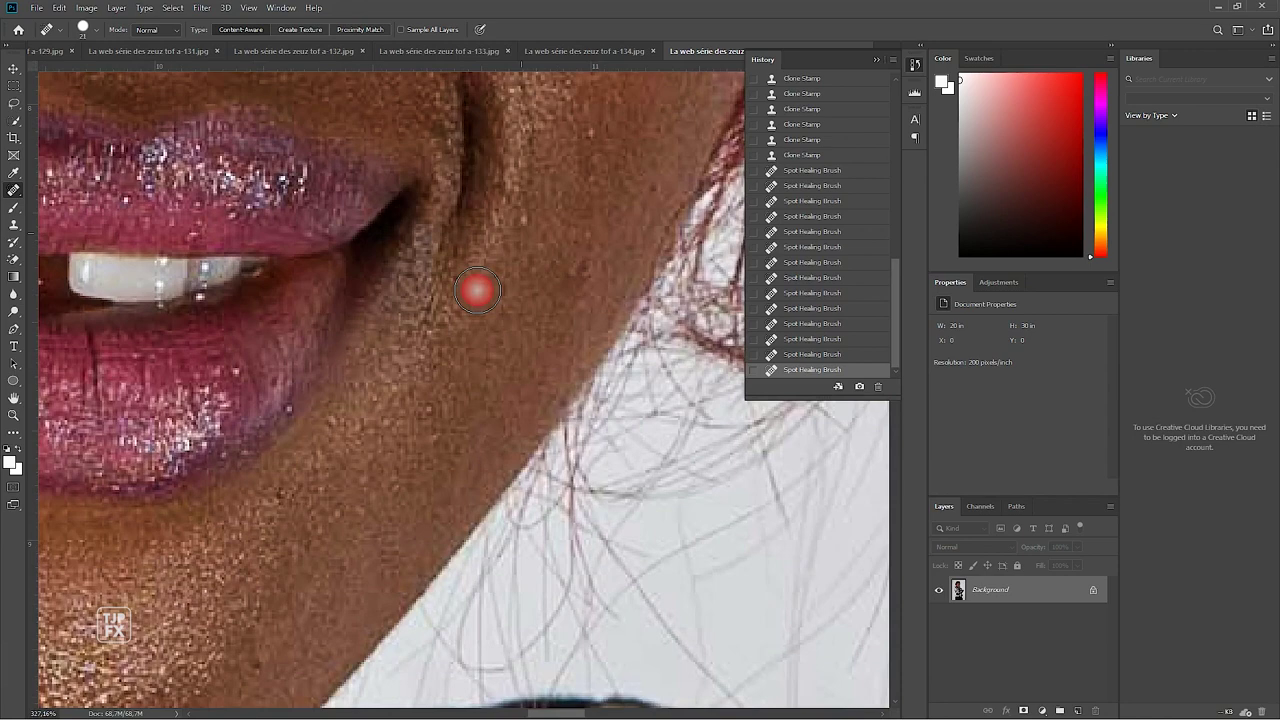
click(523, 225)
click(586, 271)
click(648, 190)
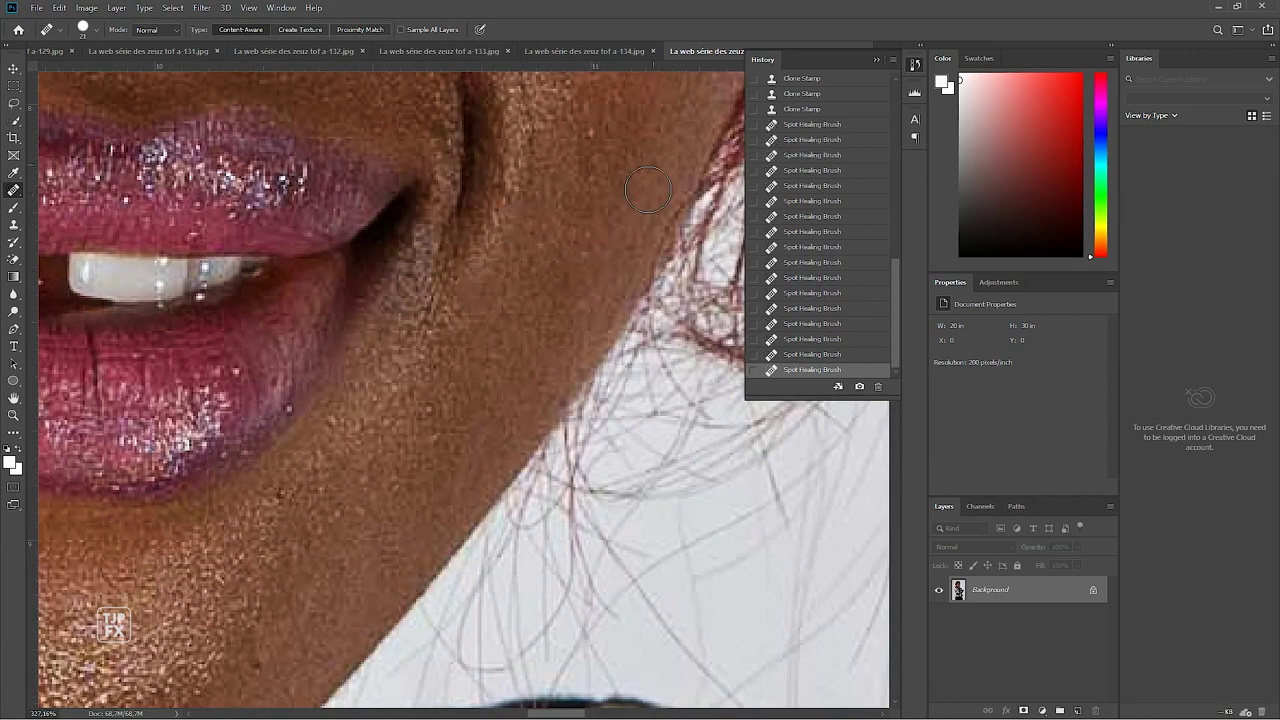
click(648, 190)
click(586, 132)
Heal the spots on the chin, below the lower lip, near the jawline and under the chin
drag(486, 390, 571, 140)
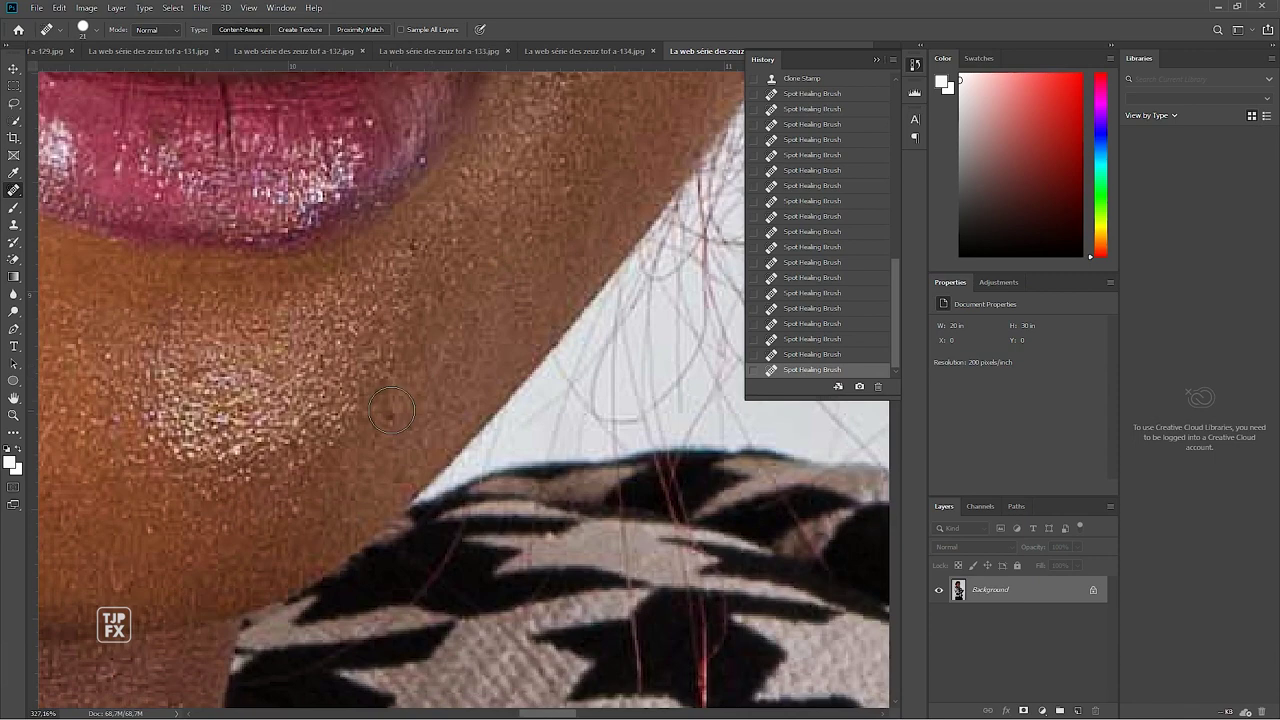
click(286, 447)
click(278, 443)
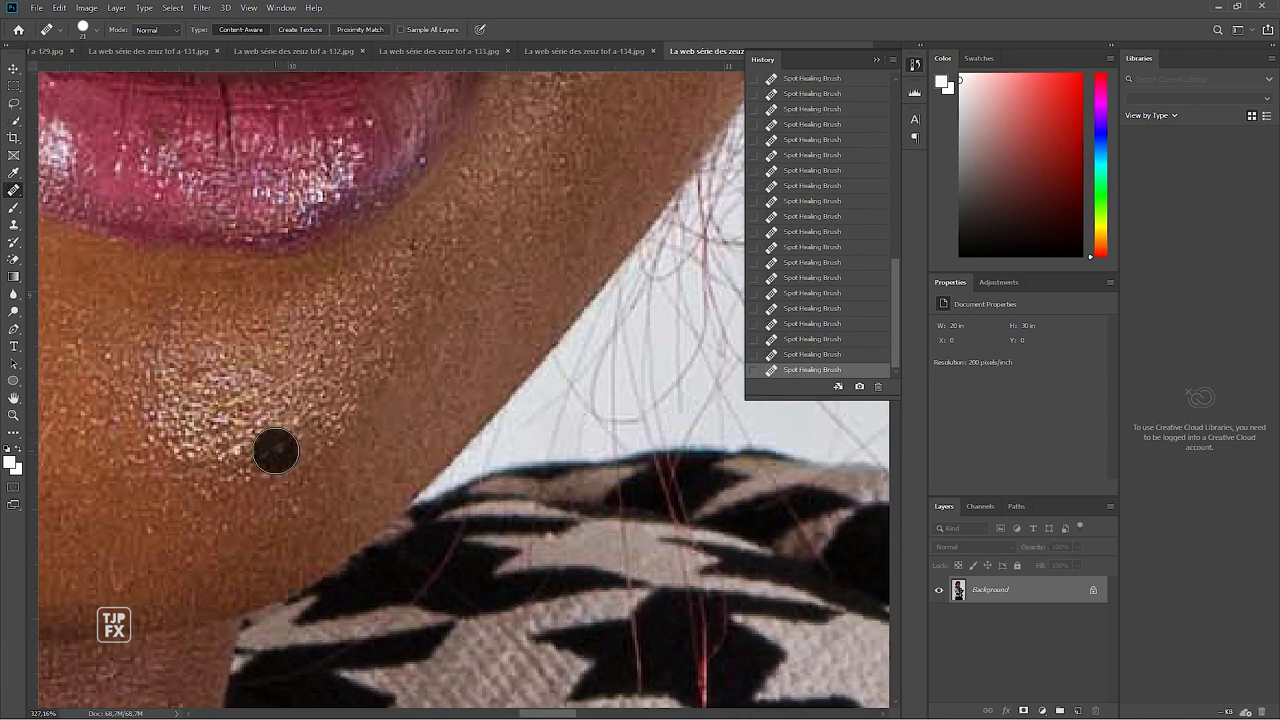
click(409, 258)
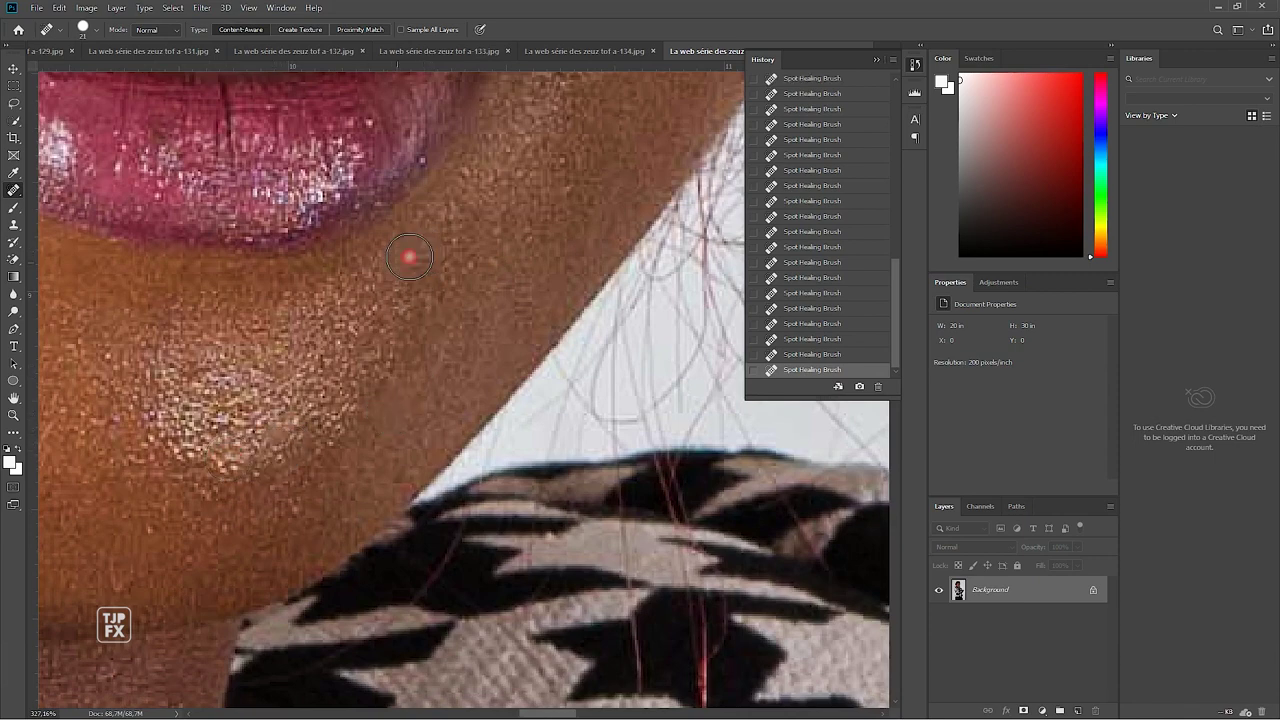
key(ctrl+1)
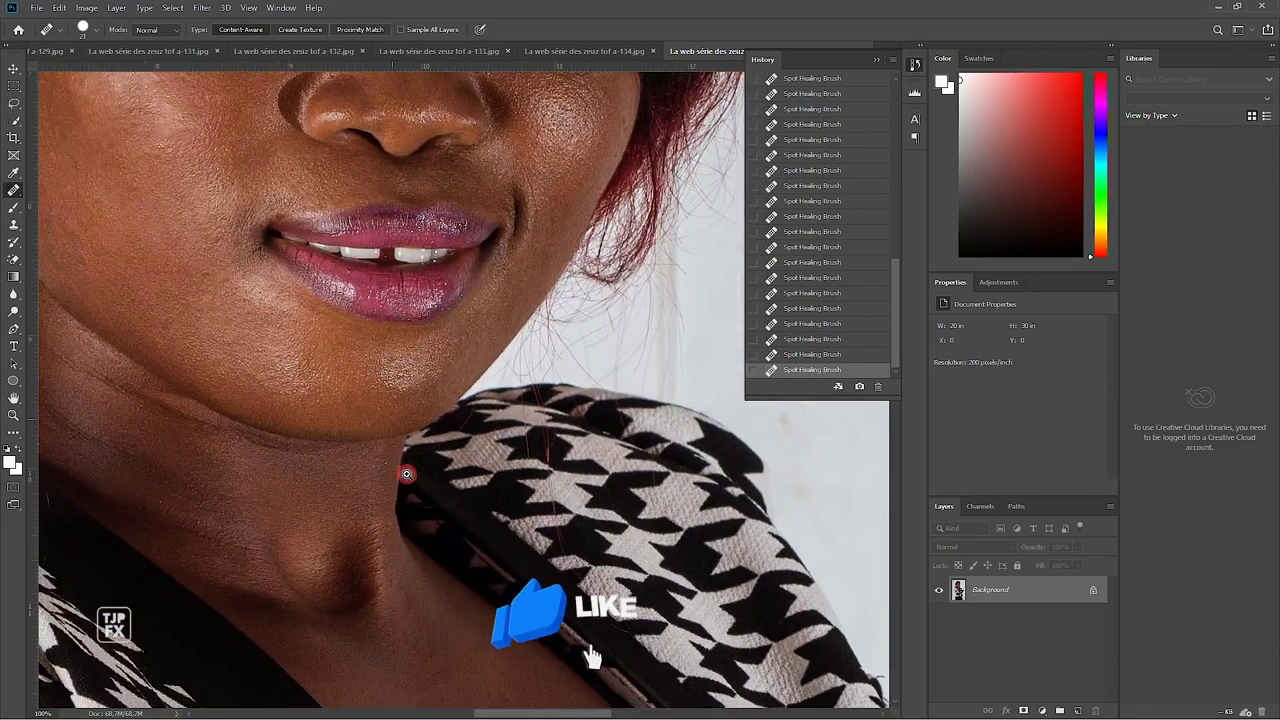
scroll(397, 499, up, 5)
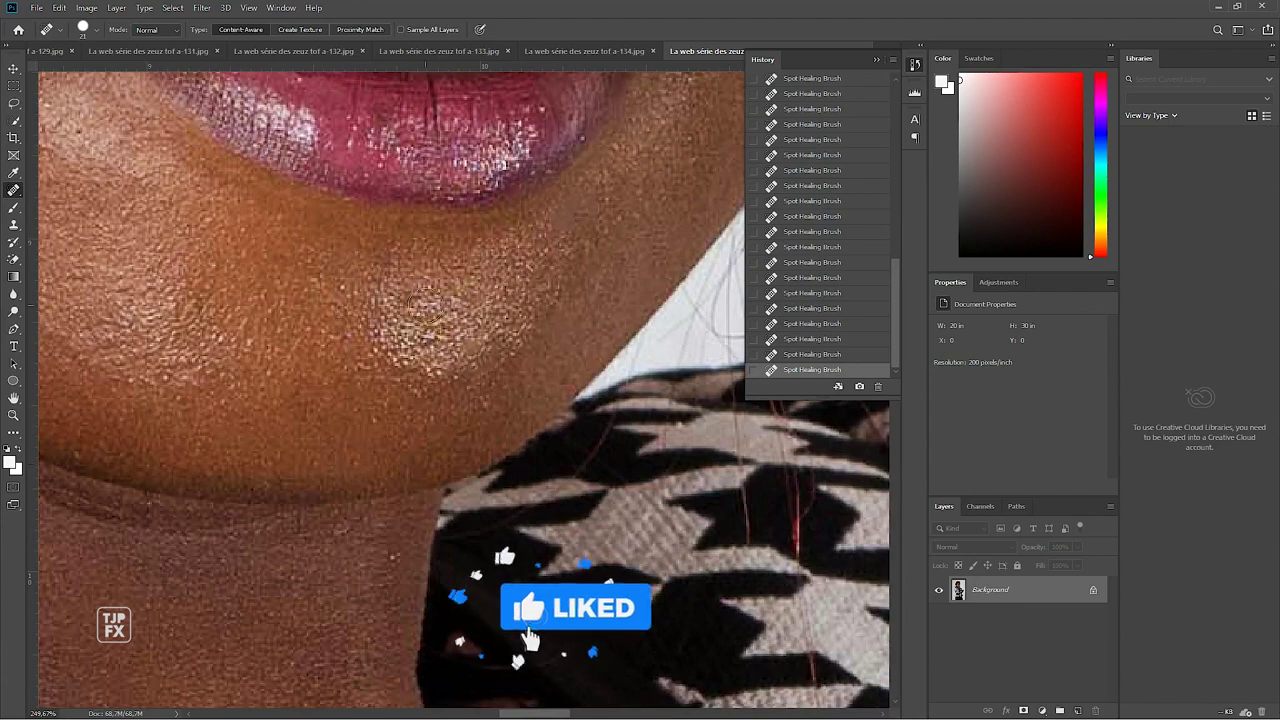
click(432, 377)
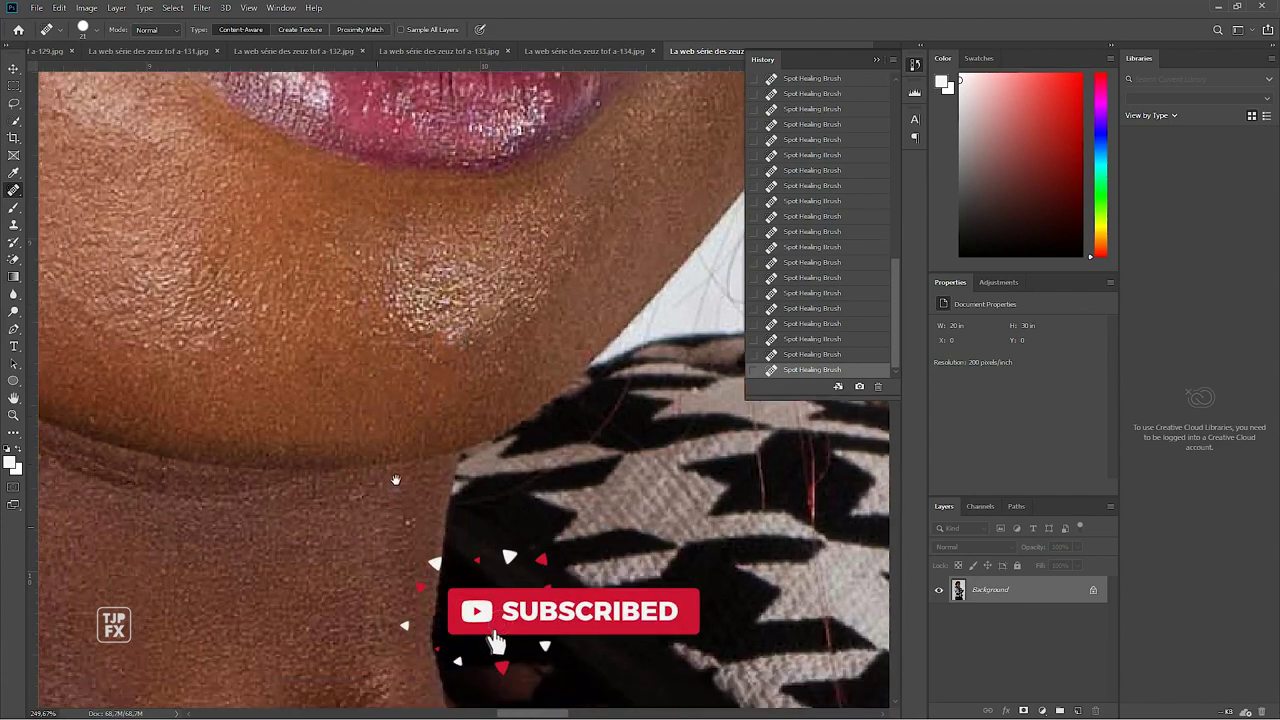
drag(395, 560, 455, 386)
click(455, 386)
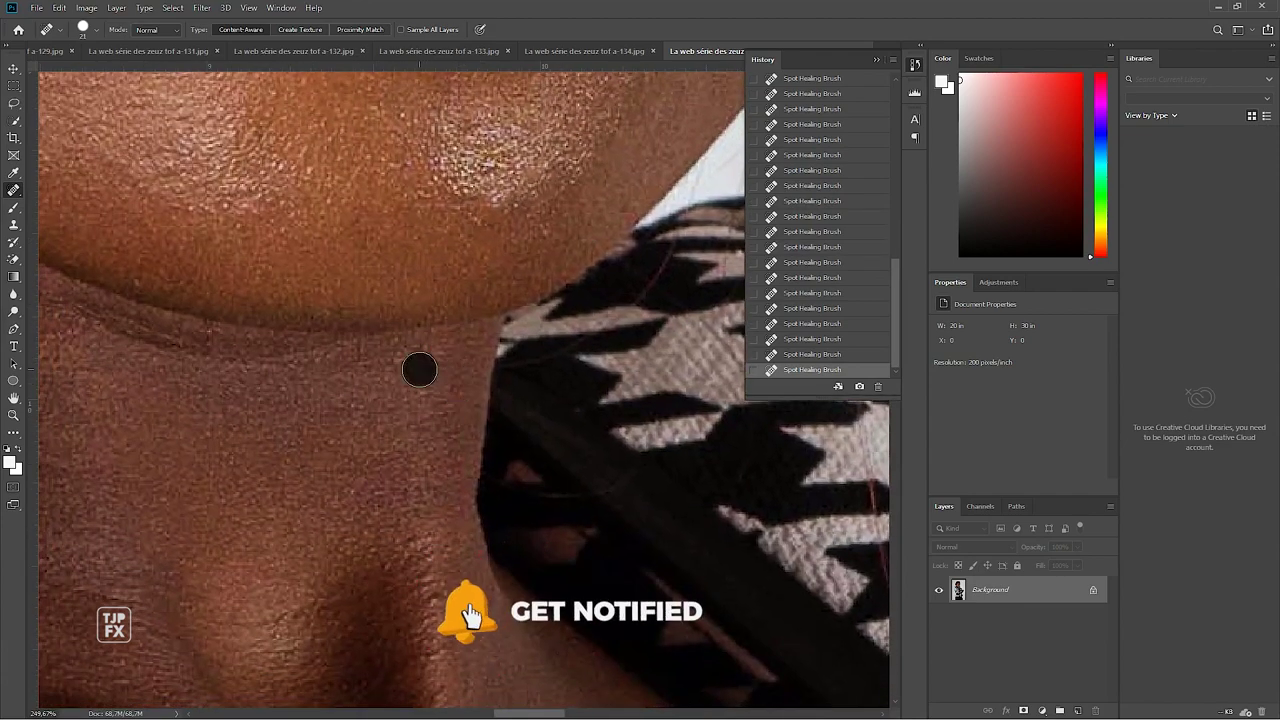
Heal the small spots on the shoulder and arm
drag(332, 547, 472, 387)
scroll(472, 387, down, 3)
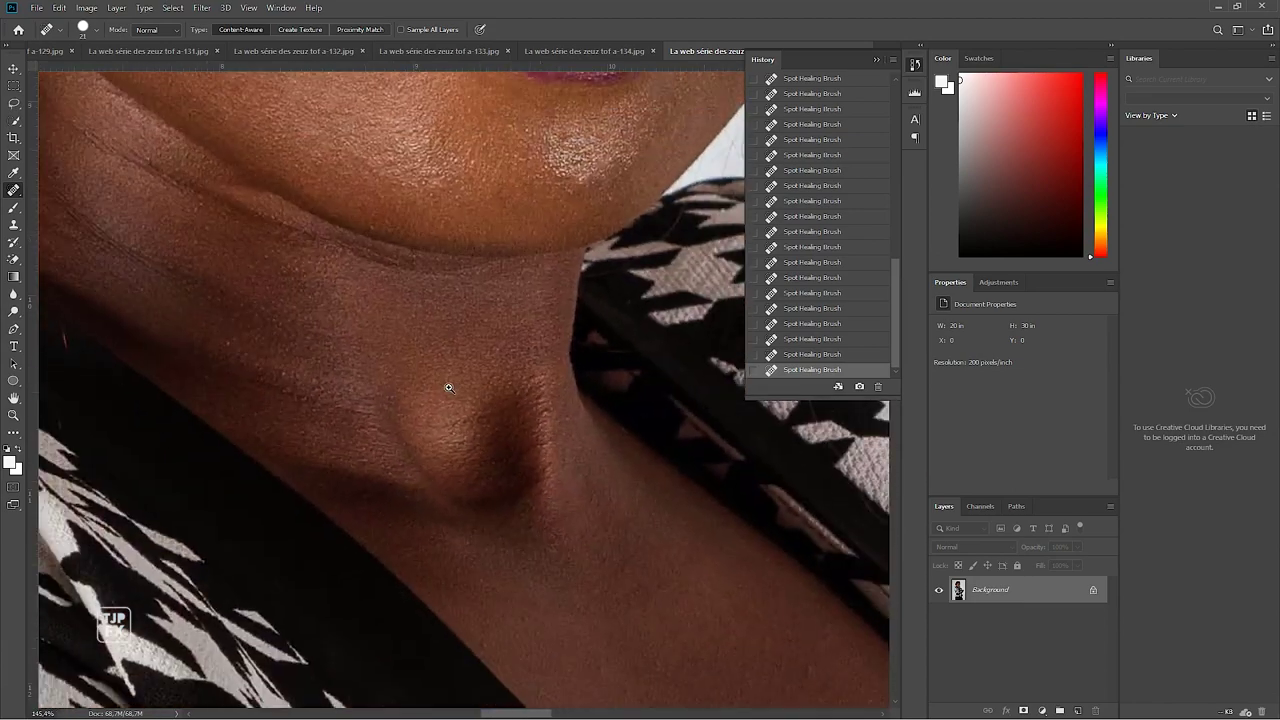
mouse_move(463, 432)
mouse_down()
mouse_move(429, 340)
mouse_move(360, 314)
mouse_move(565, 425)
mouse_move(457, 349)
mouse_up()
click(457, 349)
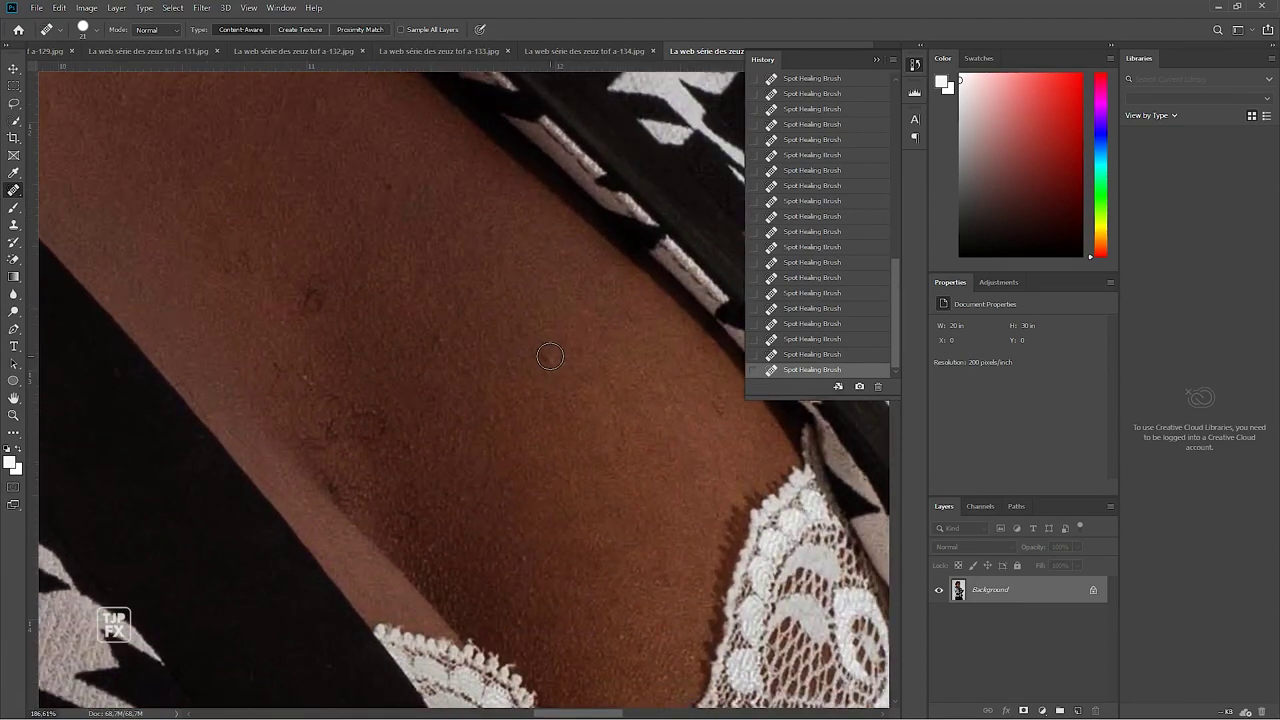
scroll(365, 319, up, 3)
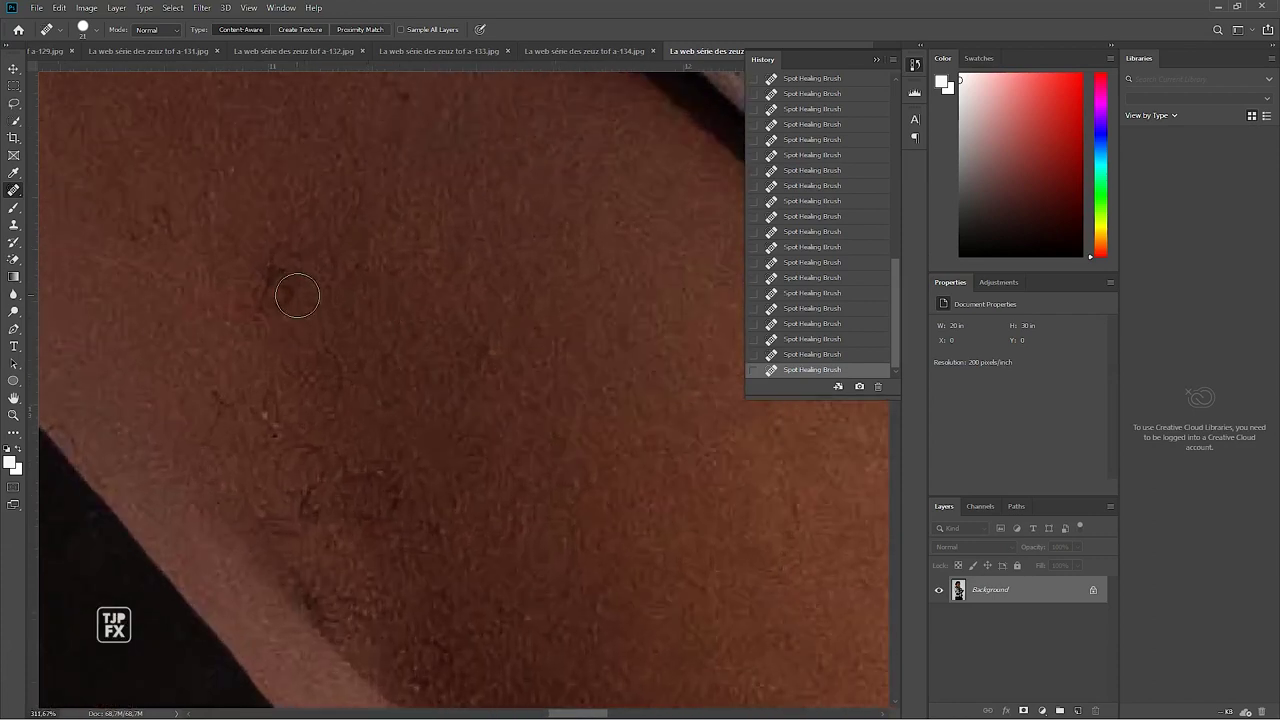
click(277, 289)
drag(369, 418, 337, 301)
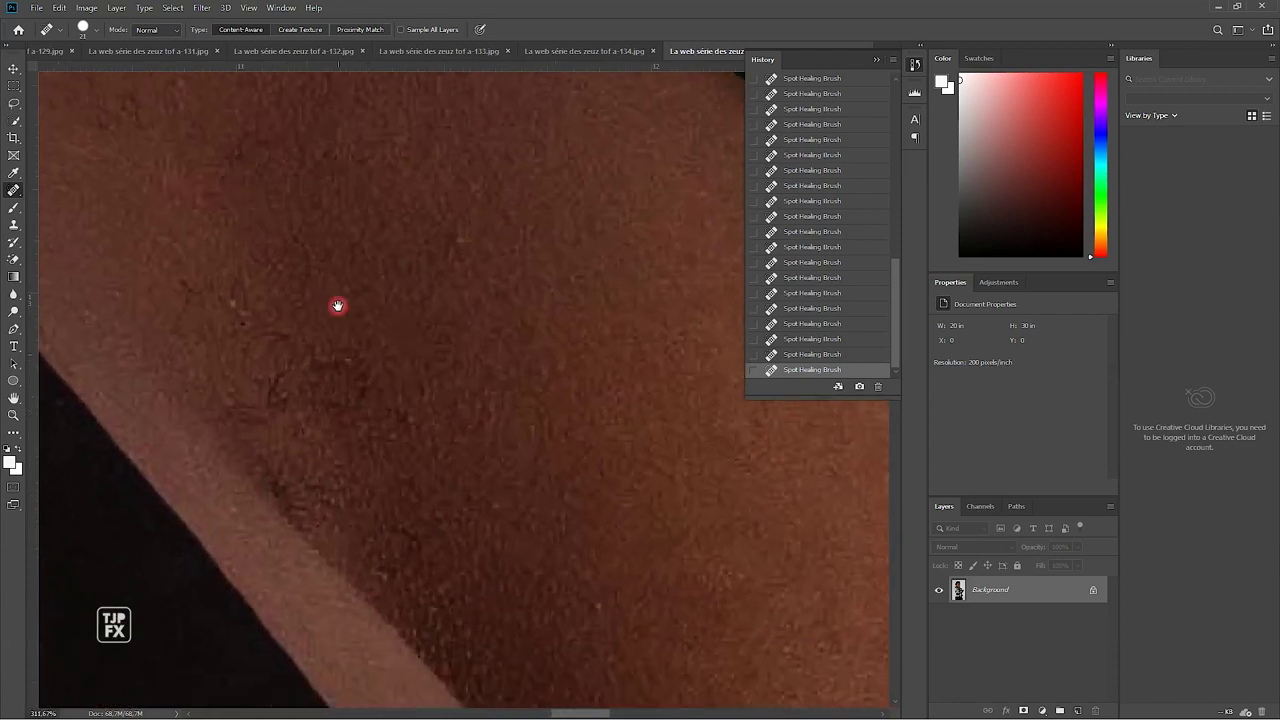
click(363, 385)
click(283, 386)
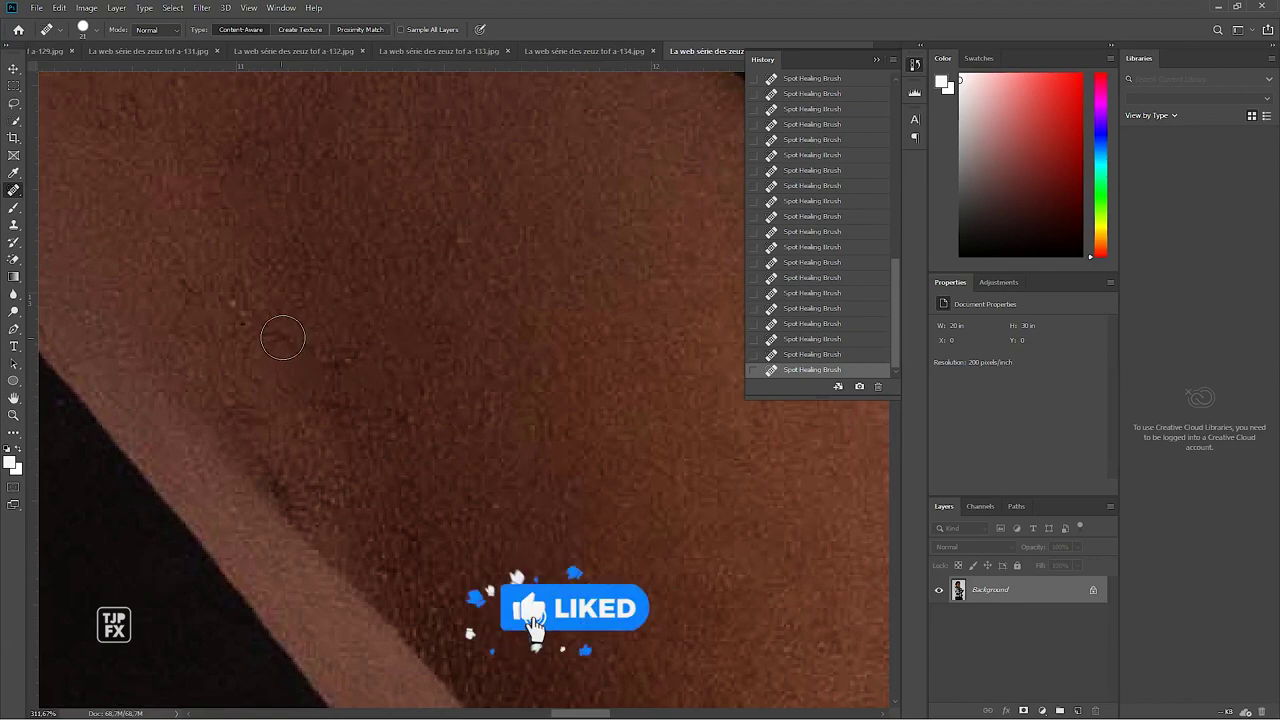
click(266, 340)
Heal the blemishes on the chest skin above the lace
click(337, 357)
click(343, 403)
click(406, 423)
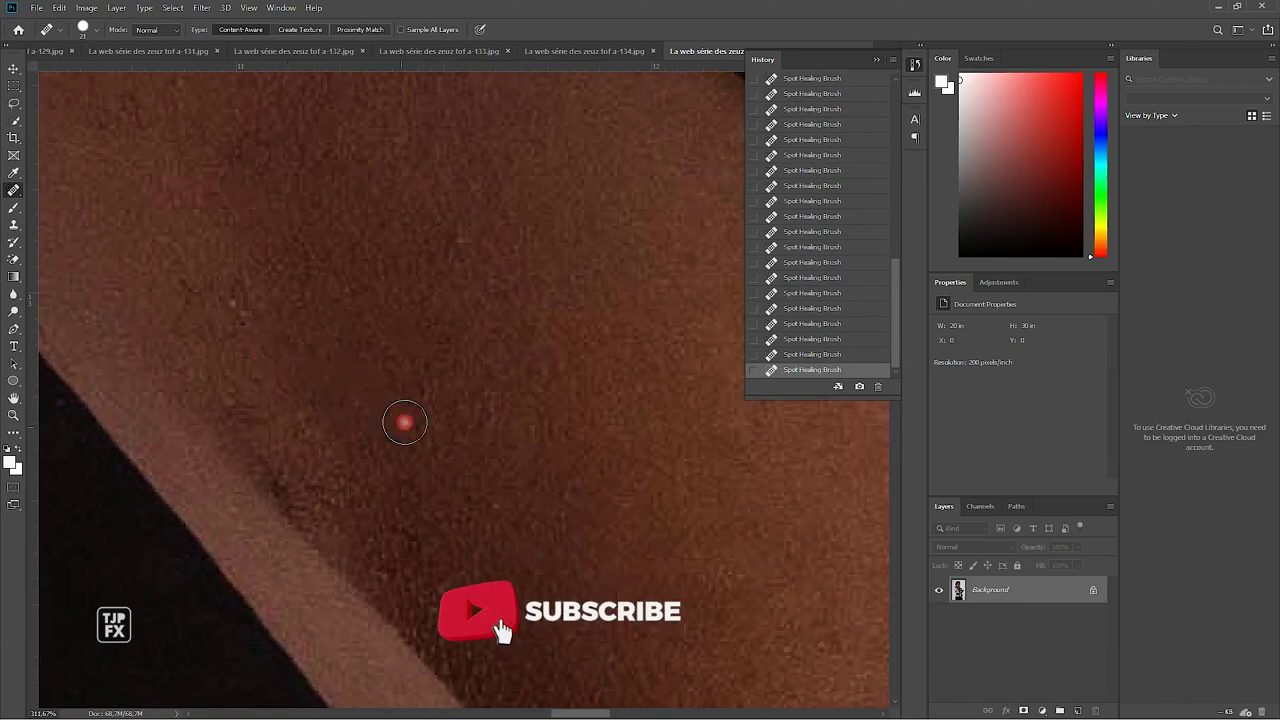
click(305, 508)
drag(305, 508, 212, 310)
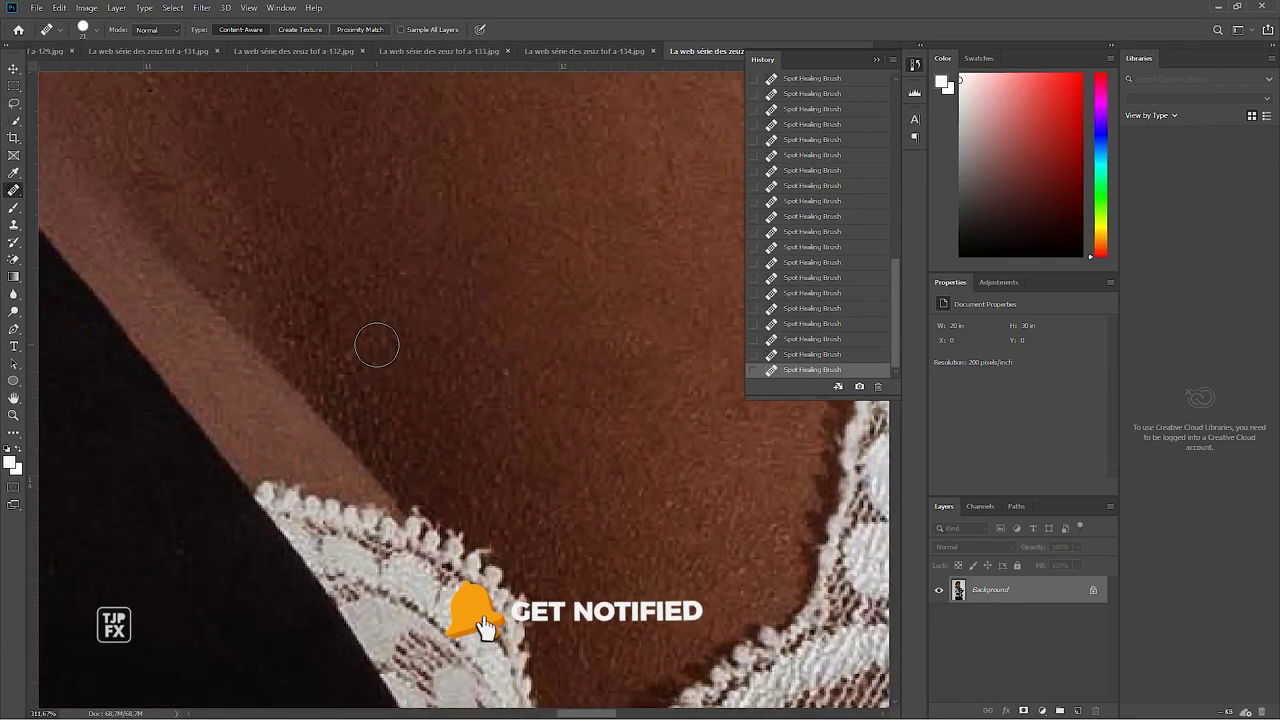
click(507, 366)
scroll(595, 446, down, 5)
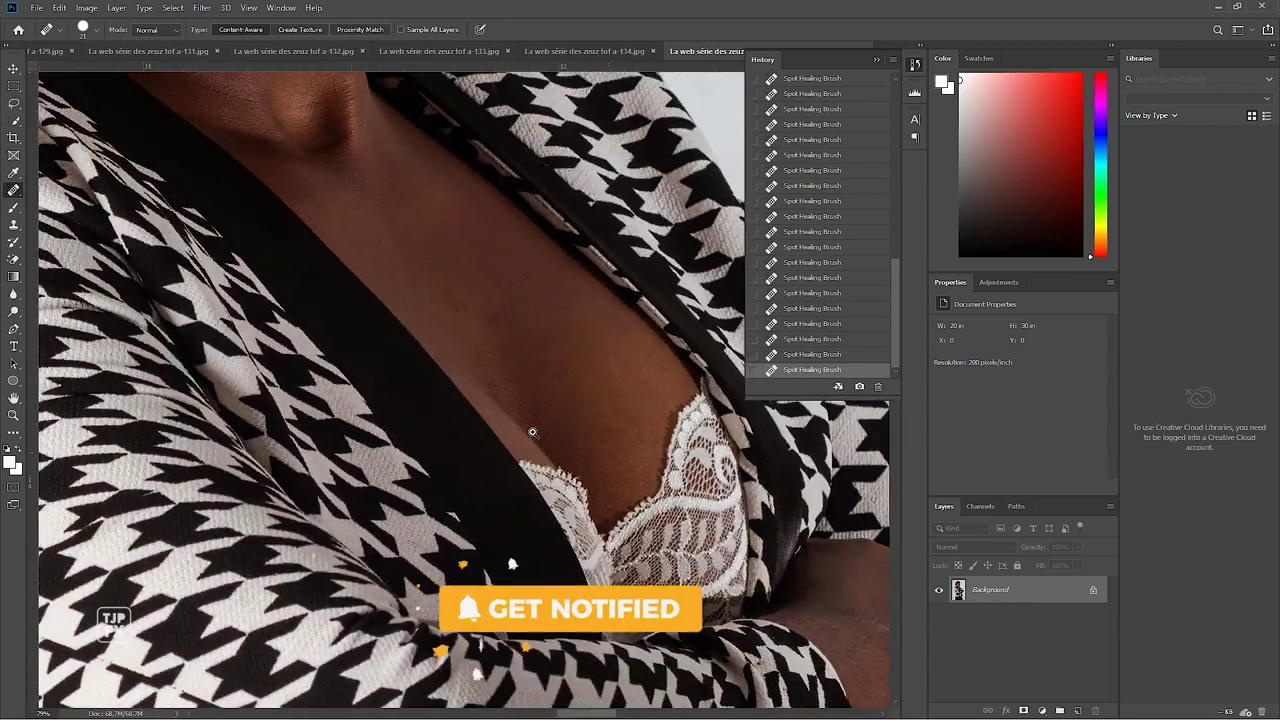
scroll(534, 303, up, 3)
scroll(534, 303, up, 2)
click(551, 308)
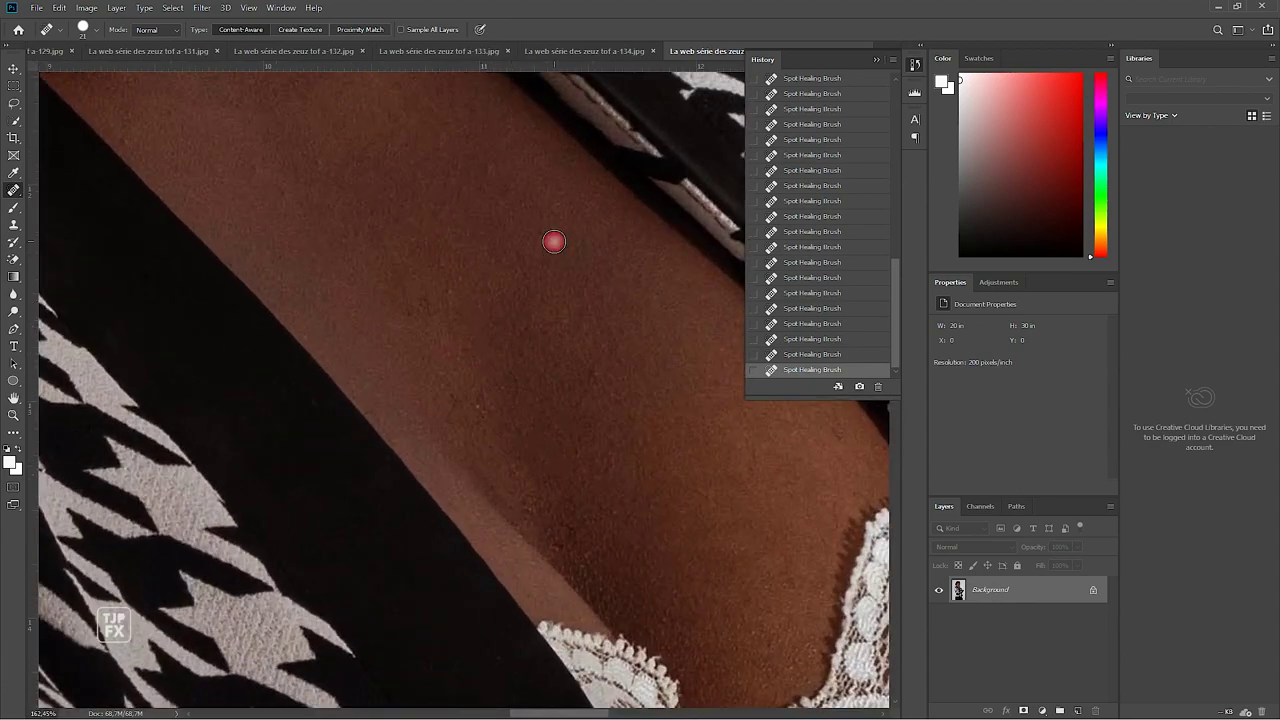
Zoom out and pan back up to the eyes and forehead
scroll(410, 190, down, 2)
scroll(408, 189, down, 2)
scroll(406, 188, down, 1)
scroll(405, 188, down, 2)
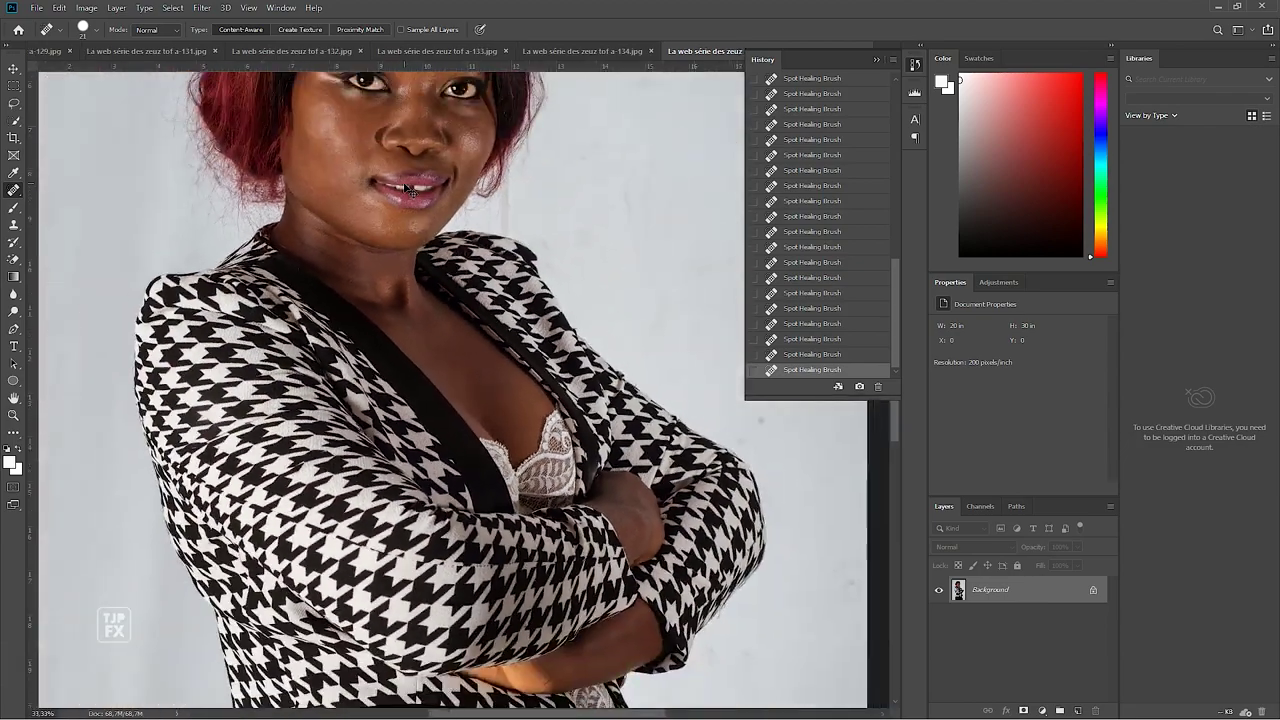
scroll(405, 188, down, 1)
scroll(405, 188, down, 1)
scroll(496, 242, up, 2)
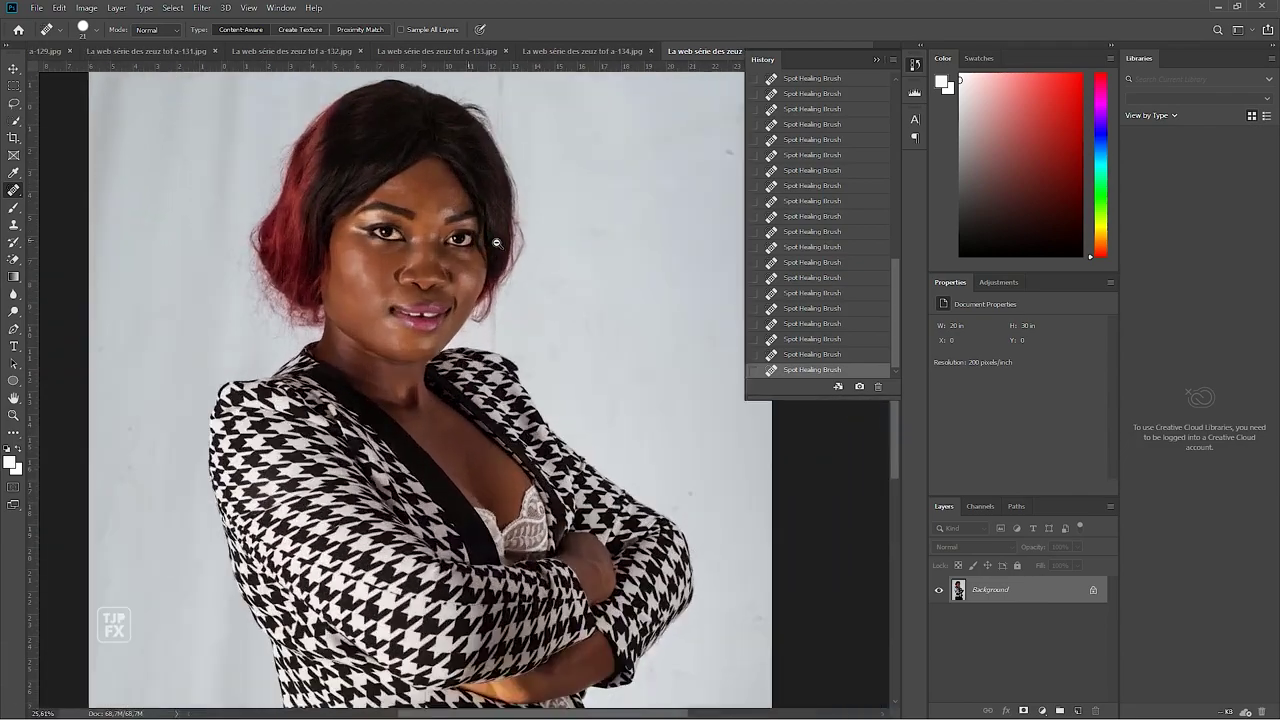
scroll(490, 240, up, 1)
scroll(486, 238, up, 1)
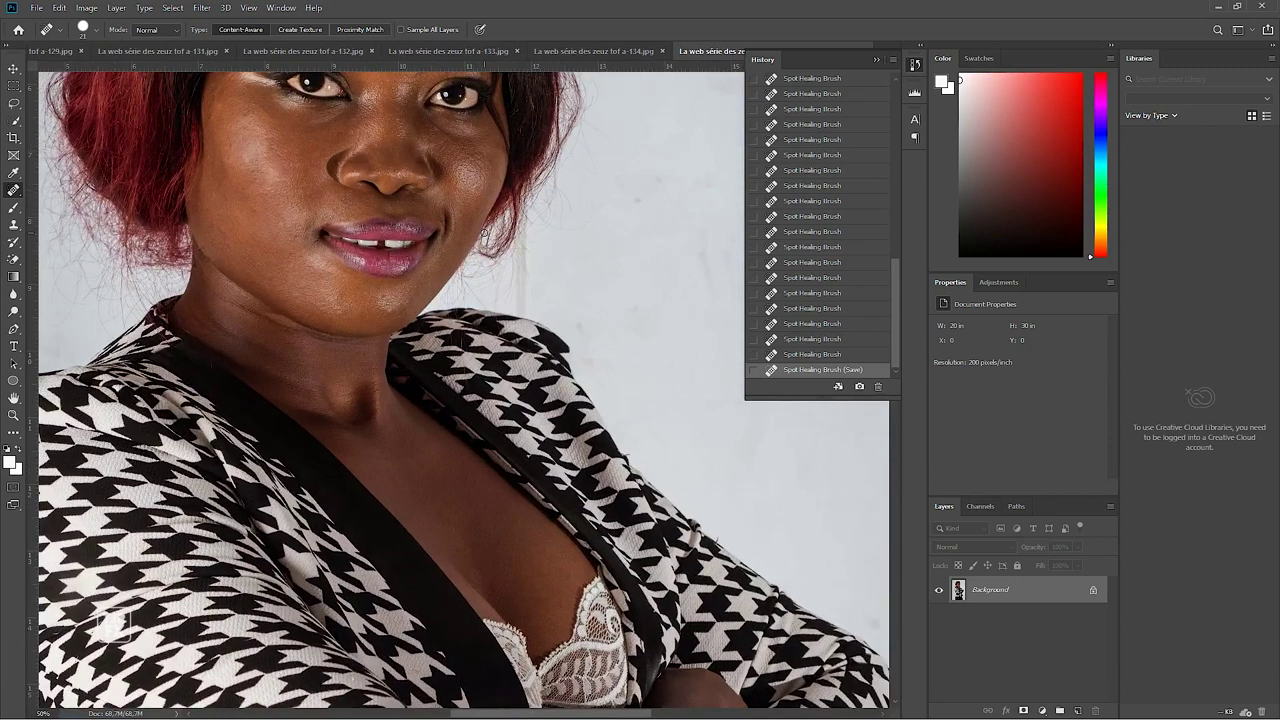
scroll(489, 236, up, 1)
scroll(490, 235, up, 1)
scroll(475, 300, up, 2)
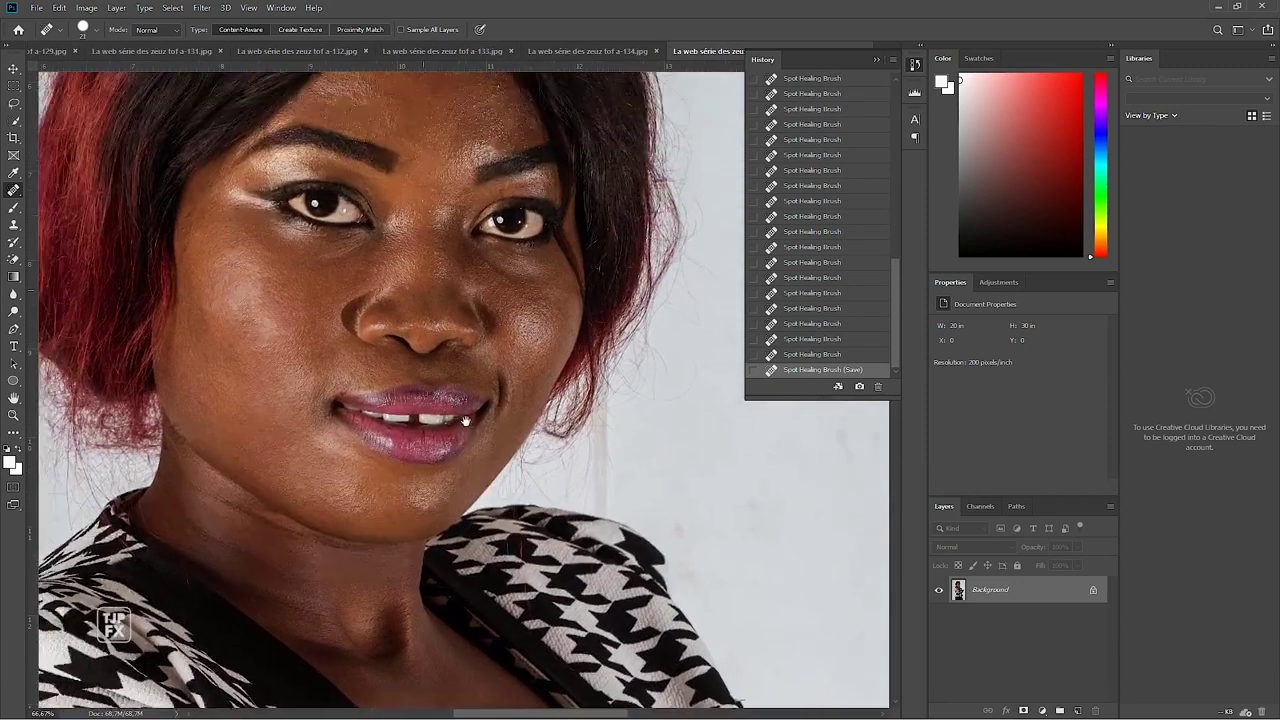
drag(461, 353, 374, 324)
scroll(375, 324, up, 1)
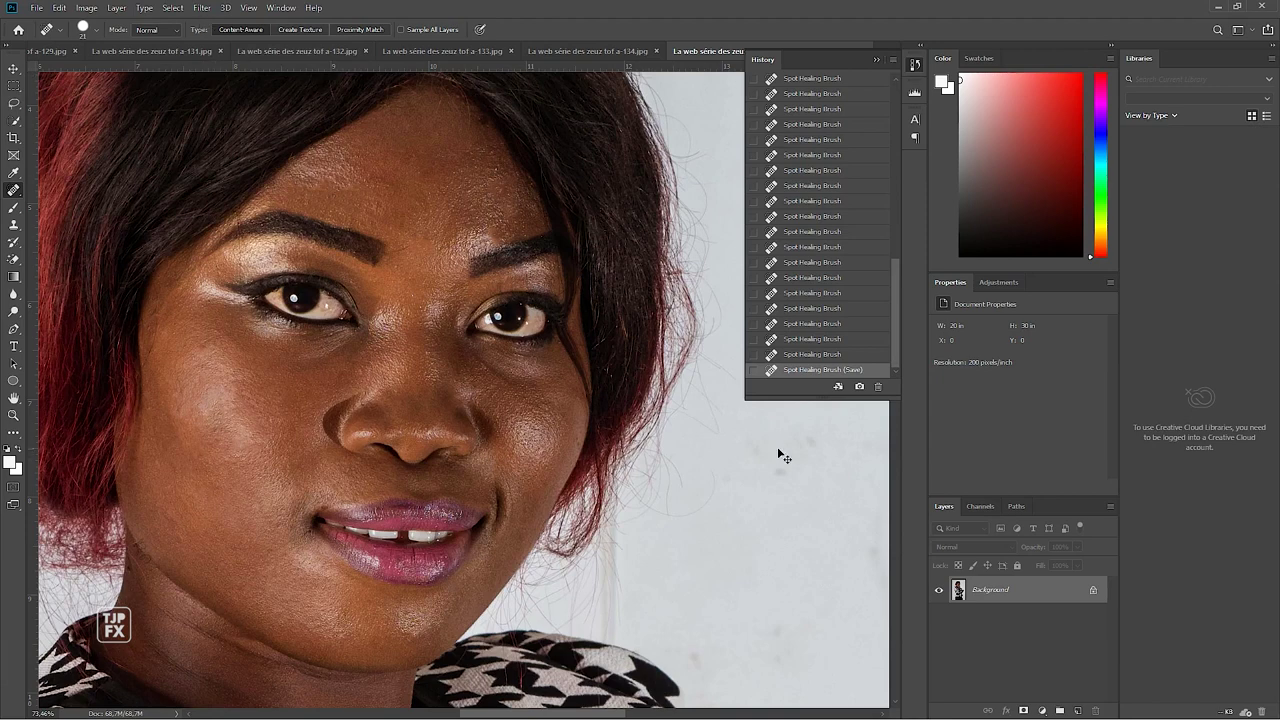
Duplicate the photo layer twice, rename Layer 1 to bg, and hide Layer 1 copy
key(ctrl+j)
key(ctrl+j)
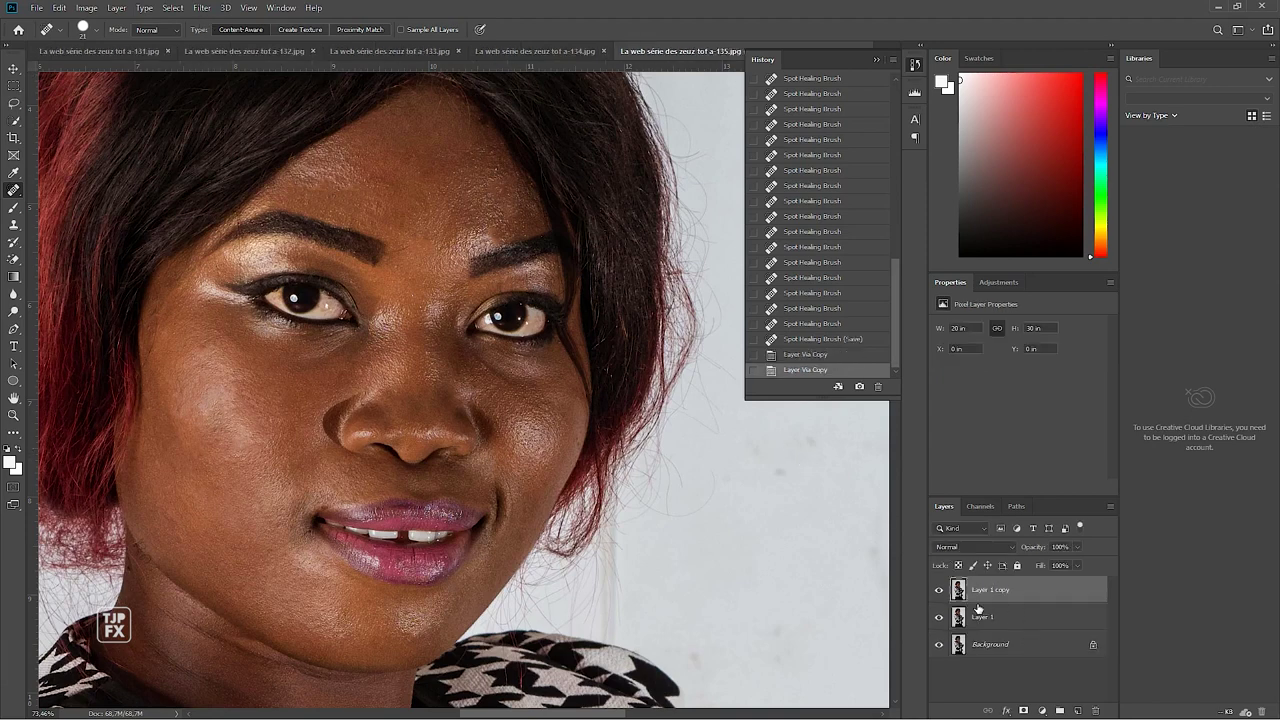
double_click(983, 616)
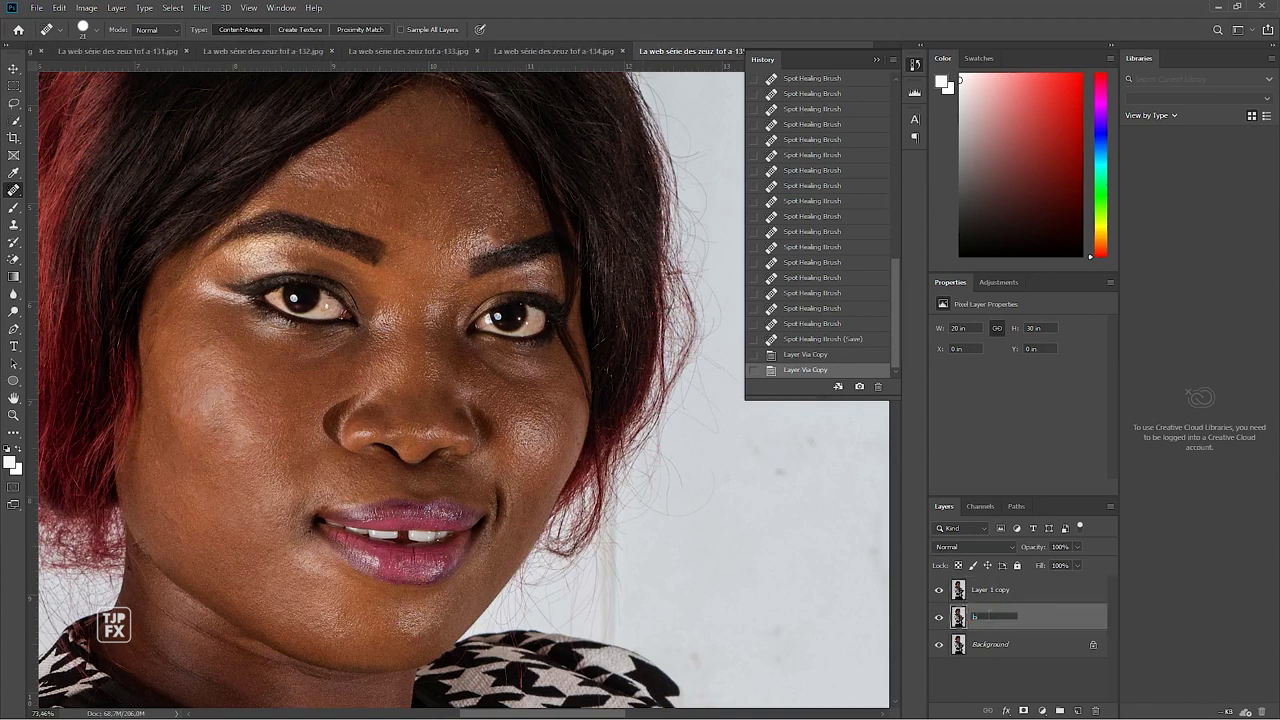
key(Return)
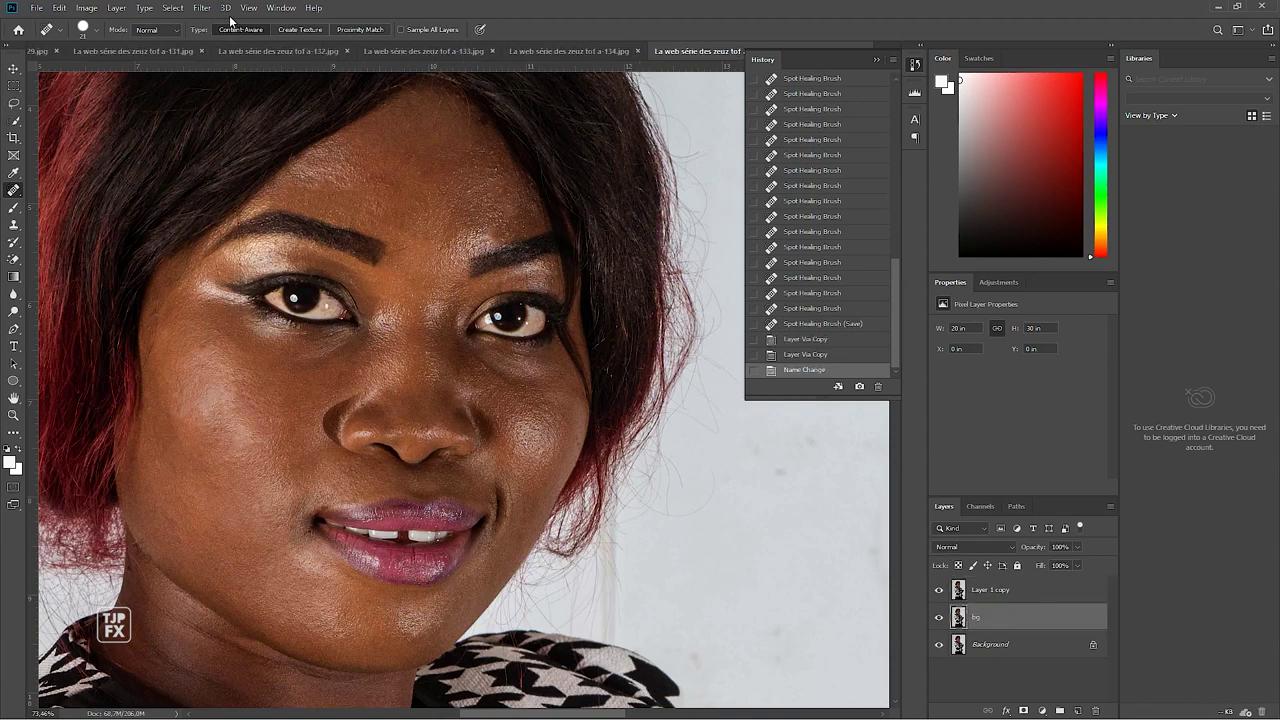
click(938, 591)
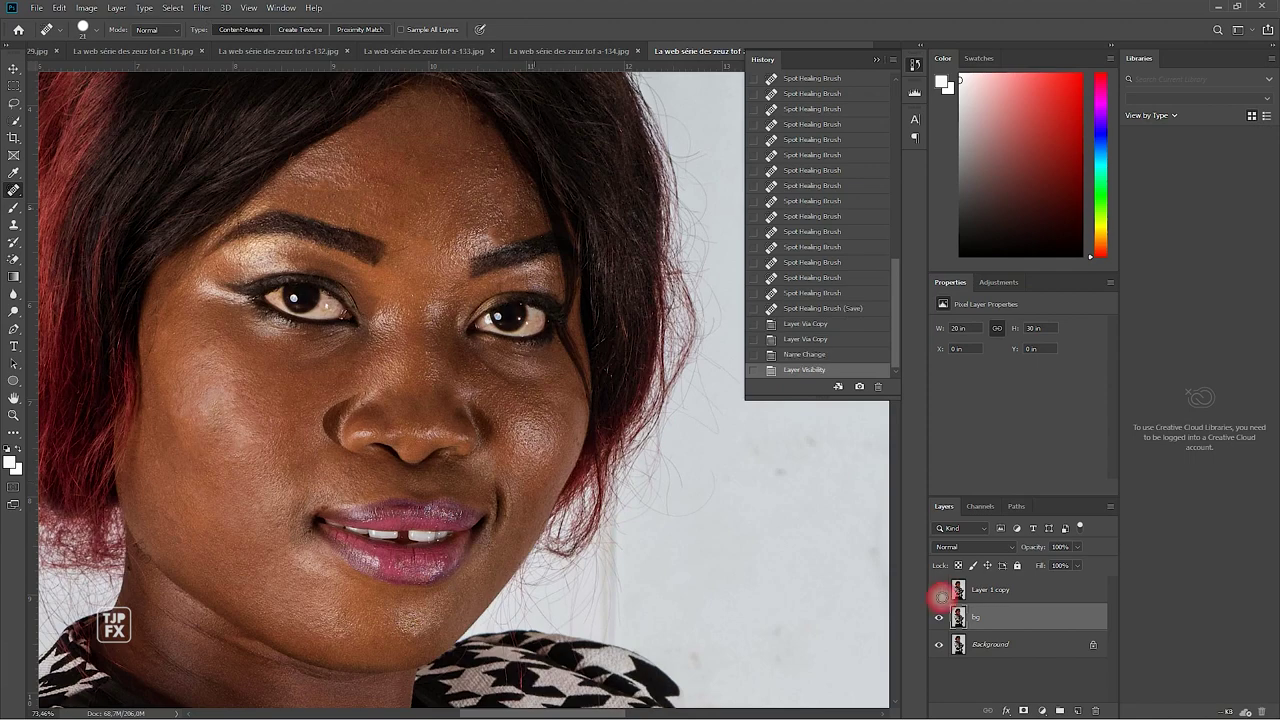
Give bg an 8-pixel Gaussian Blur, then make Layer 1 copy visible again
click(202, 8)
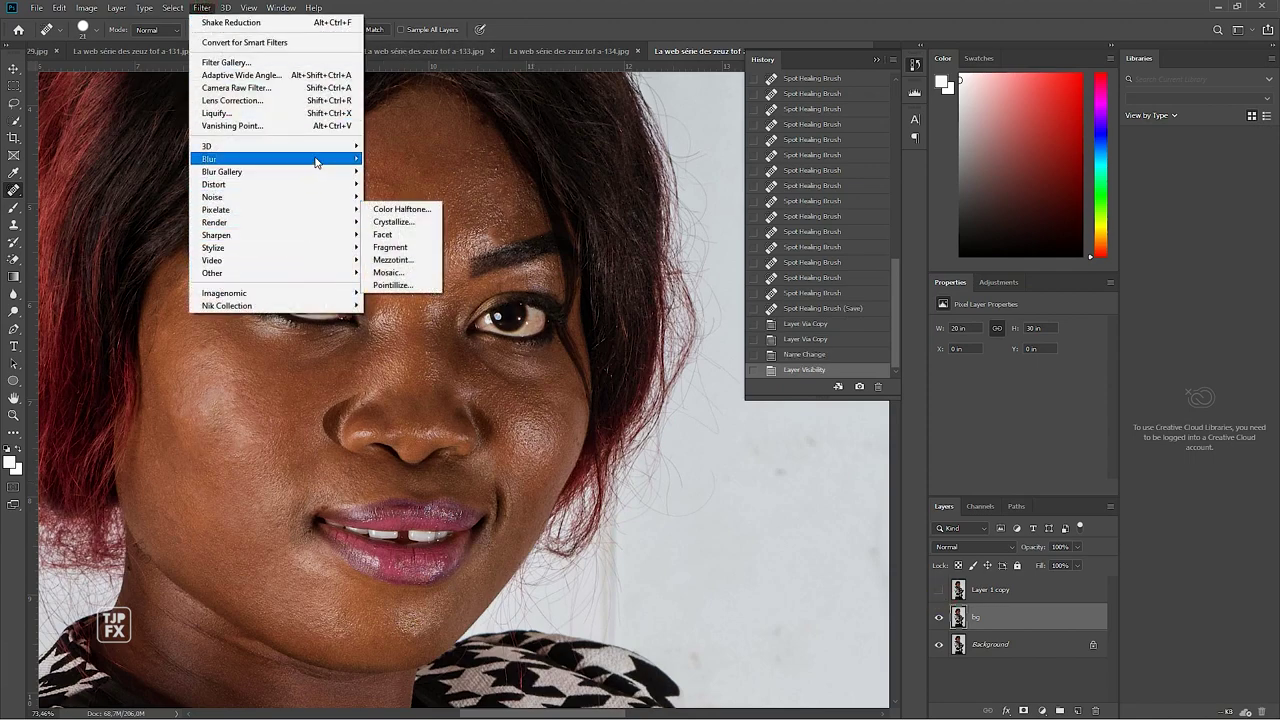
mouse_move(276, 159)
click(400, 209)
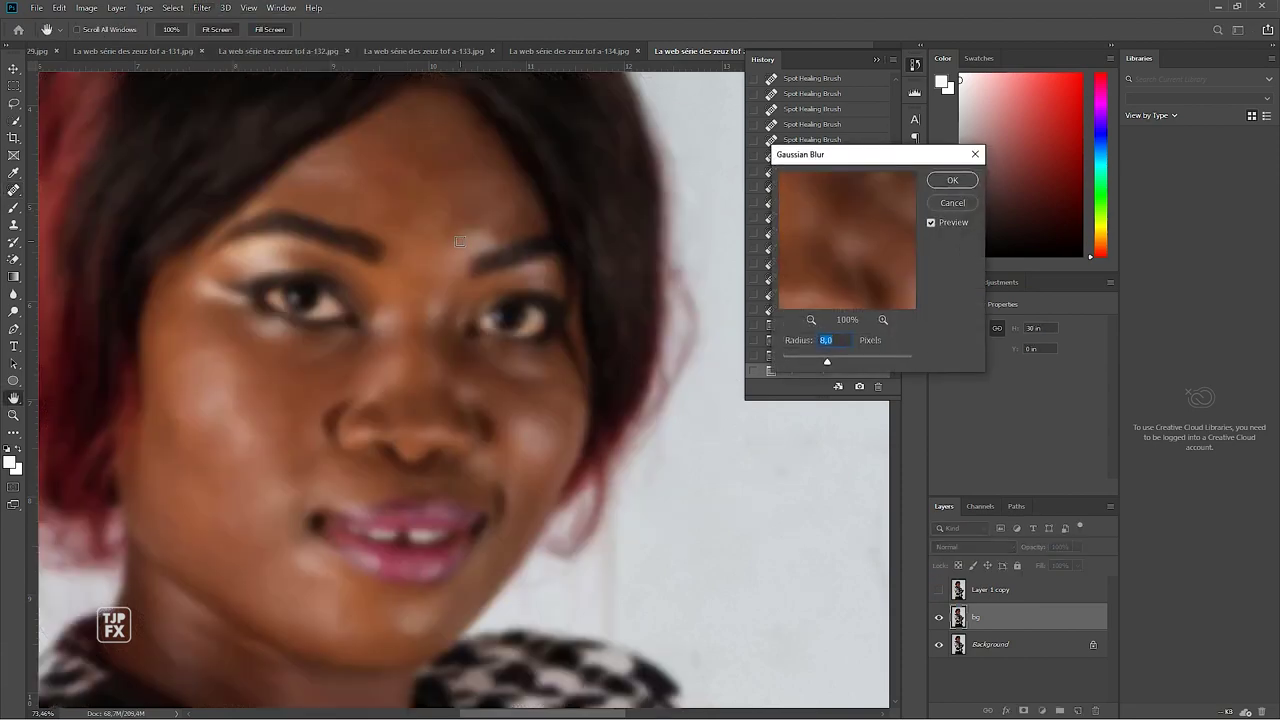
key(Return)
click(1010, 590)
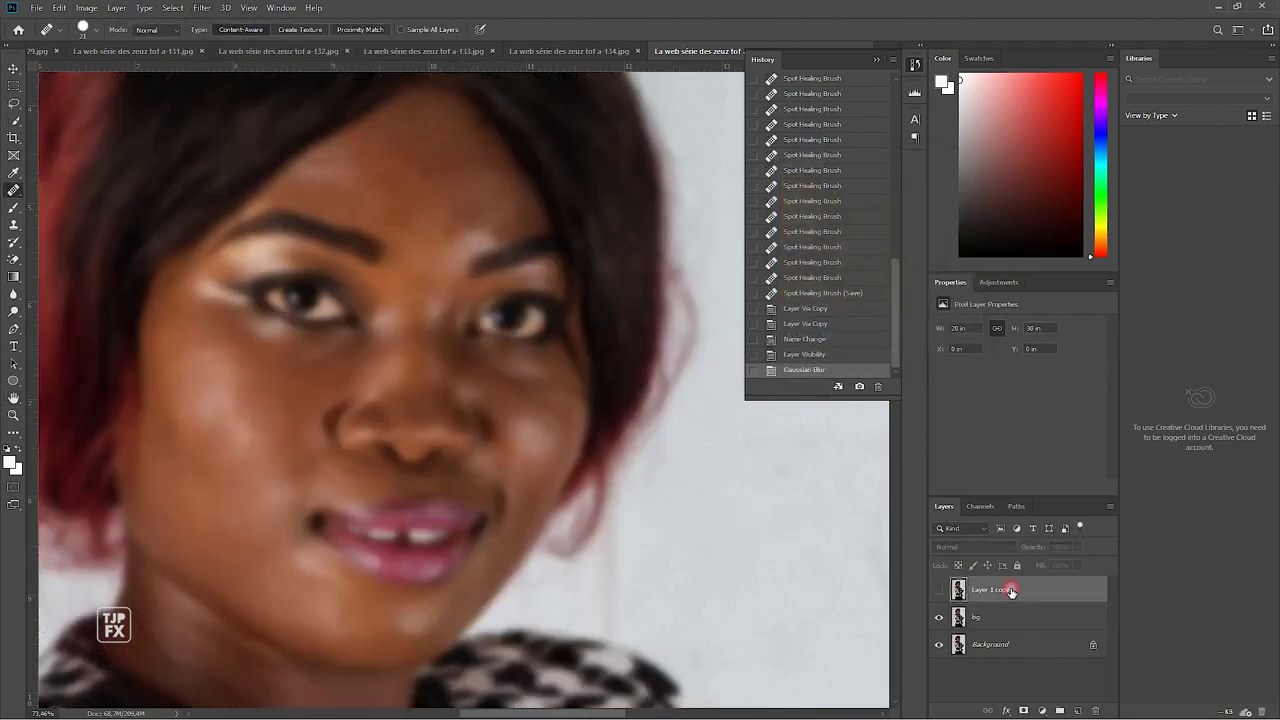
click(938, 590)
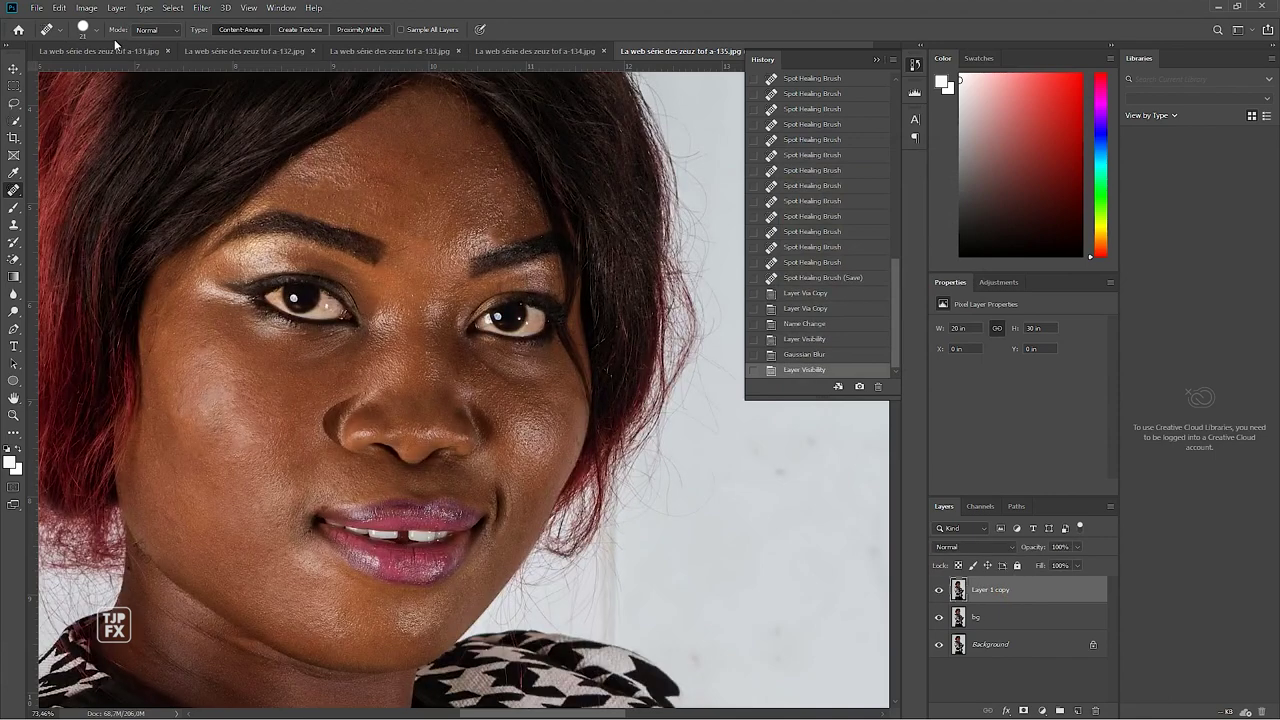
In Apply Image, use the inverted bg layer as source and edit the Scale value
click(86, 7)
click(179, 204)
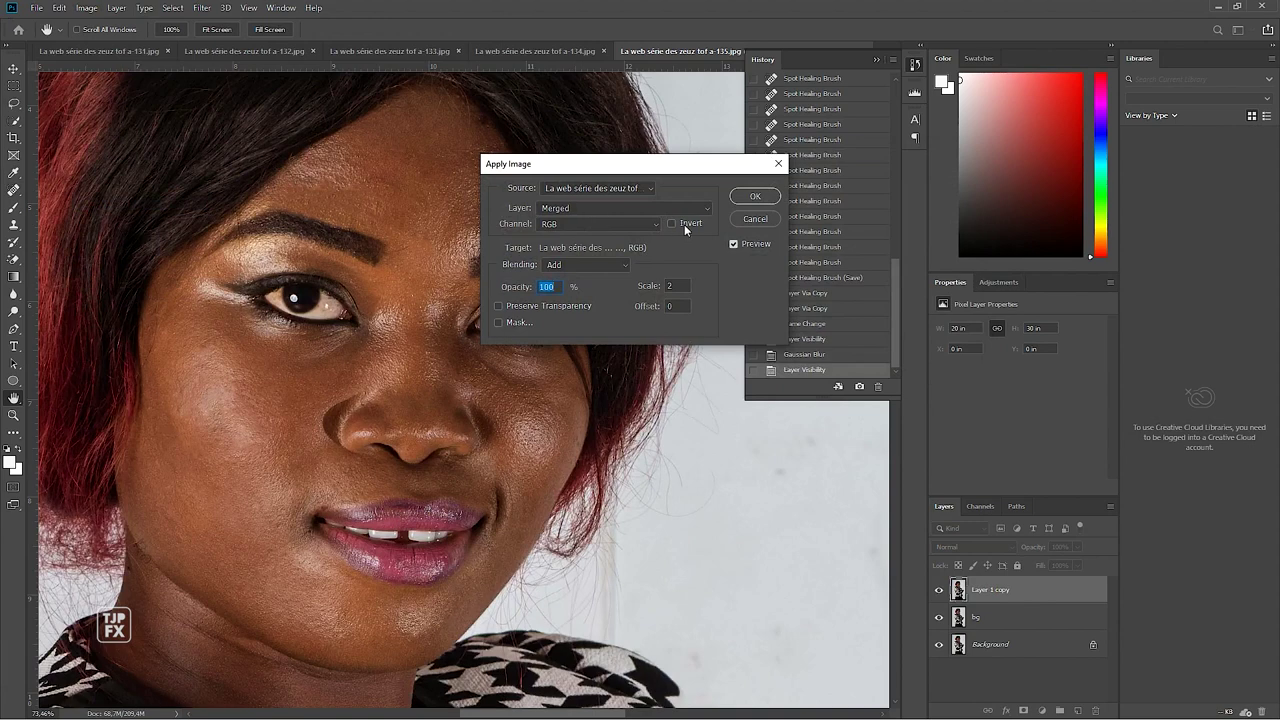
click(583, 210)
click(572, 250)
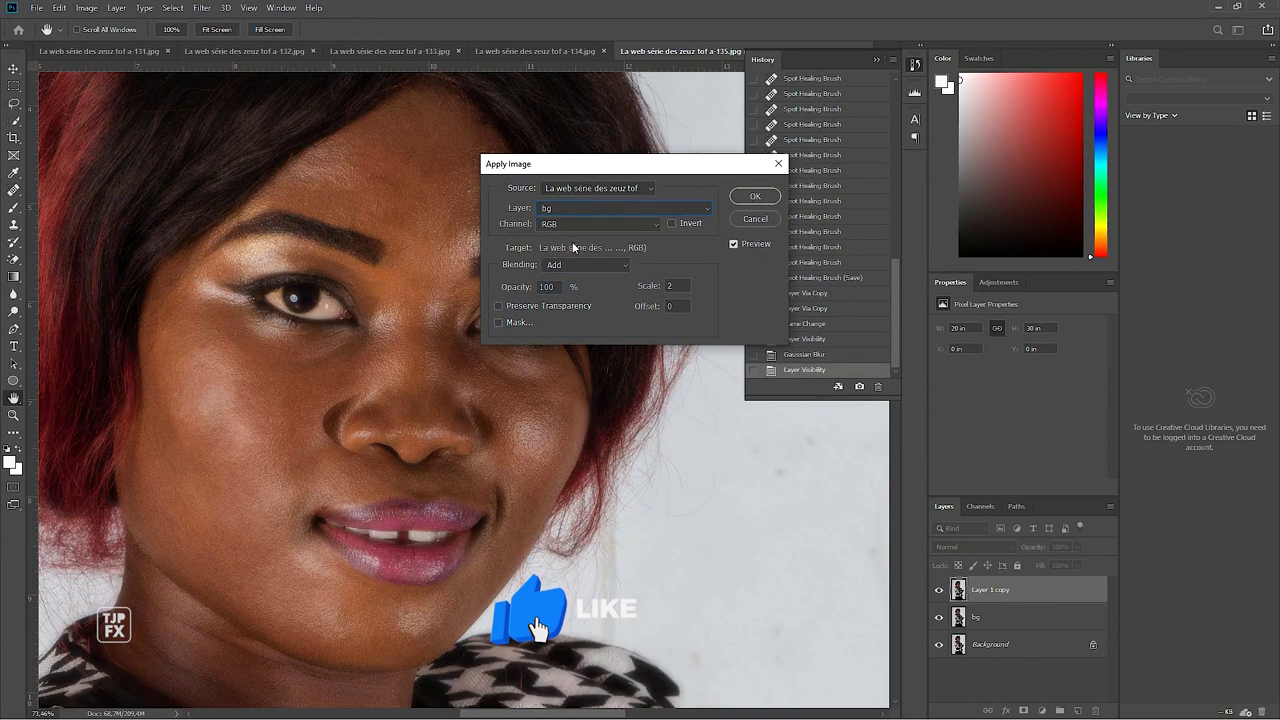
click(670, 224)
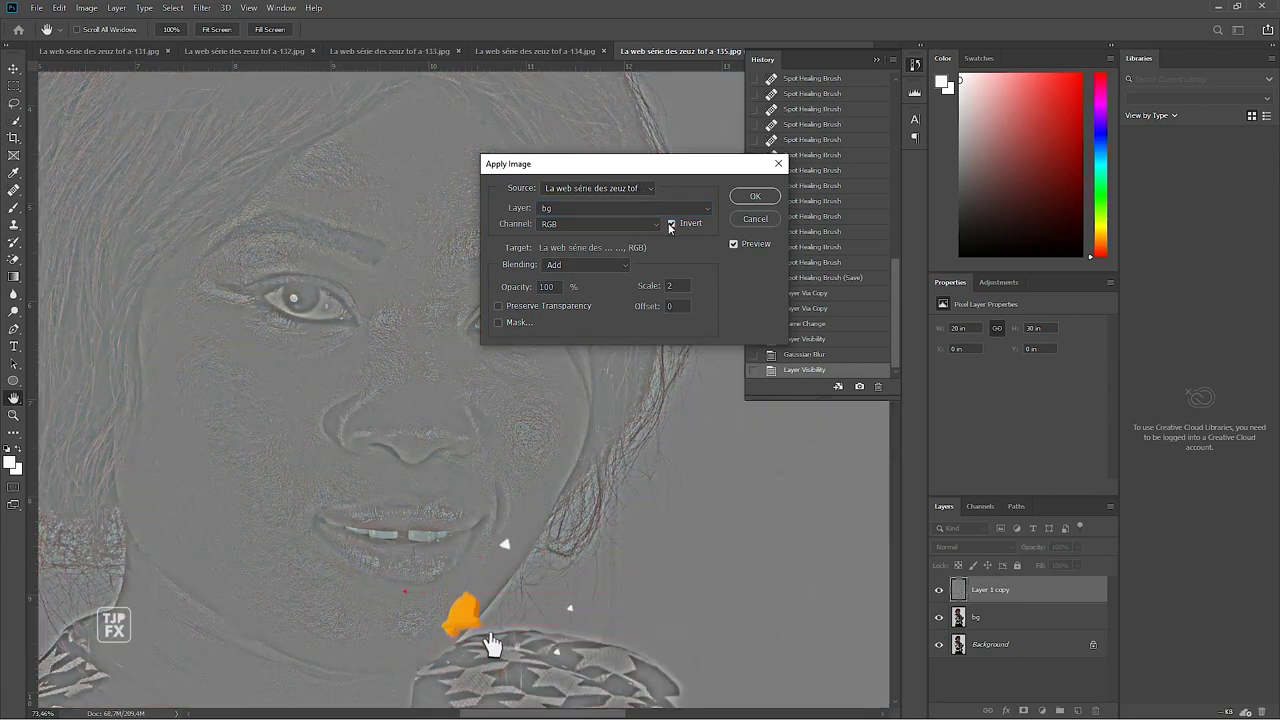
double_click(668, 286)
text(1)
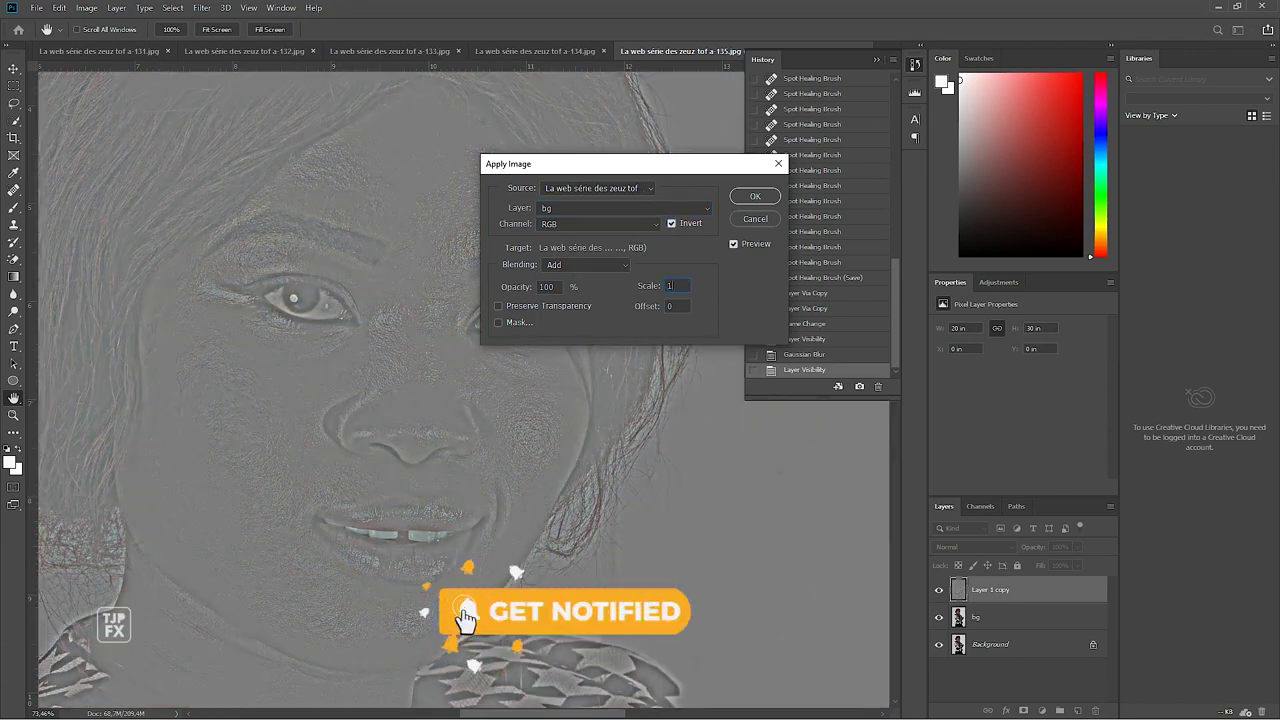
text(3)
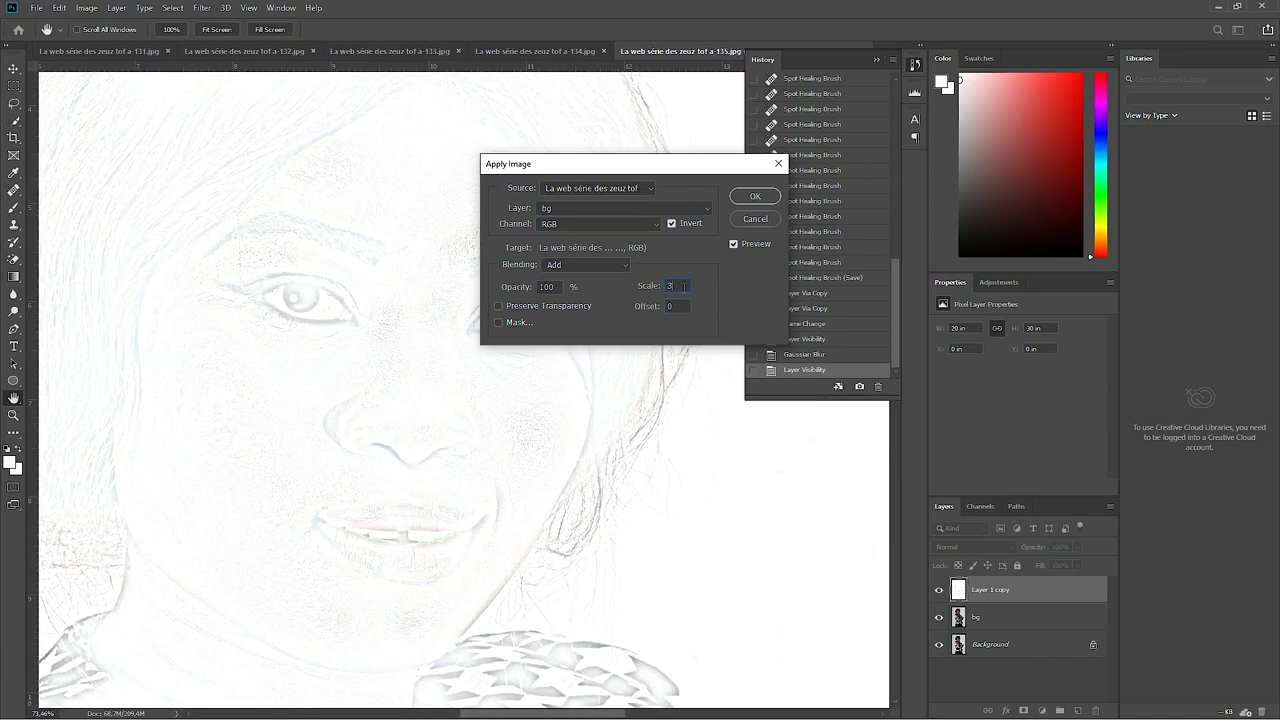
click(655, 286)
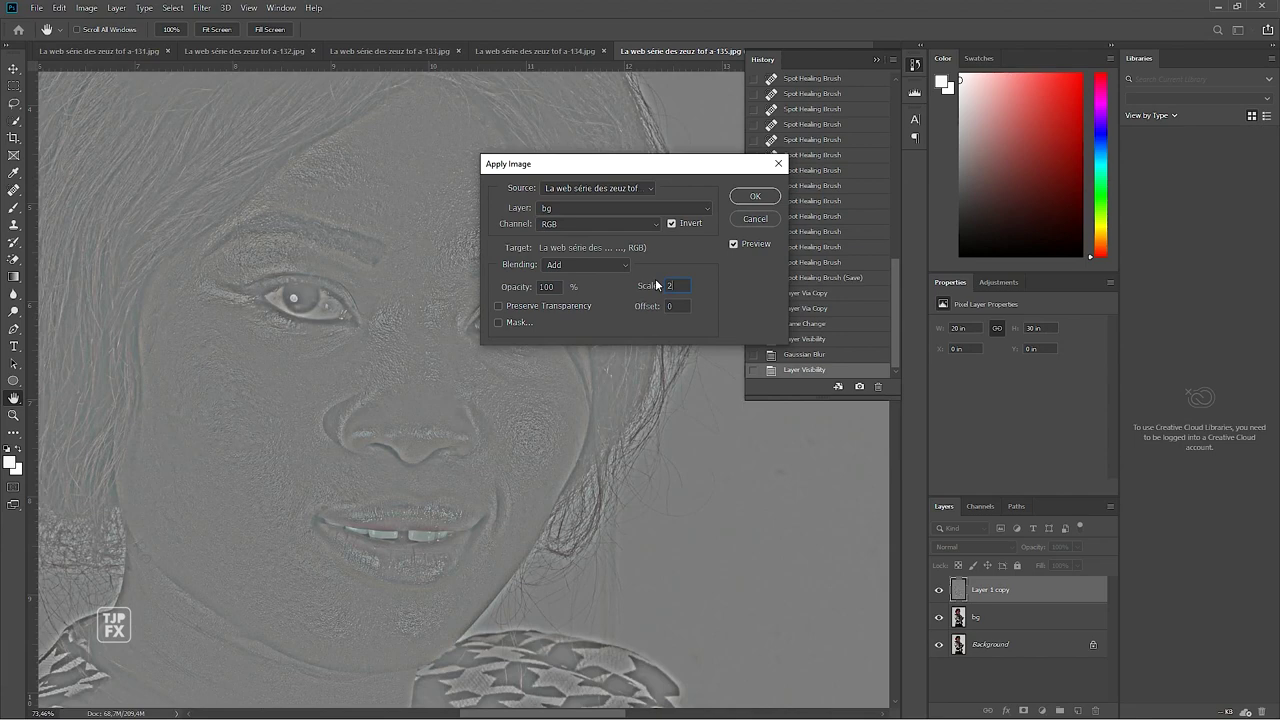
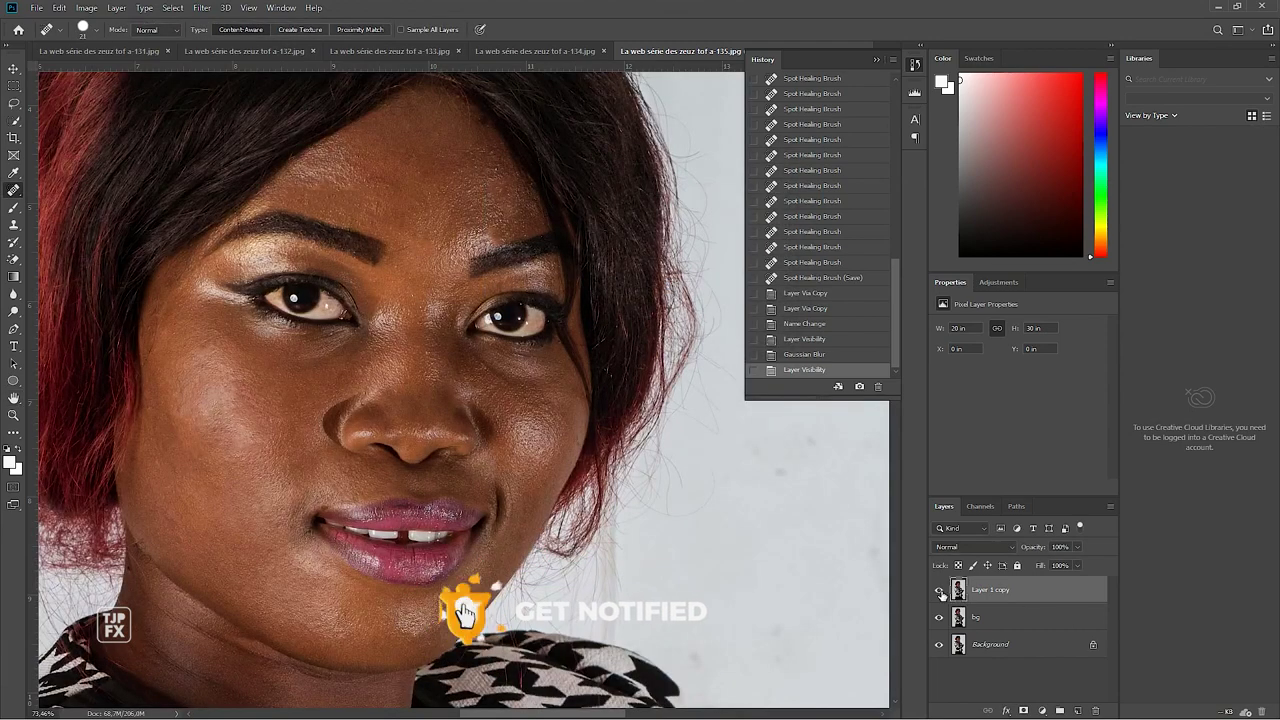
Delete the bg layer and duplicate the Background into a Background copy layer
click(939, 590)
click(982, 613)
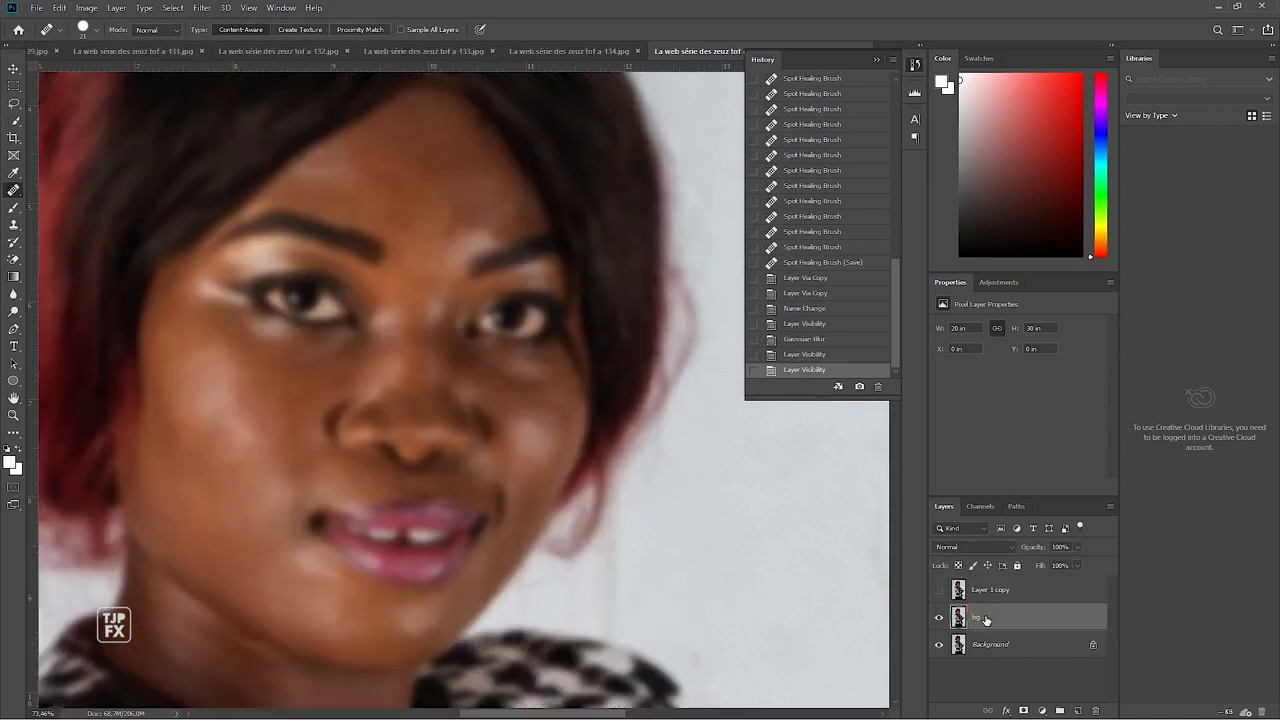
key(Delete)
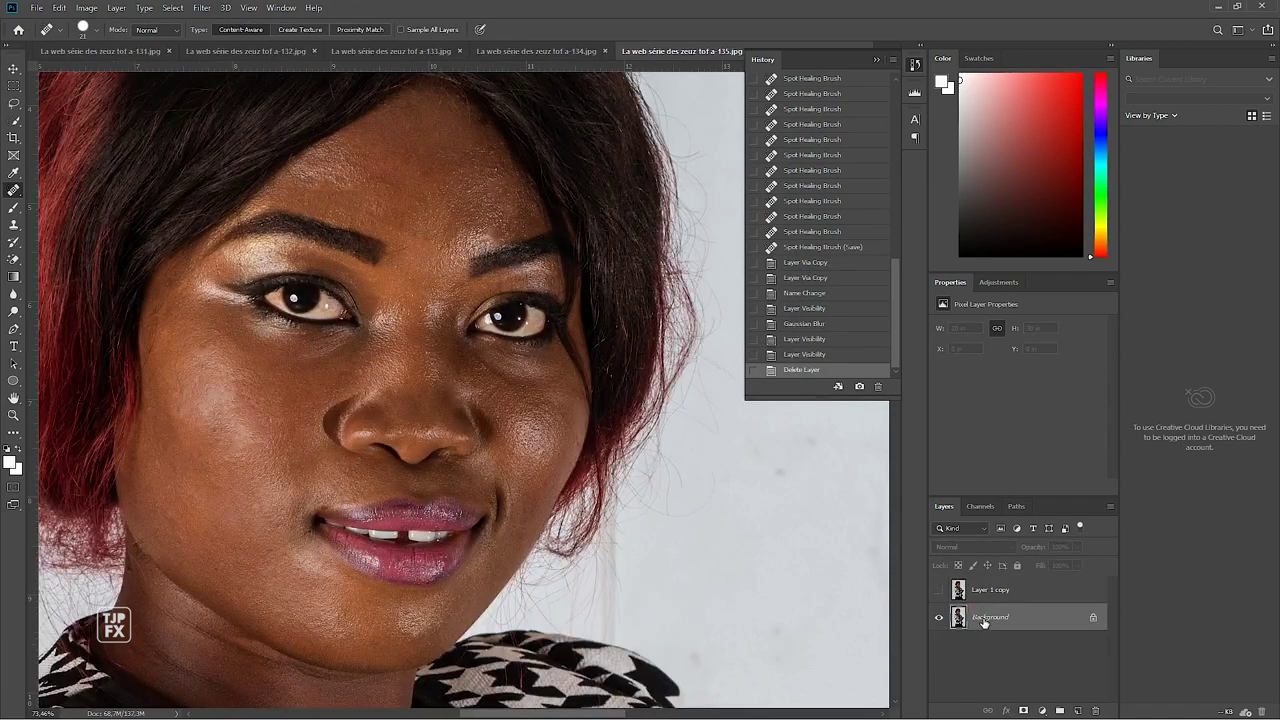
key(ctrl+j)
click(200, 8)
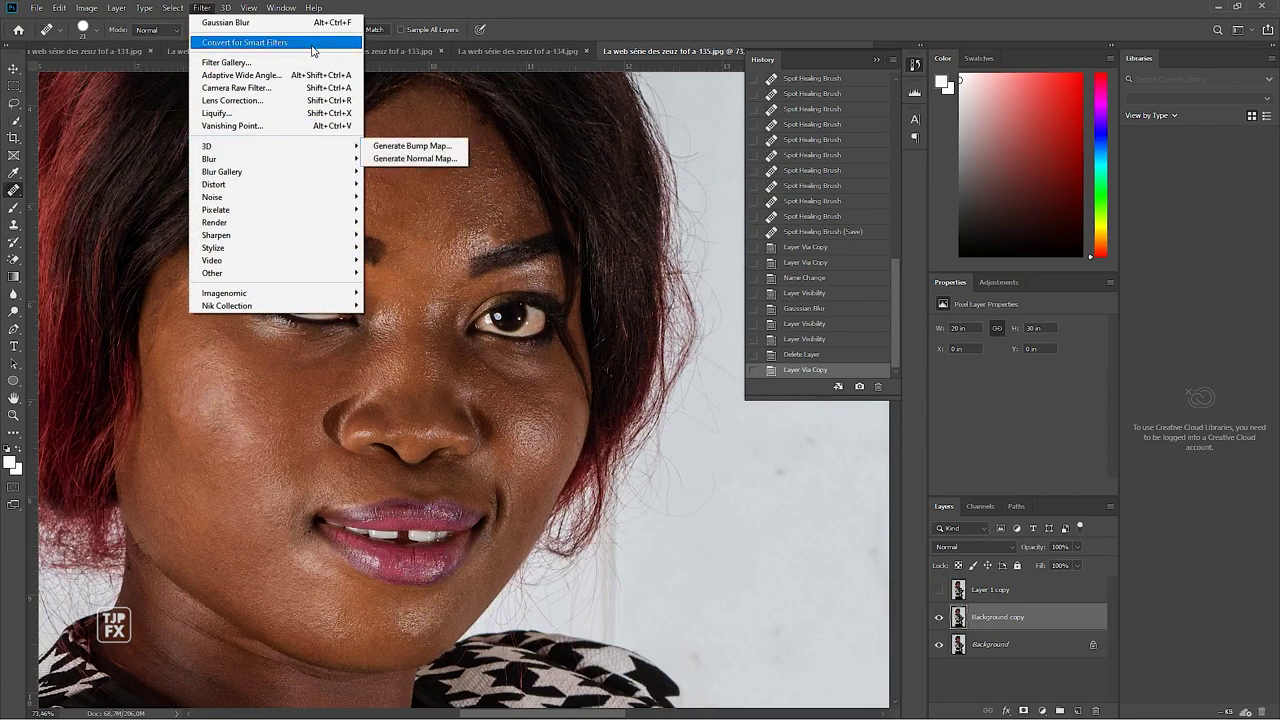
click(1007, 619)
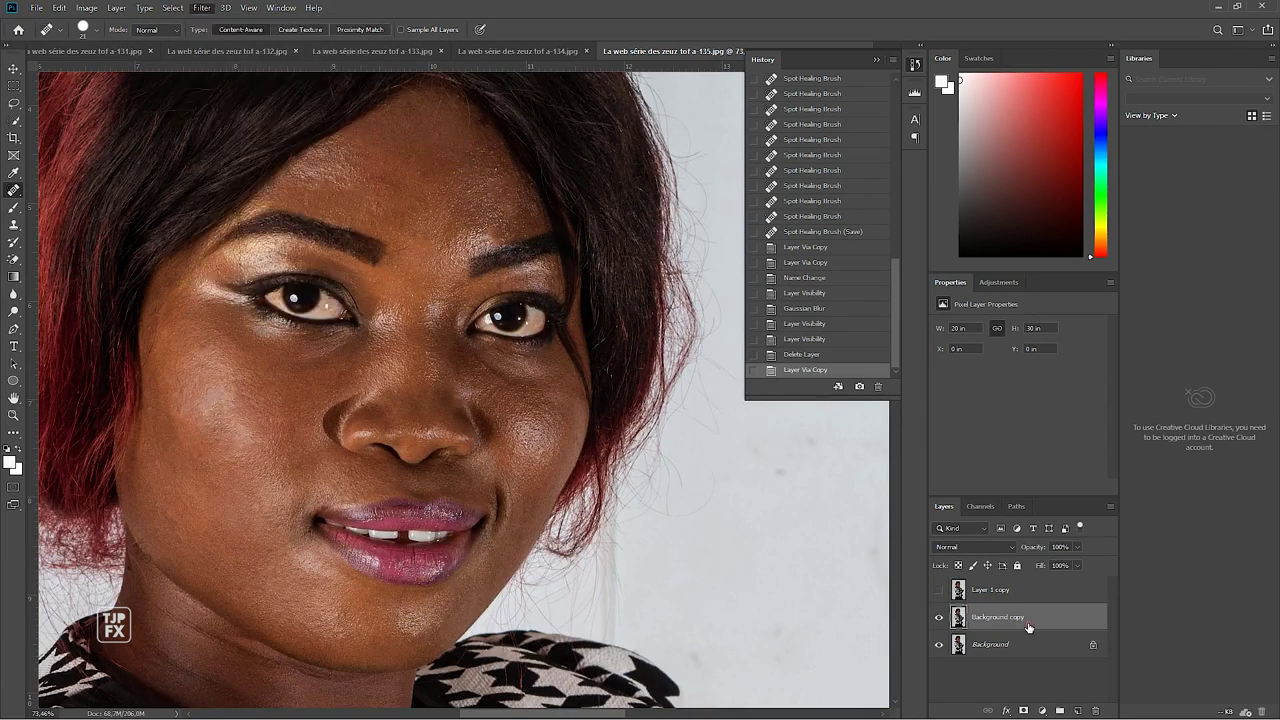
Convert Background copy to a smart object with a 5-pixel Gaussian Blur, then reshow Layer 1 copy
right_click(1029, 618)
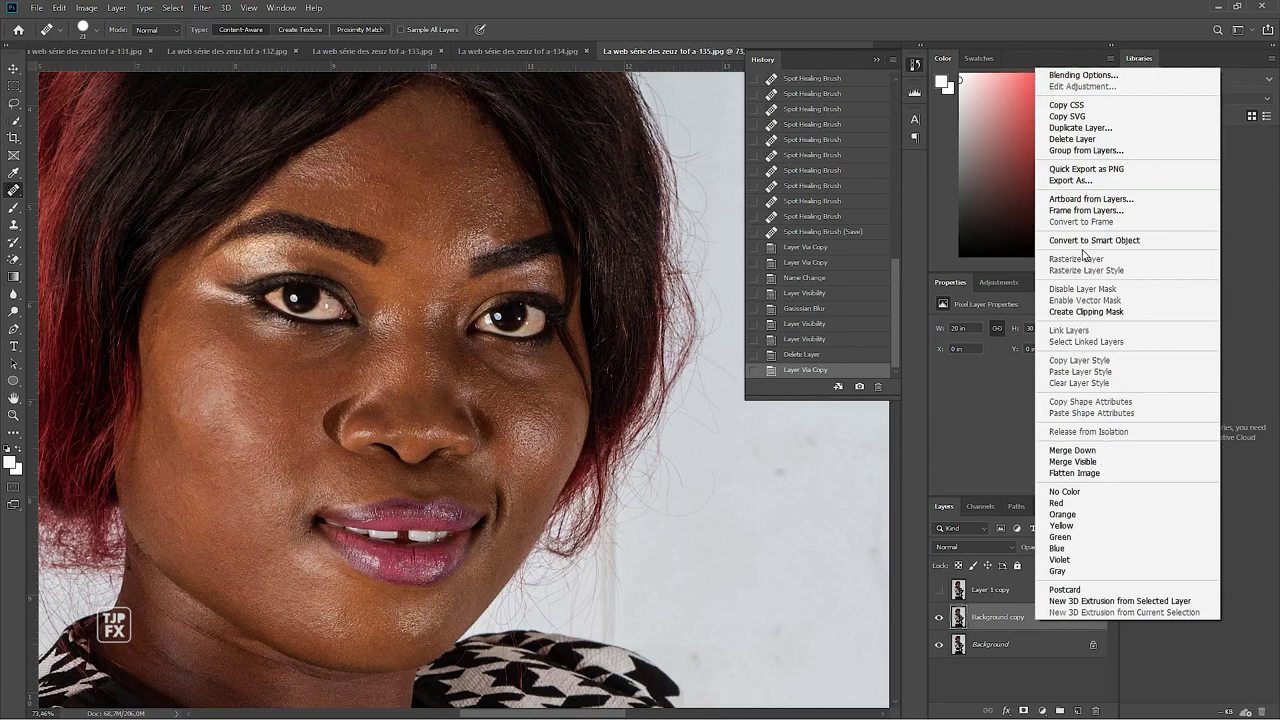
click(1090, 240)
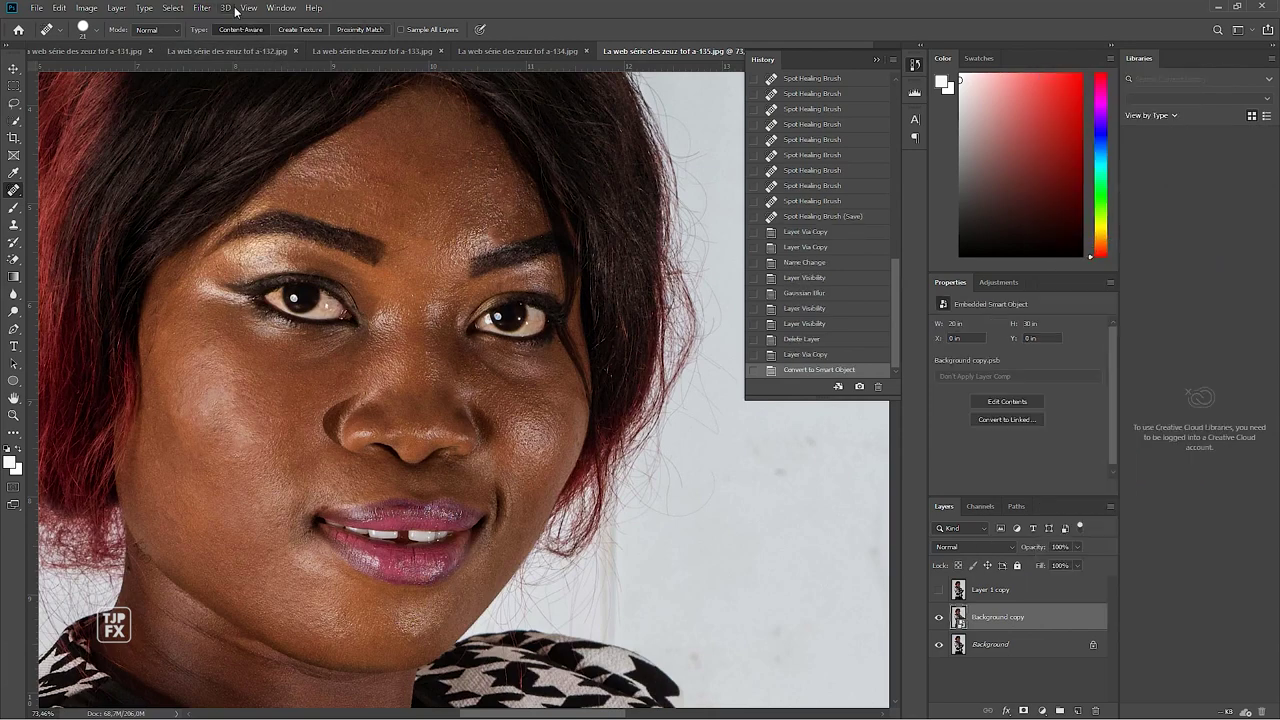
click(201, 8)
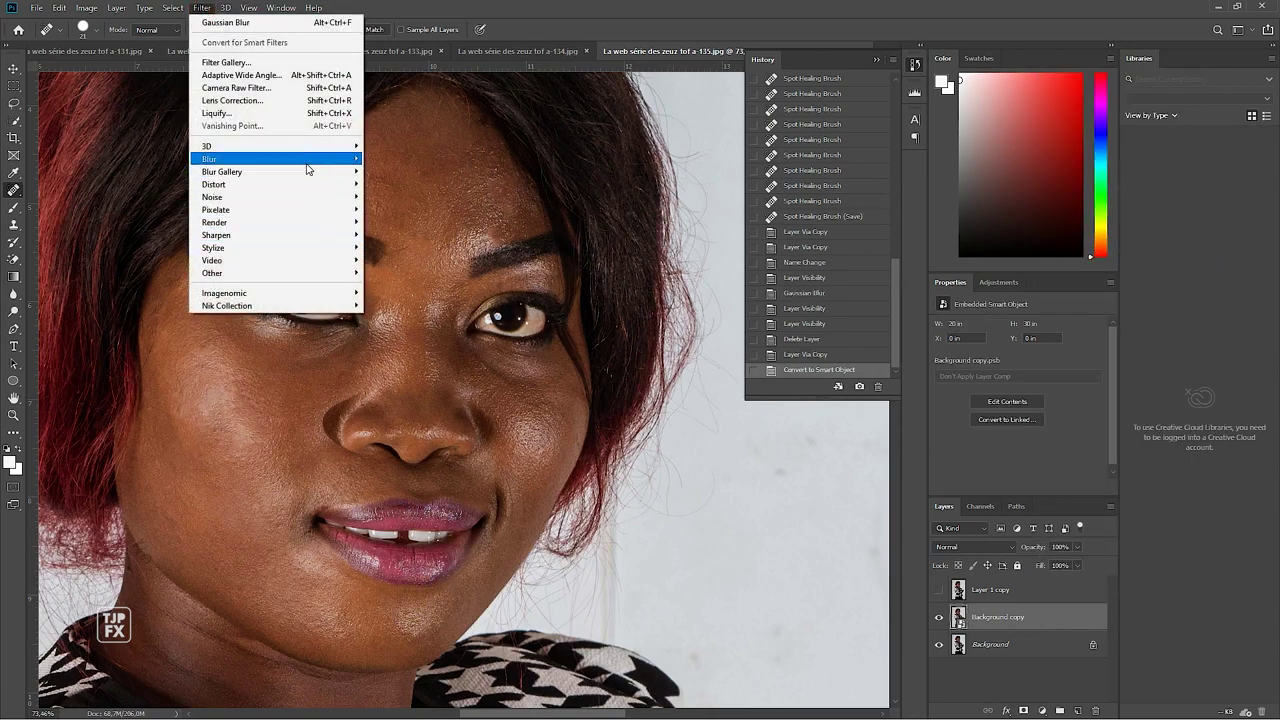
mouse_move(260, 159)
click(400, 213)
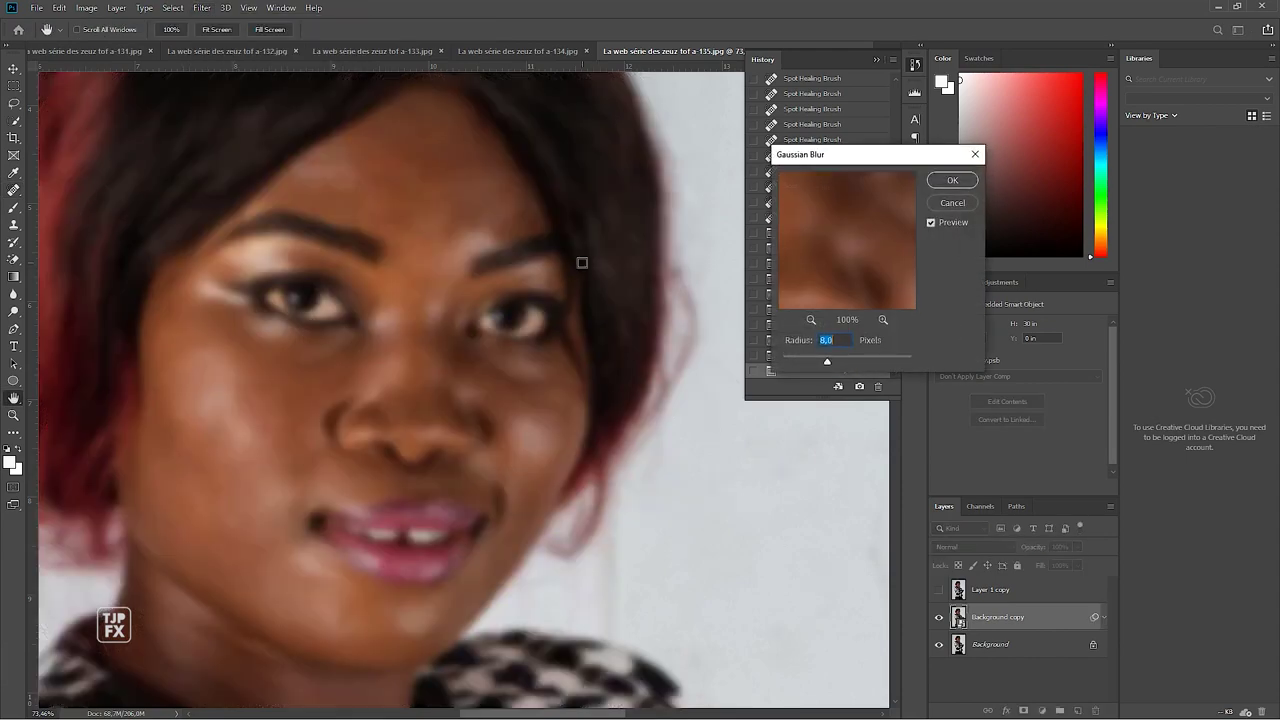
text(5)
key(Return)
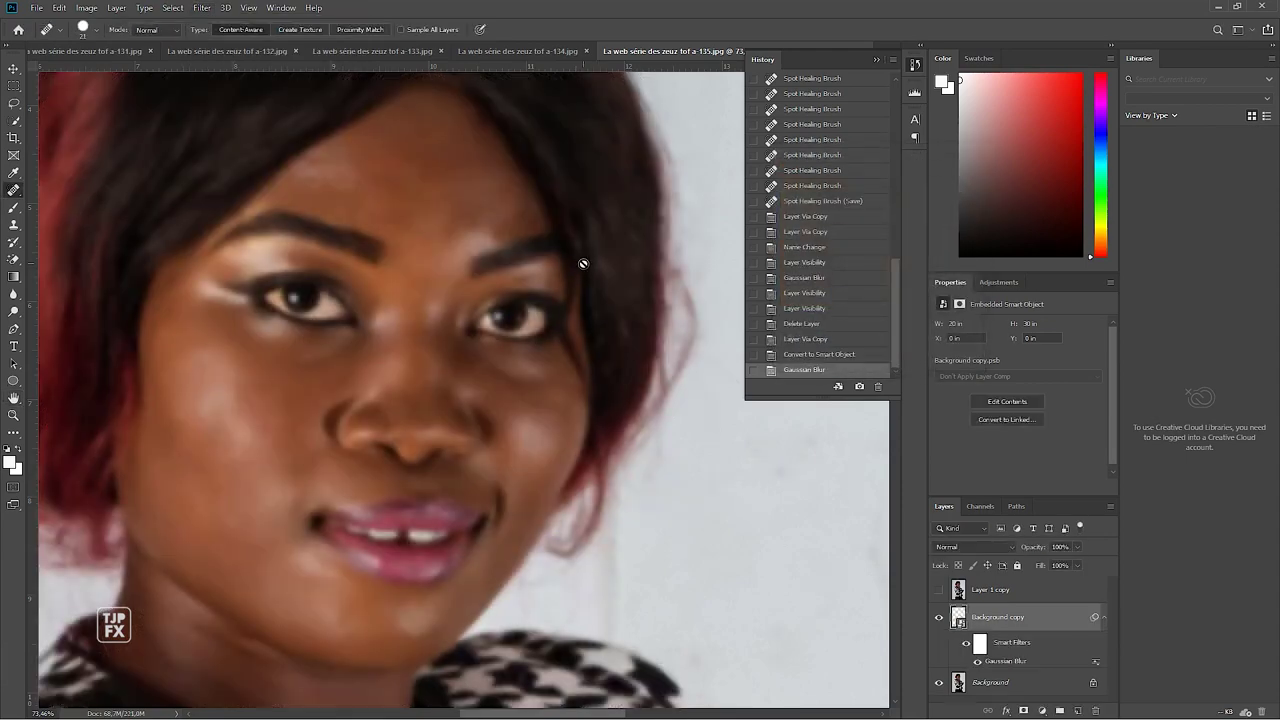
click(939, 596)
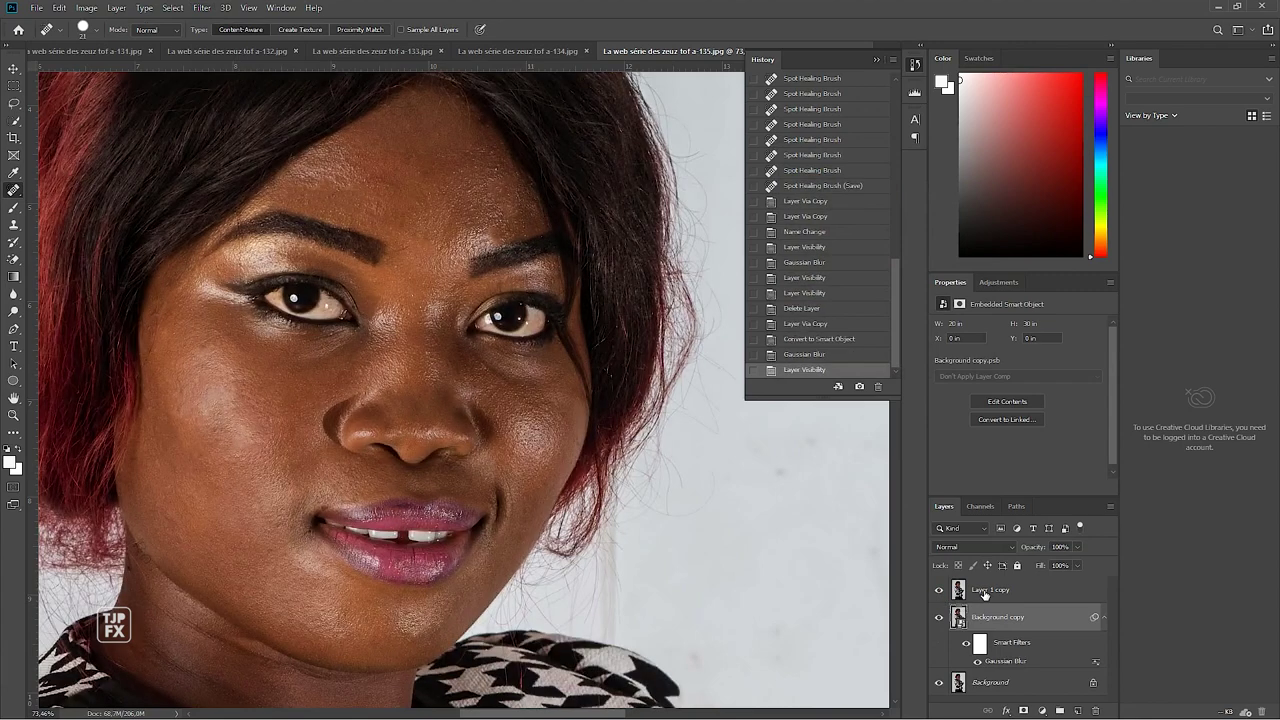
click(990, 590)
Apply Image to Layer 1 copy using inverted Background copy as source for grey detail
click(80, 9)
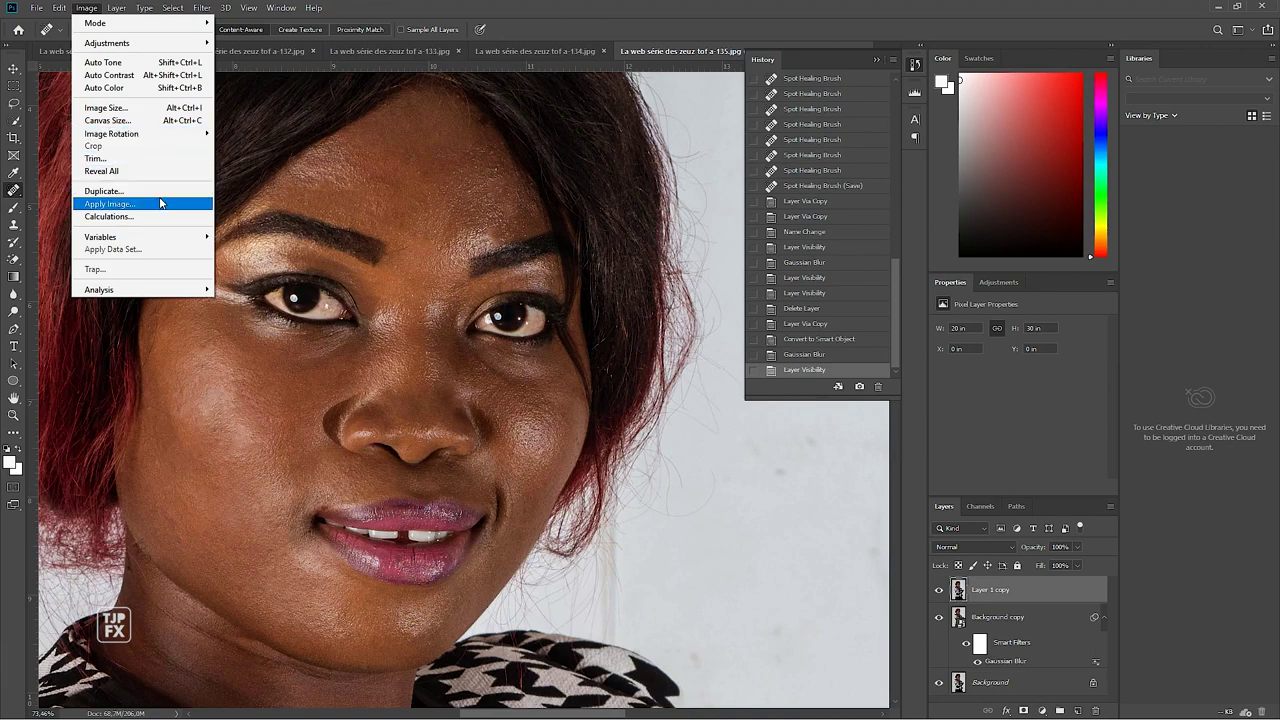
click(130, 203)
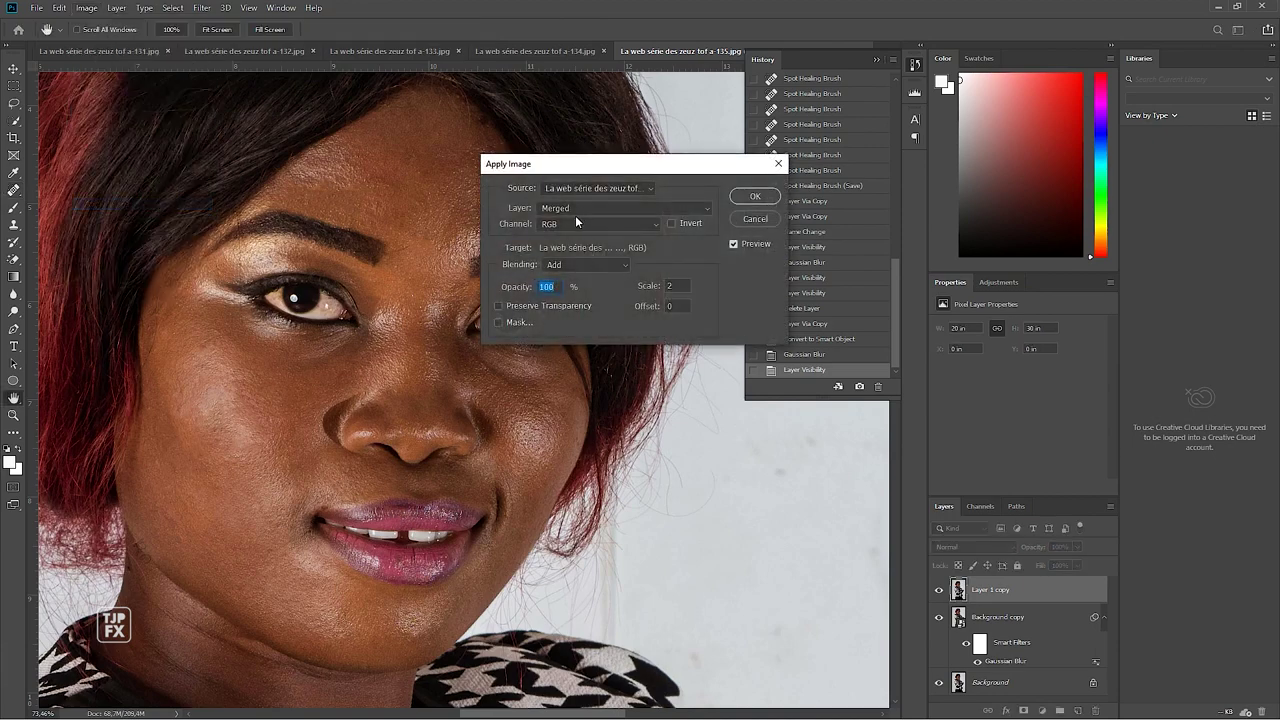
click(571, 210)
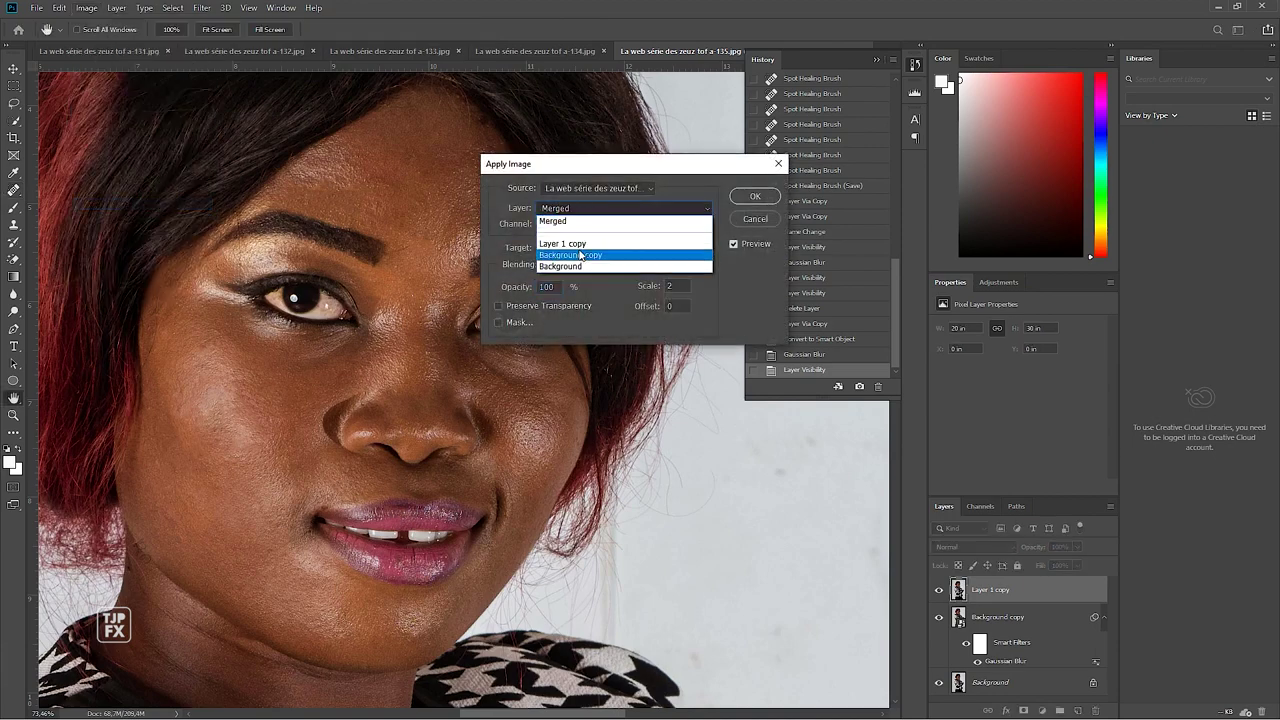
click(580, 256)
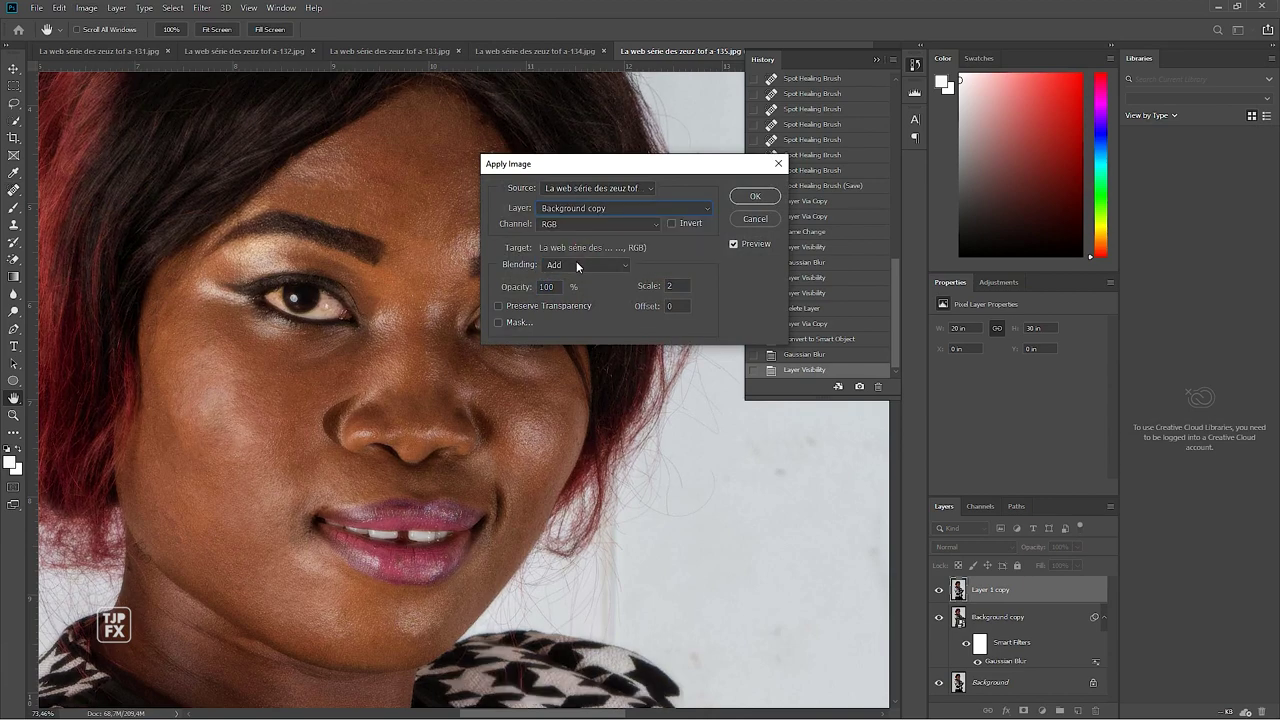
click(672, 224)
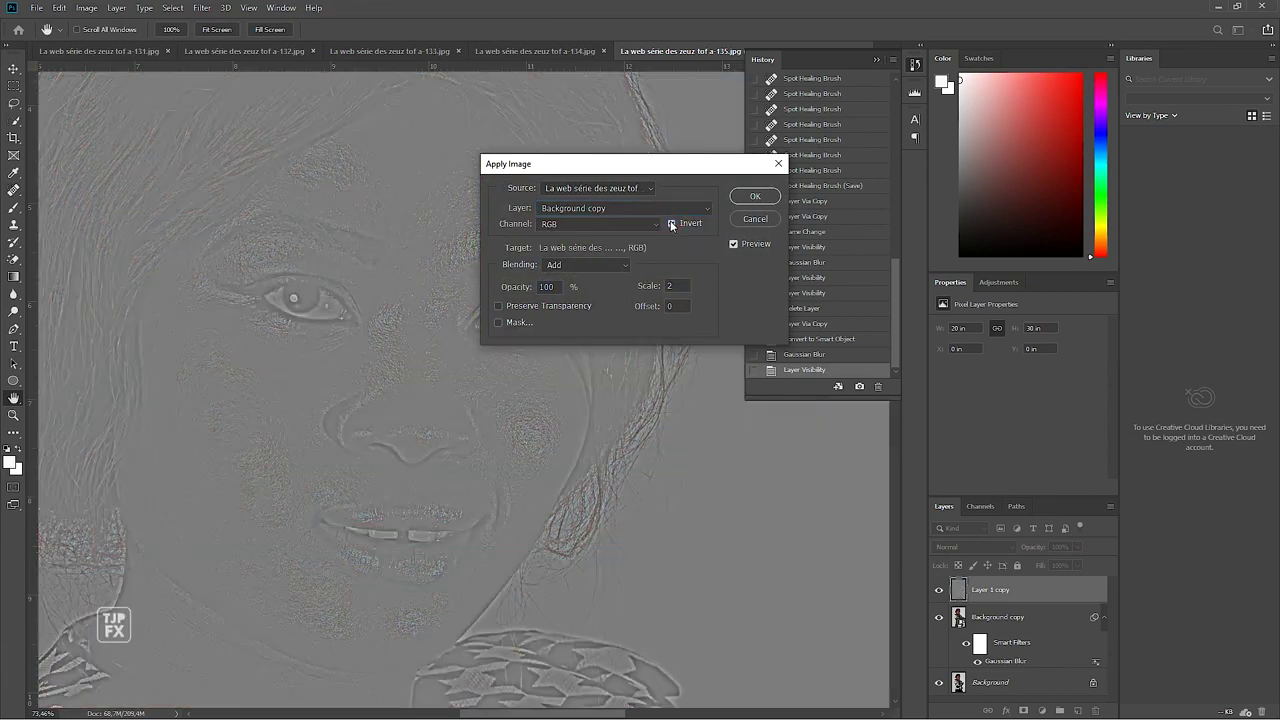
click(756, 196)
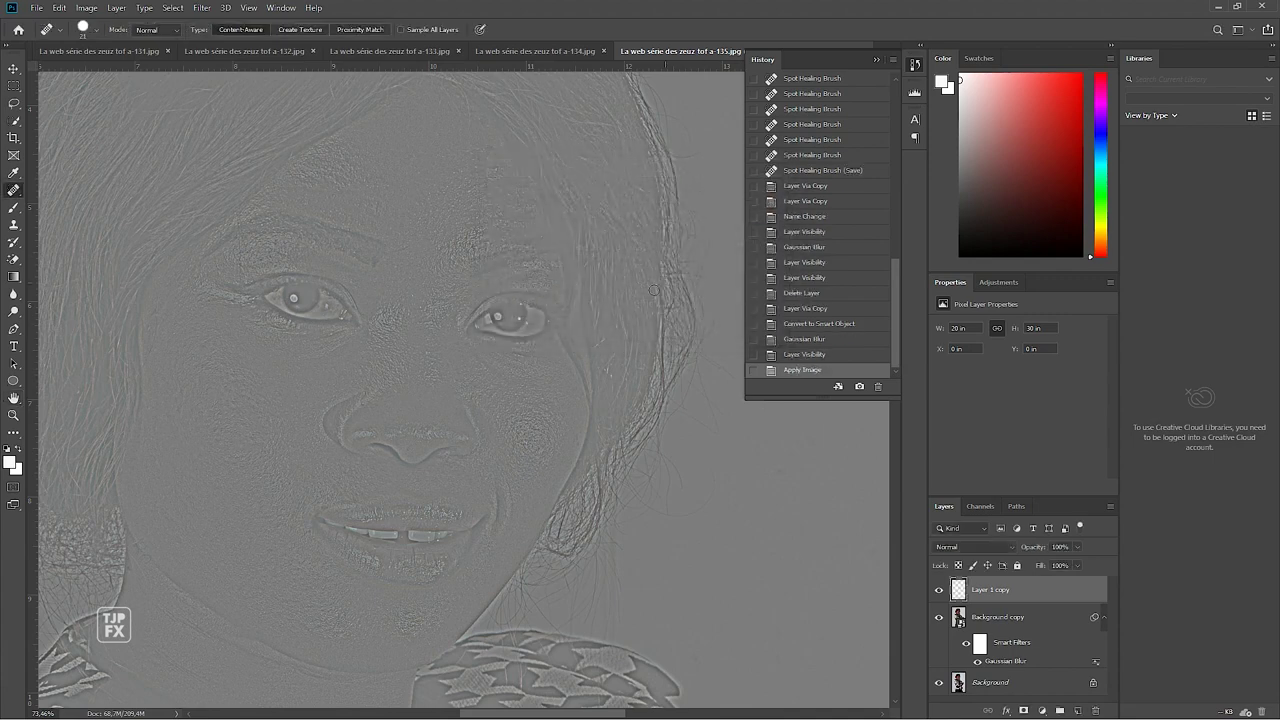
Rasterize the blurred Background copy smart object layer
click(1013, 616)
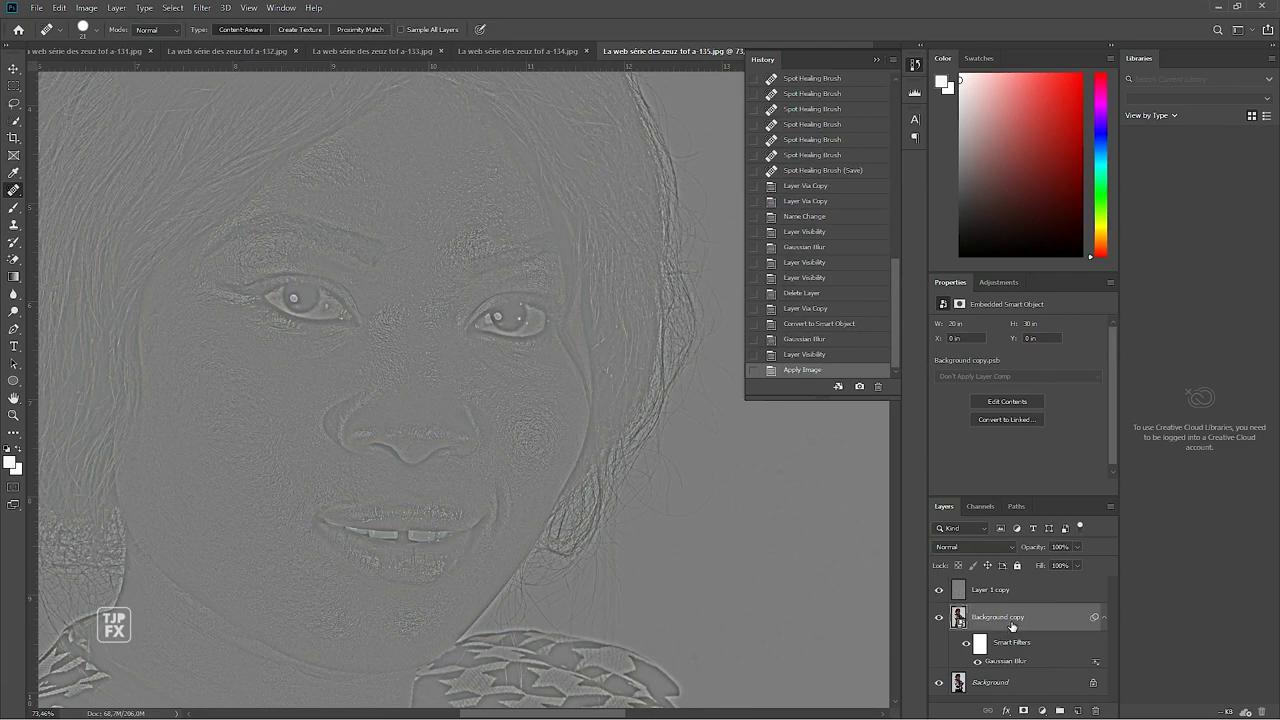
right_click(1008, 621)
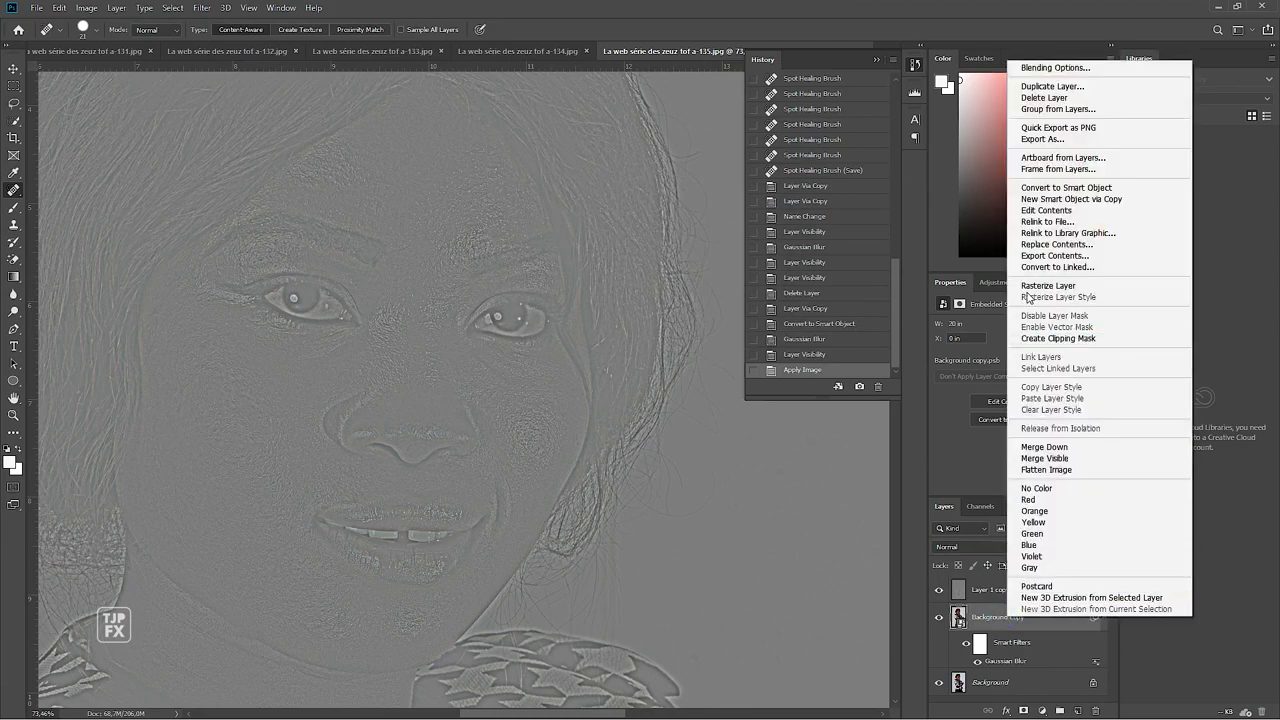
click(1040, 286)
click(984, 590)
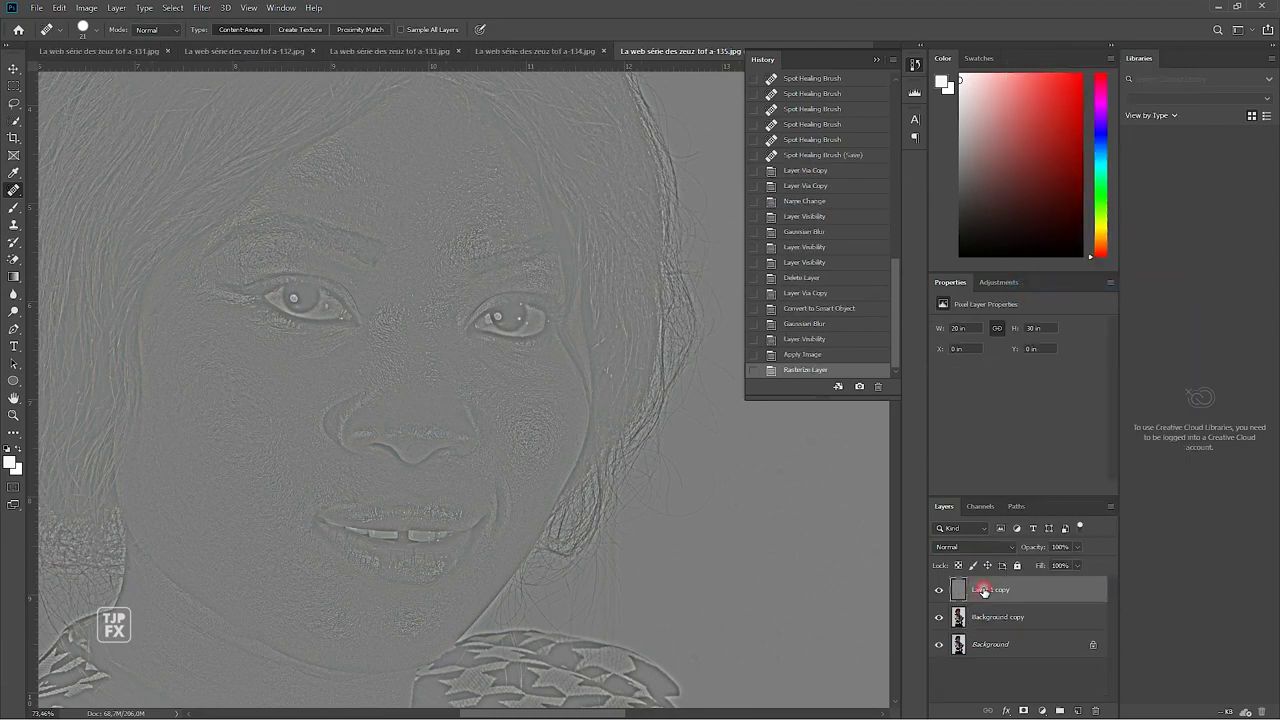
click(986, 544)
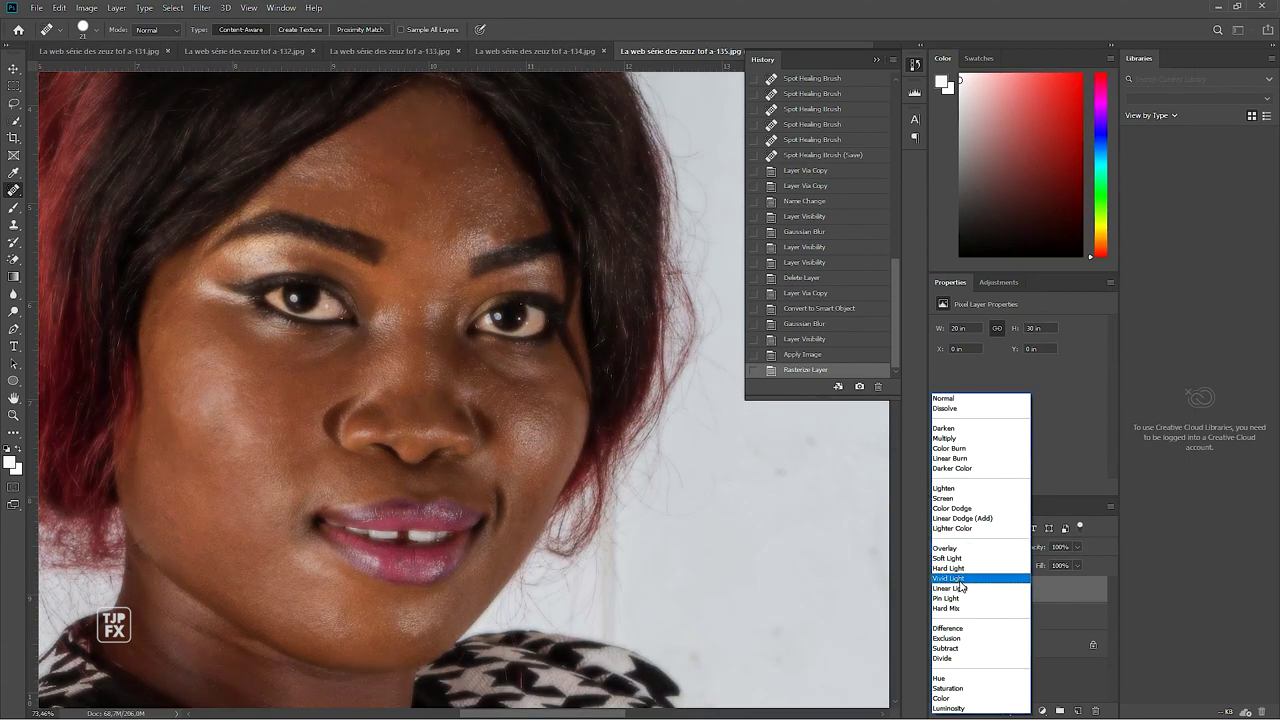
Set Layer 1 copy to Linear Light and toggle Background visibility to compare
click(950, 588)
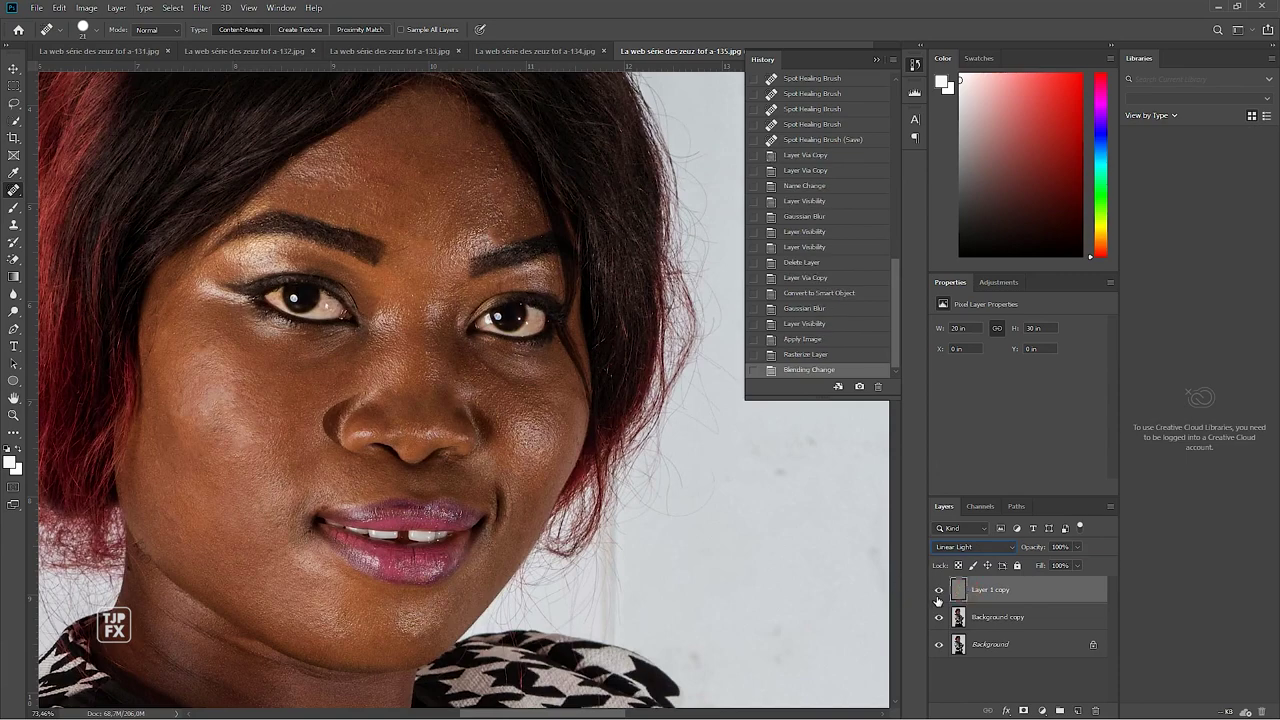
alt+click(939, 646)
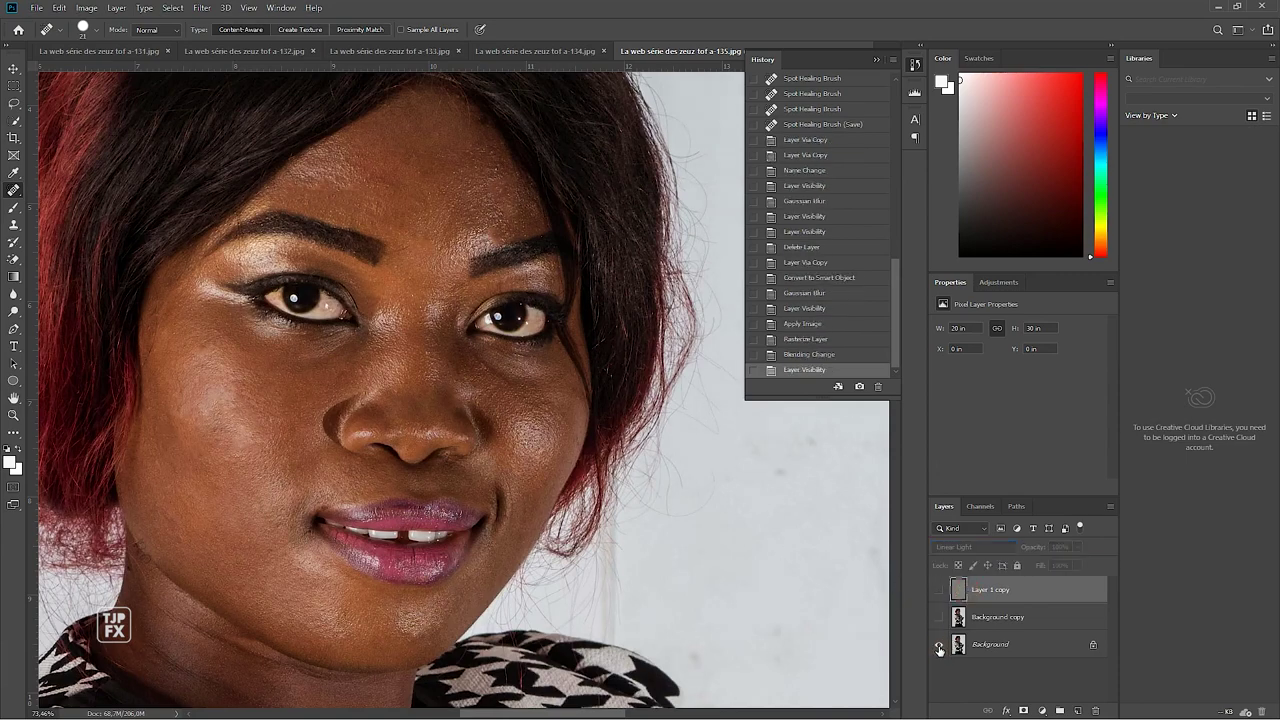
alt+click(939, 646)
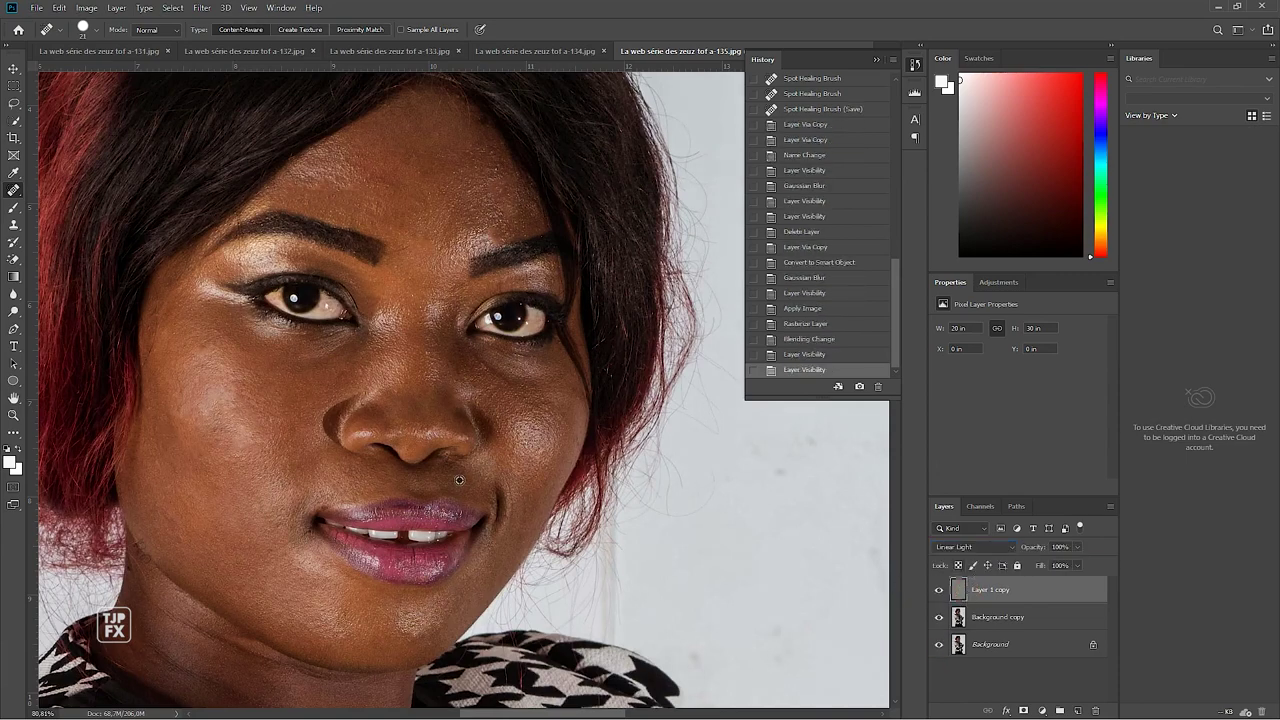
scroll(459, 480, up, 1)
scroll(465, 482, up, 1)
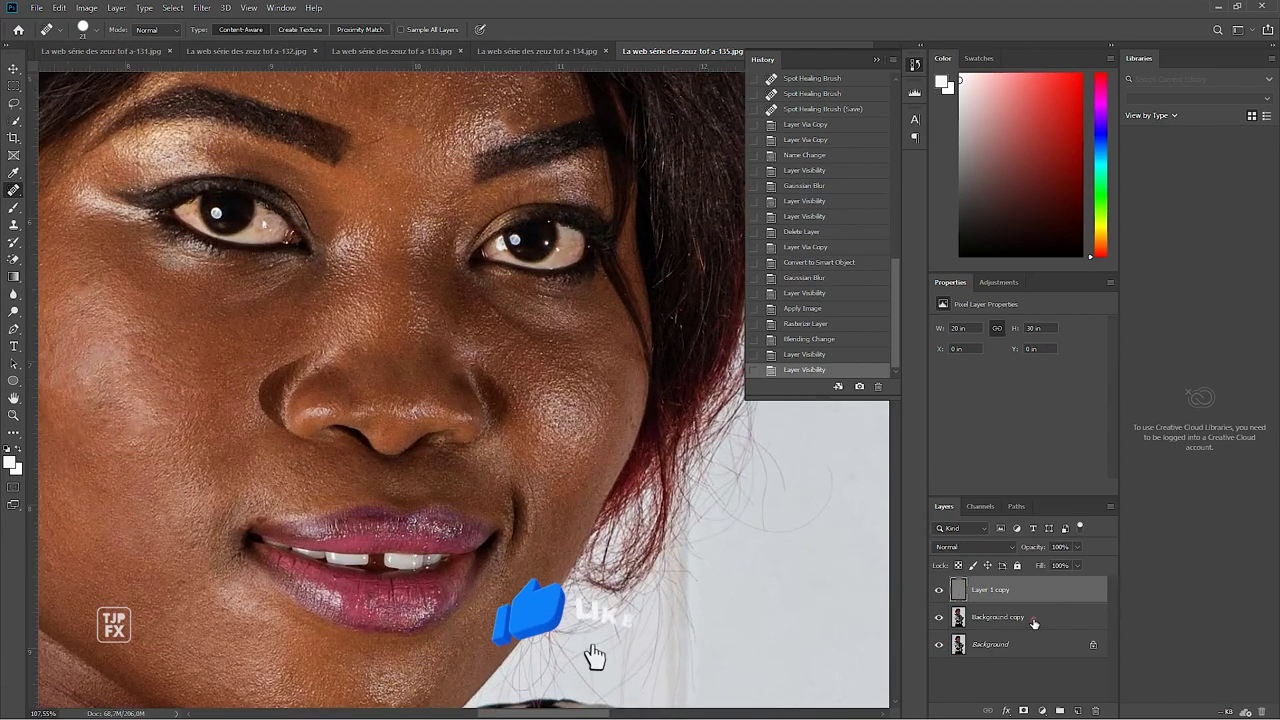
Make a feathered lasso selection around the left cheek on Background copy
click(997, 617)
drag(327, 341, 441, 327)
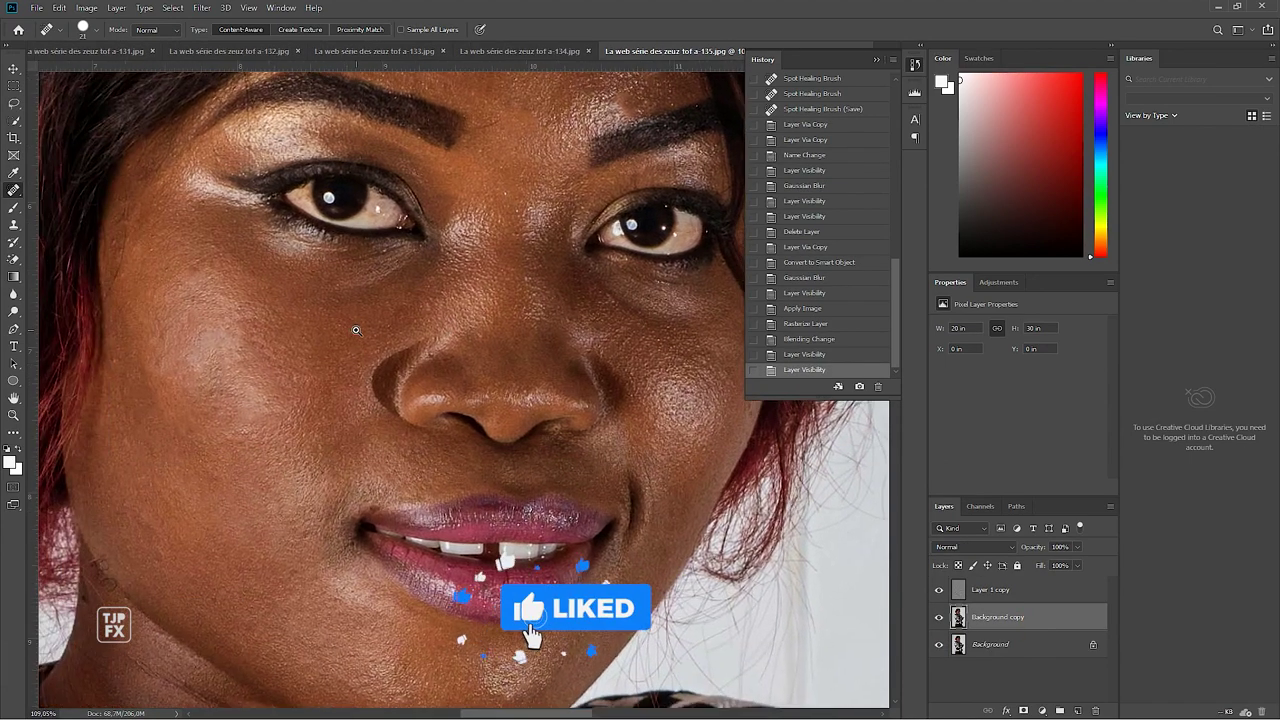
key(l)
click(116, 8)
key(Escape)
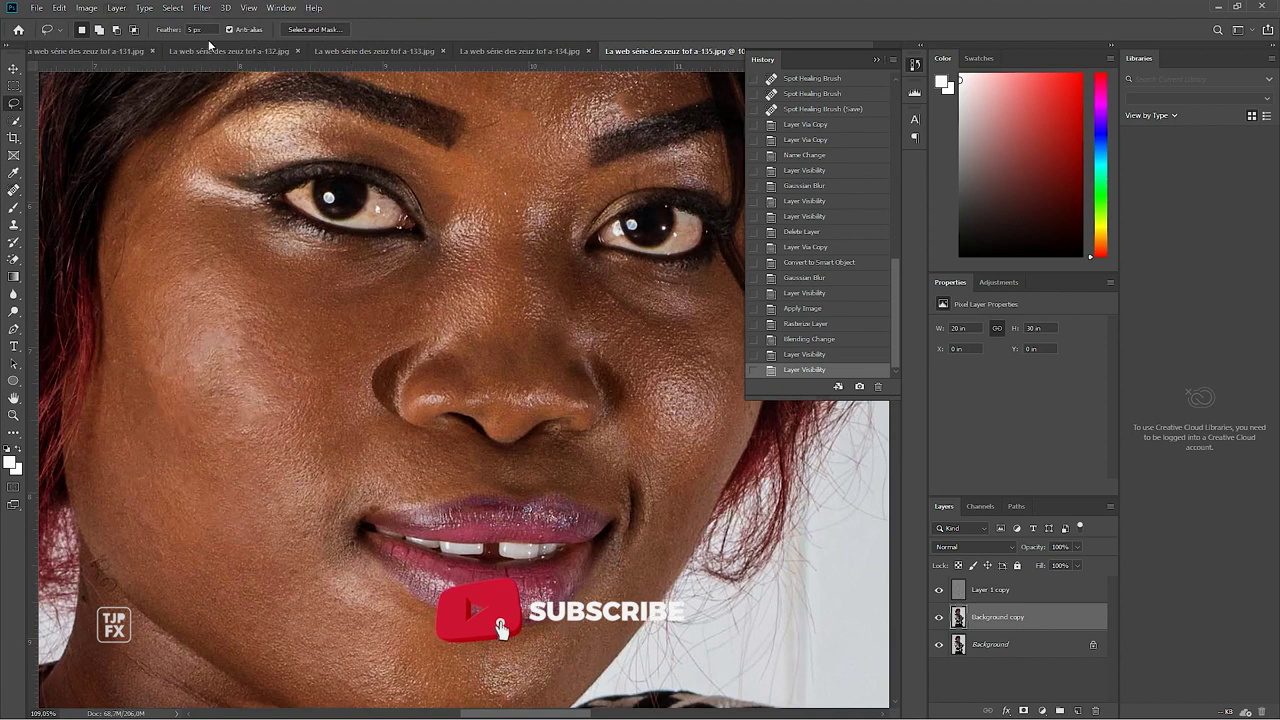
click(193, 29)
text(30)
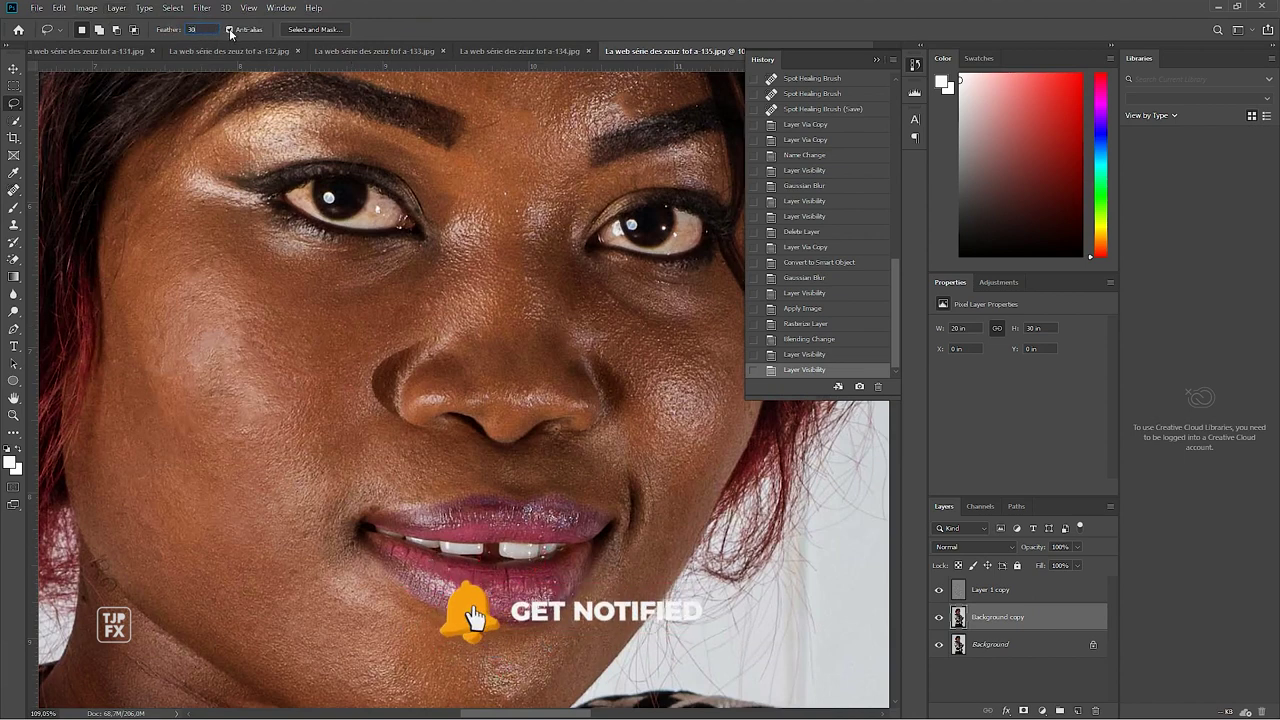
text(j)
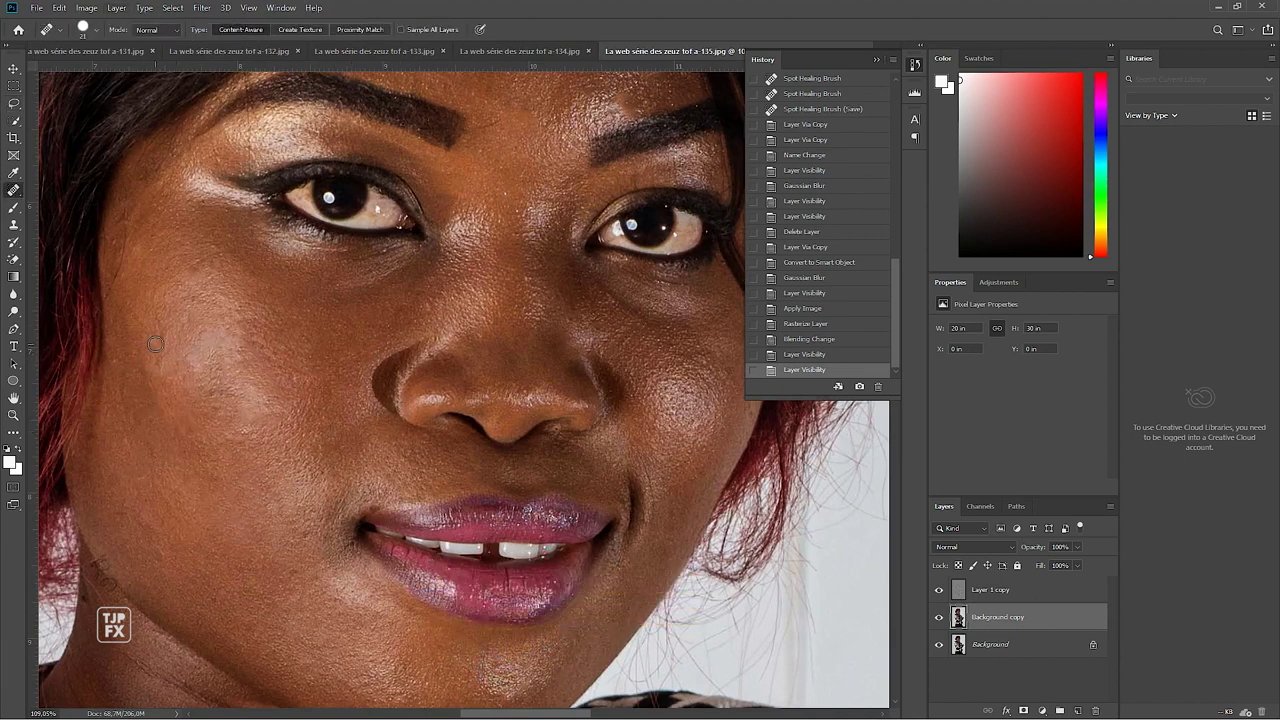
click(14, 103)
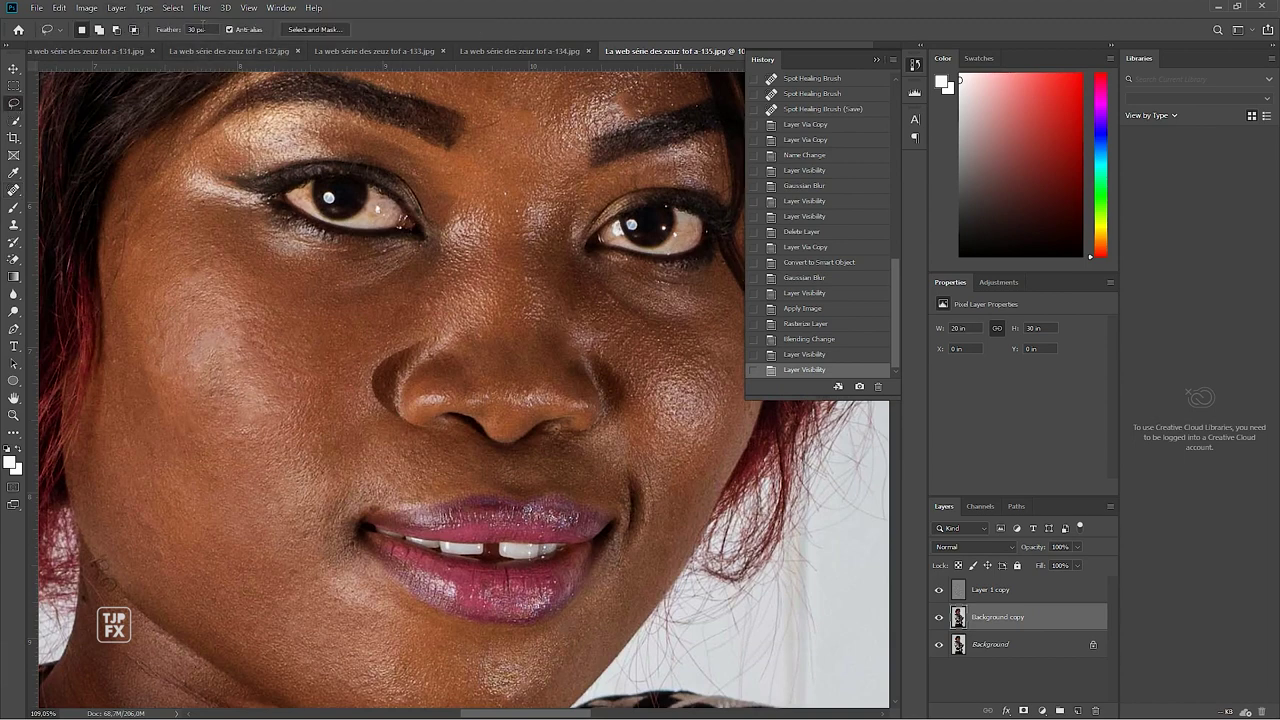
drag(167, 285, 331, 325)
drag(182, 484, 140, 449)
key(q)
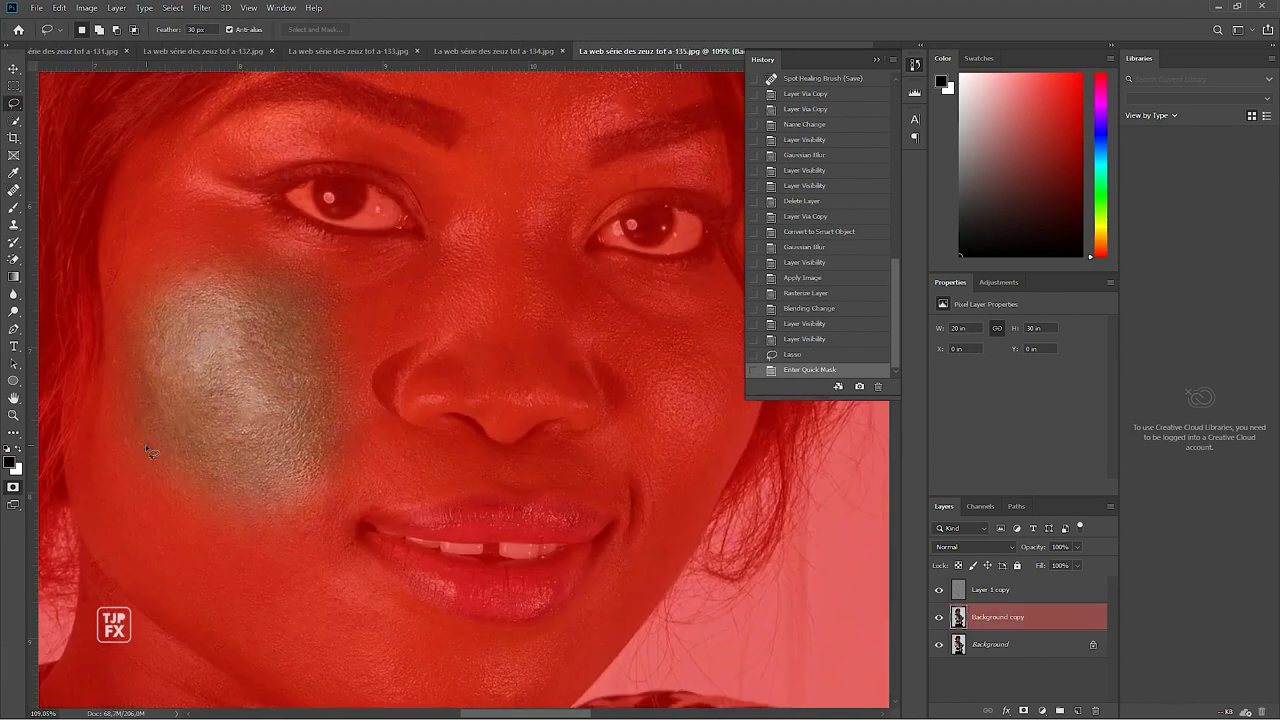
key(q)
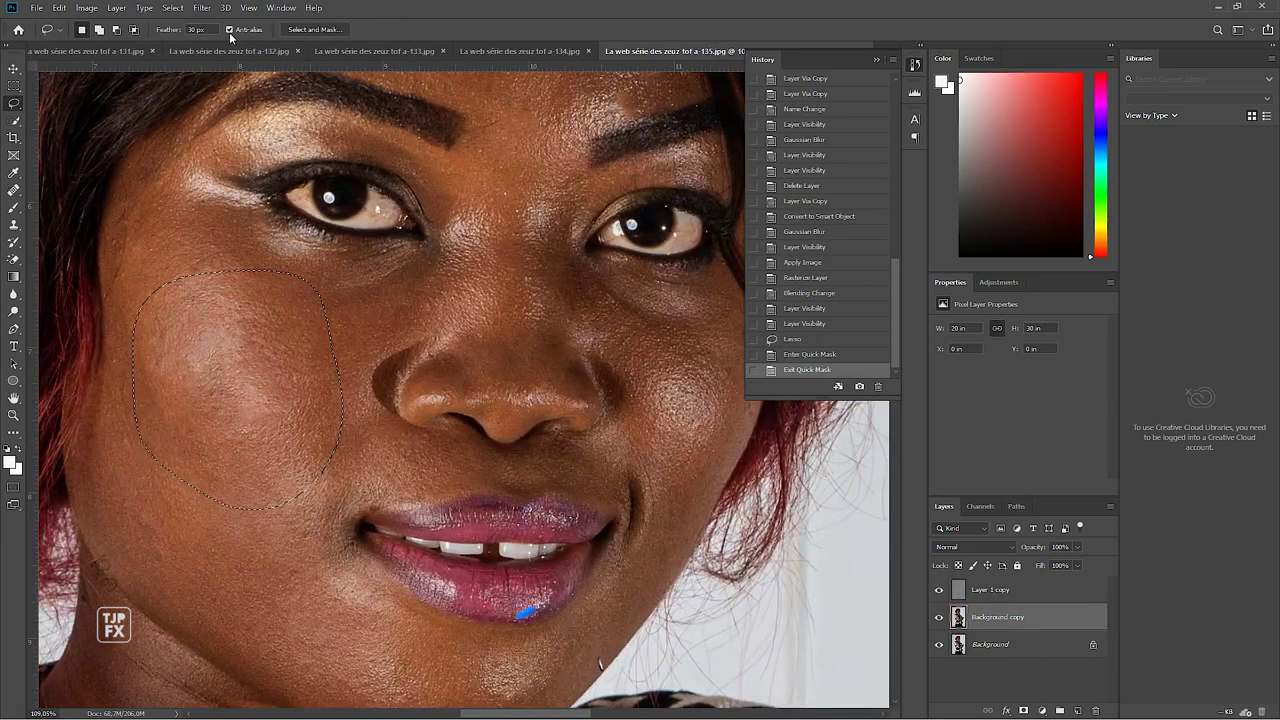
Apply a Gaussian Blur to the cheek selection and deselect
click(217, 8)
mouse_move(276, 159)
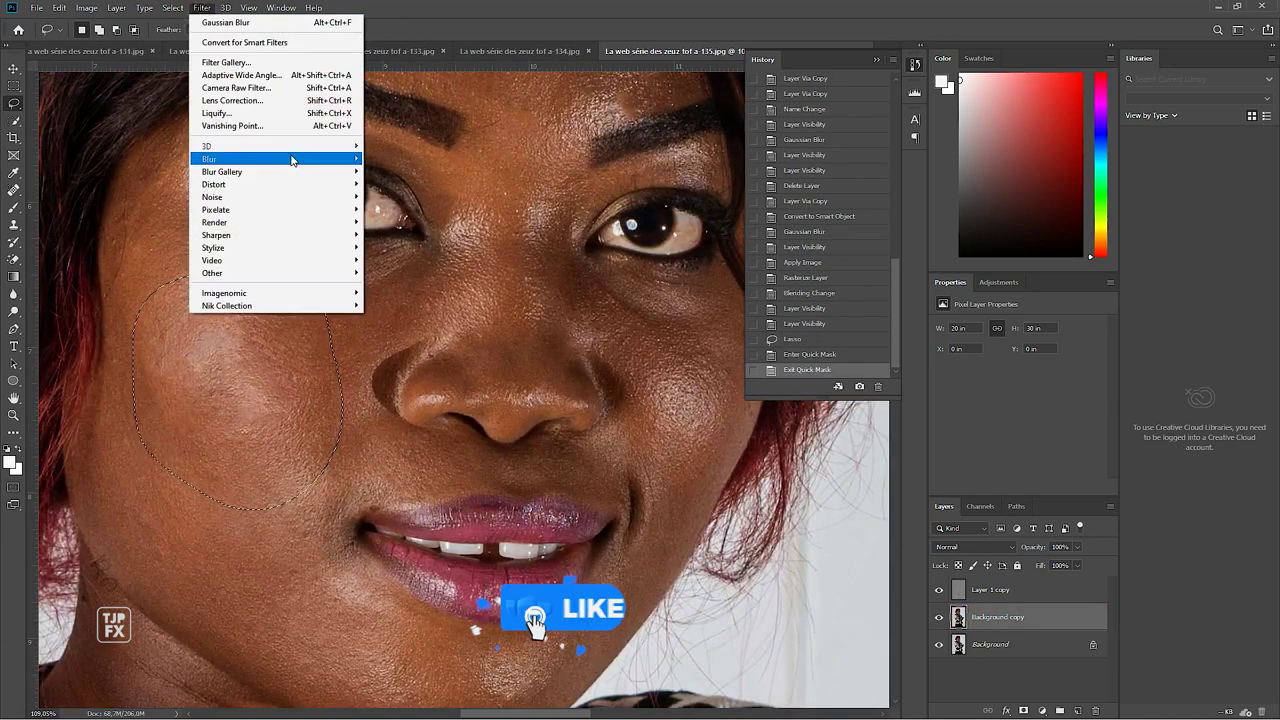
click(400, 209)
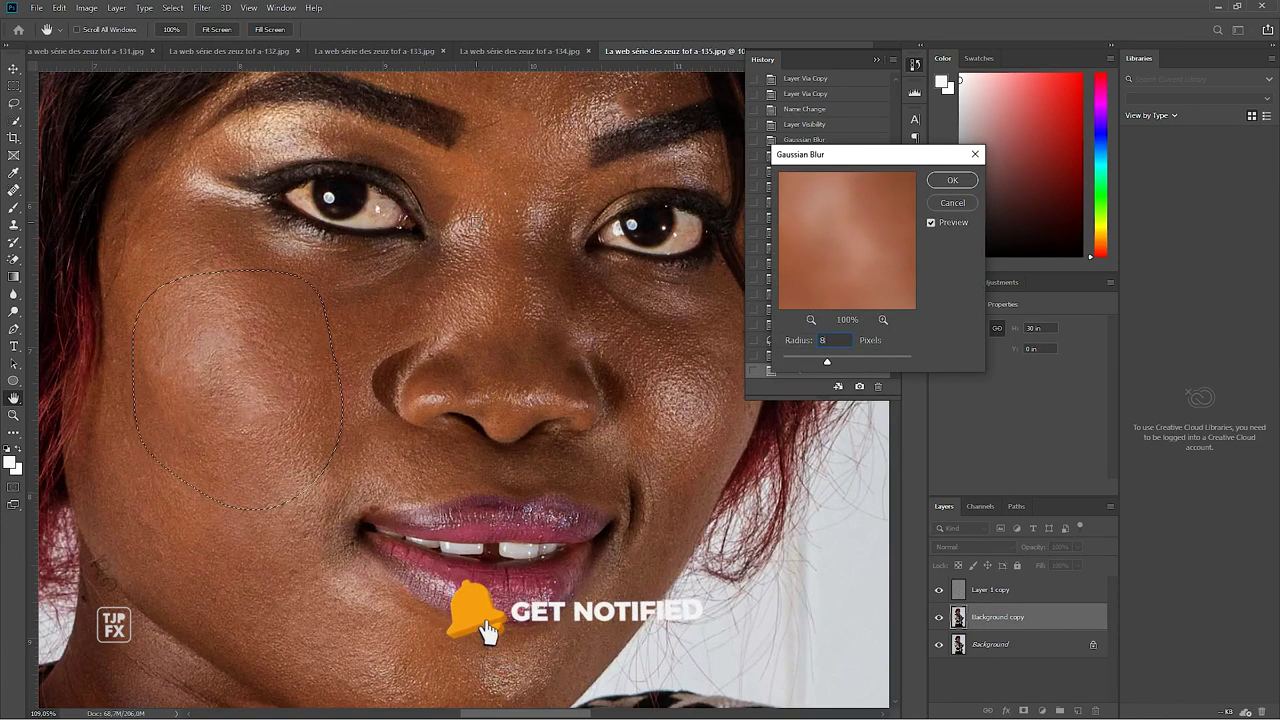
text(8)
text(15)
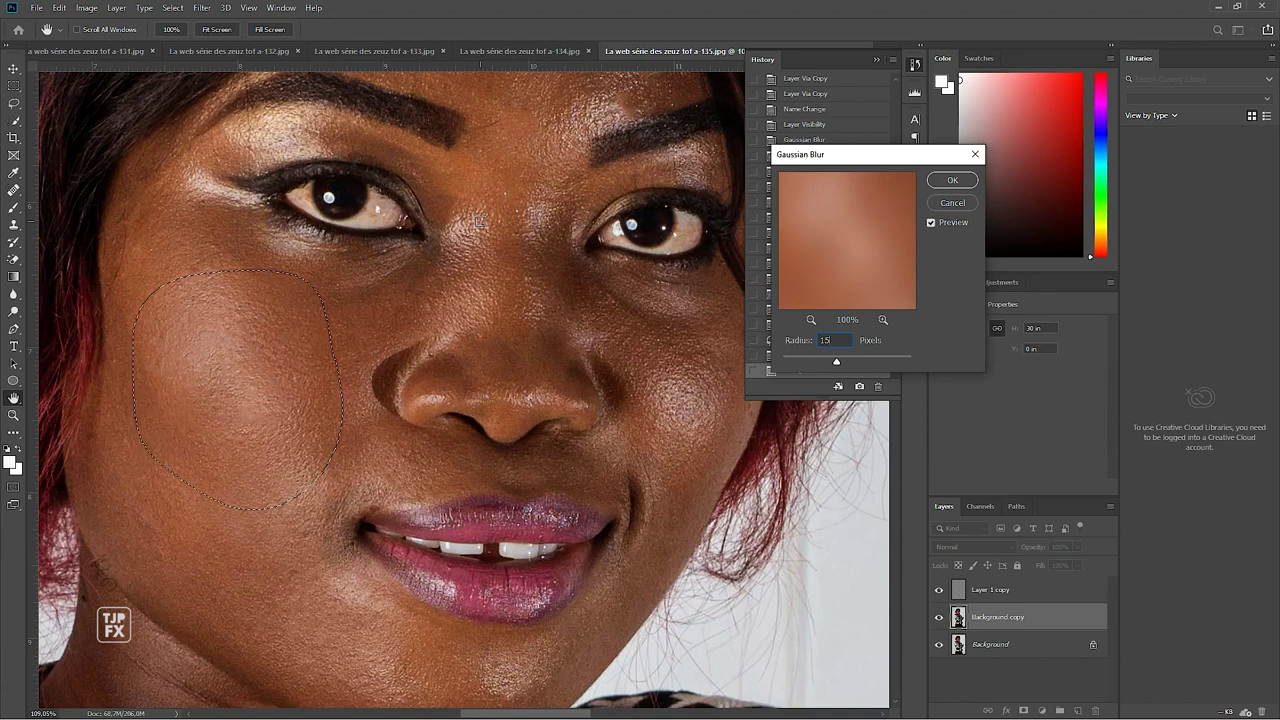
text(6)
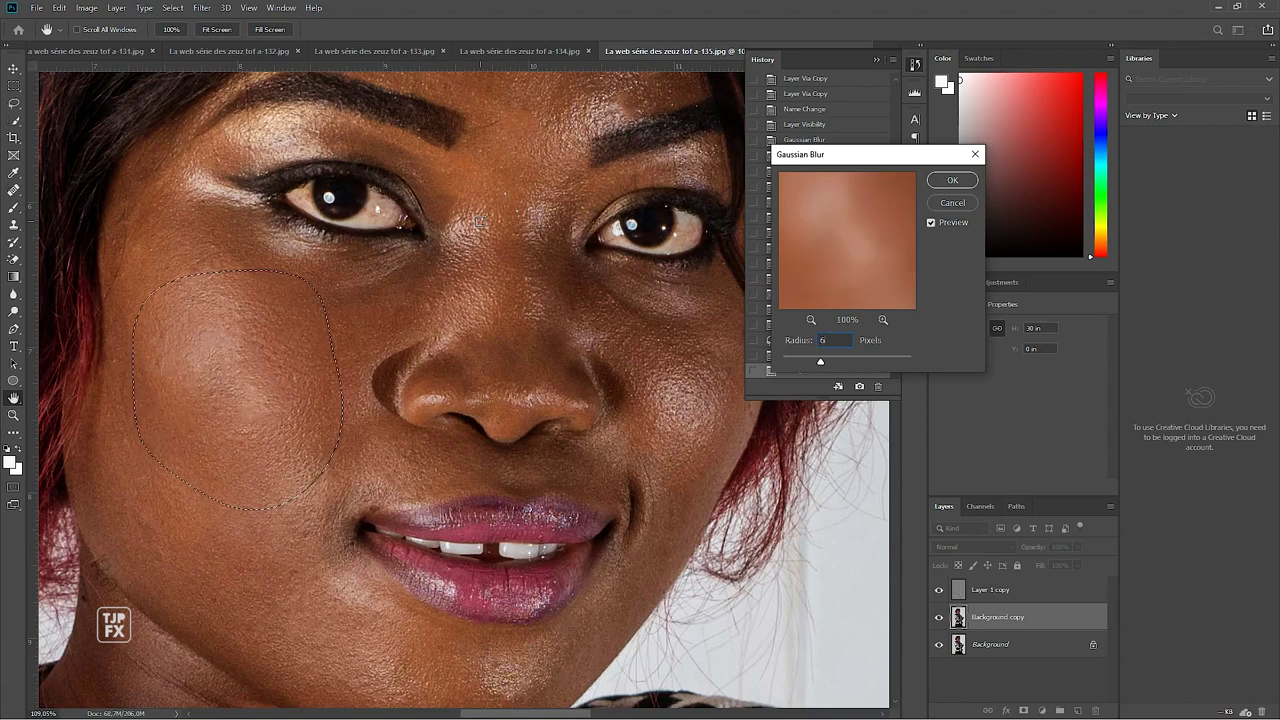
key(Return)
key(ctrl+d)
mouse_move(300, 302)
mouse_down()
mouse_move(426, 244)
mouse_move(502, 283)
mouse_up()
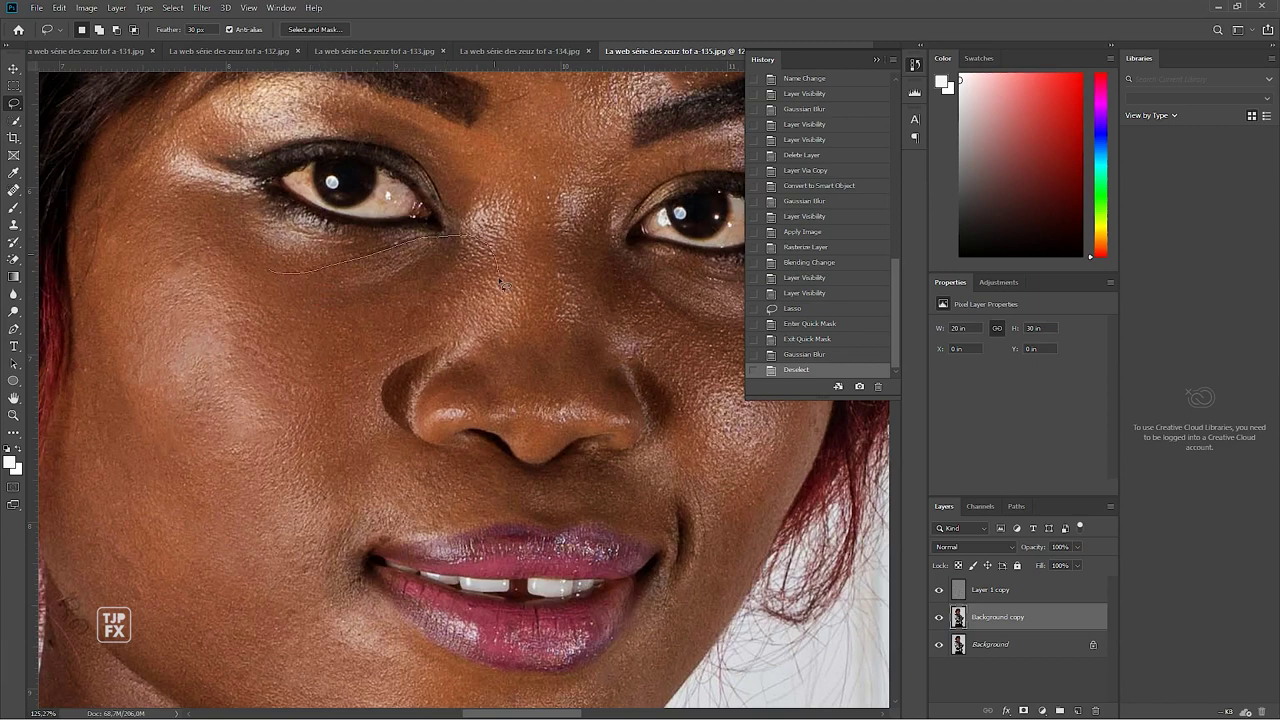
Reapply the blur to a cheek patch and to the skin above the upper lip
mouse_move(393, 474)
mouse_down()
mouse_move(251, 428)
mouse_move(278, 362)
mouse_up()
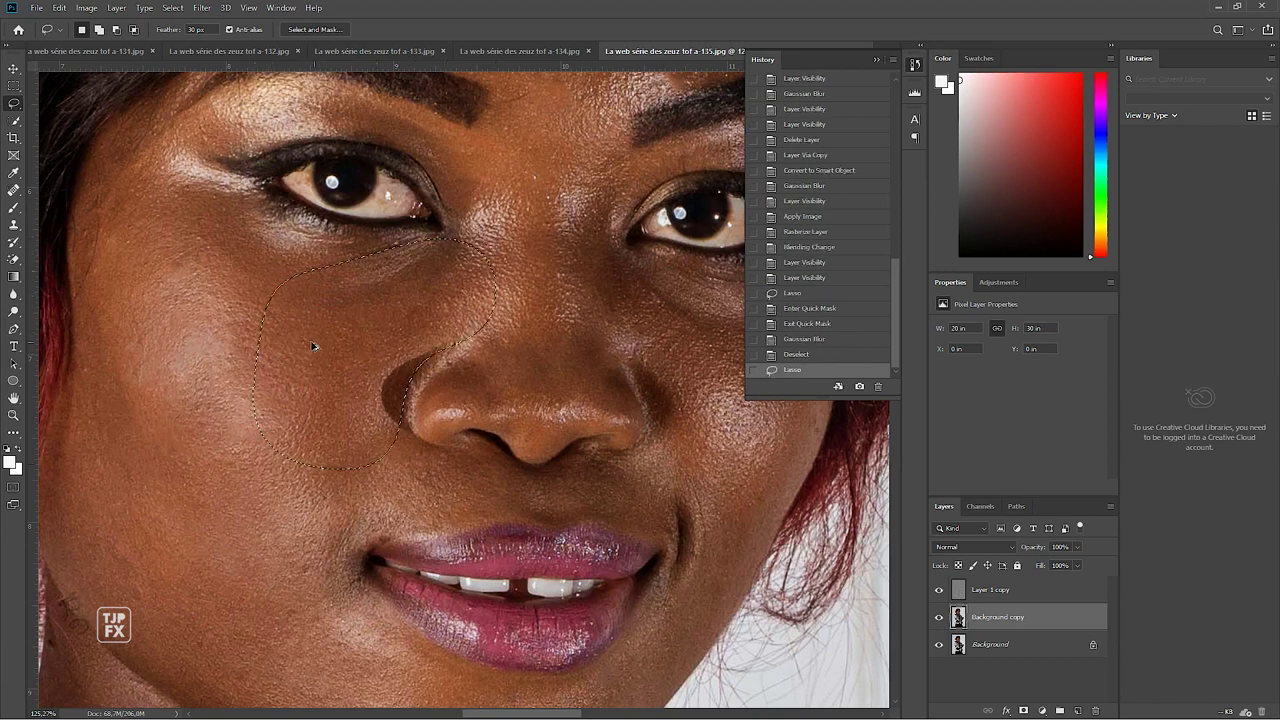
key(ctrl+f)
key(ctrl+f)
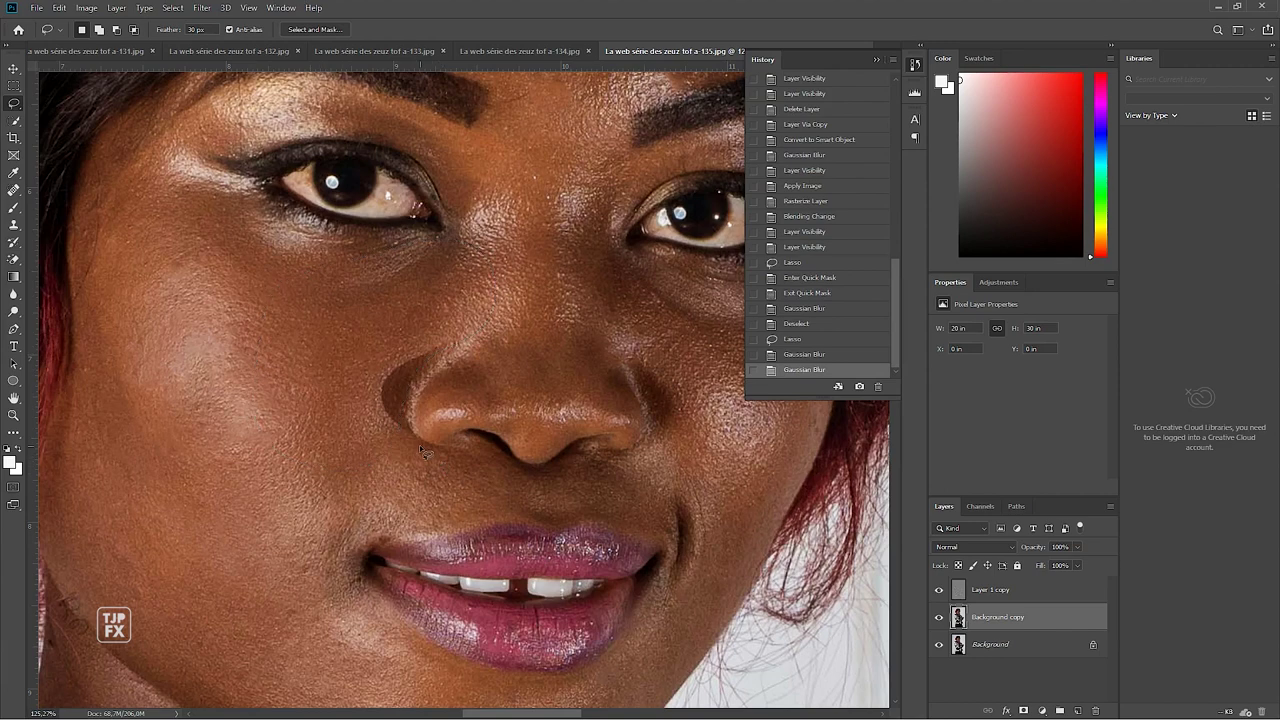
key(ctrl+d)
drag(463, 456, 675, 470)
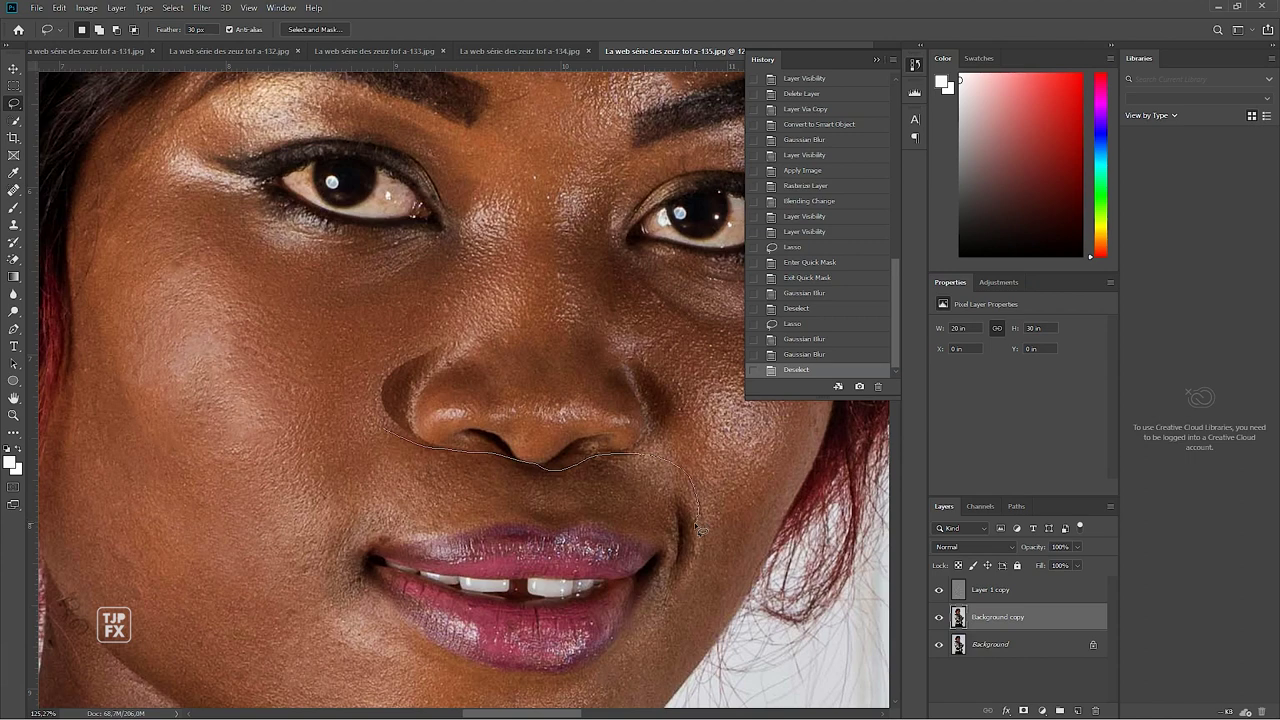
drag(698, 523, 695, 528)
drag(561, 532, 429, 541)
drag(350, 555, 335, 491)
key(ctrl+f)
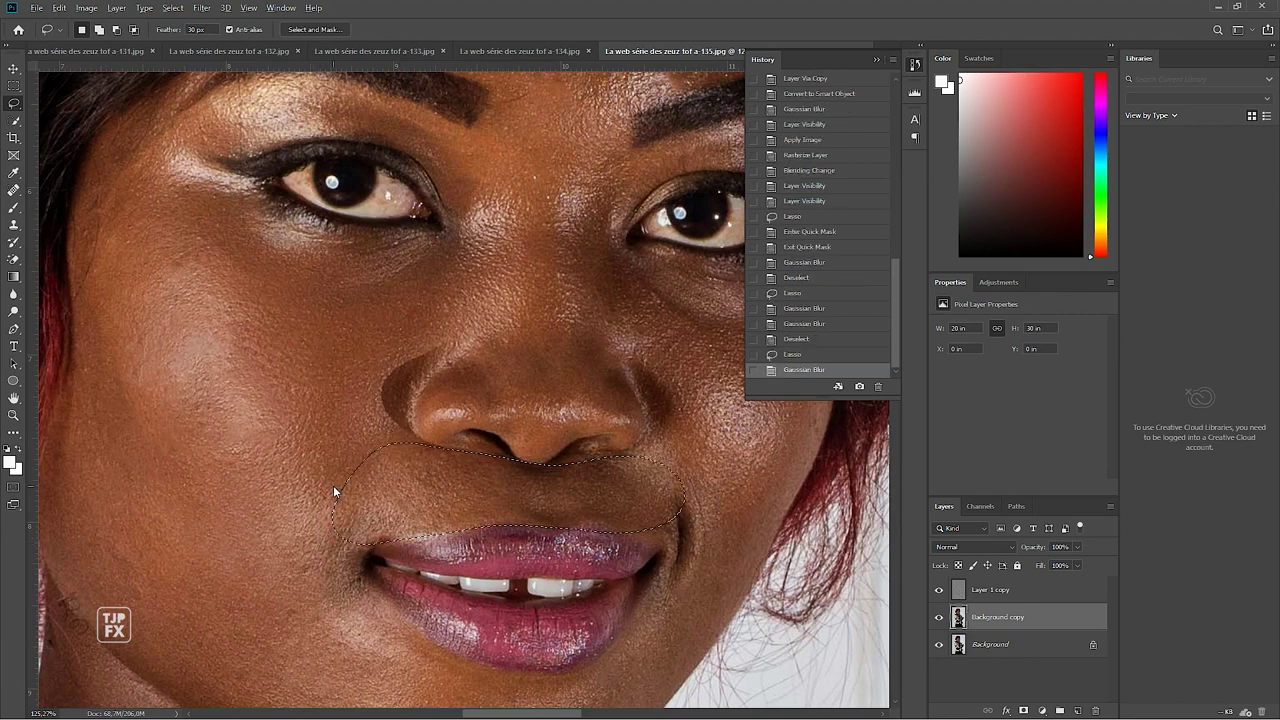
key(ctrl+d)
Lasso the skin along the jaw and reapply the blur there
mouse_move(343, 537)
mouse_down()
mouse_move(343, 423)
mouse_move(320, 420)
mouse_up()
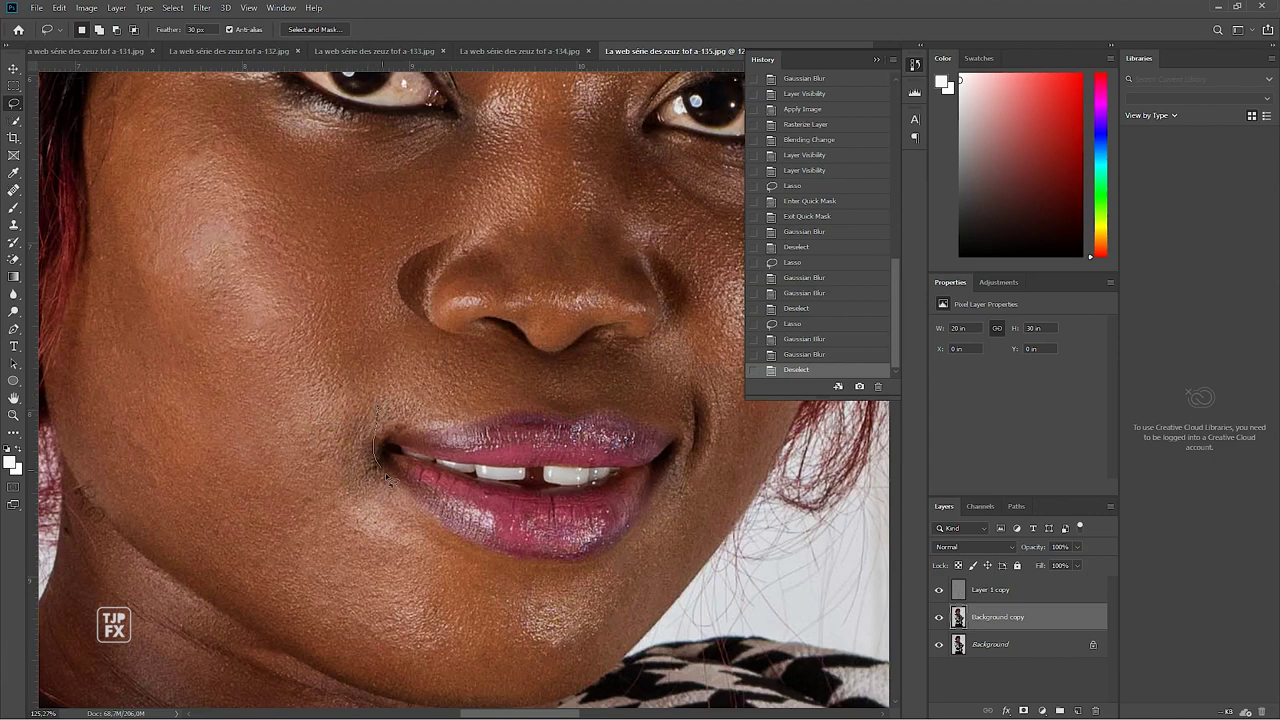
drag(417, 588, 250, 613)
drag(100, 422, 144, 410)
key(ctrl+f)
key(ctrl+f)
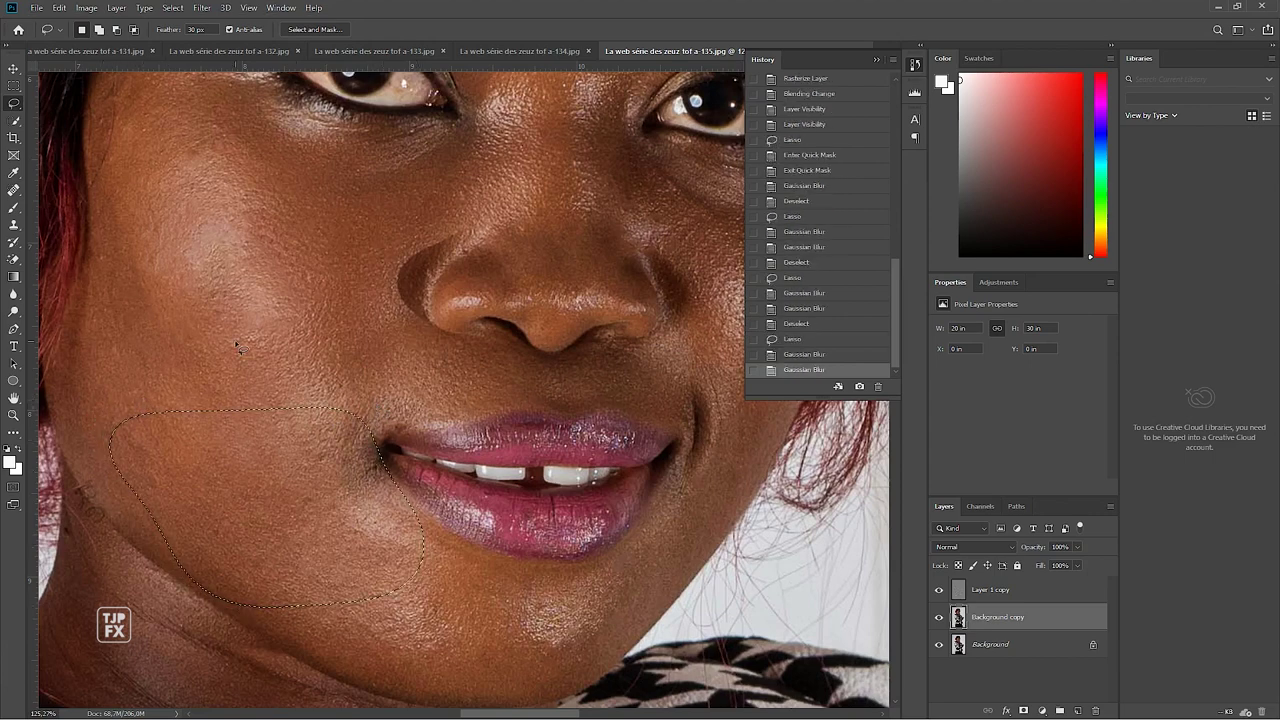
click(240, 347)
scroll(363, 449, up, 2)
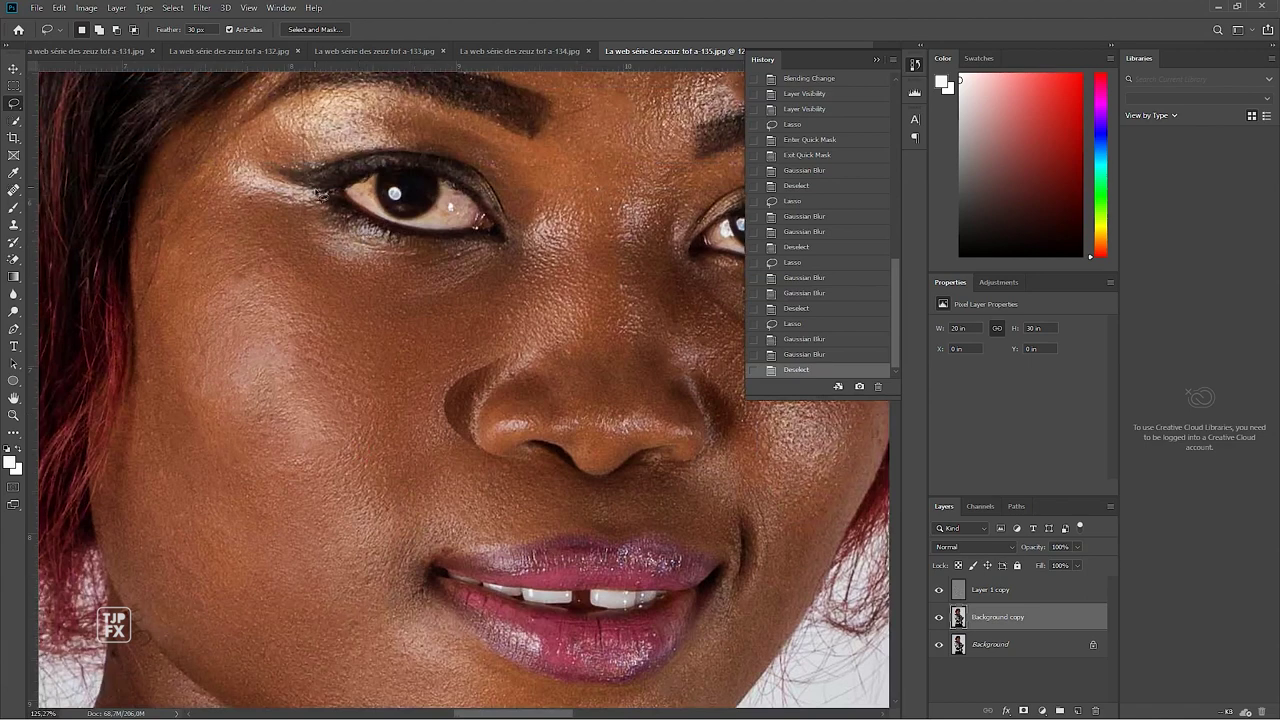
Lasso the upper cheek from the eye corner down the side of the face
drag(328, 232, 566, 260)
drag(504, 356, 243, 543)
mouse_move(121, 461)
mouse_down()
mouse_move(128, 262)
mouse_move(150, 165)
mouse_move(258, 108)
mouse_move(272, 137)
mouse_up()
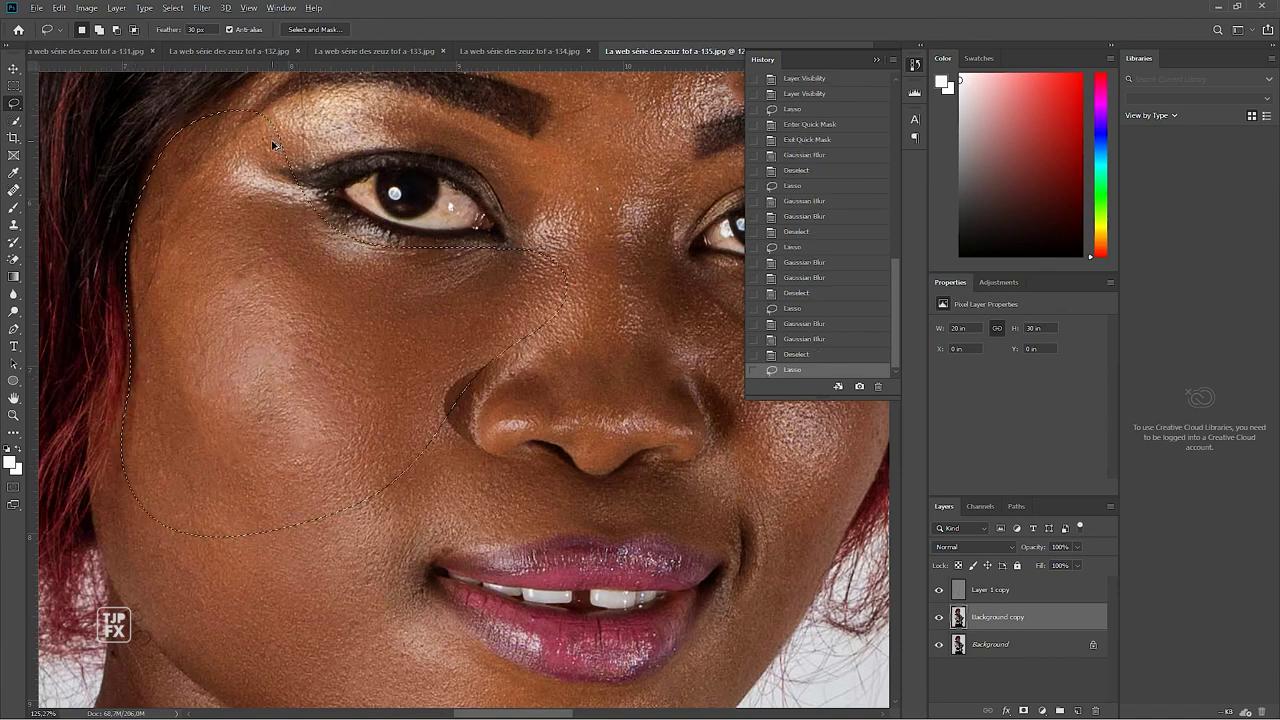
Reapply the blur to the side of the face and the skin between eyes and brow
key(ctrl+f)
key(ctrl+f)
key(ctrl+d)
drag(520, 272, 452, 341)
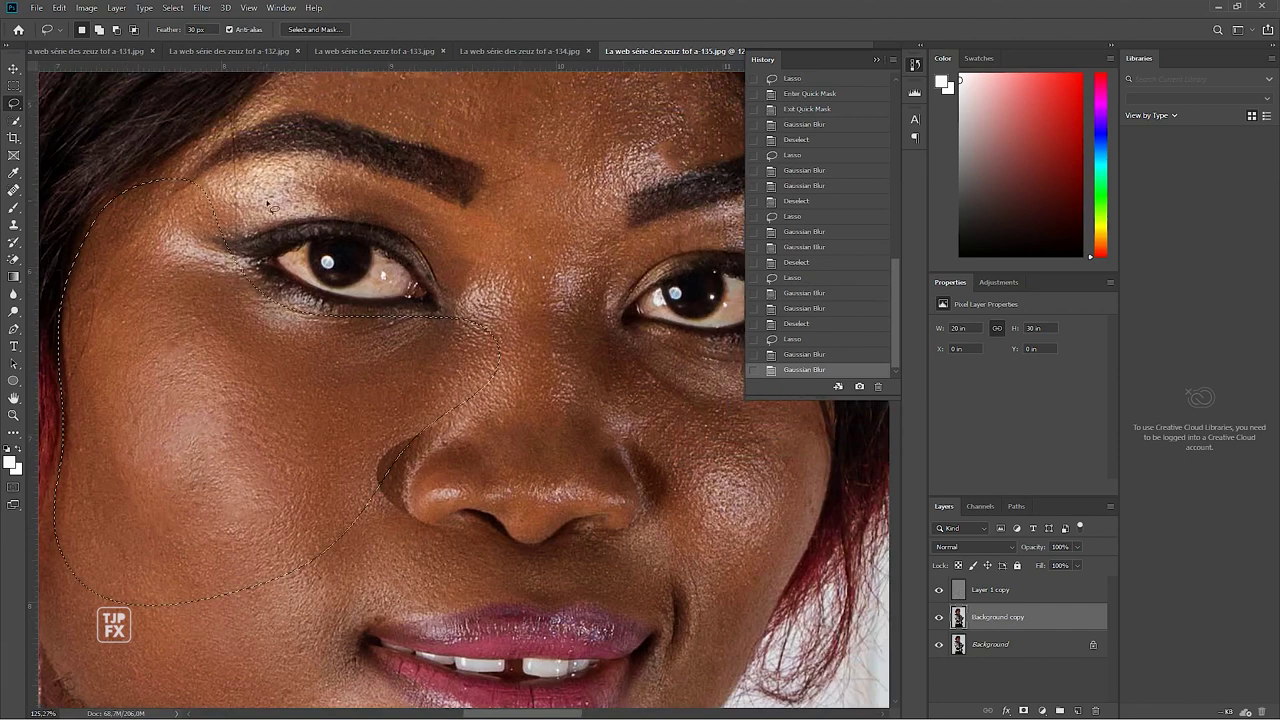
mouse_move(181, 190)
mouse_down()
mouse_move(272, 152)
mouse_move(408, 187)
mouse_move(403, 249)
mouse_move(300, 234)
mouse_move(160, 271)
mouse_up()
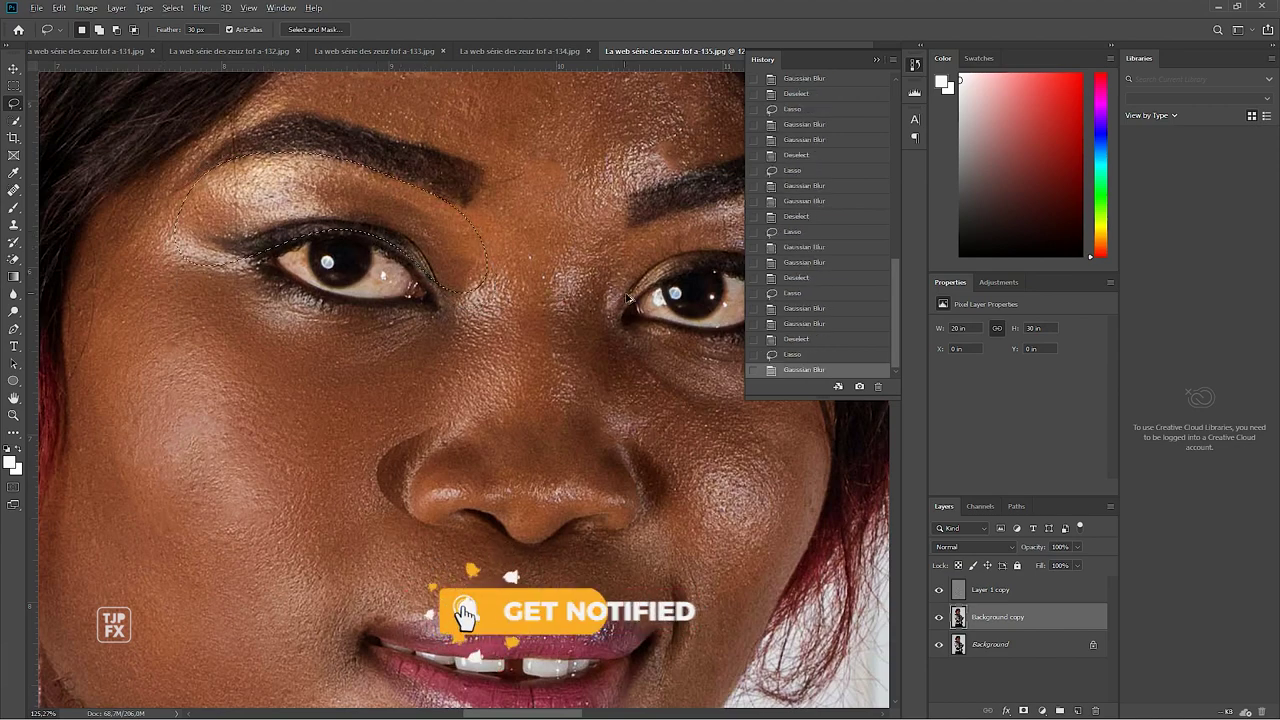
key(ctrl+d)
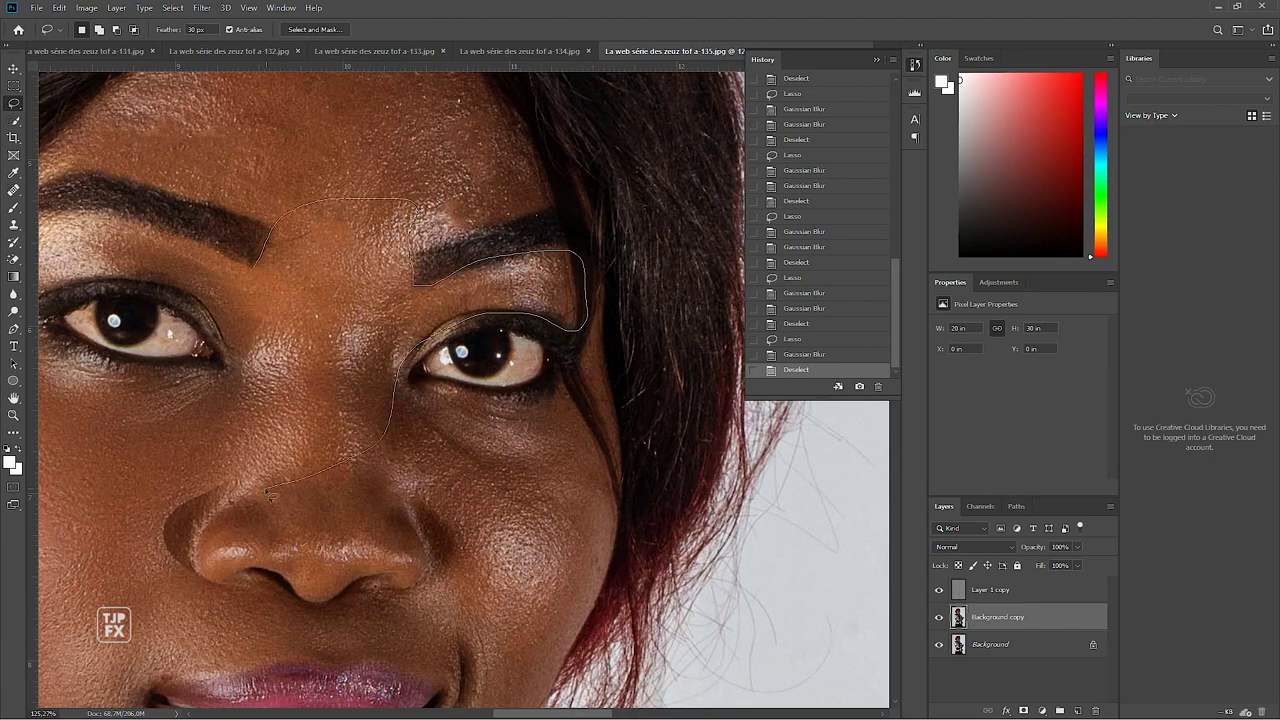
drag(236, 381, 238, 378)
key(ctrl+f)
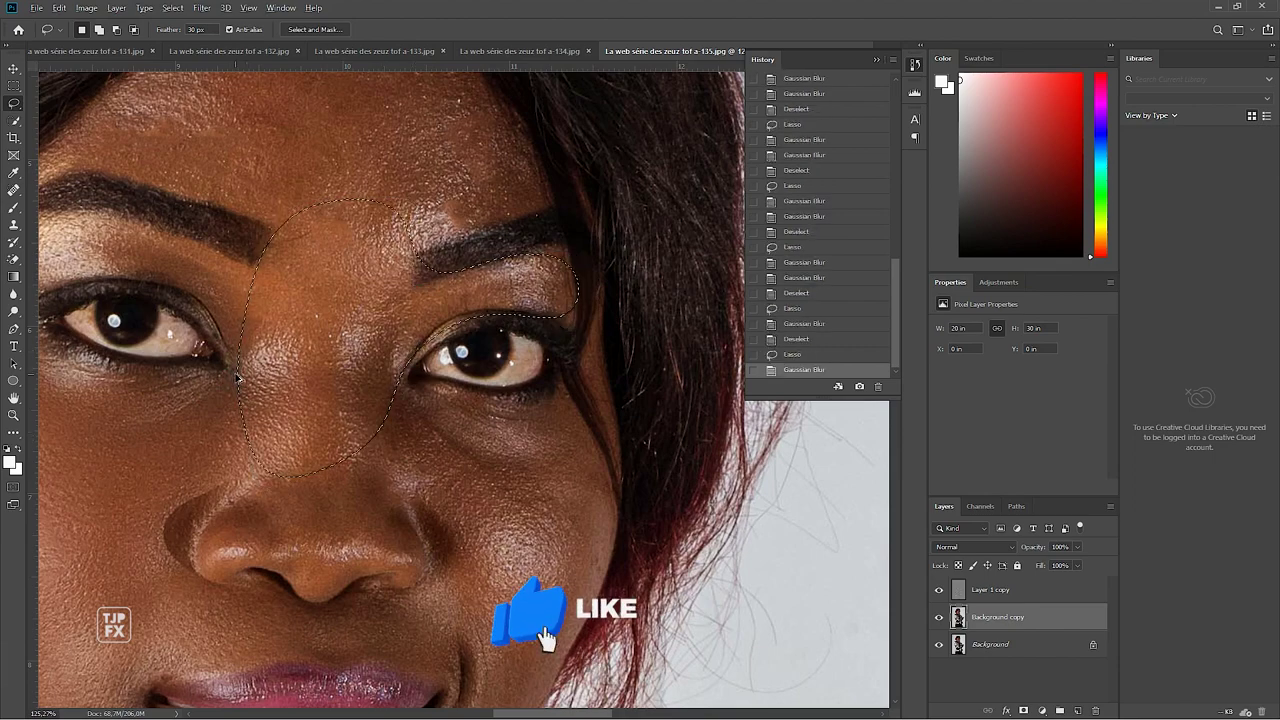
key(ctrl+d)
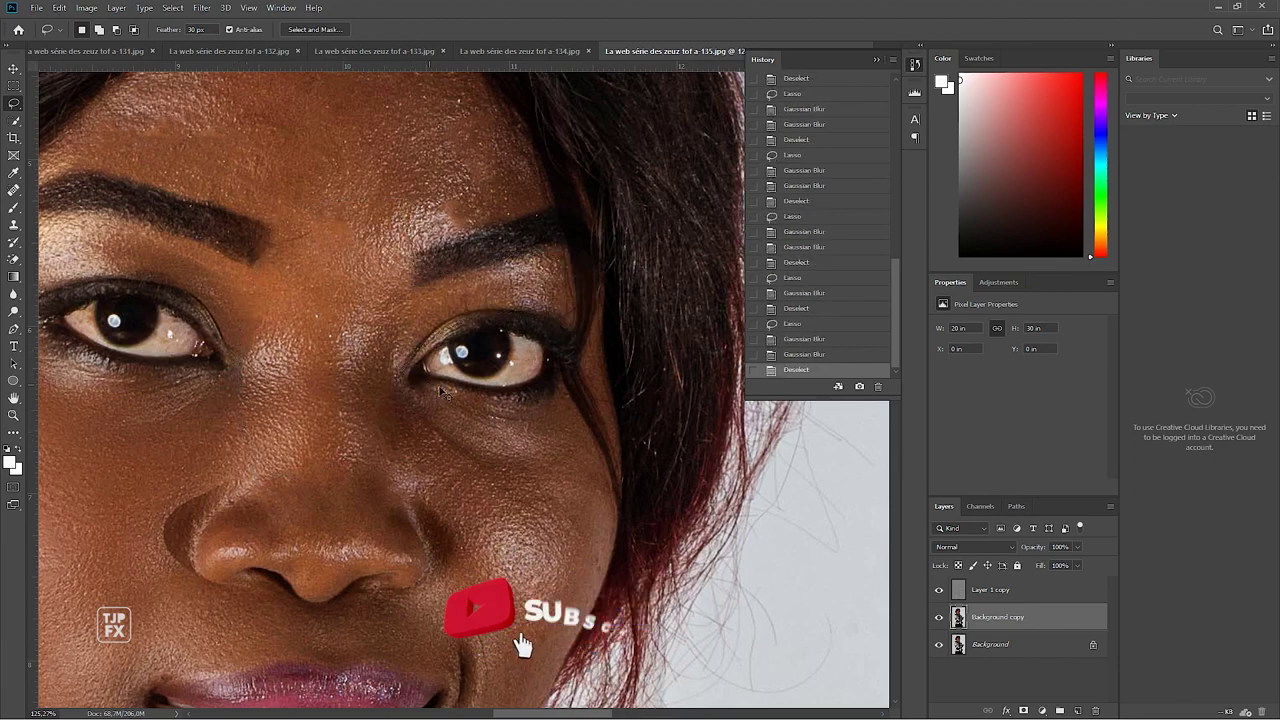
mouse_move(468, 386)
mouse_down()
mouse_move(421, 392)
mouse_move(528, 546)
mouse_up()
Reapply the Gaussian Blur to two forehead selections up to the hairline
scroll(528, 546, down, 2)
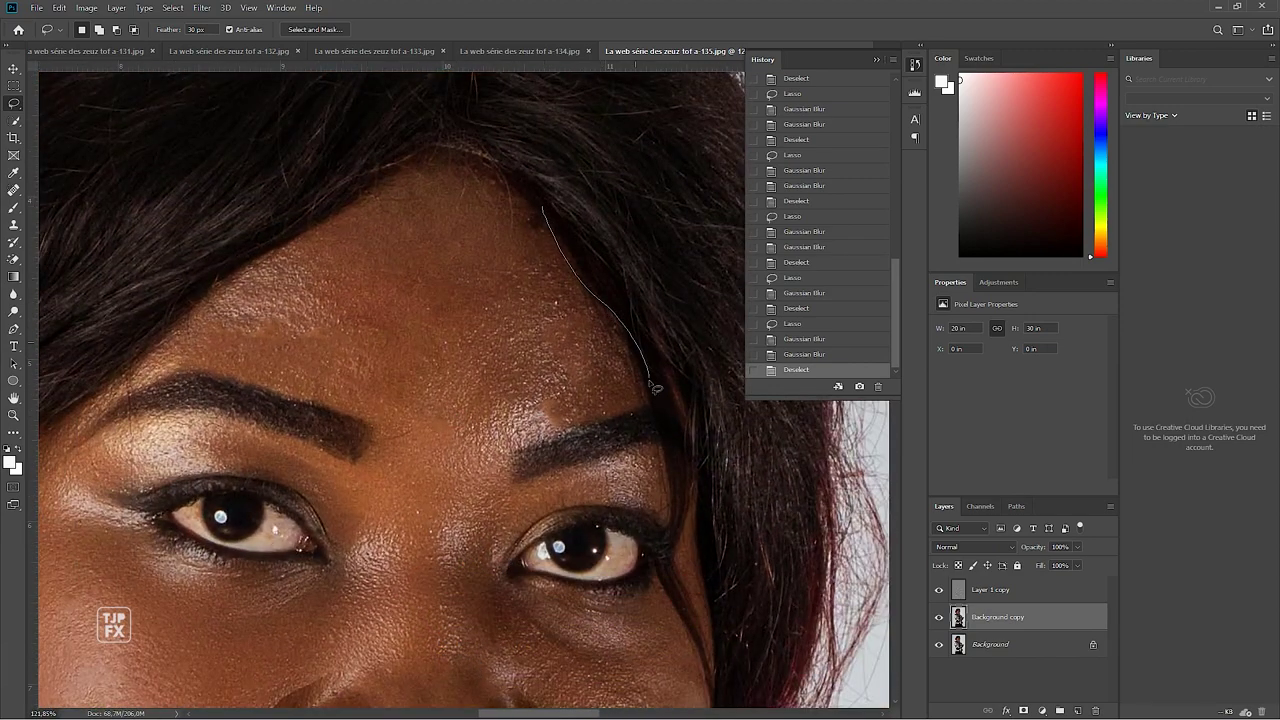
drag(380, 417, 382, 418)
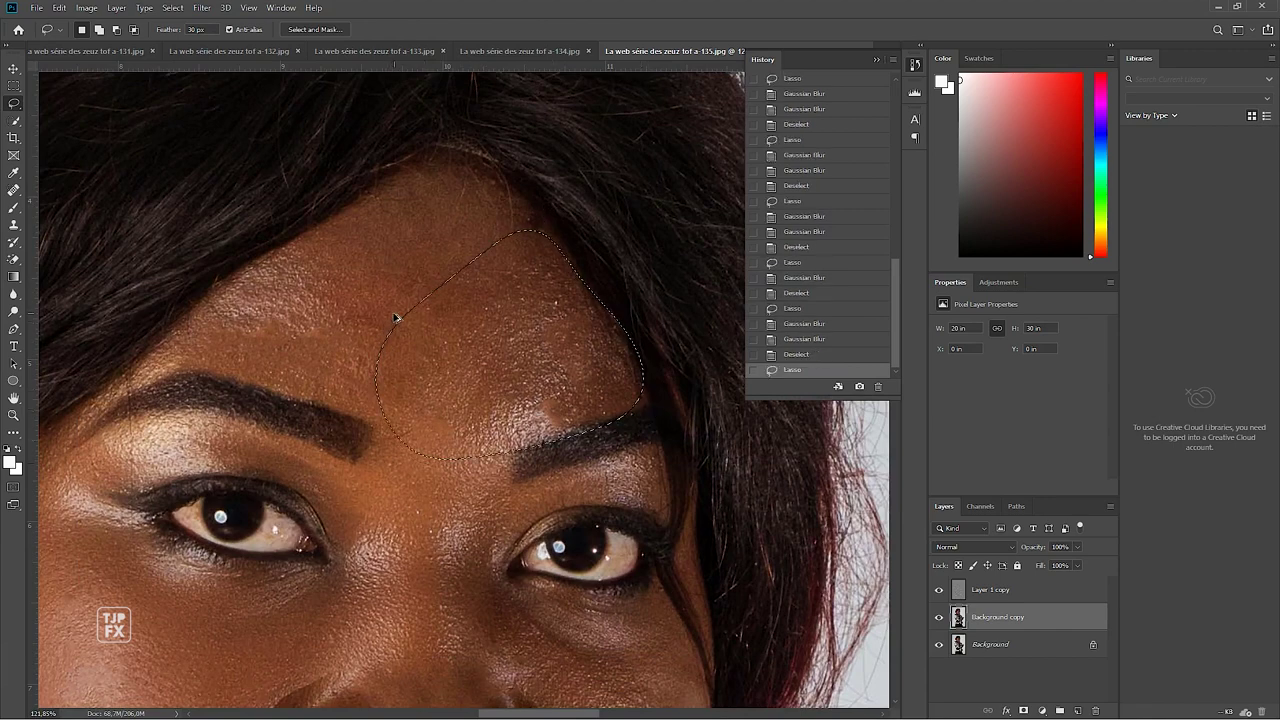
key(ctrl+alt+f)
key(ctrl+alt+f)
key(ctrl+d)
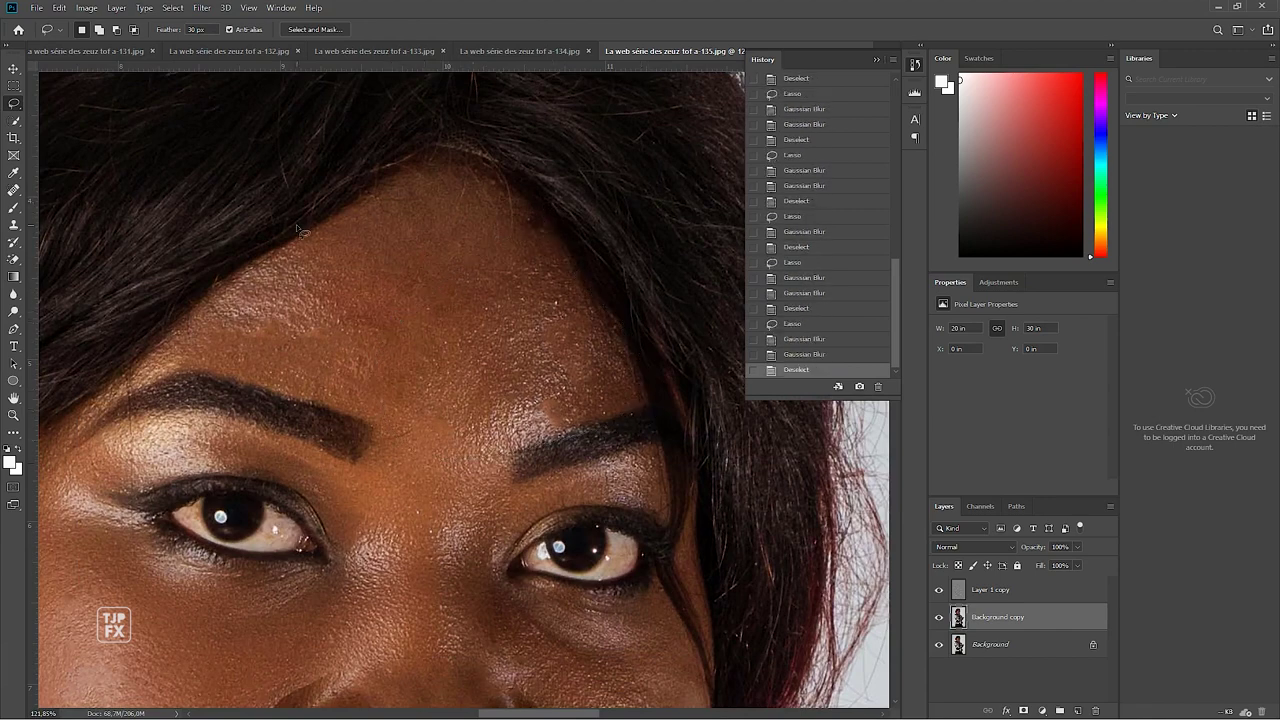
mouse_move(336, 210)
mouse_down()
mouse_move(485, 165)
mouse_move(525, 330)
mouse_move(368, 427)
mouse_up()
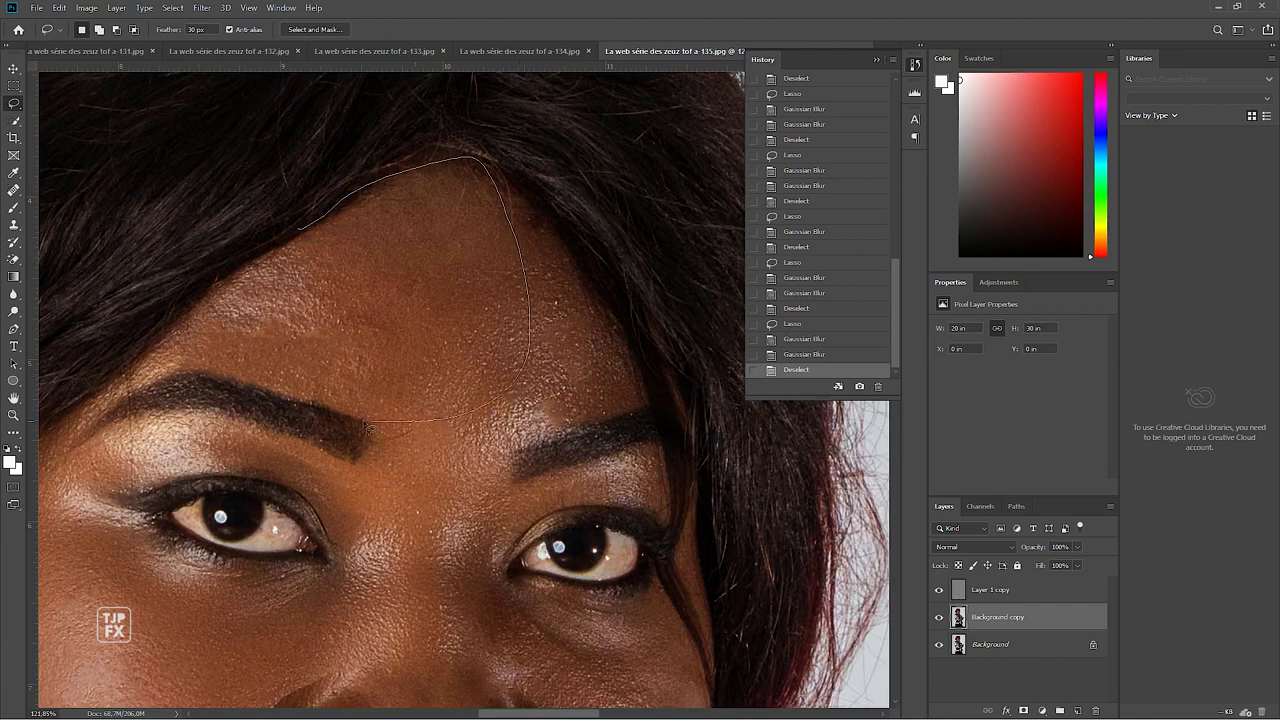
drag(90, 423, 319, 351)
key(ctrl+alt+f)
key(ctrl+alt+f)
key(ctrl+d)
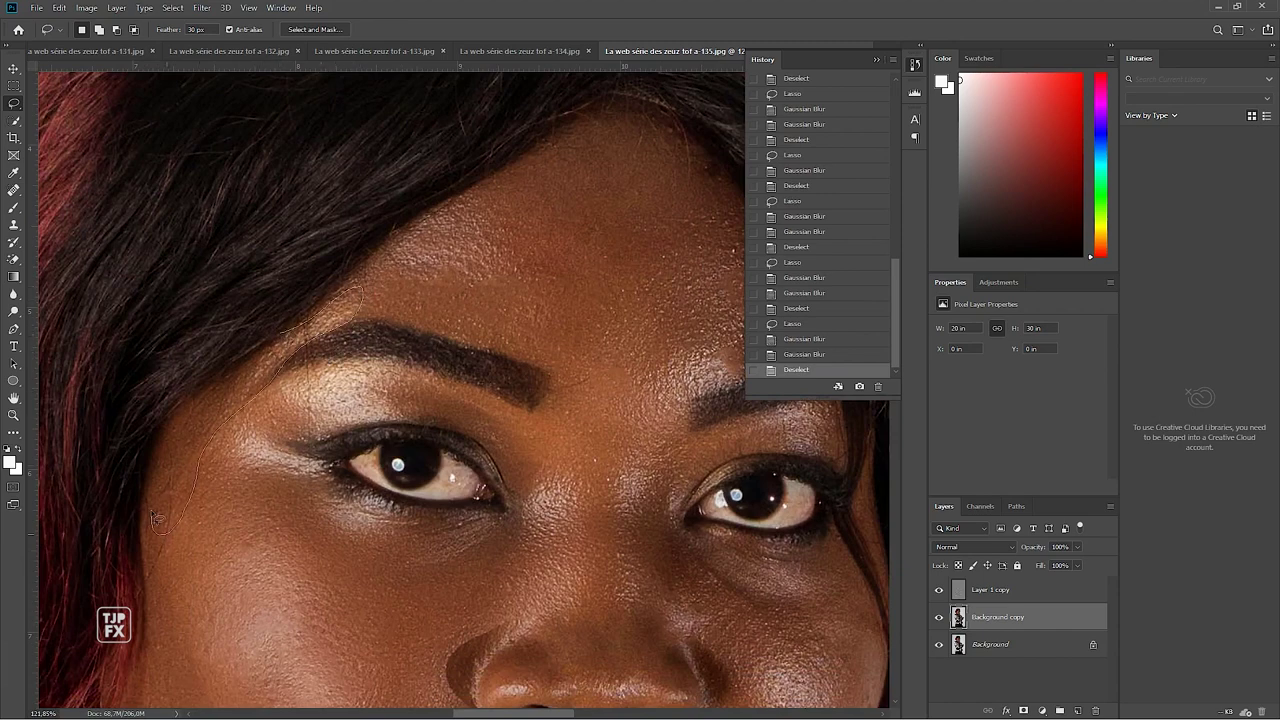
Discard a small temple selection and reapply the blur to the skin beside the nose
drag(160, 458, 162, 456)
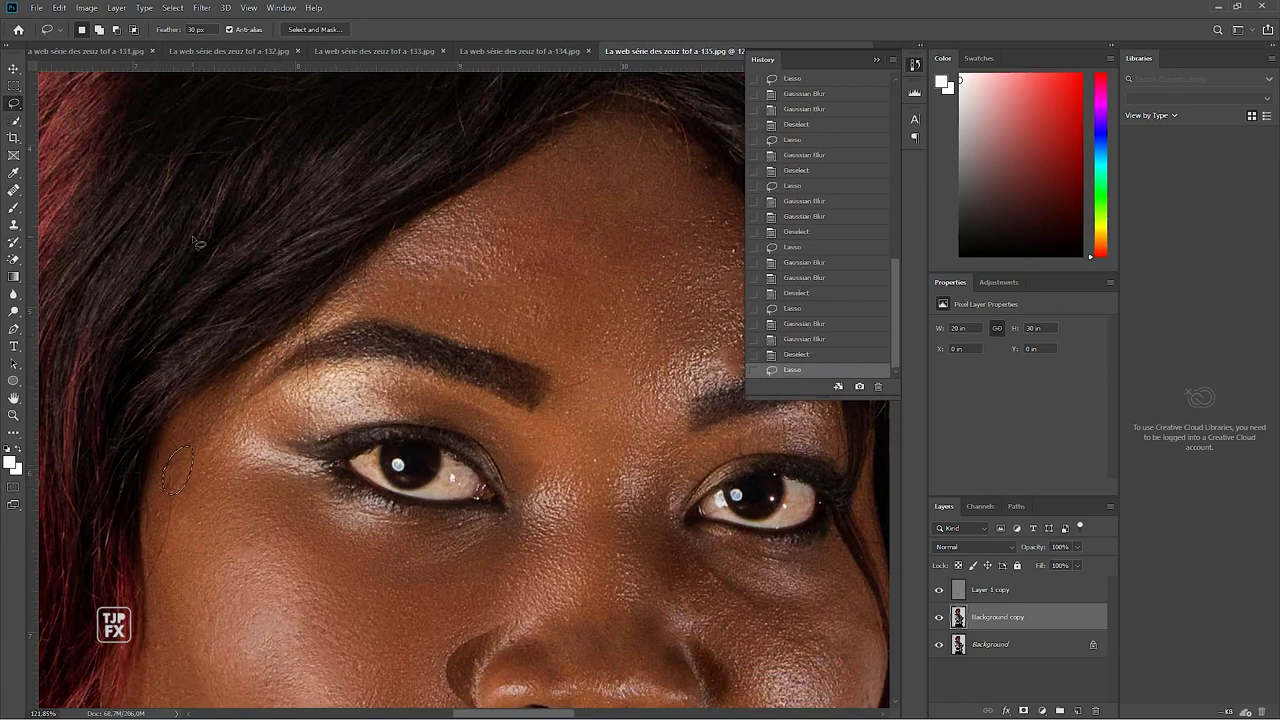
key(ctrl+d)
scroll(400, 300, down, 3)
drag(550, 390, 401, 187)
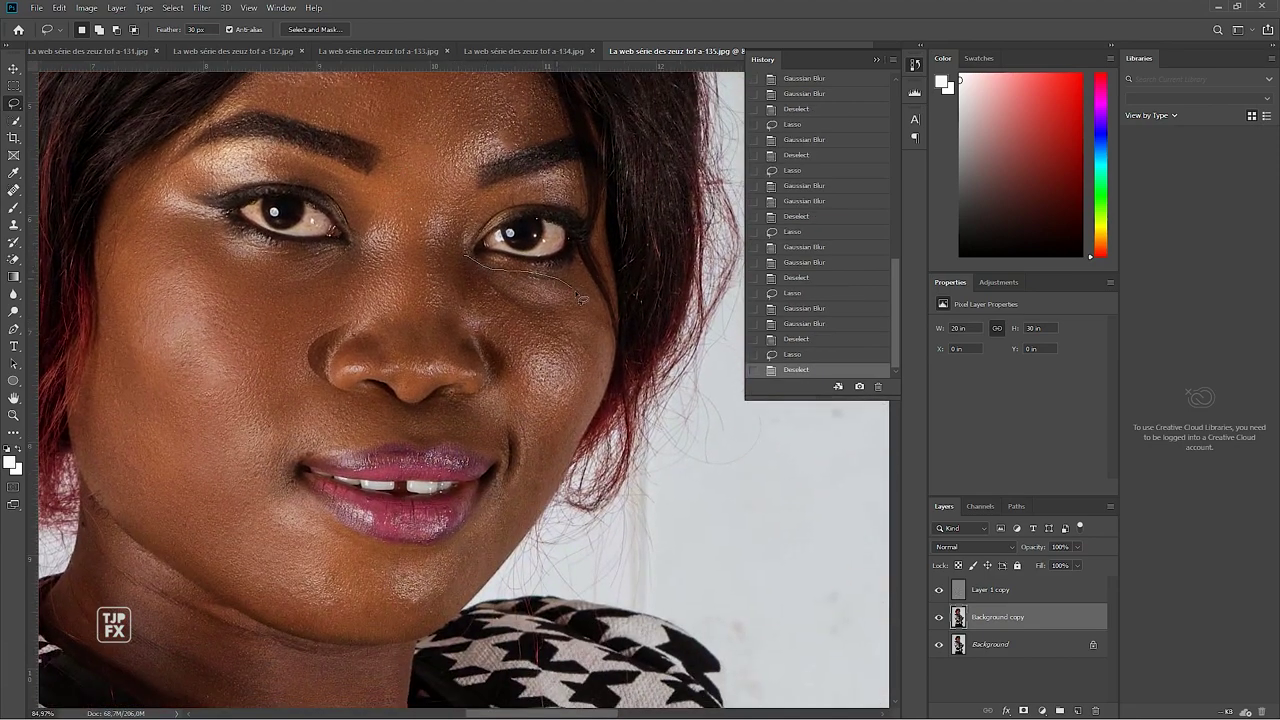
drag(502, 360, 455, 320)
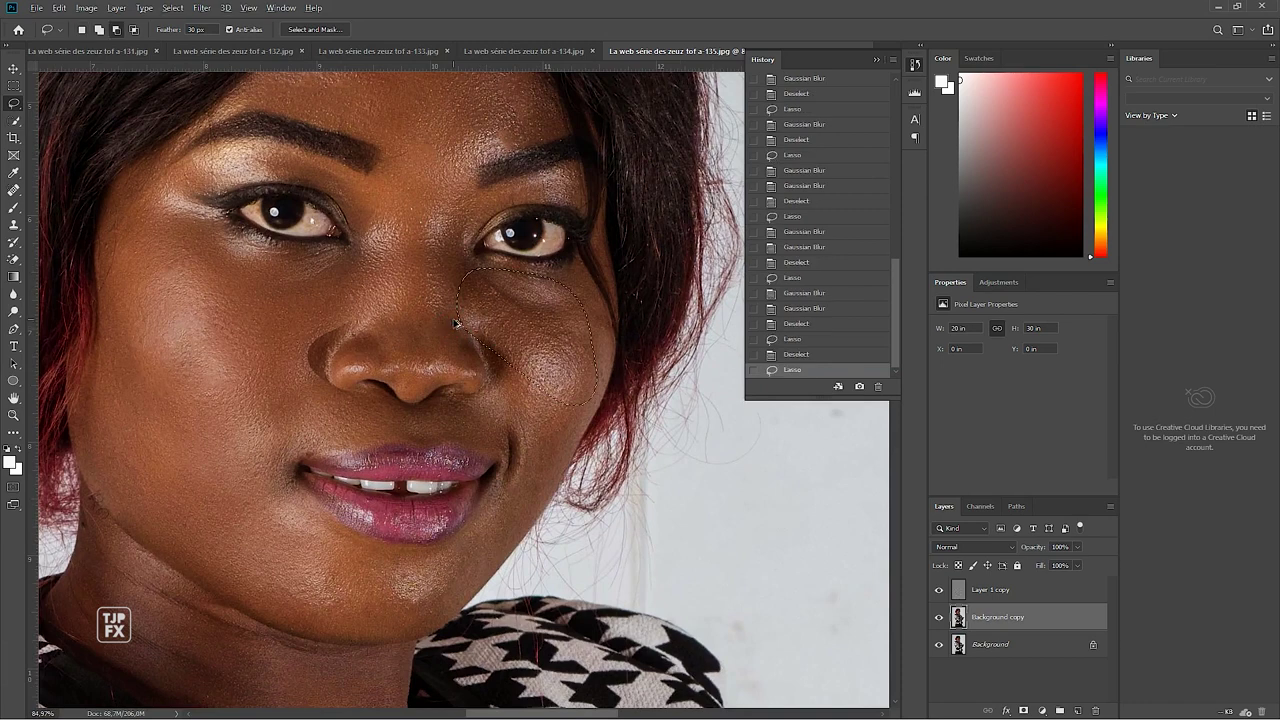
key(ctrl+f)
click(500, 416)
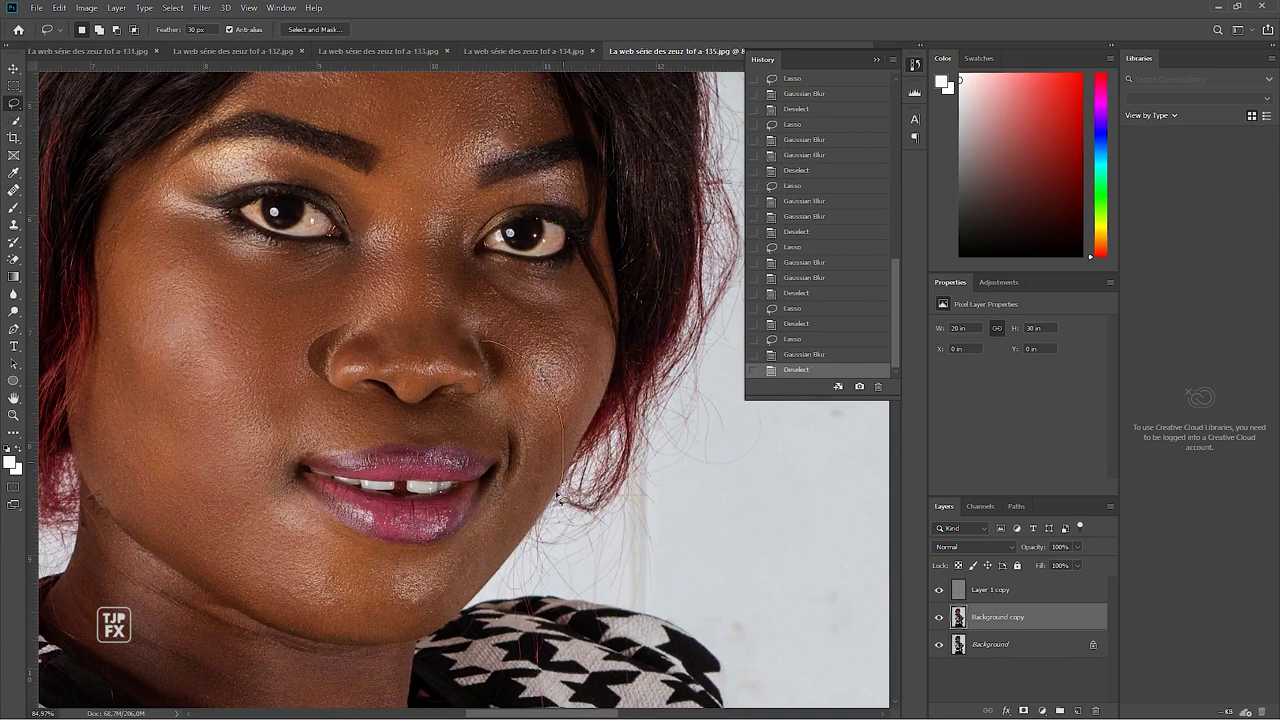
Reapply the blur to the skin beside the mouth corner and zoom in there
drag(481, 428, 480, 426)
key(ctrl+f)
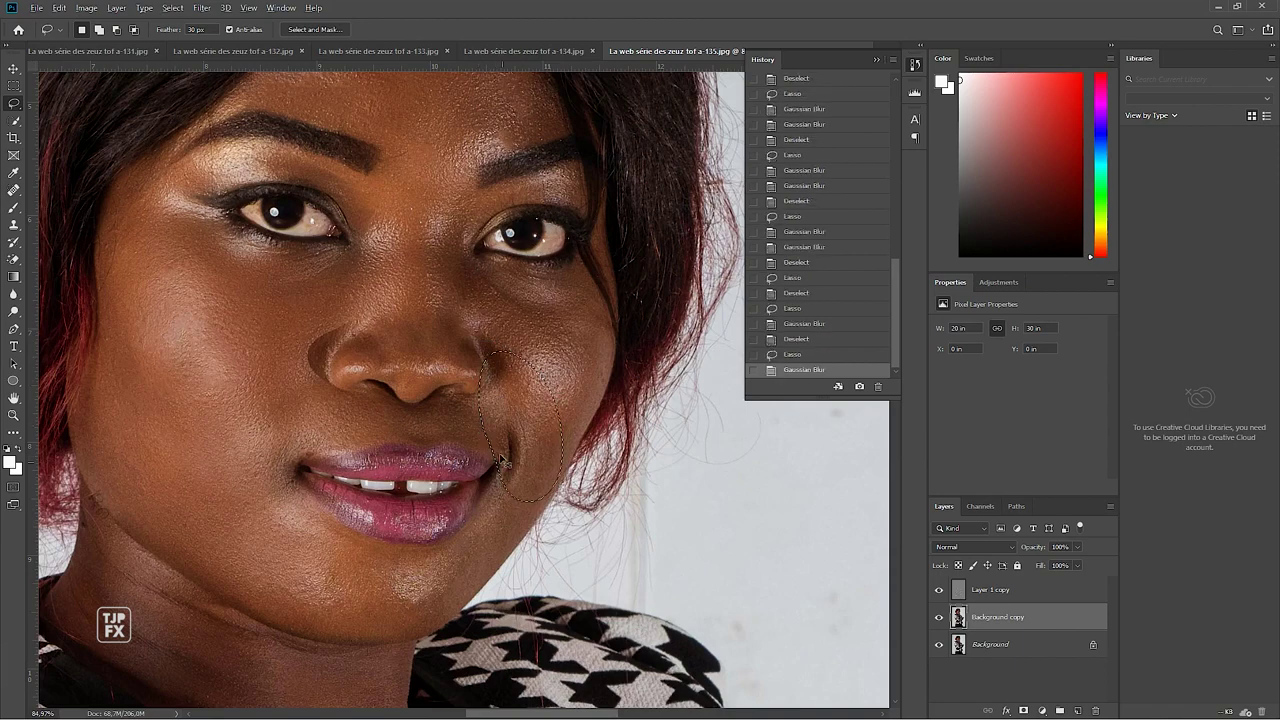
scroll(512, 337, down, 5)
click(512, 337)
scroll(512, 337, up, 5)
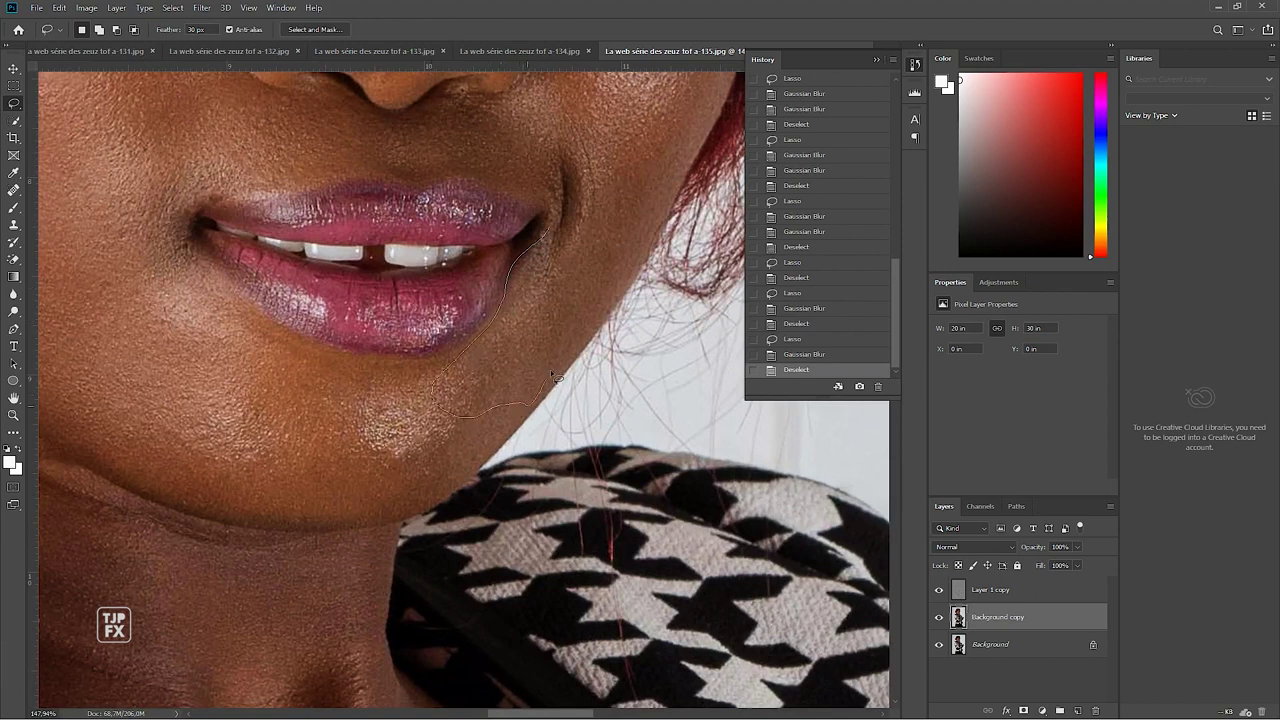
Blur the skin below the mouth corner and, twice, the chin under the lower lip
drag(655, 268, 545, 238)
key(ctrl+f)
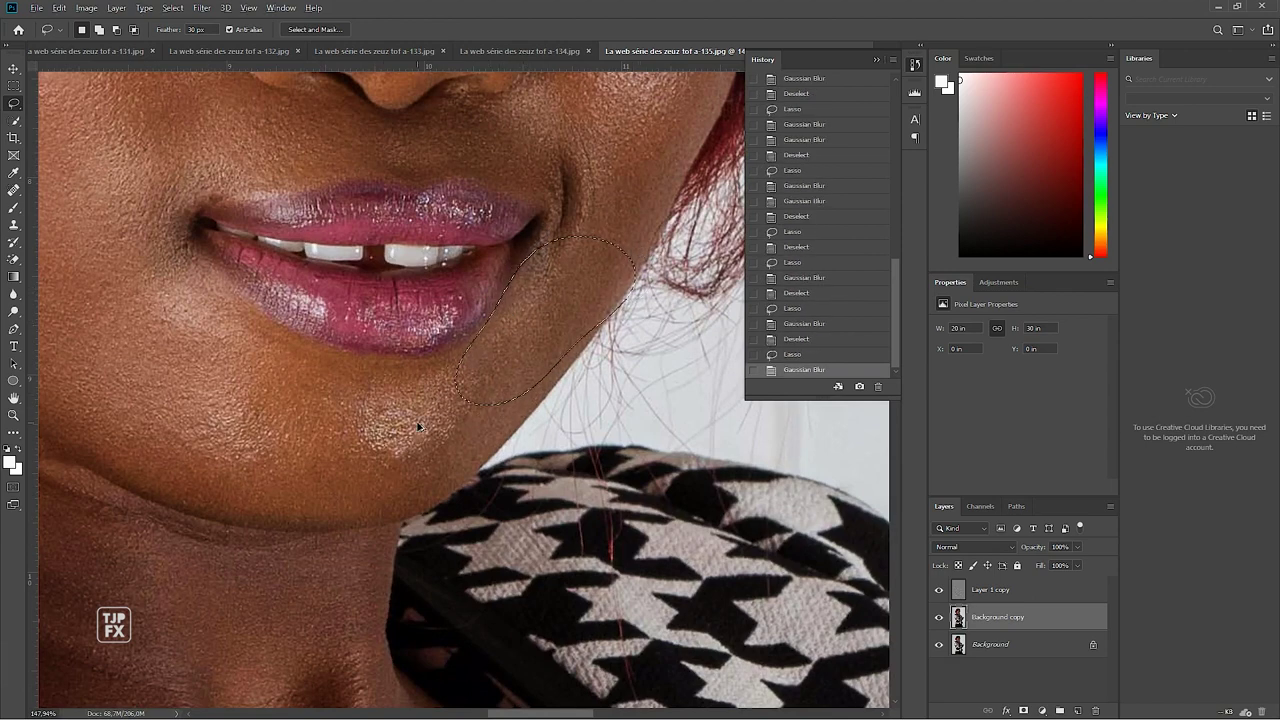
drag(385, 442, 465, 344)
drag(322, 221, 467, 258)
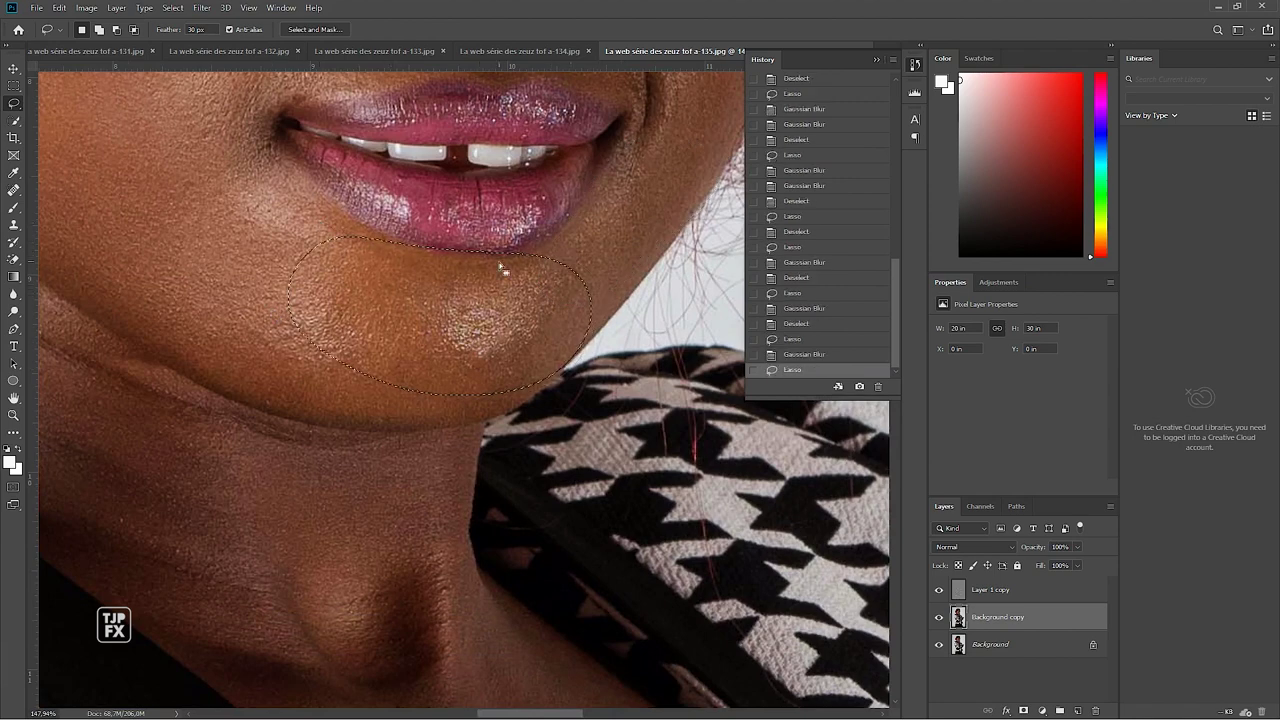
drag(590, 275, 533, 256)
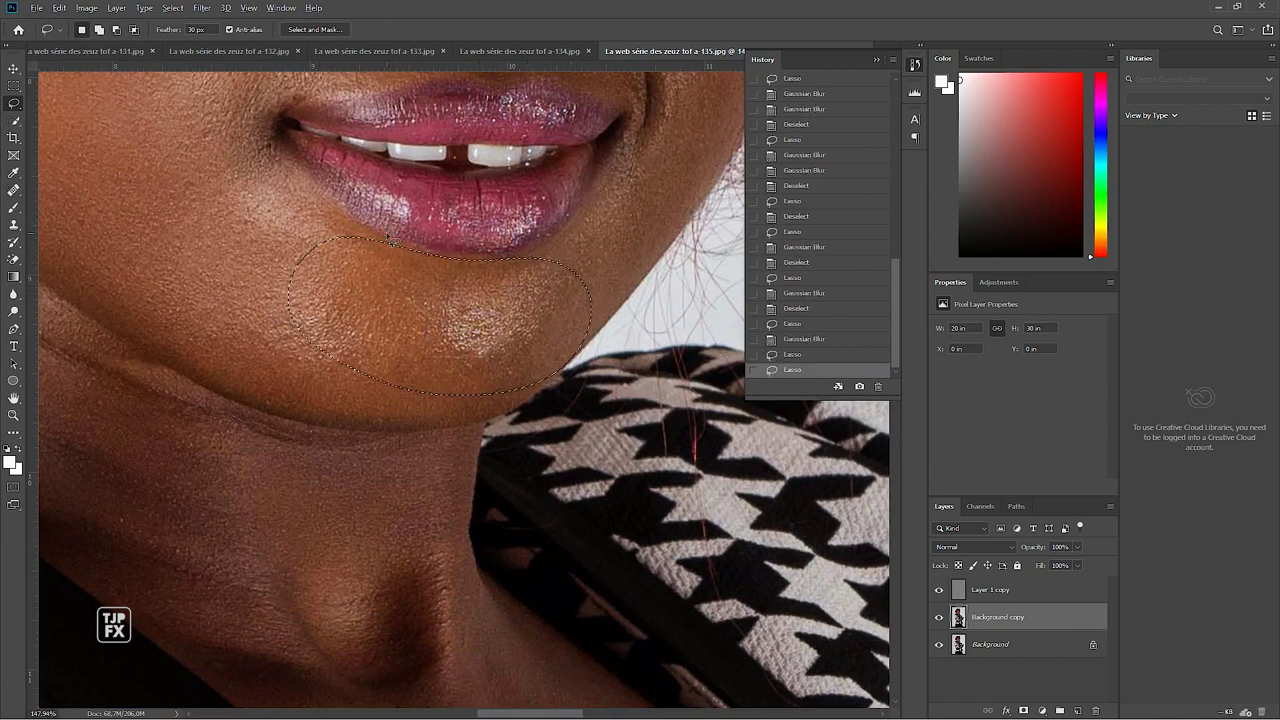
key(ctrl+f)
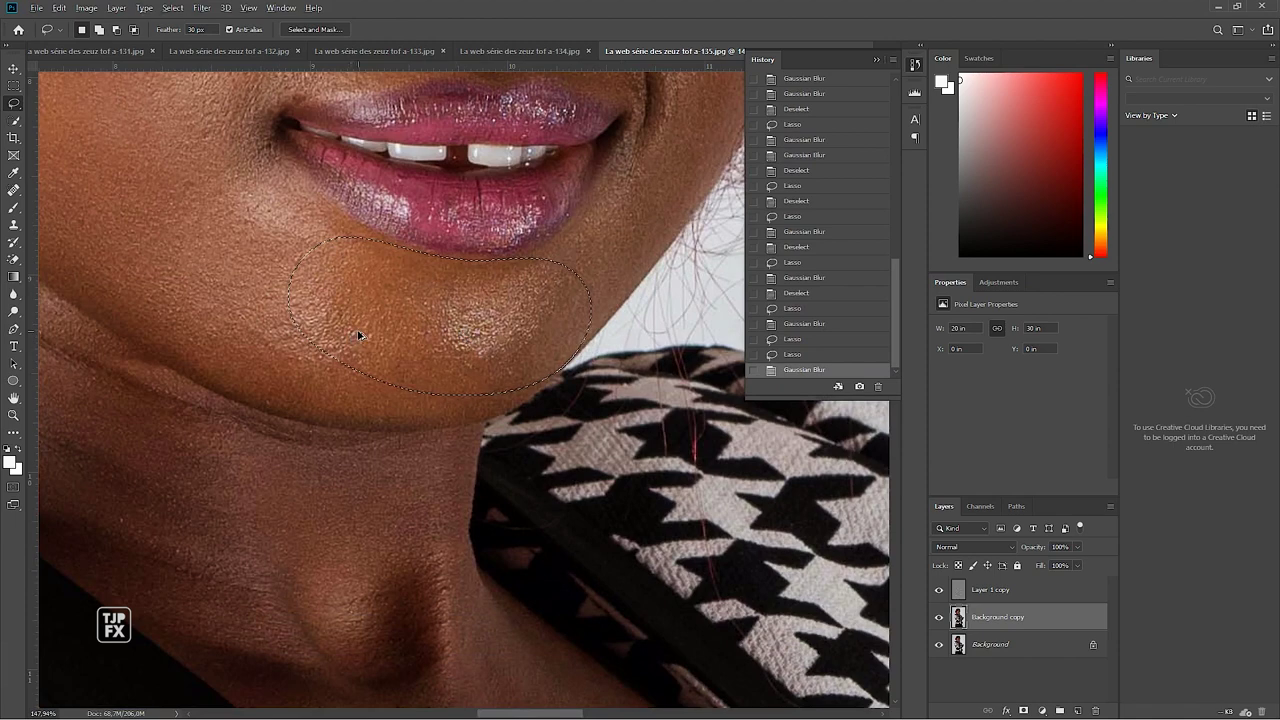
key(ctrl+f)
Lasso another chin patch and reapply the blur to it
drag(300, 337, 380, 329)
click(290, 270)
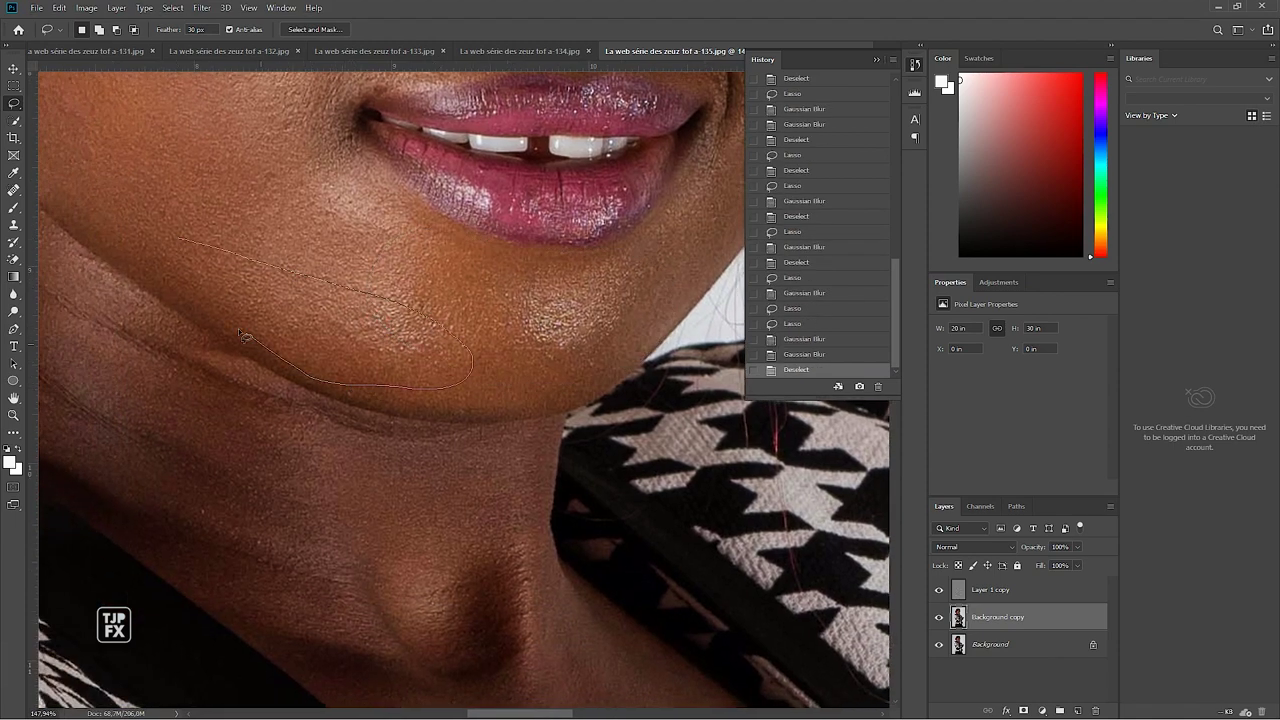
drag(183, 286, 196, 276)
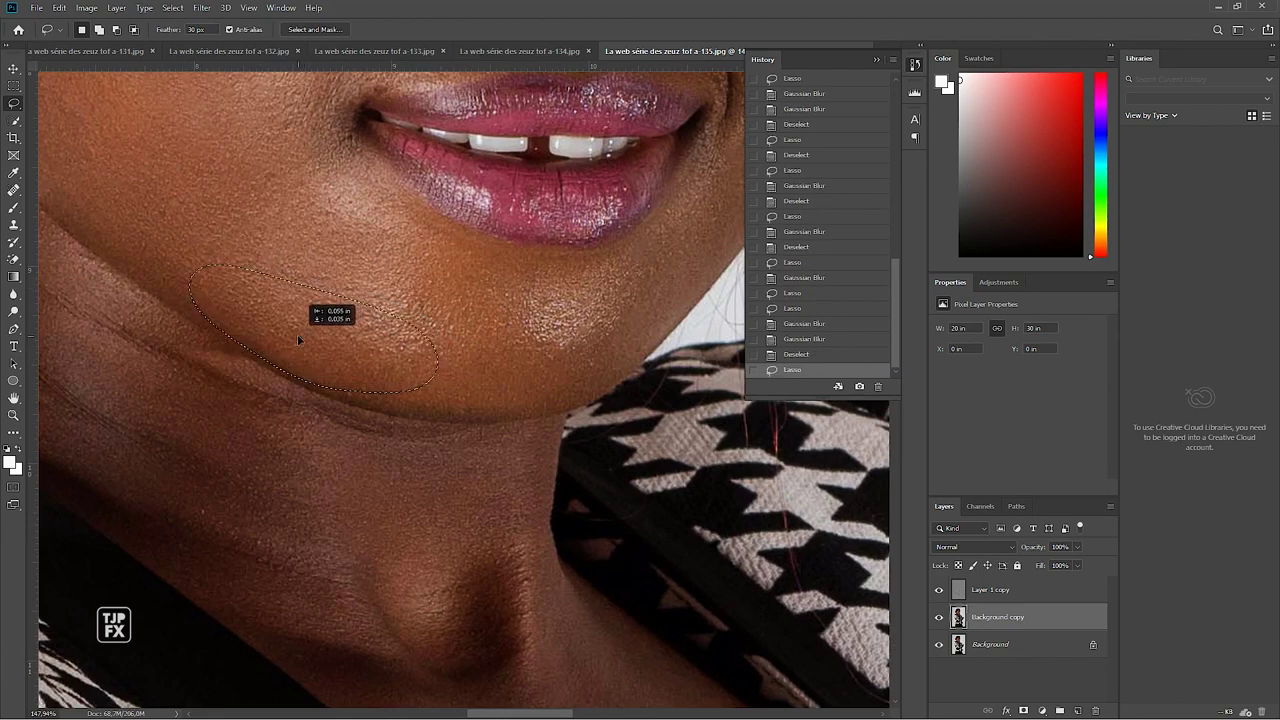
drag(304, 338, 297, 334)
key(ctrl+f)
drag(250, 372, 423, 348)
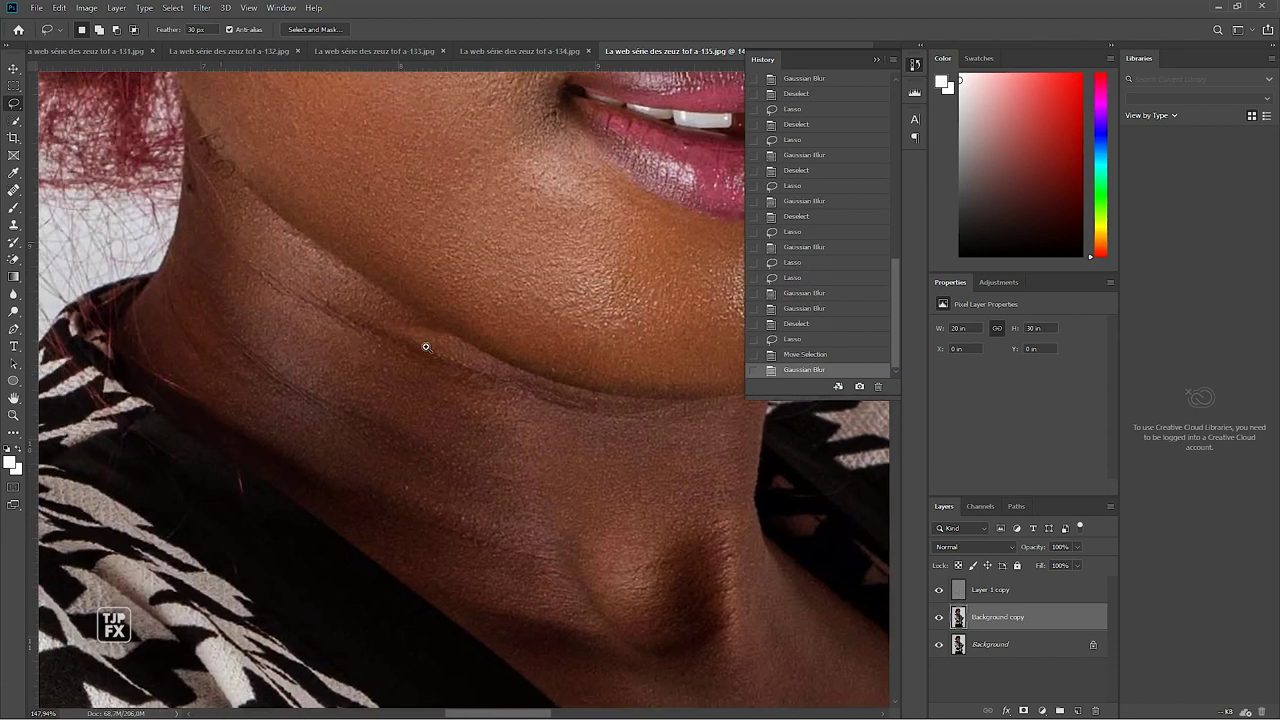
Lasso the crease under the jaw and reapply the blur to it
scroll(271, 297, up, 2)
key(ctrl+d)
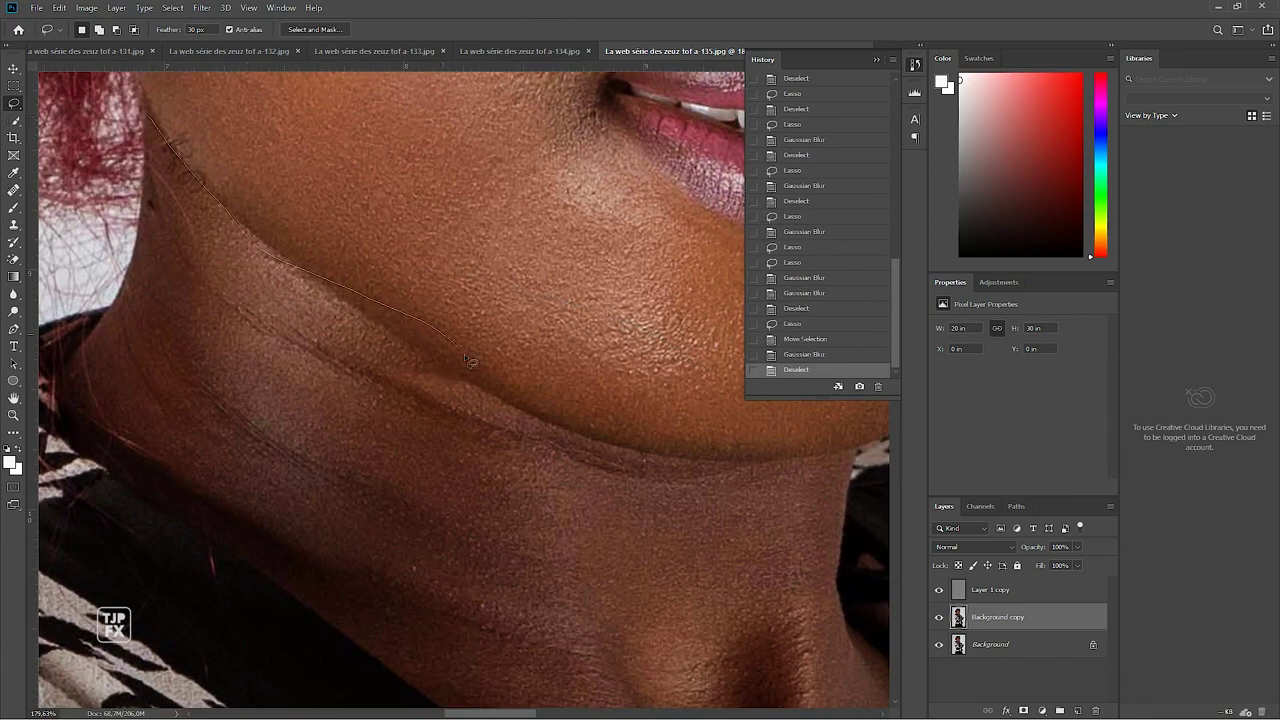
drag(469, 360, 346, 398)
drag(176, 320, 149, 243)
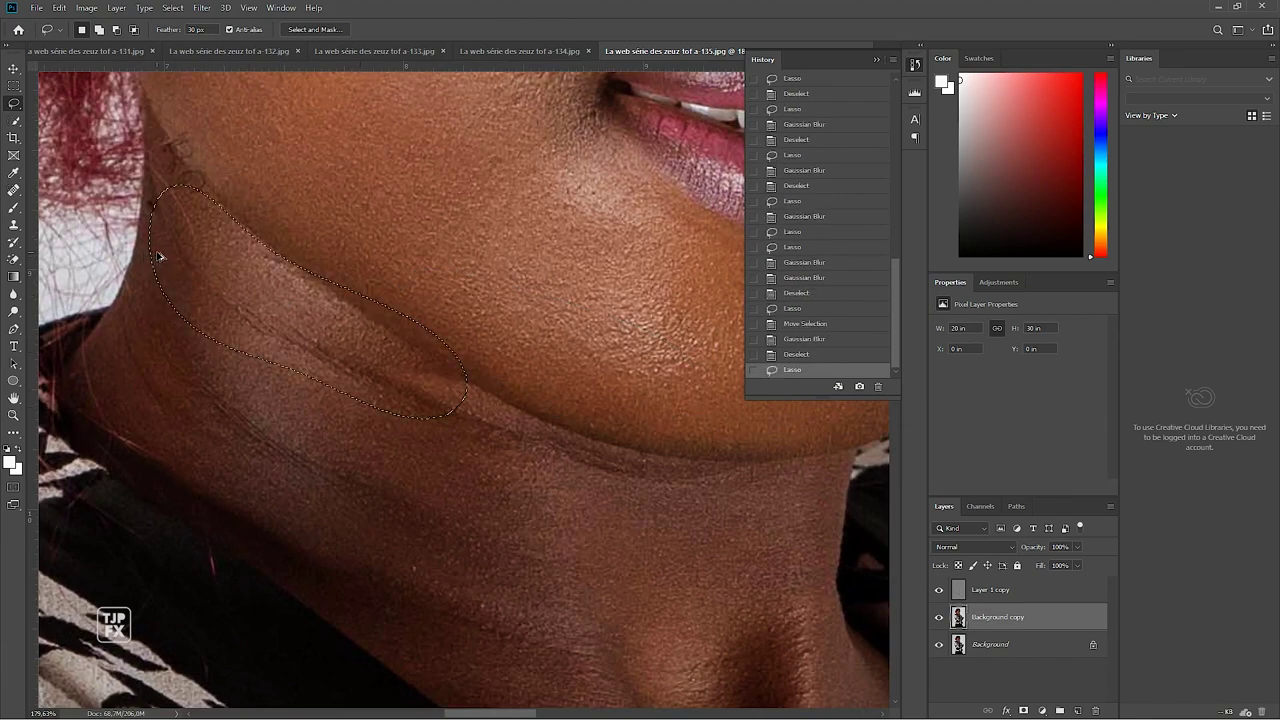
key(ctrl+f)
key(ctrl+d)
Lasso the lower neck area and blur it
drag(571, 448, 529, 400)
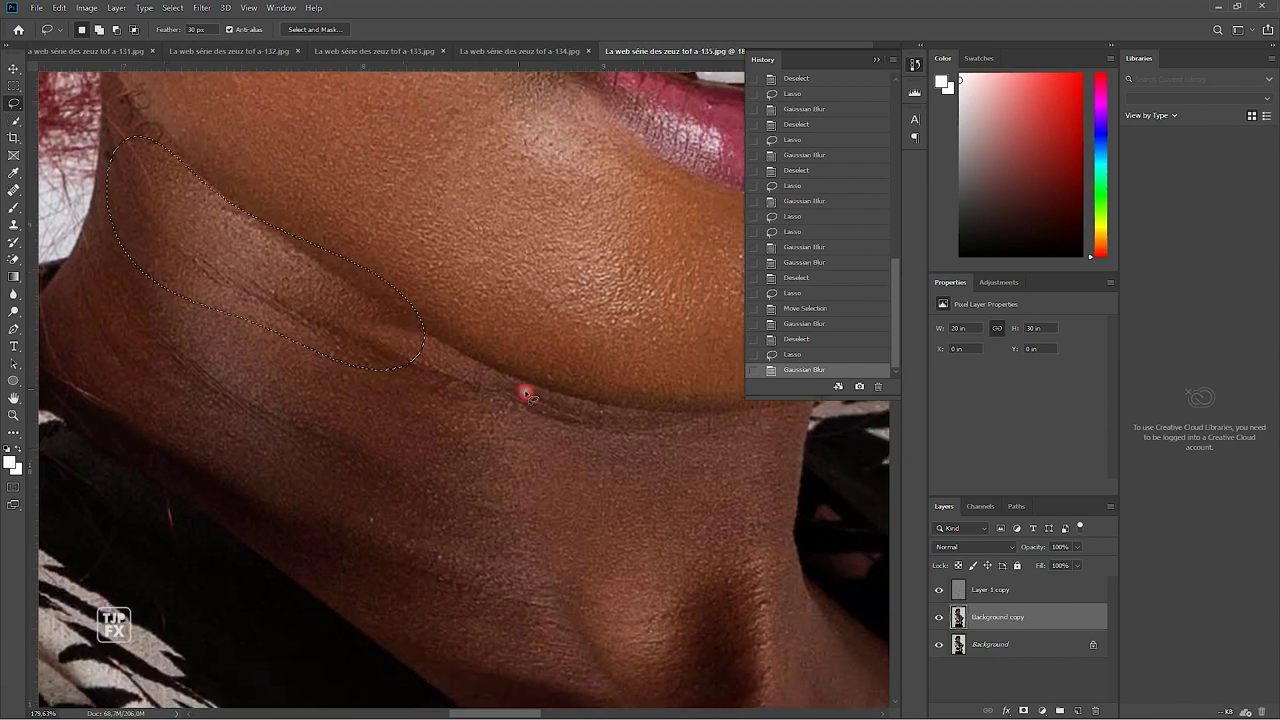
mouse_move(392, 310)
mouse_down()
mouse_move(491, 372)
mouse_move(744, 435)
mouse_up()
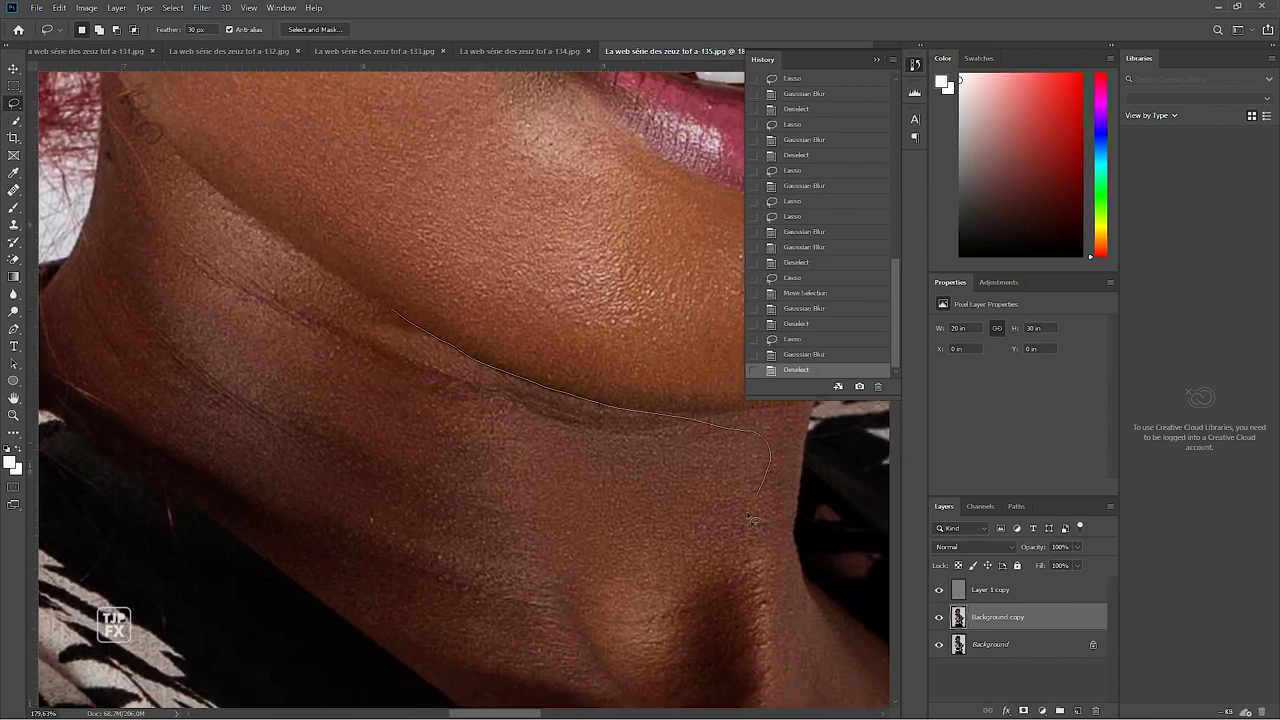
mouse_move(752, 518)
mouse_down()
mouse_move(376, 521)
mouse_move(243, 376)
mouse_up()
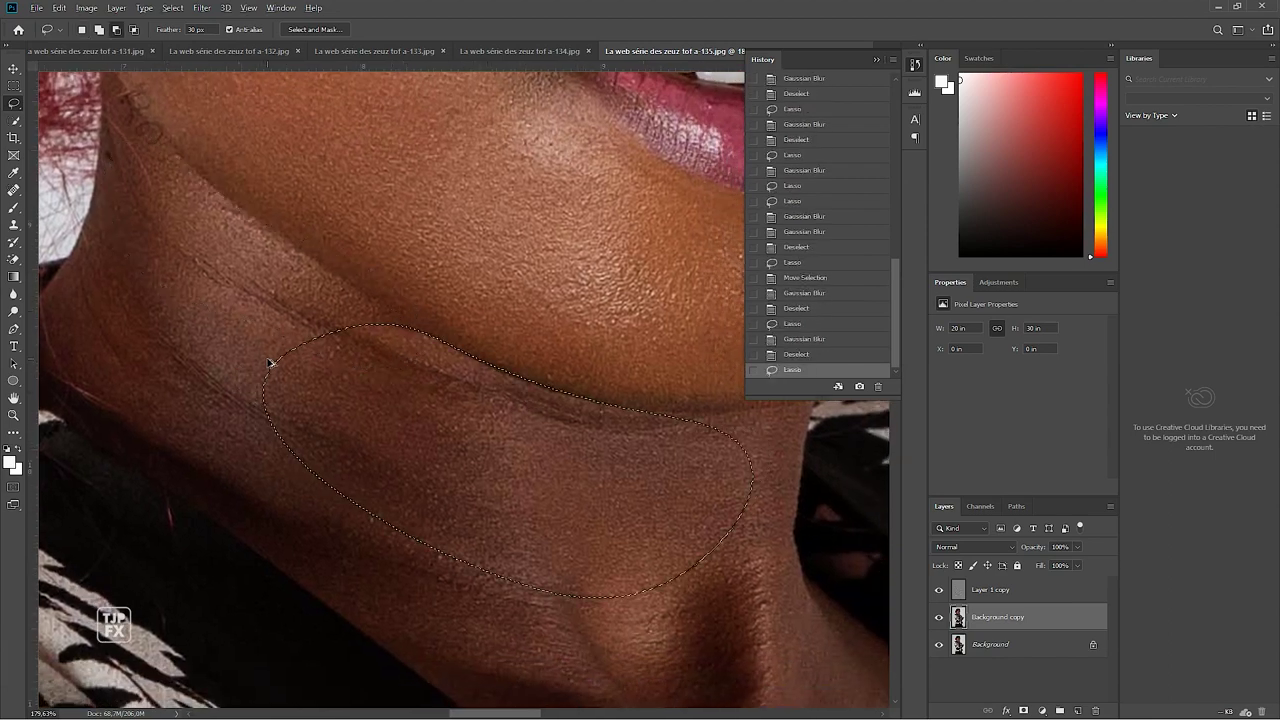
key(ctrl+alt+f)
key(ctrl+alt+f)
Blur the left side of the neck with two passes, then deselect
drag(94, 271, 149, 250)
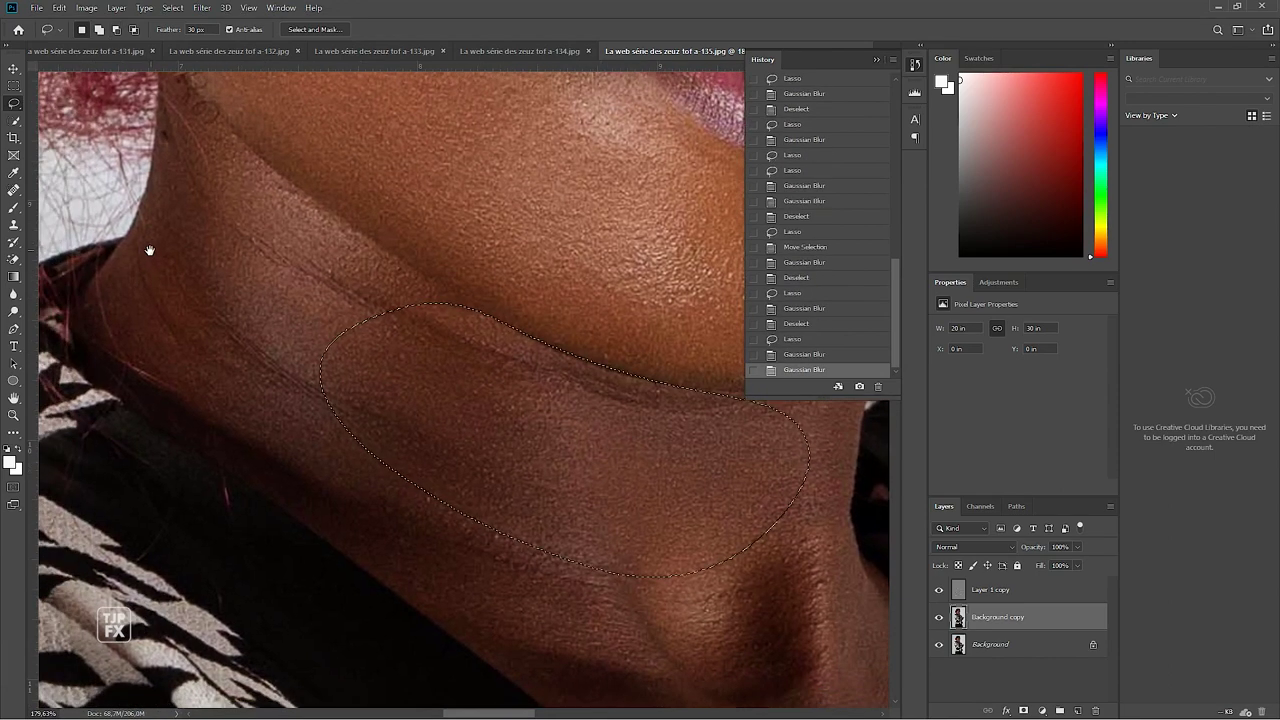
drag(82, 303, 187, 181)
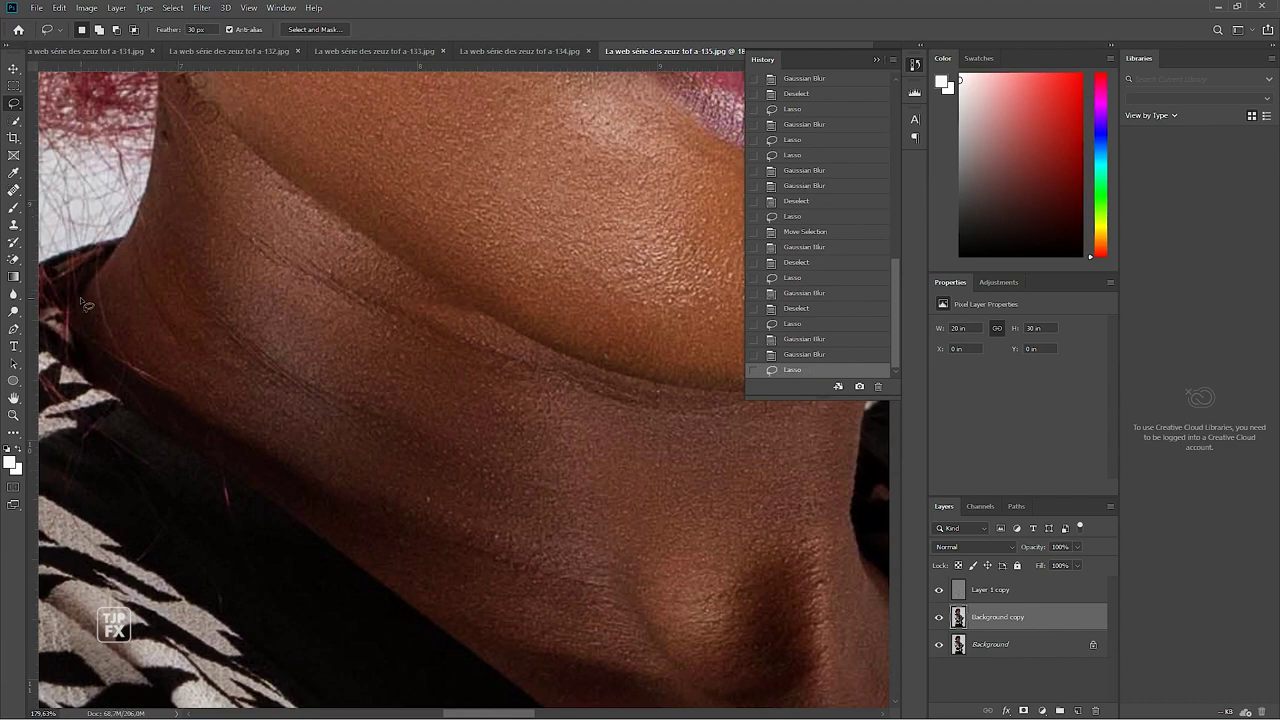
drag(84, 300, 134, 249)
mouse_move(382, 293)
mouse_down()
mouse_move(490, 510)
mouse_move(382, 560)
mouse_move(290, 530)
mouse_move(197, 447)
mouse_up()
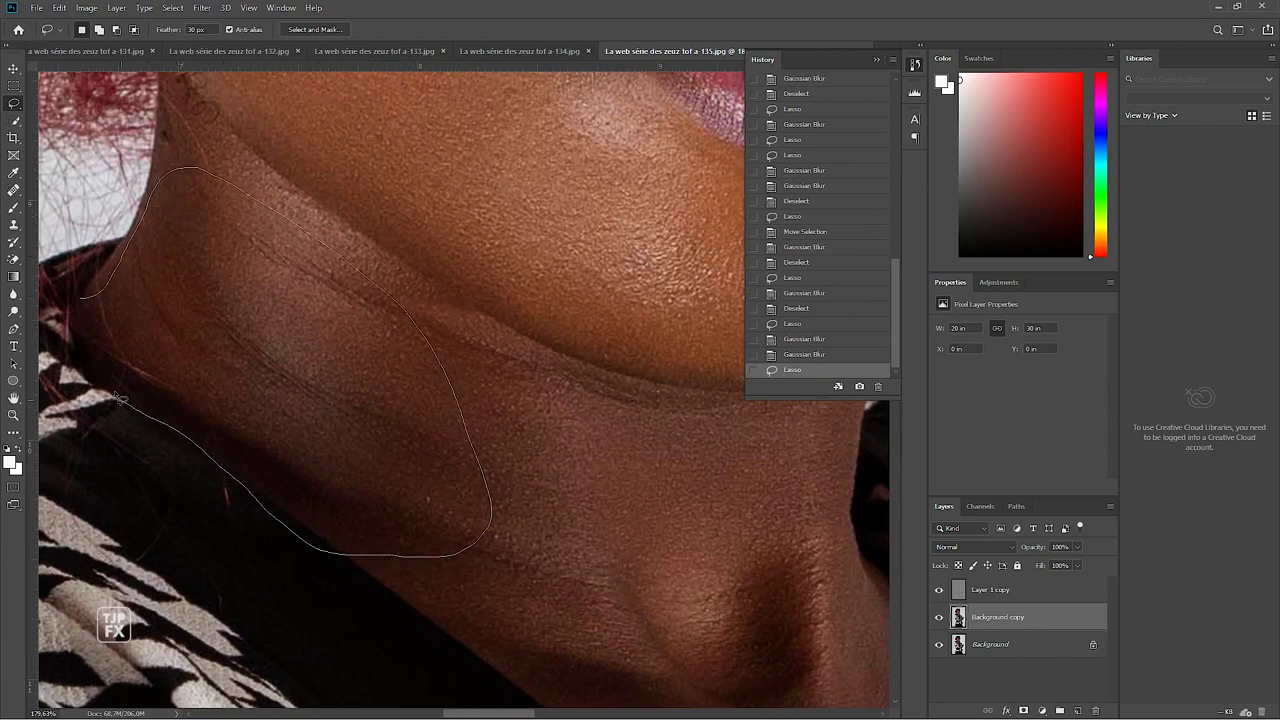
drag(118, 398, 122, 400)
mouse_move(226, 477)
mouse_down()
mouse_move(360, 592)
mouse_move(314, 594)
mouse_up()
key(ctrl+alt+f)
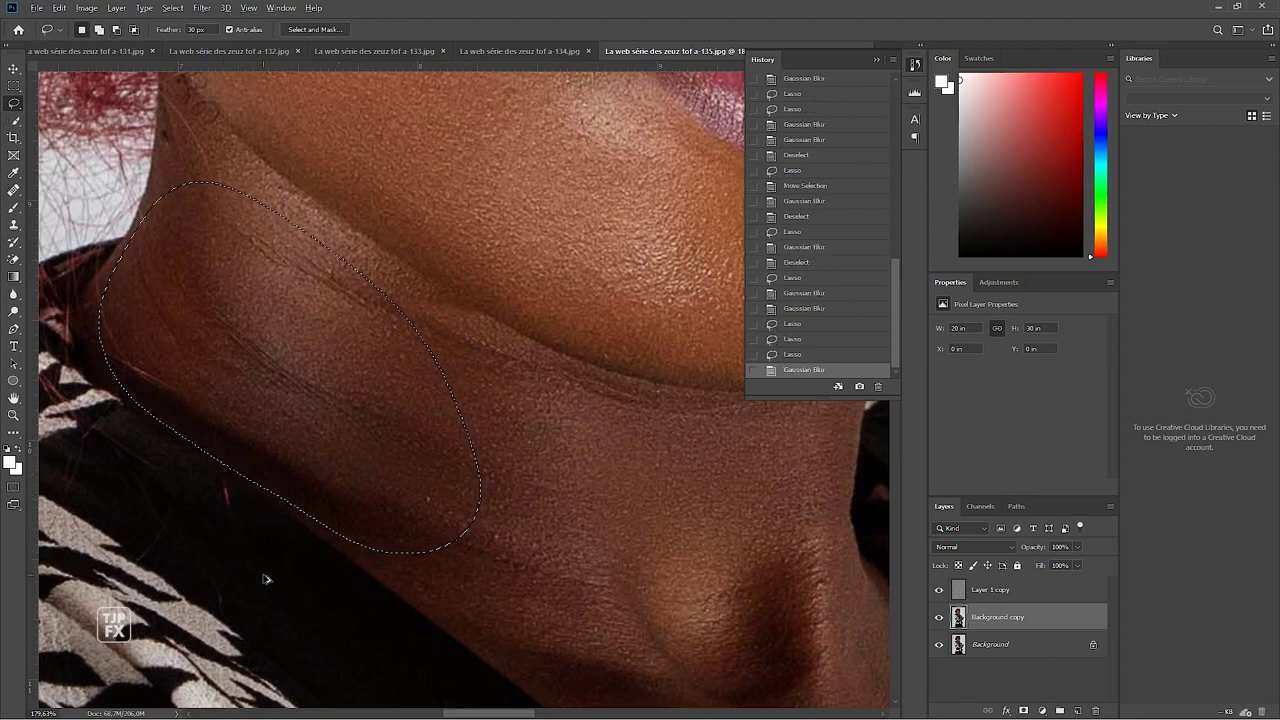
key(ctrl+alt+f)
mouse_move(580, 566)
mouse_down()
mouse_move(413, 468)
mouse_move(446, 457)
mouse_up()
key(ctrl+d)
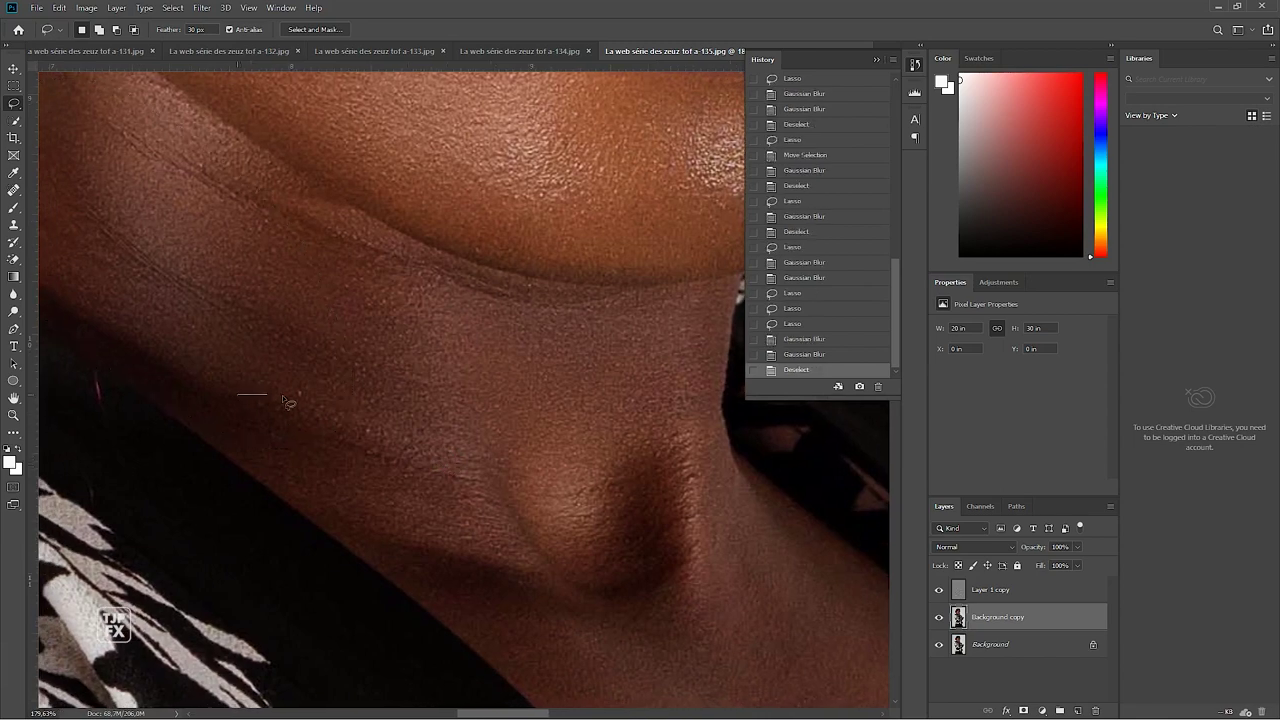
Lasso and Gaussian-blur the lower neck skin, then the collarbone hollow twice
mouse_move(283, 400)
mouse_down()
mouse_move(512, 496)
mouse_move(548, 668)
mouse_move(430, 620)
mouse_move(240, 478)
mouse_move(232, 455)
mouse_up()
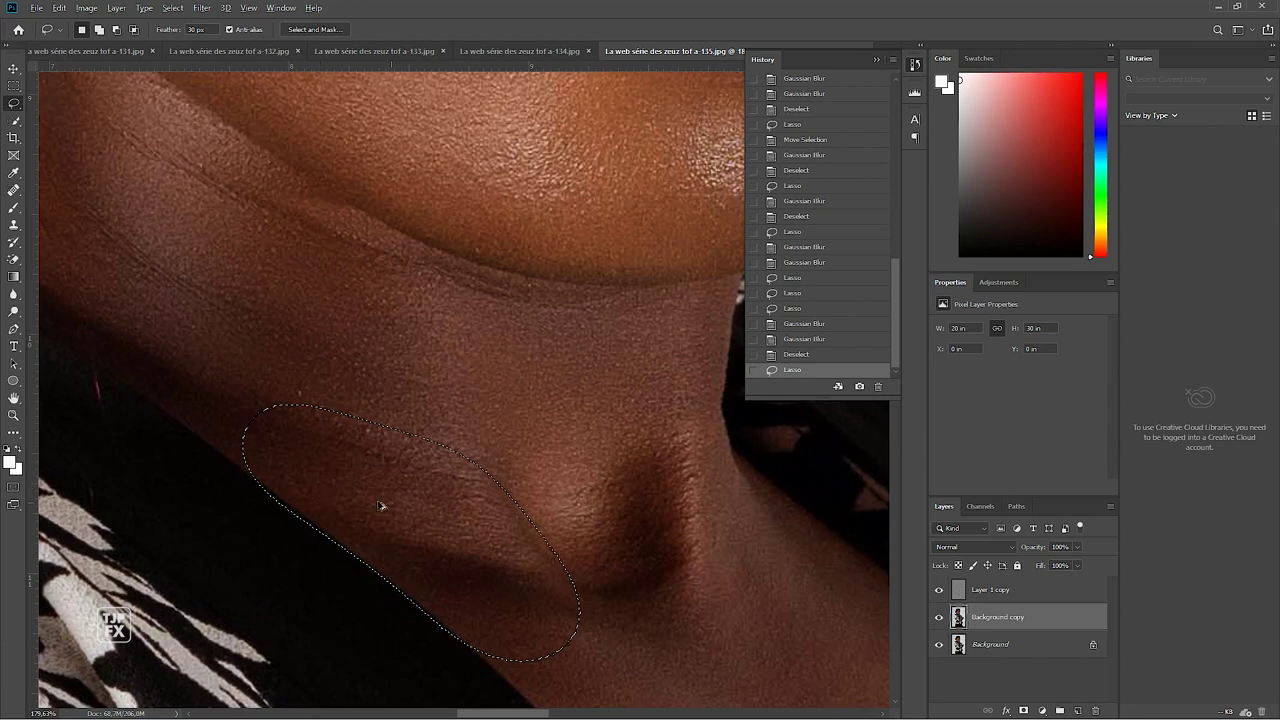
key(ctrl+f)
key(ctrl+d)
drag(477, 510, 520, 466)
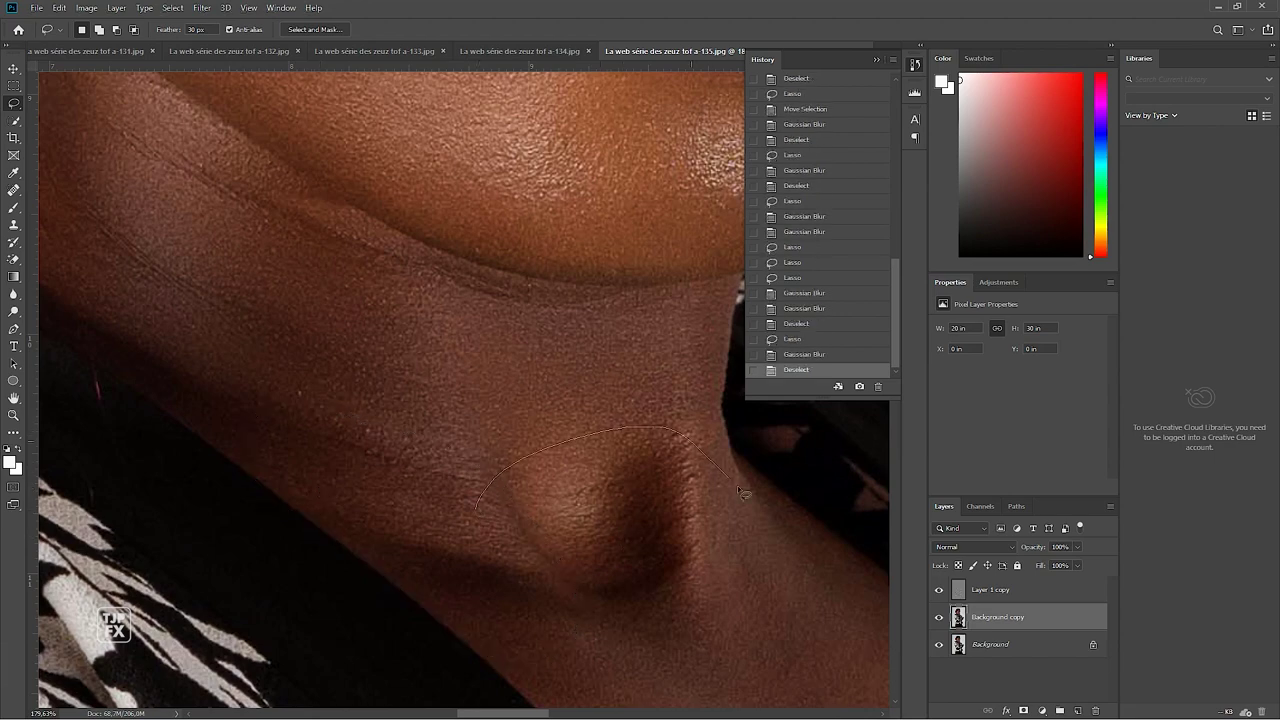
drag(466, 601, 467, 592)
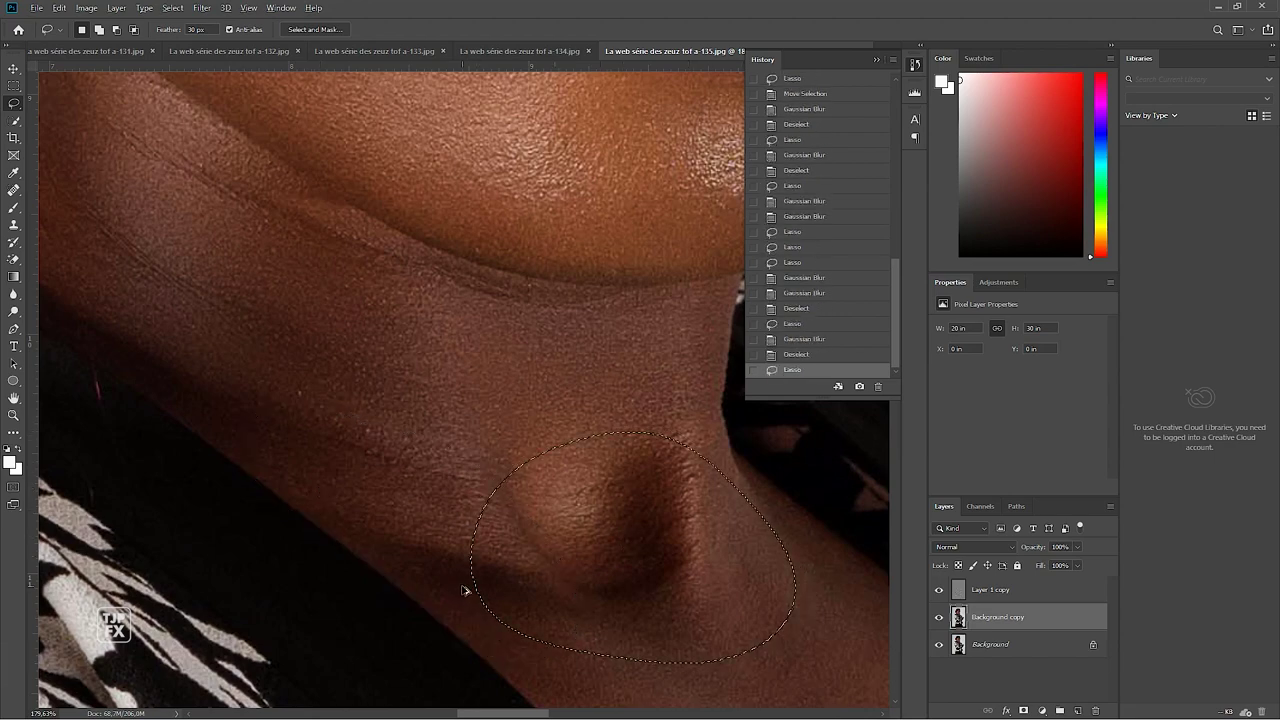
key(ctrl+f)
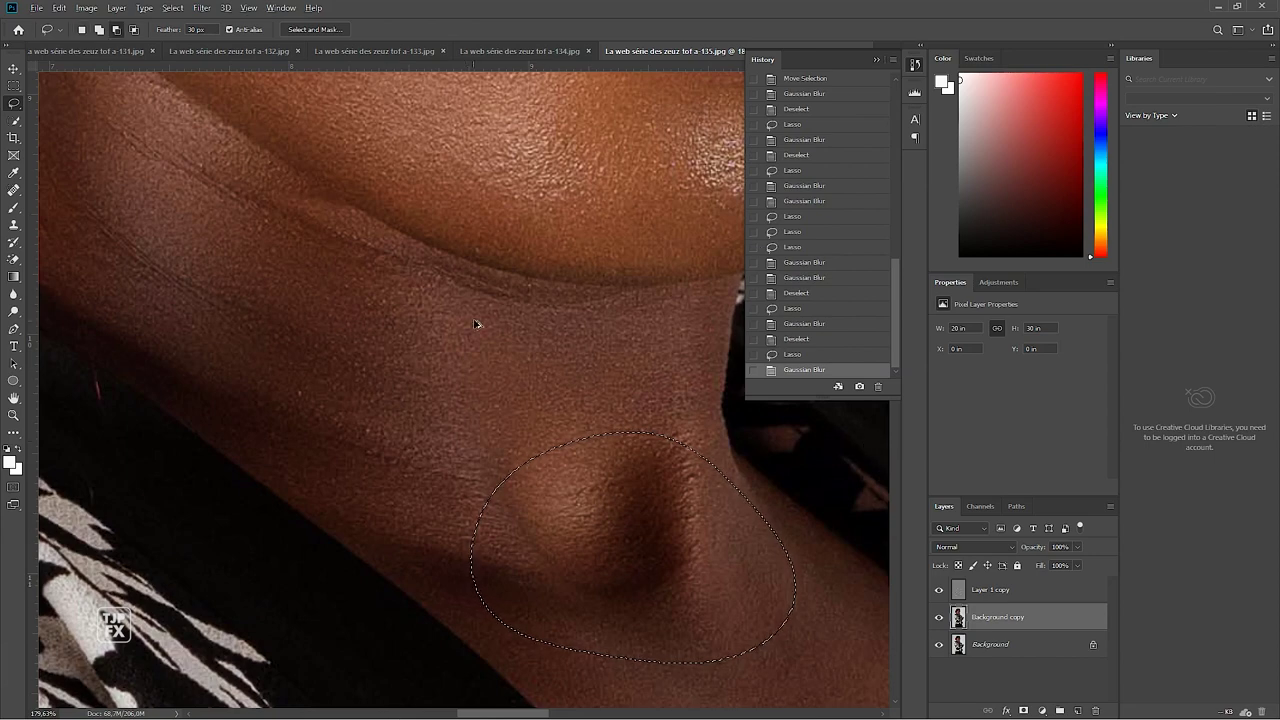
key(ctrl+alt+f)
drag(596, 519, 523, 391)
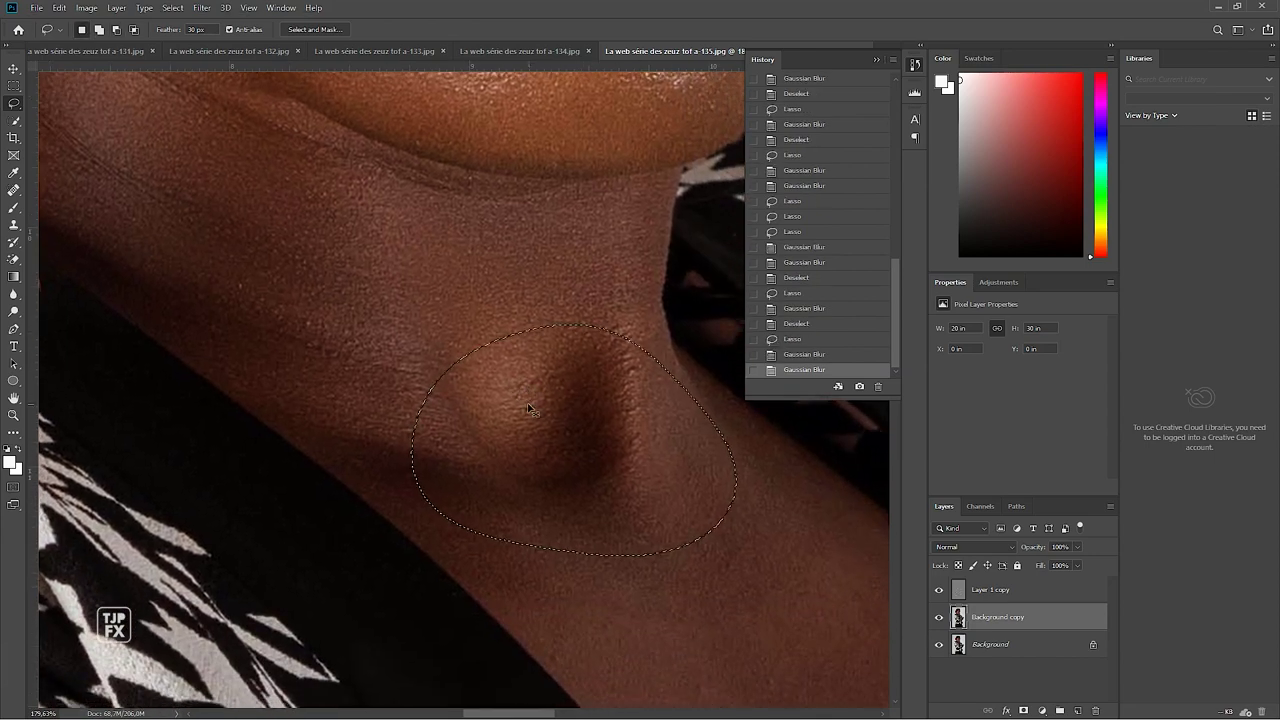
key(ctrl+d)
Lasso and blur the strip of neck skin beside the shadow, then the shoulder edge
mouse_move(234, 290)
mouse_down()
mouse_move(365, 316)
mouse_move(498, 575)
mouse_up()
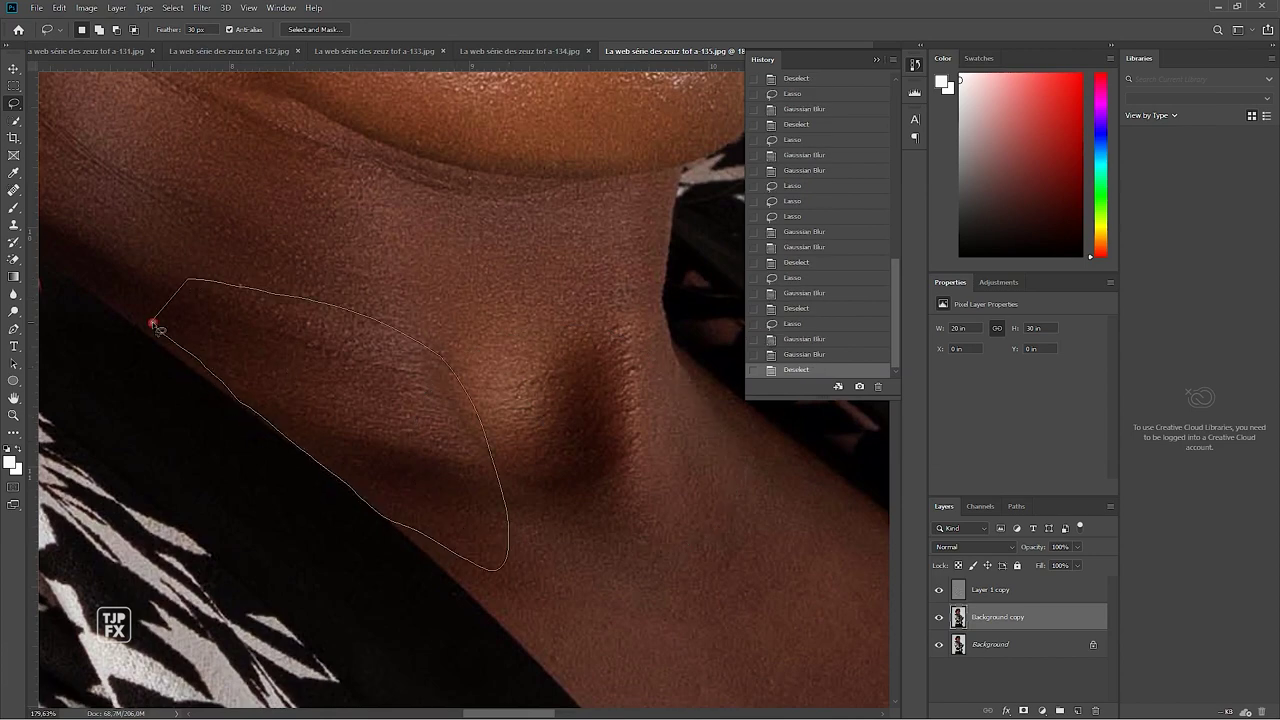
drag(372, 512, 175, 305)
key(ctrl+f)
drag(523, 514, 400, 471)
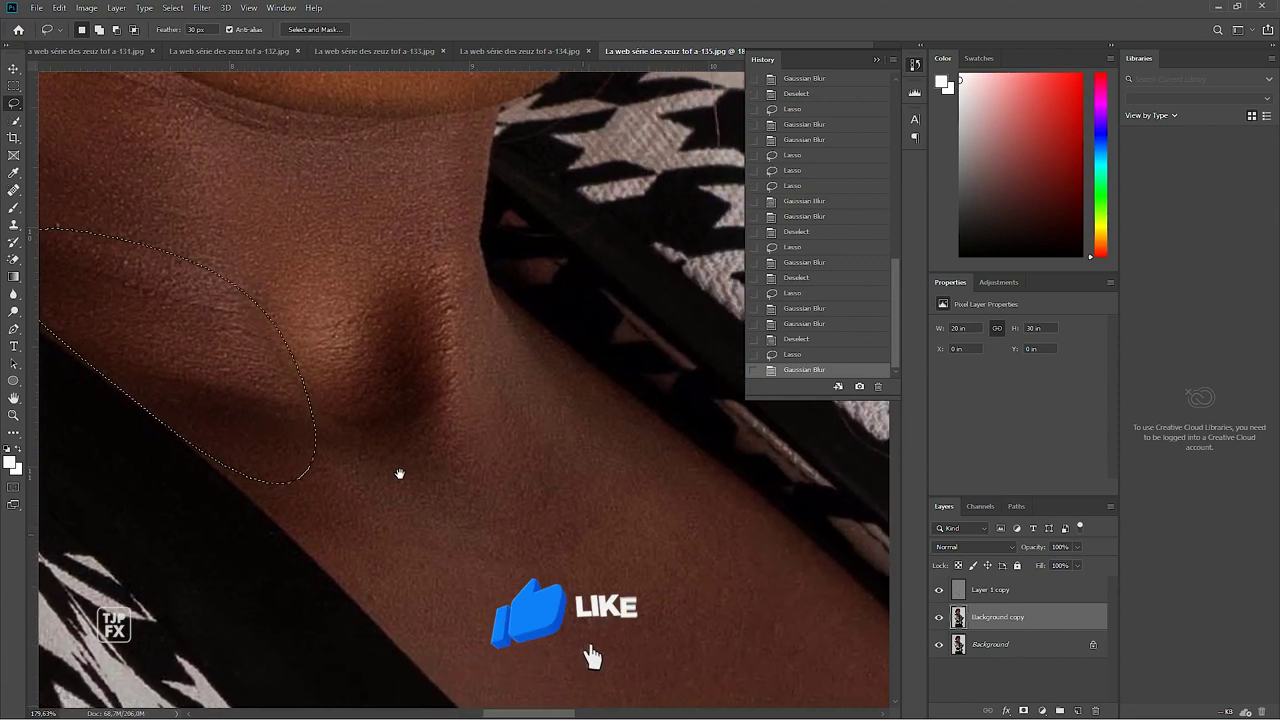
click(391, 471)
click(496, 455)
mouse_move(505, 308)
mouse_down()
mouse_move(706, 613)
mouse_move(475, 400)
mouse_up()
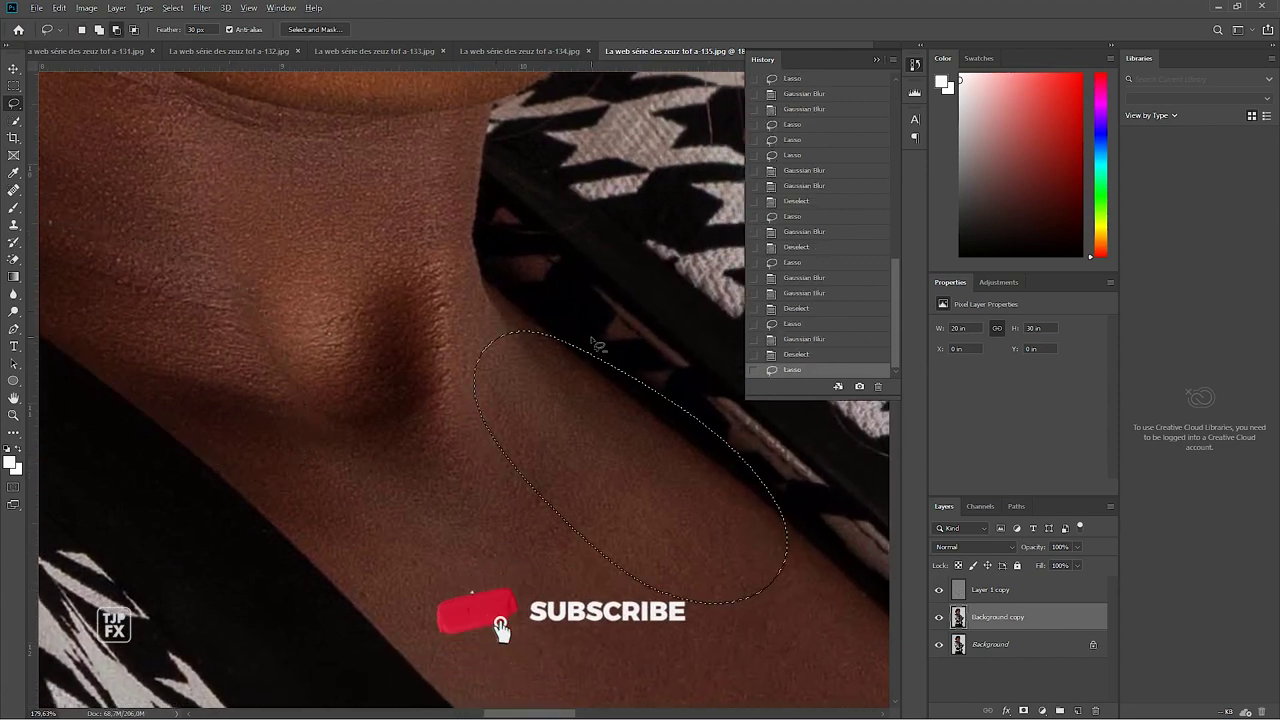
drag(580, 340, 766, 508)
key(ctrl+f)
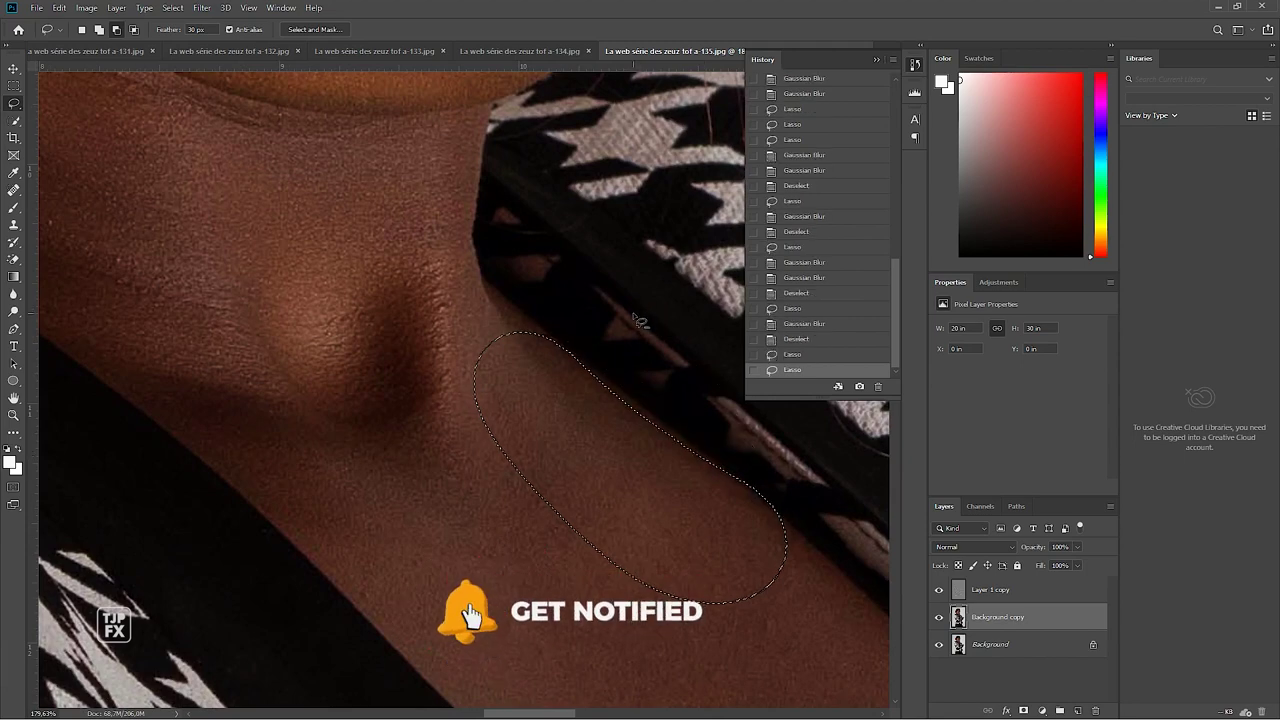
drag(660, 551, 371, 326)
Lasso and Gaussian-blur three successive patches of upper arm skin
click(526, 411)
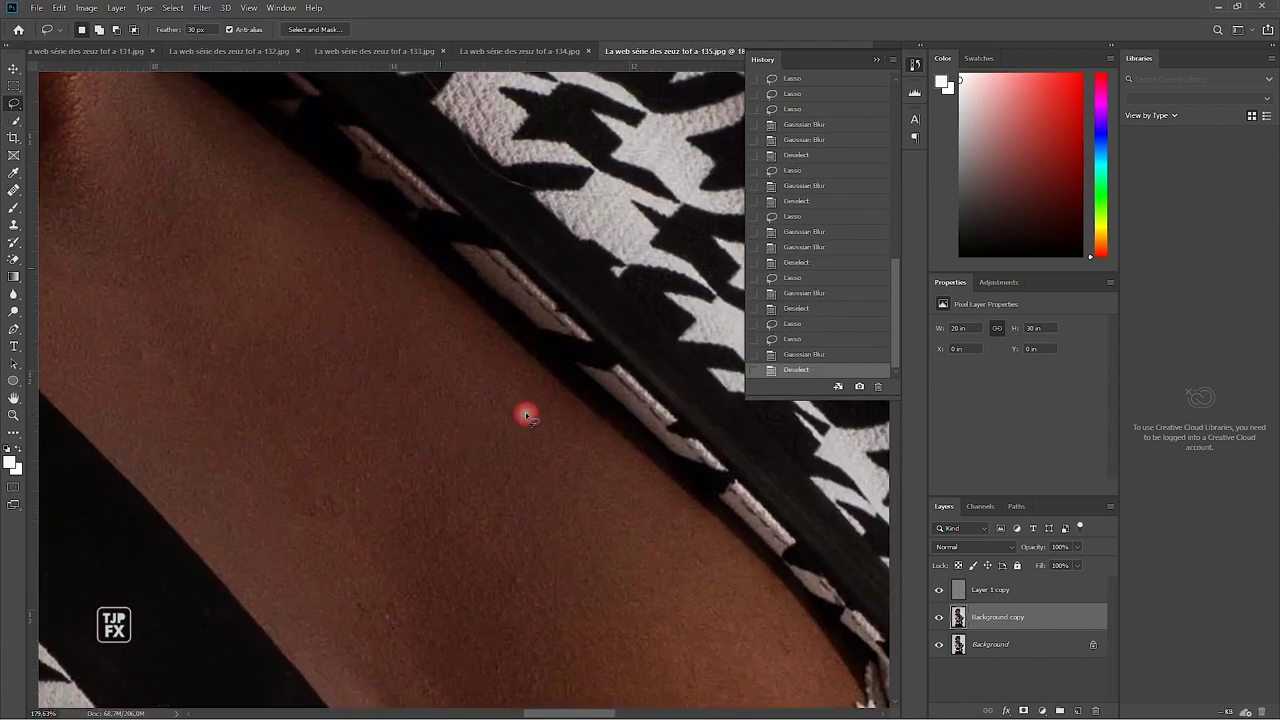
mouse_move(428, 265)
mouse_down()
mouse_move(693, 533)
mouse_move(228, 288)
mouse_up()
key(ctrl+f)
key(ctrl+d)
drag(260, 414, 334, 369)
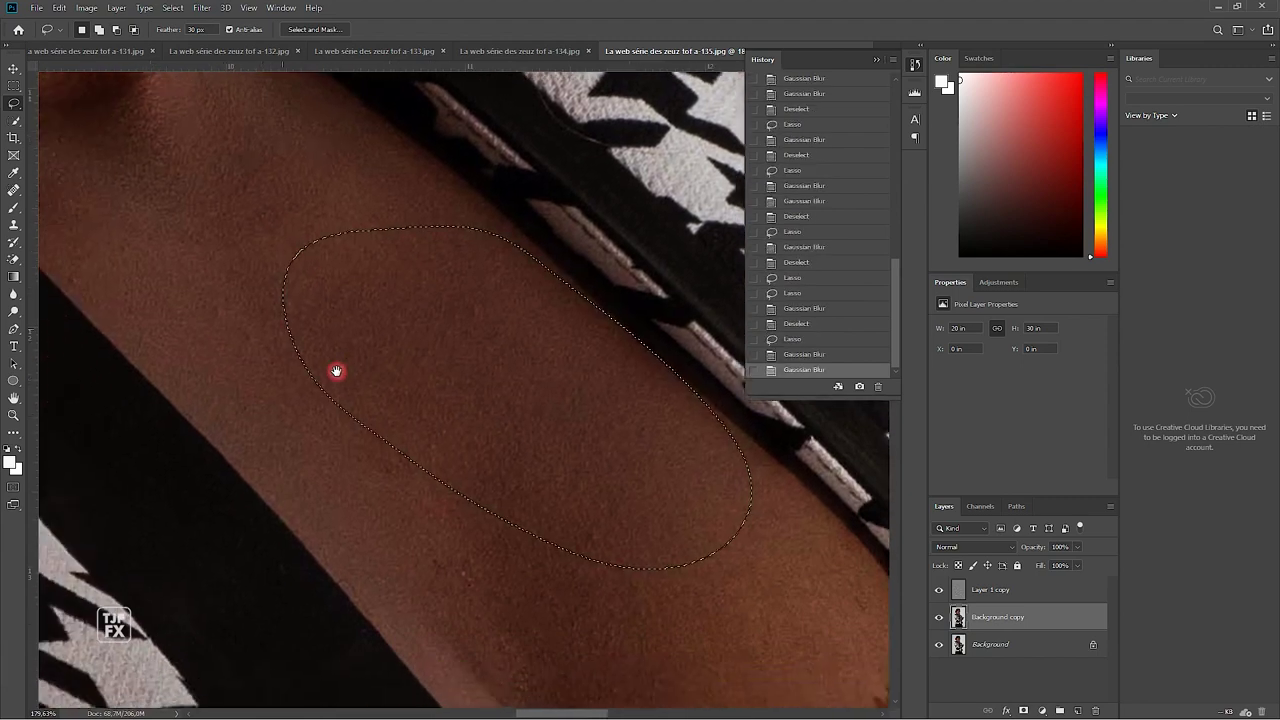
drag(46, 246, 66, 285)
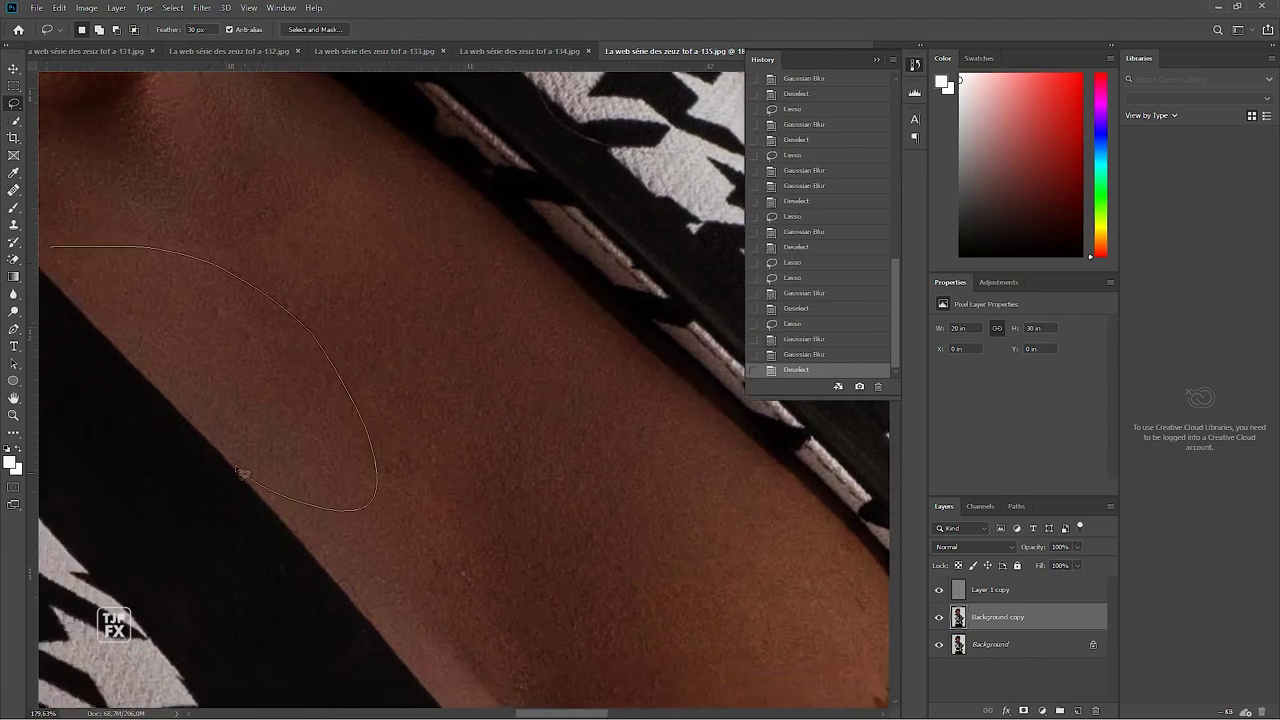
key(ctrl+f)
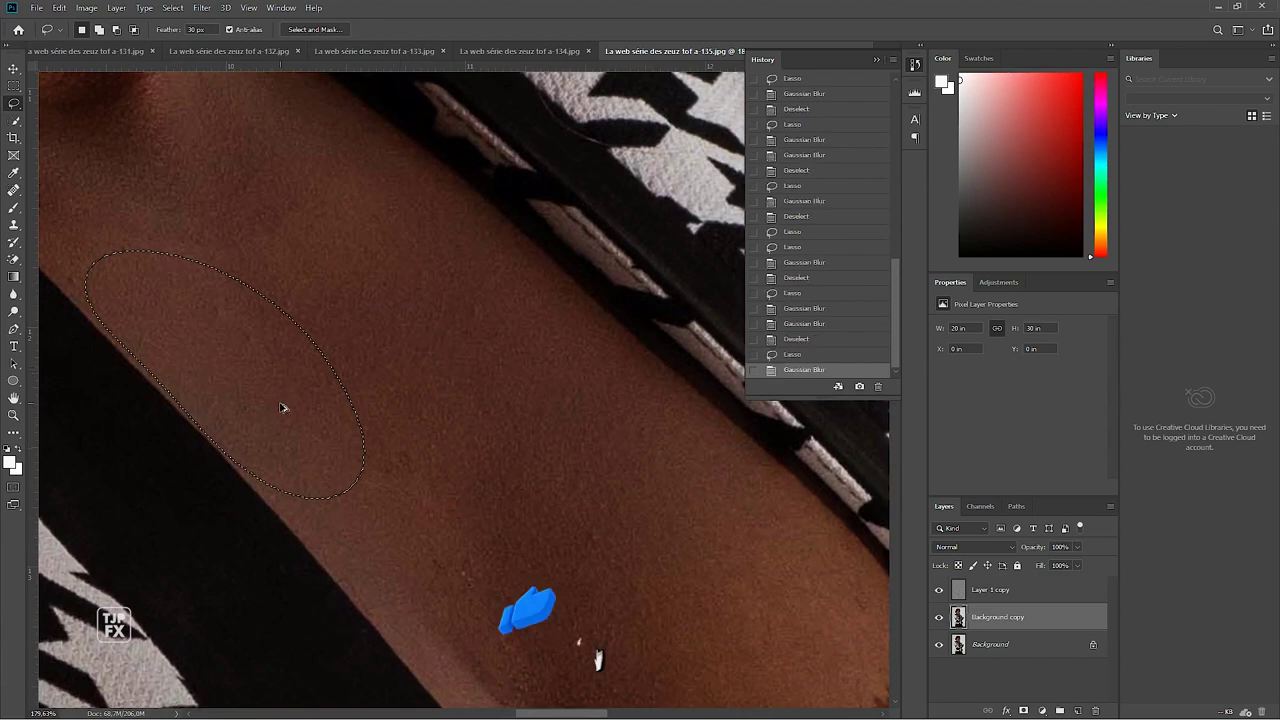
drag(574, 545, 534, 451)
key(ctrl+d)
mouse_move(290, 350)
mouse_down()
mouse_move(412, 610)
mouse_move(300, 400)
mouse_up()
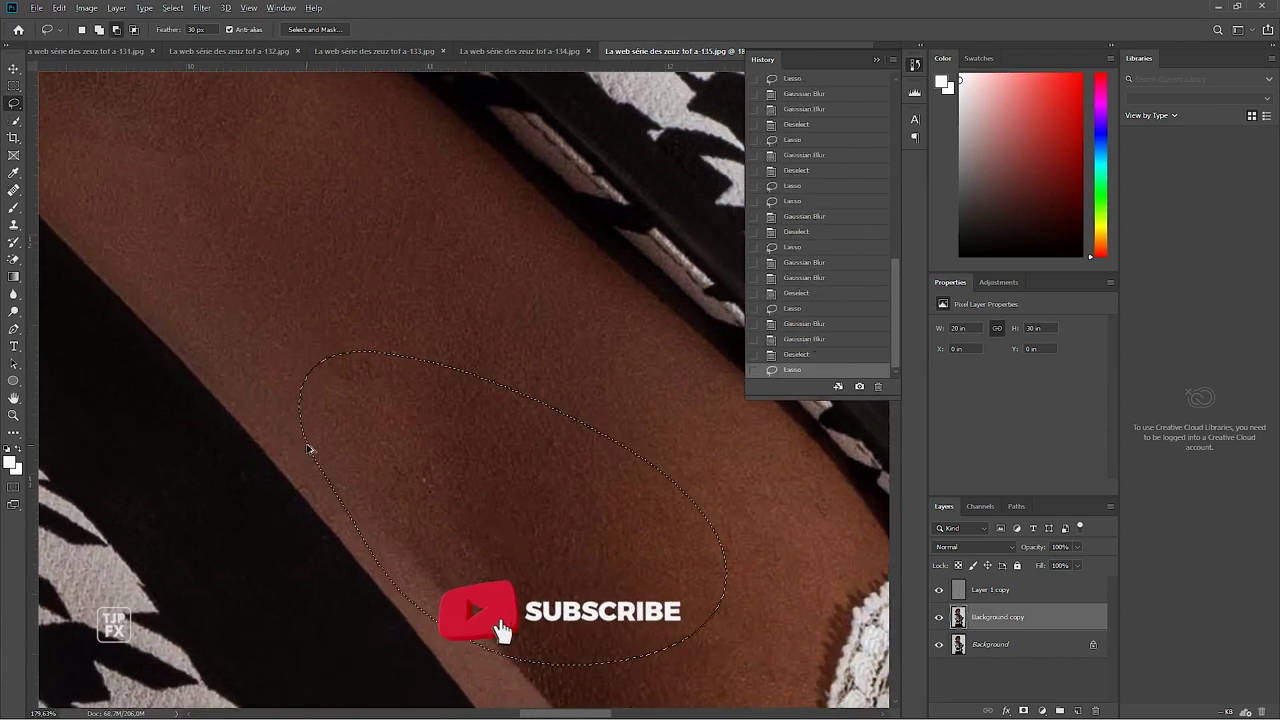
key(ctrl+f)
key(ctrl+f)
key(ctrl+d)
Lasso and blur two chest skin patches just above the lace edge
drag(781, 566, 645, 466)
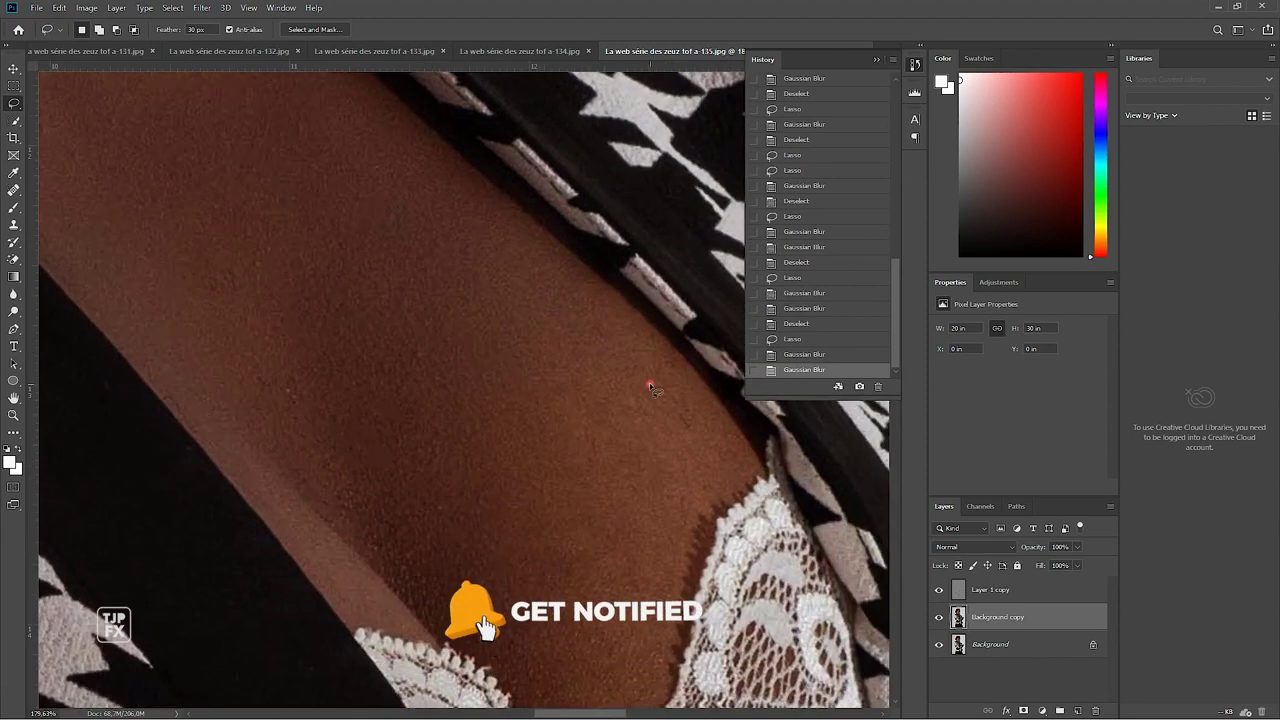
mouse_move(527, 233)
mouse_down()
mouse_move(679, 341)
mouse_move(760, 488)
mouse_up()
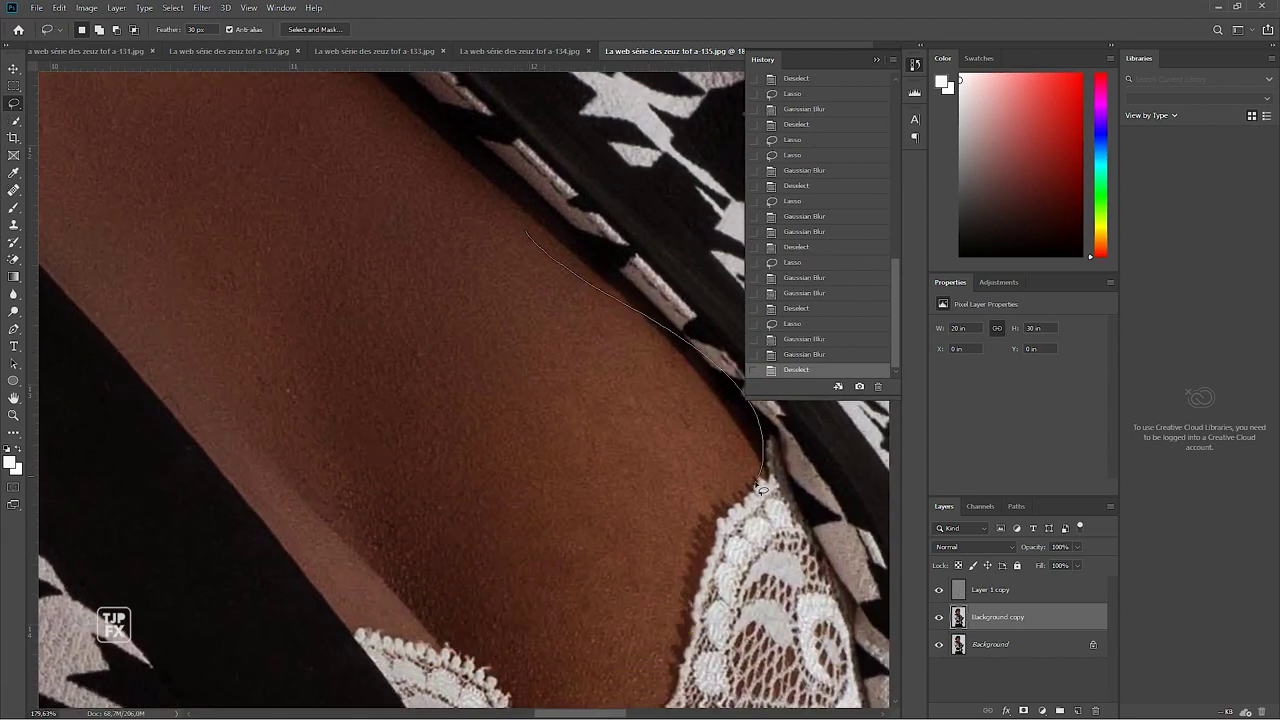
mouse_move(686, 597)
mouse_down()
mouse_move(449, 543)
mouse_move(380, 366)
mouse_up()
key(ctrl+f)
key(ctrl+f)
key(ctrl+d)
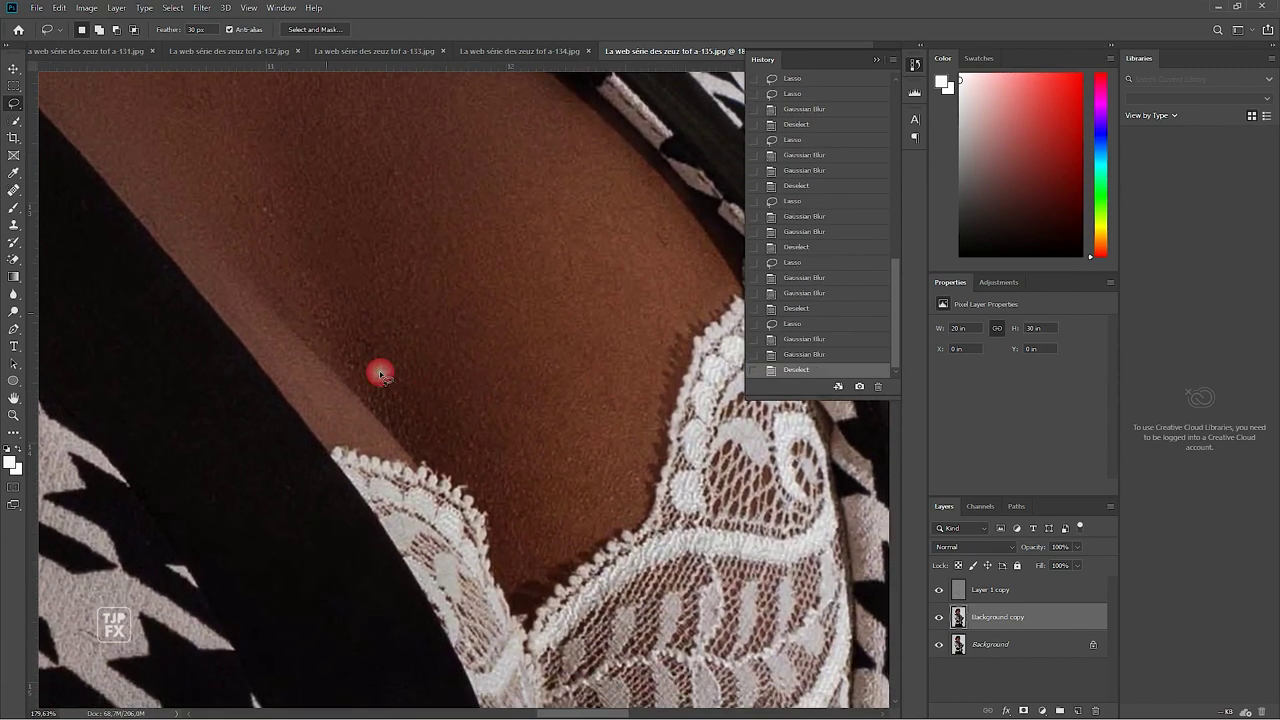
mouse_move(372, 273)
mouse_down()
mouse_move(614, 347)
mouse_move(643, 503)
mouse_up()
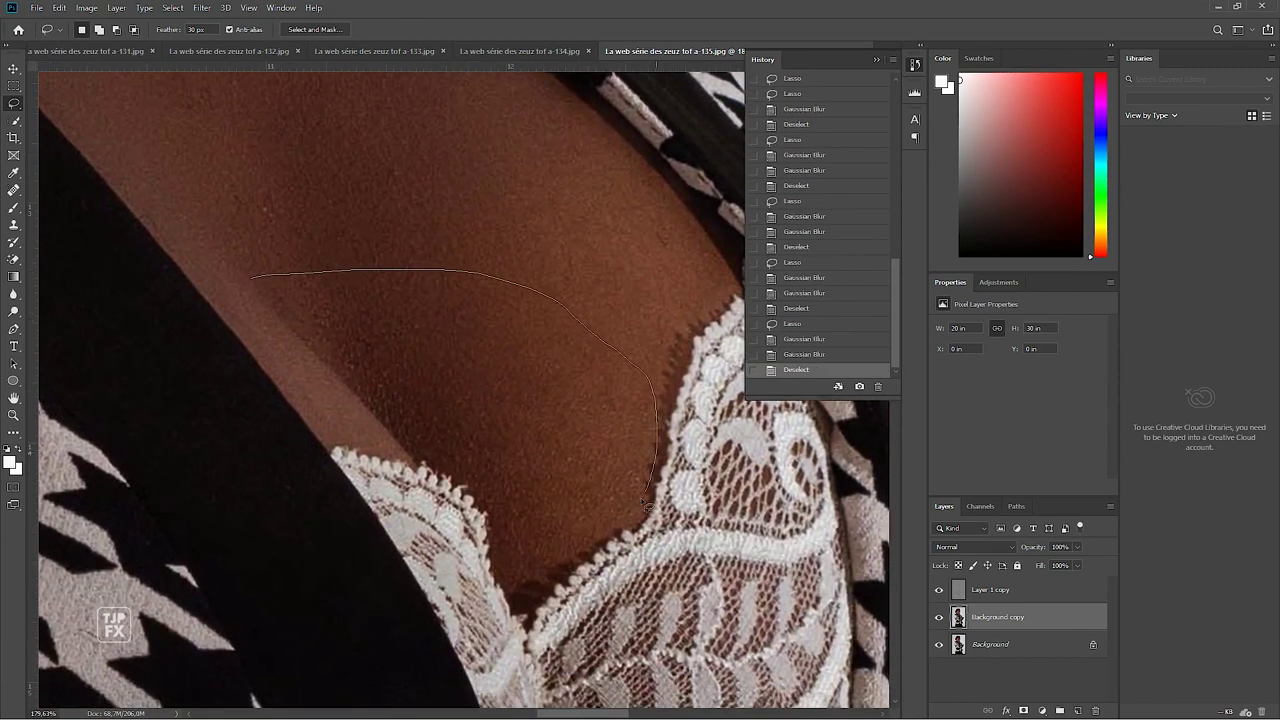
drag(518, 596, 479, 497)
drag(262, 323, 266, 328)
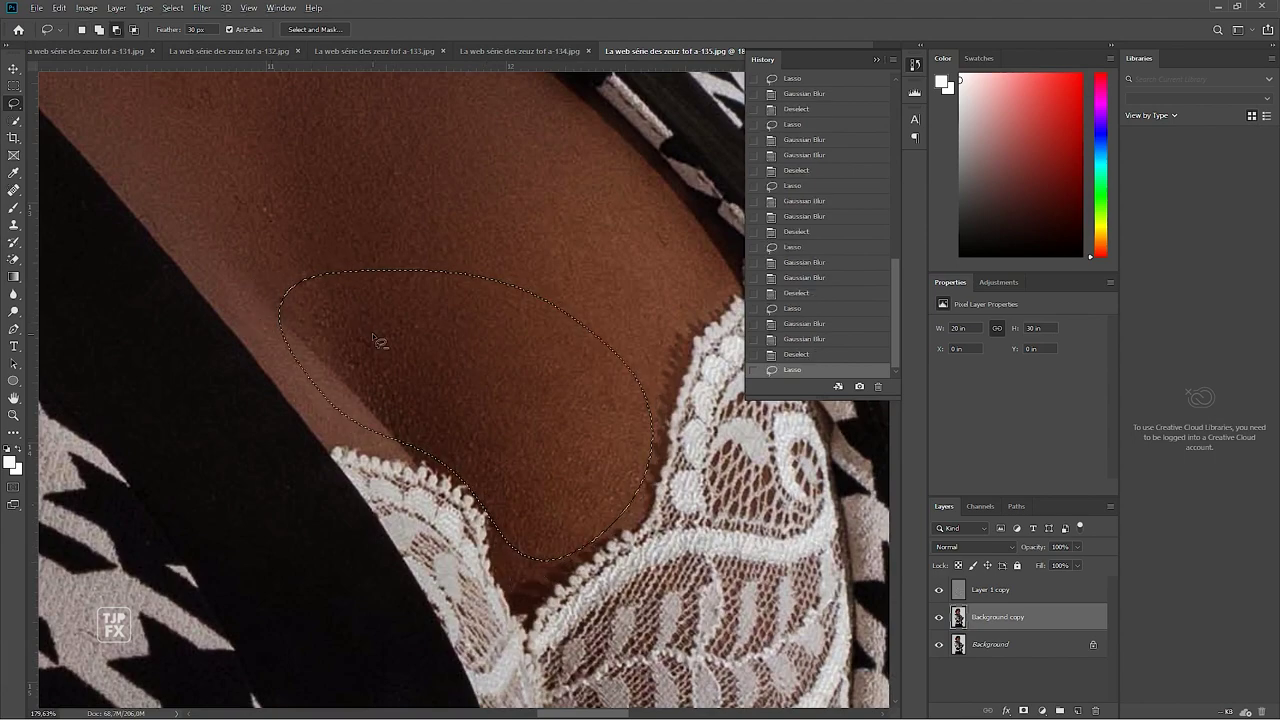
key(ctrl+f)
key(ctrl+f)
Outline the crossed arm's skin with the Lasso and apply Gaussian Blur to it
scroll(428, 306, down, 3)
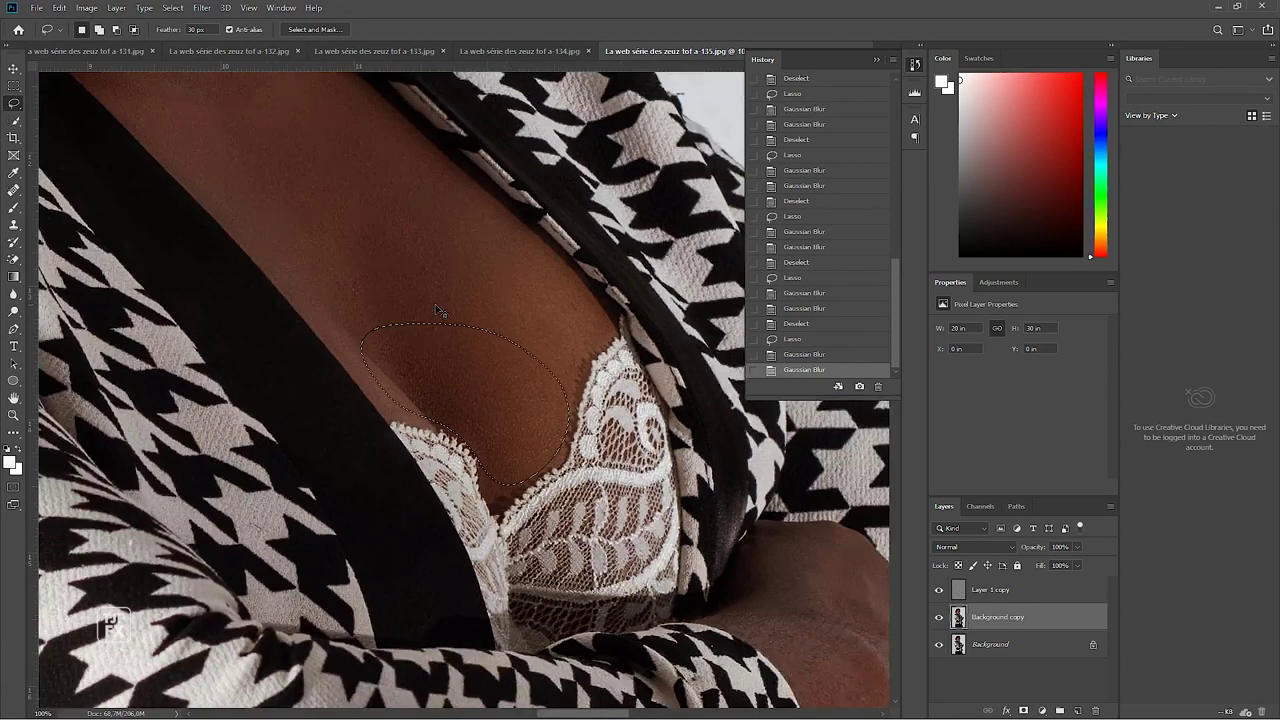
scroll(440, 302, down, 2)
scroll(570, 444, up, 3)
key(ctrl+d)
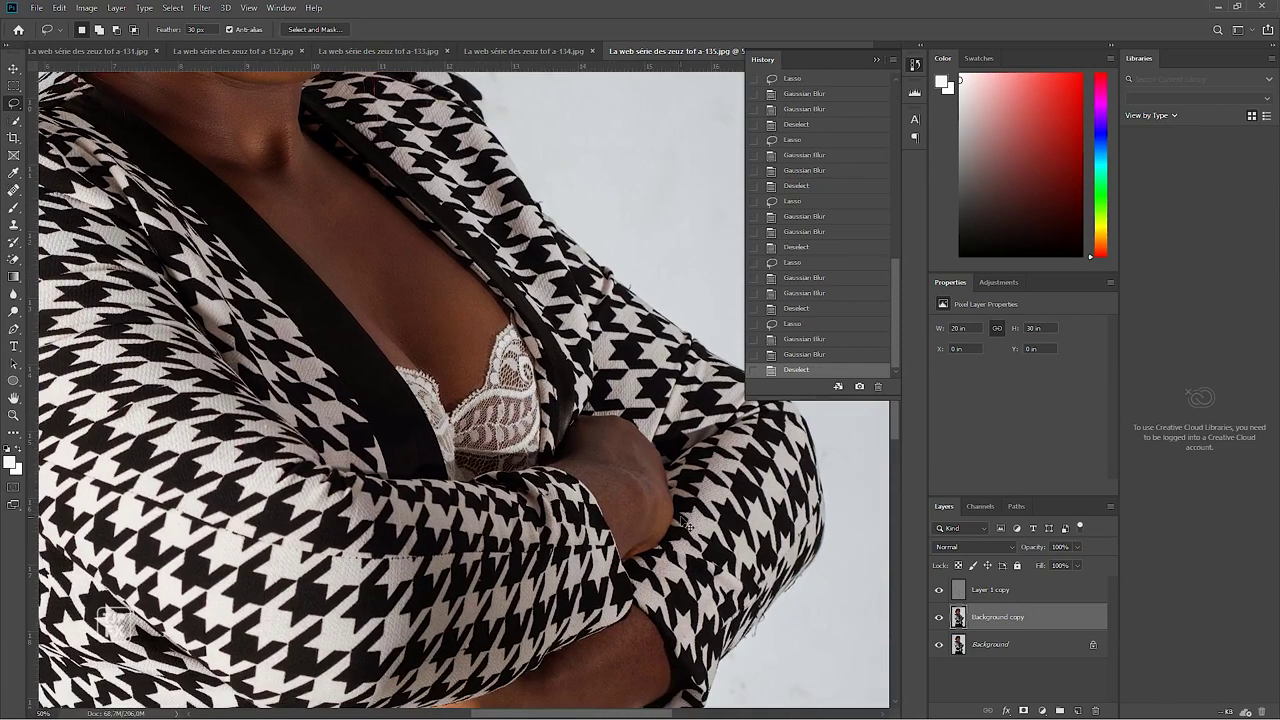
scroll(708, 493, up, 2)
scroll(708, 493, up, 1)
drag(589, 506, 549, 514)
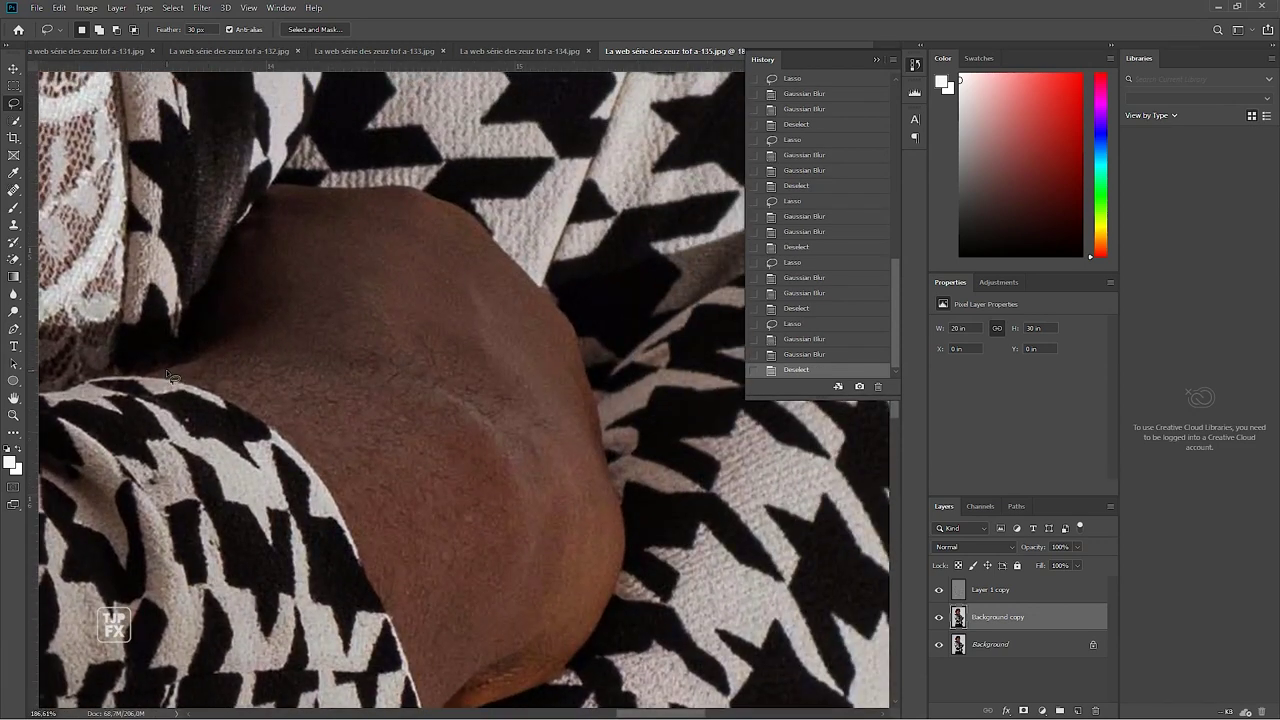
drag(166, 371, 251, 314)
drag(299, 224, 537, 301)
drag(603, 409, 622, 553)
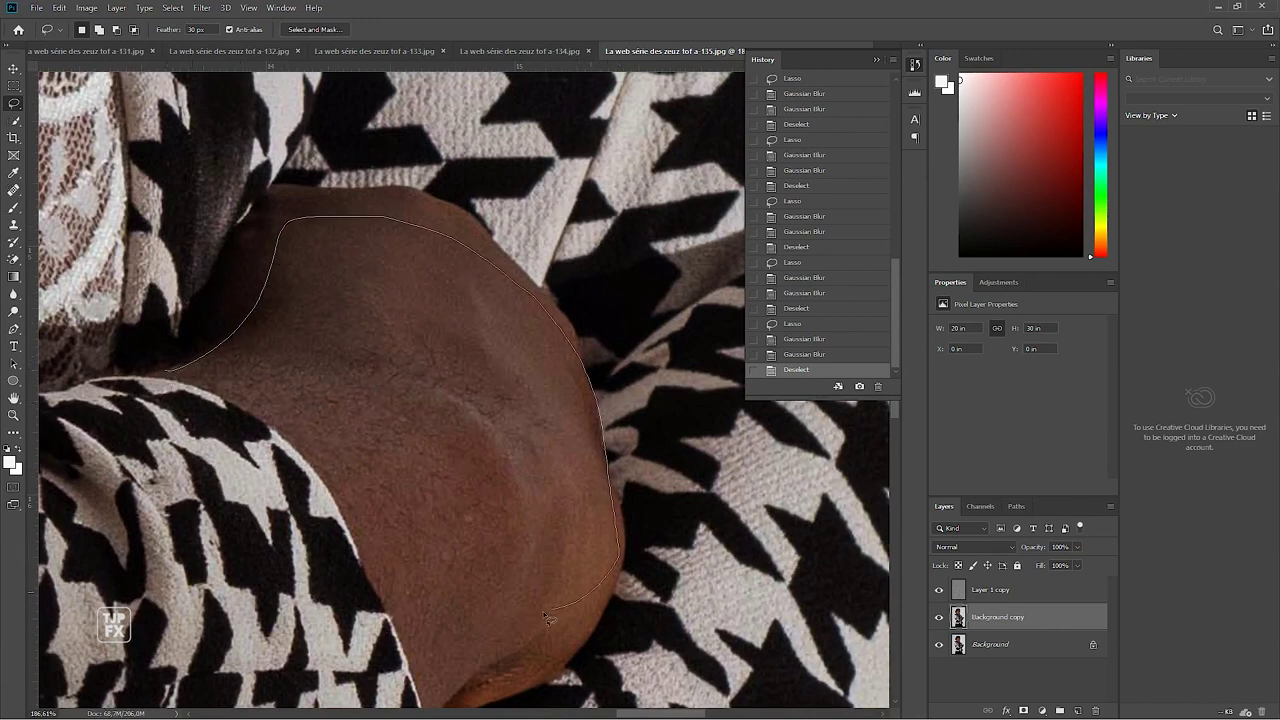
drag(547, 617, 340, 525)
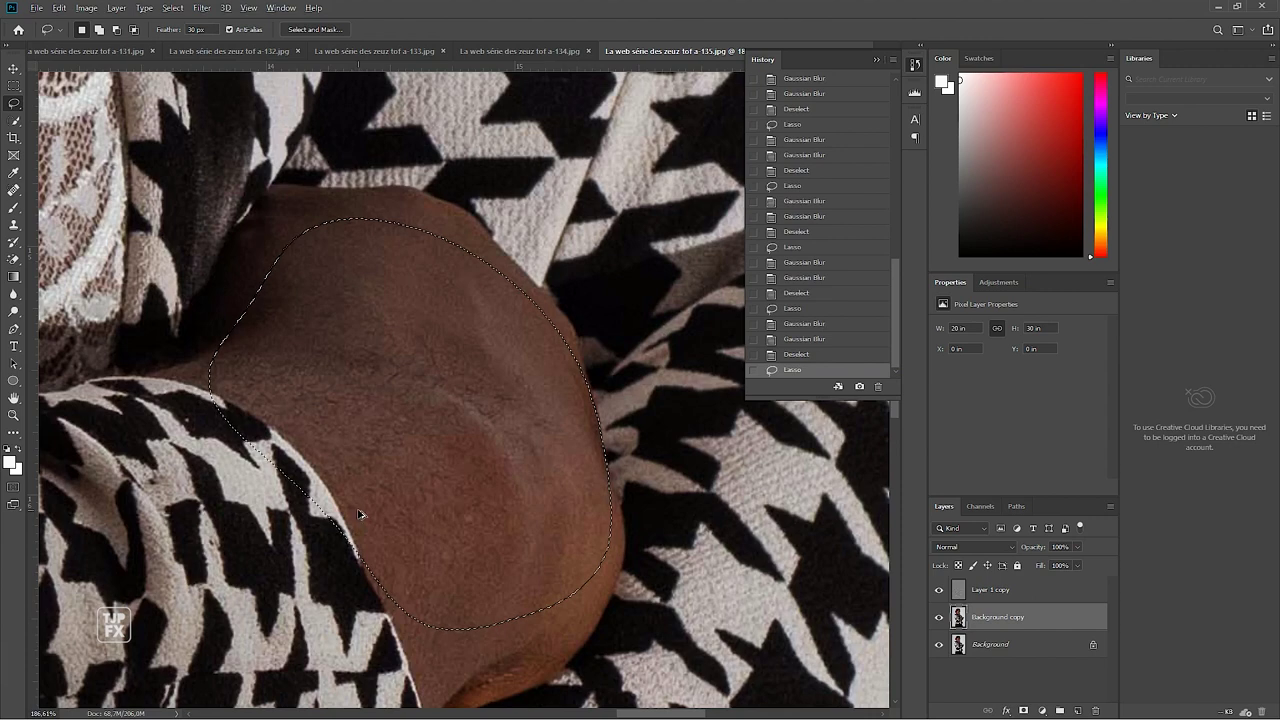
key(ctrl+alt+f)
scroll(497, 380, down, 4)
scroll(497, 380, down, 1)
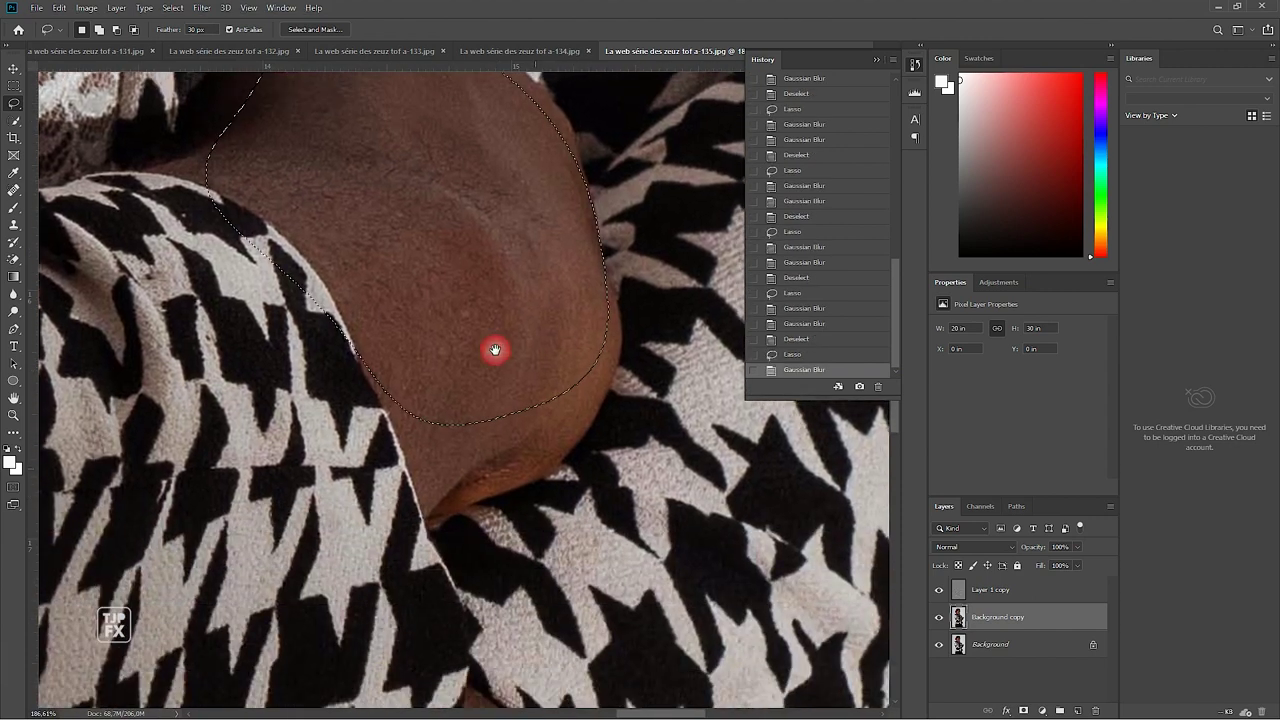
Undo an accidental move, then lasso and double-blur the arm's lower edge
click(532, 437)
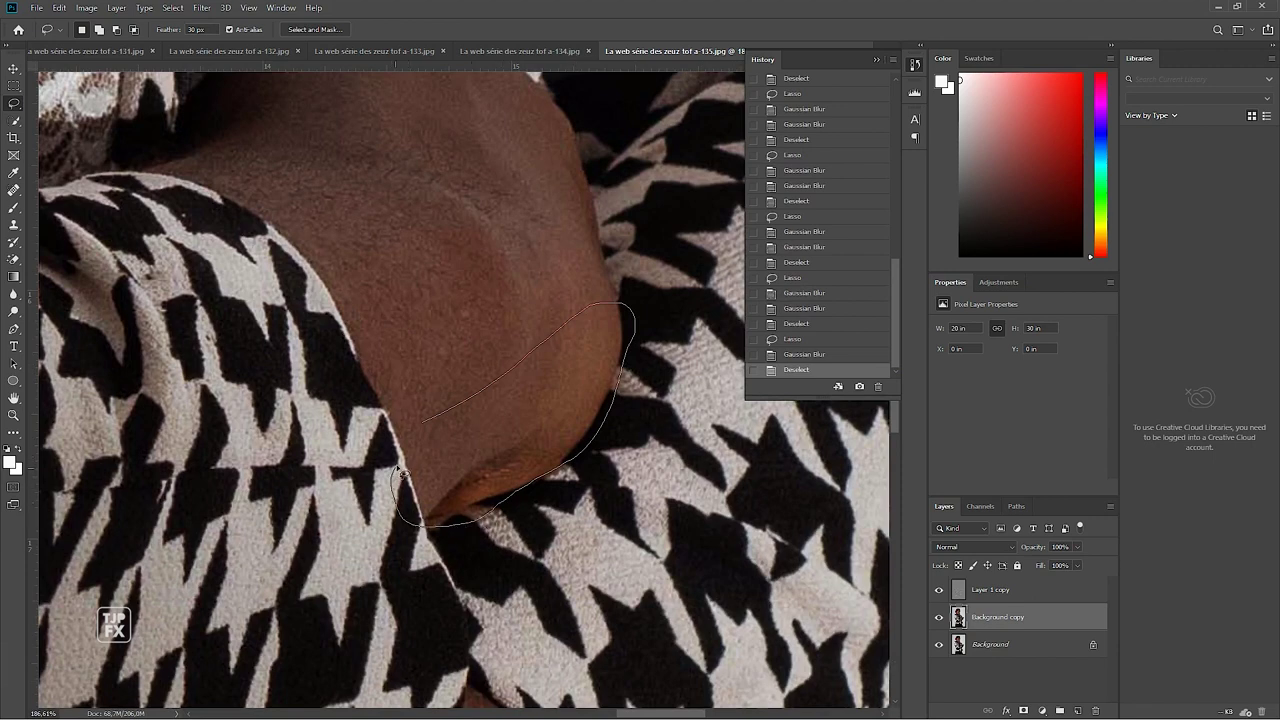
drag(401, 472, 405, 474)
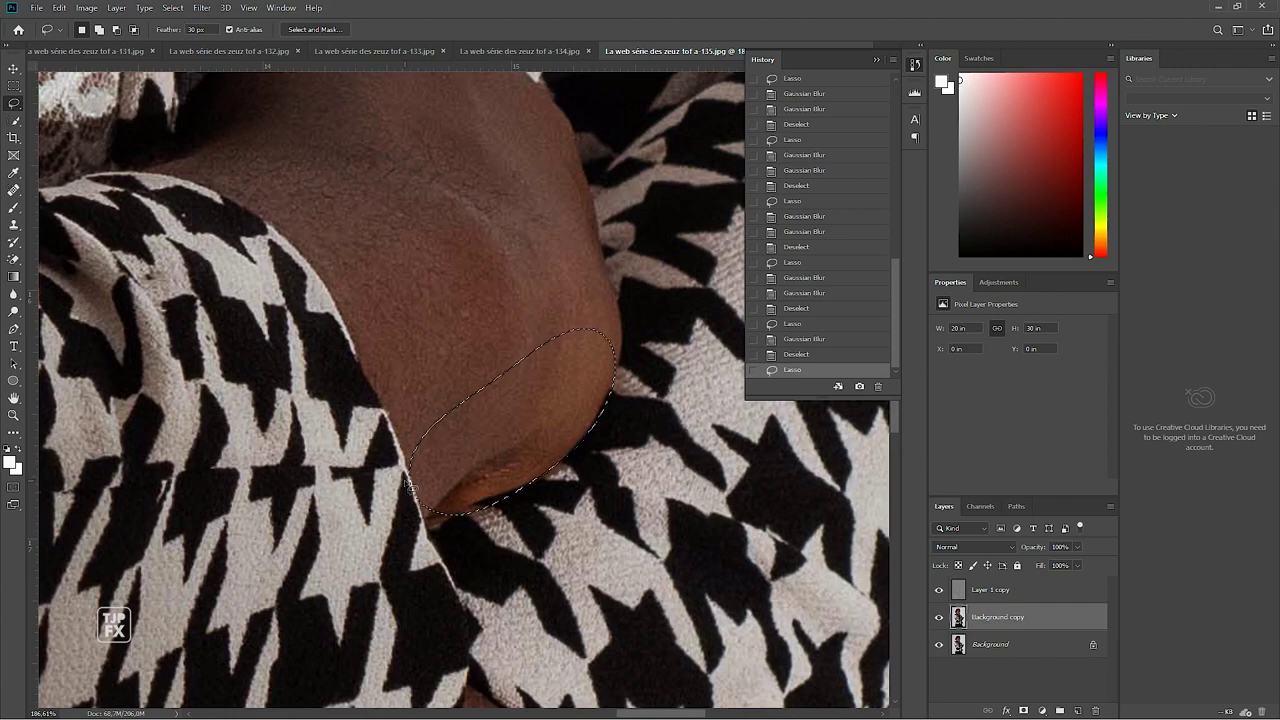
drag(525, 490, 528, 471)
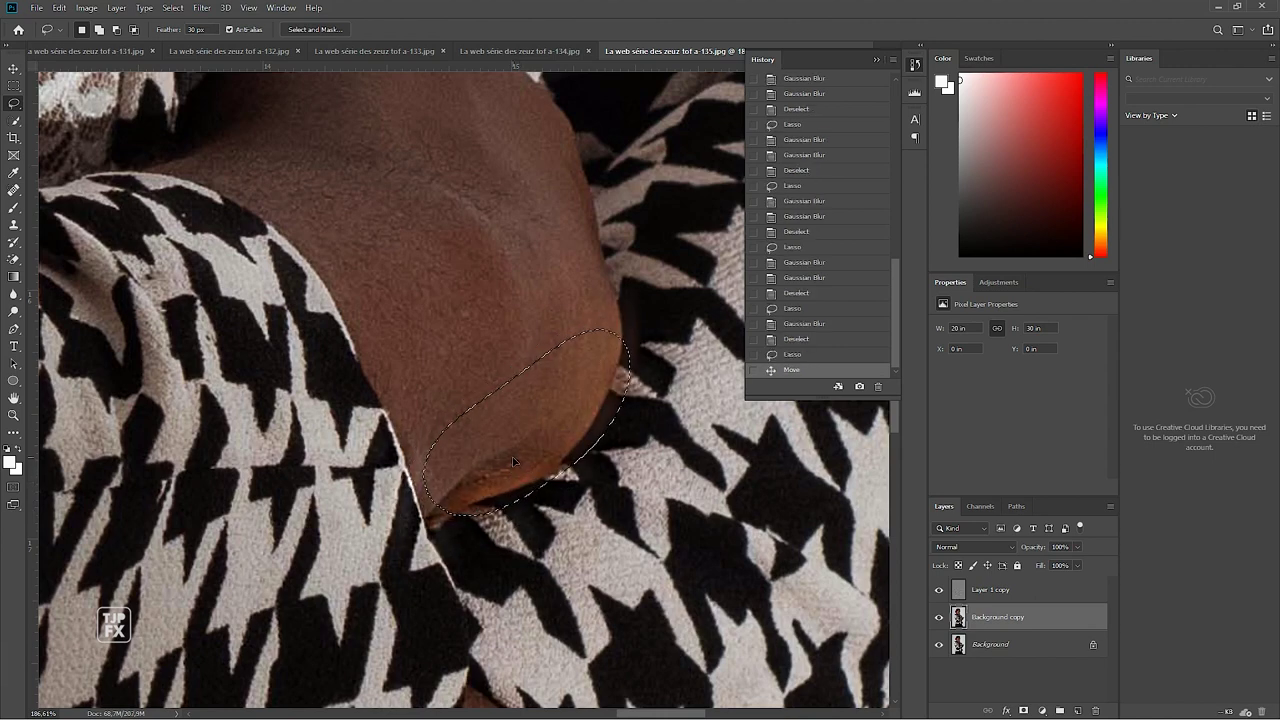
drag(513, 461, 475, 447)
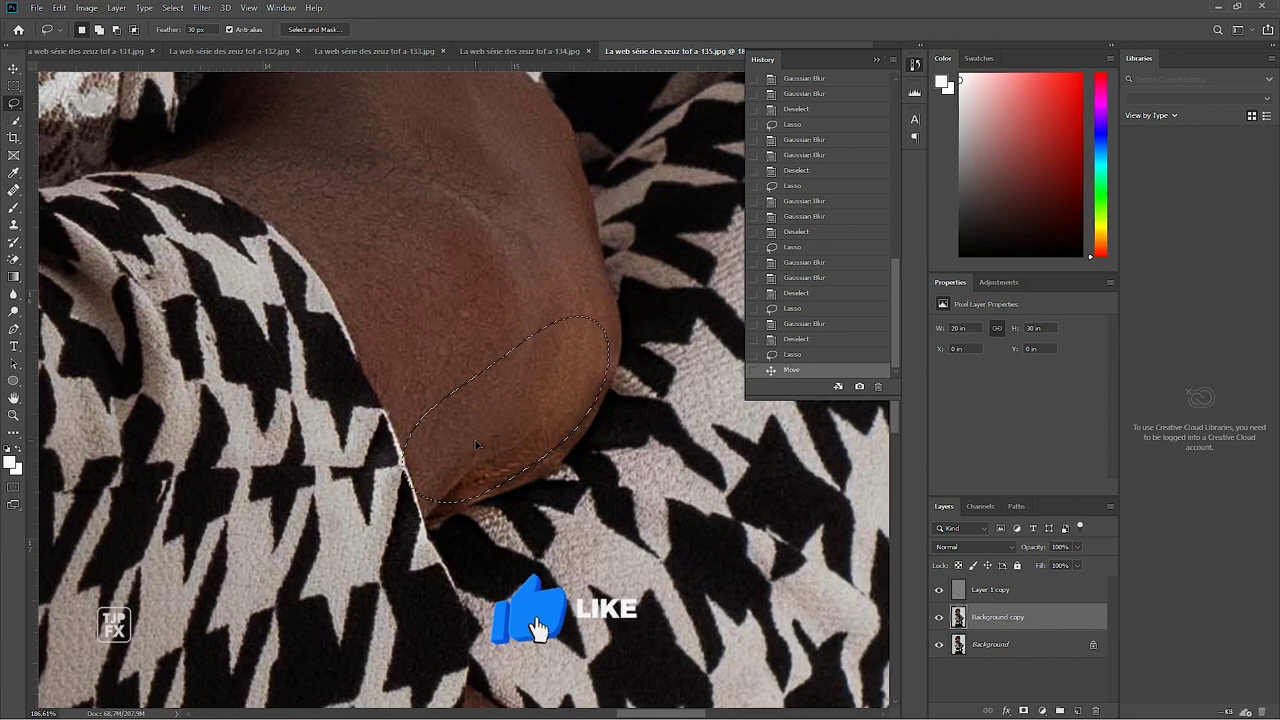
key(ctrl+z)
key(ctrl+z)
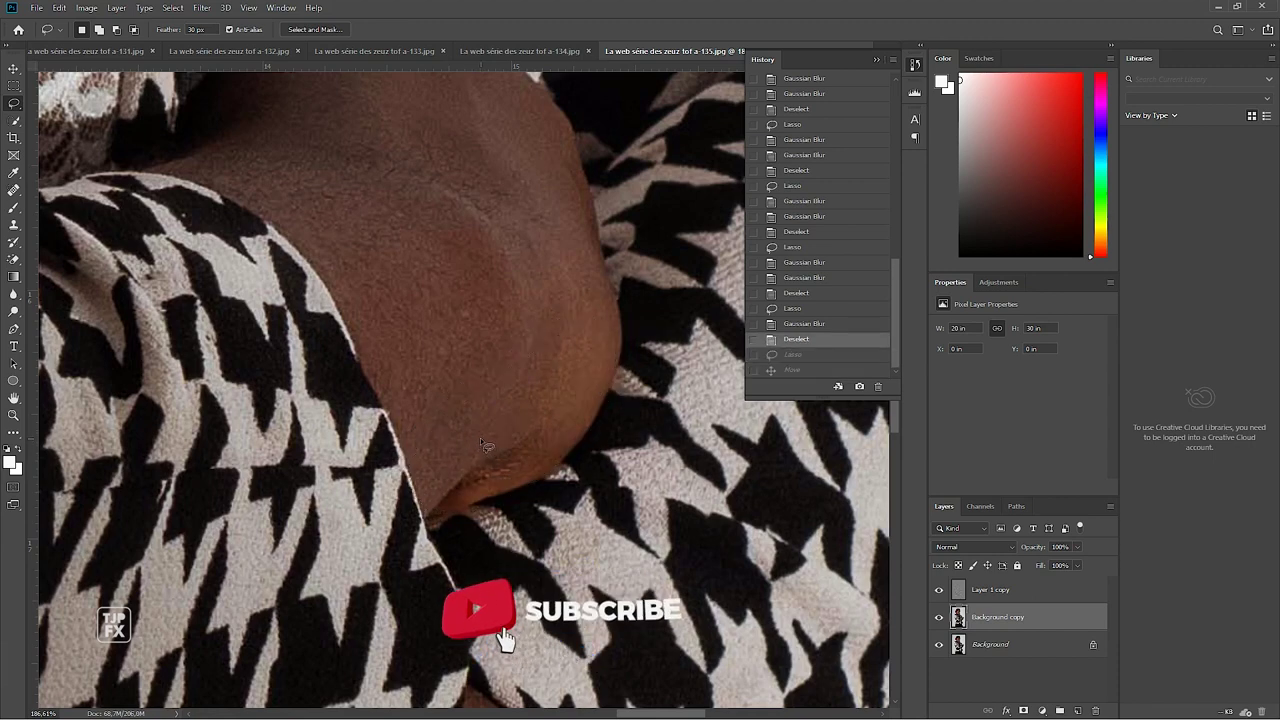
drag(440, 440, 487, 416)
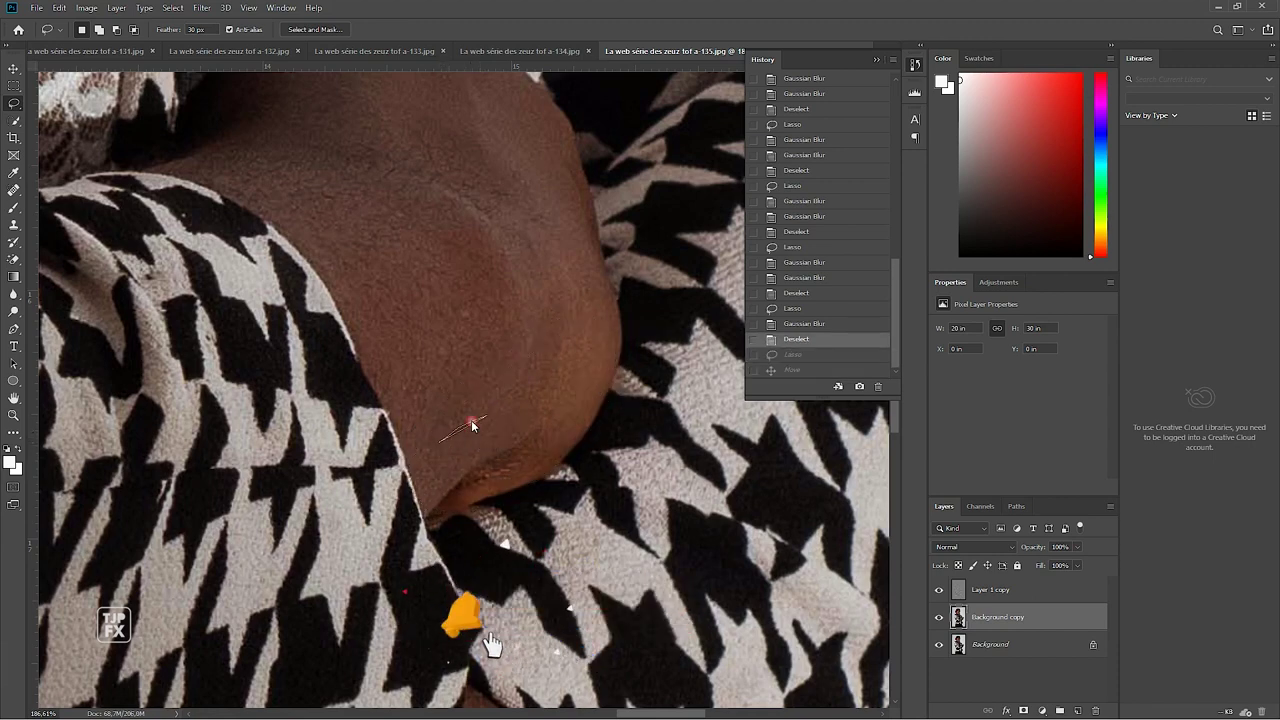
drag(566, 428, 566, 460)
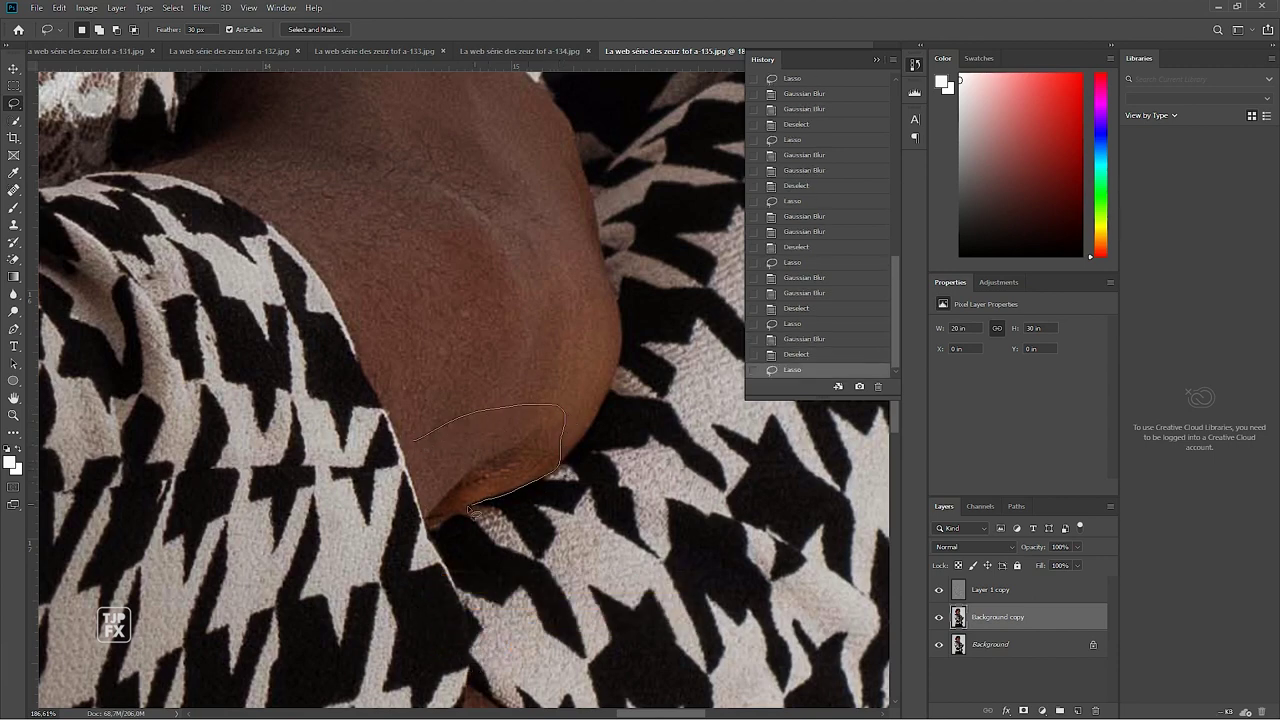
drag(432, 527, 408, 460)
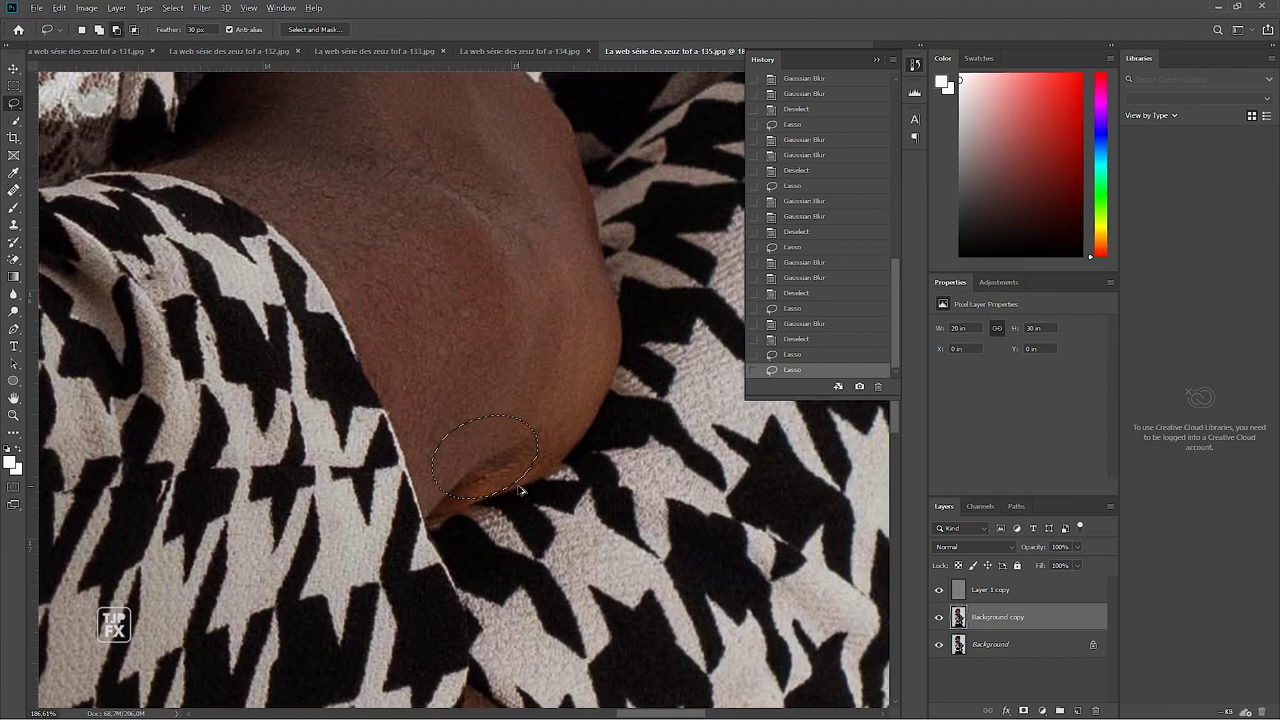
key(ctrl+alt+f)
mouse_move(566, 390)
mouse_down()
mouse_move(577, 472)
mouse_move(412, 424)
mouse_up()
key(ctrl+f)
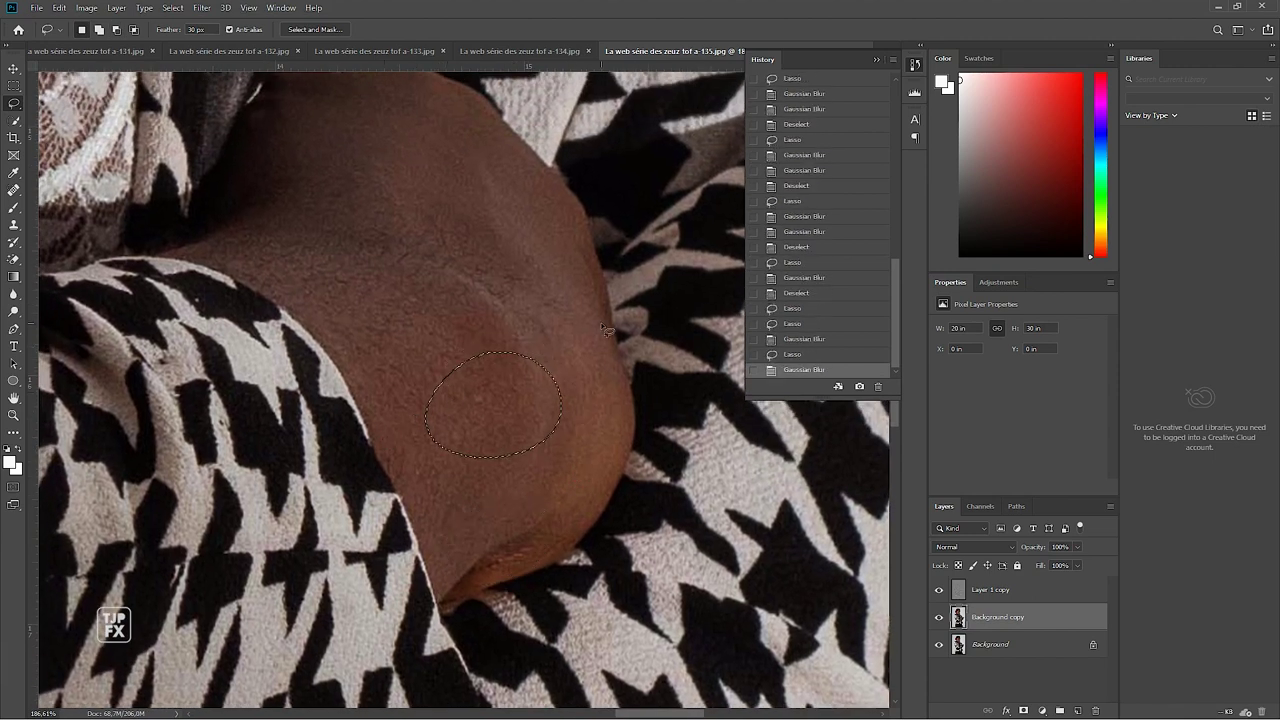
drag(574, 377, 579, 462)
key(ctrl+d)
Lasso the skin under the forearm and reapply Gaussian Blur, then deselect
scroll(578, 462, down, 3)
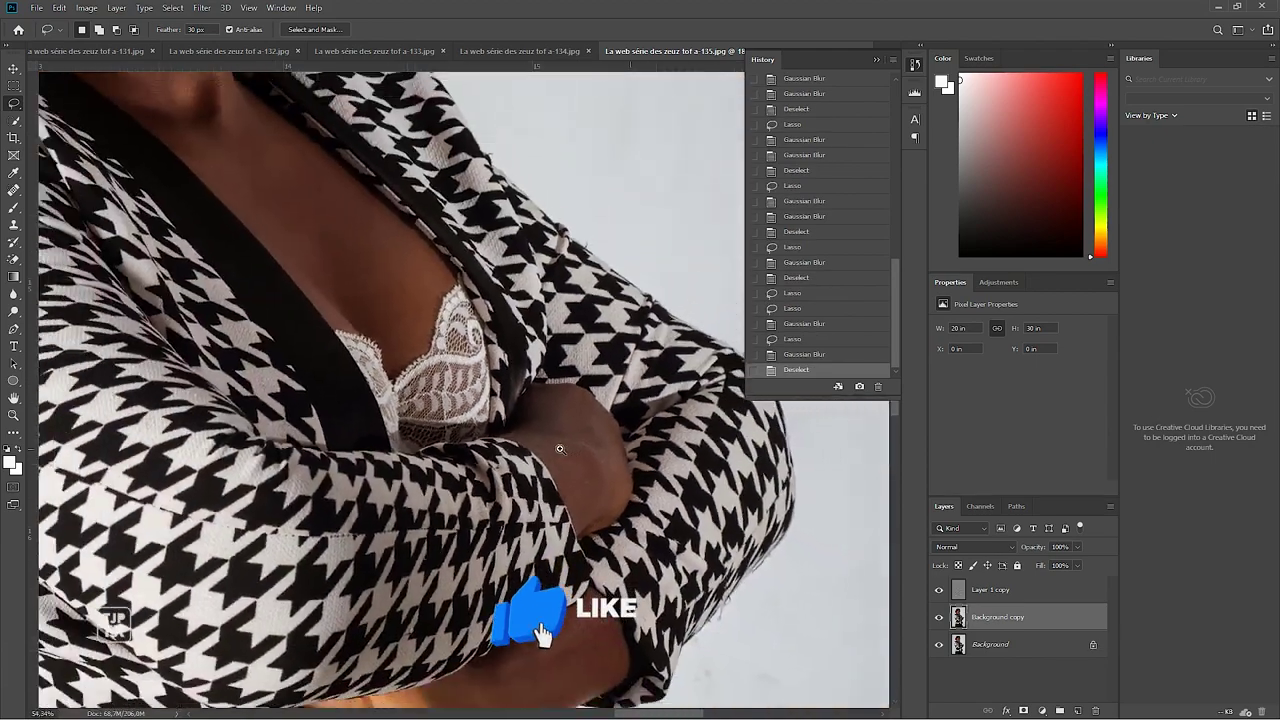
scroll(560, 455, down, 3)
scroll(545, 440, down, 3)
scroll(540, 425, up, 5)
scroll(500, 440, up, 1)
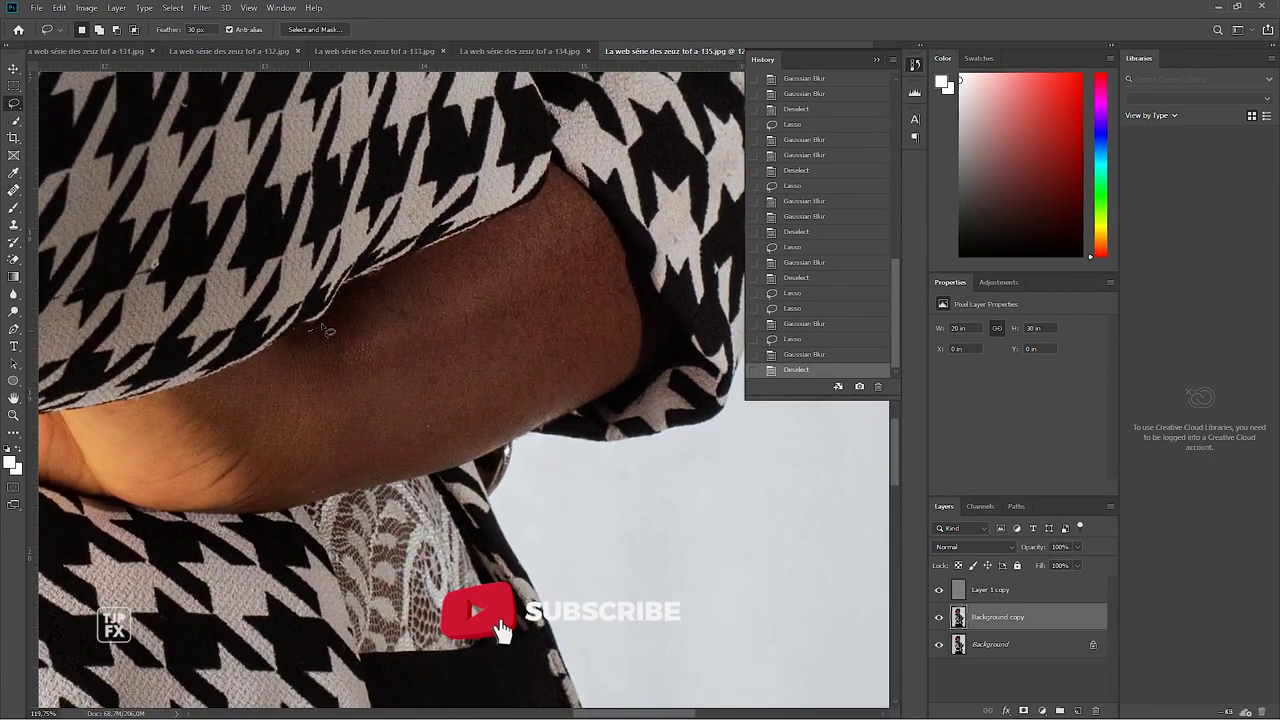
mouse_move(325, 330)
mouse_down()
mouse_move(288, 490)
mouse_move(243, 391)
mouse_up()
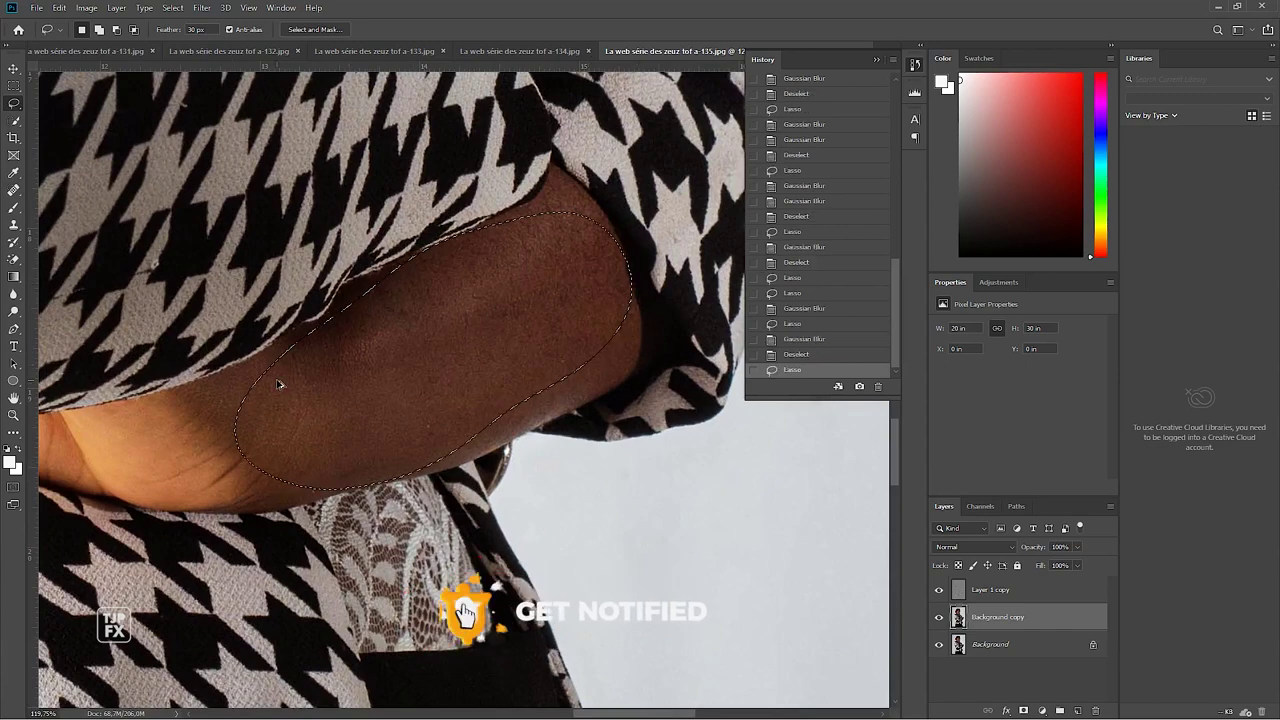
key(ctrl+alt+f)
key(ctrl+alt+f)
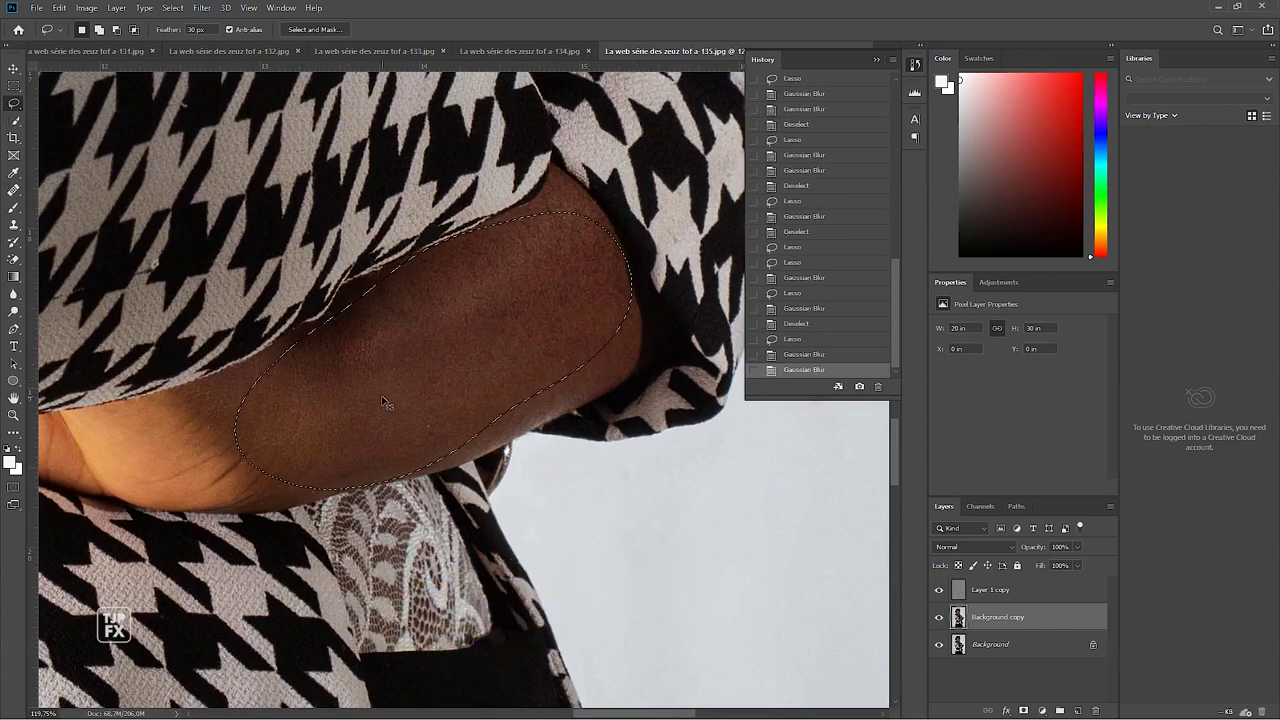
key(ctrl+d)
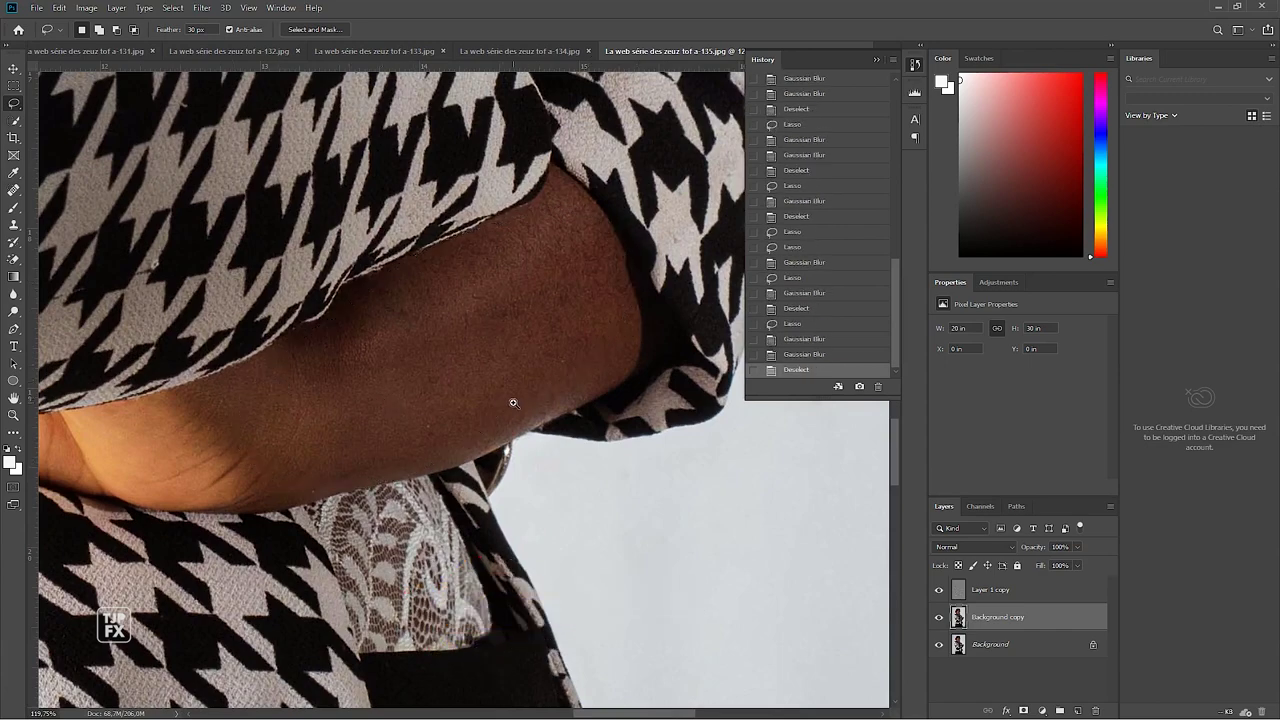
scroll(480, 403, down, 1)
scroll(435, 404, down, 2)
scroll(415, 405, down, 2)
Toggle the retouch on and off repeatedly to compare the face before and after
drag(406, 405, 522, 556)
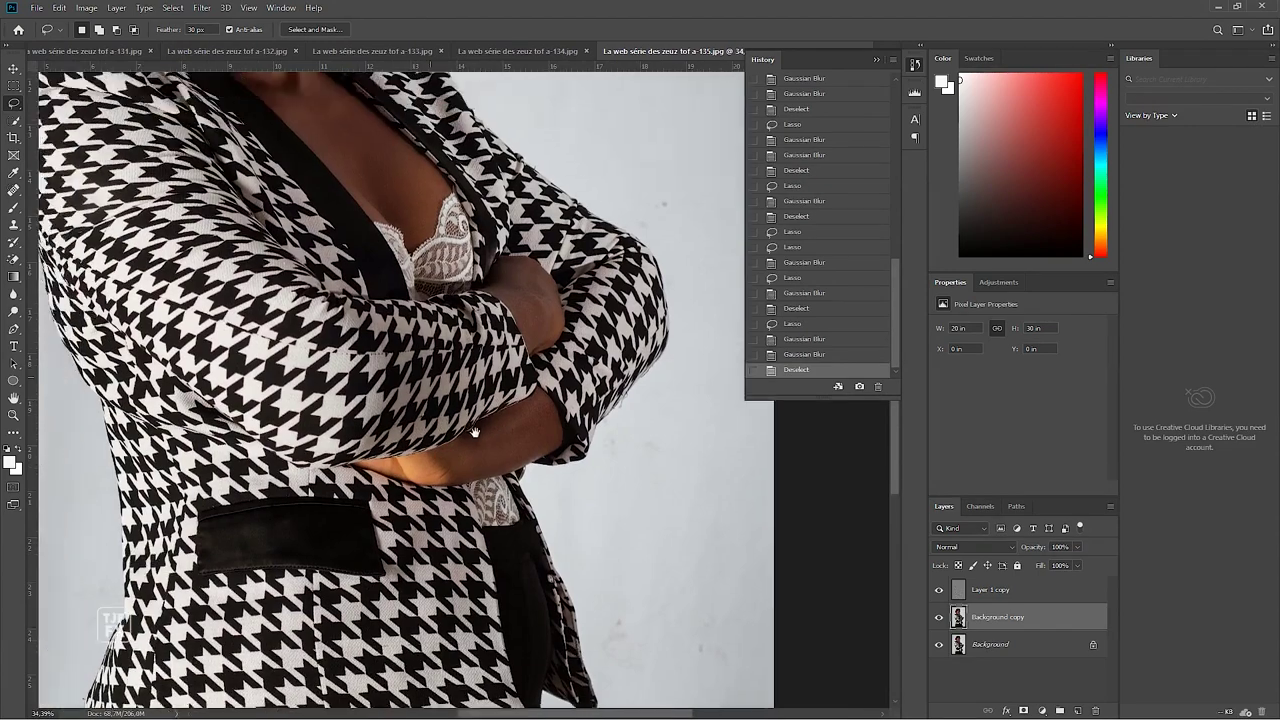
scroll(500, 530, up, 1)
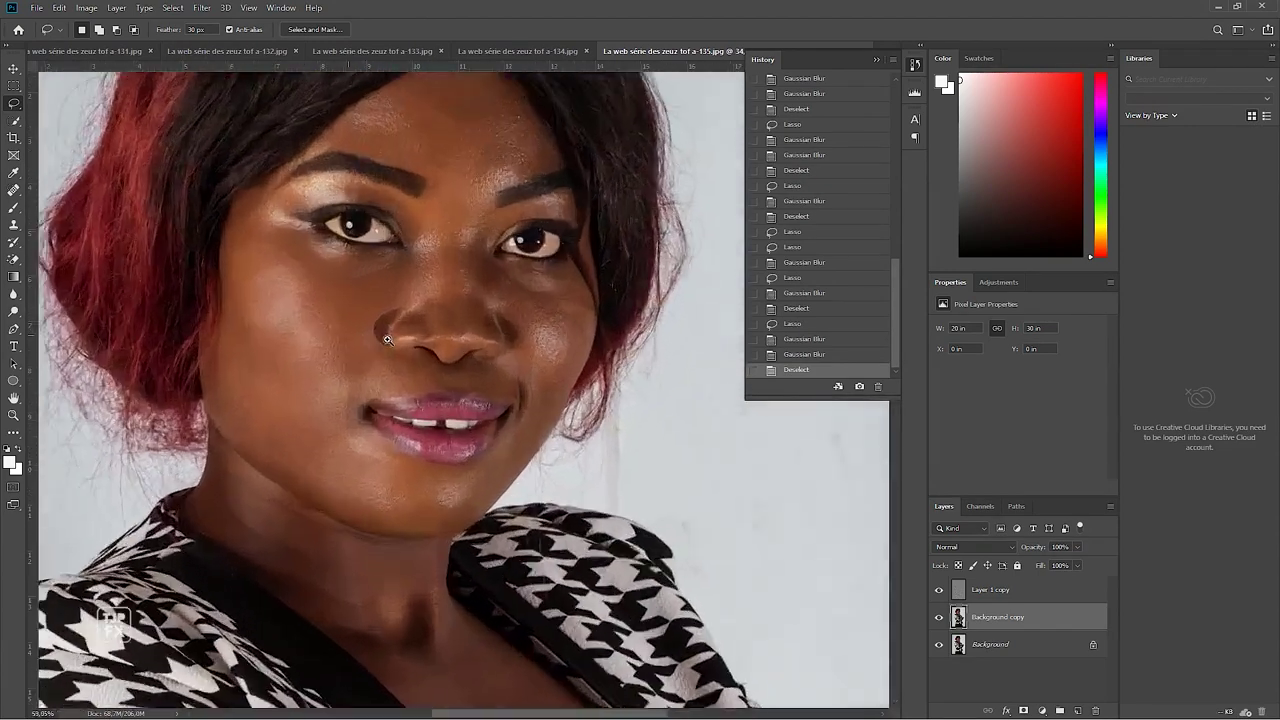
scroll(430, 460, up, 1)
scroll(360, 400, up, 1)
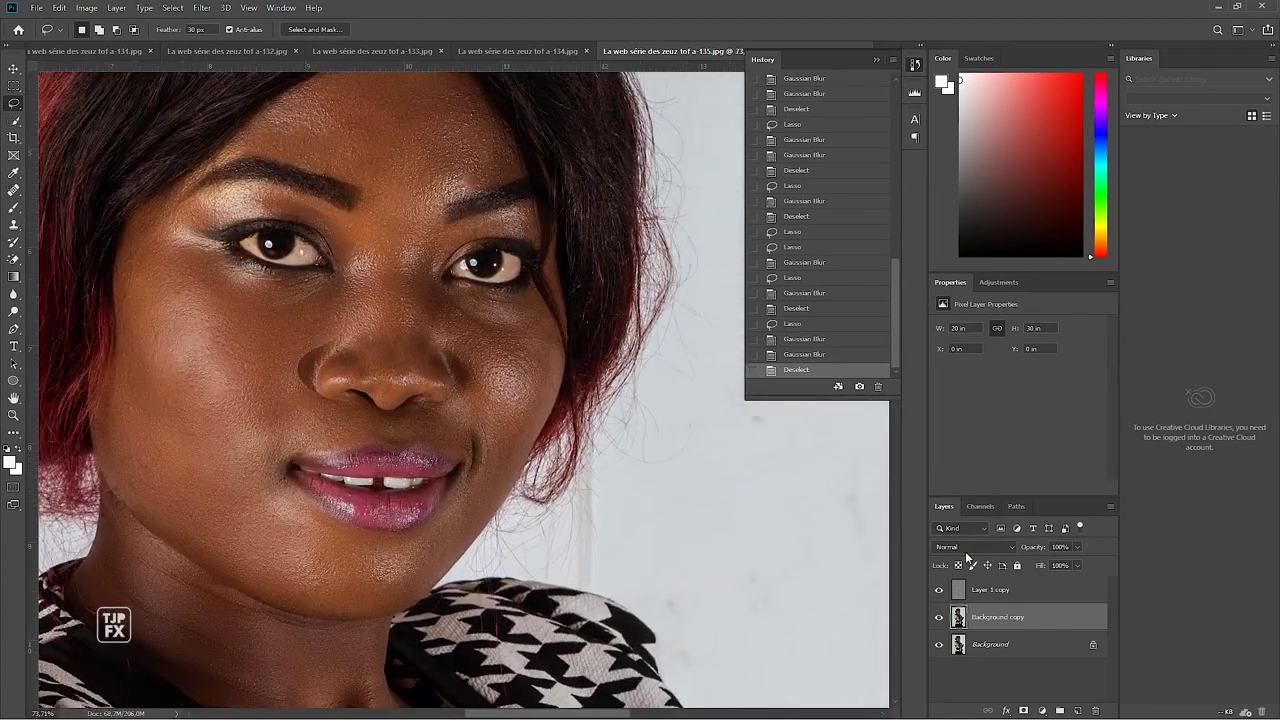
alt+click(939, 645)
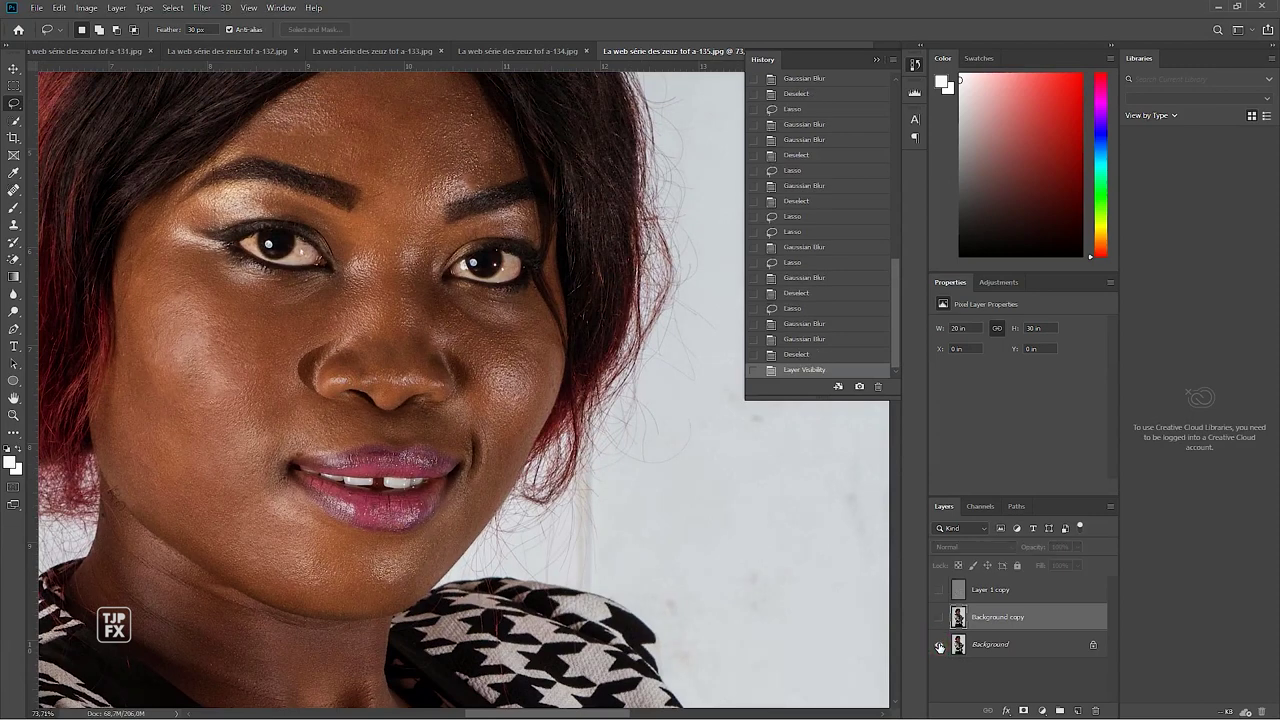
alt+click(939, 645)
alt+click(939, 645)
alt+click(939, 645)
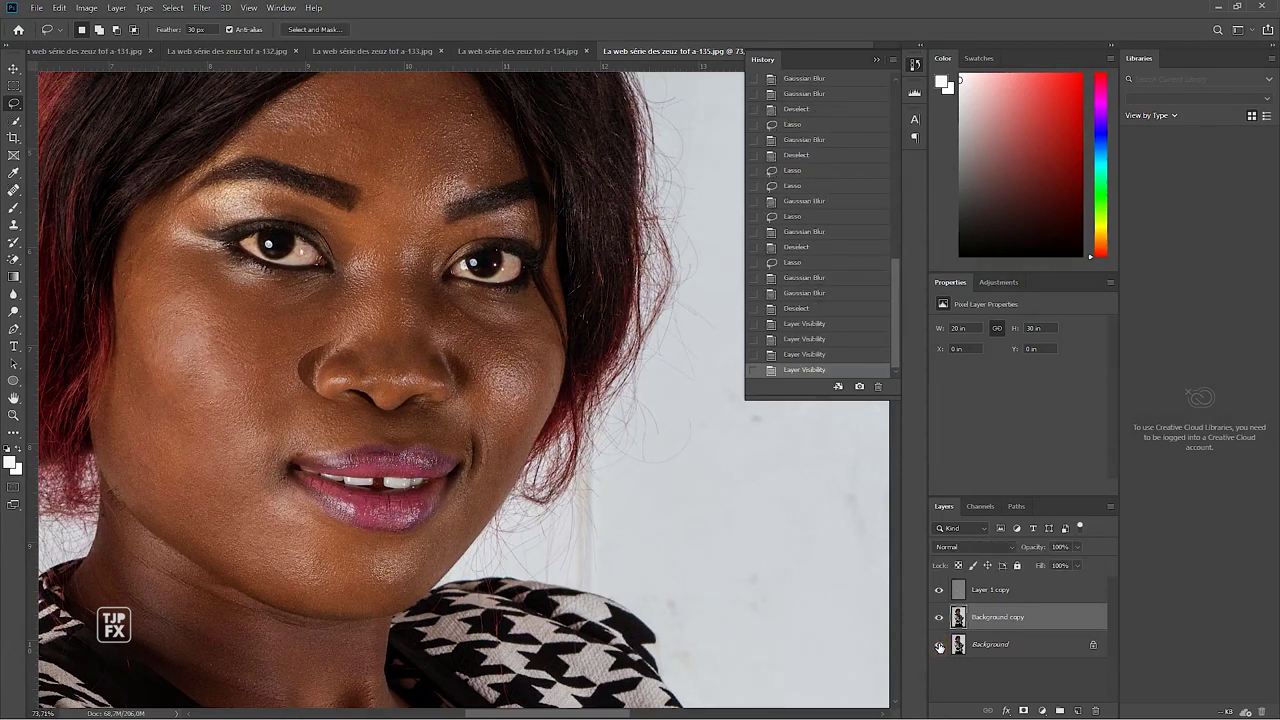
alt+click(939, 645)
alt+click(939, 645)
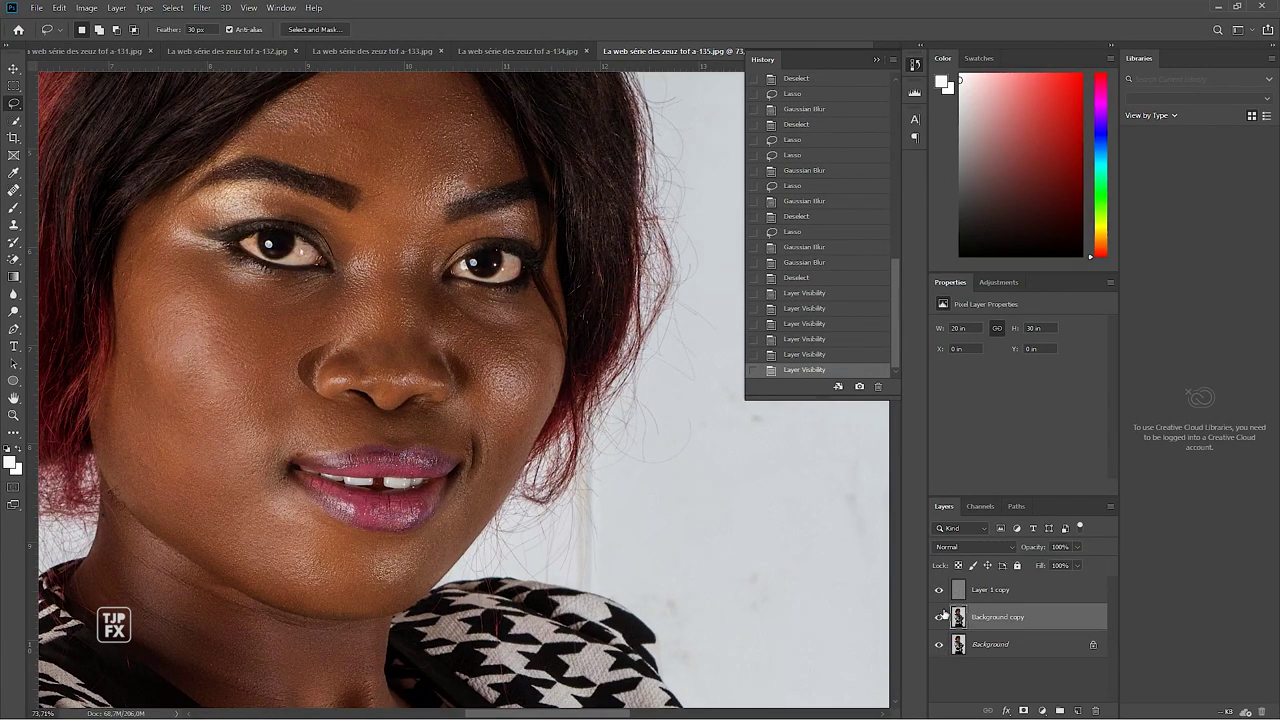
Save the portrait as the layered PSD 'La web série des zeuz tof a-135.psd'
key(ctrl+minus)
key(ctrl+minus)
key(ctrl+shift+s)
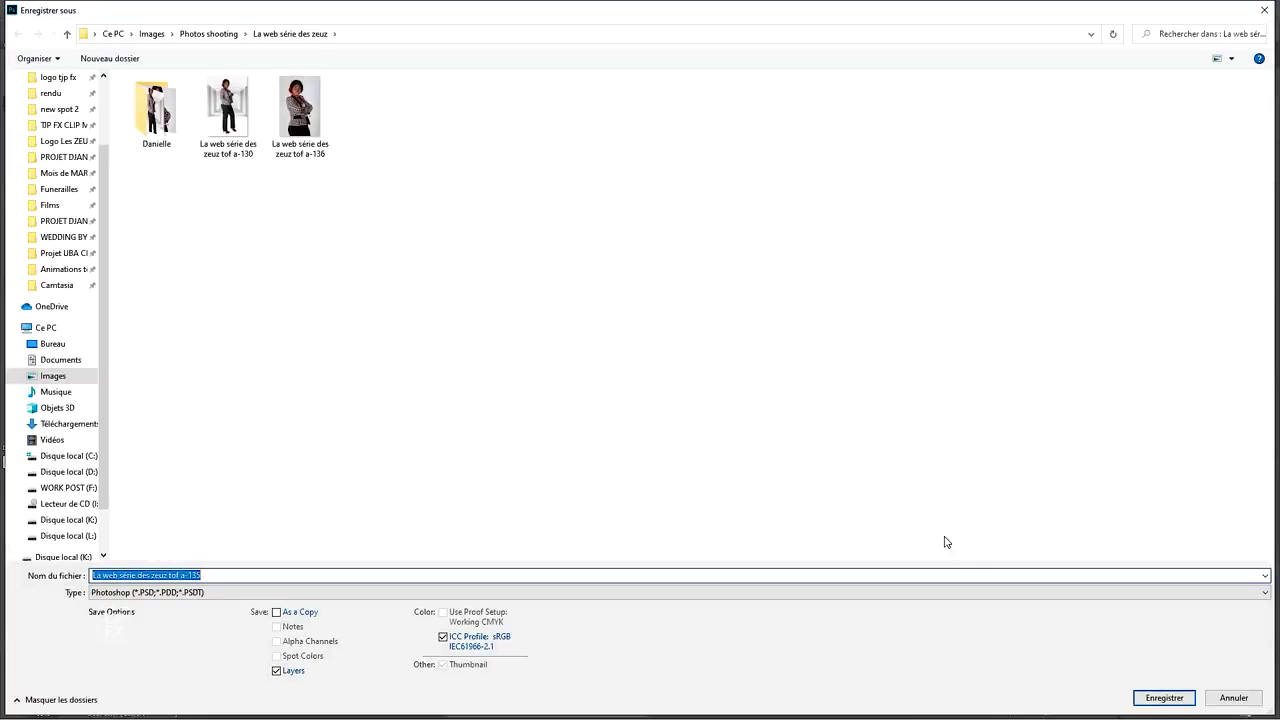
key(Return)
key(Return)
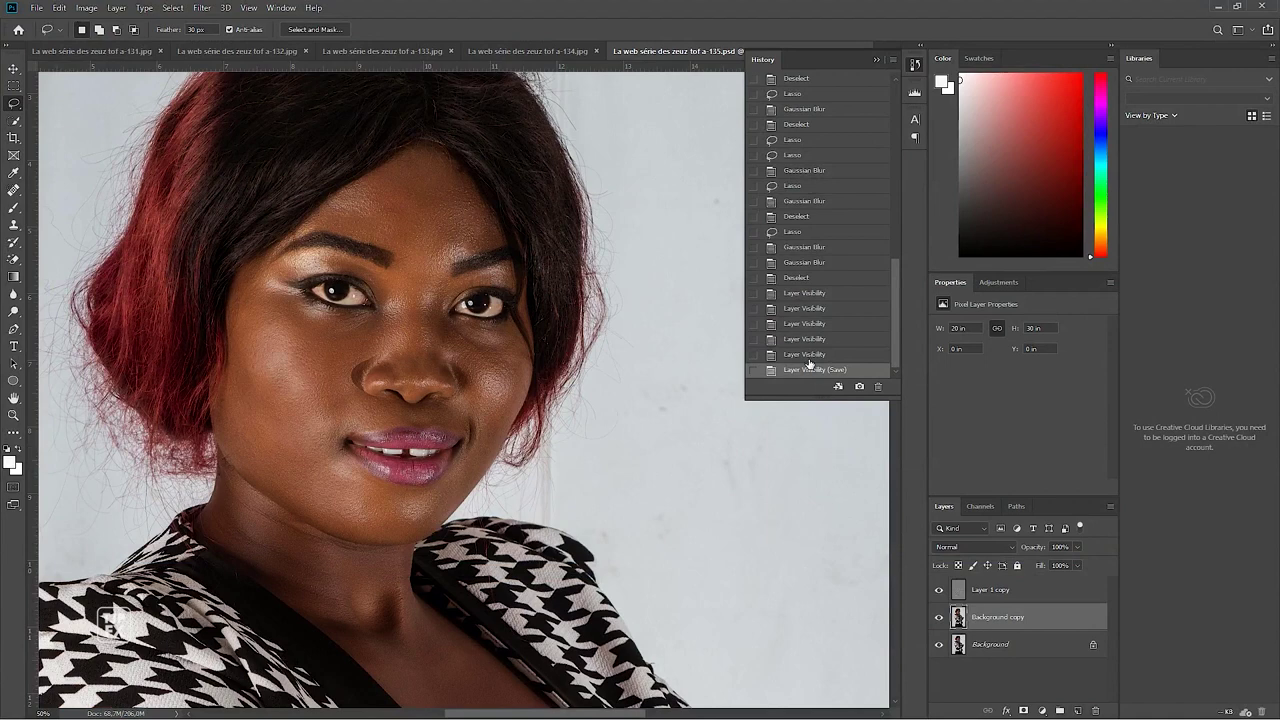
Undo a trial Clone Stamp stroke, then stamp all visible layers into new Layer 1
drag(506, 495, 570, 494)
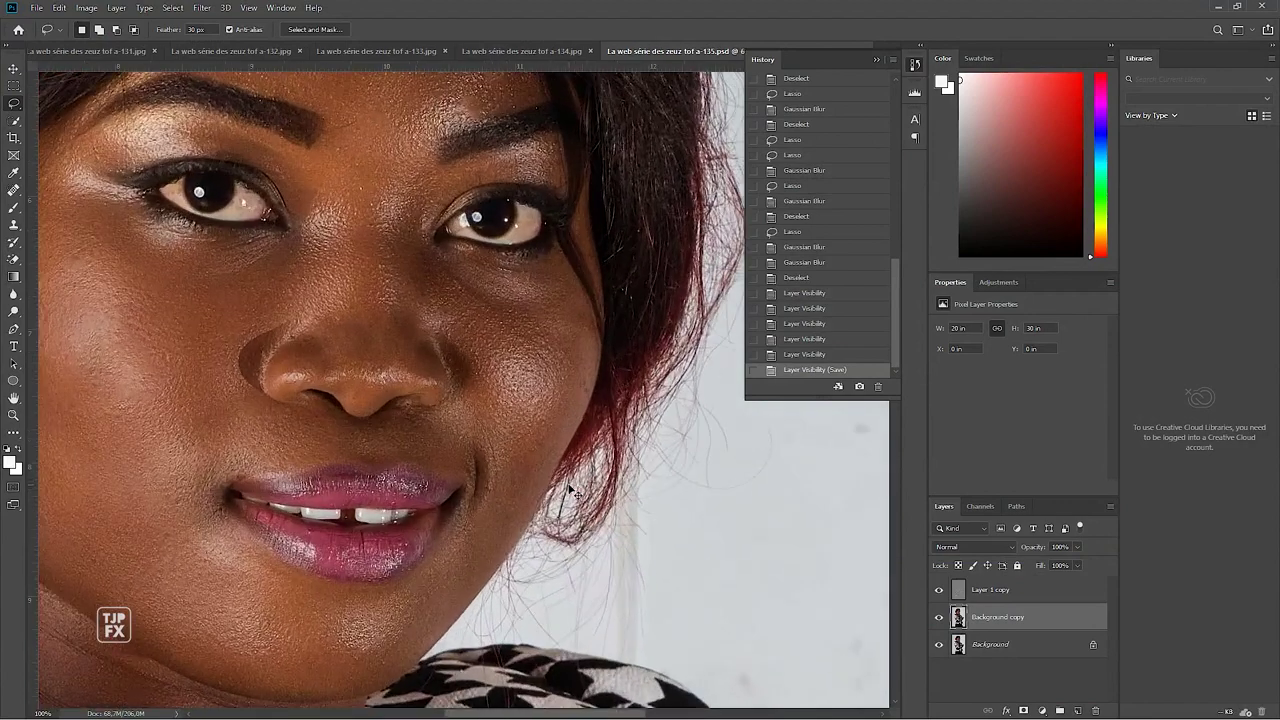
key(s)
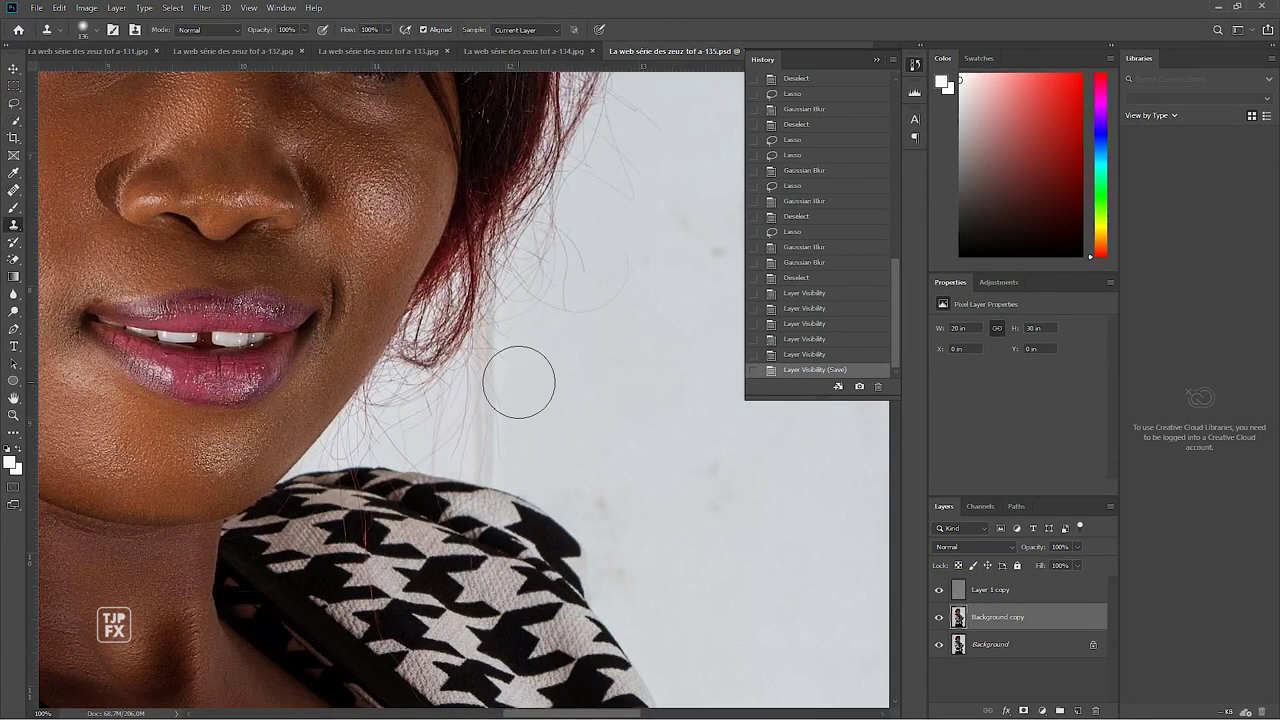
click(493, 438)
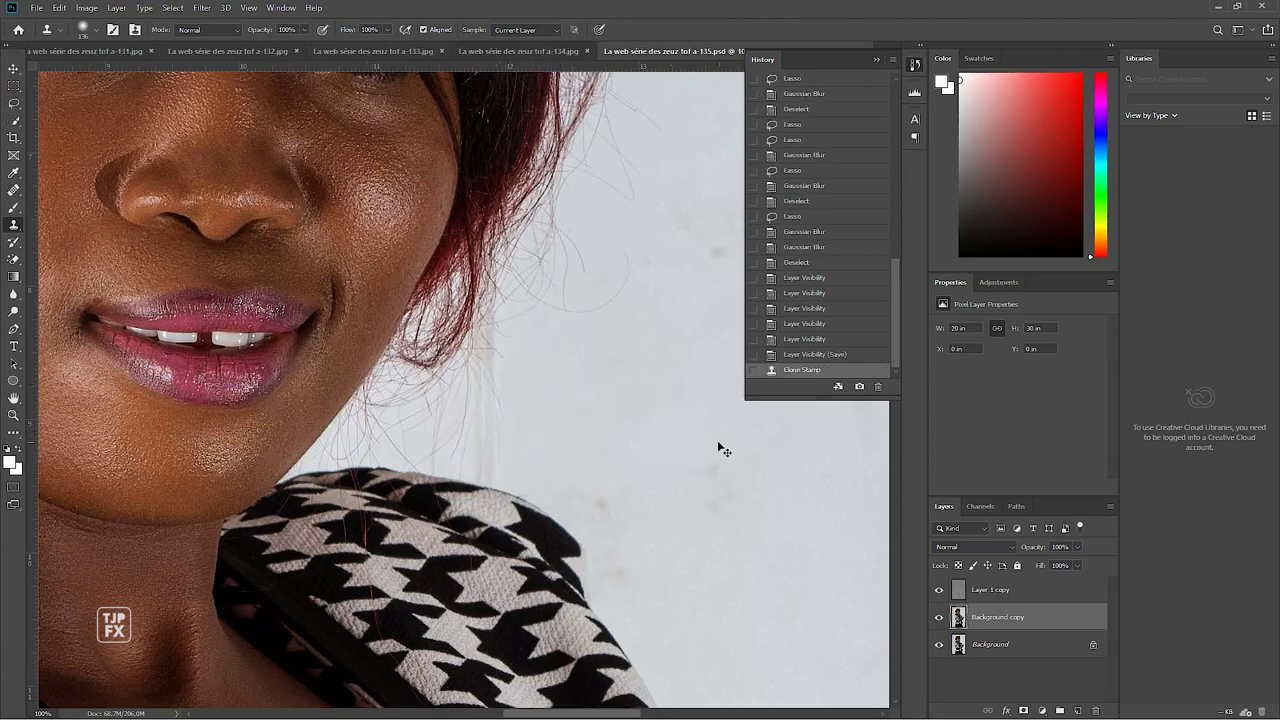
key(ctrl+z)
click(1016, 593)
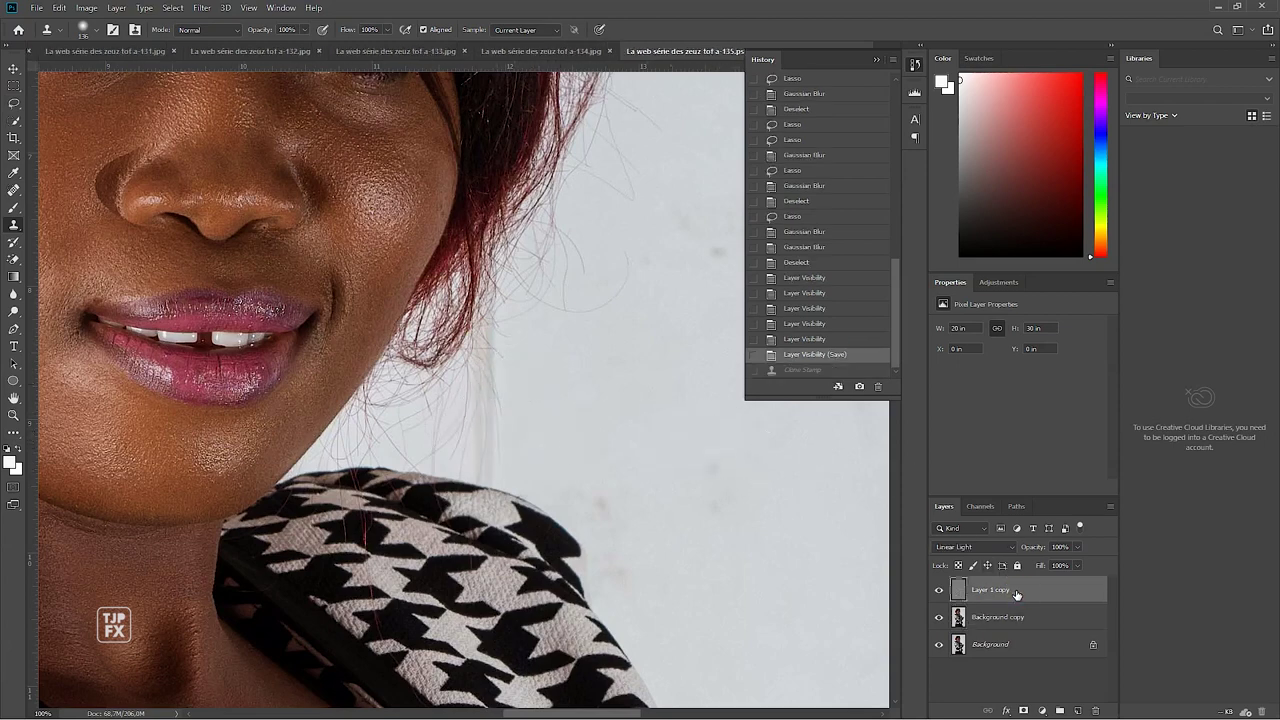
key(ctrl+shift+alt+e)
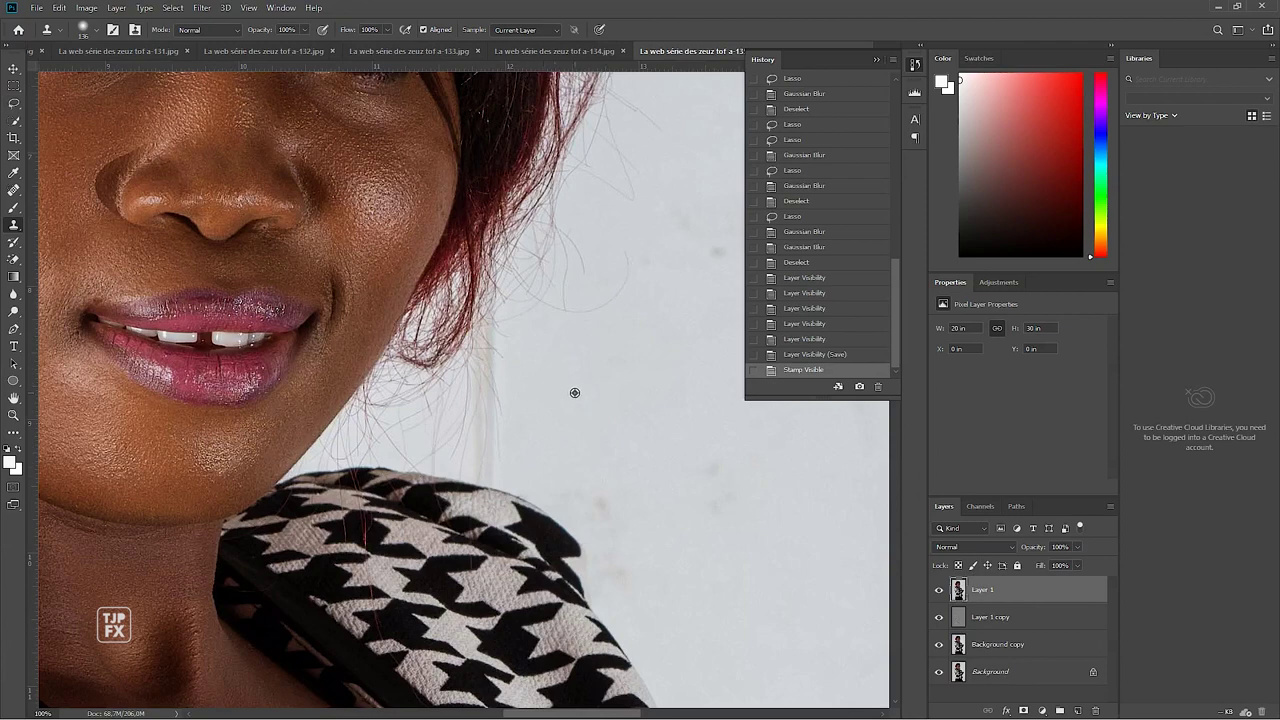
Clone Stamp away the stray hair strands against the background
alt+click(575, 392)
drag(497, 386, 497, 374)
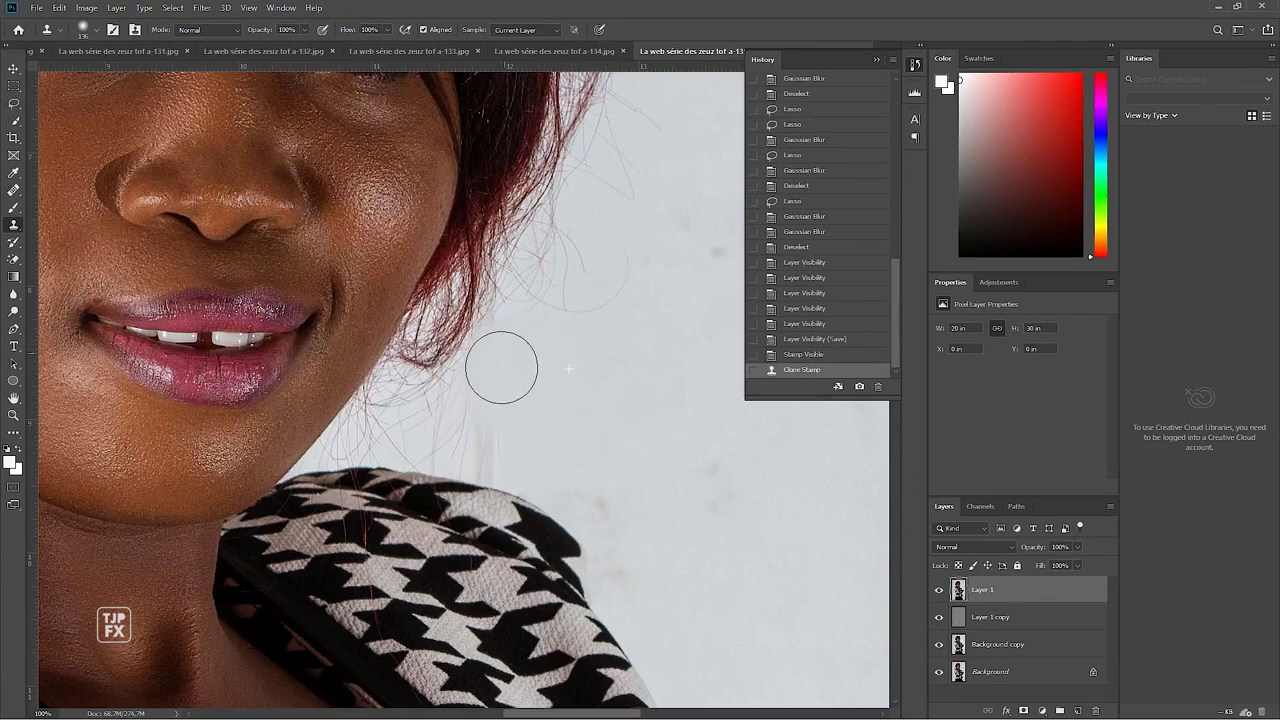
drag(493, 445, 500, 410)
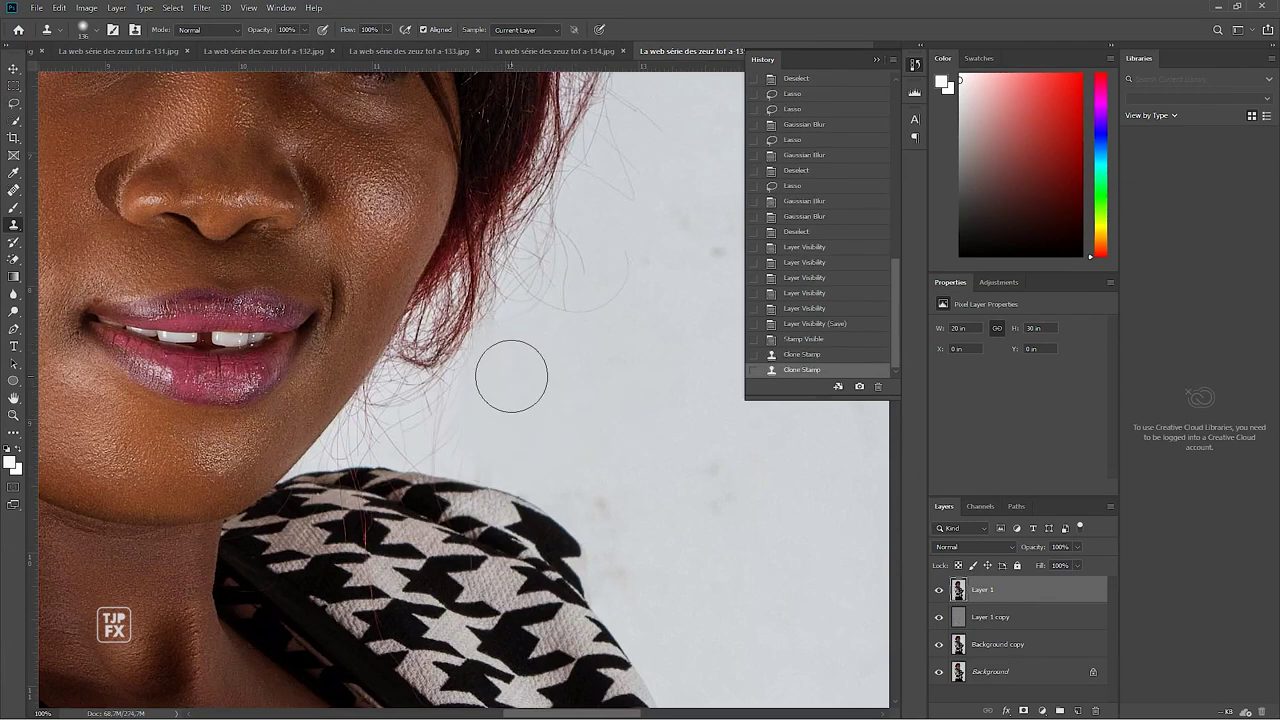
click(514, 337)
Clone out the dark specks along the black trouser edge
scroll(580, 374, down, 5)
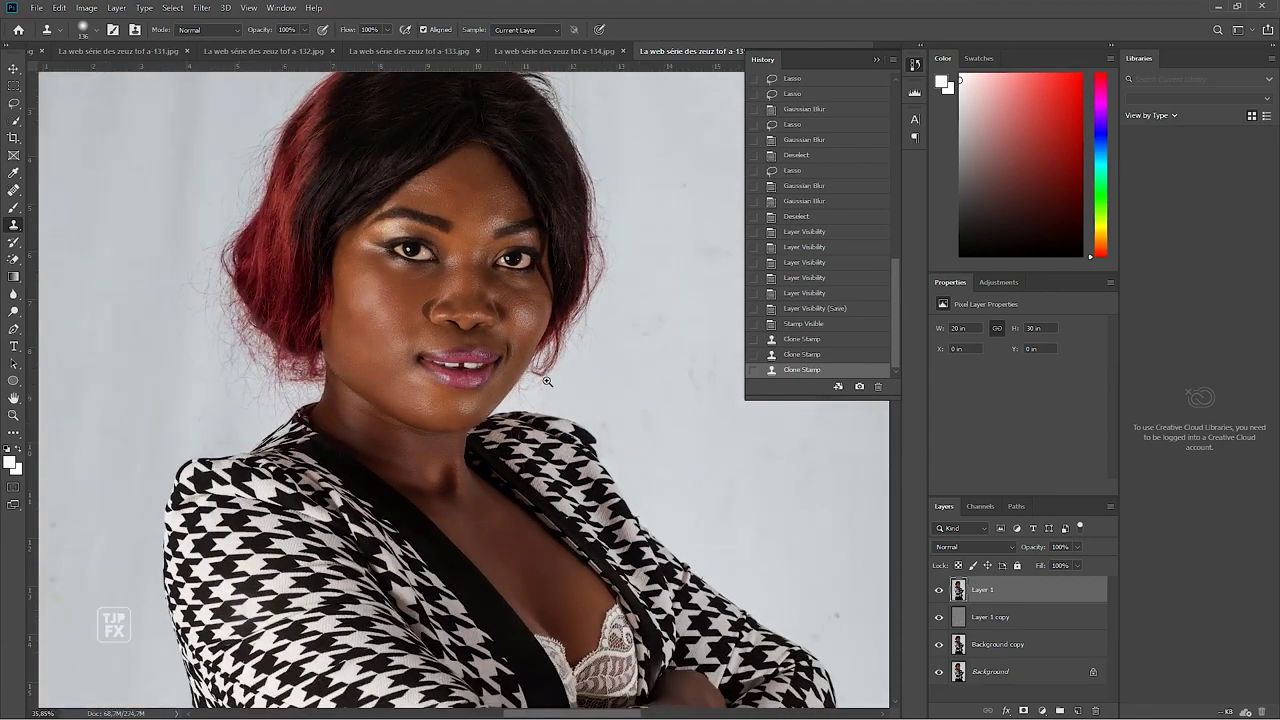
scroll(450, 376, down, 3)
scroll(555, 338, down, 3)
scroll(590, 315, down, 1)
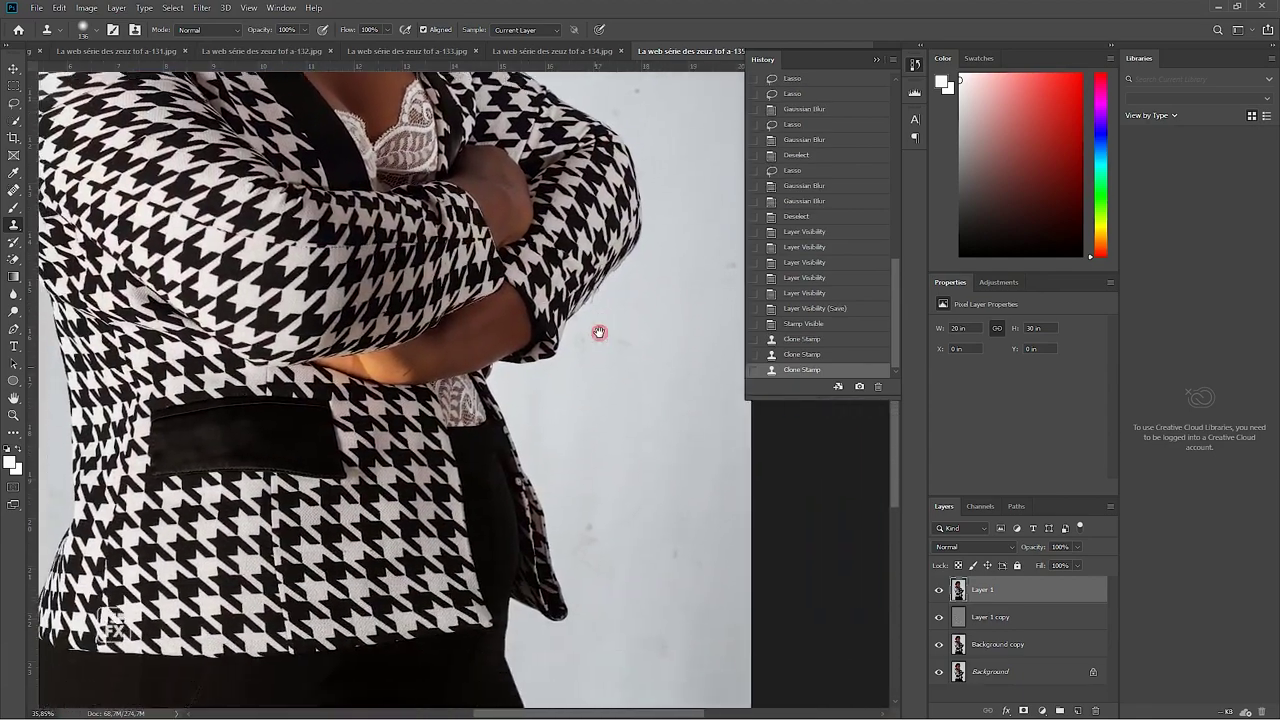
scroll(602, 340, down, 1)
scroll(602, 360, down, 2)
scroll(598, 374, down, 1)
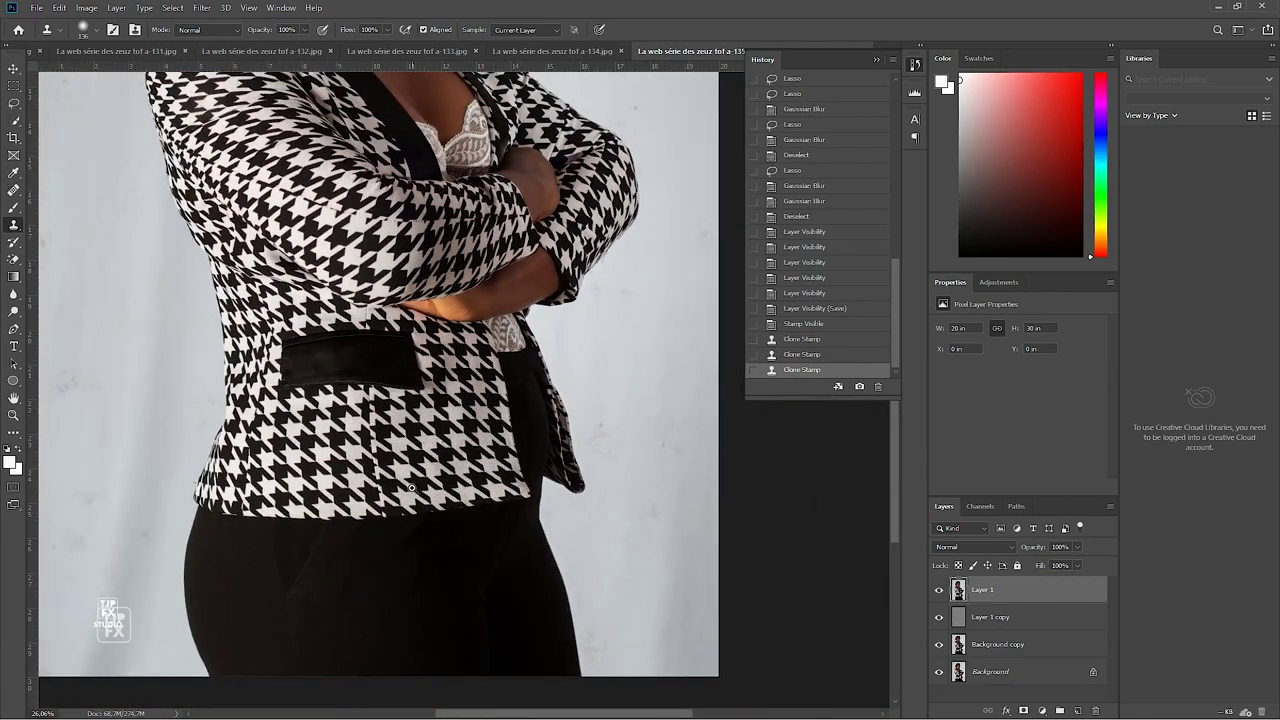
scroll(239, 611, up, 5)
scroll(306, 597, up, 3)
scroll(437, 489, up, 2)
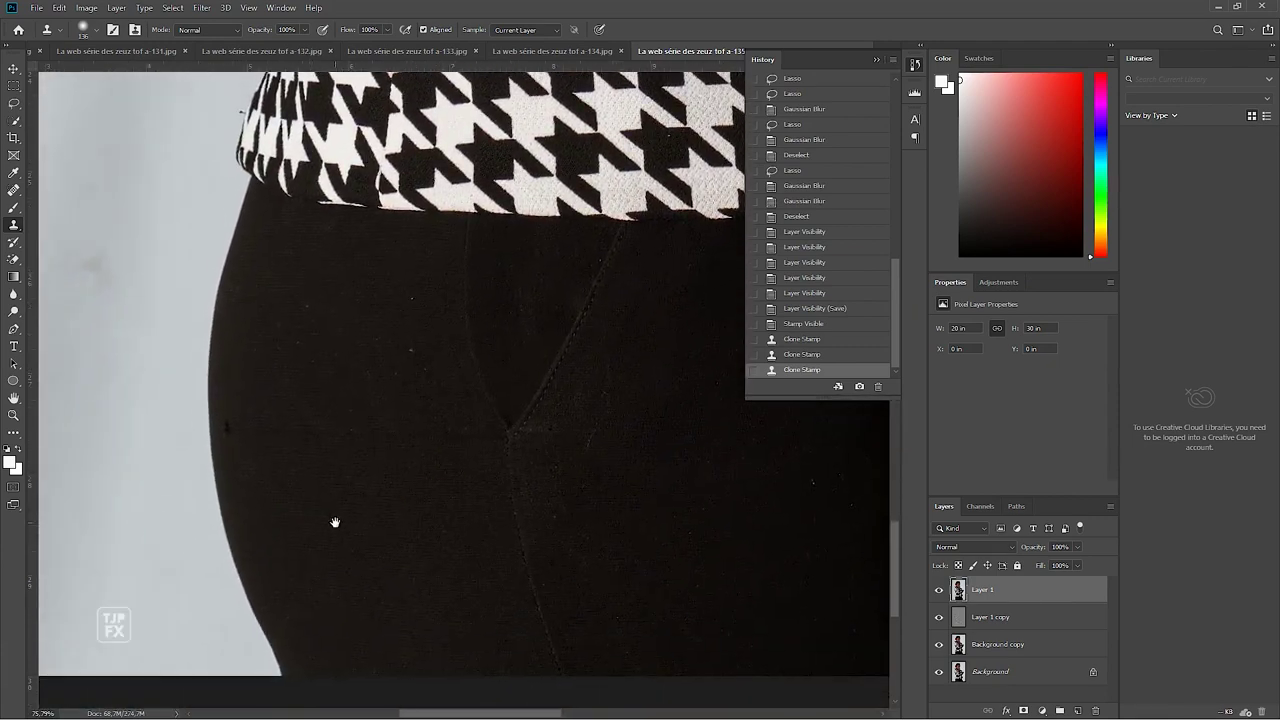
drag(335, 522, 446, 460)
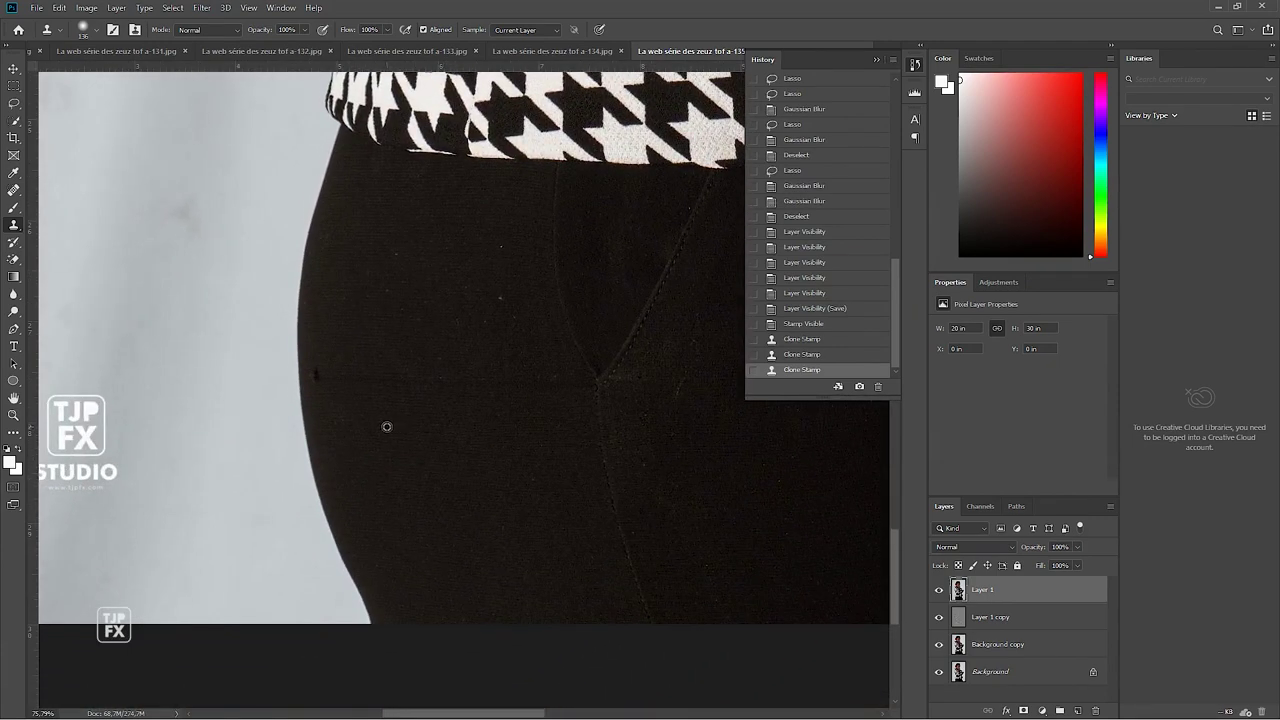
click(337, 369)
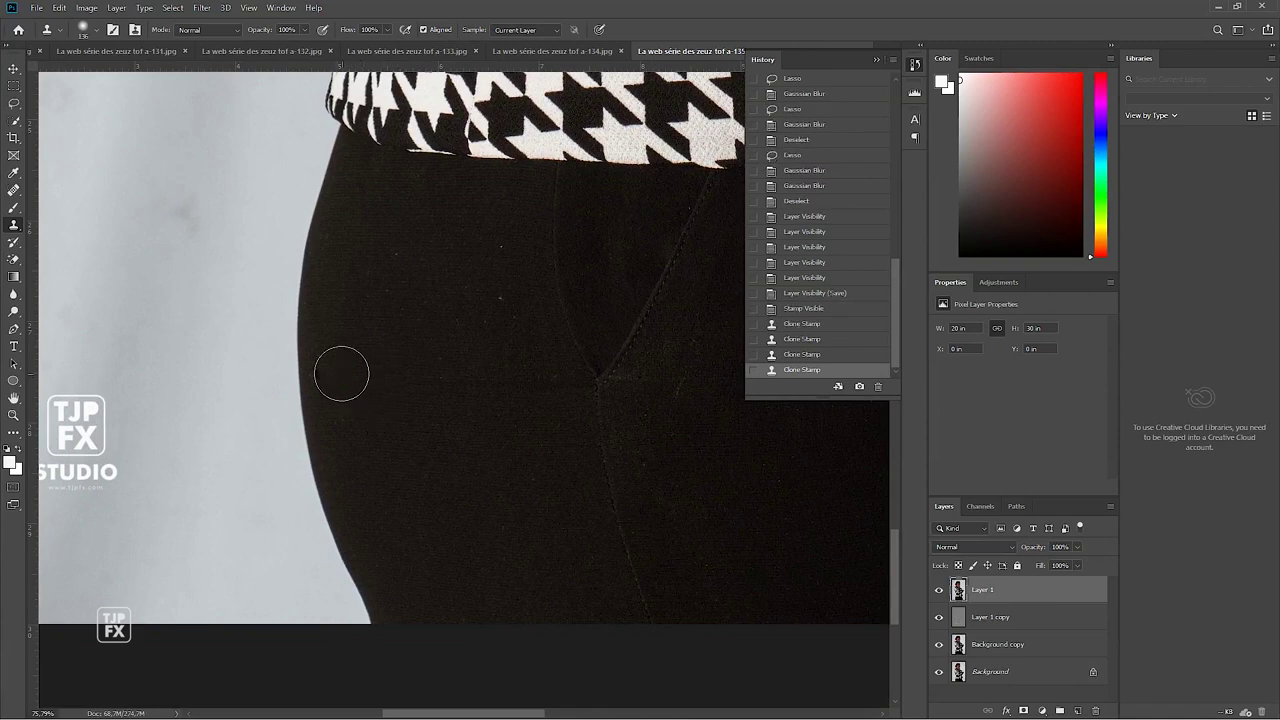
click(334, 369)
click(331, 373)
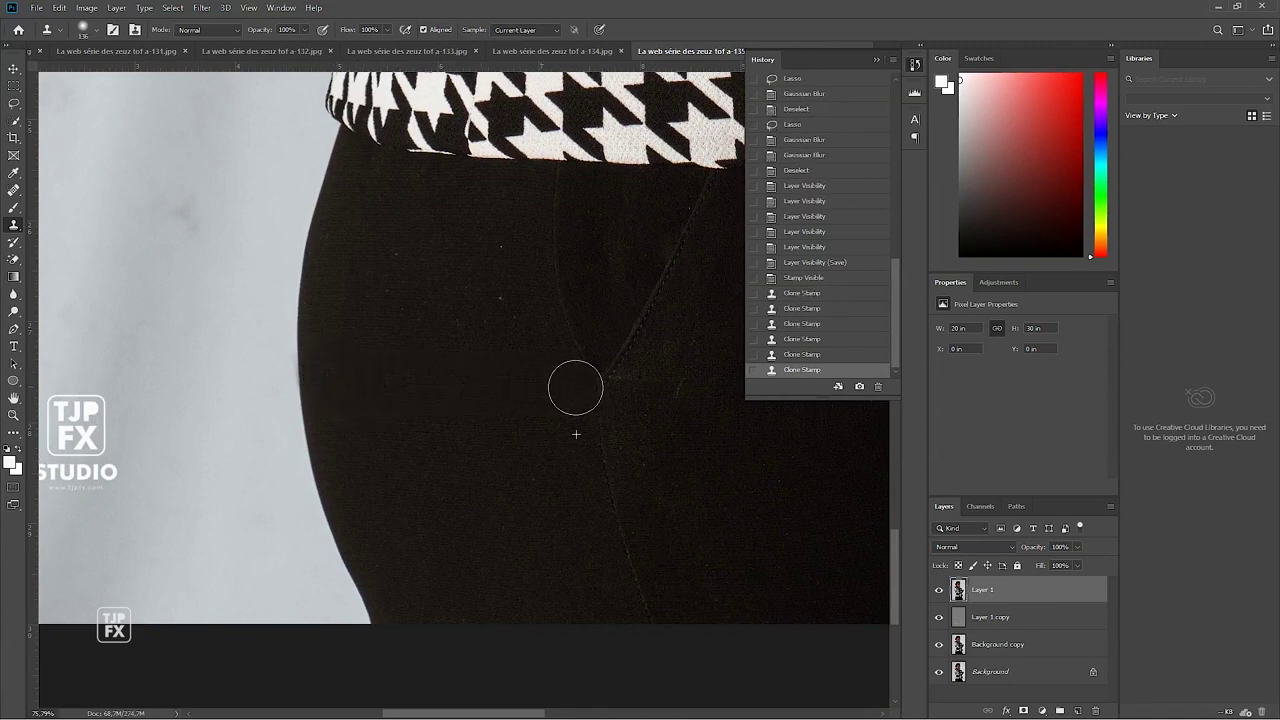
Check the whole jacket and trousers, then save the image
drag(576, 434, 397, 391)
mouse_move(711, 451)
mouse_down()
mouse_move(561, 474)
mouse_move(450, 516)
mouse_up()
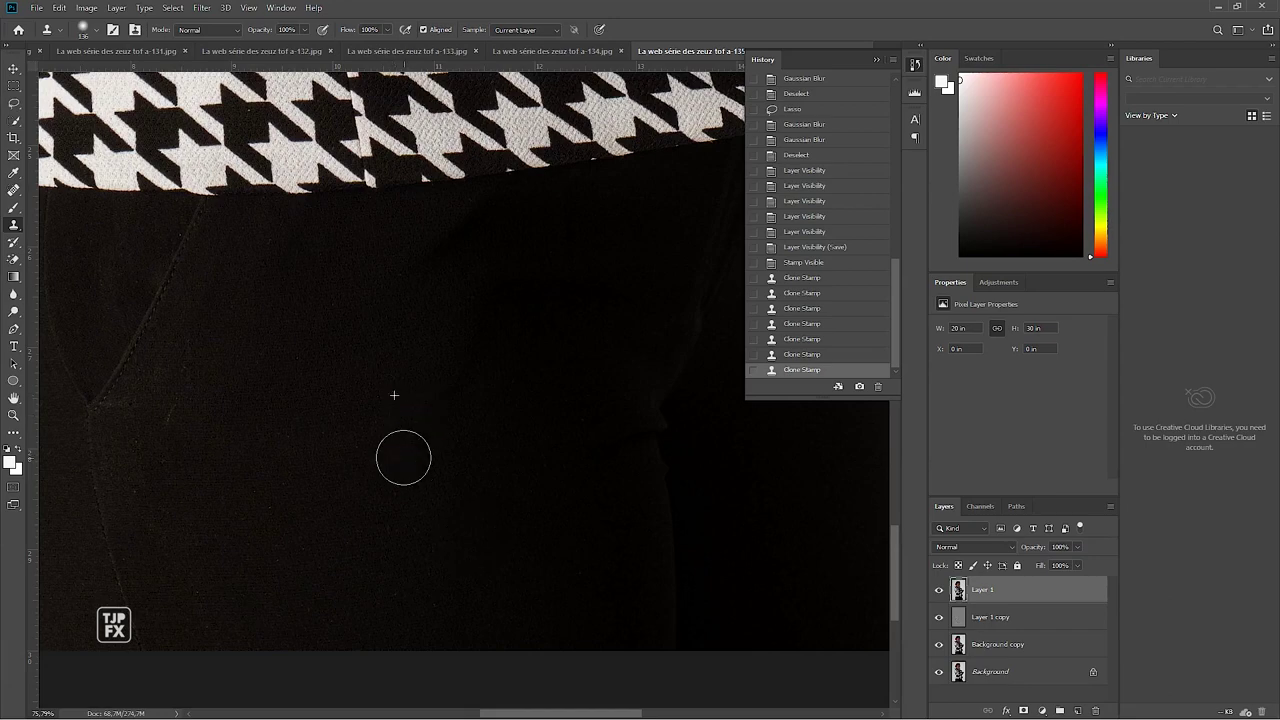
drag(383, 431, 455, 471)
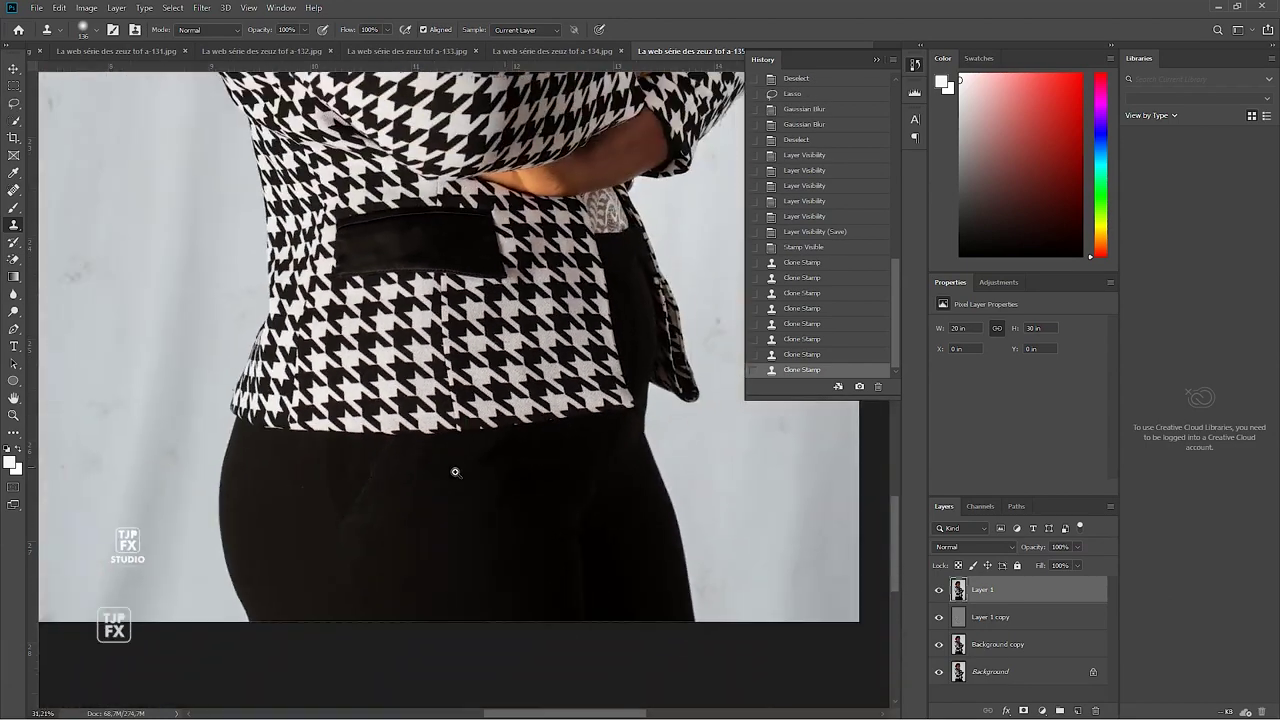
key(ctrl+s)
Zoom in on the left eye and create a new empty Layer 2
drag(470, 294, 495, 505)
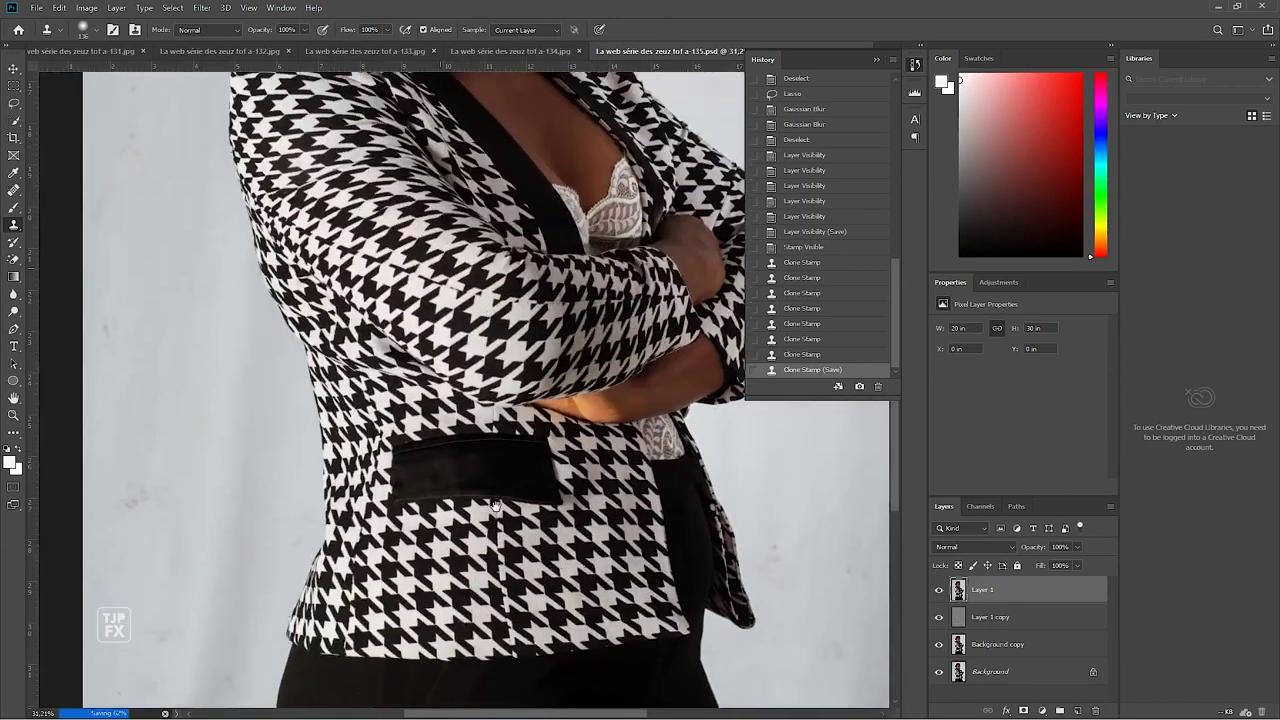
drag(492, 160, 490, 574)
drag(434, 337, 436, 469)
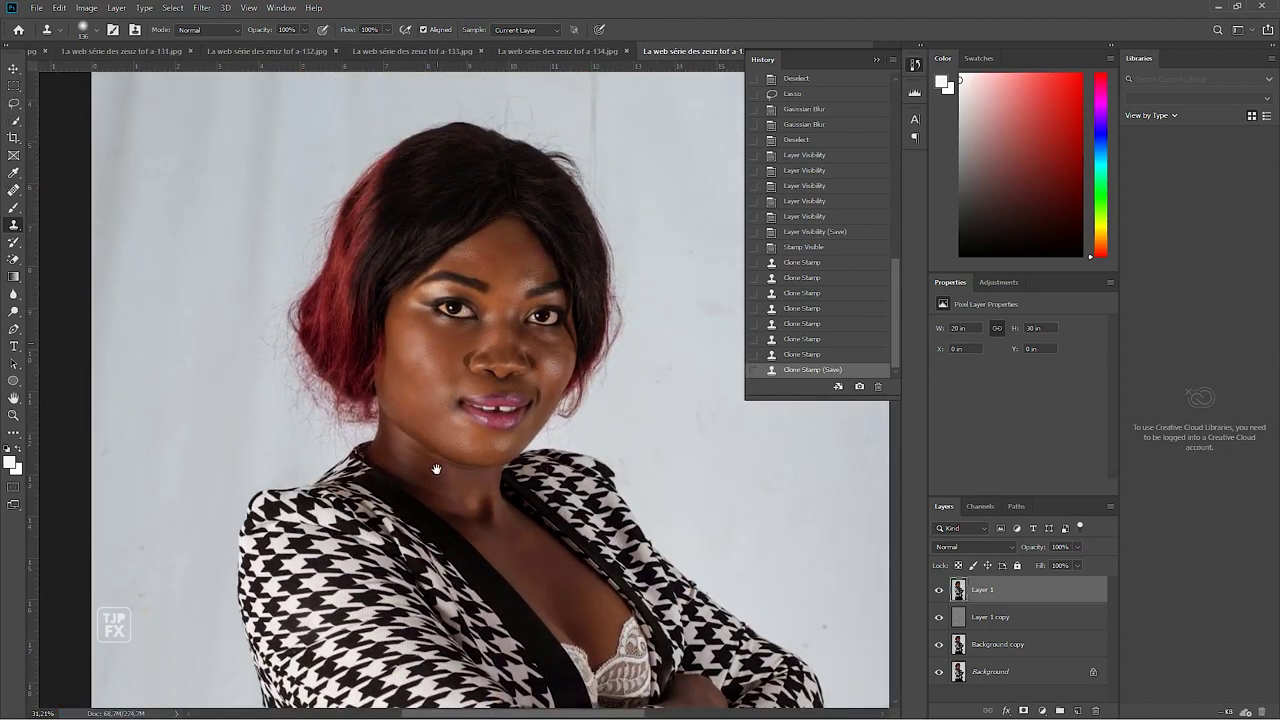
drag(488, 283, 555, 285)
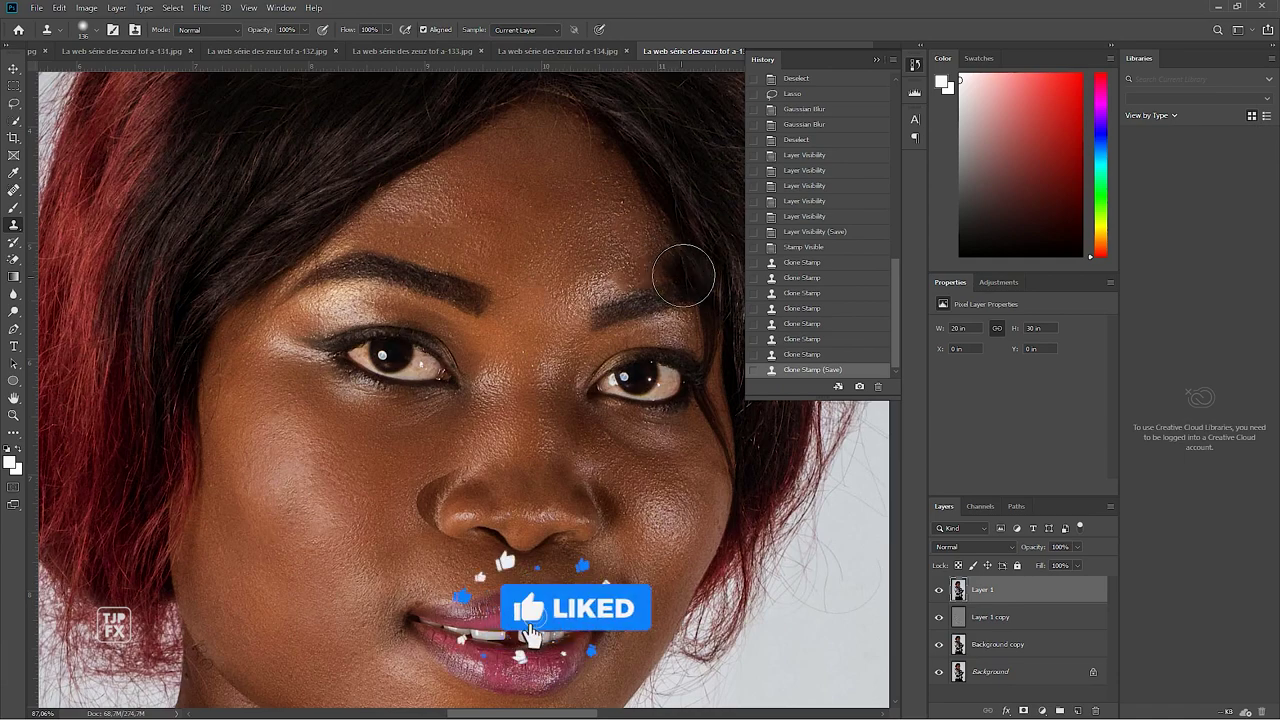
key(v)
drag(337, 292, 493, 411)
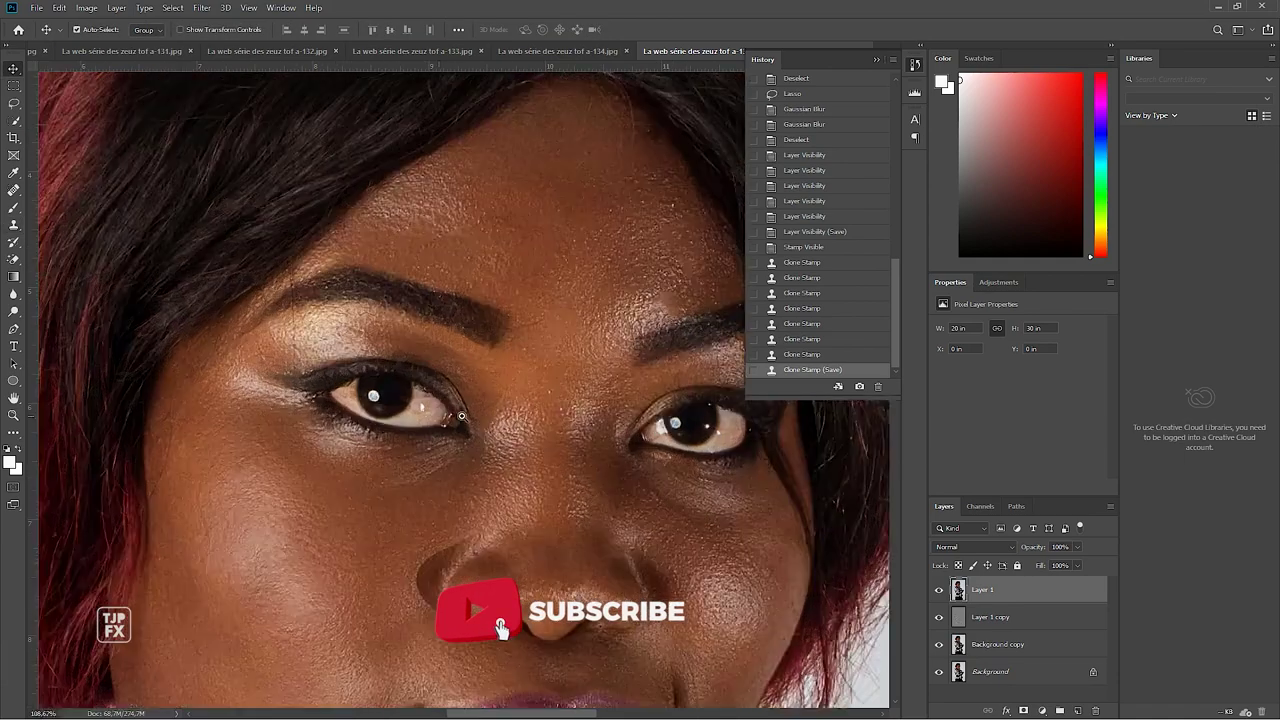
key(ctrl+shift+n)
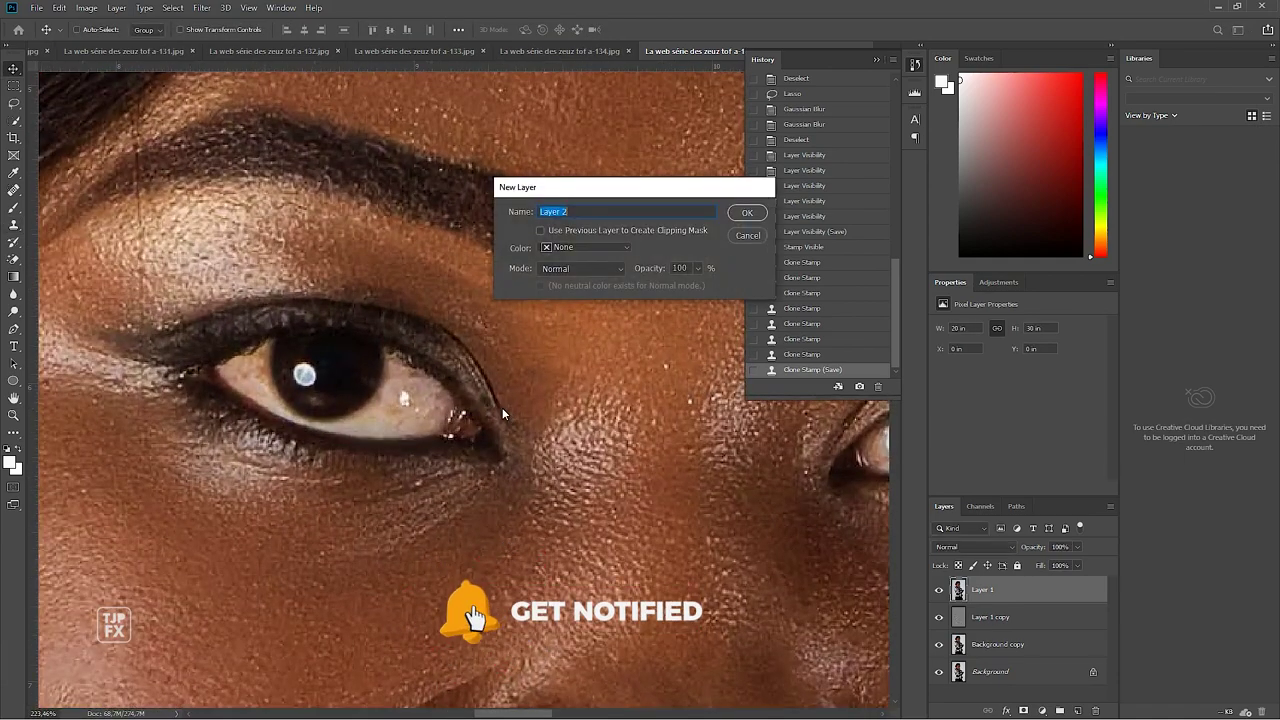
key(Return)
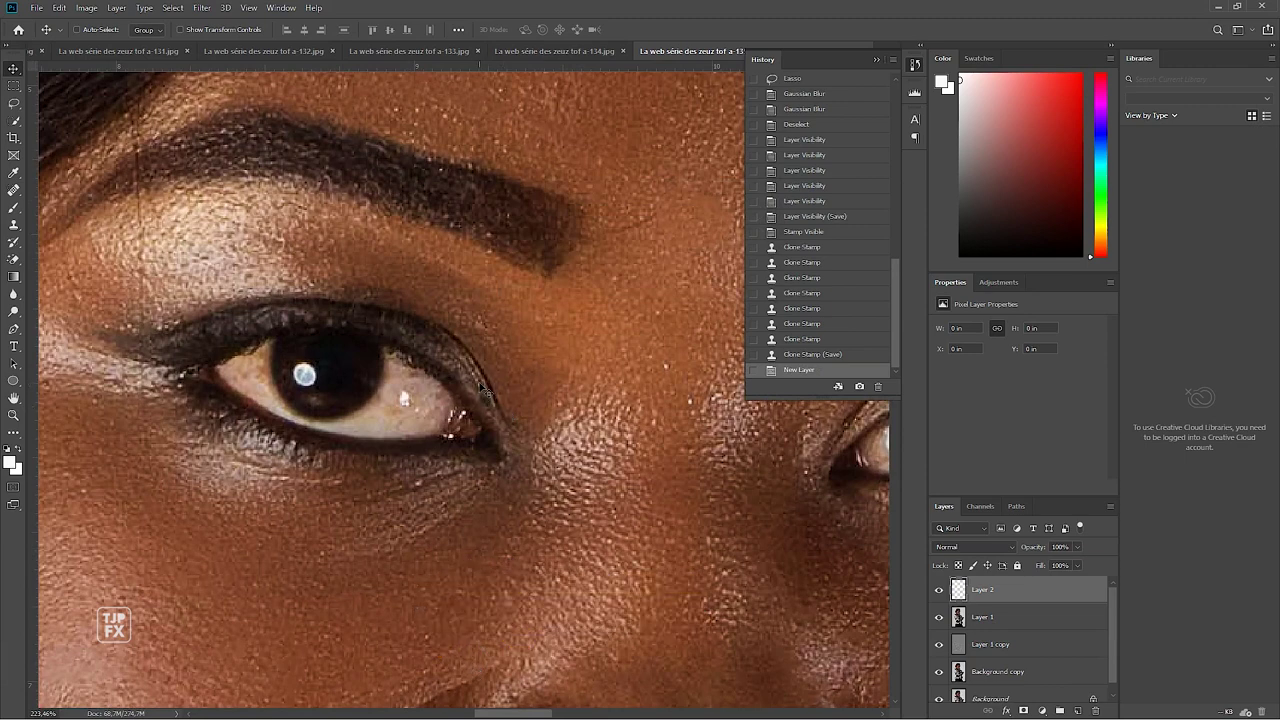
Fill Layer 2 with 50% Gray
key(i)
key(shift+BackSpace)
click(780, 266)
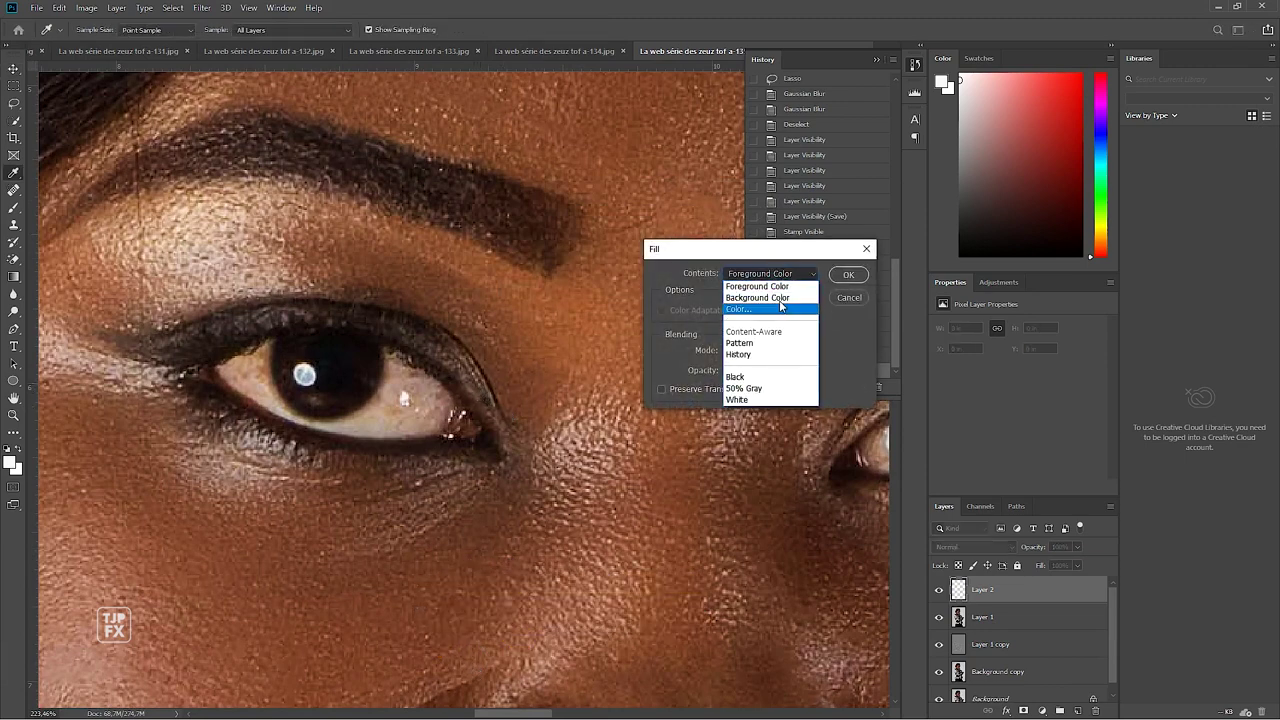
click(766, 388)
key(Return)
Set the gray layer's blend mode to Overlay
key(v)
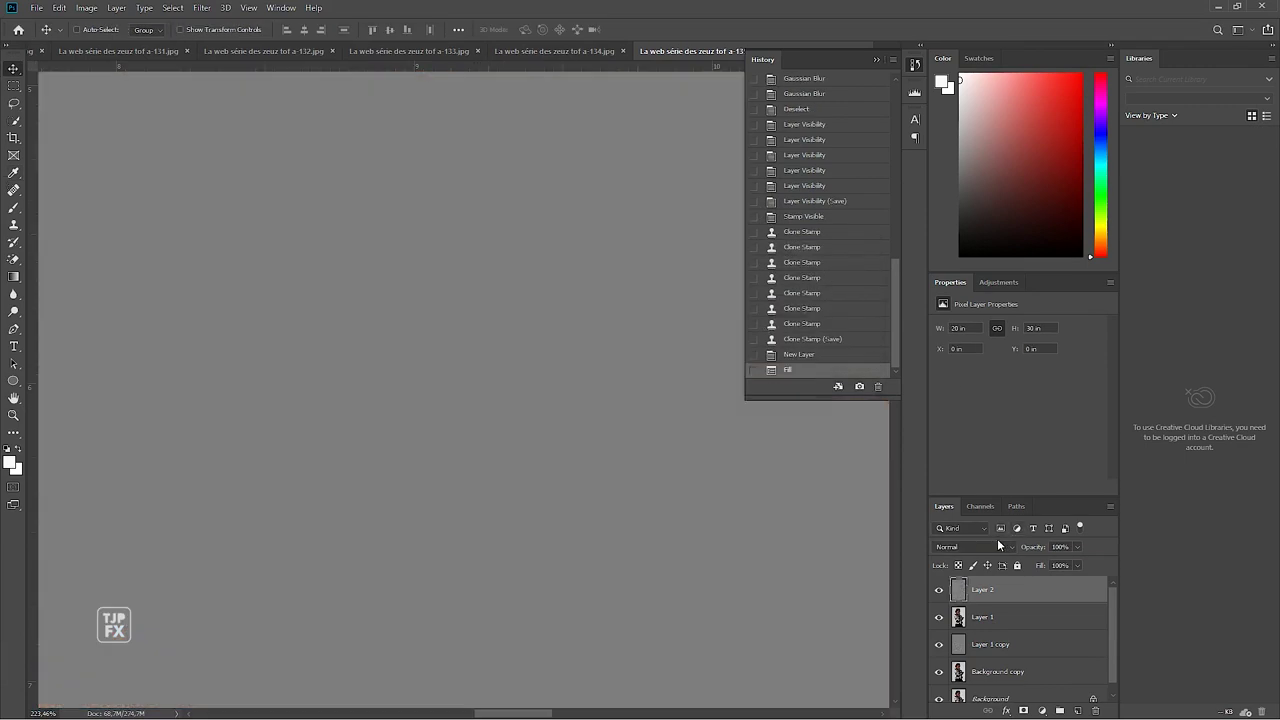
click(985, 552)
click(955, 543)
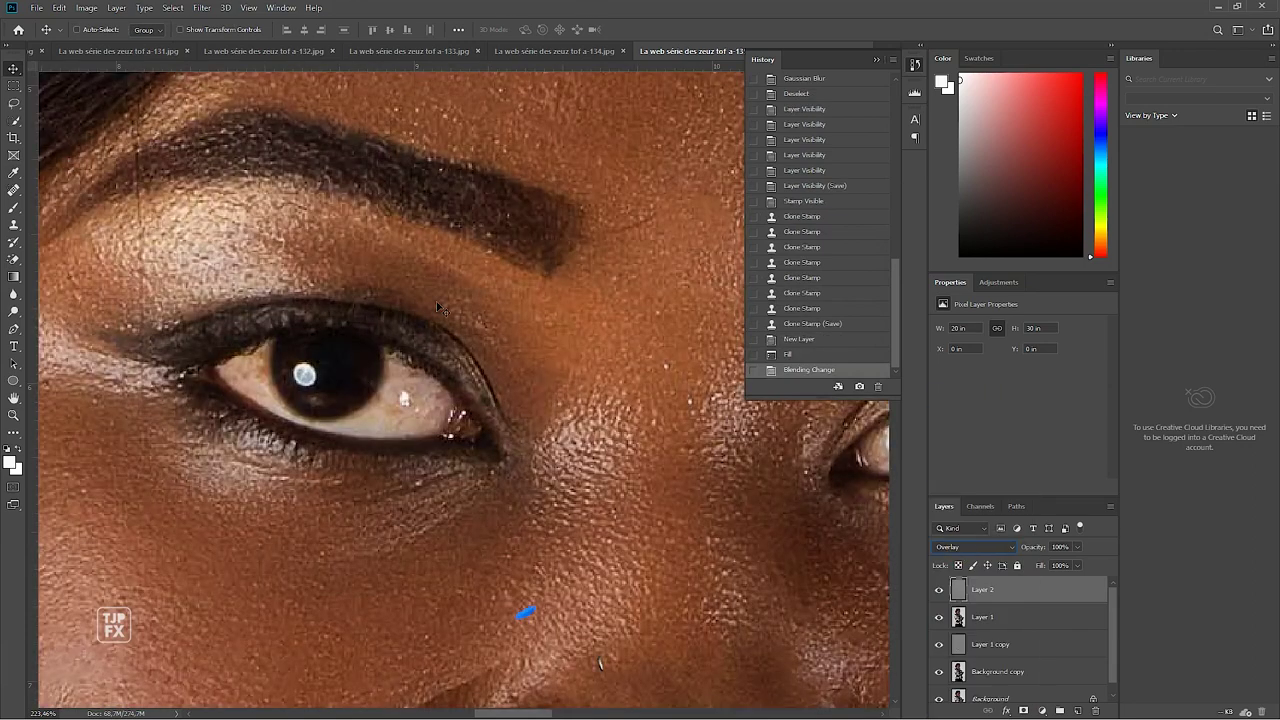
Select the Dodge tool and set Layer 2's blend mode to Linear Light
click(14, 311)
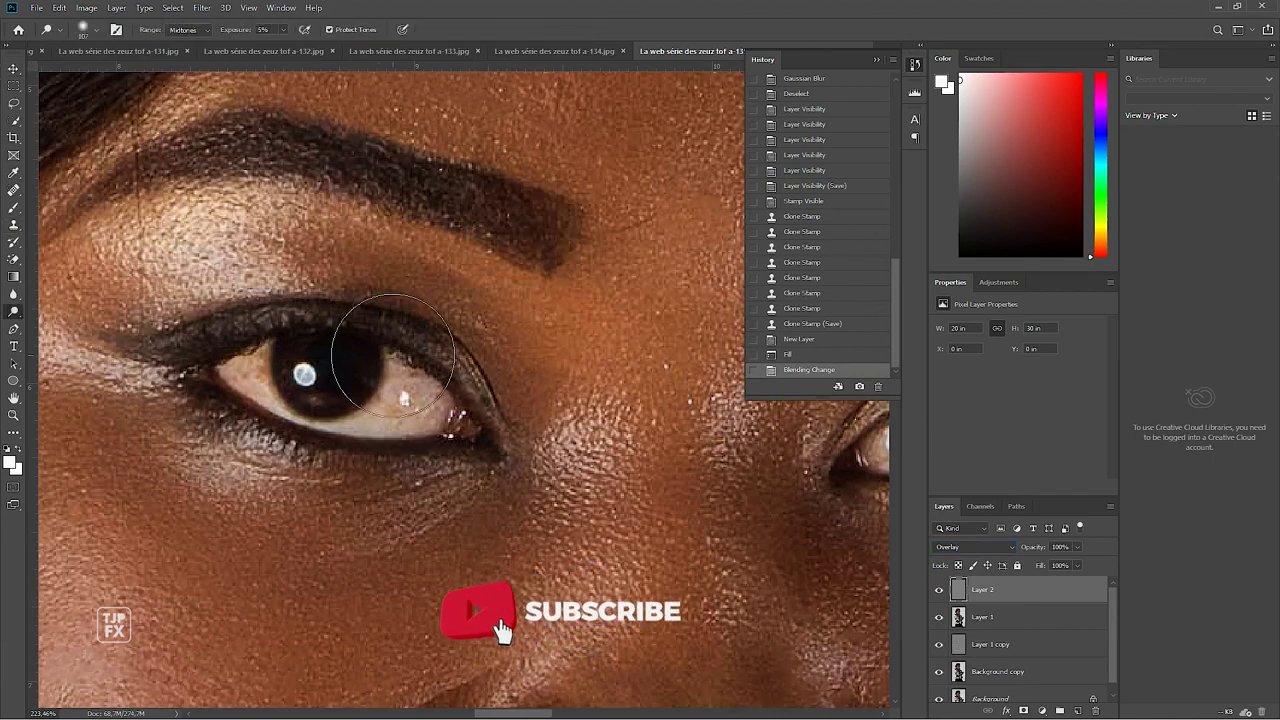
scroll(386, 383, up, 2)
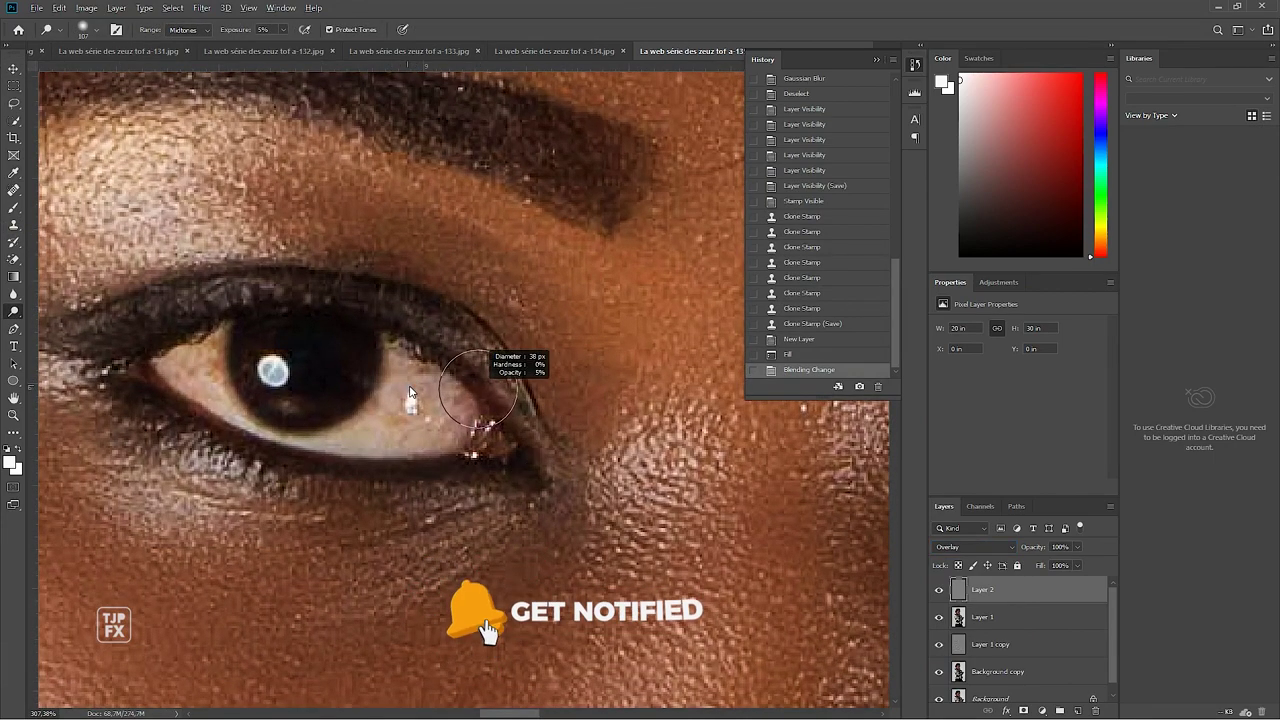
click(991, 551)
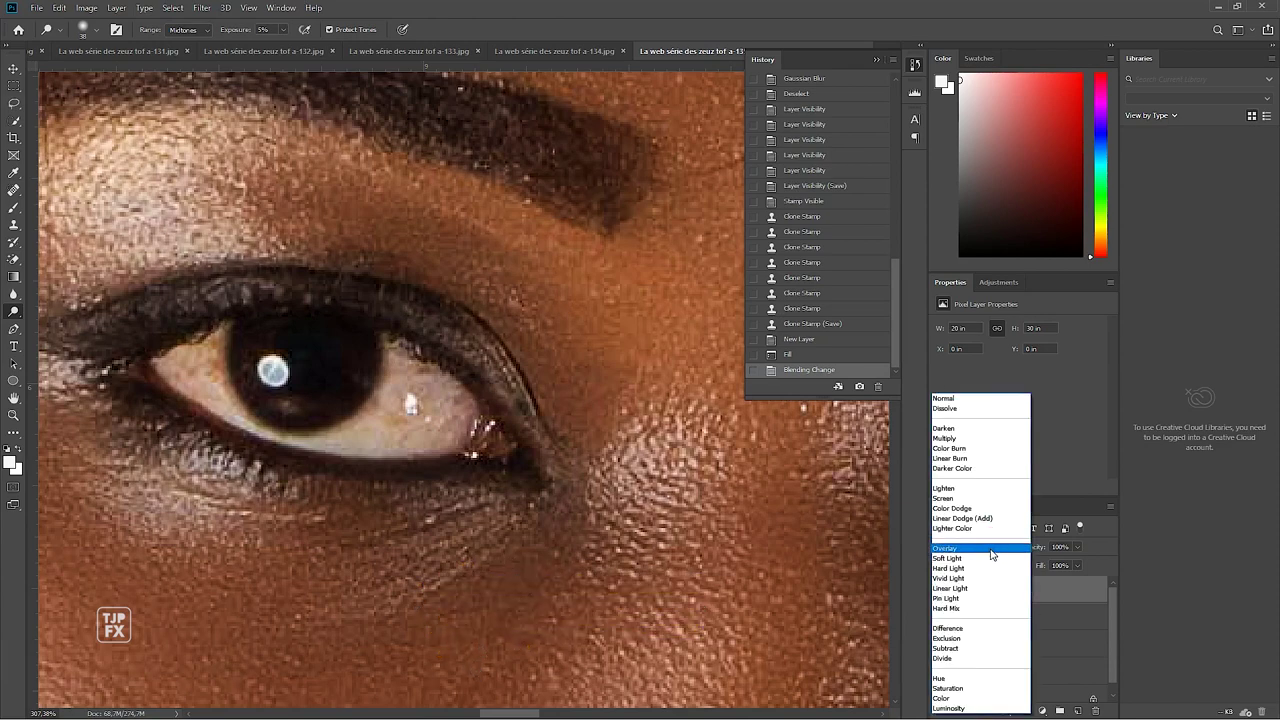
click(977, 590)
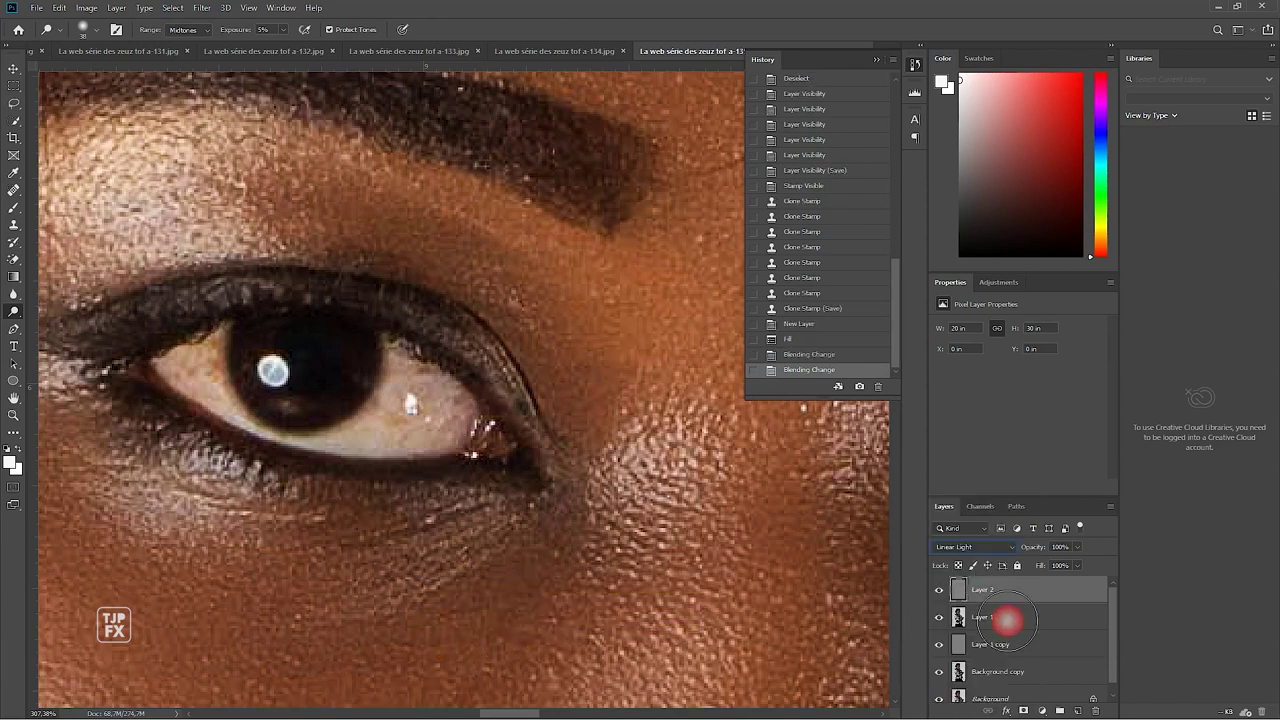
Dodge the first eye's white and iris catchlight with a roughly 47 px brush
drag(400, 371, 414, 400)
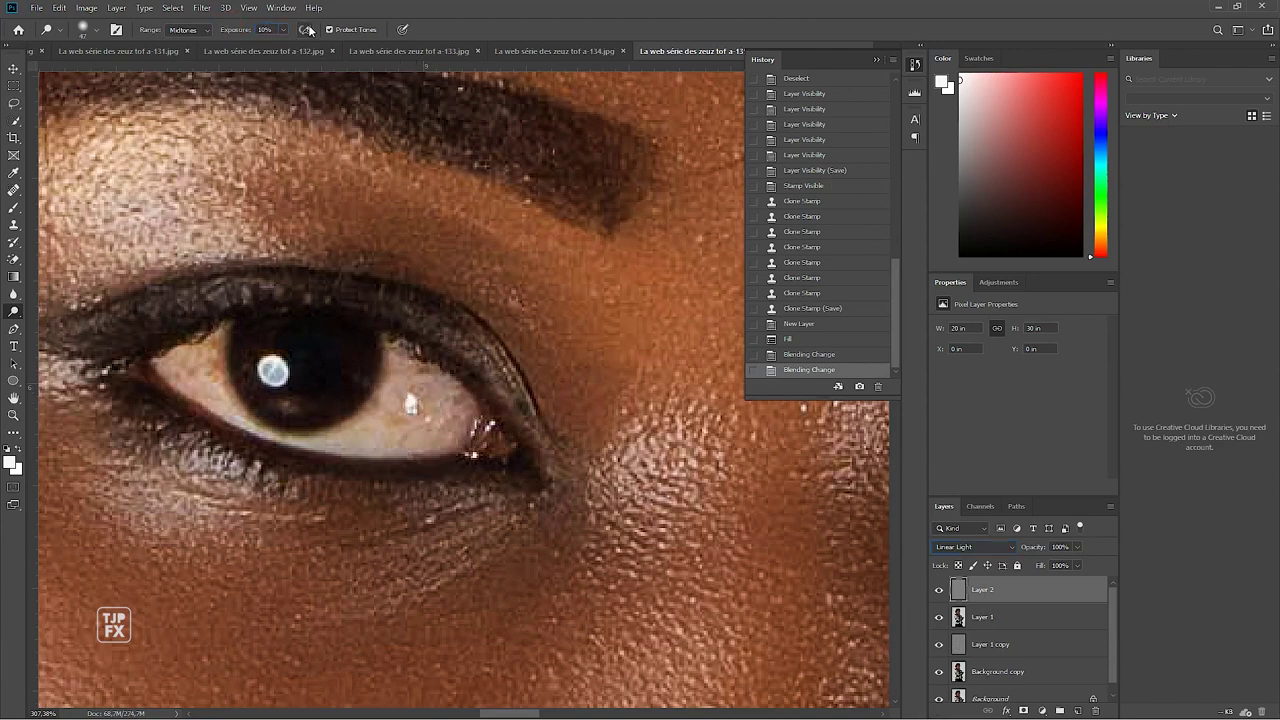
drag(393, 404, 450, 432)
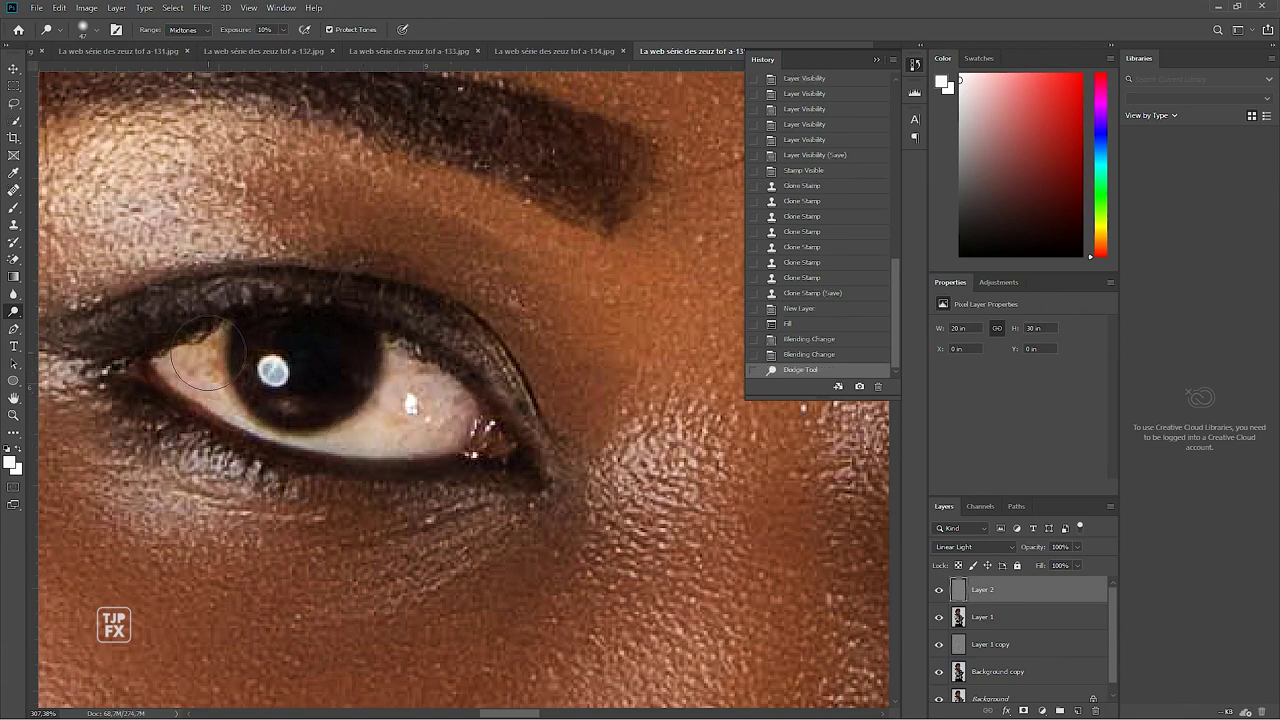
drag(190, 353, 235, 401)
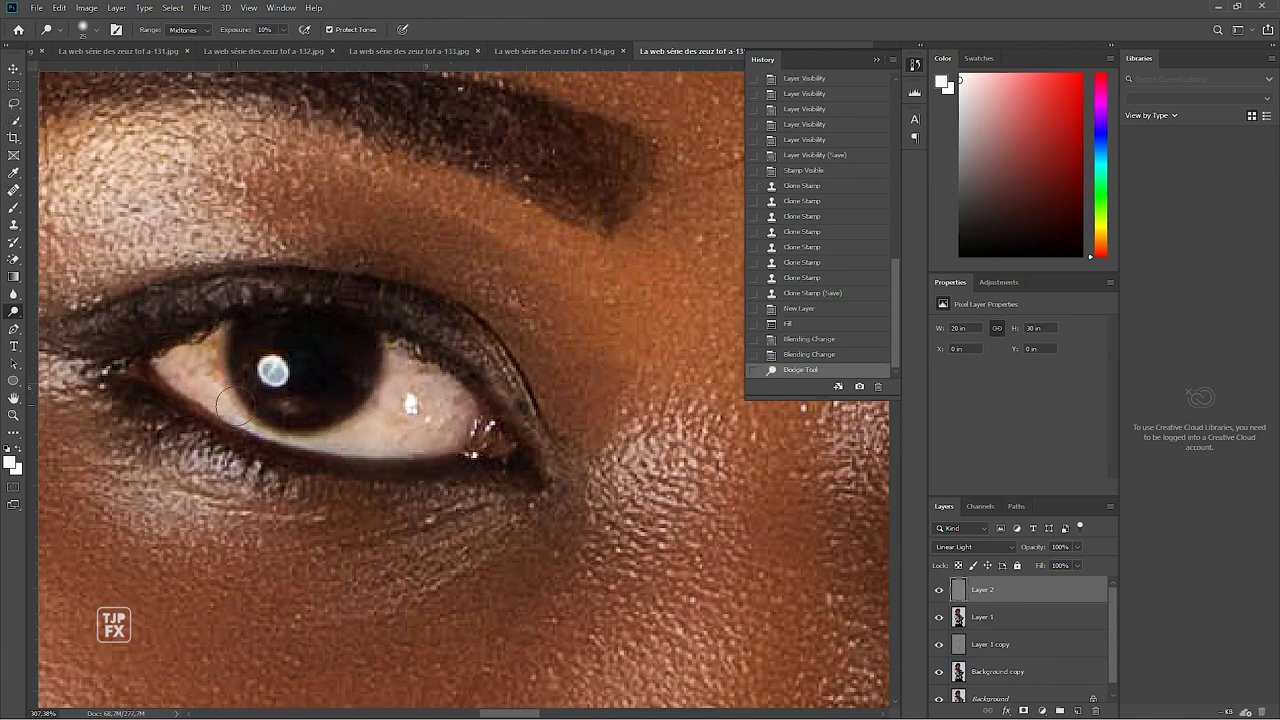
drag(218, 322, 276, 330)
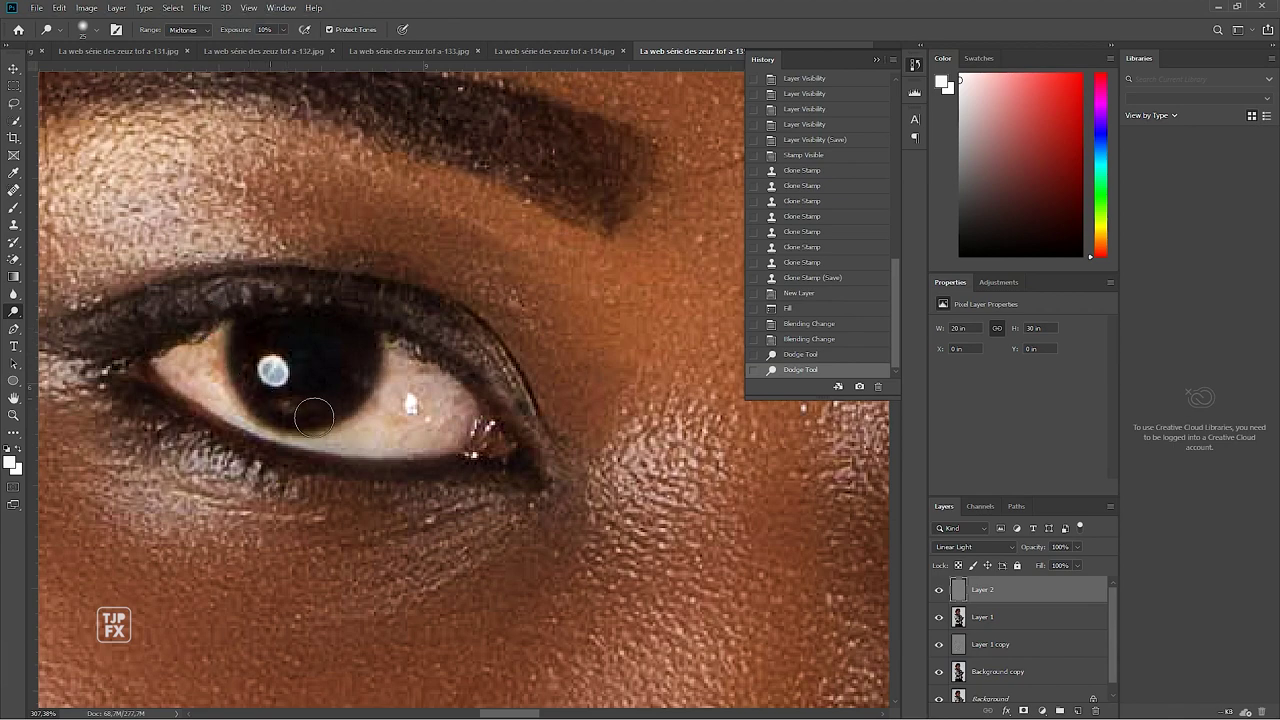
alt+click(274, 372)
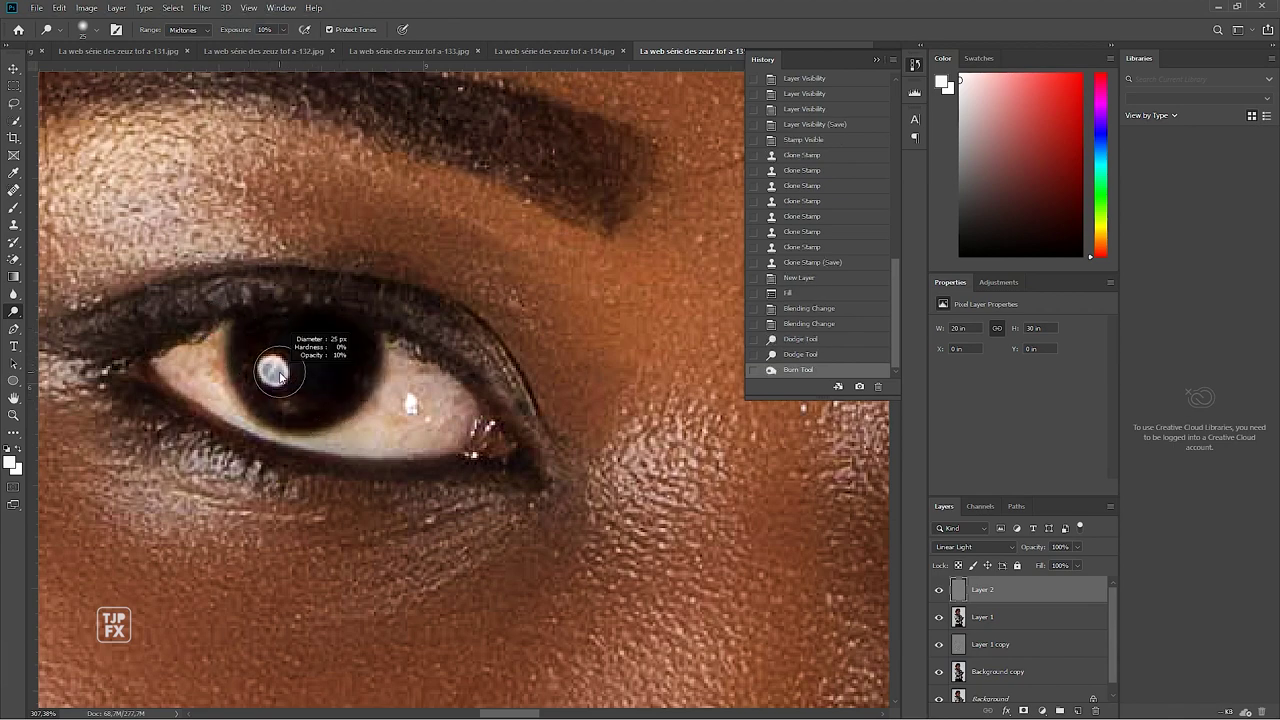
click(273, 371)
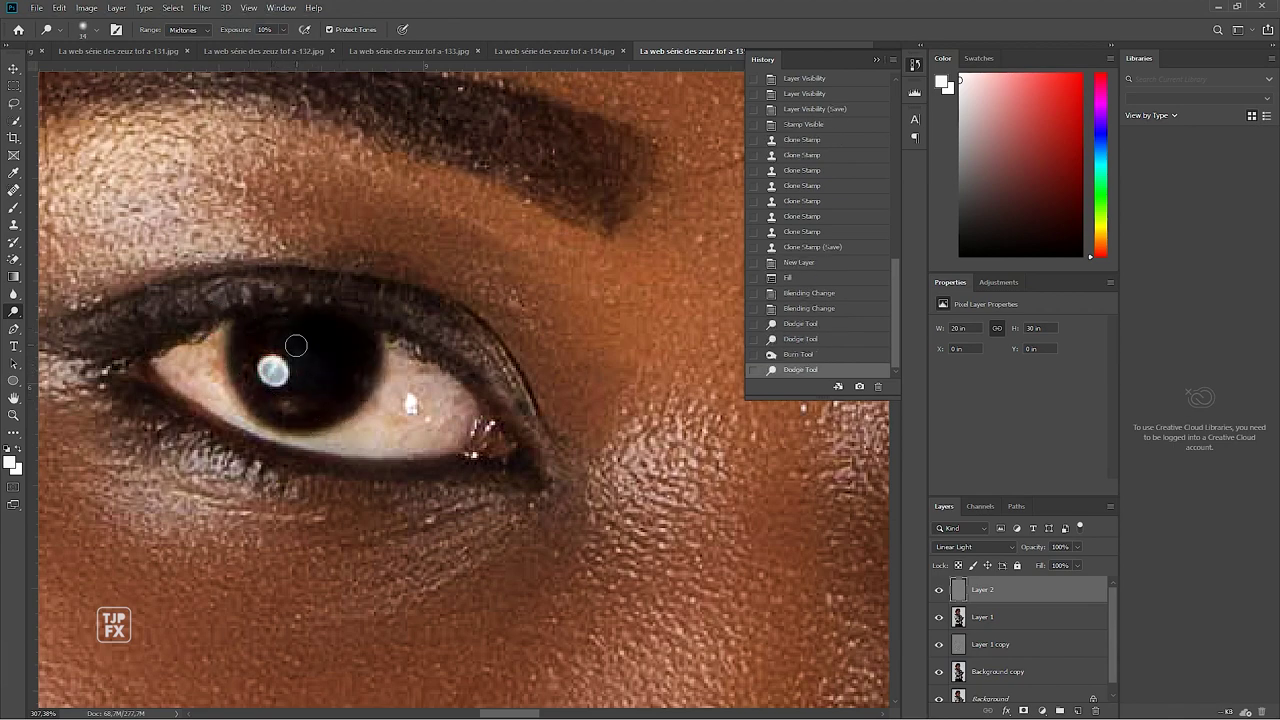
Zoom onto the other eye and brighten its white with a smaller brush
key(ctrl+0)
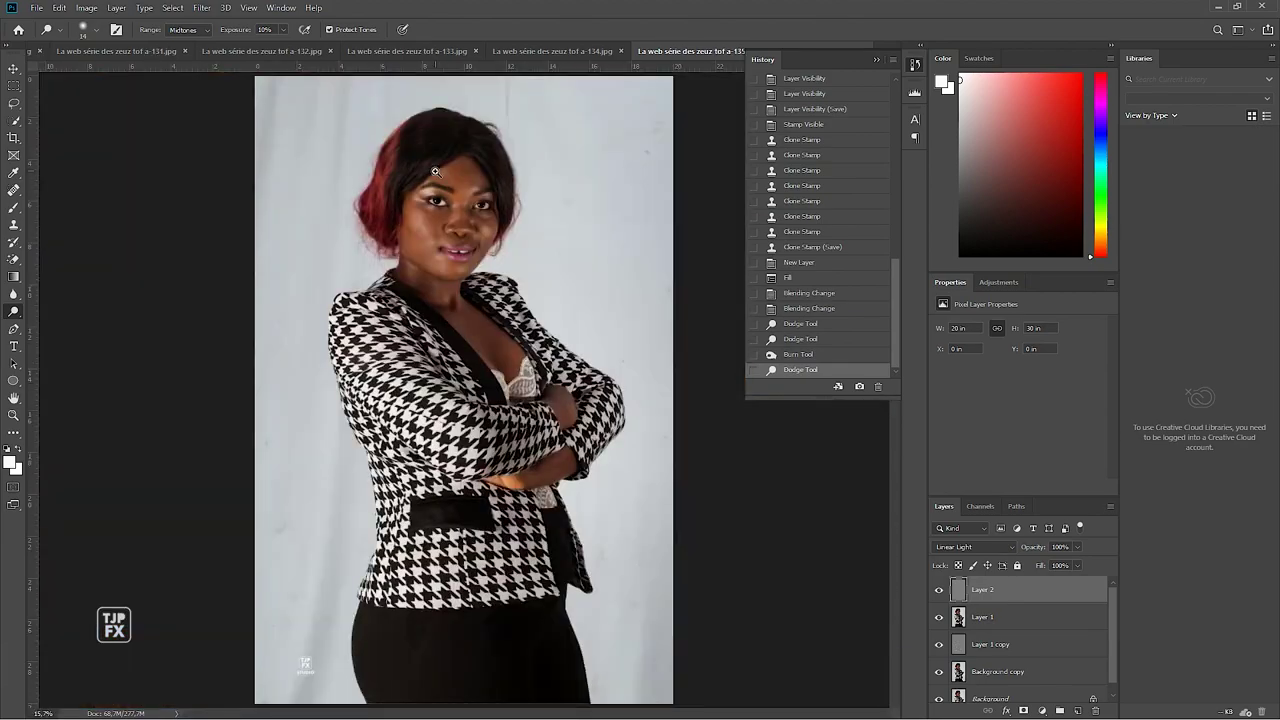
scroll(435, 172, up, 5)
scroll(435, 190, up, 3)
scroll(400, 250, up, 2)
scroll(334, 311, up, 2)
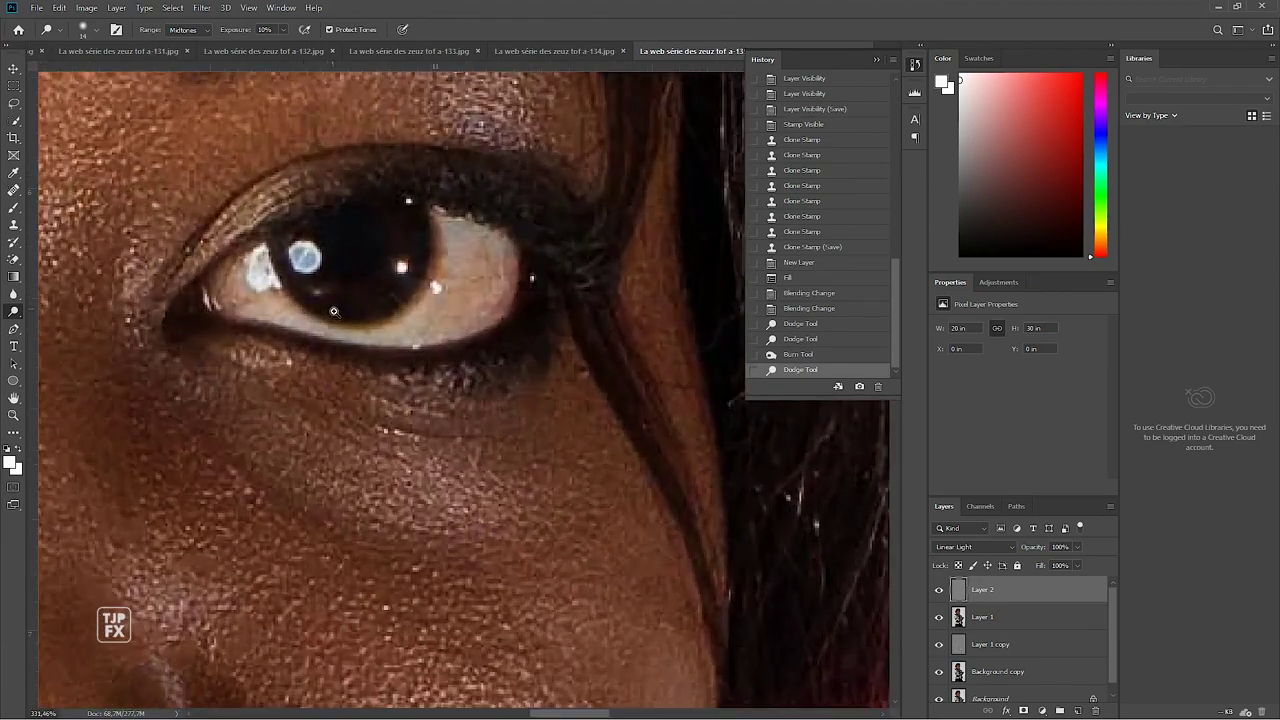
drag(334, 311, 346, 400)
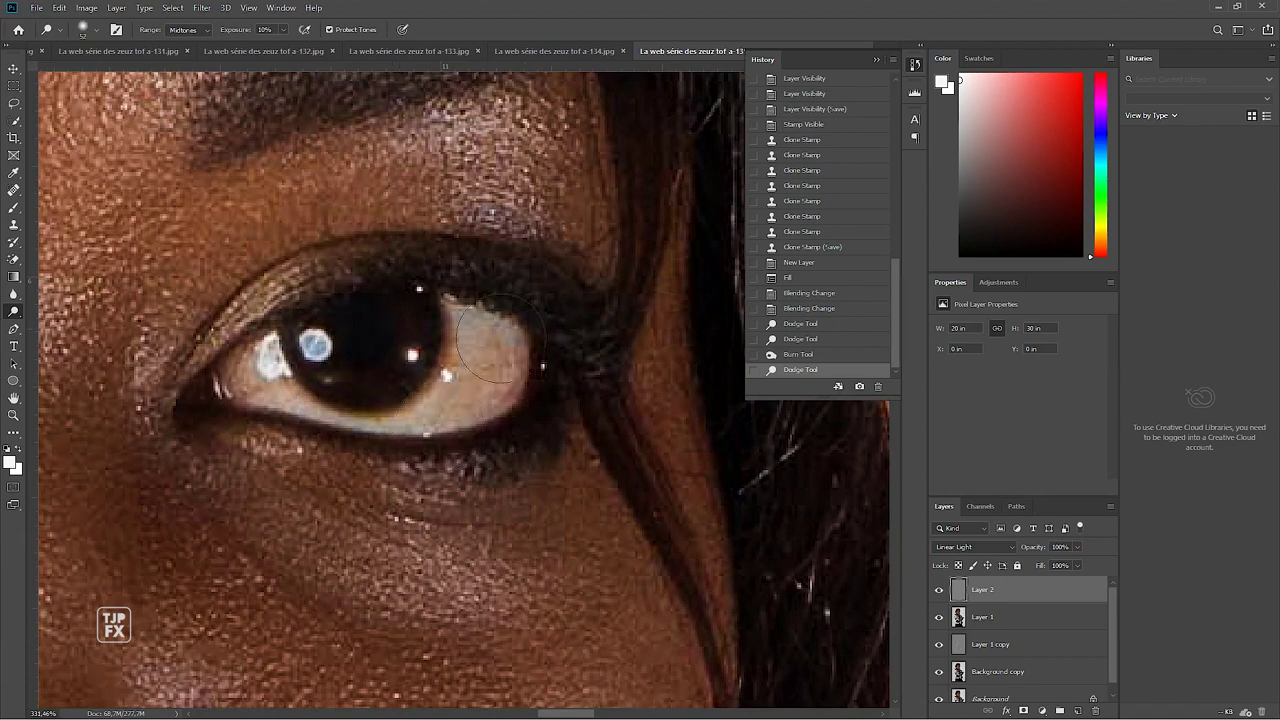
drag(476, 336, 486, 350)
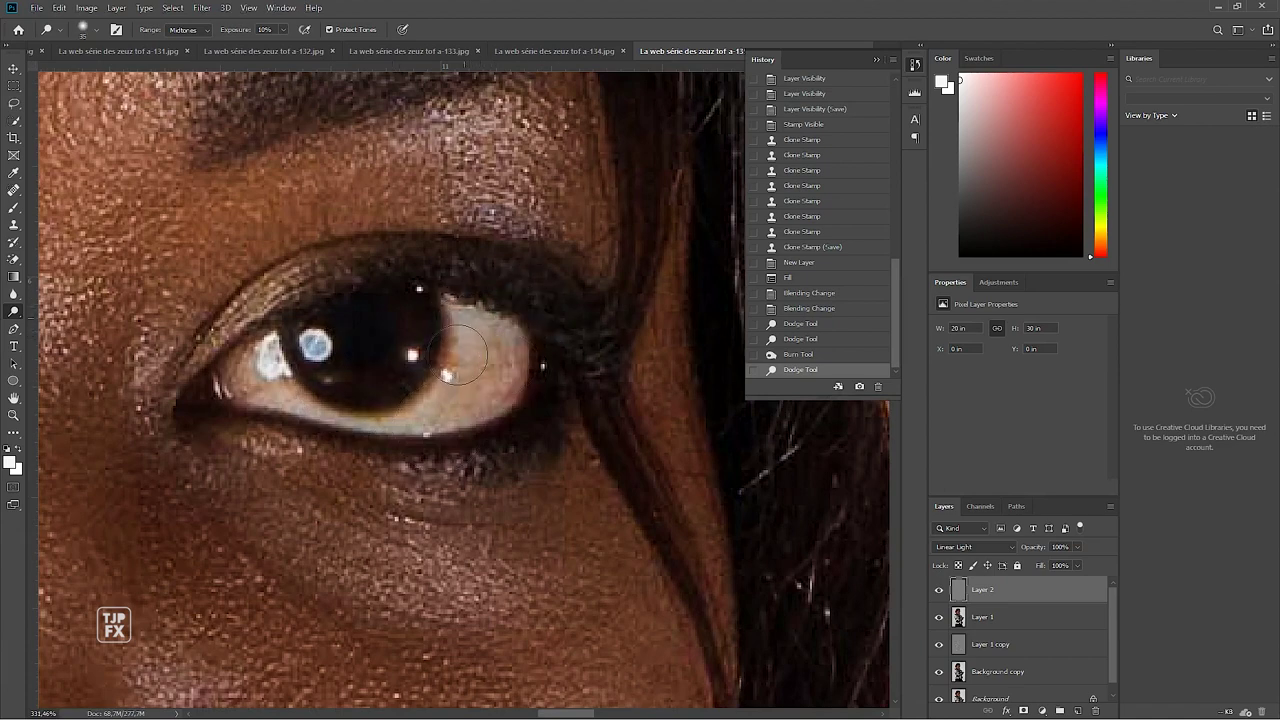
mouse_move(485, 331)
mouse_down()
mouse_move(464, 385)
mouse_move(508, 369)
mouse_up()
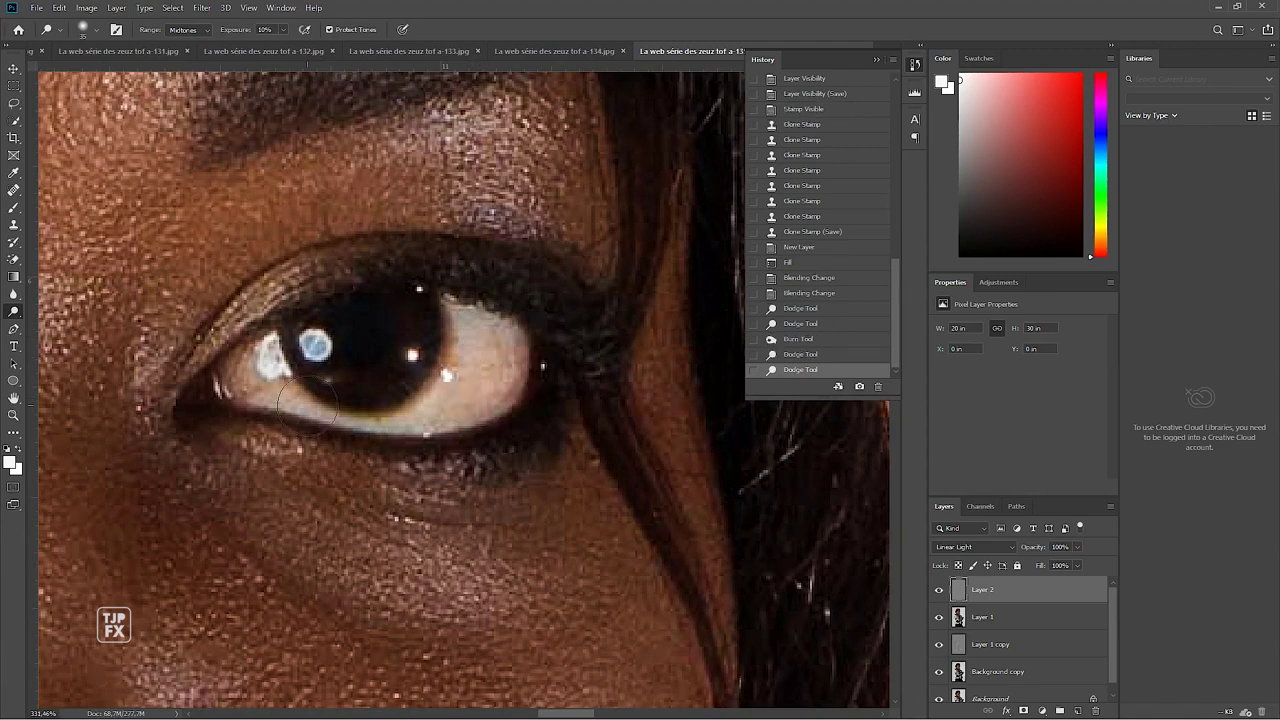
With an 11 px brush, lift inner-corner white and catchlight, then darken pupil and lids
drag(310, 405, 300, 405)
mouse_move(378, 418)
mouse_down()
mouse_move(364, 423)
mouse_move(384, 436)
mouse_up()
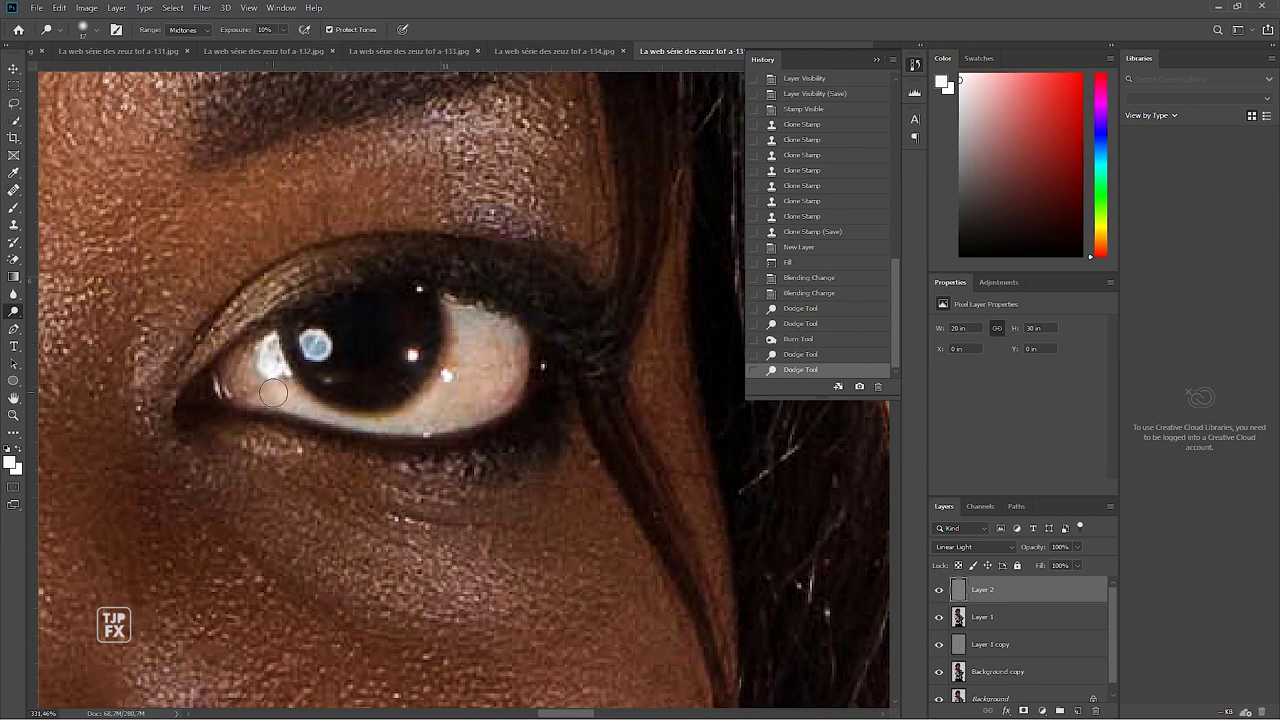
click(228, 369)
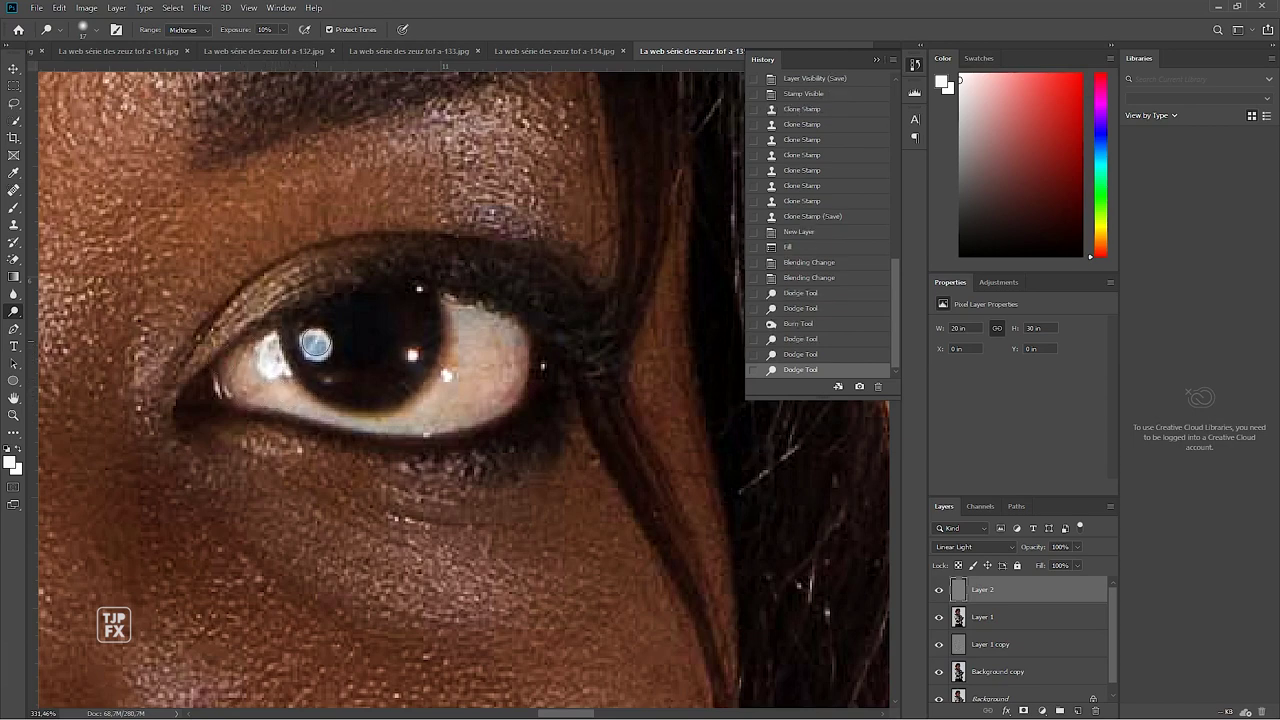
click(316, 345)
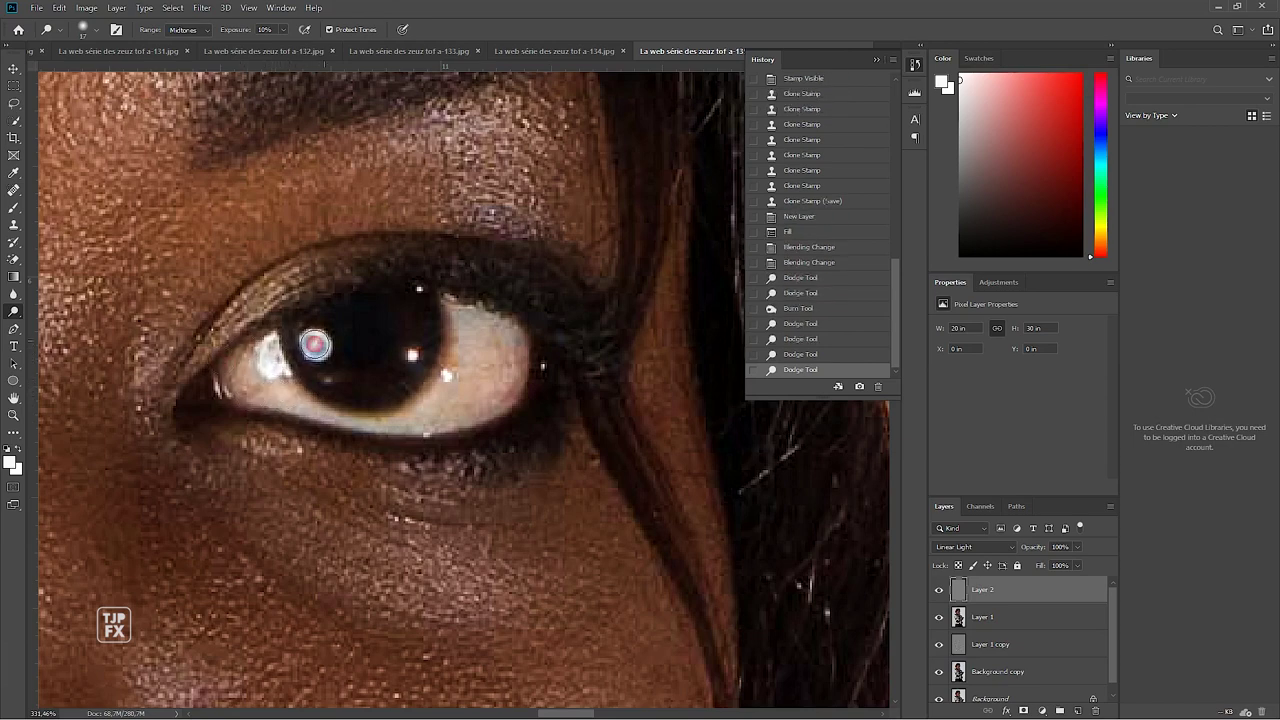
alt+click(350, 378)
alt+click(291, 311)
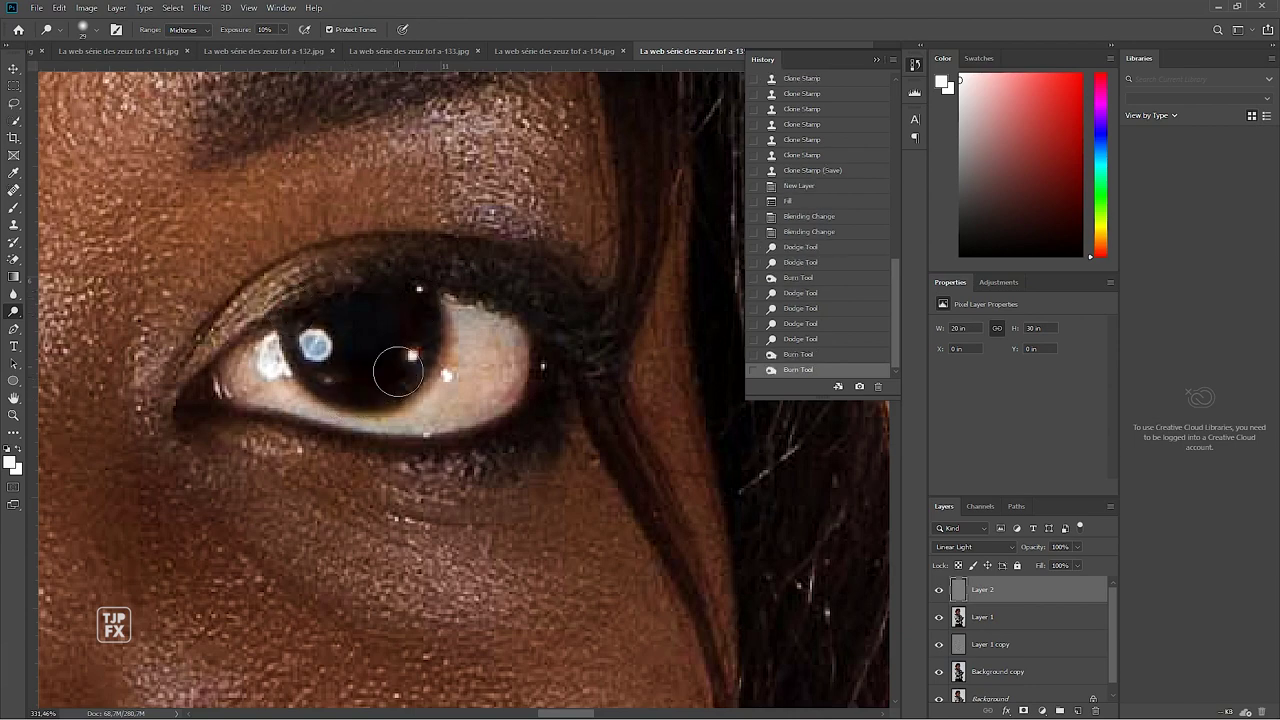
alt+click(543, 437)
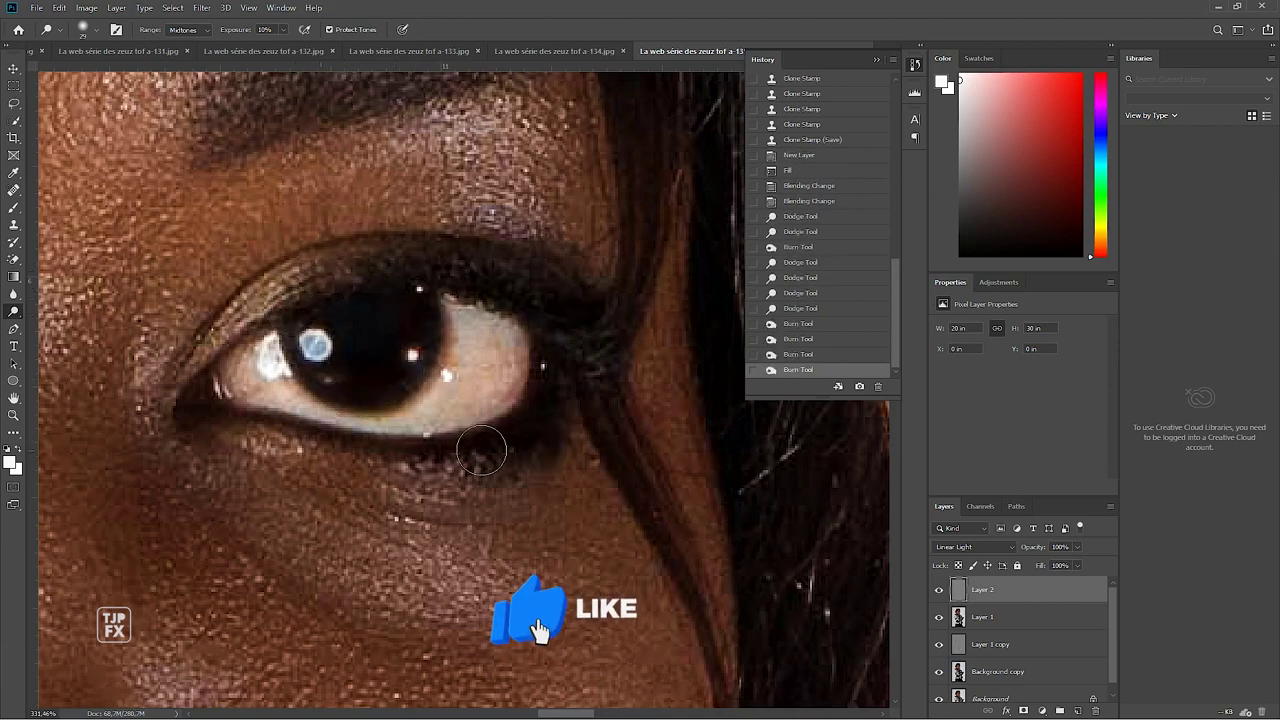
alt+click(296, 380)
Burn the upper eyelid toward the outer corner and the lower lash line
mouse_move(296, 380)
mouse_down()
mouse_move(276, 372)
mouse_move(301, 358)
mouse_up()
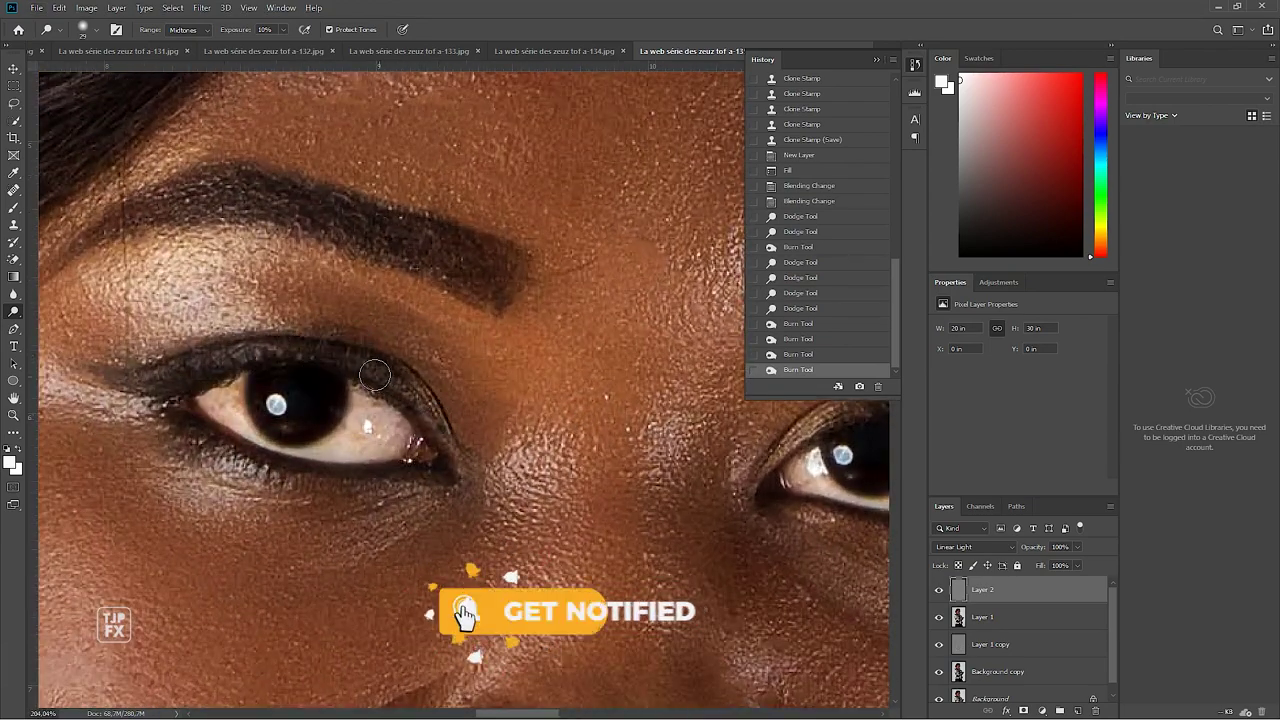
drag(261, 348, 140, 382)
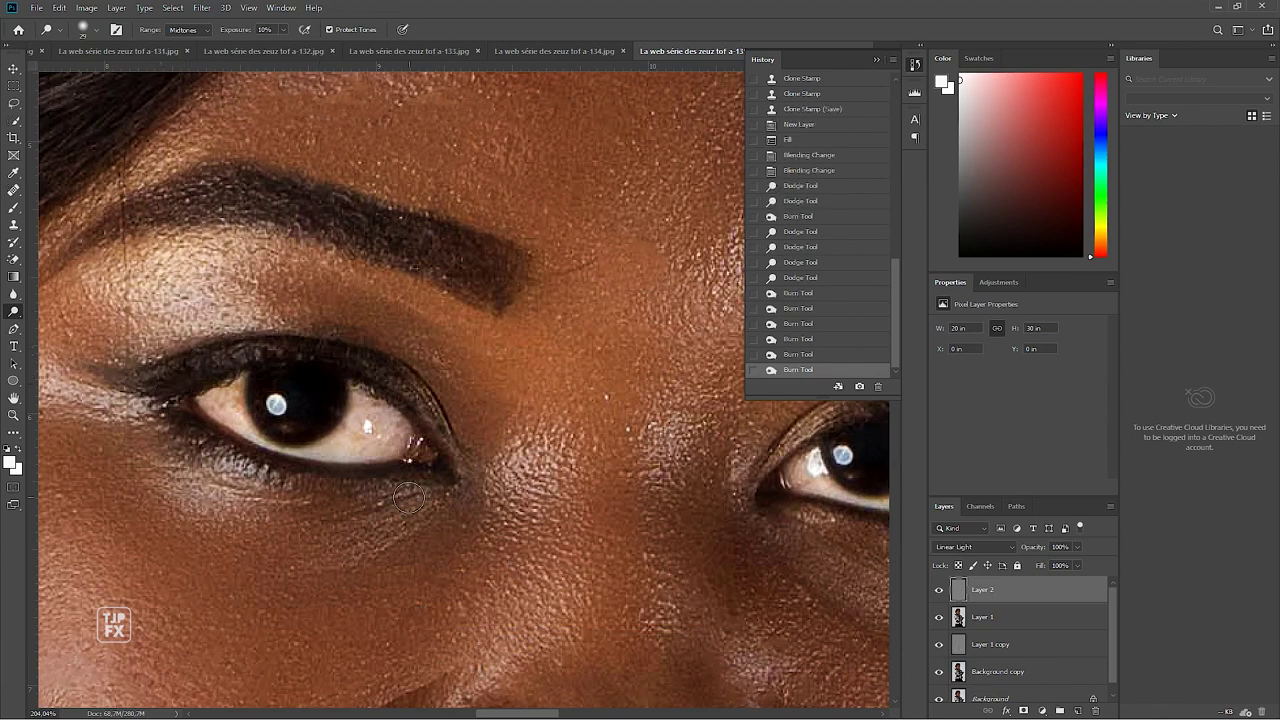
drag(361, 477, 185, 440)
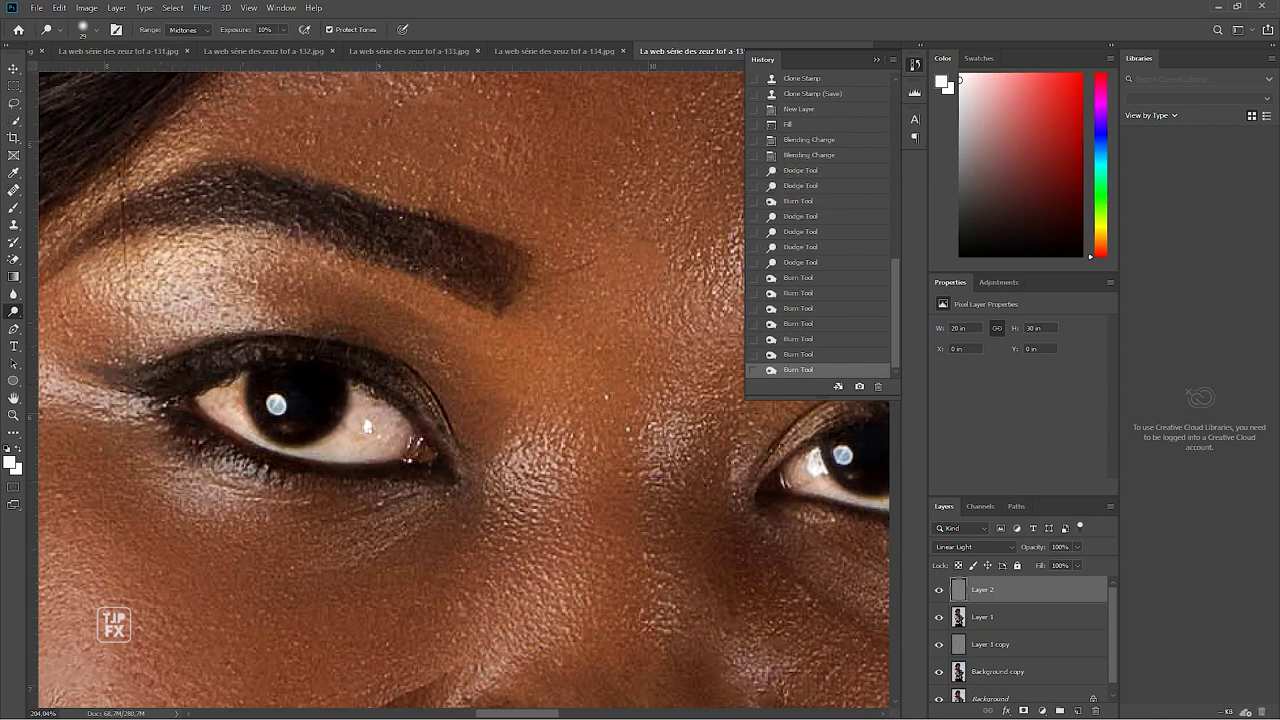
mouse_move(360, 346)
mouse_down()
mouse_move(374, 399)
mouse_move(456, 321)
mouse_up()
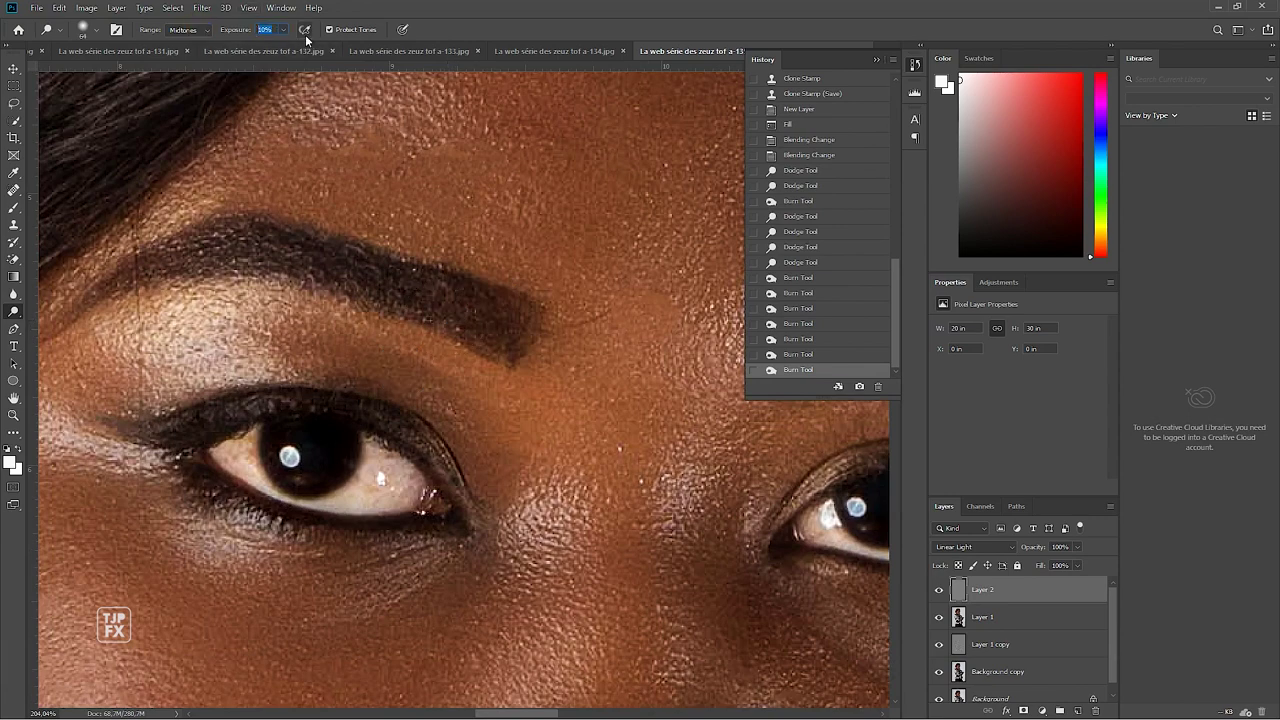
Burn the eyebrow tail at 6% exposure, then save the image and fit it to the window
drag(504, 266, 564, 290)
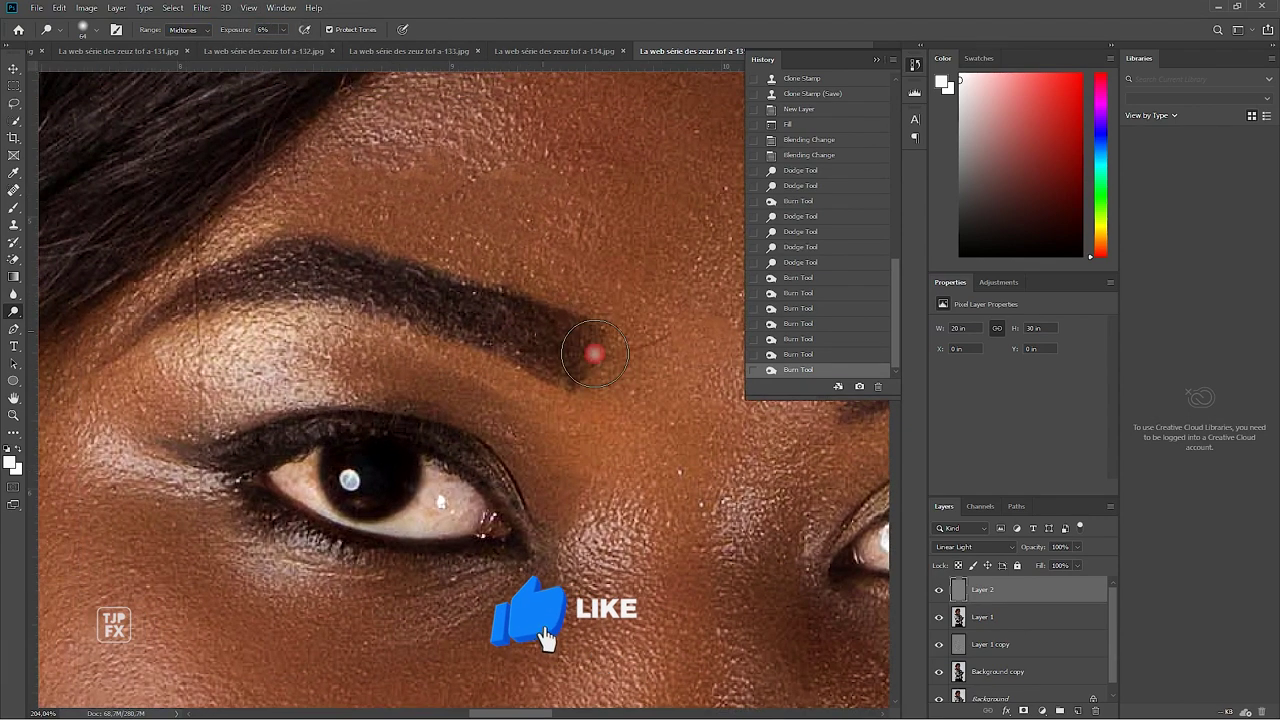
click(573, 374)
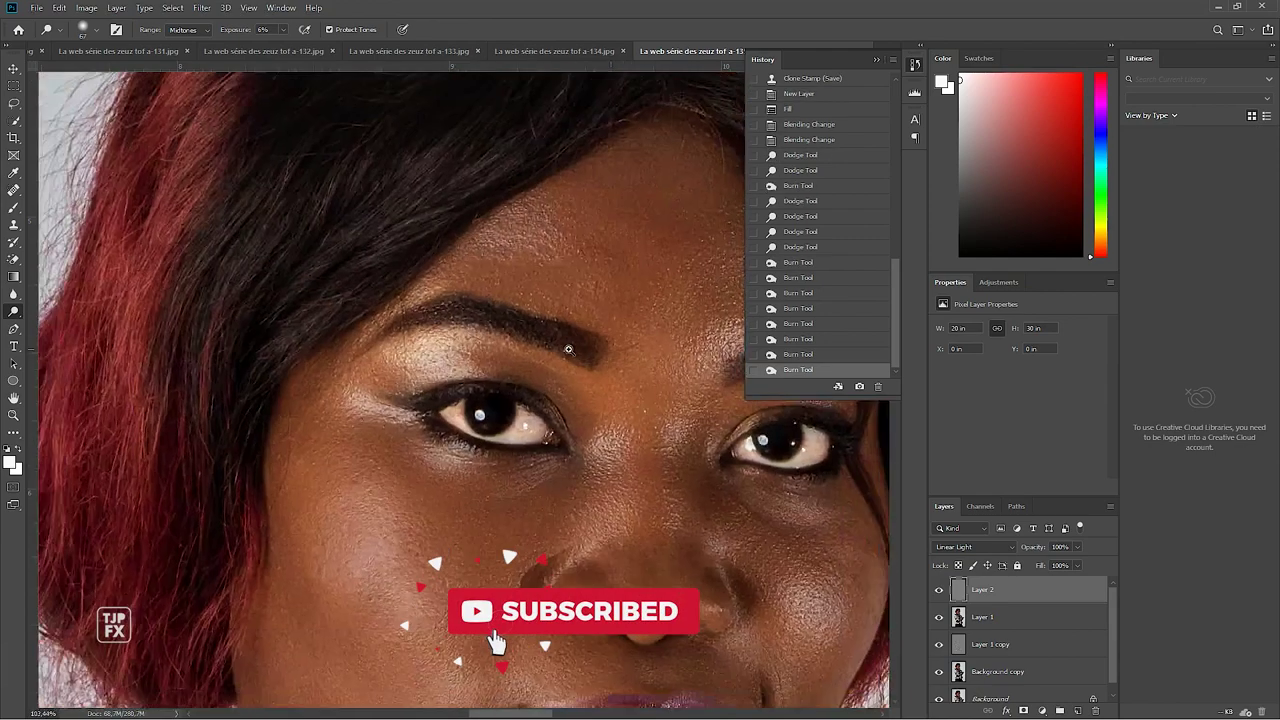
scroll(594, 360, down, 5)
scroll(285, 318, up, 5)
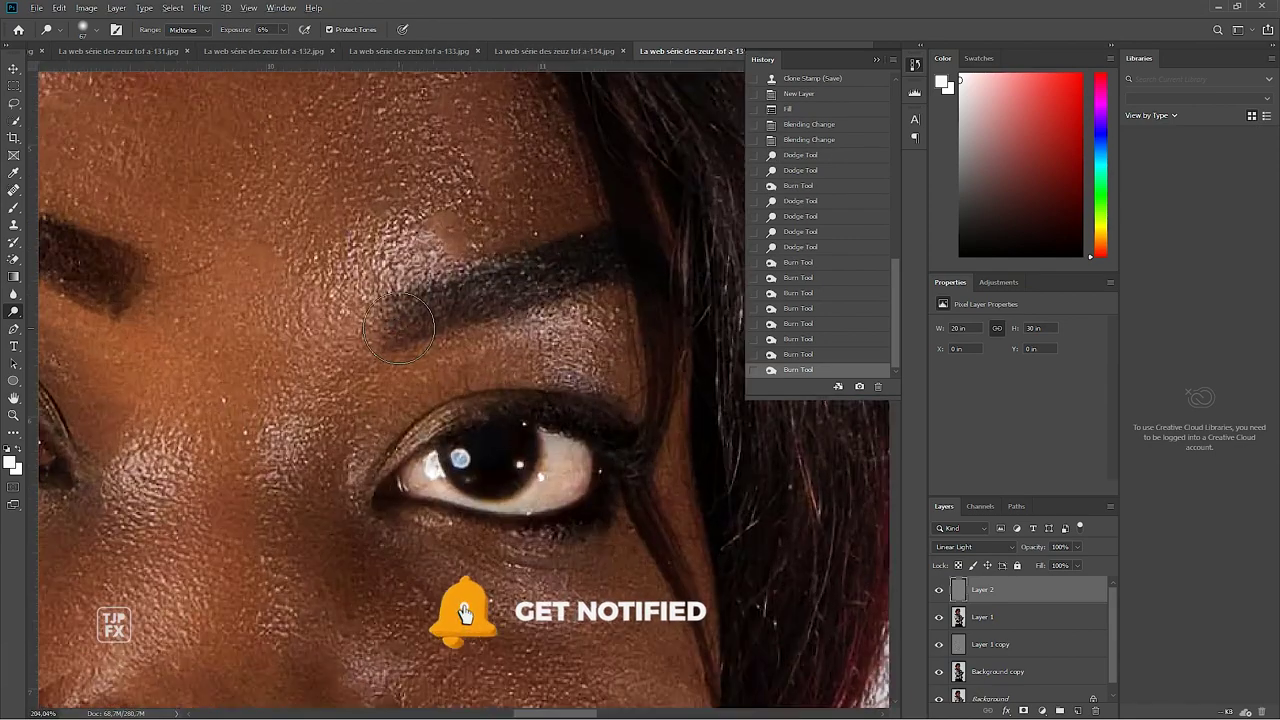
click(591, 270)
scroll(591, 270, down, 5)
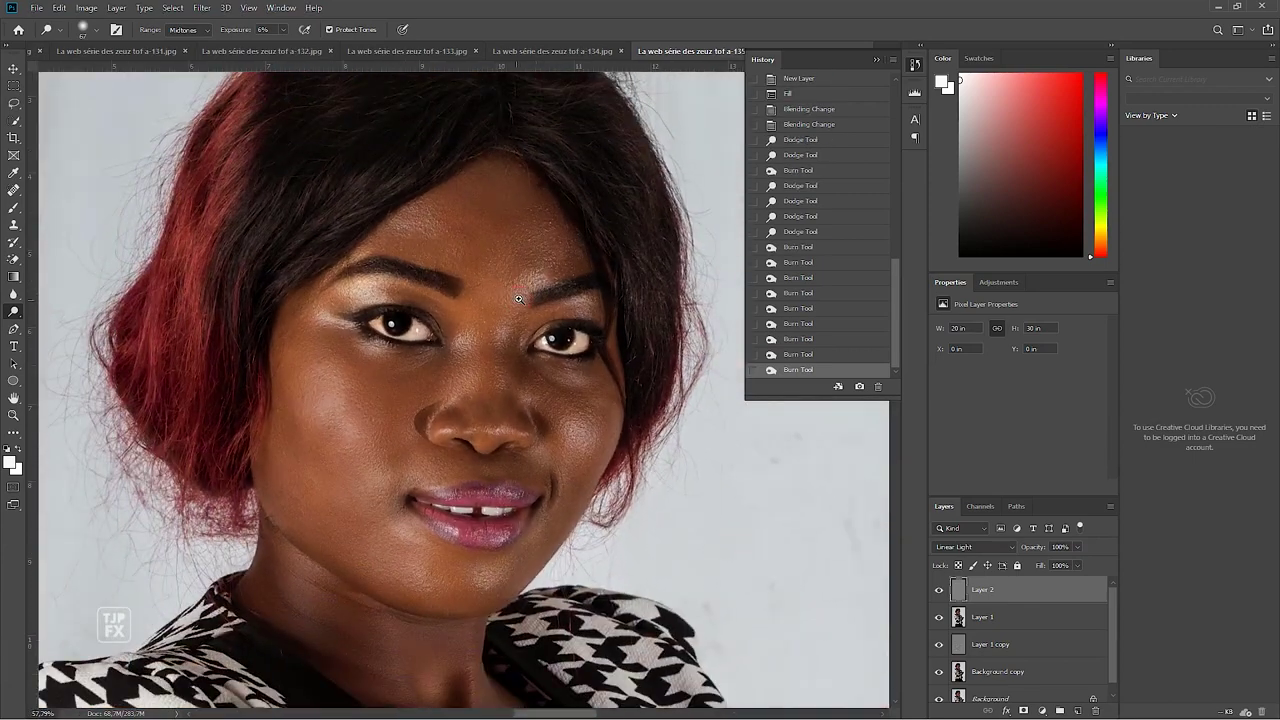
mouse_move(410, 300)
mouse_down()
mouse_move(494, 386)
mouse_move(457, 393)
mouse_up()
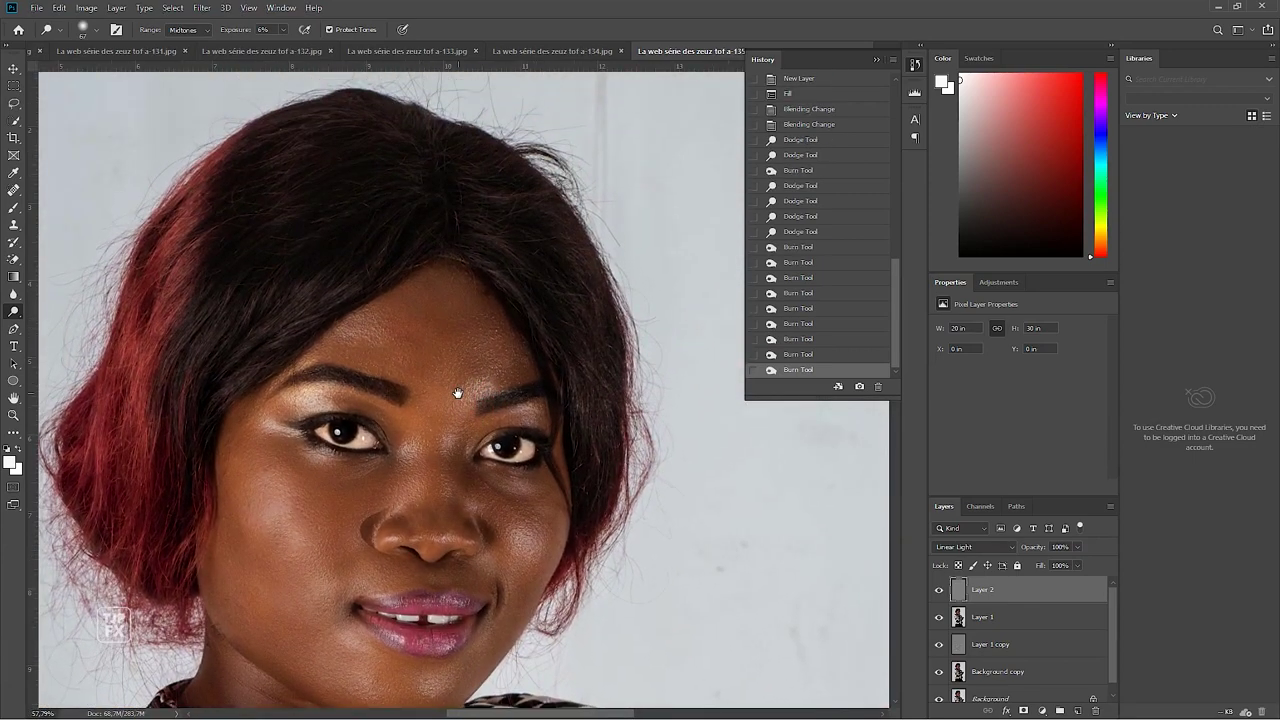
key(ctrl+s)
key(ctrl+0)
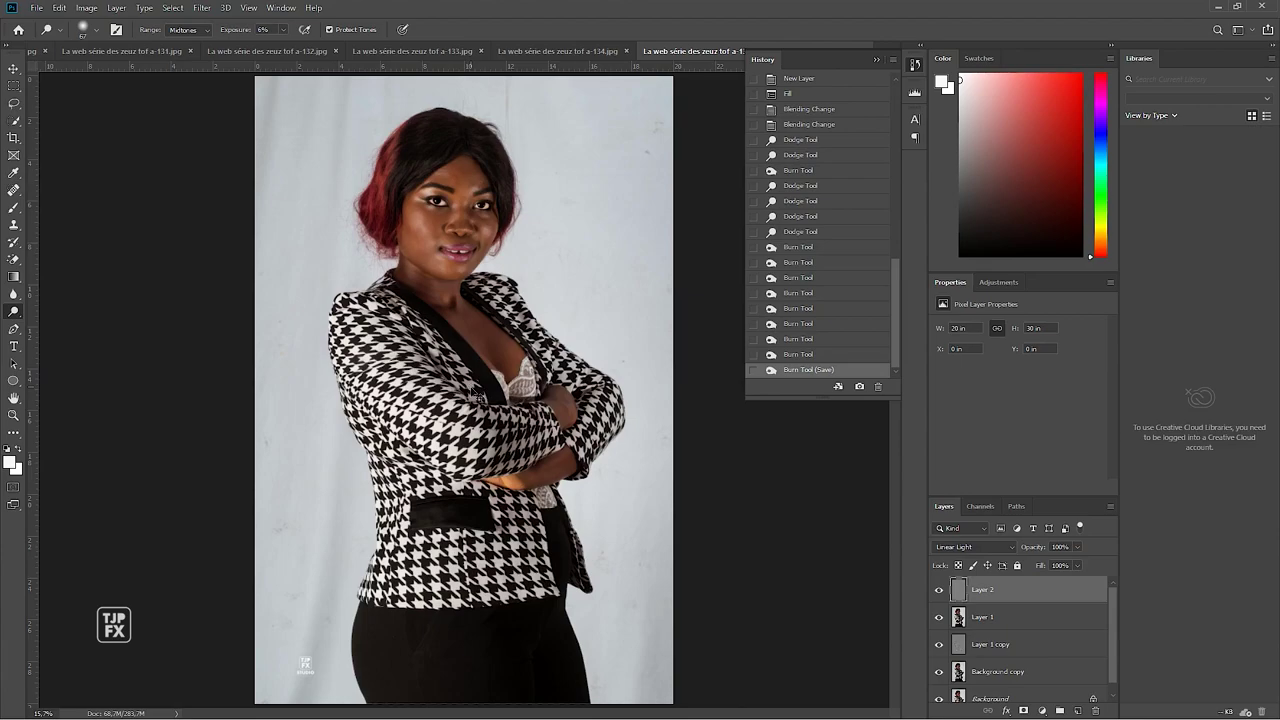
scroll(478, 396, up, 1)
scroll(476, 392, up, 1)
scroll(474, 389, up, 2)
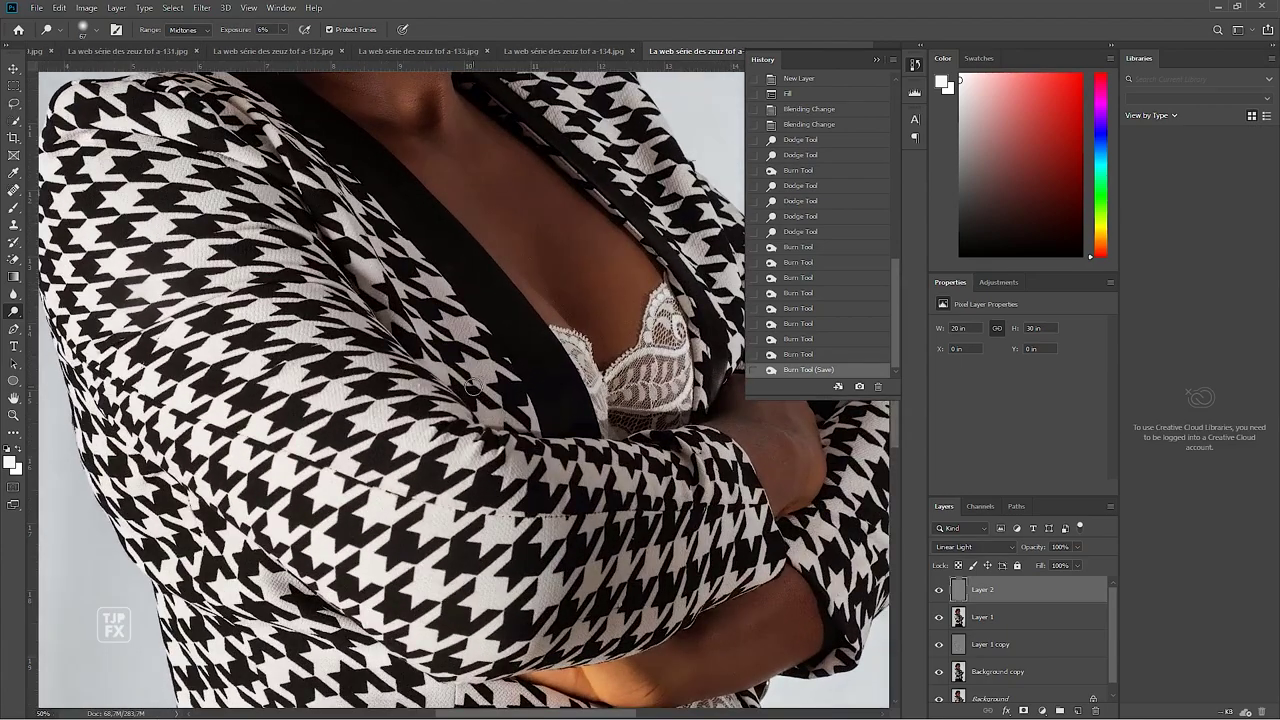
drag(529, 343, 543, 505)
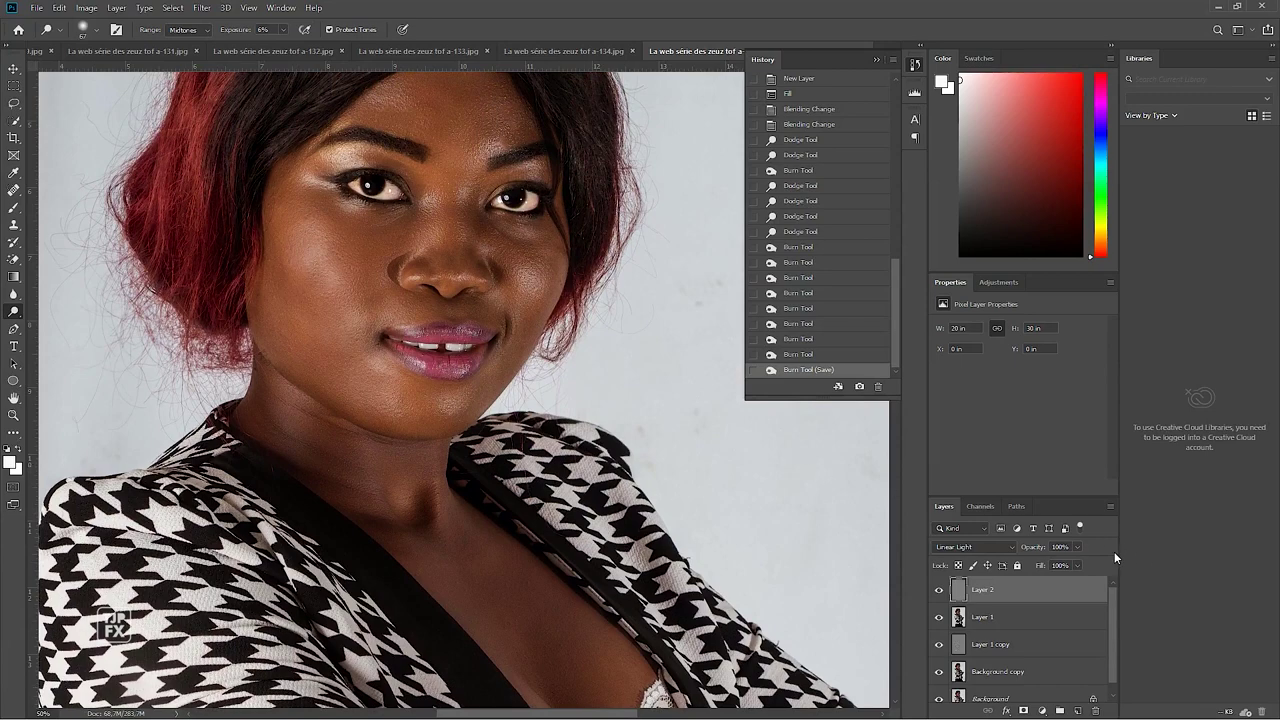
Stamp all visible layers onto a new layer, then undo the stamp
key(ctrl+shift+alt+e)
key(ctrl+plus)
key(ctrl+plus)
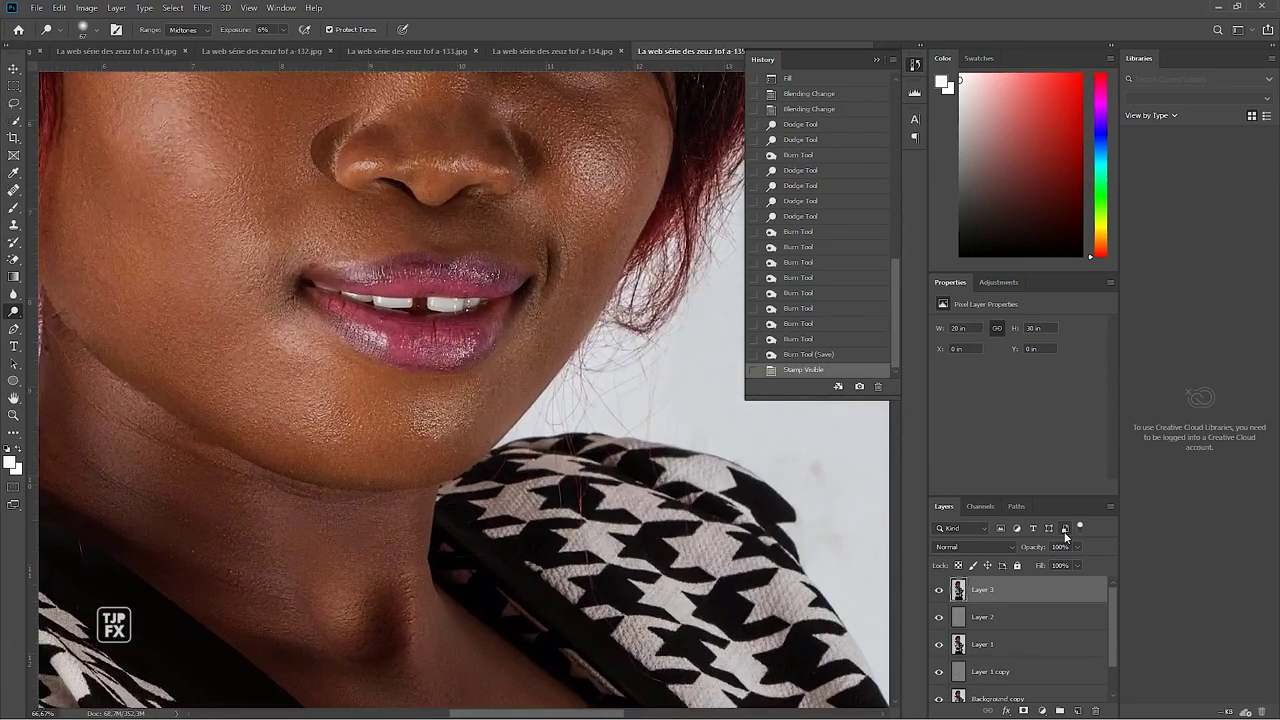
scroll(601, 312, down, 2)
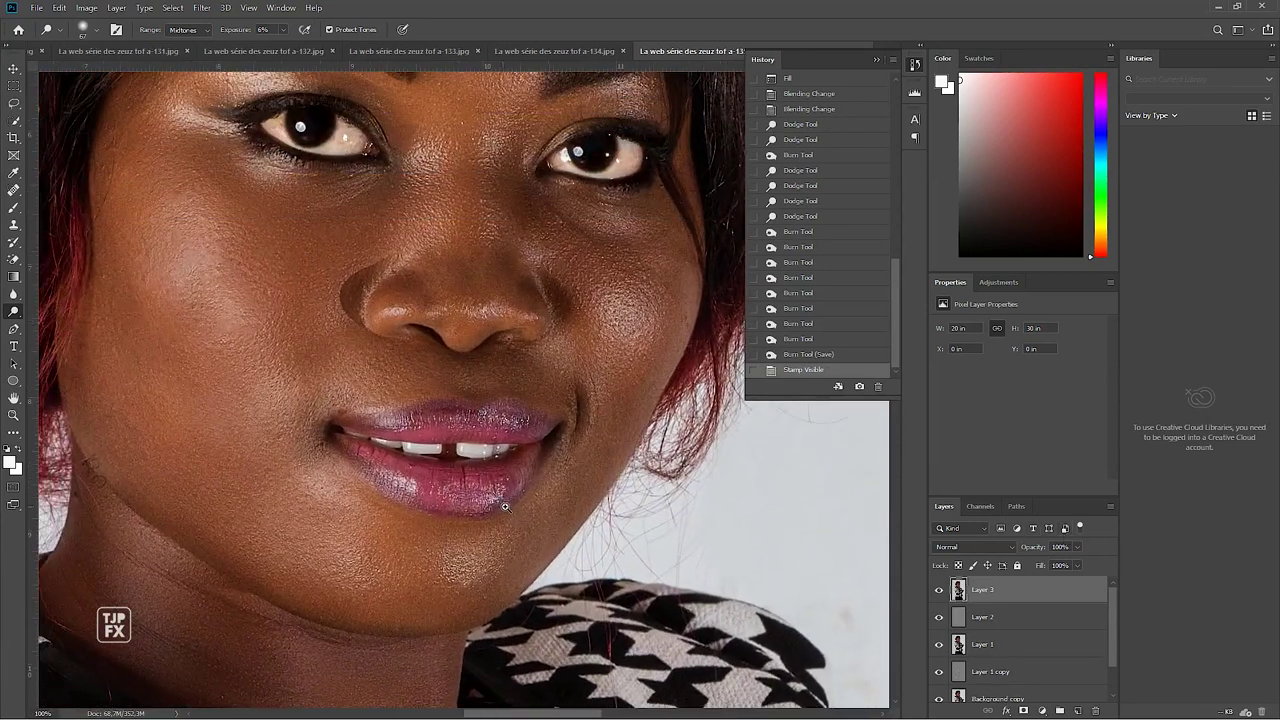
scroll(505, 507, up, 3)
scroll(545, 496, up, 1)
key(ctrl+z)
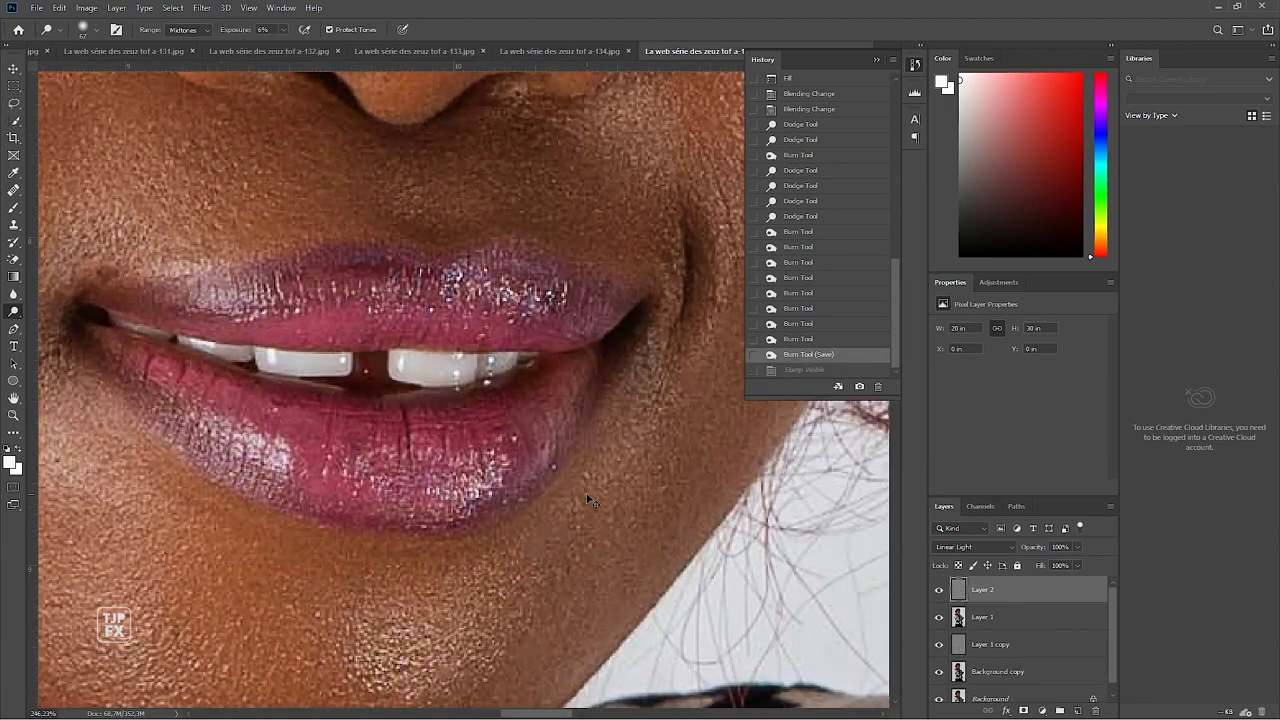
Zoom onto the lips and shrink the brush to about 22 px
scroll(440, 377, up, 2)
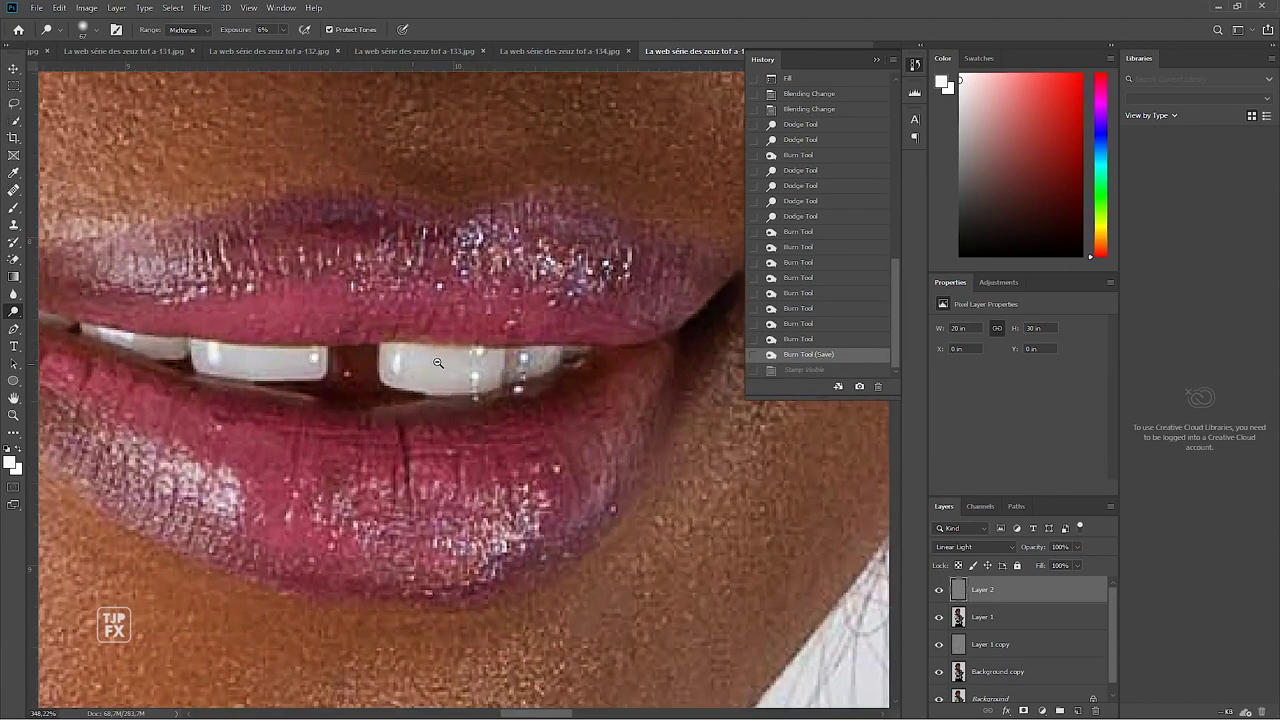
alt+right_click(493, 419)
alt+right_click(567, 377)
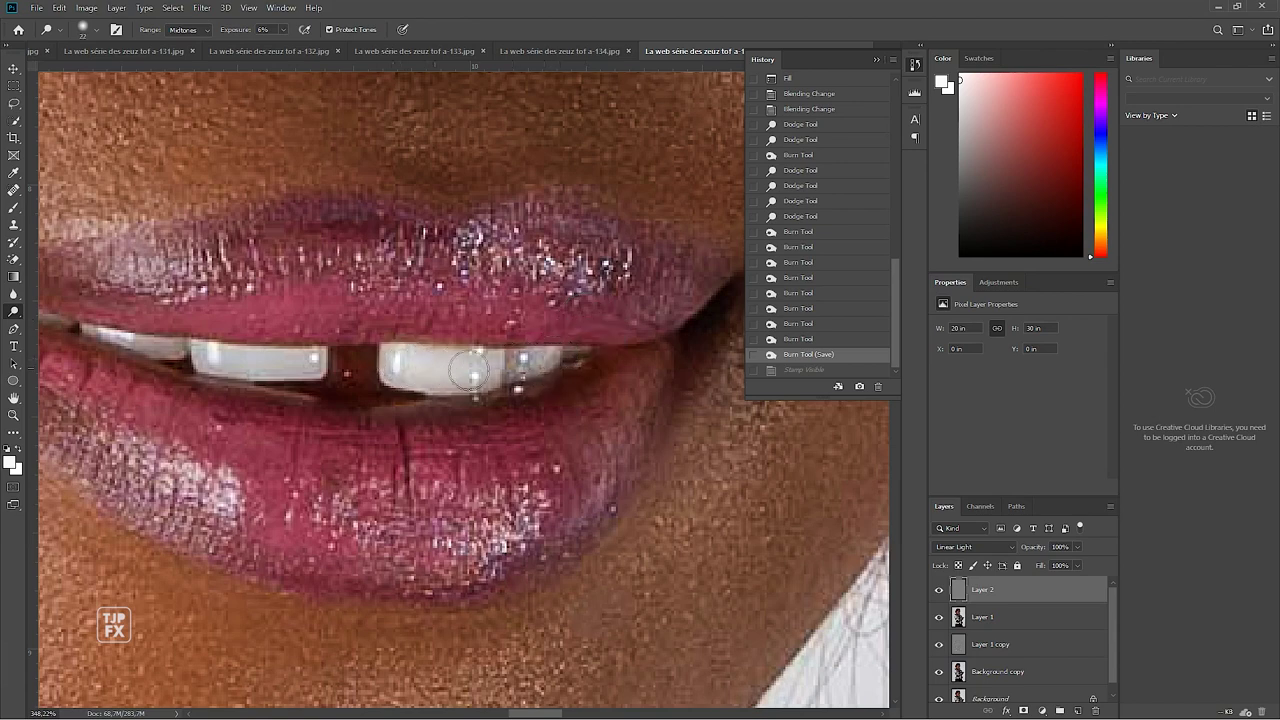
Dodge across the front teeth at Midtones 6%, then fit the portrait to the window
click(549, 357)
drag(400, 362, 466, 366)
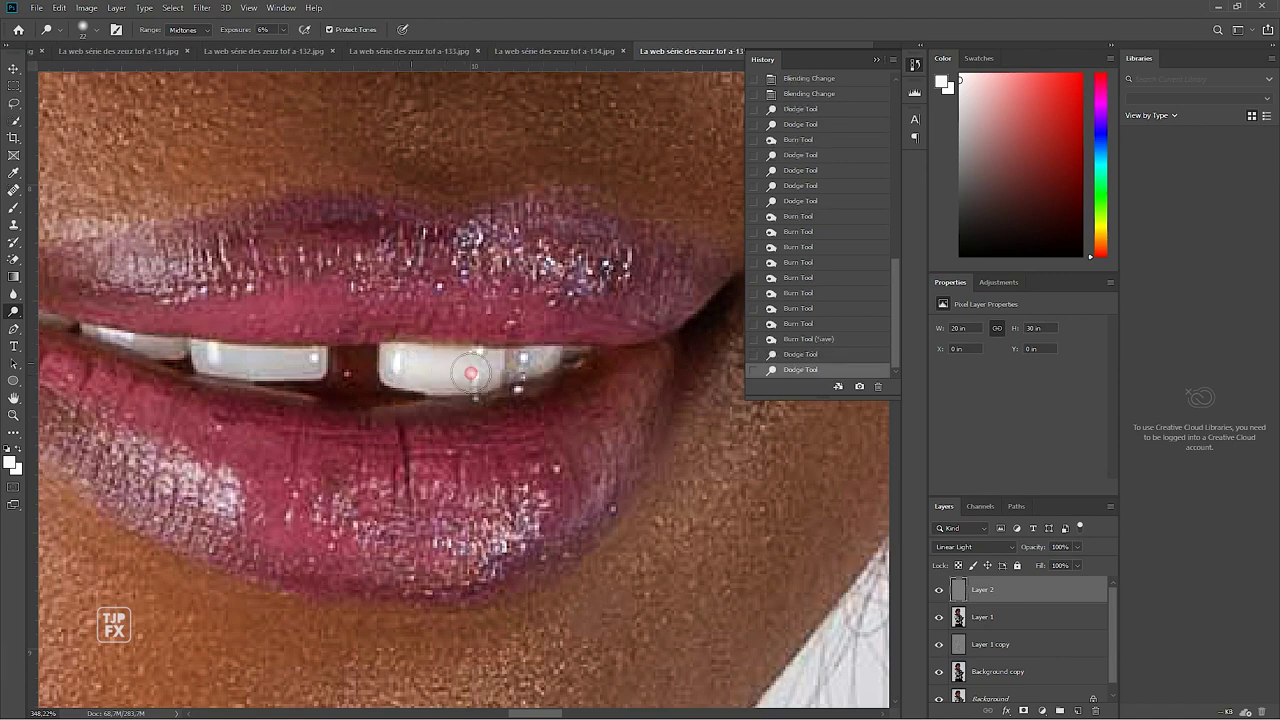
drag(305, 357, 145, 345)
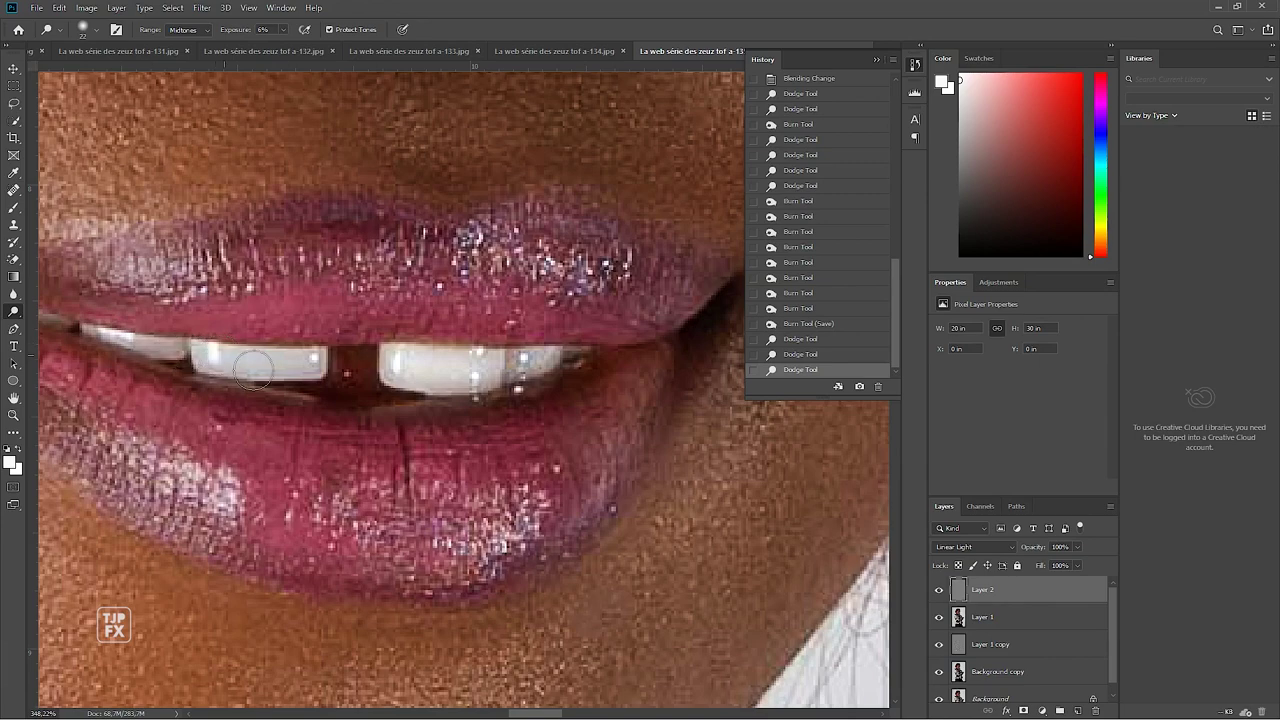
drag(313, 360, 110, 330)
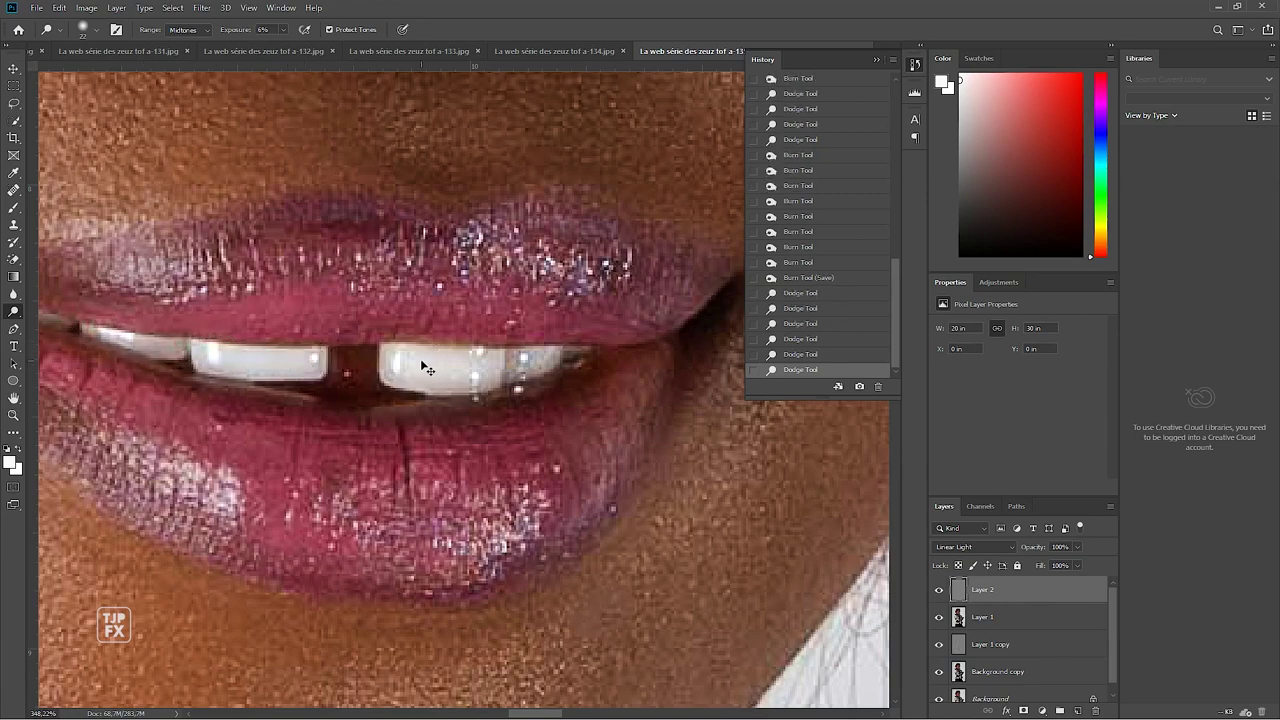
key(ctrl+0)
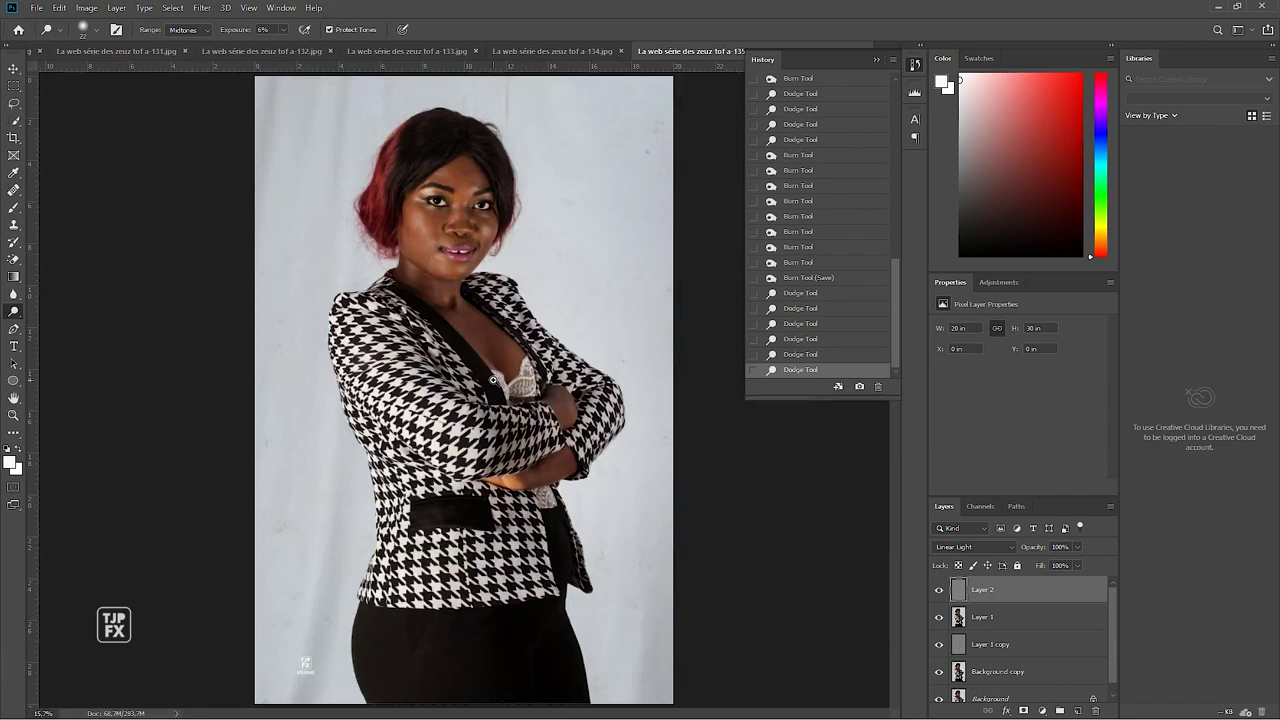
Zoom into the chest, dodge over the white lace, then zoom back out
drag(496, 381, 560, 381)
mouse_move(573, 433)
mouse_down()
mouse_move(288, 318)
mouse_move(345, 318)
mouse_up()
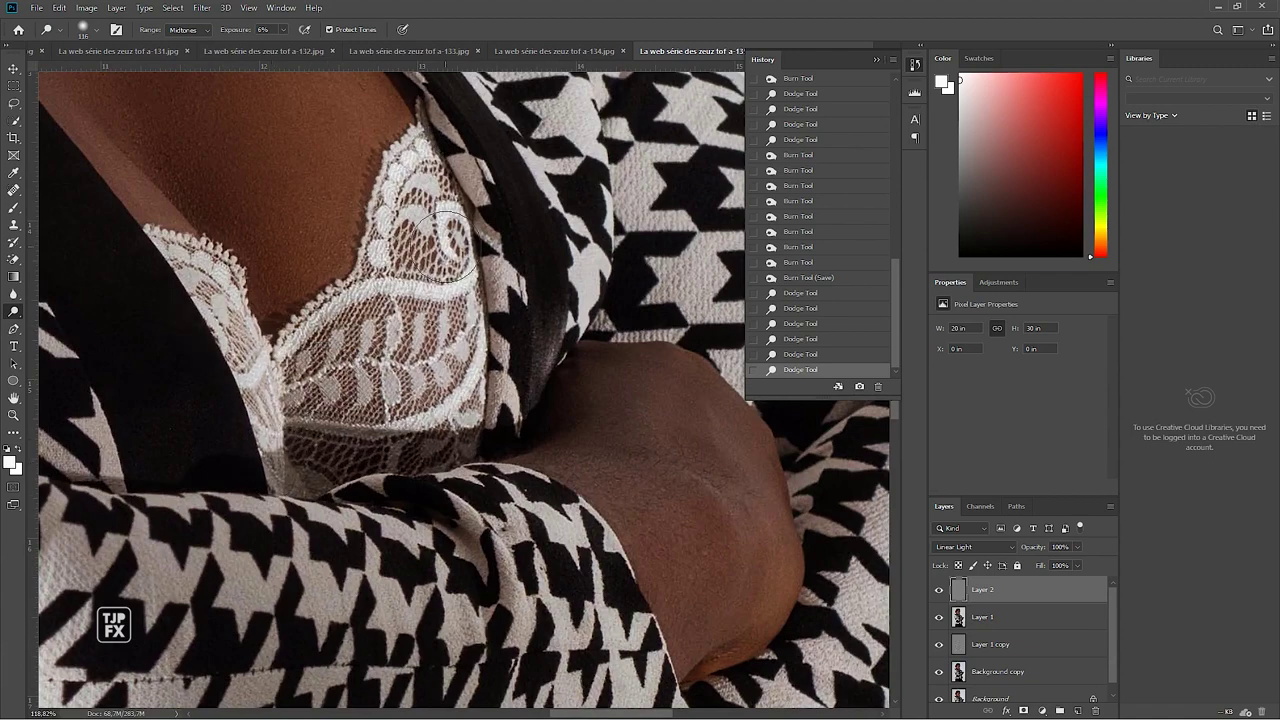
drag(450, 250, 457, 371)
mouse_move(780, 635)
mouse_down()
mouse_move(534, 505)
mouse_move(530, 255)
mouse_up()
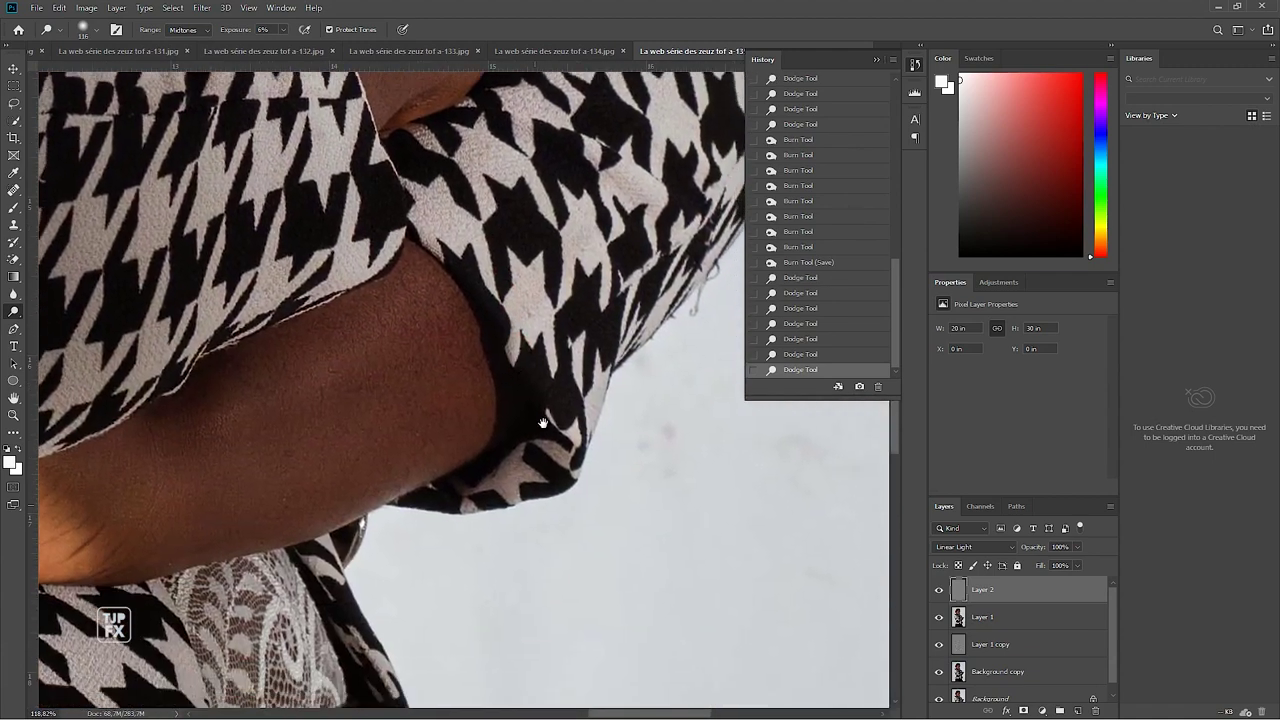
drag(178, 388, 307, 442)
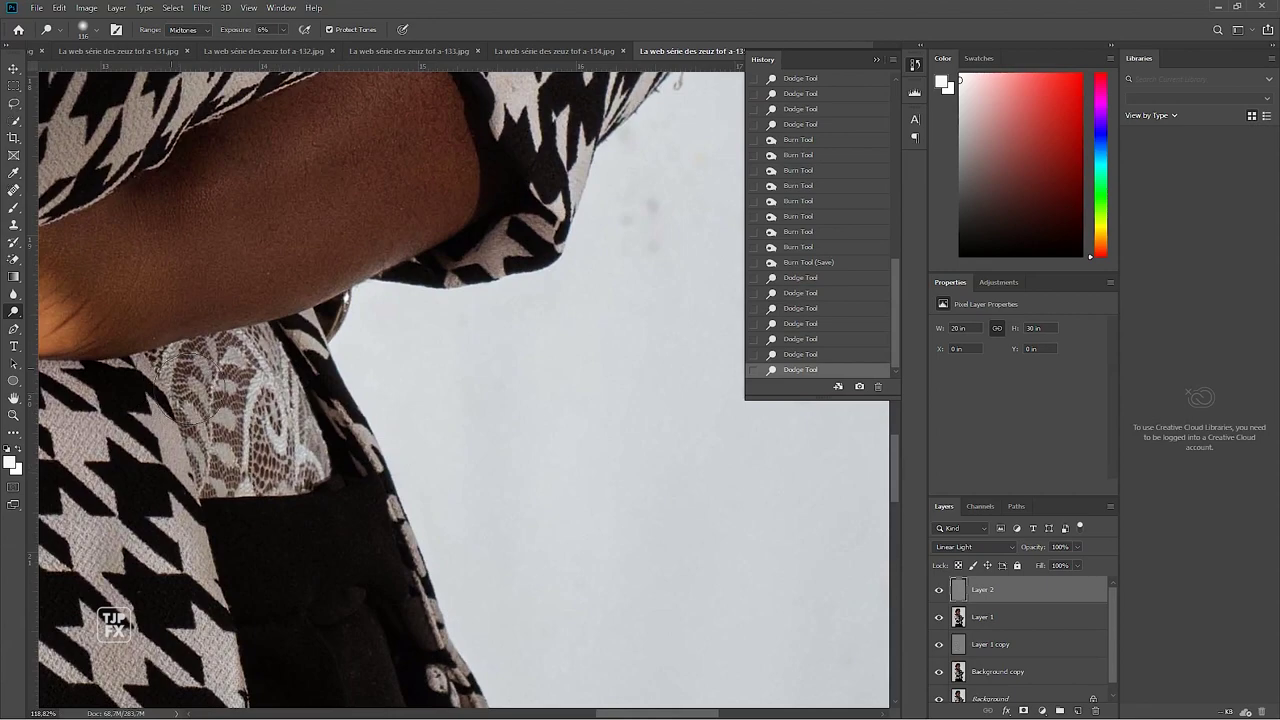
scroll(307, 442, down, 1)
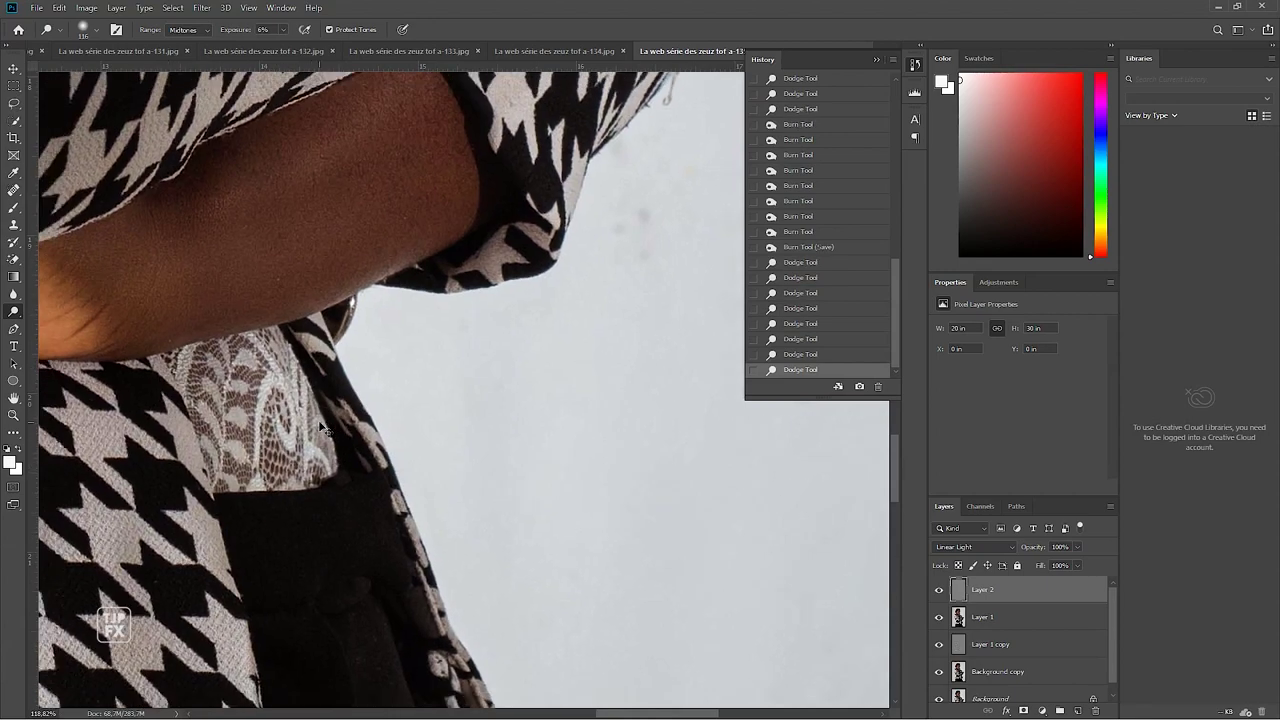
scroll(312, 437, down, 1)
scroll(317, 433, down, 2)
scroll(322, 428, down, 1)
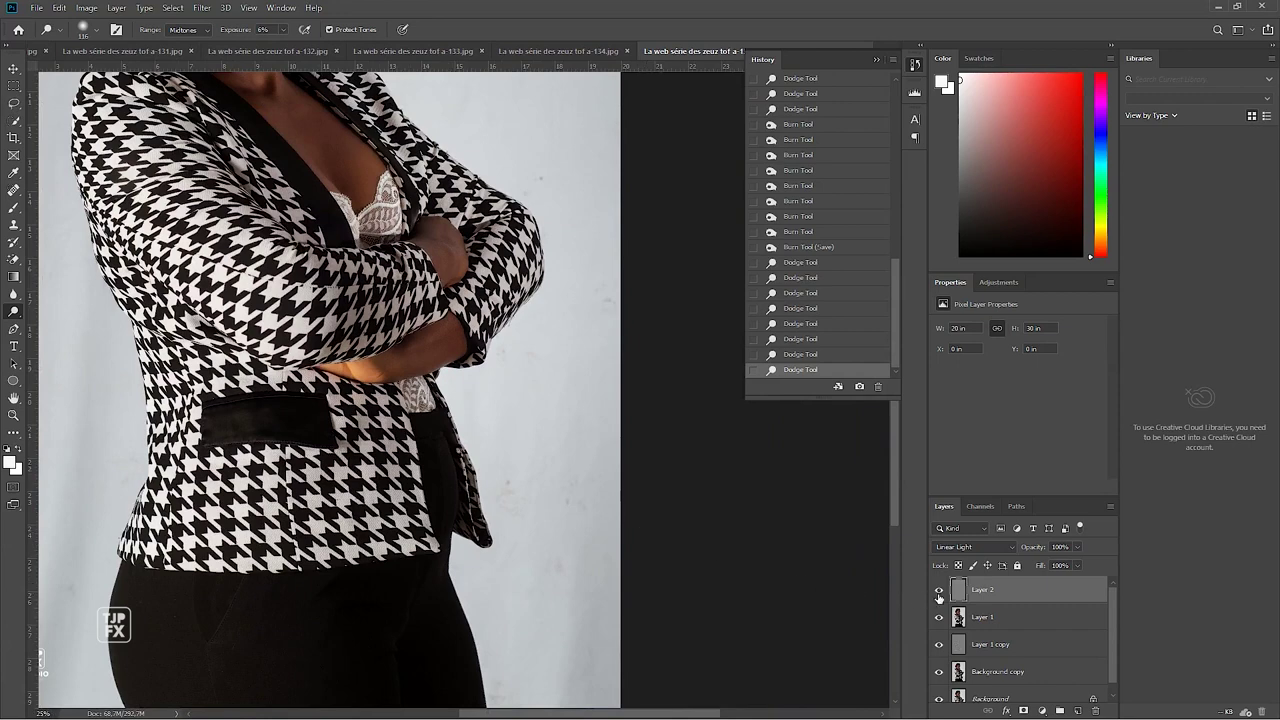
Toggle Layer 2's visibility to compare, then zoom out and centre the face
click(939, 590)
click(939, 590)
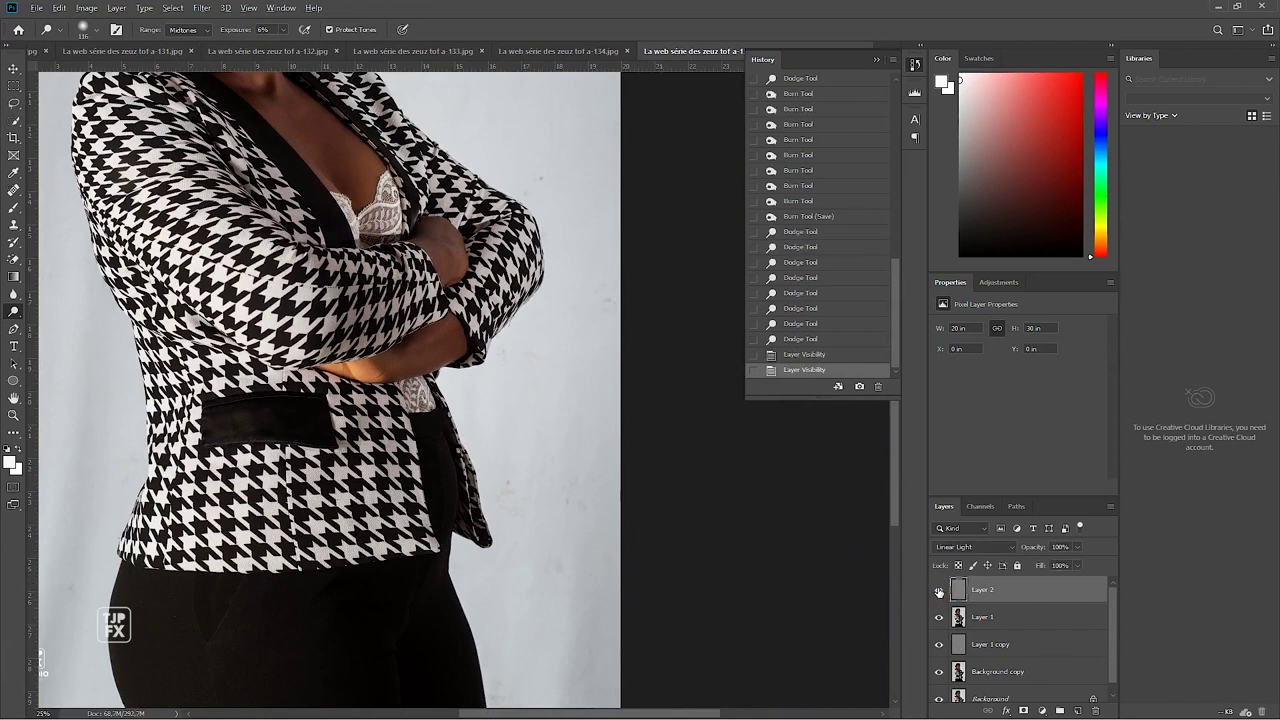
alt+click(939, 590)
alt+click(939, 591)
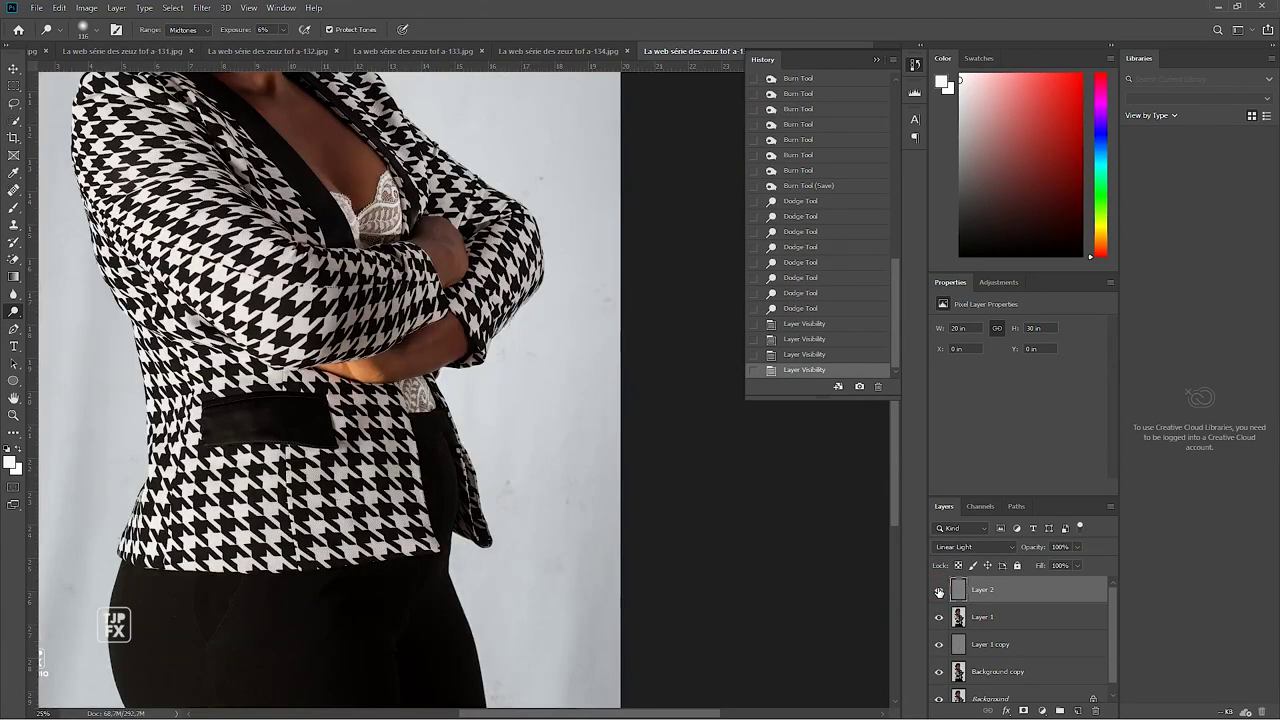
key(ctrl+minus)
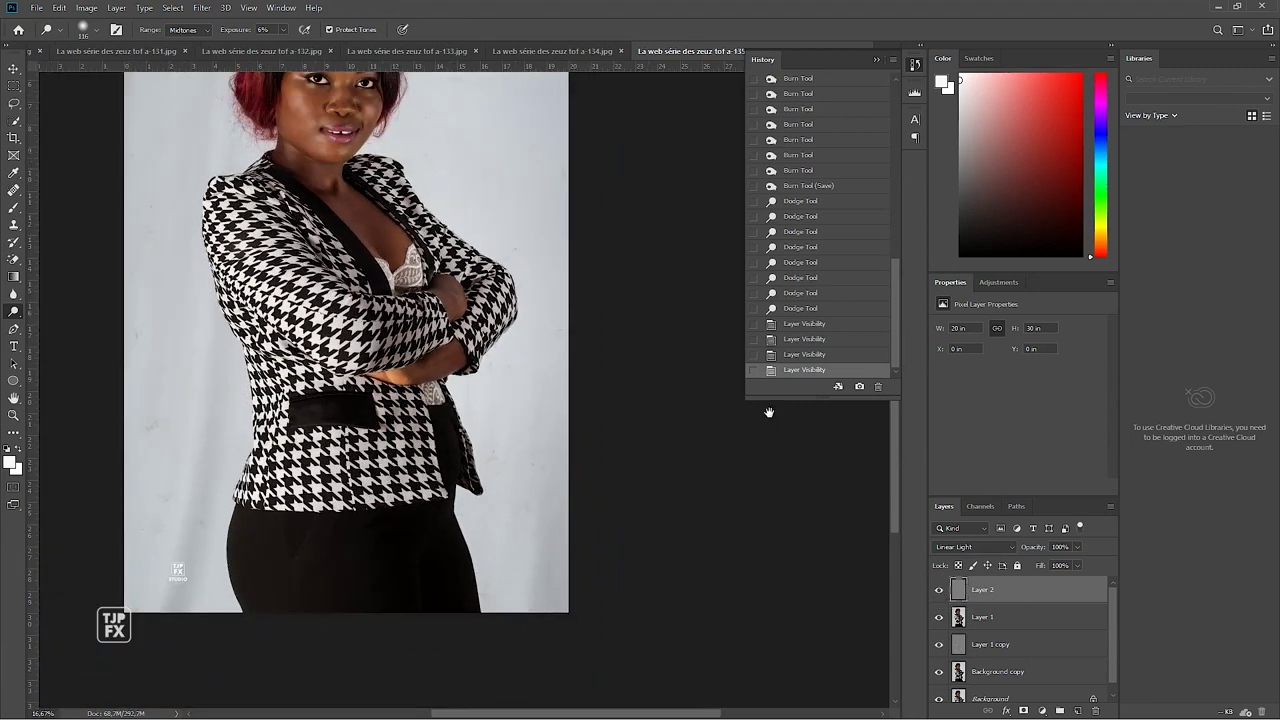
drag(448, 254, 469, 434)
scroll(469, 434, up, 2)
scroll(455, 432, up, 2)
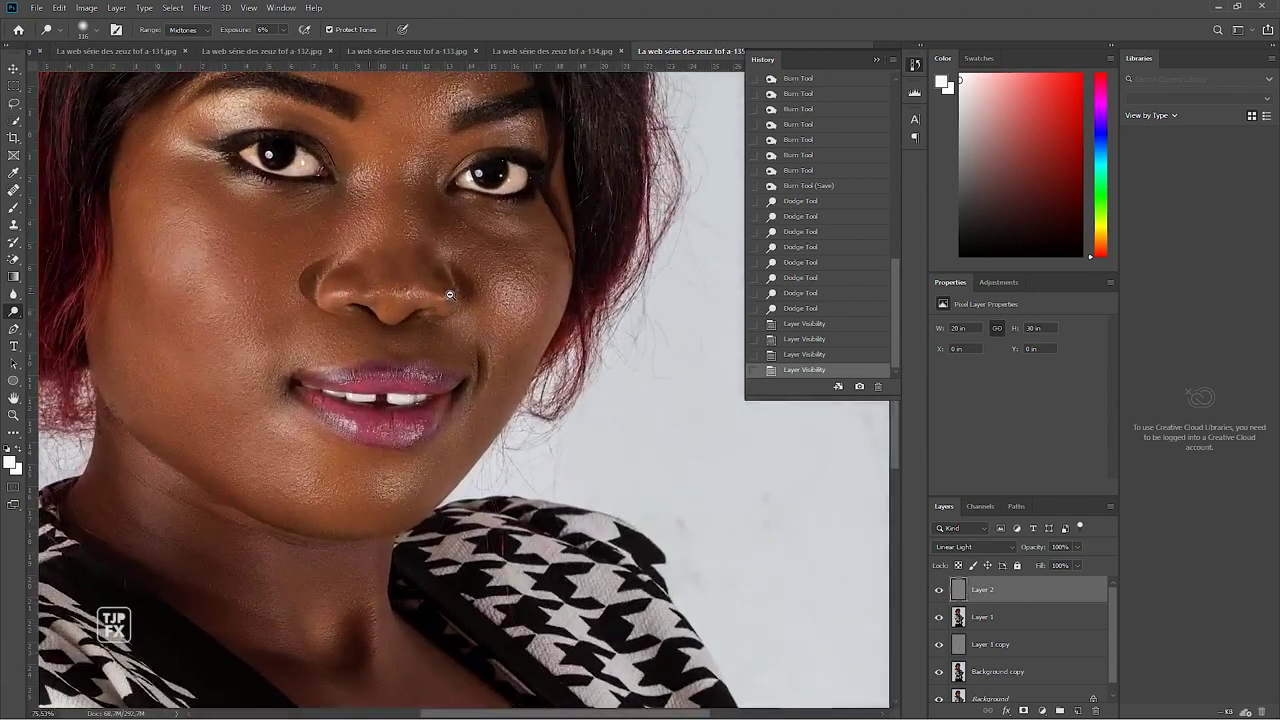
scroll(436, 430, up, 1)
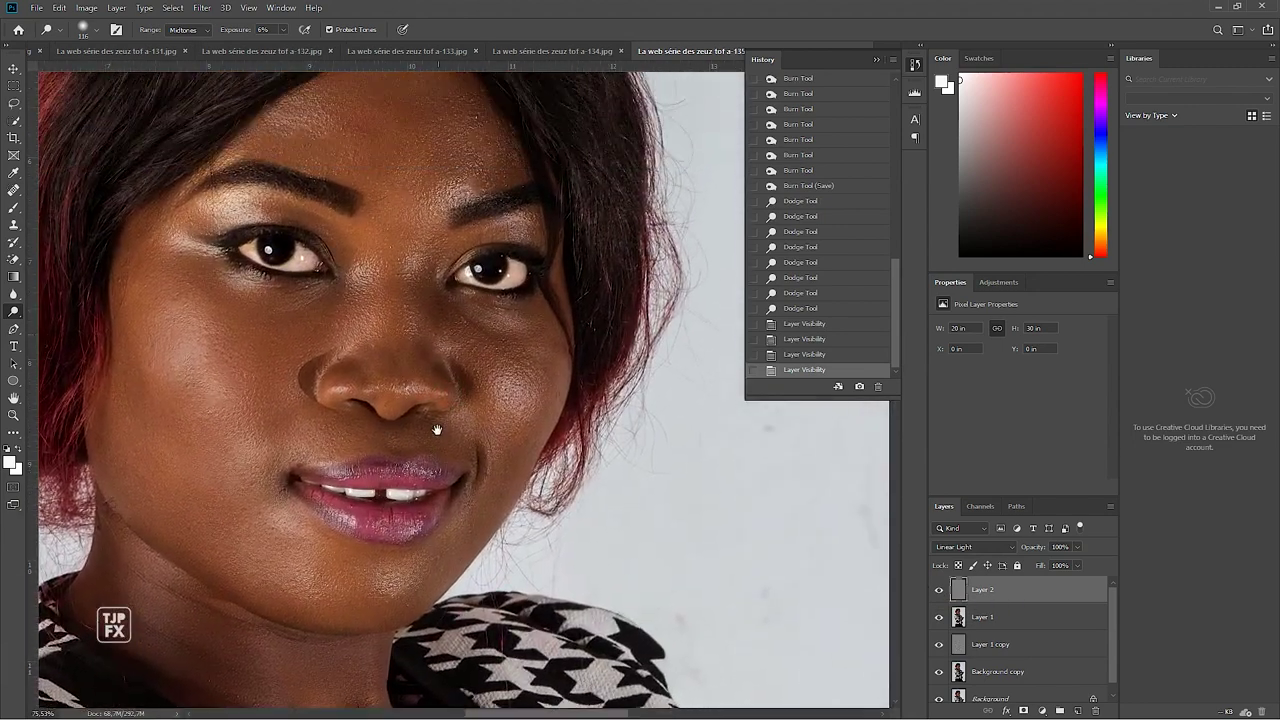
Toggle Layer 2 off and on repeatedly to compare the eye retouching
click(940, 590)
click(940, 590)
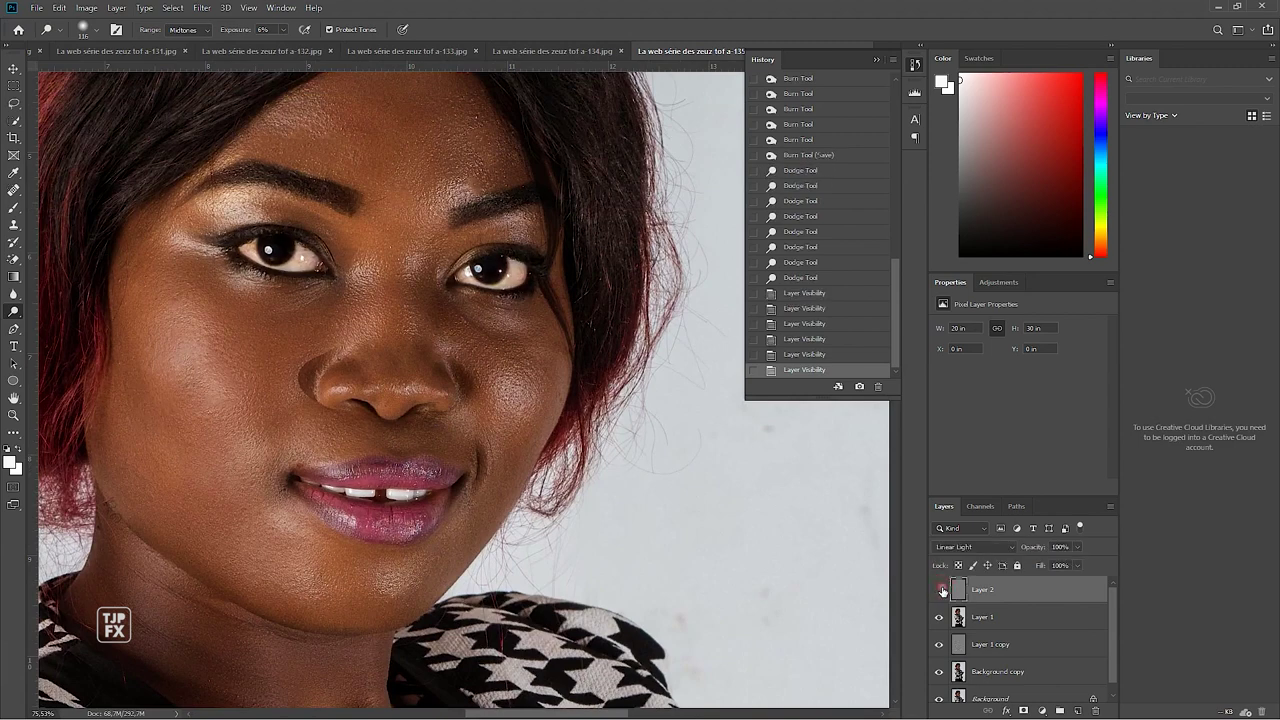
click(940, 590)
click(940, 590)
click(940, 590)
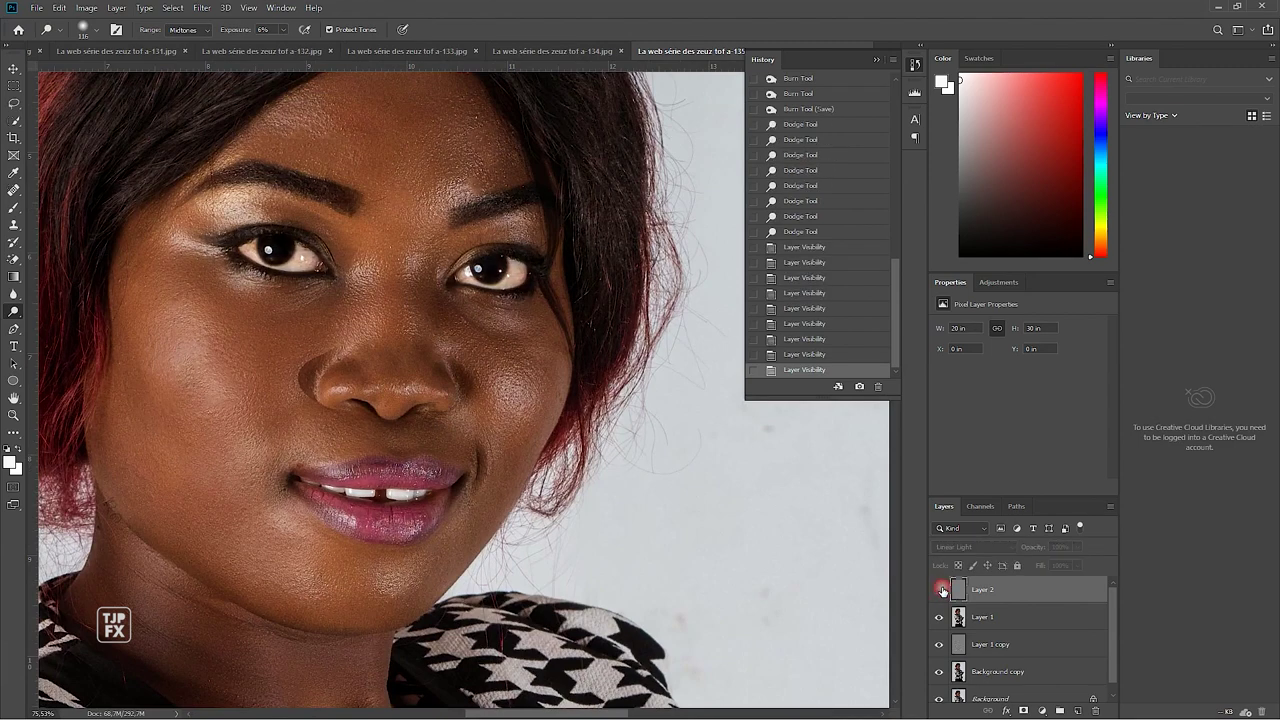
click(940, 590)
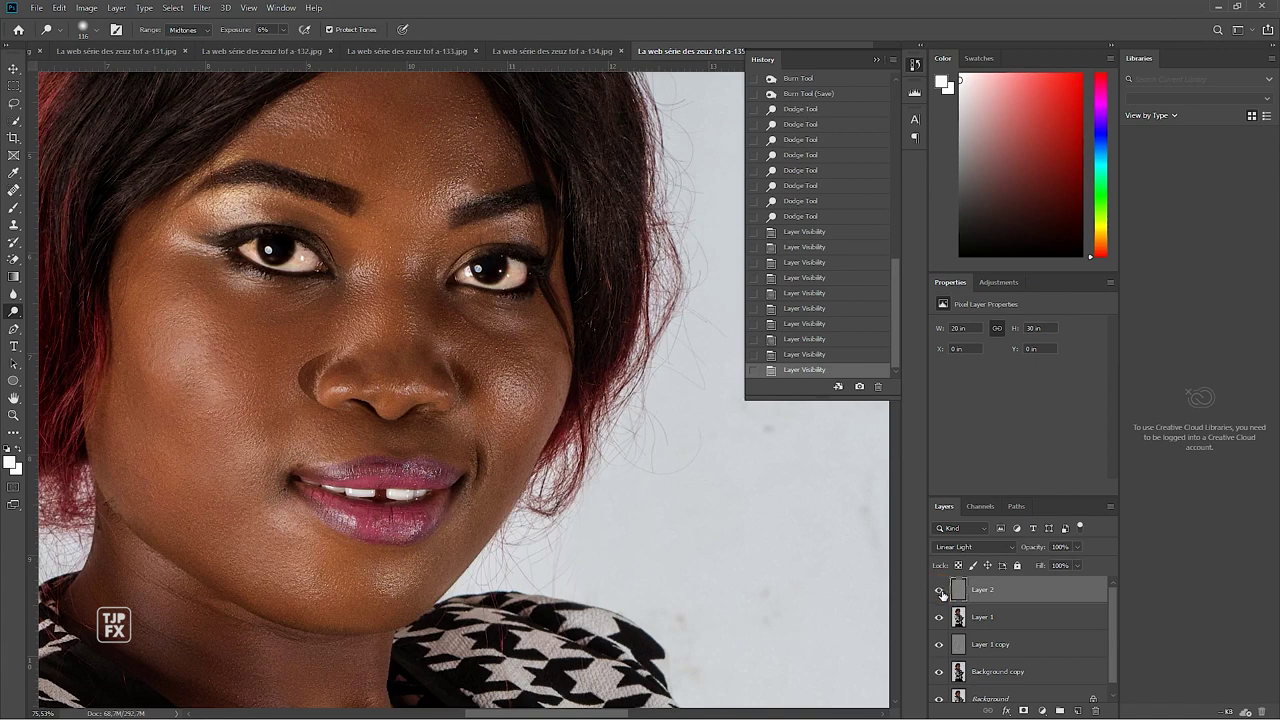
Save the document and stamp all visible layers into a new Layer 3
key(ctrl+s)
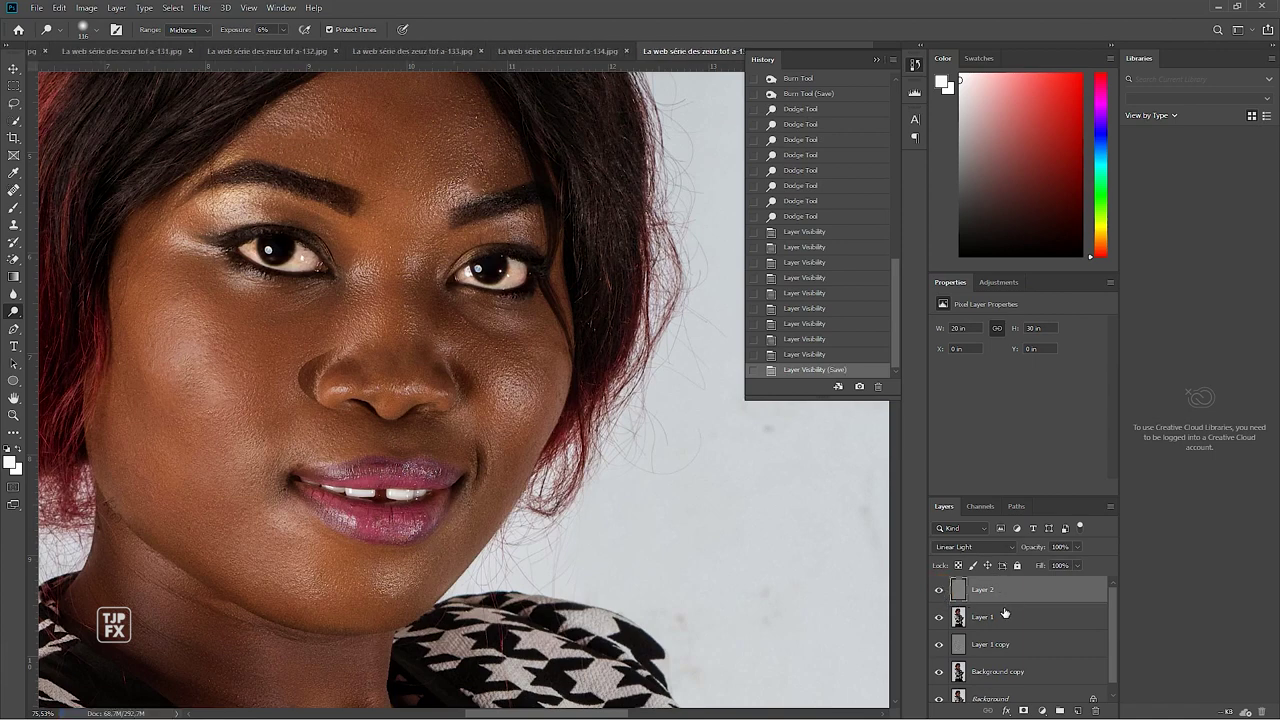
key(ctrl+alt+e)
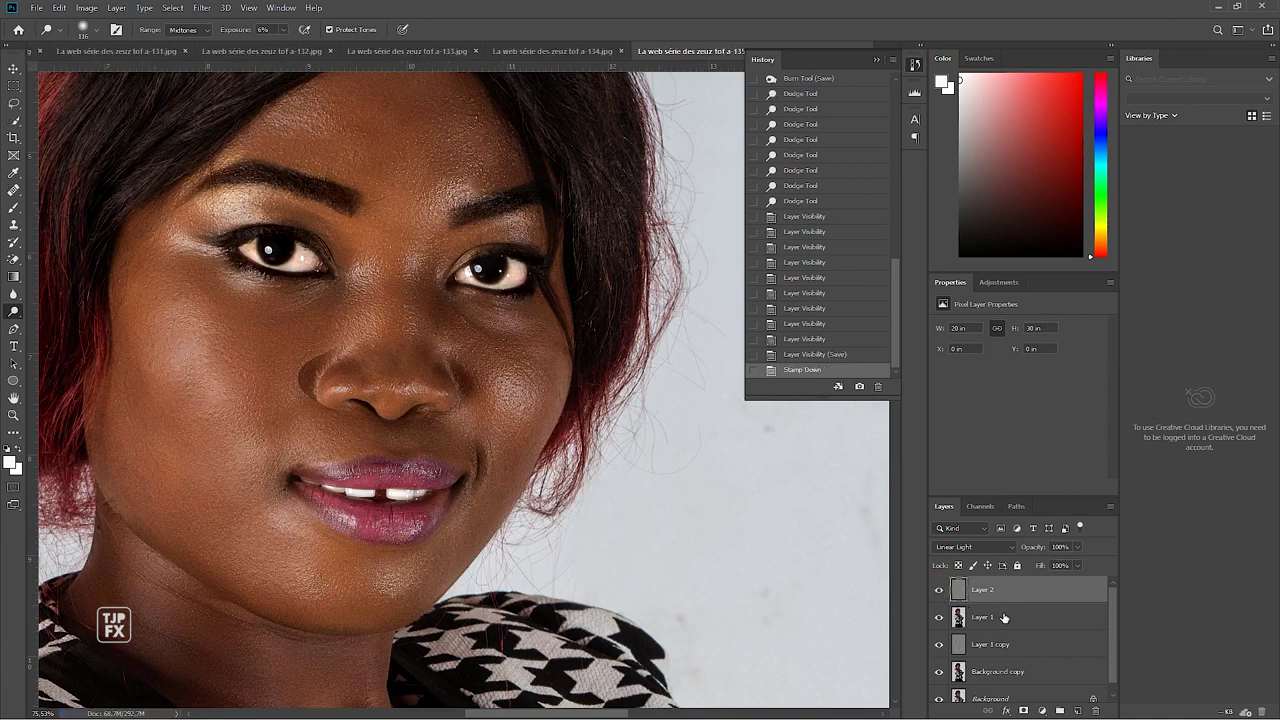
key(ctrl+z)
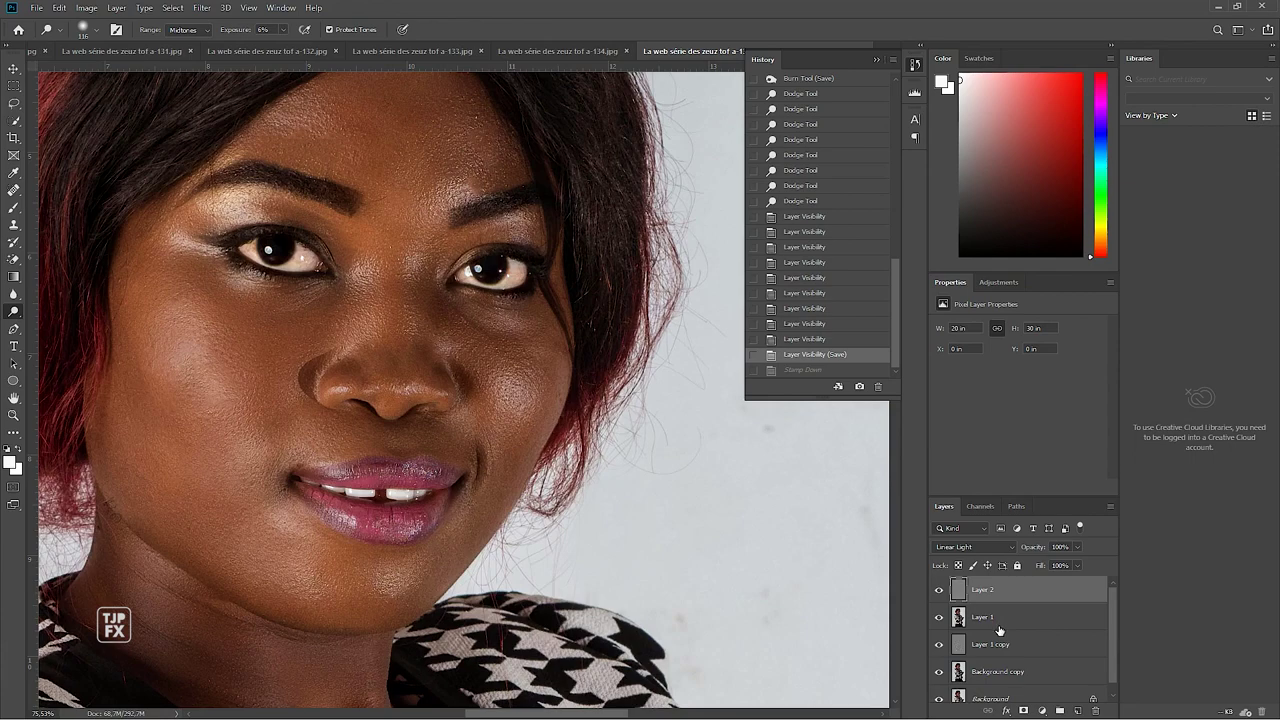
key(ctrl+shift+alt+e)
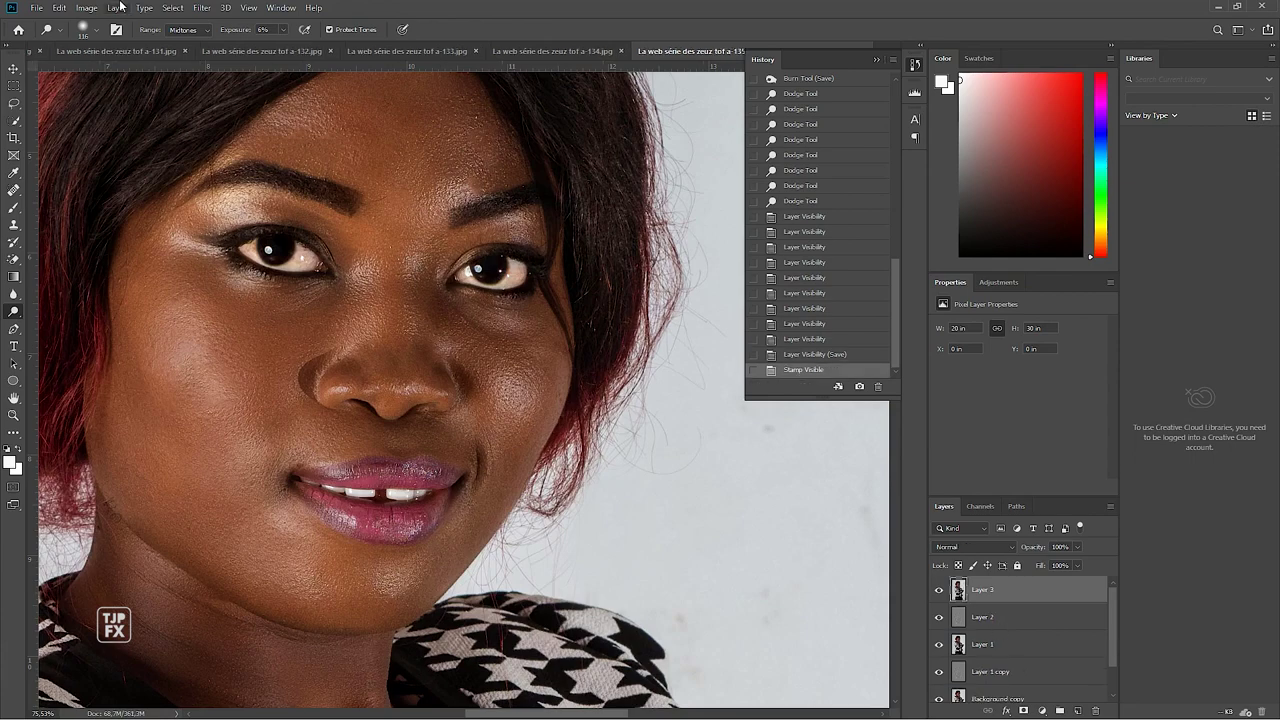
click(173, 9)
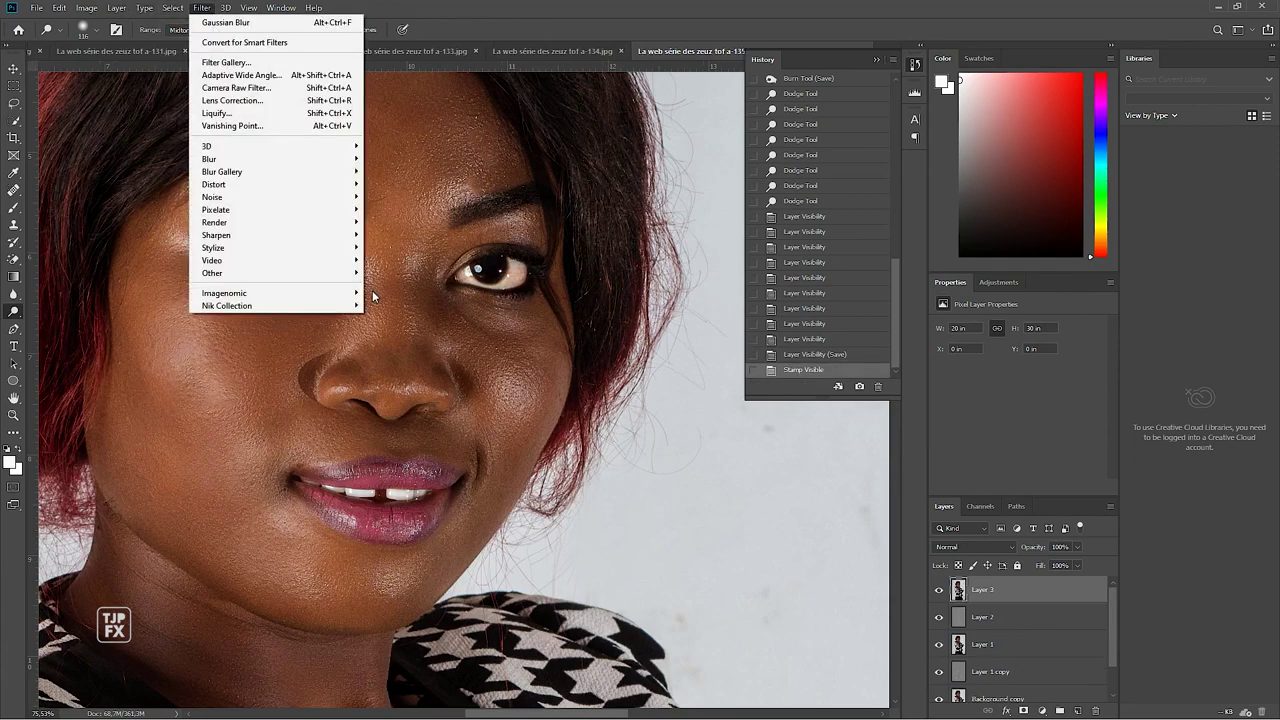
mouse_move(201, 8)
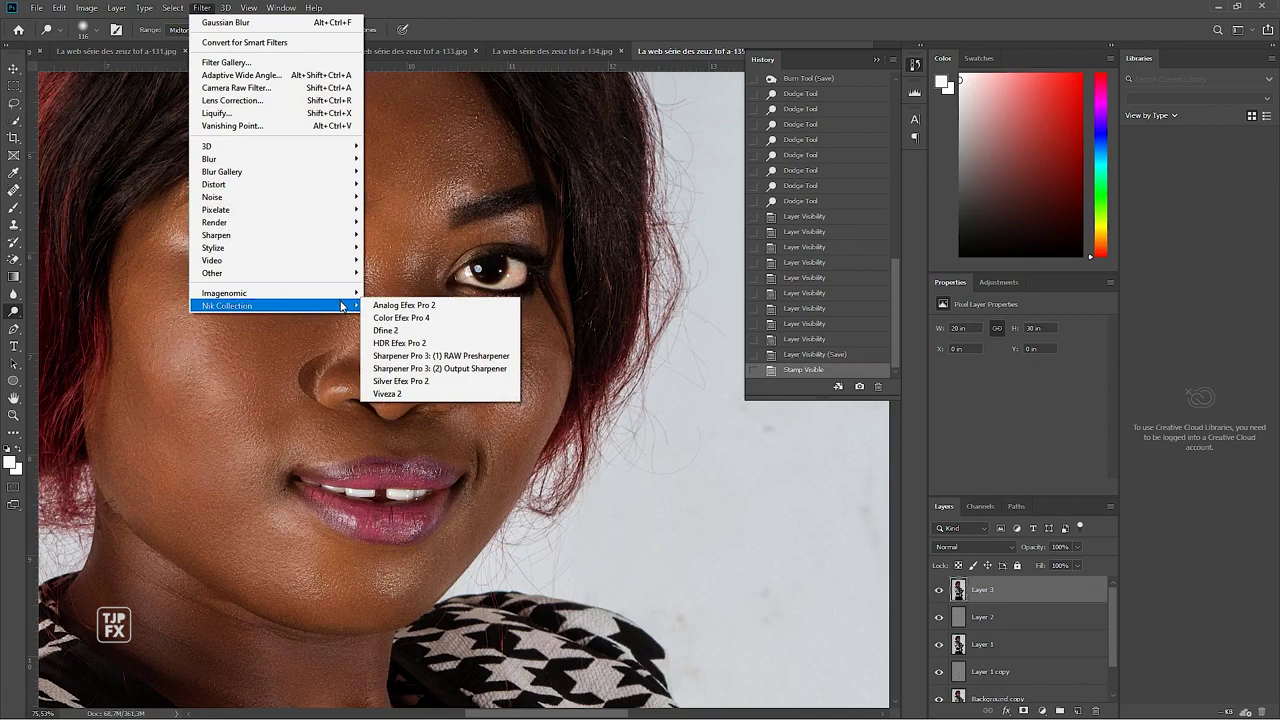
click(268, 96)
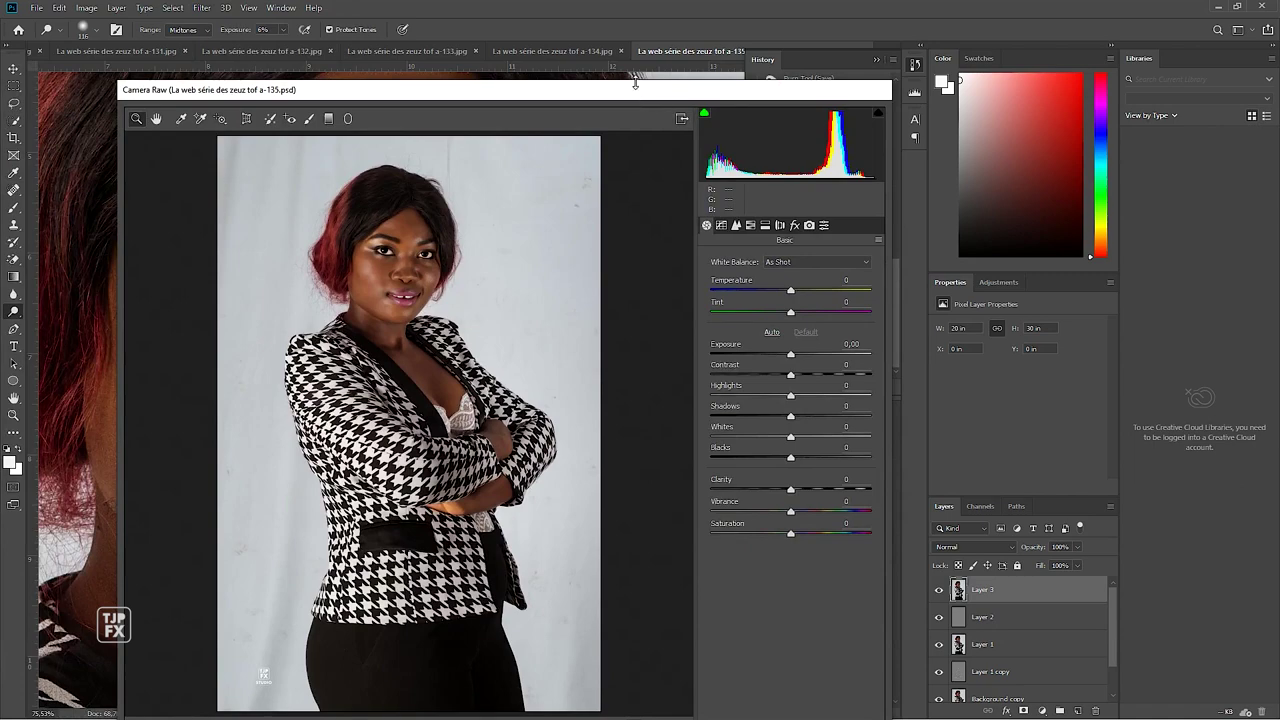
key(ctrl+plus)
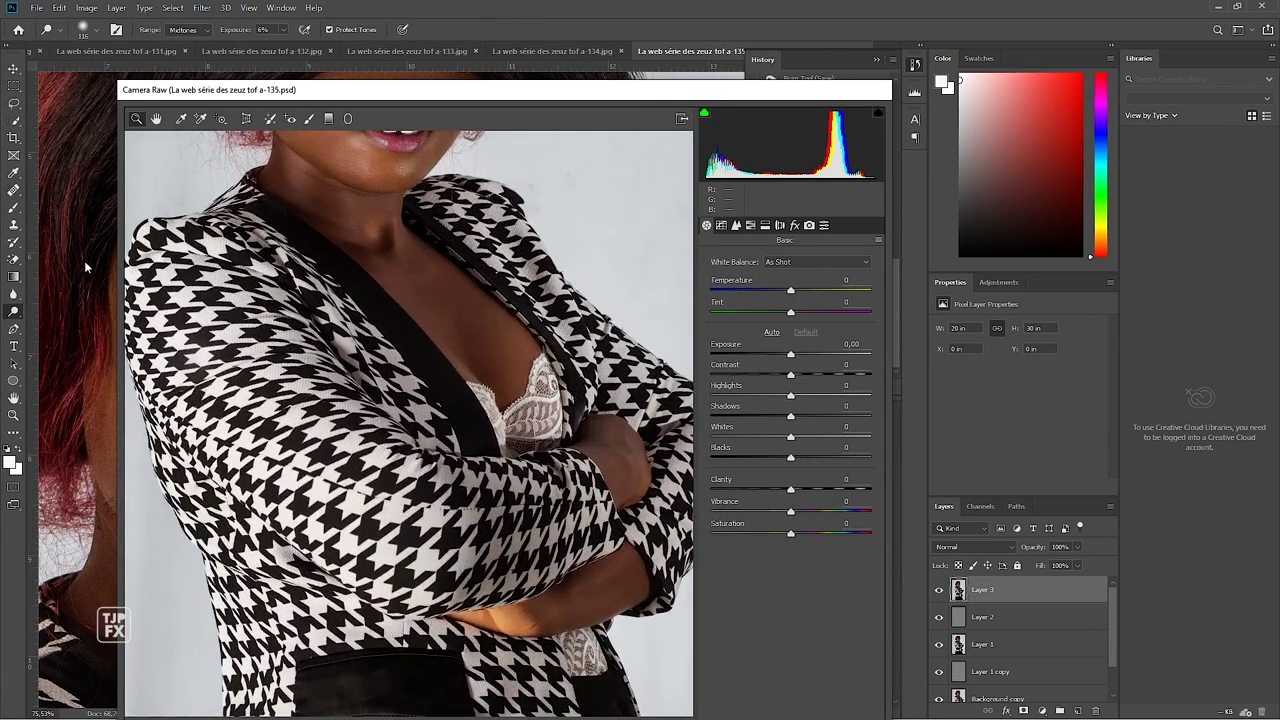
drag(116, 270, 0, 270)
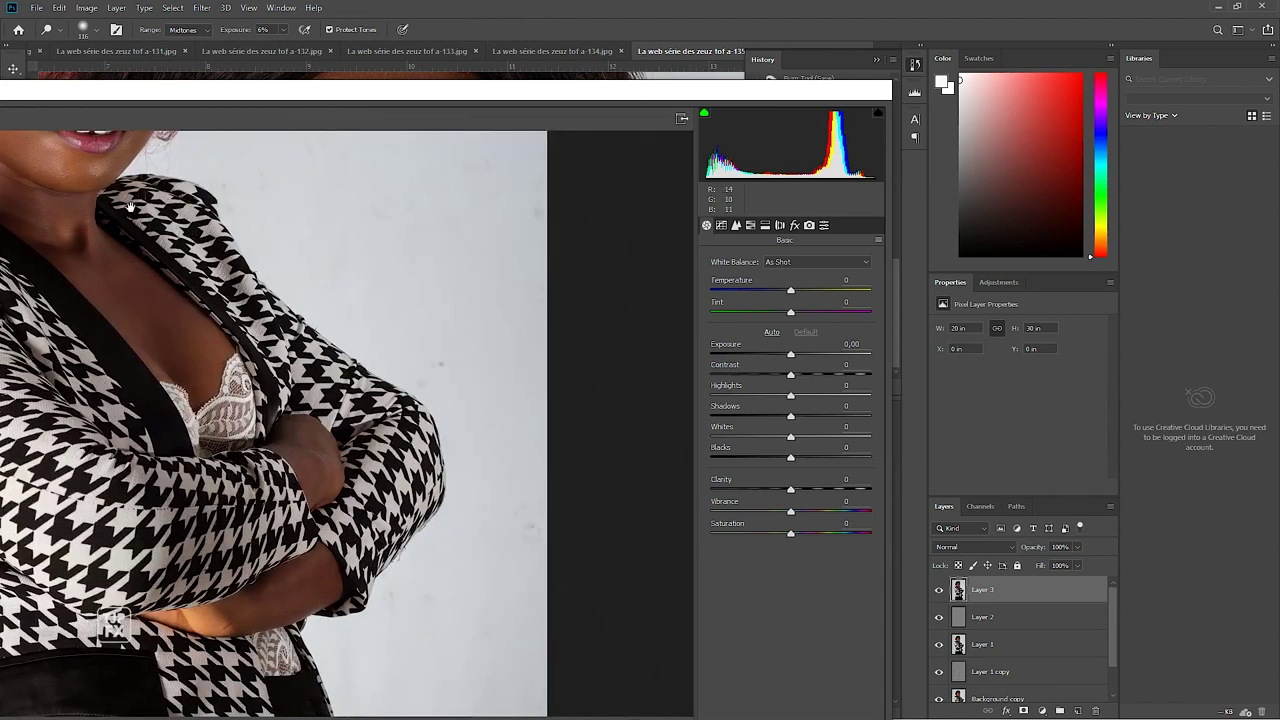
drag(170, 230, 141, 391)
key(ctrl+plus)
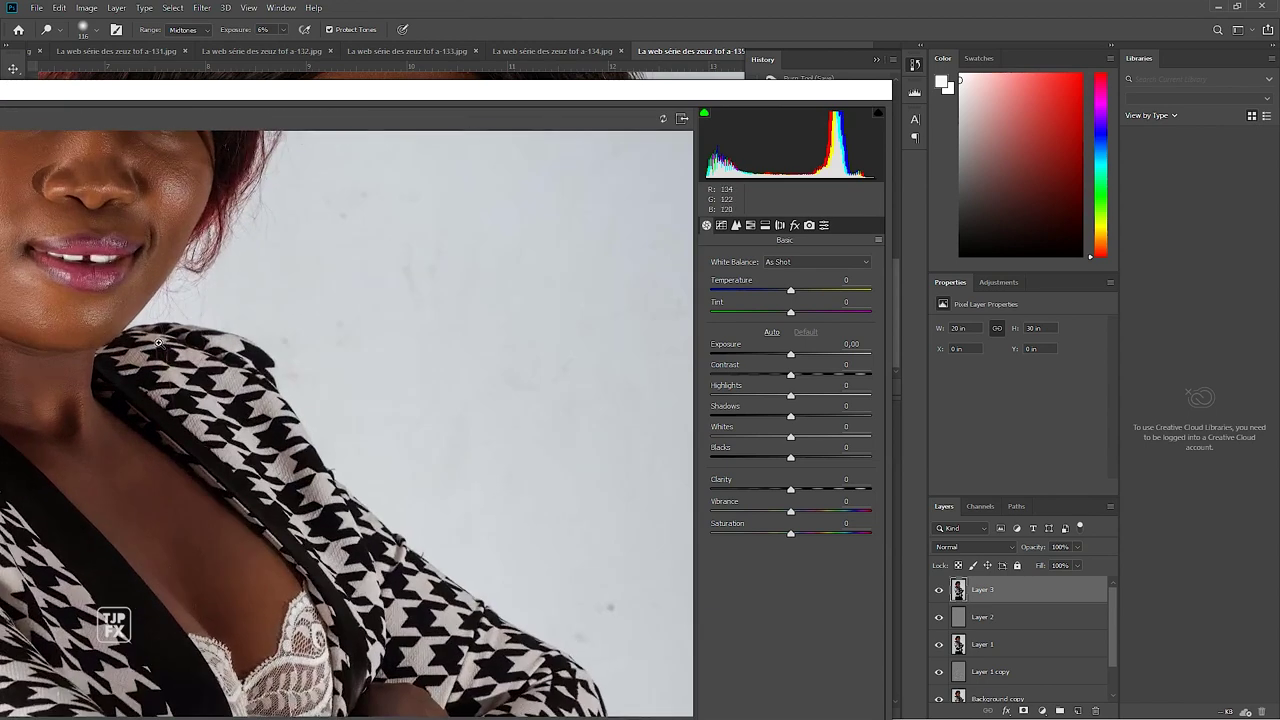
mouse_move(191, 250)
mouse_down()
mouse_move(219, 519)
mouse_move(181, 513)
mouse_move(282, 504)
mouse_up()
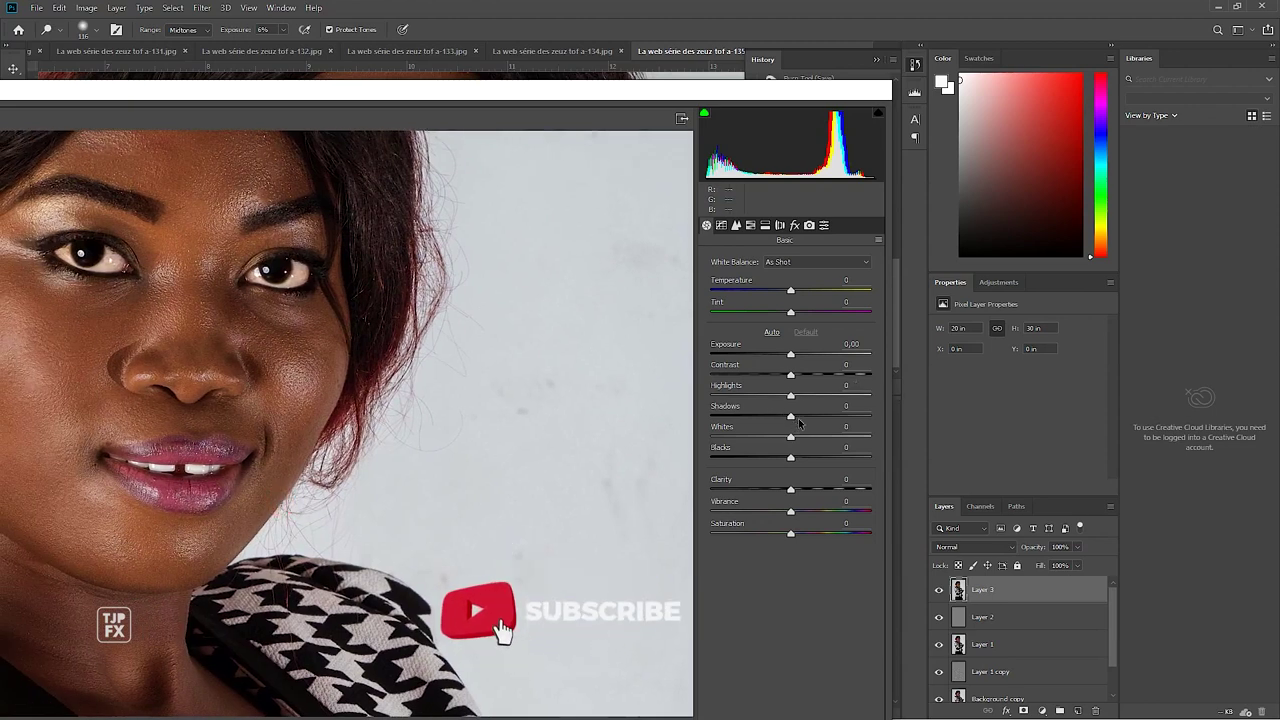
drag(790, 415, 809, 421)
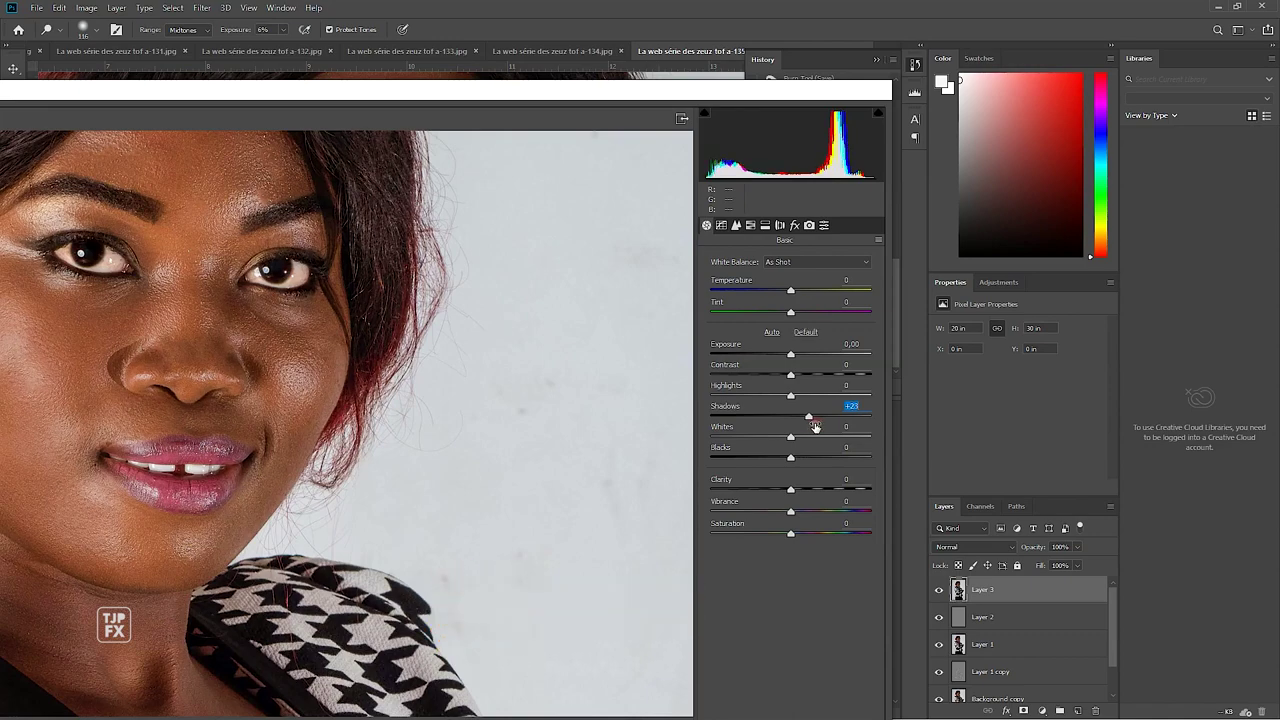
drag(344, 94, 396, 150)
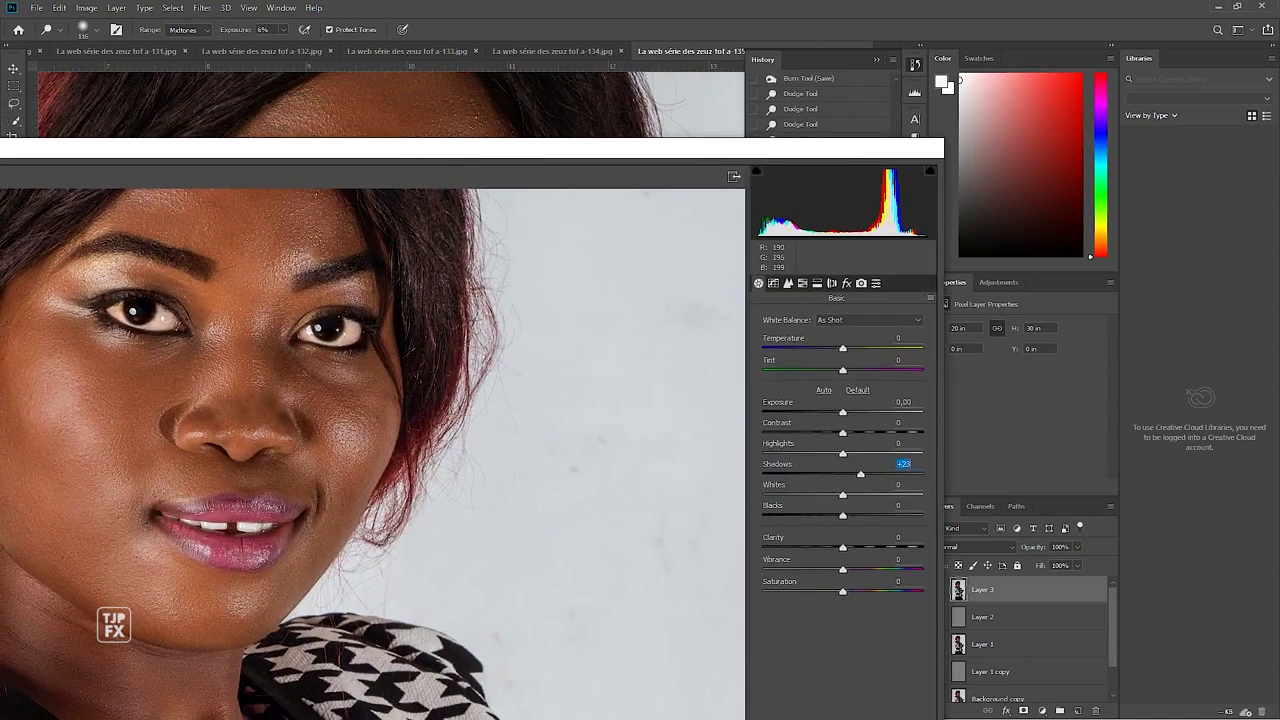
drag(400, 420, 8, 420)
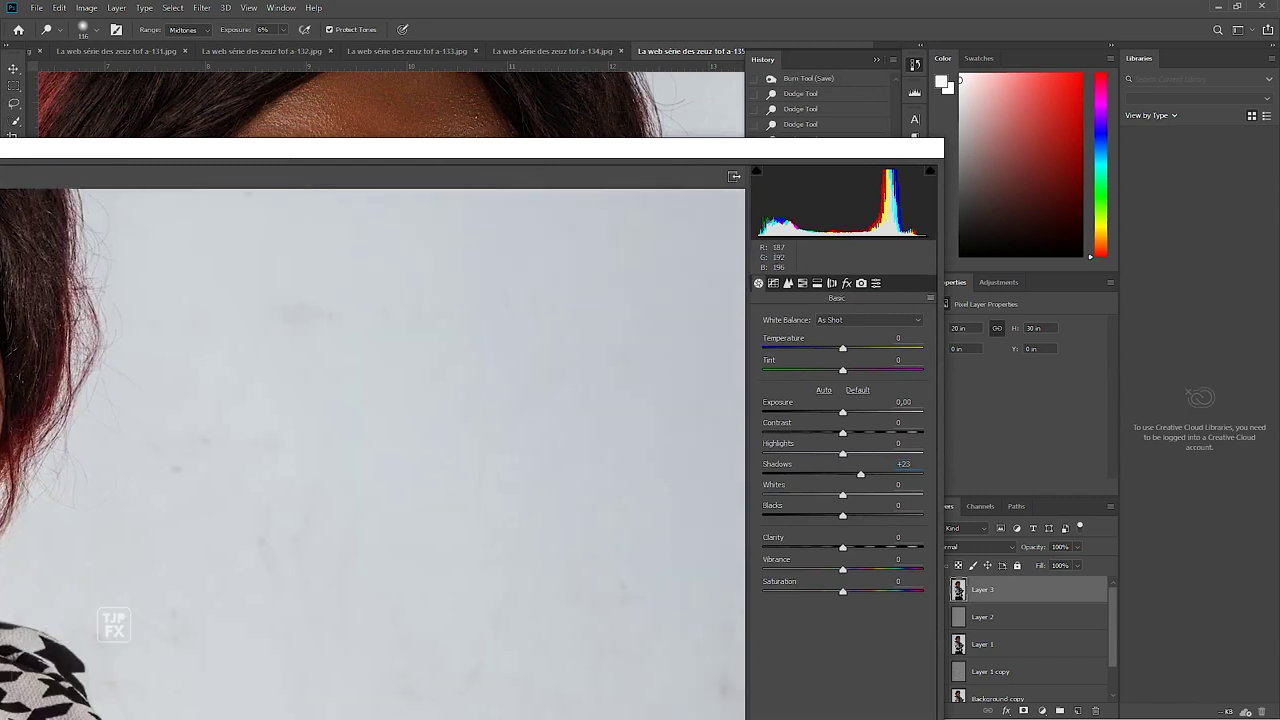
mouse_move(52, 382)
mouse_down()
mouse_move(172, 368)
mouse_move(234, 383)
mouse_up()
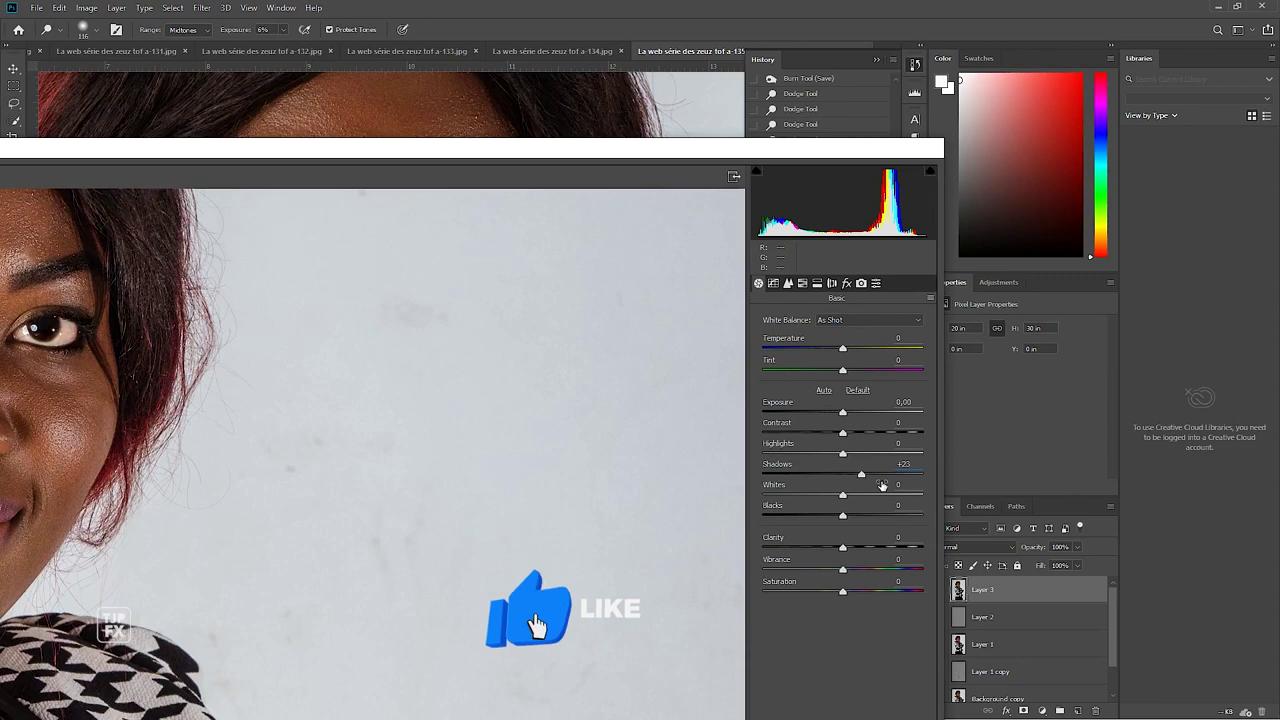
drag(941, 467, 1228, 423)
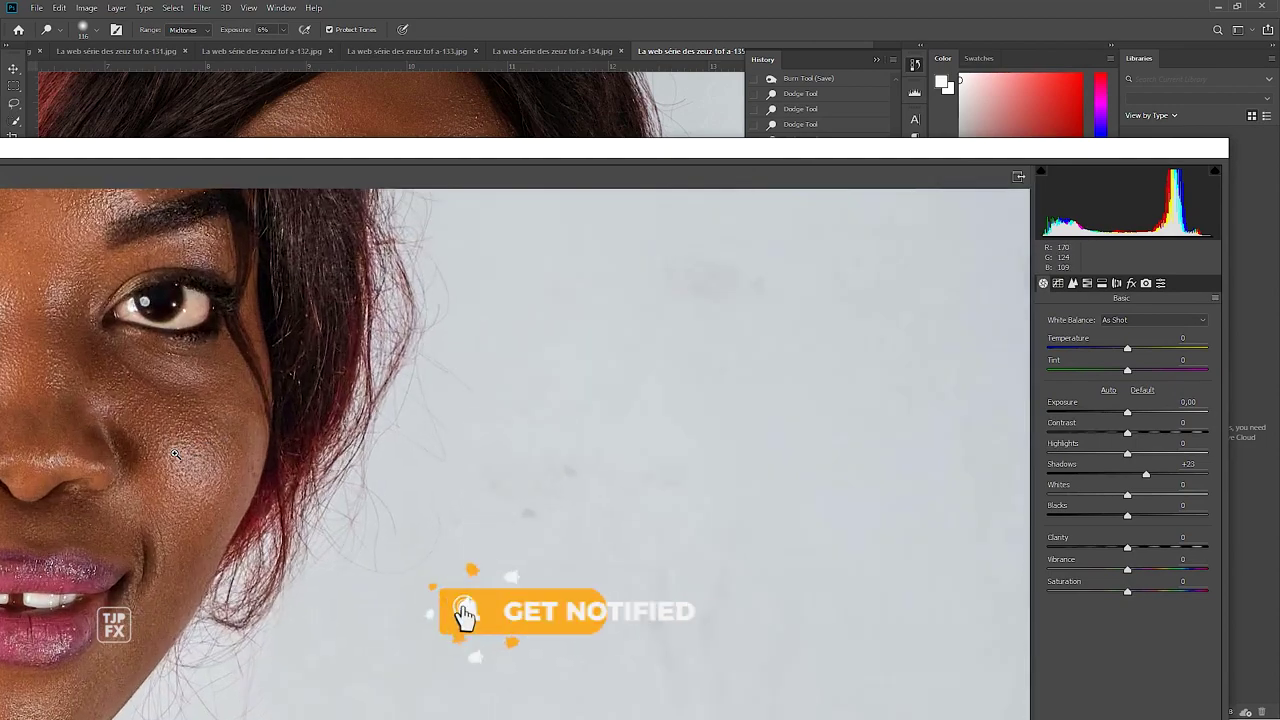
click(175, 455)
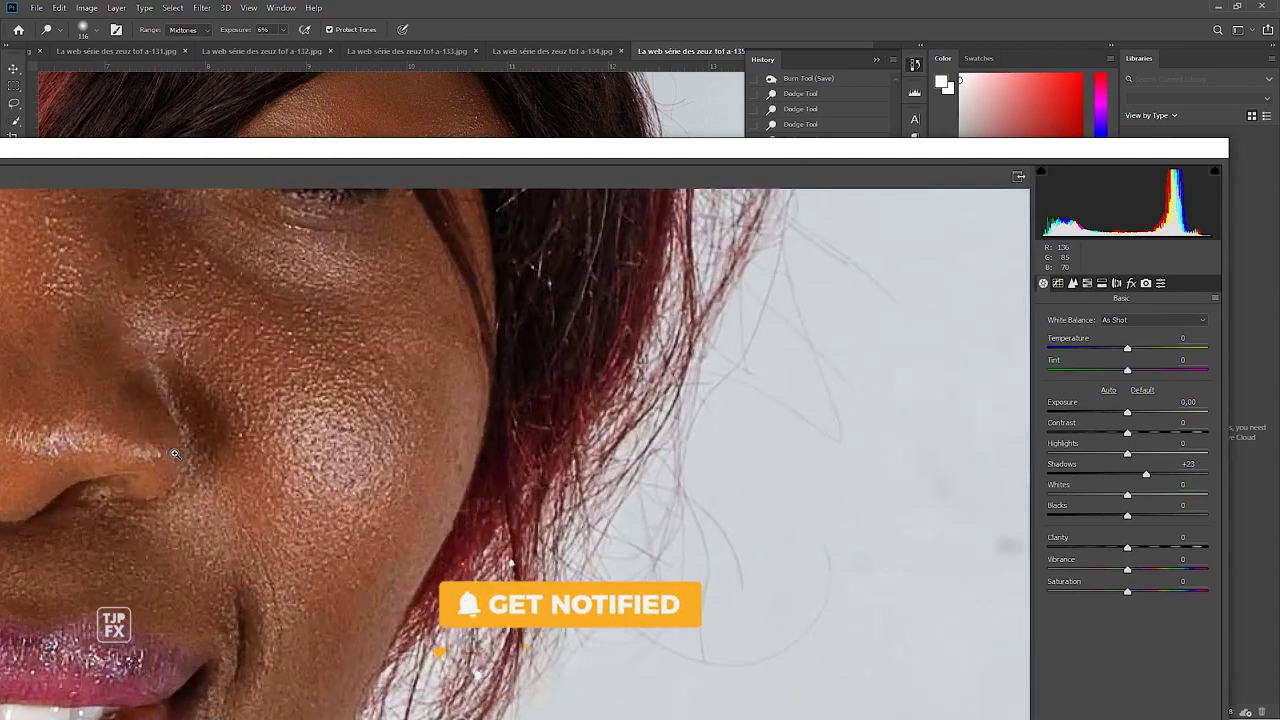
mouse_move(201, 659)
mouse_down()
mouse_move(241, 532)
mouse_move(191, 449)
mouse_move(123, 429)
mouse_move(146, 486)
mouse_up()
alt+click(530, 408)
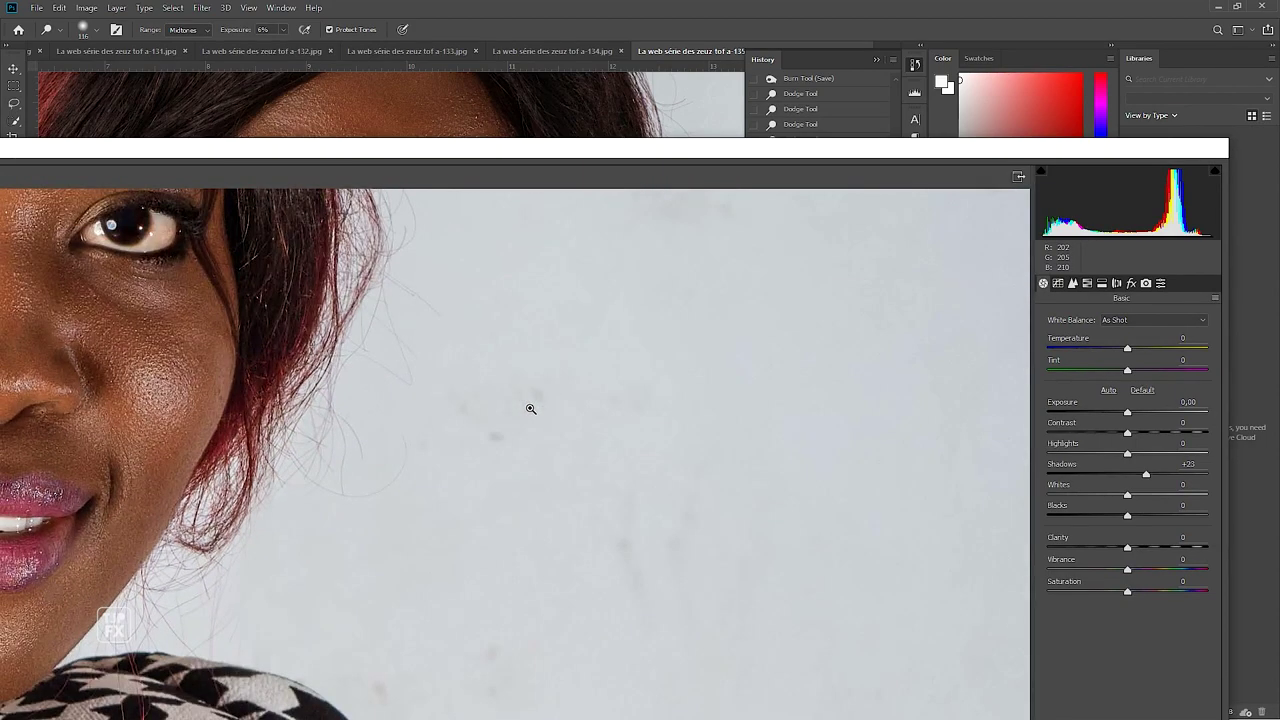
mouse_move(363, 449)
mouse_down()
mouse_move(426, 523)
mouse_move(146, 503)
mouse_move(34, 429)
mouse_up()
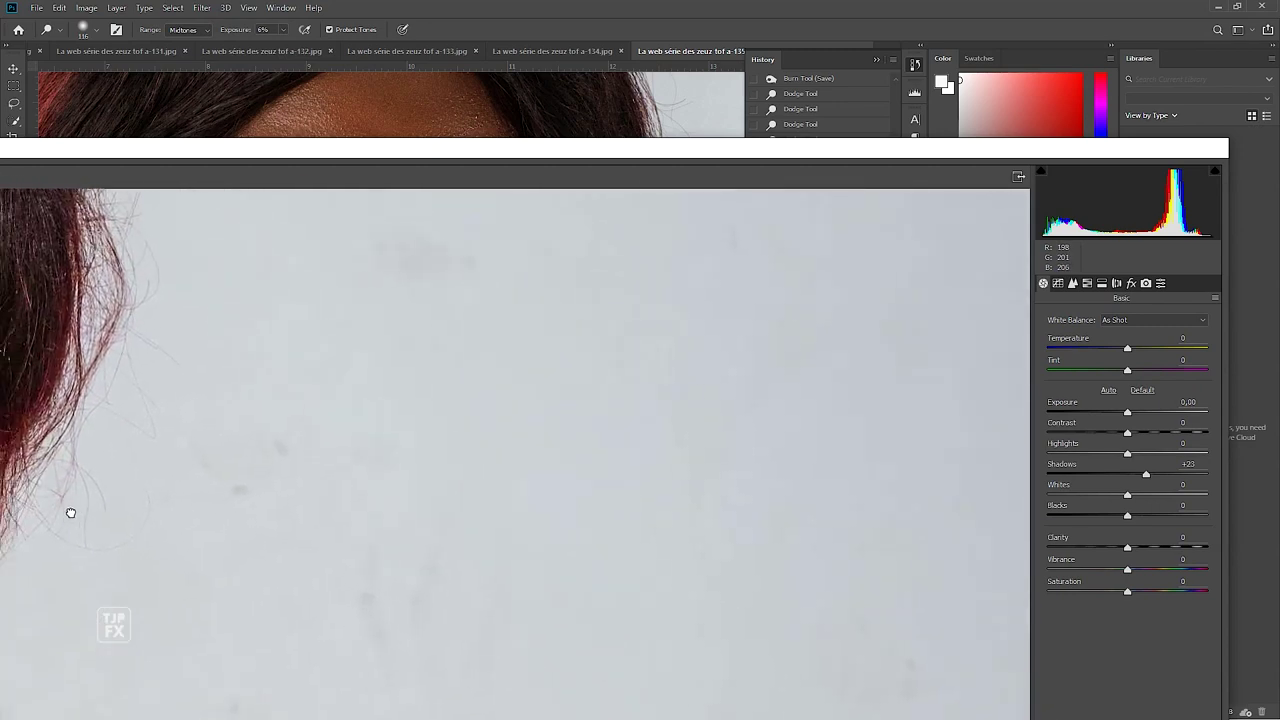
mouse_move(69, 511)
mouse_down()
mouse_move(428, 488)
mouse_move(397, 486)
mouse_up()
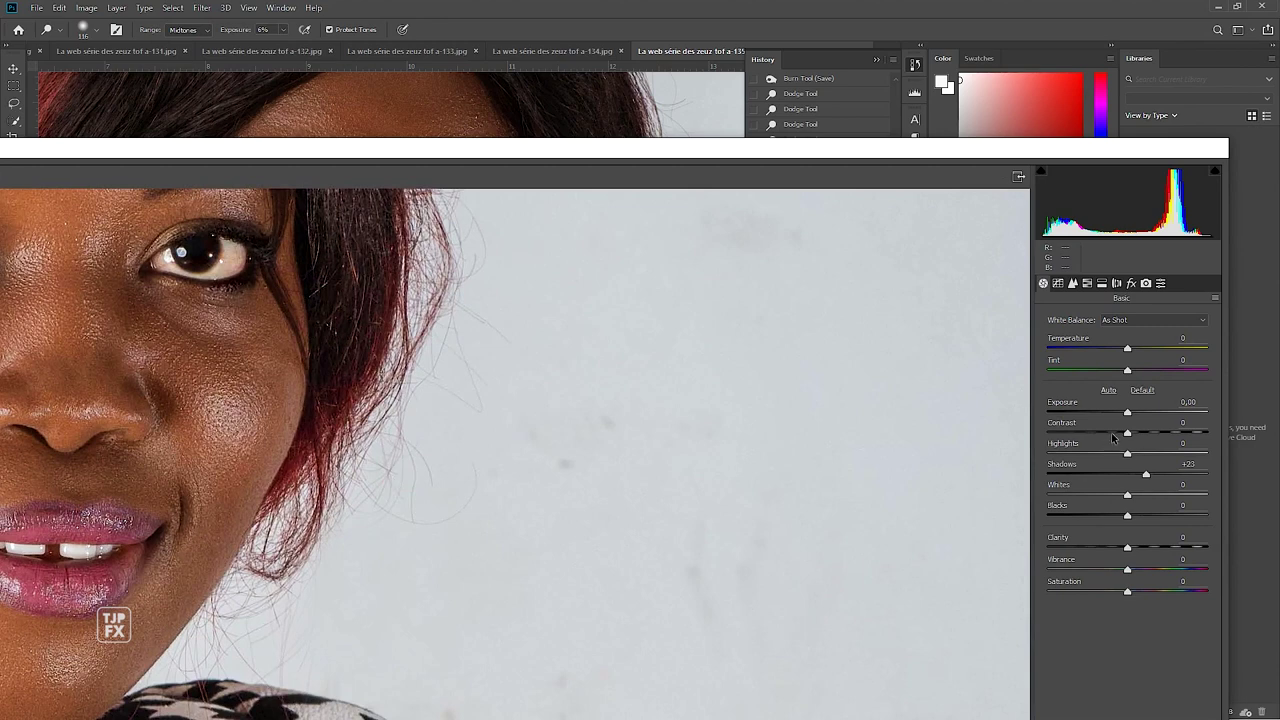
Raise the Tone Curve Lights to +23
click(1072, 284)
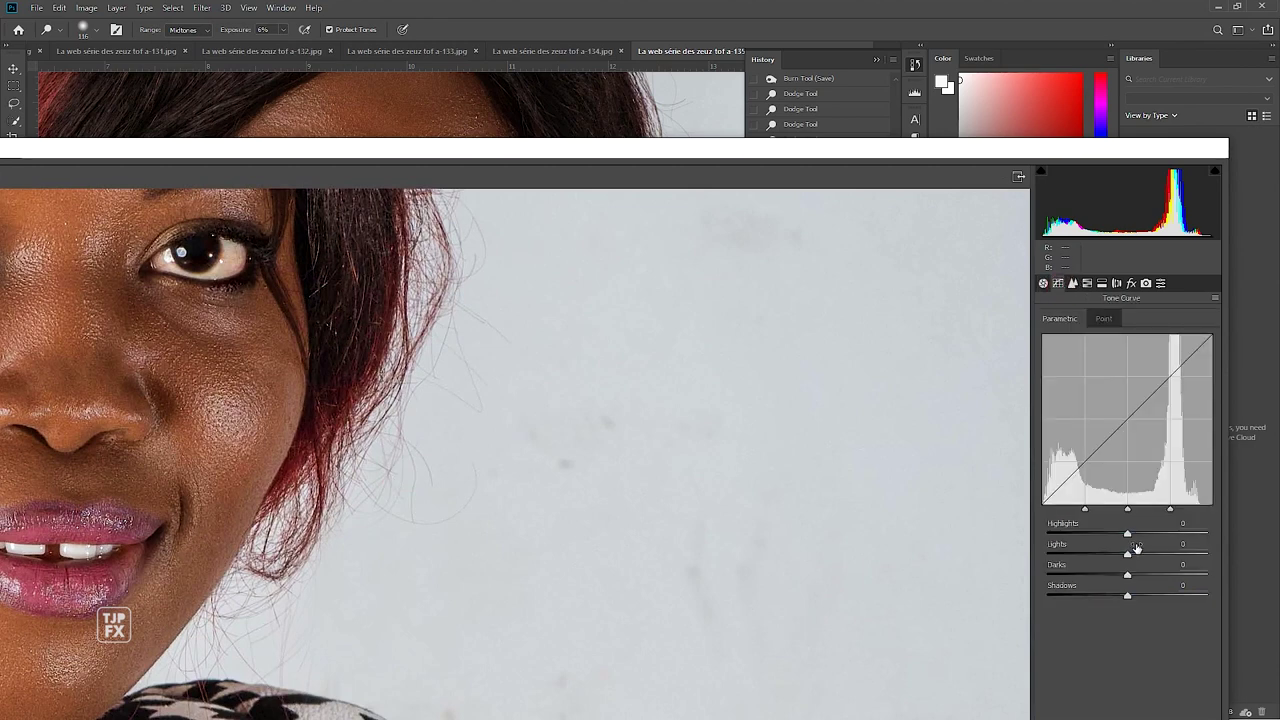
drag(1127, 554, 1151, 554)
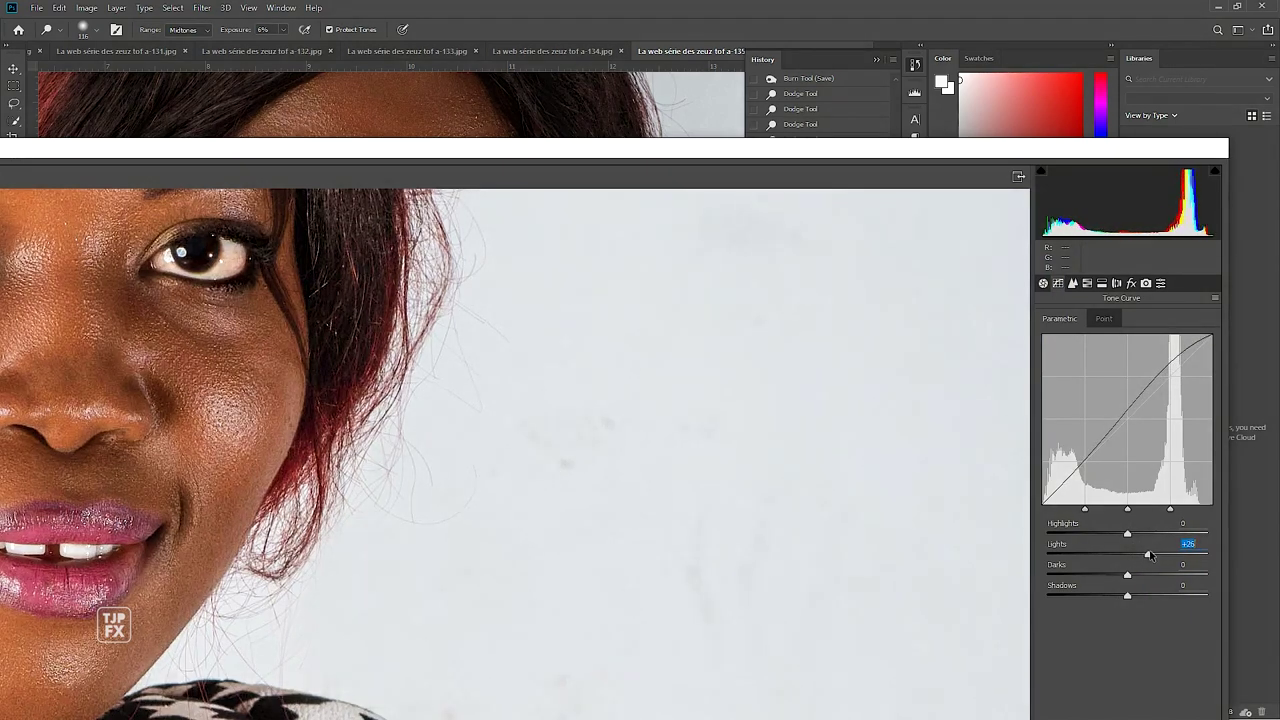
drag(1151, 554, 1146, 554)
In Basic, set Highlights −13, Whites +9, Clarity +9 and Blacks −3
click(1043, 284)
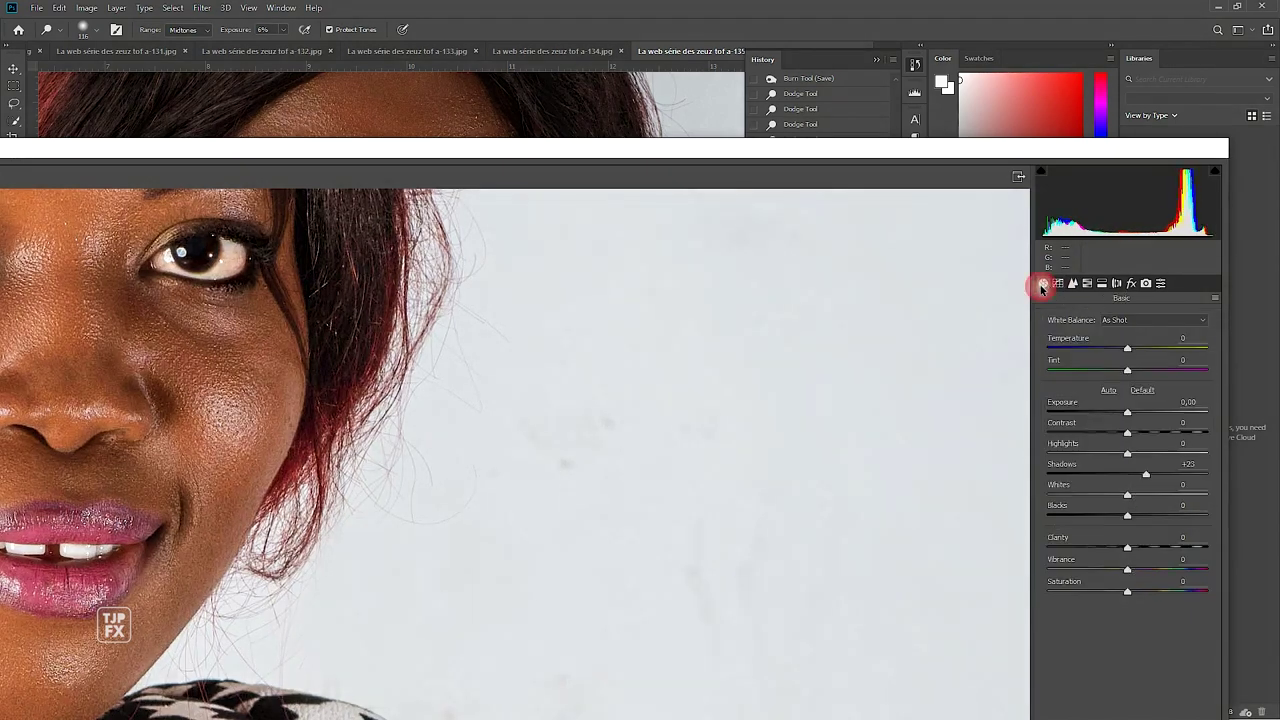
drag(1128, 455, 1116, 455)
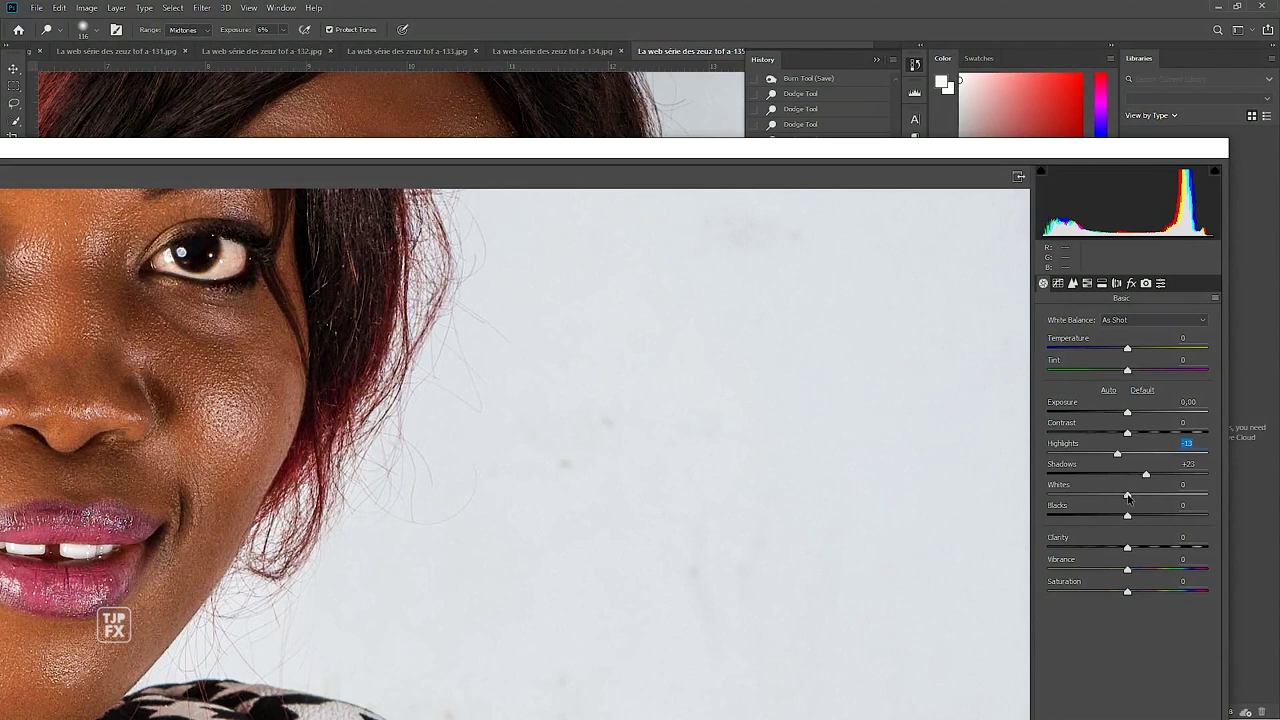
drag(1128, 497, 1135, 503)
drag(1134, 551, 1137, 550)
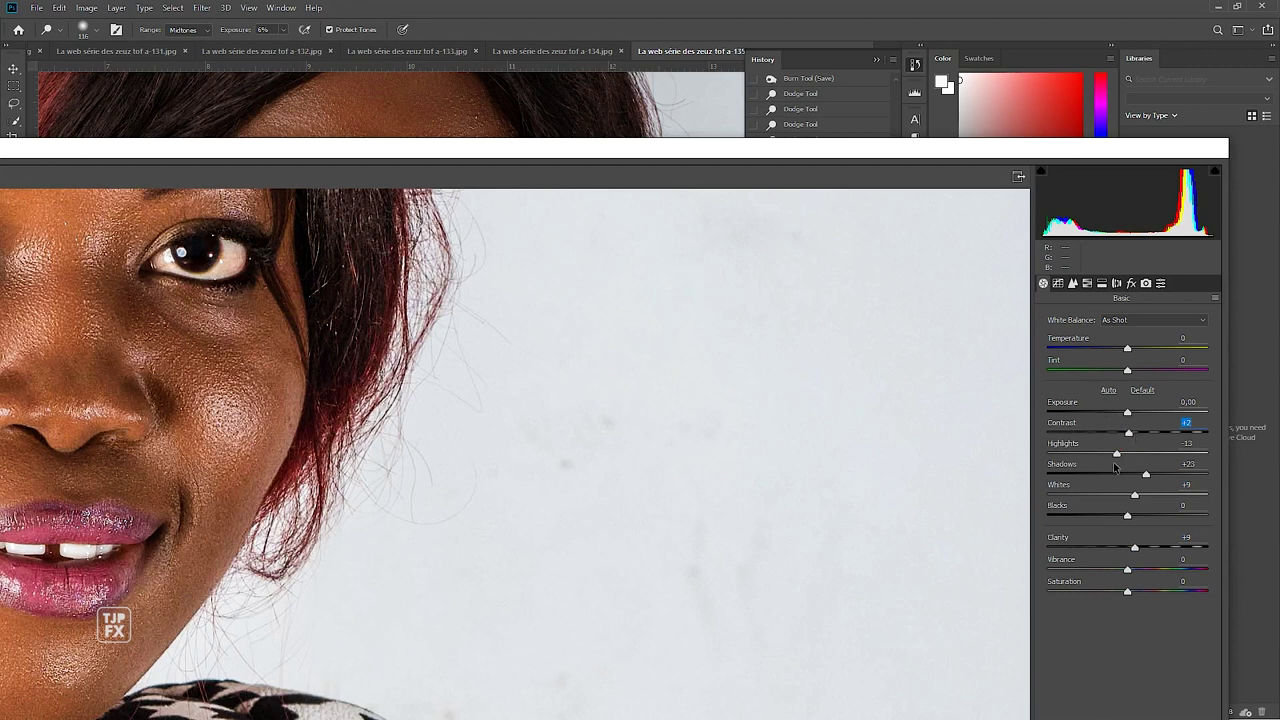
drag(1130, 515, 1125, 517)
Warm the white balance to Temperature +3 and Tint +4
mouse_move(444, 533)
mouse_down()
mouse_move(363, 529)
mouse_move(177, 557)
mouse_move(190, 573)
mouse_up()
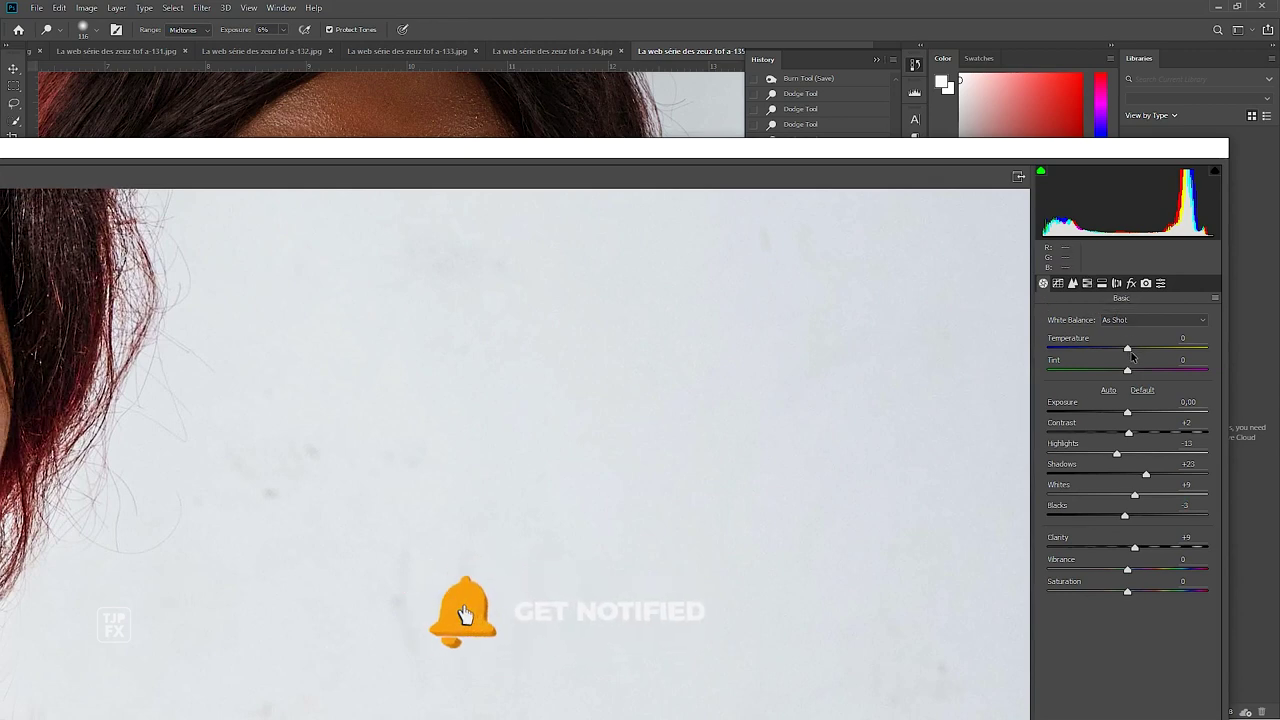
drag(1127, 349, 1133, 354)
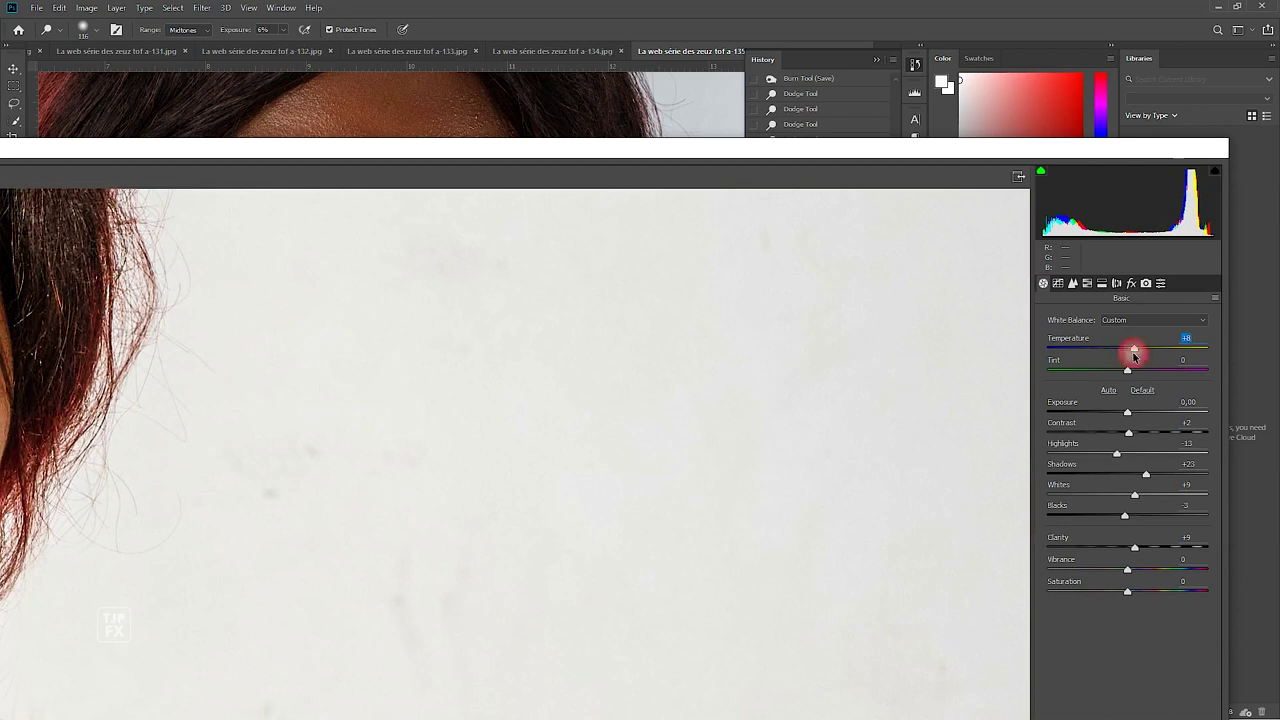
mouse_move(1128, 372)
mouse_down()
mouse_move(1131, 350)
mouse_move(1131, 373)
mouse_up()
click(1129, 371)
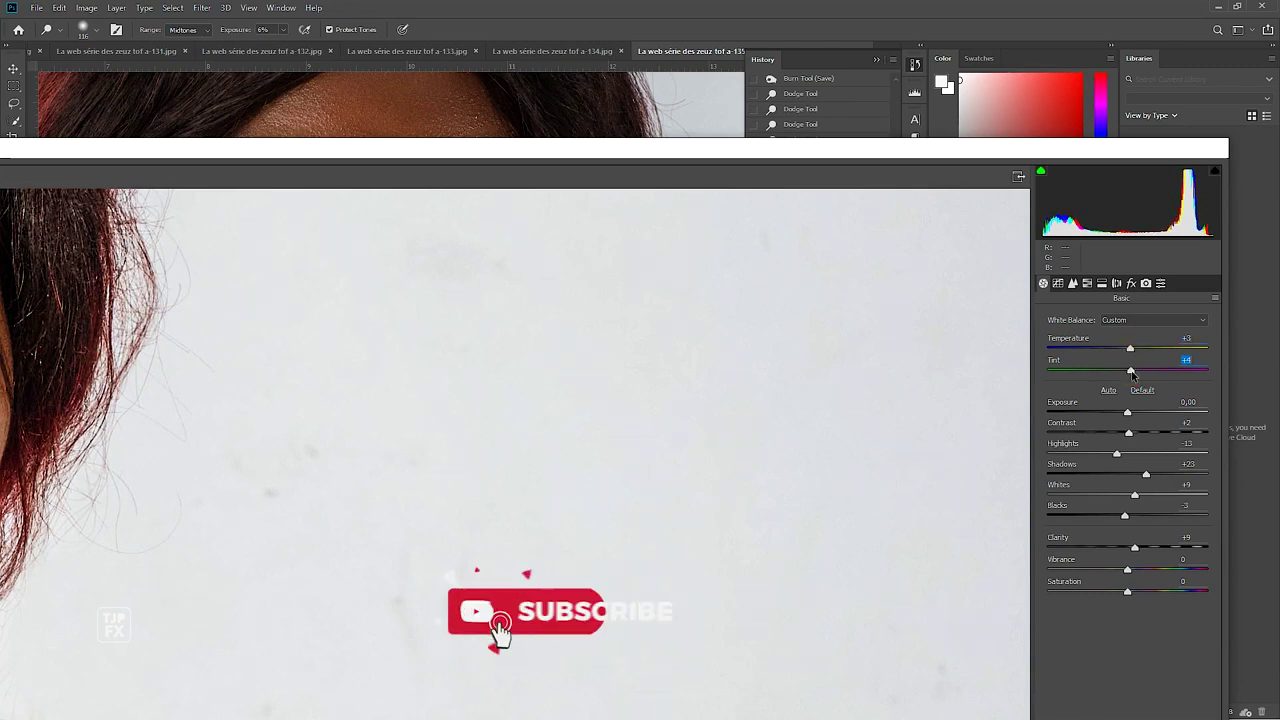
In HSL, raise Oranges luminance and set Magentas saturation to +32
click(1087, 283)
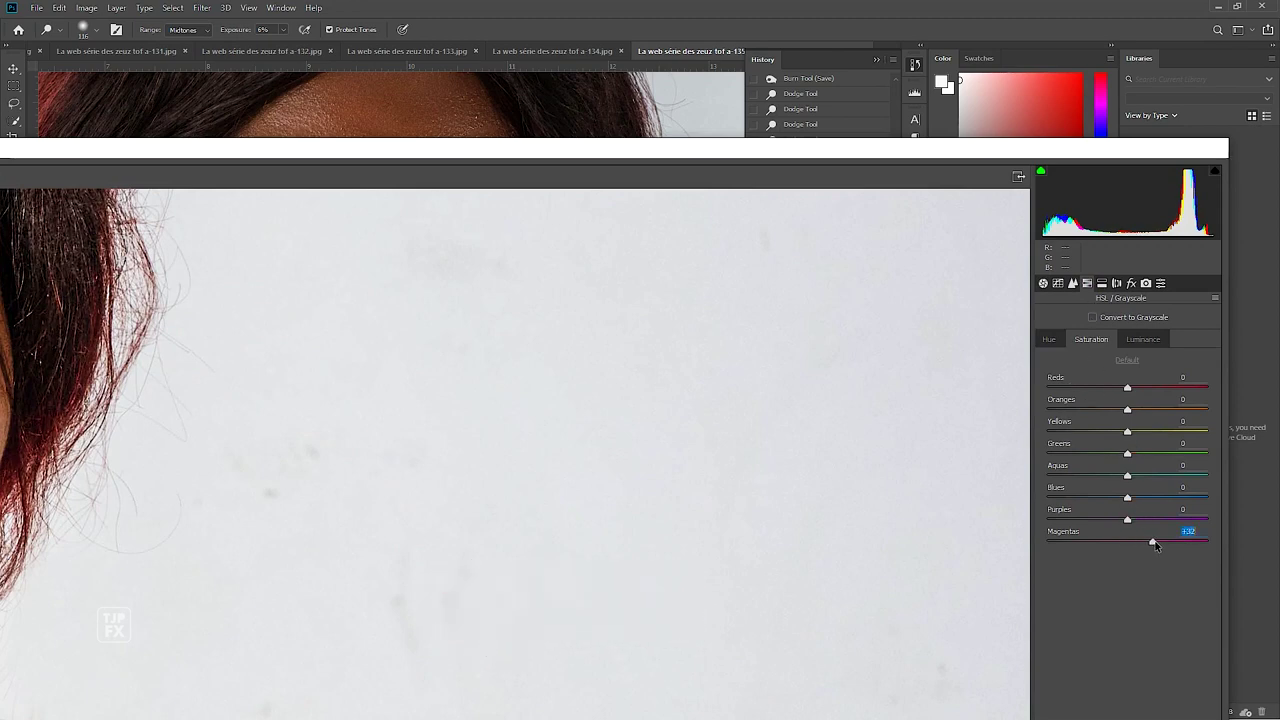
click(1150, 340)
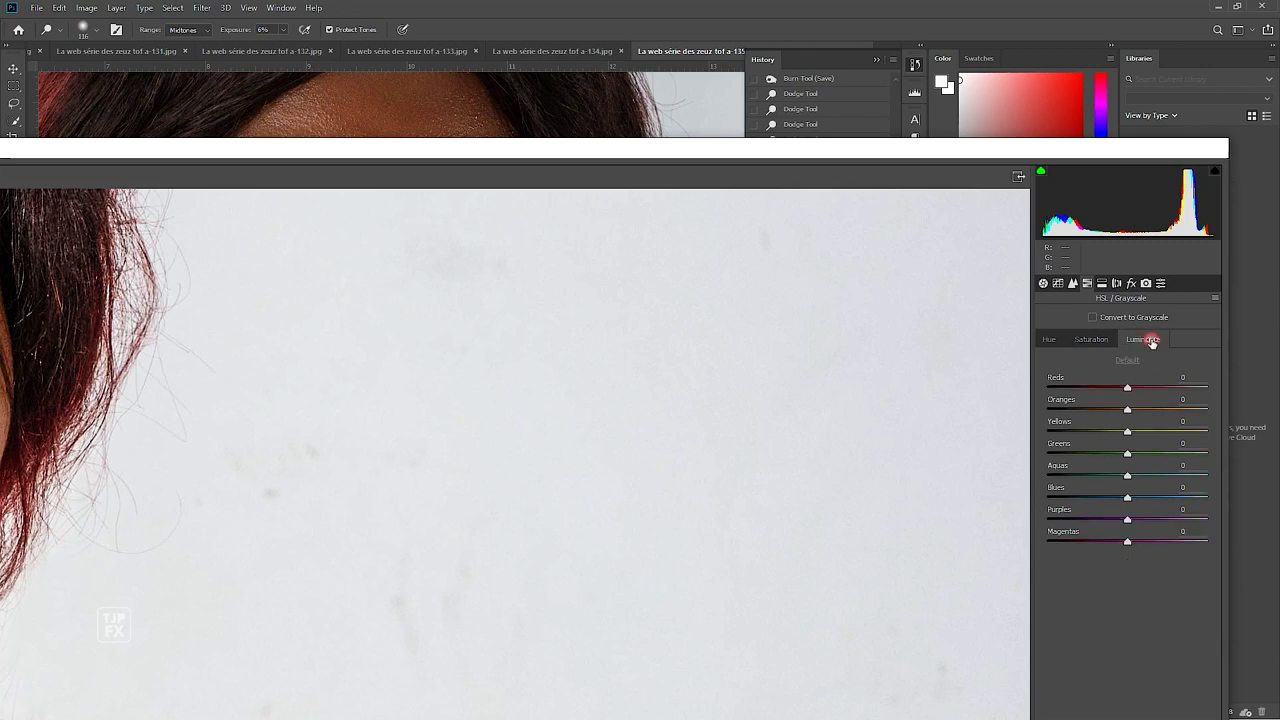
click(1132, 545)
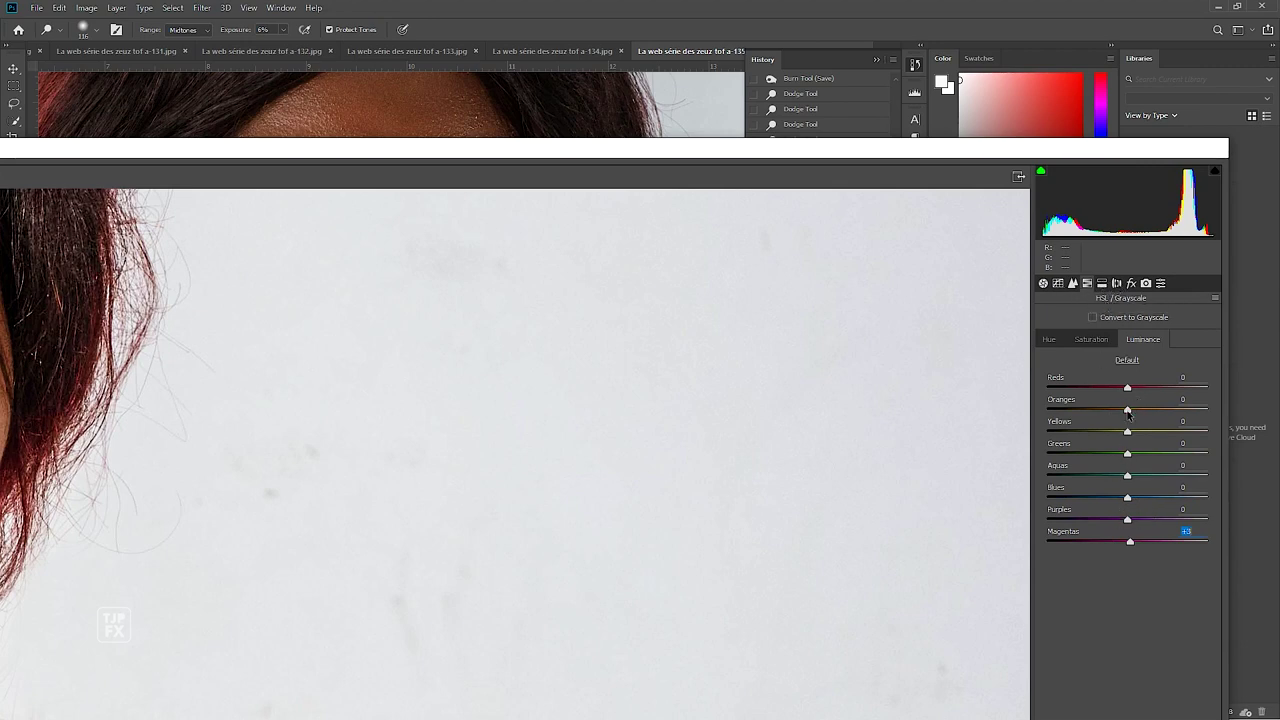
drag(1128, 410, 1155, 414)
click(1090, 340)
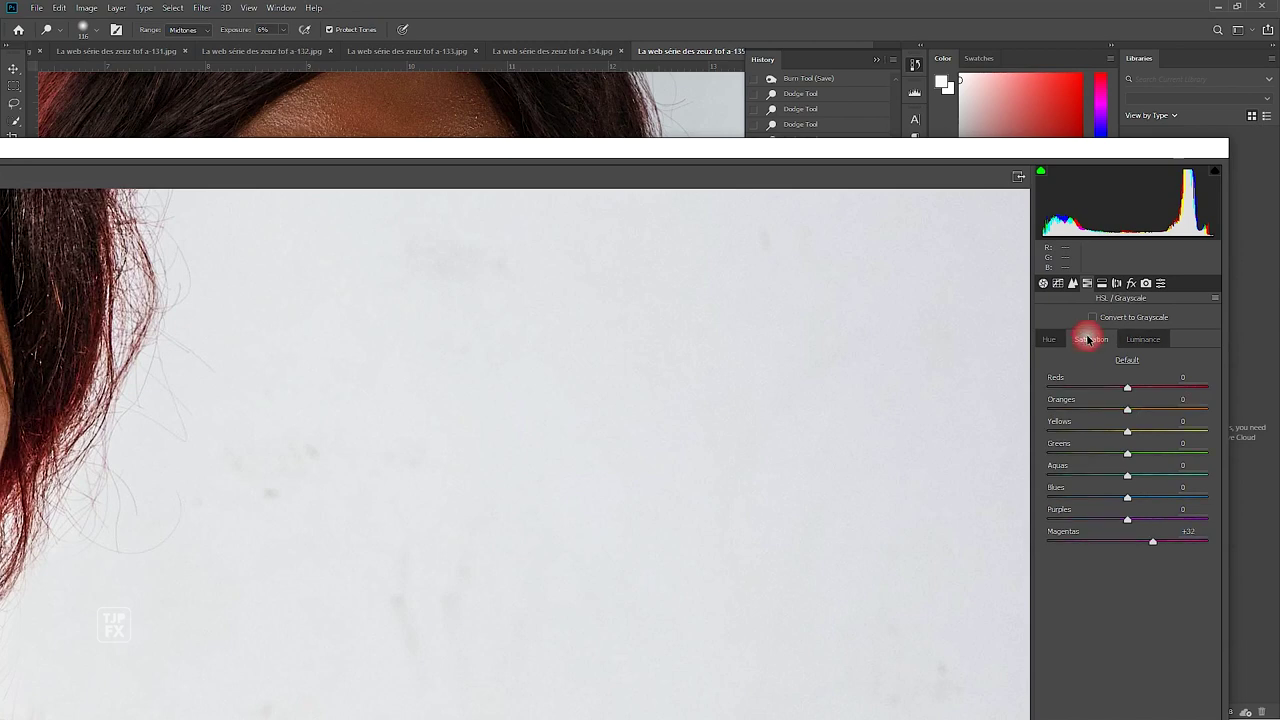
mouse_move(1128, 410)
mouse_down()
mouse_move(1049, 414)
mouse_move(1125, 419)
mouse_up()
Zoom the preview out and reposition the Camera Raw window
key(ctrl+minus)
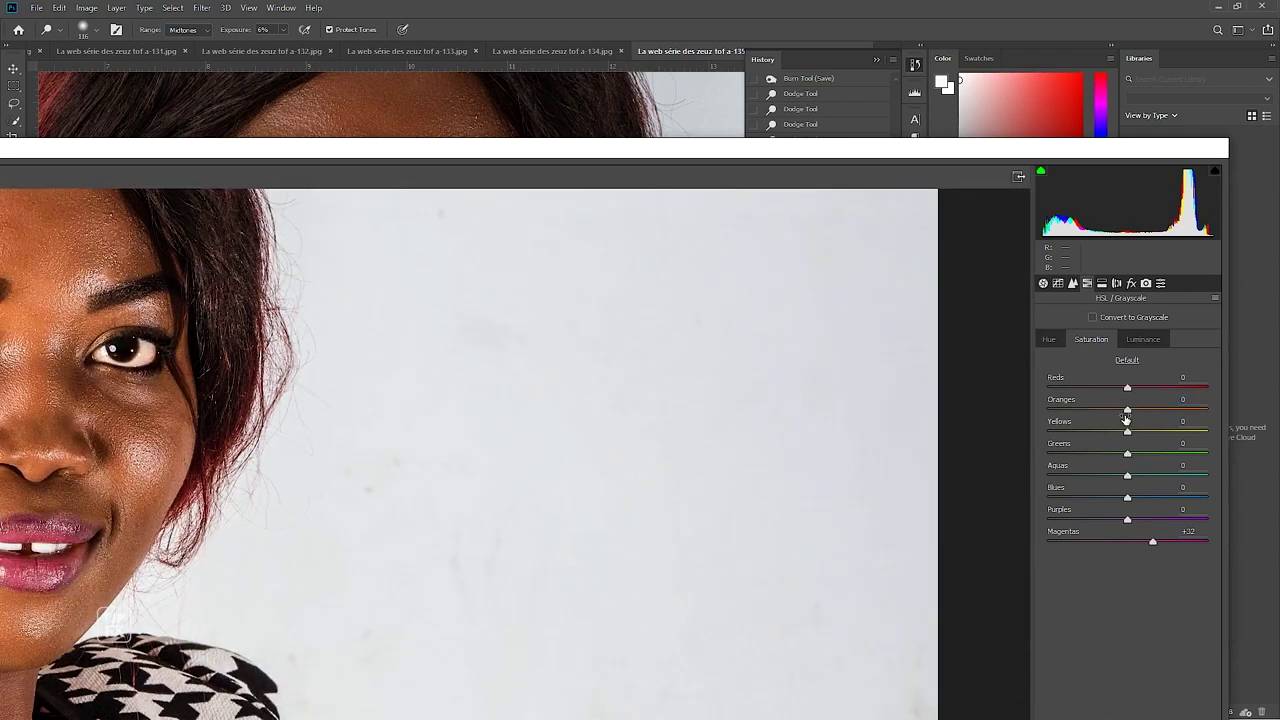
key(ctrl+minus)
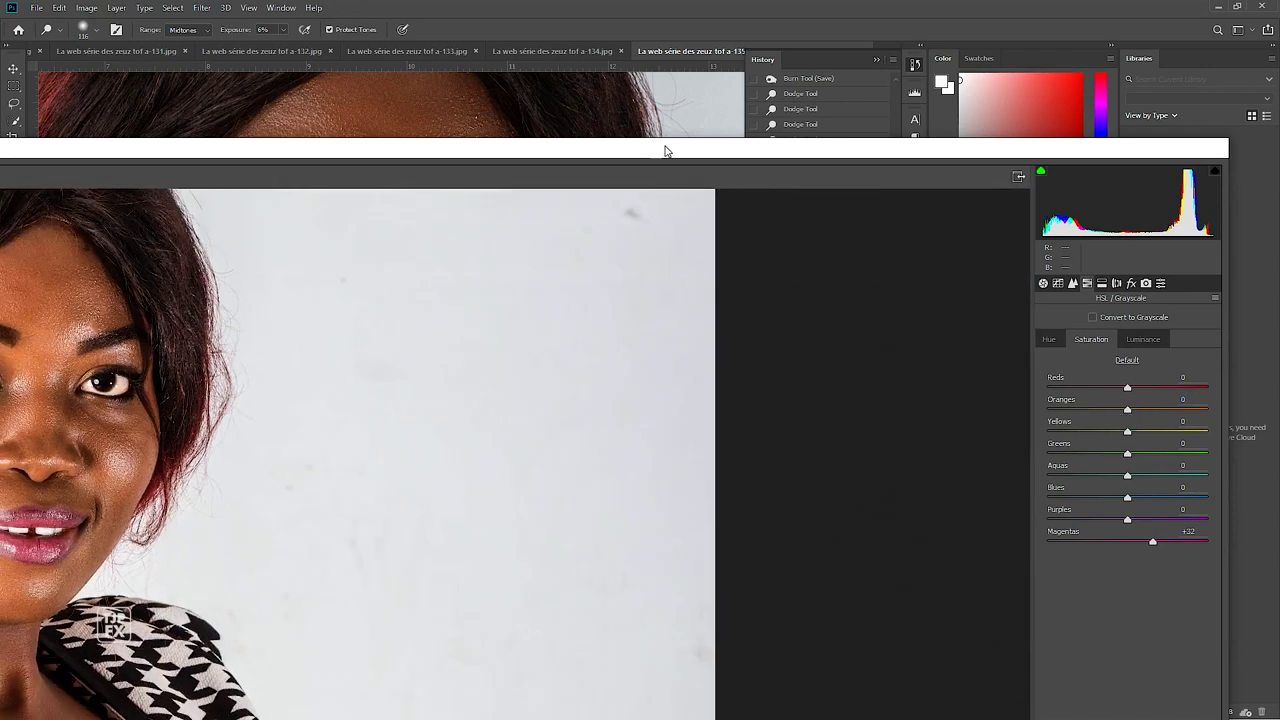
mouse_move(665, 150)
mouse_down()
mouse_move(838, 95)
mouse_move(270, 66)
mouse_move(895, 68)
mouse_up()
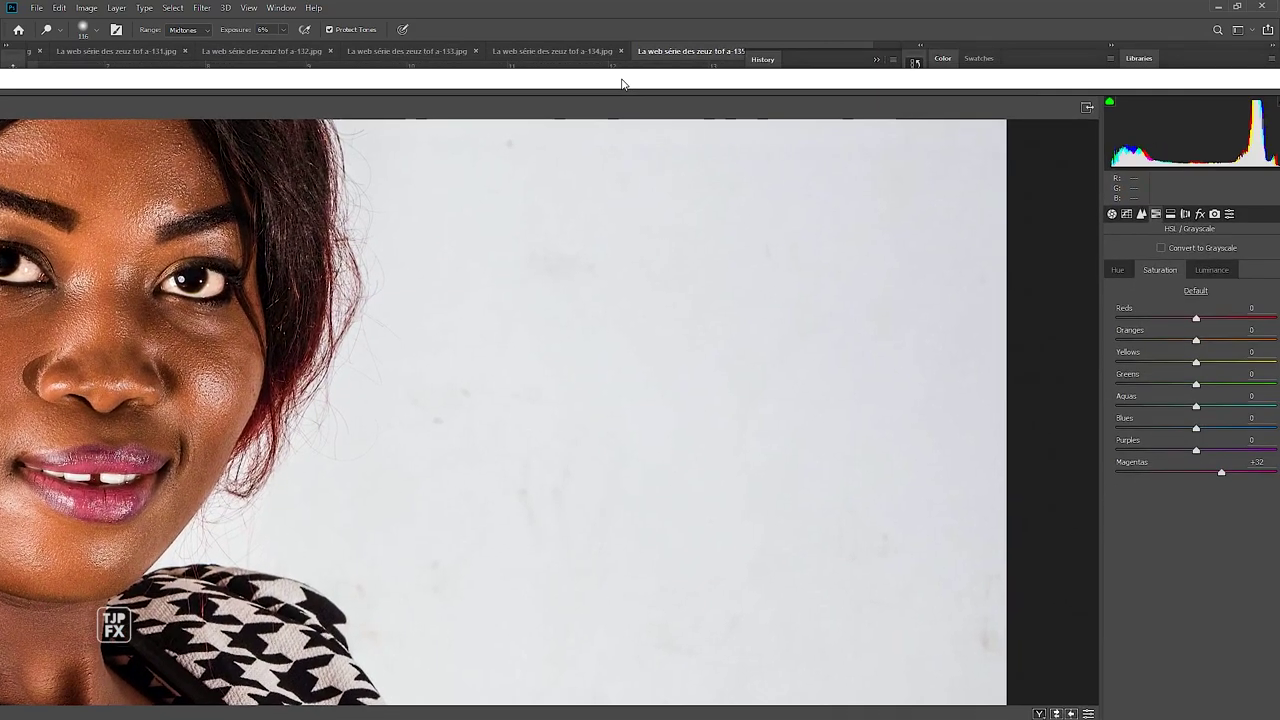
drag(783, 68, 555, 93)
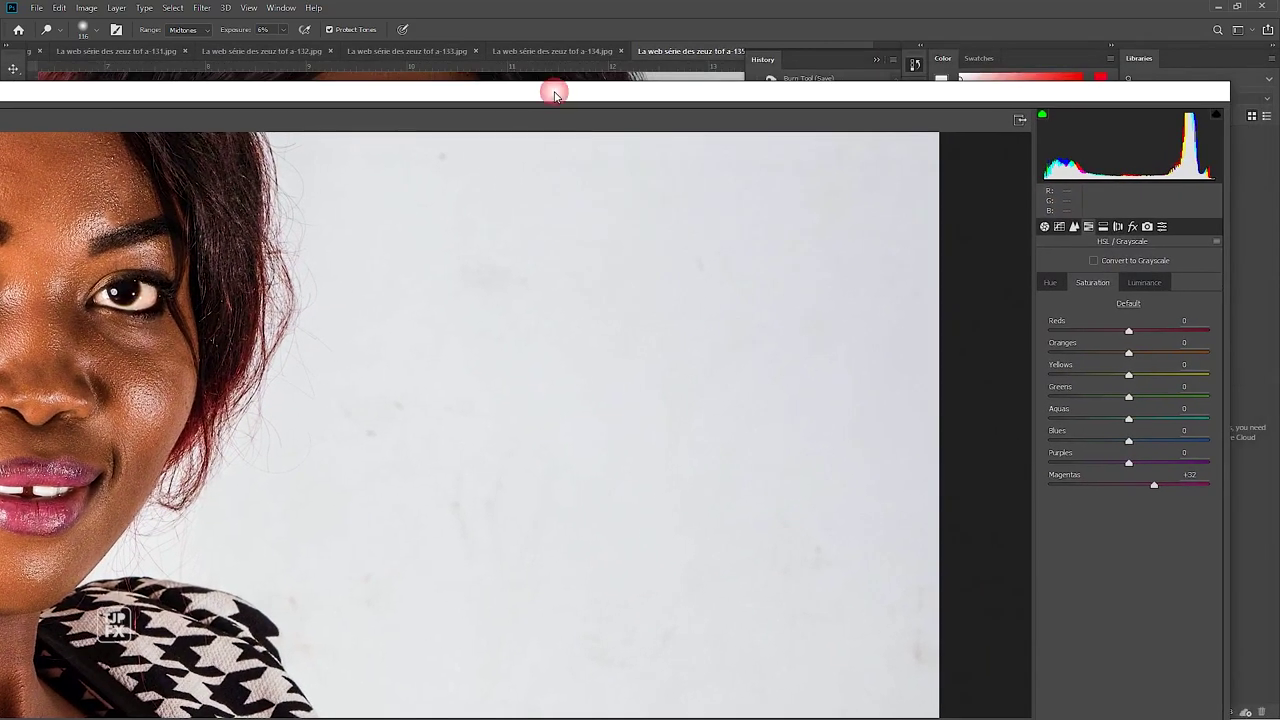
Set Luminance noise reduction to 27 in Detail, checking the cheek up close
click(1074, 226)
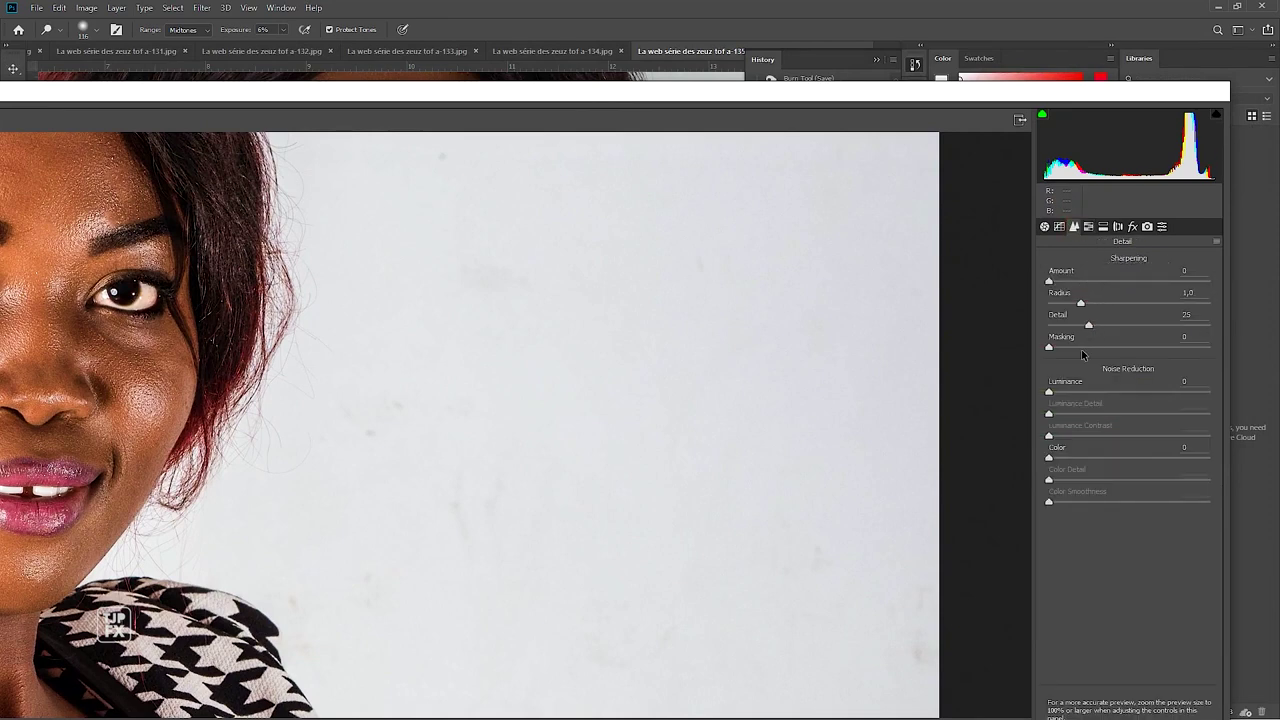
drag(1049, 391, 1142, 391)
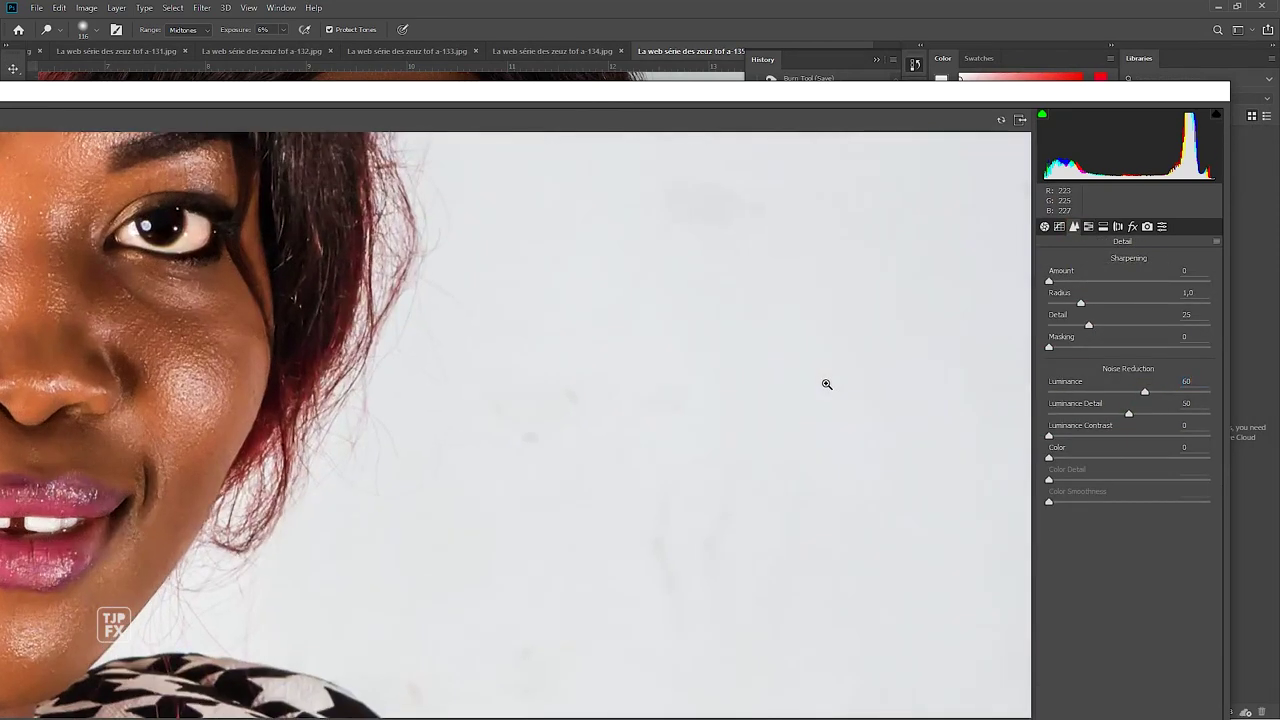
click(826, 380)
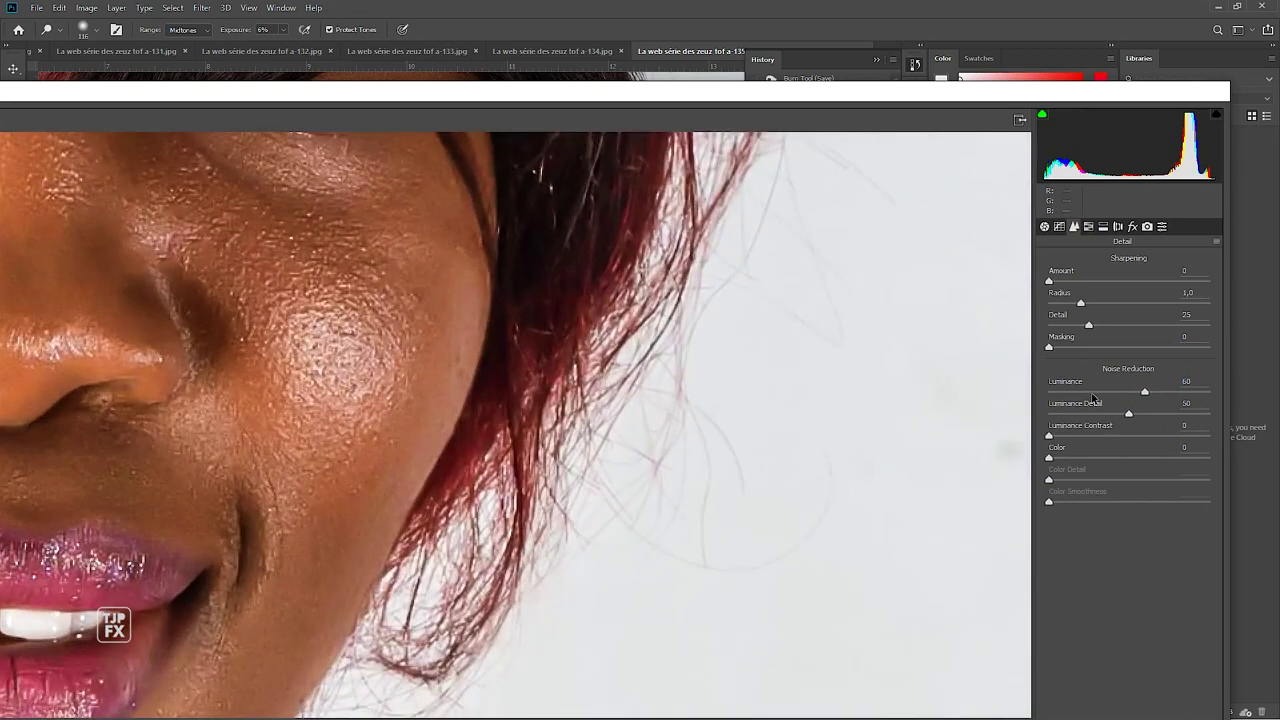
key(ctrl+minus)
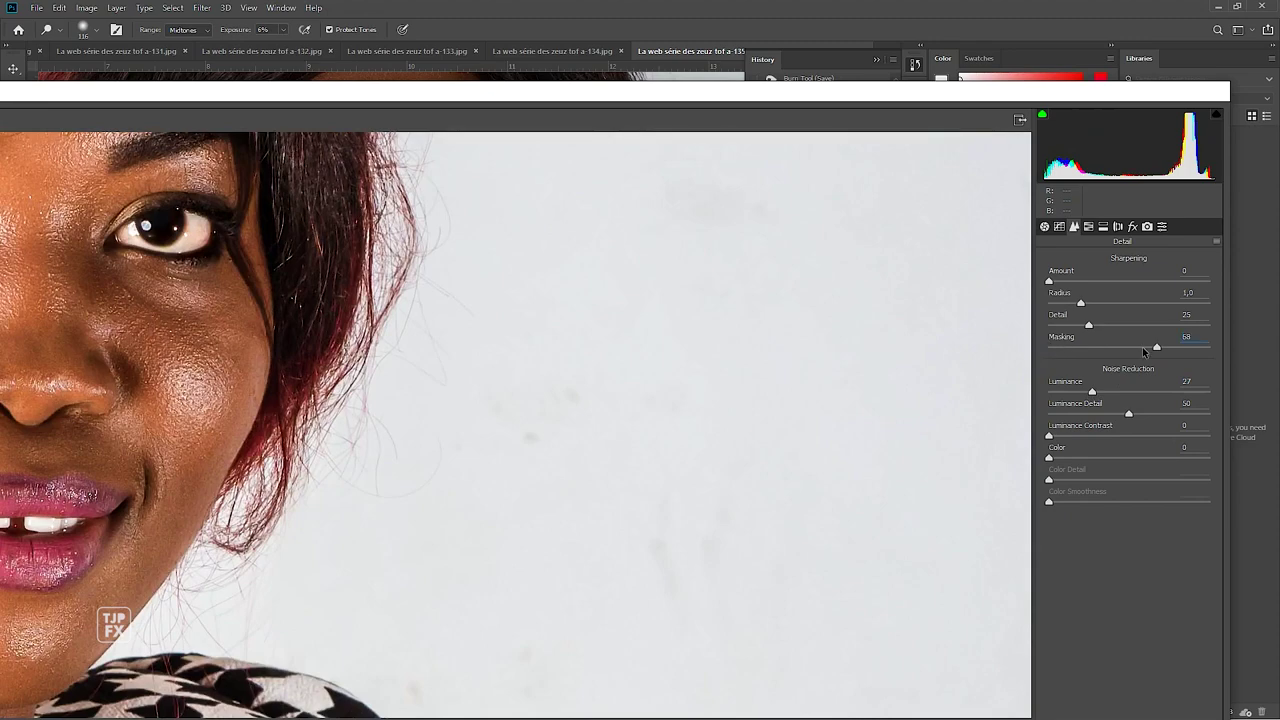
Set Sharpening Masking to 79 and Amount to 36, then zoom out to the face
drag(1144, 351, 1175, 347)
drag(1052, 283, 1095, 292)
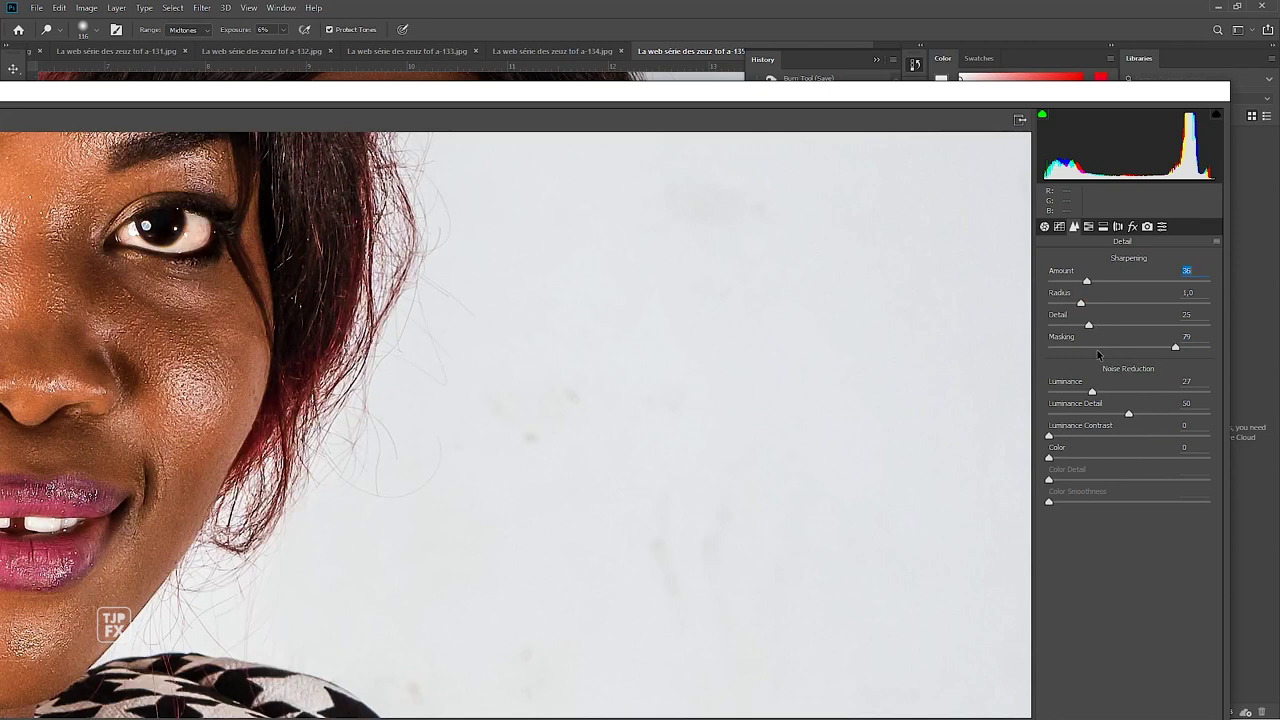
key(ctrl+minus)
key(ctrl+minus)
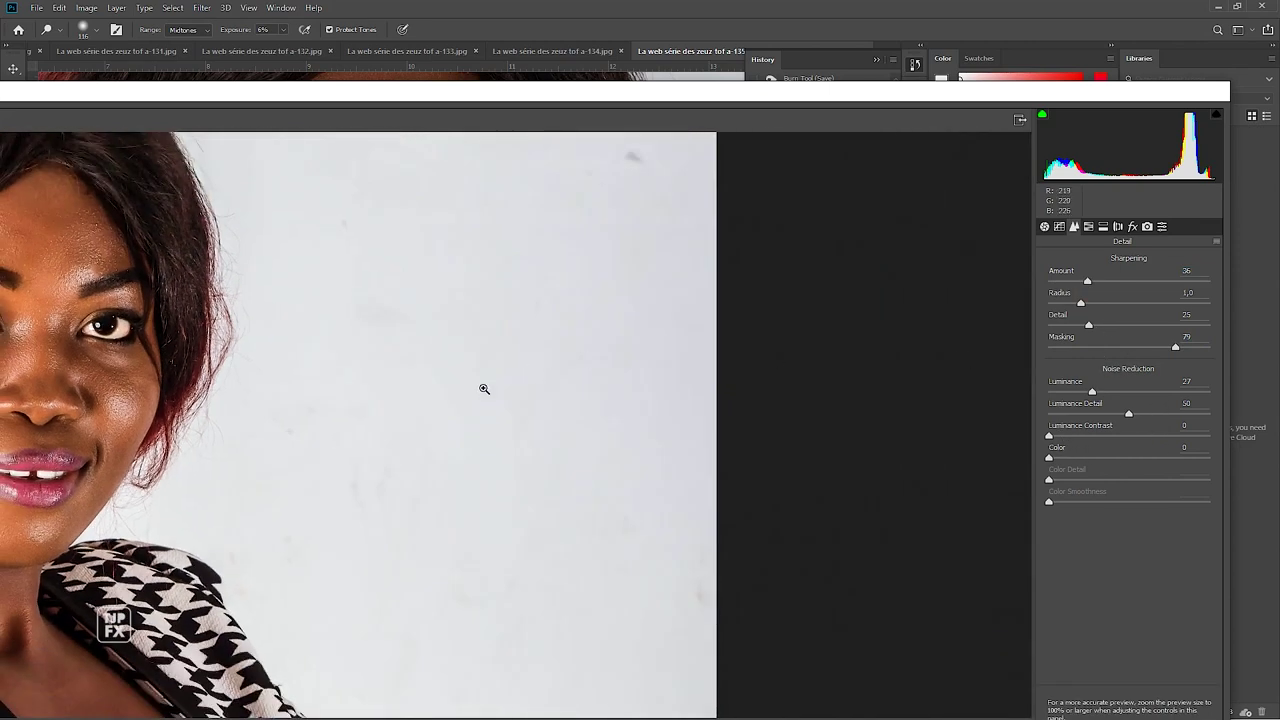
scroll(337, 408, down, 2)
scroll(314, 386, down, 2)
scroll(374, 300, down, 3)
scroll(400, 323, down, 3)
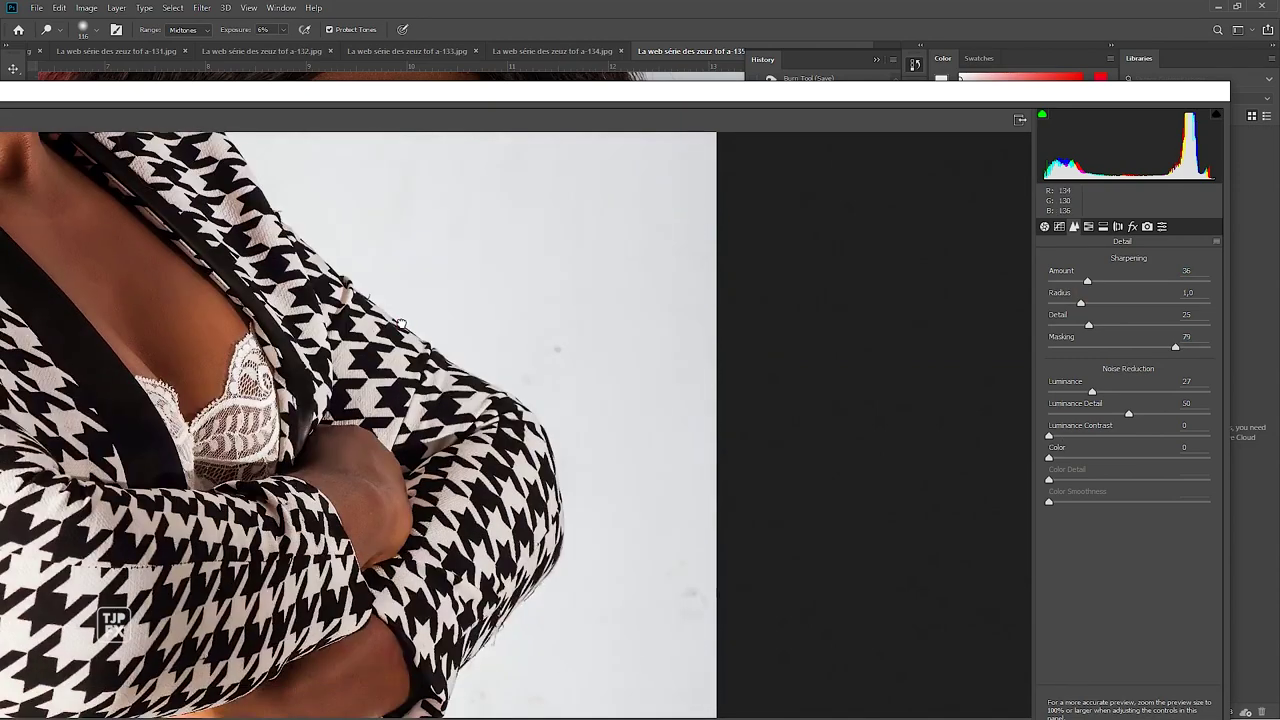
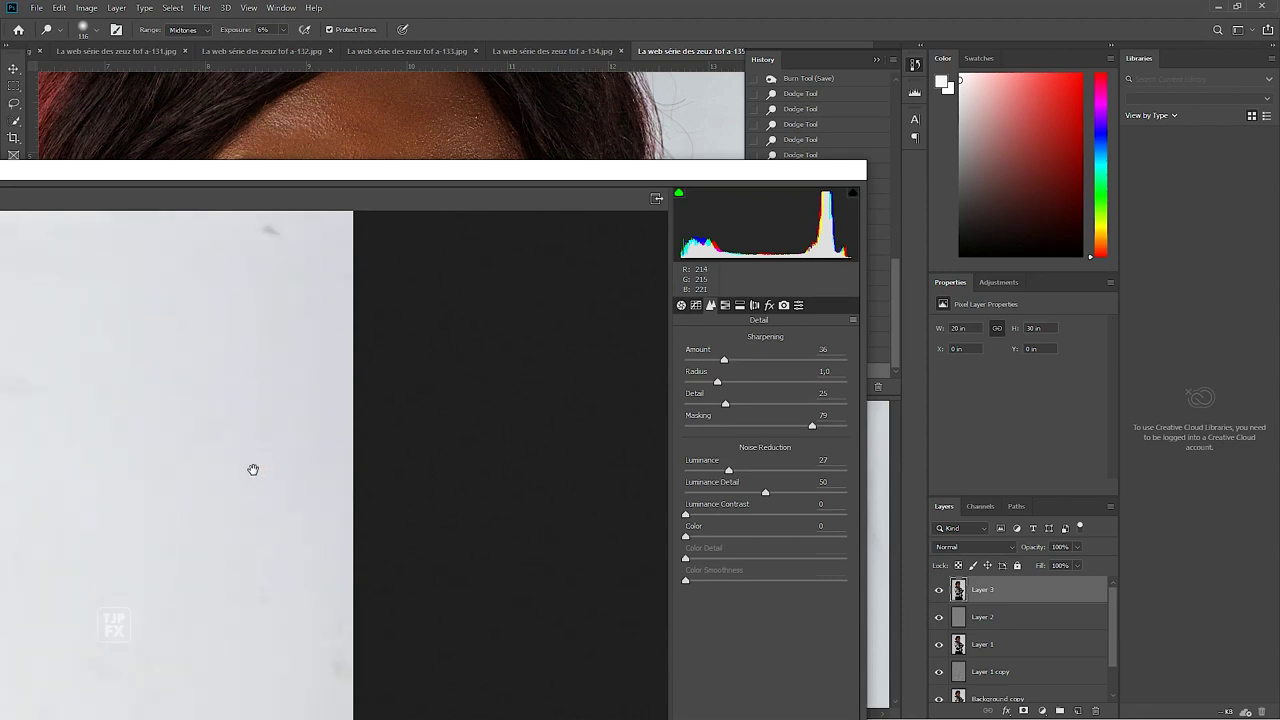
Zoom and pan the Camera Raw preview to inspect the face, eye, cheek and lips up close
click(519, 180)
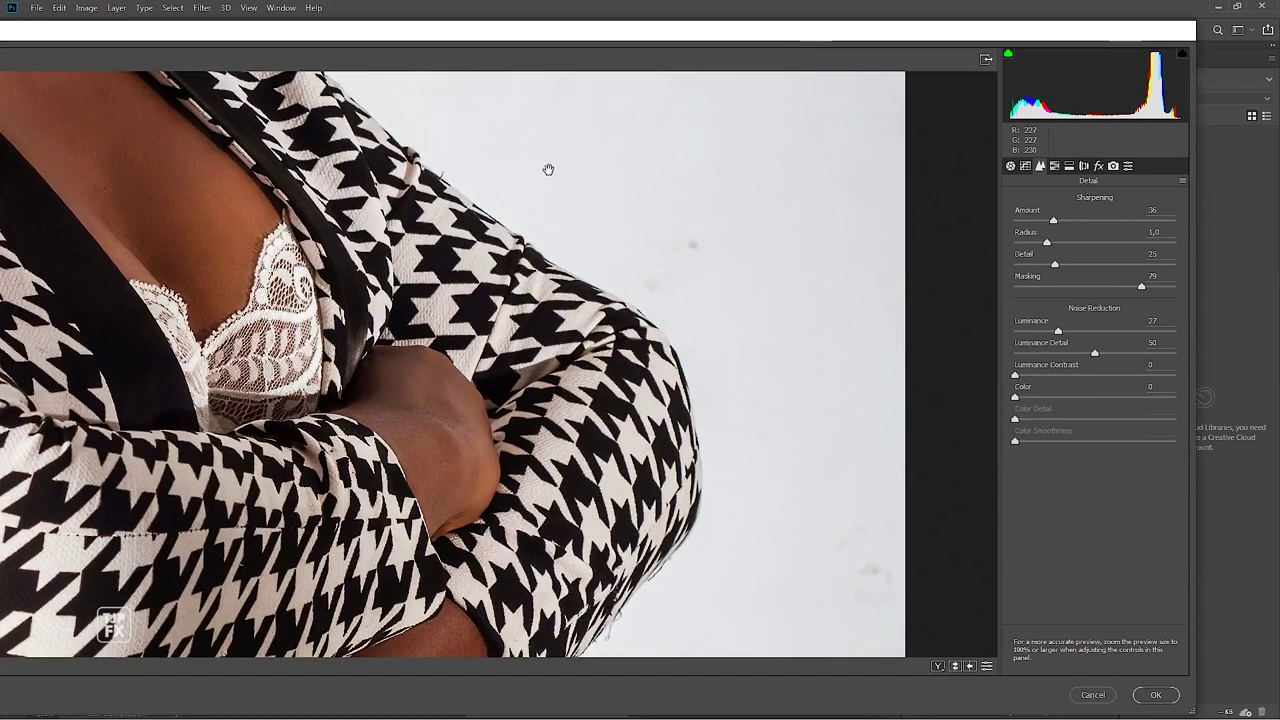
drag(546, 171, 520, 332)
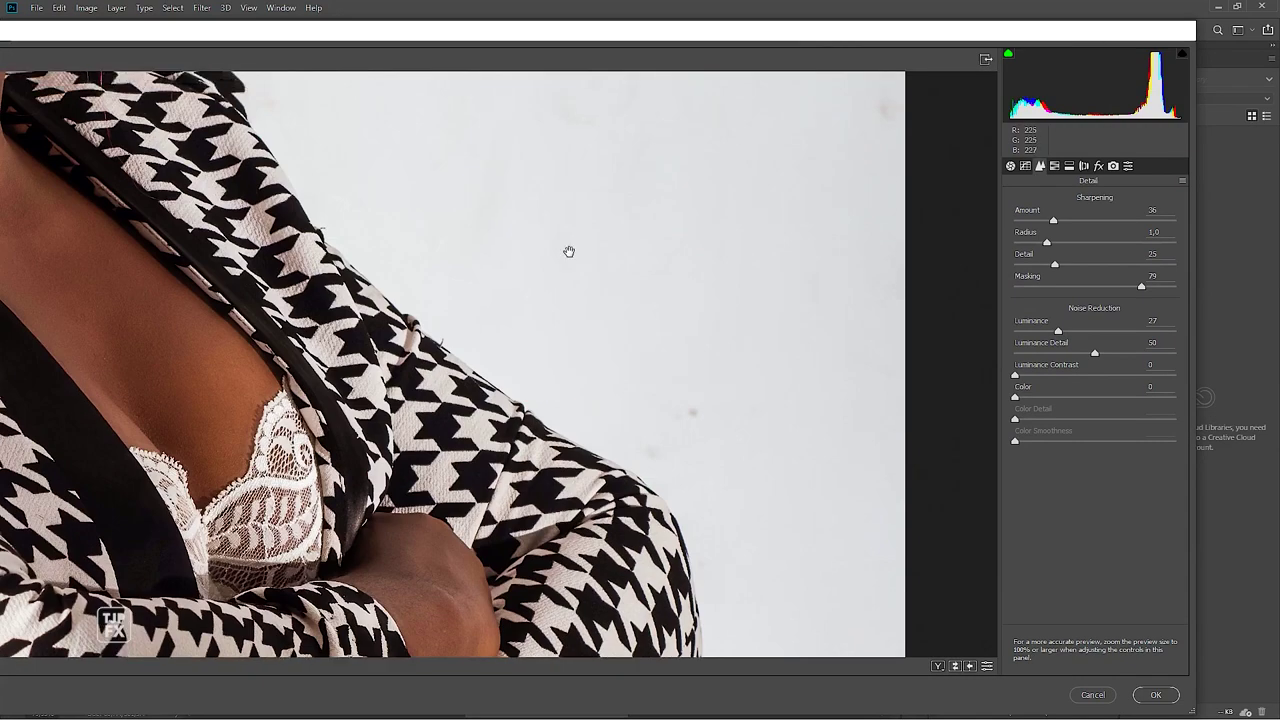
click(538, 281)
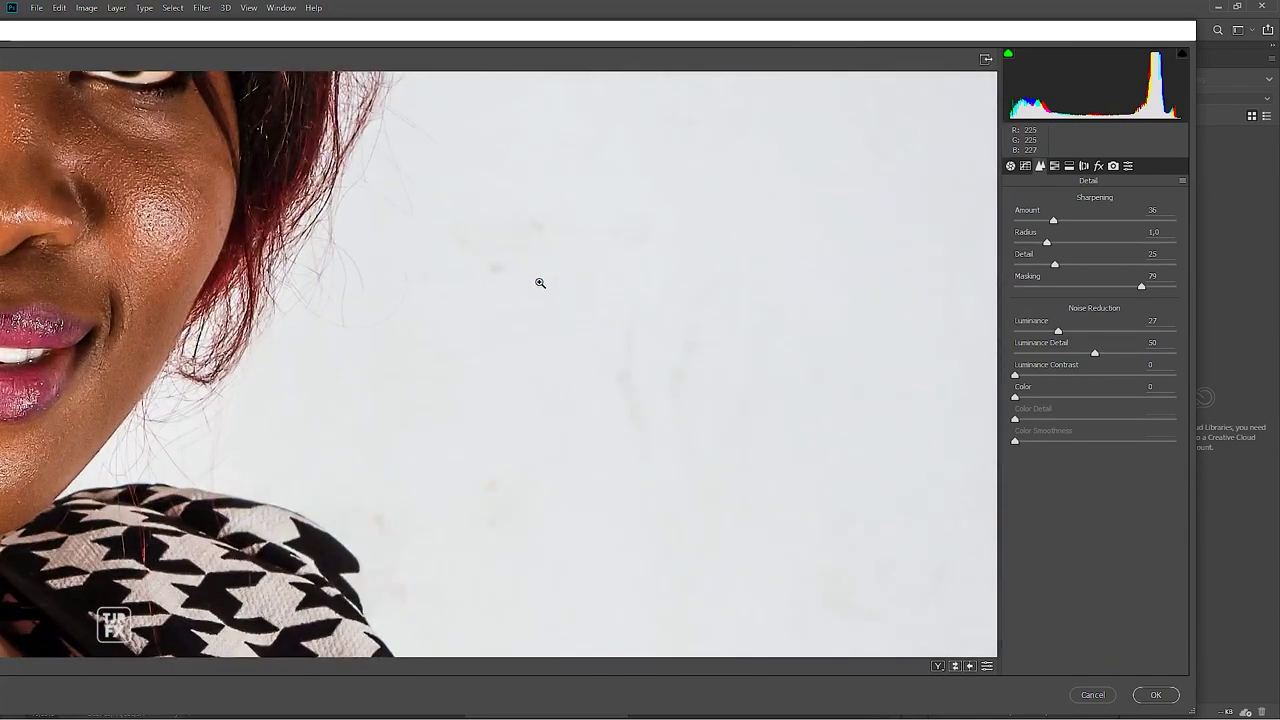
drag(394, 234, 406, 497)
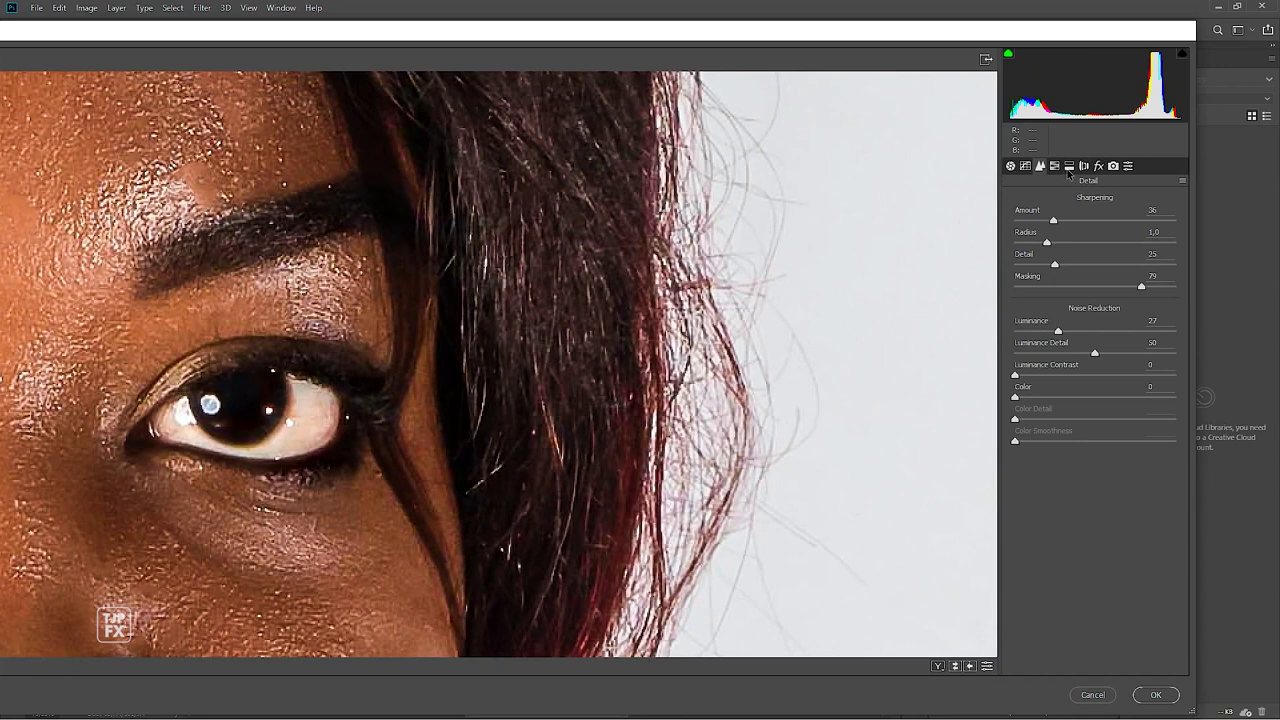
click(1068, 168)
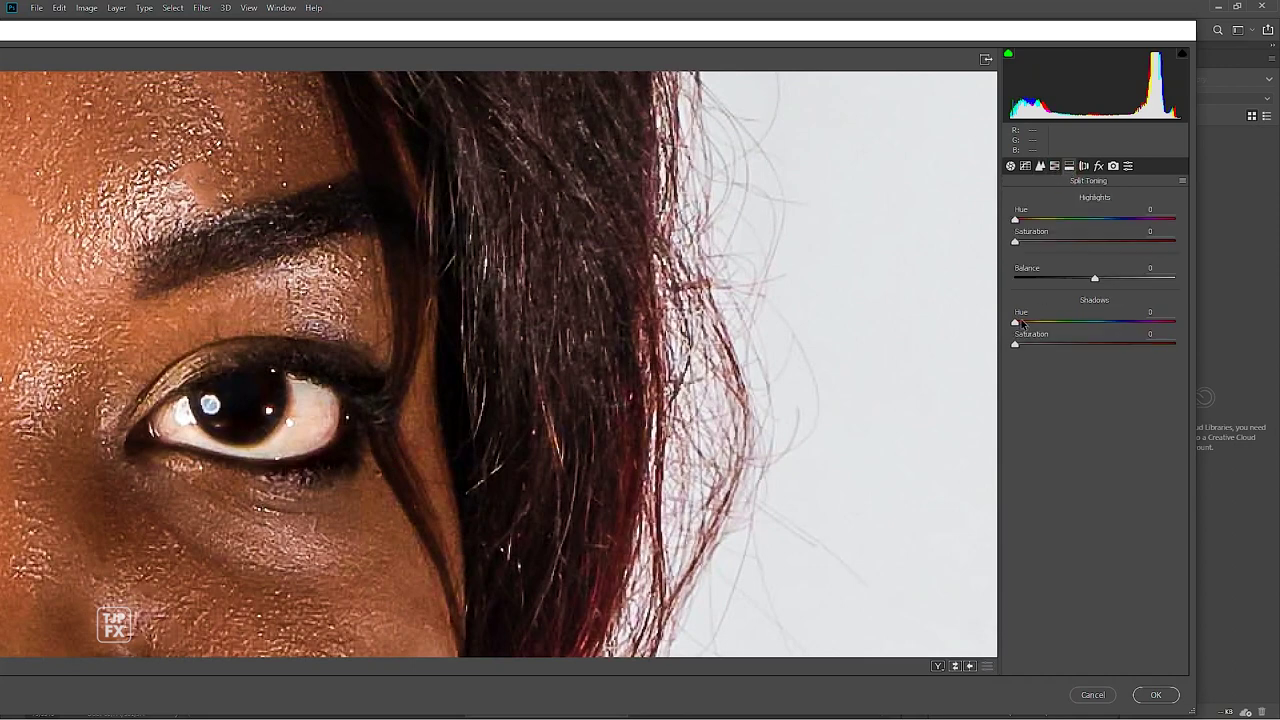
Set the shadows split toning to hue 290 with saturation 7
mouse_move(1021, 345)
mouse_down()
mouse_move(1037, 322)
mouse_move(1153, 333)
mouse_up()
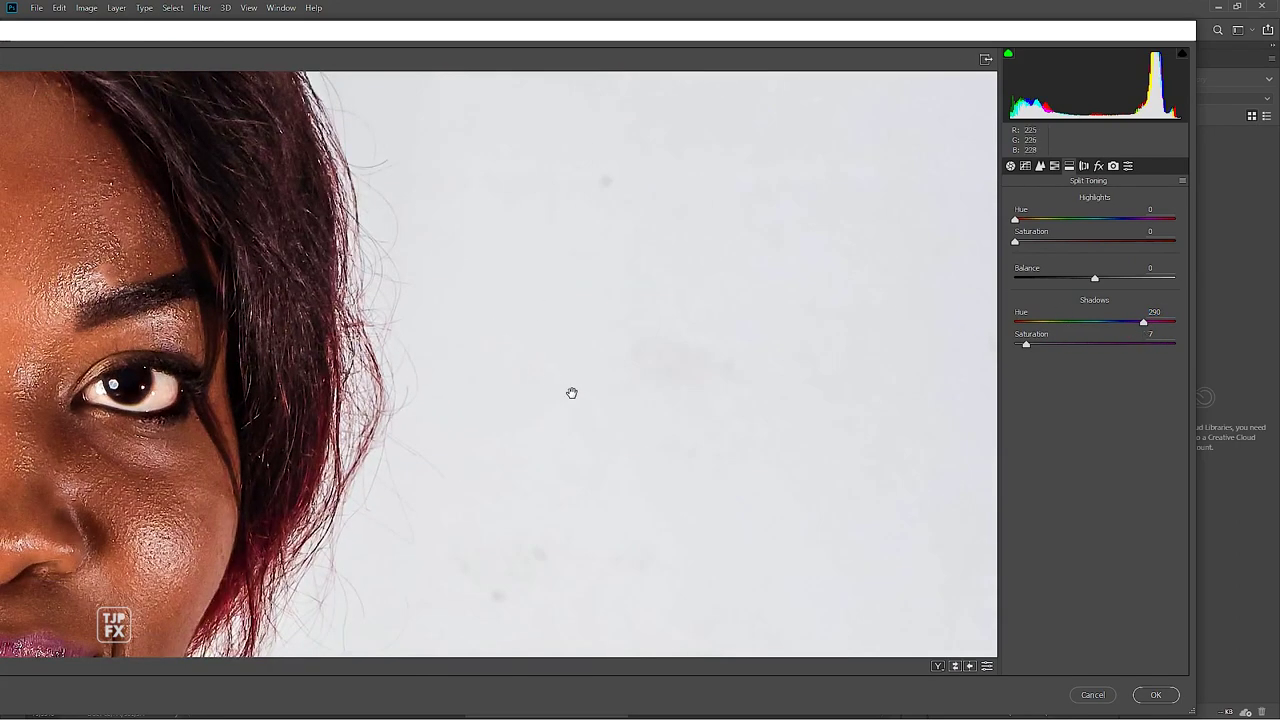
drag(571, 391, 337, 254)
click(386, 320)
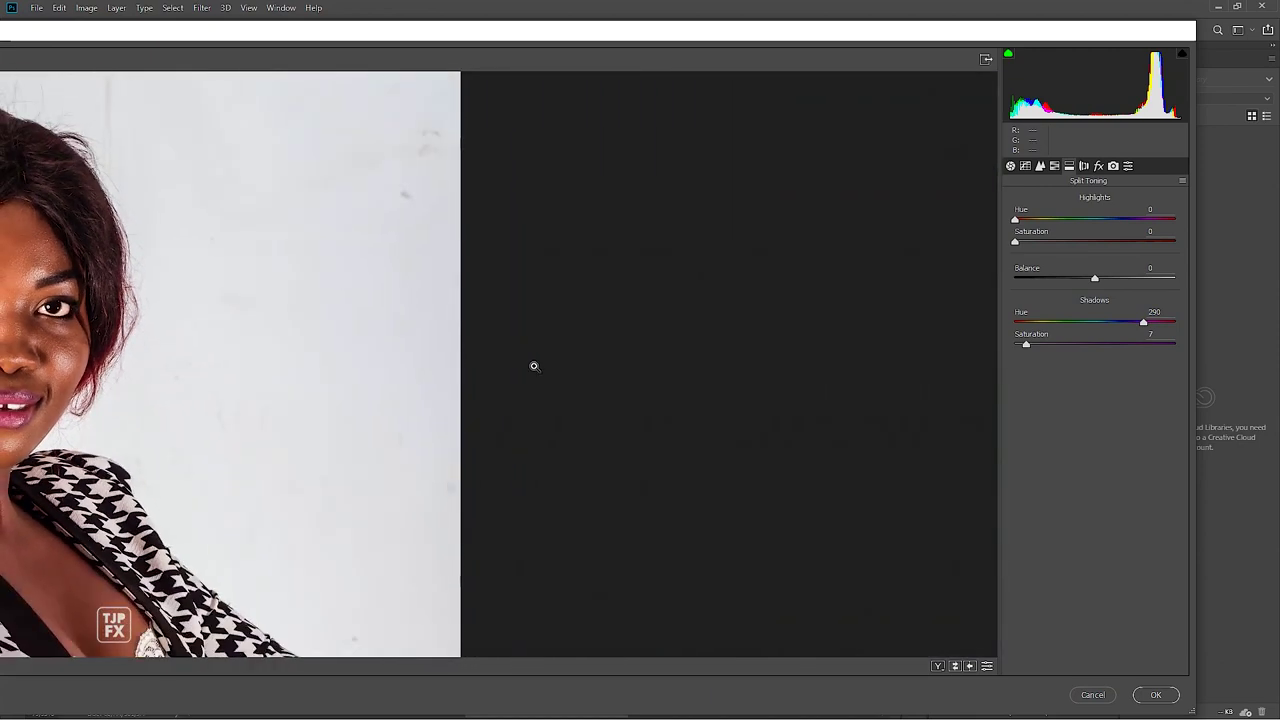
scroll(171, 229, down, 2)
scroll(171, 229, down, 2)
drag(340, 35, 0, 125)
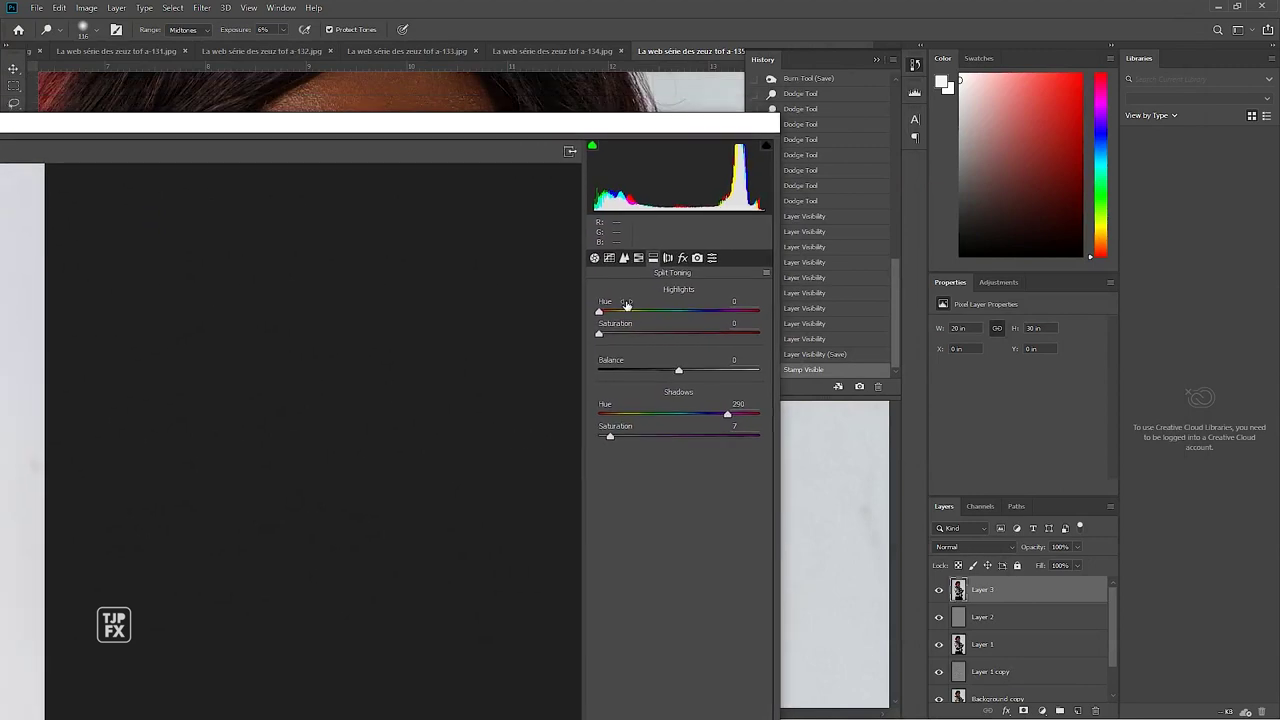
Tint the highlights to hue 245 with saturation 11
mouse_move(601, 314)
mouse_down()
mouse_move(622, 312)
mouse_move(618, 335)
mouse_up()
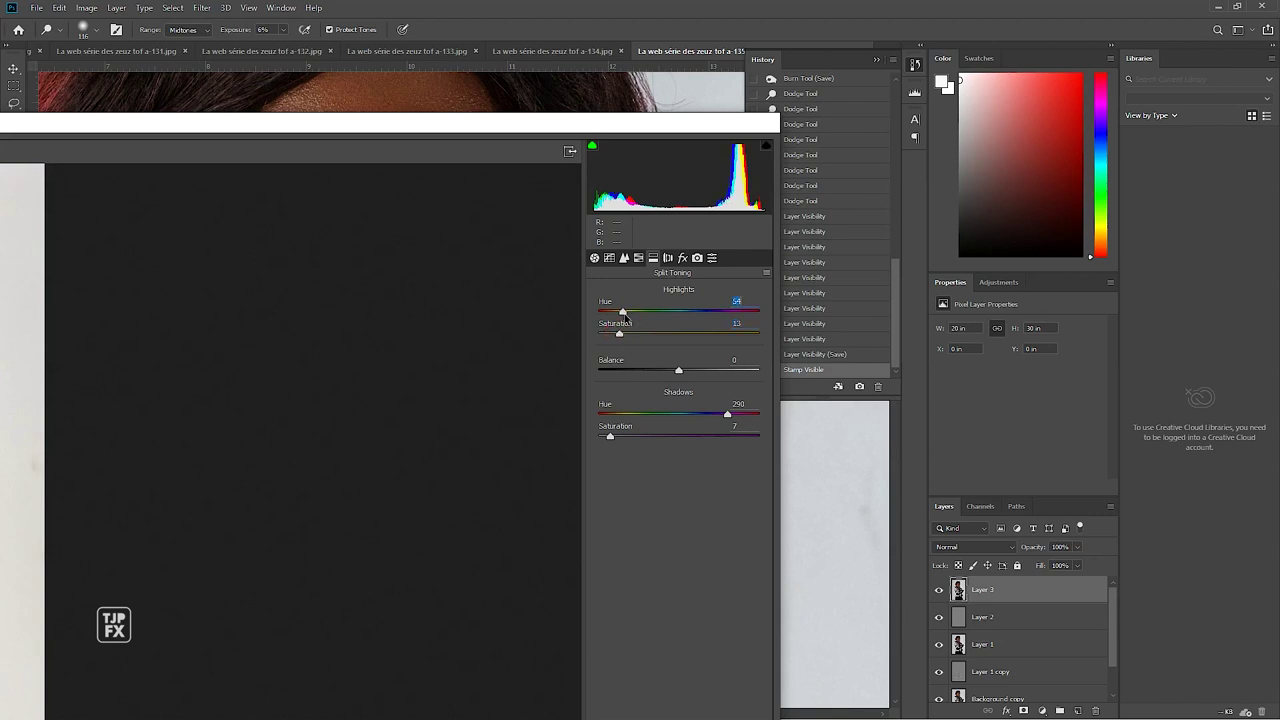
mouse_move(622, 312)
mouse_down()
mouse_move(760, 327)
mouse_move(673, 313)
mouse_move(707, 314)
mouse_up()
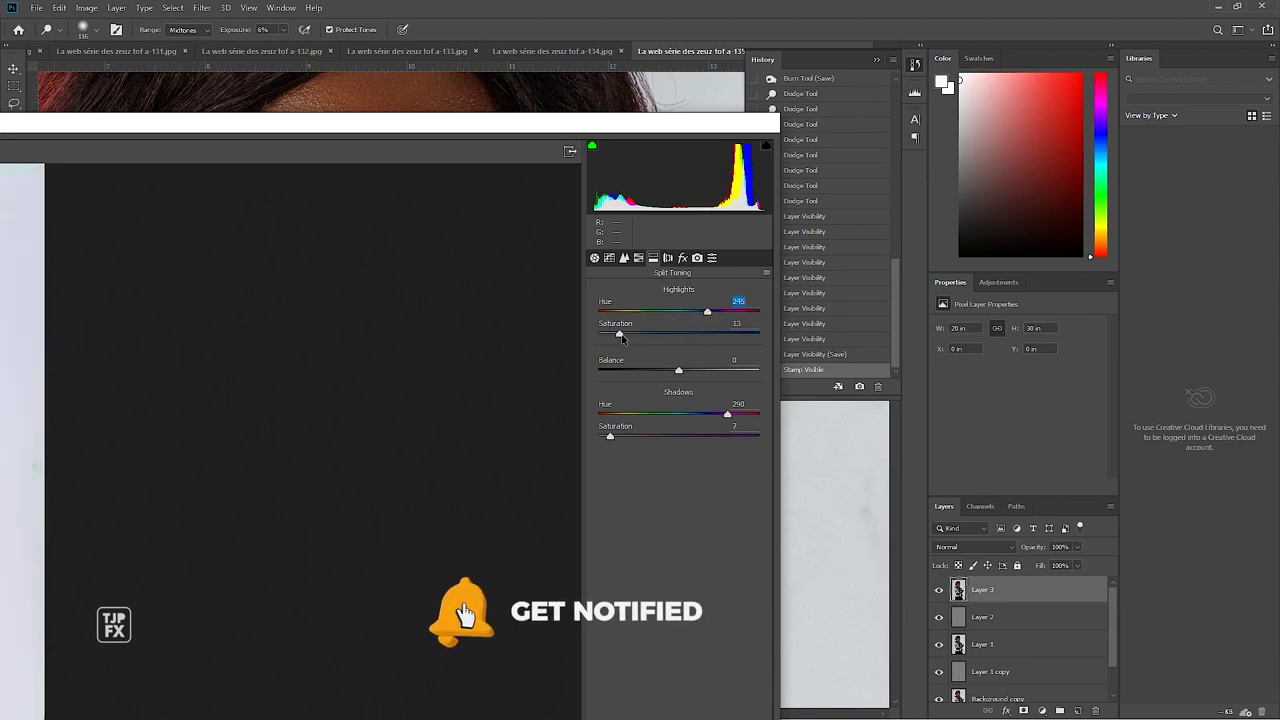
drag(621, 337, 617, 336)
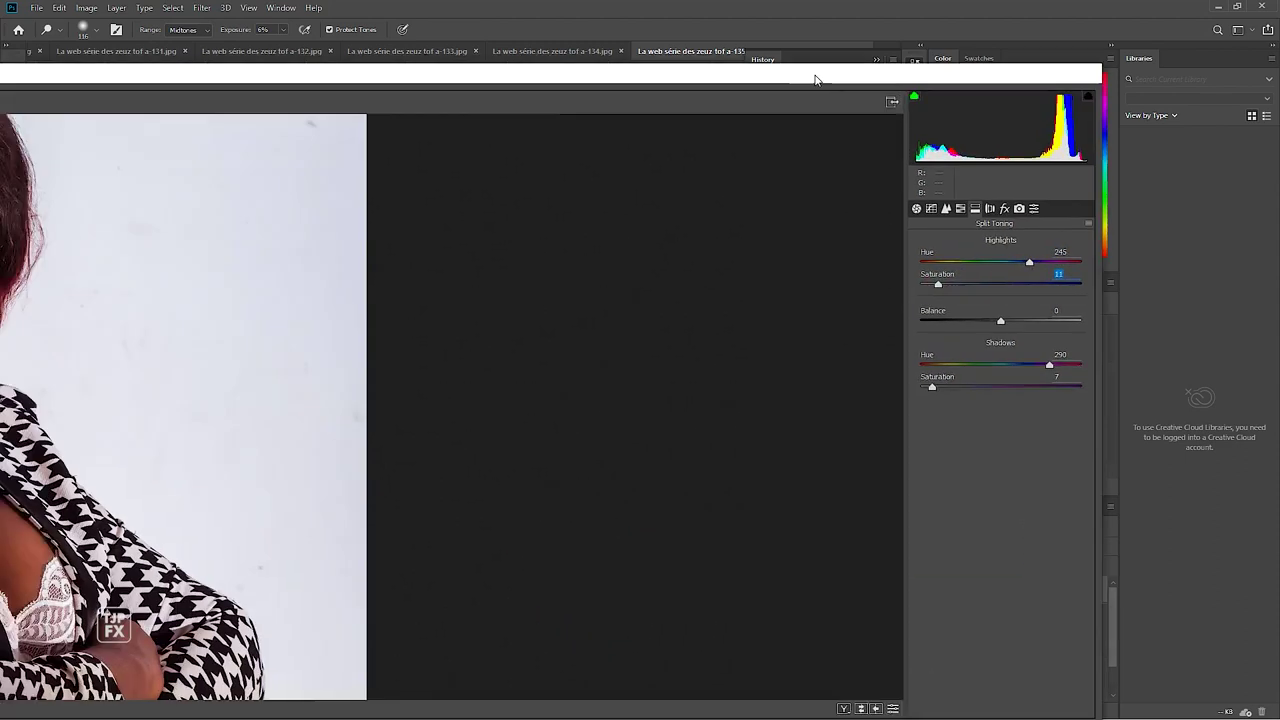
drag(815, 79, 885, 50)
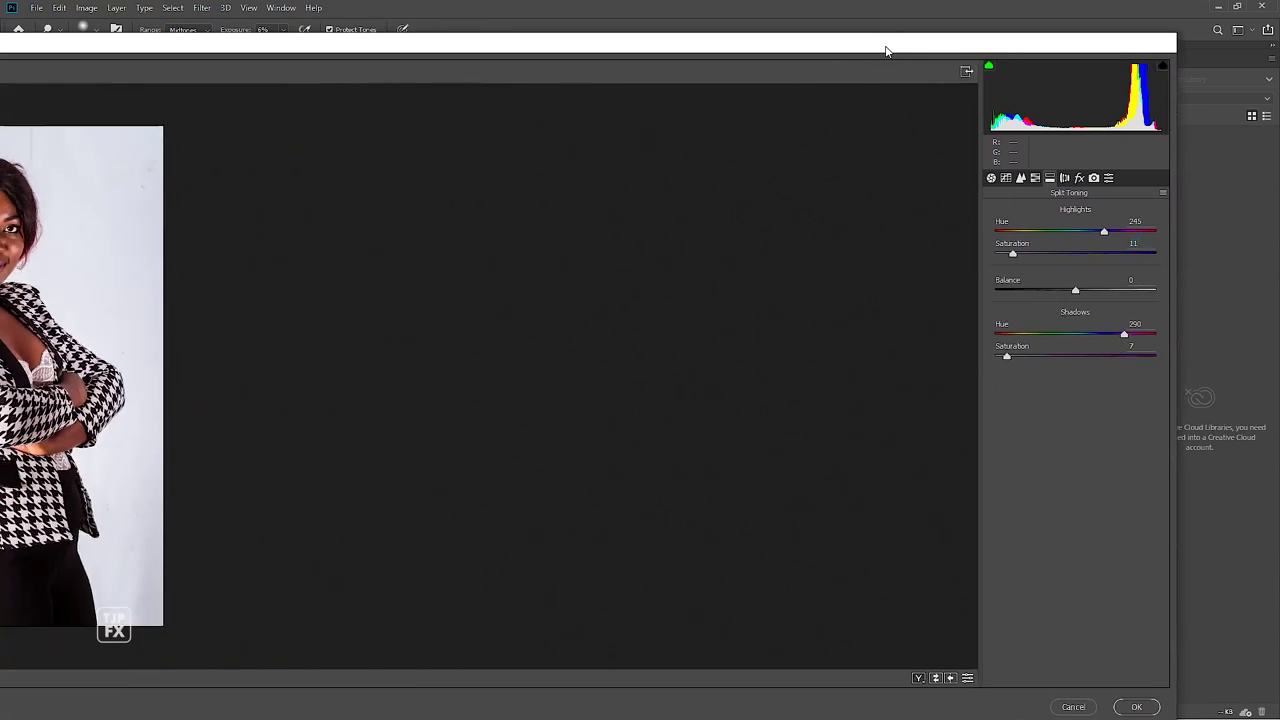
drag(893, 43, 939, 8)
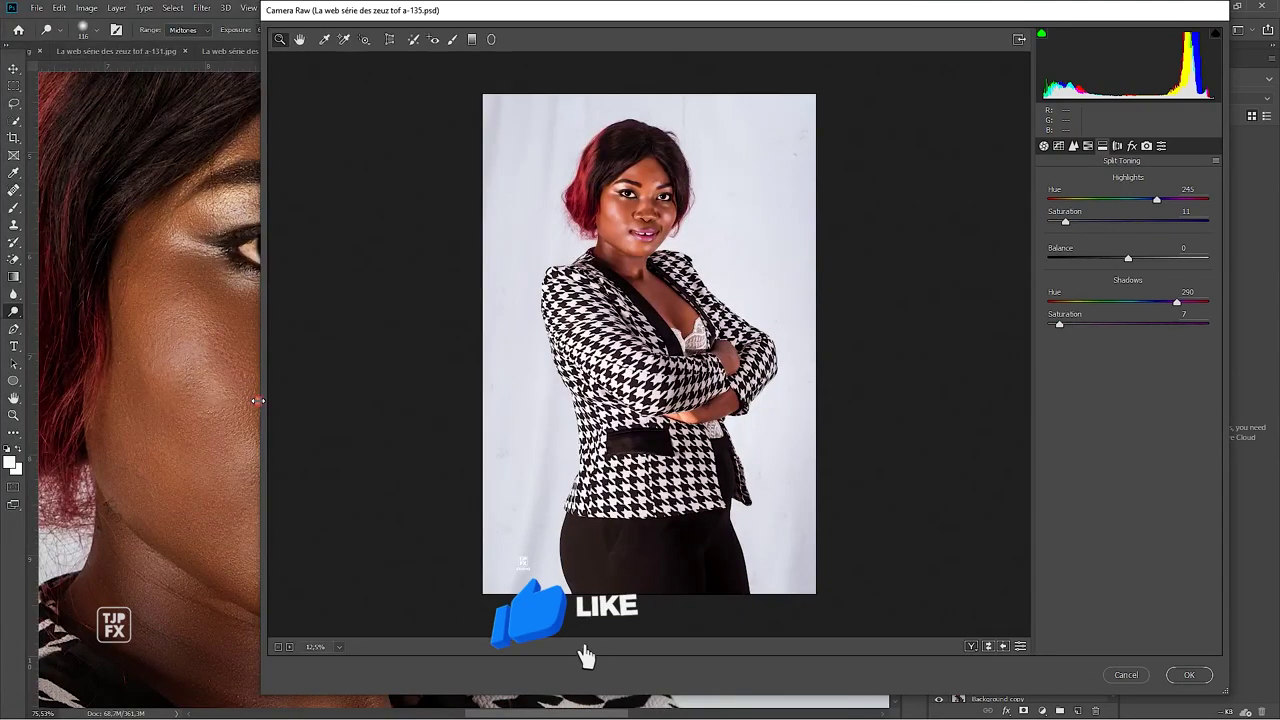
Check the toned face and lips at 50–200% zoom, then commit the Camera Raw Filter to Layer 3
mouse_move(539, 12)
mouse_down()
mouse_move(519, 38)
mouse_move(409, 57)
mouse_up()
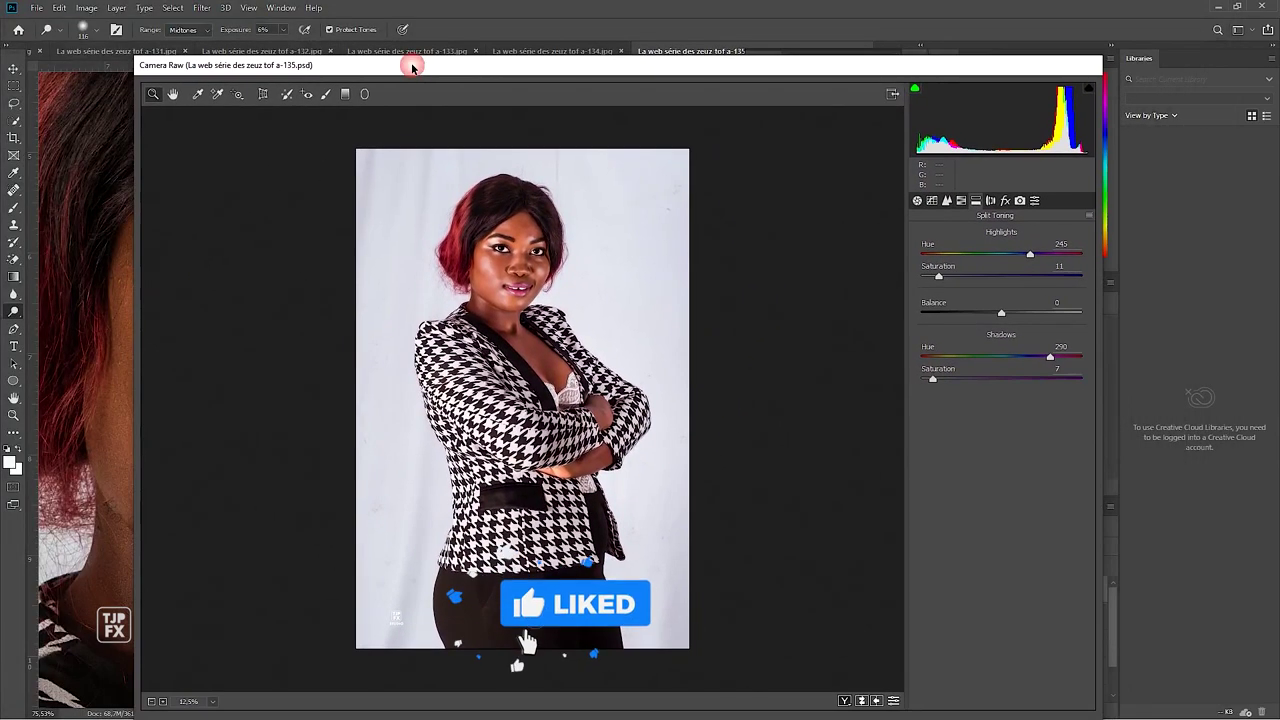
key(ctrl+plus)
key(ctrl+plus)
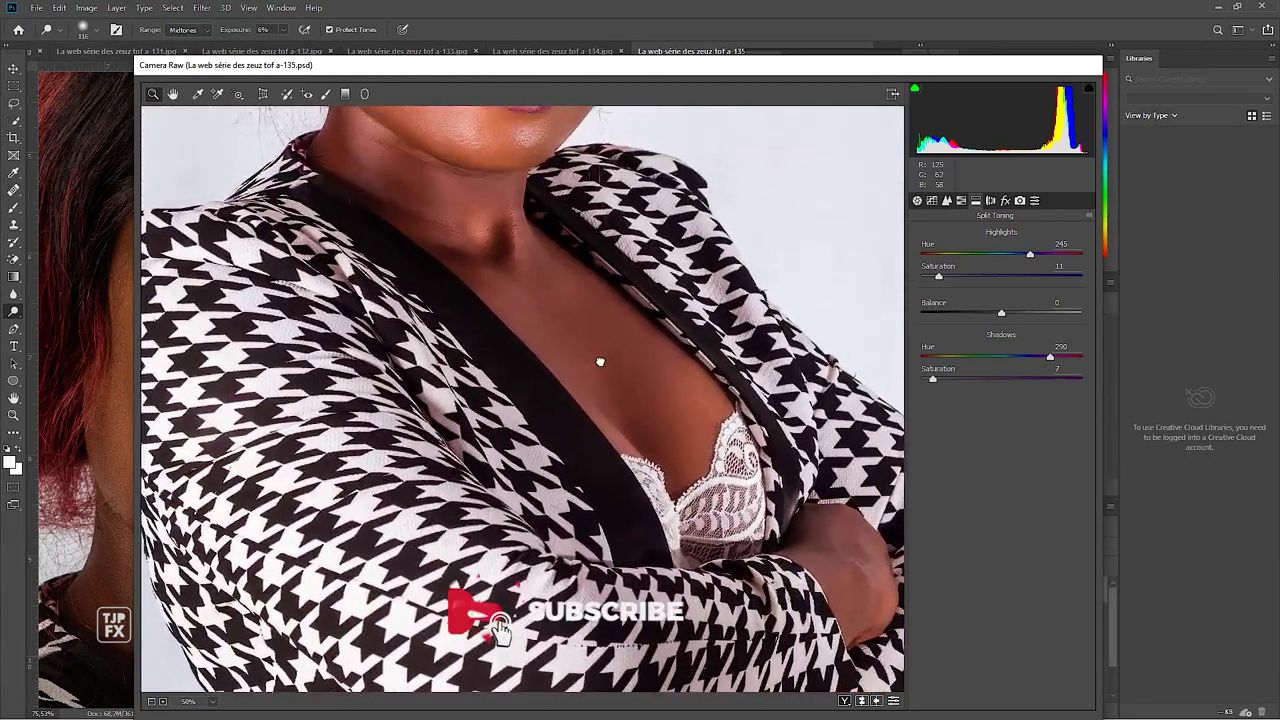
drag(600, 363, 487, 428)
click(548, 399)
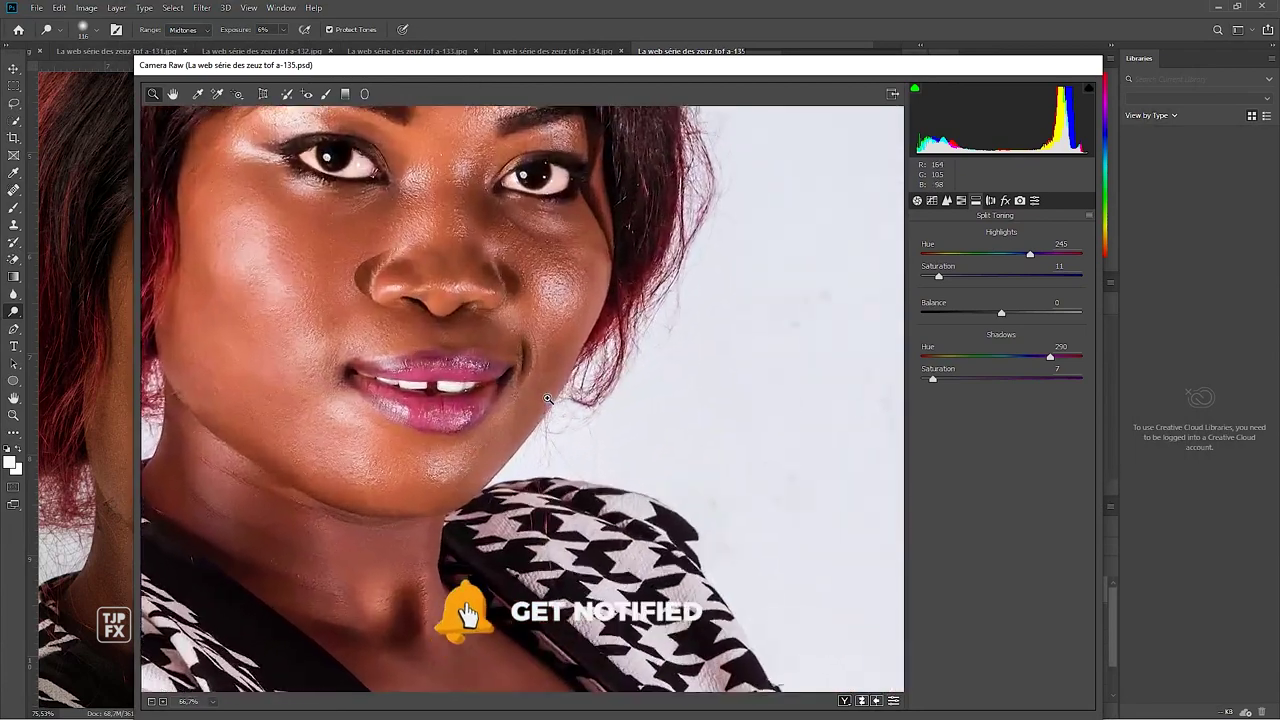
click(490, 391)
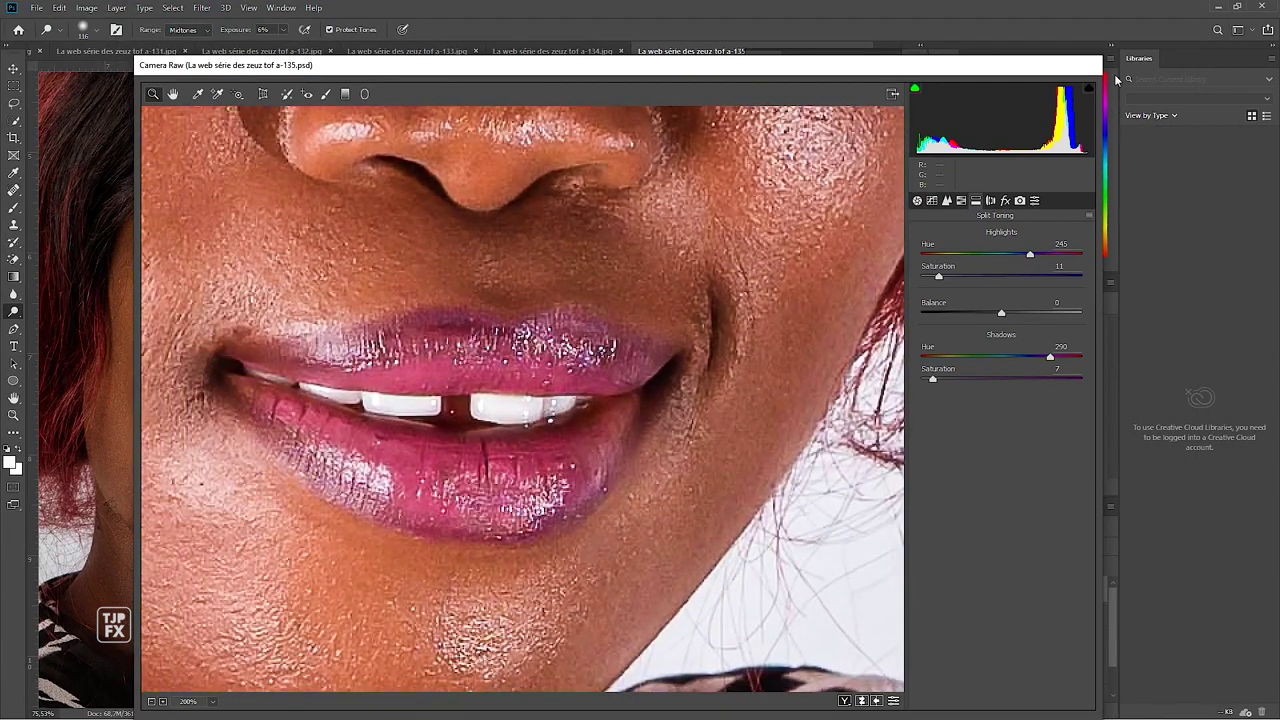
drag(1002, 57, 965, 5)
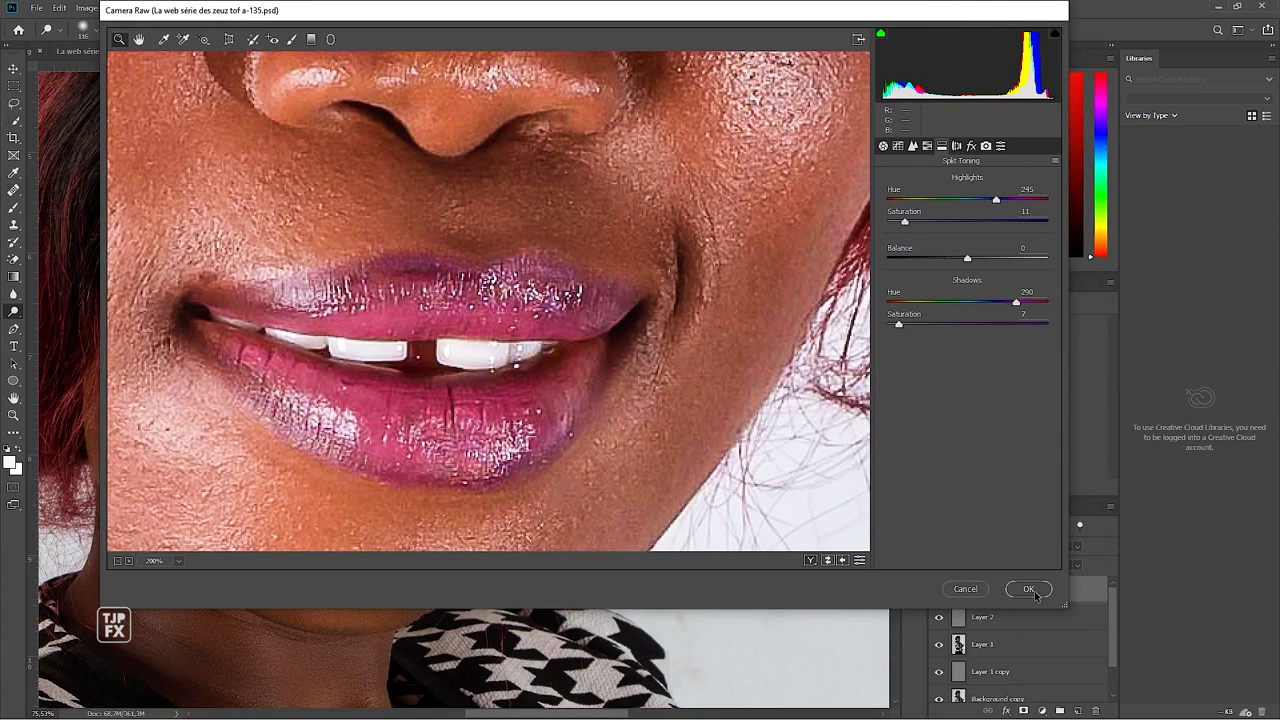
click(1030, 589)
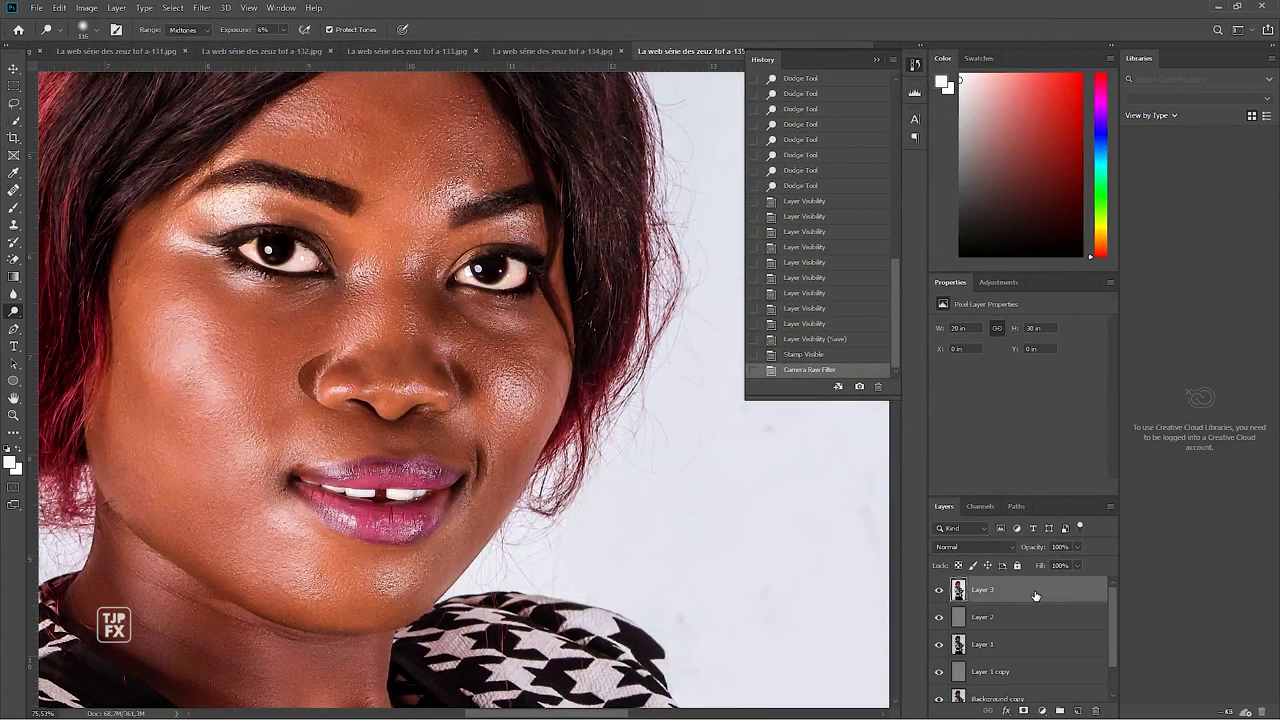
Spot-heal the backdrop crease left of her head, undoing the smeared lower-left stroke
key(ctrl+Right)
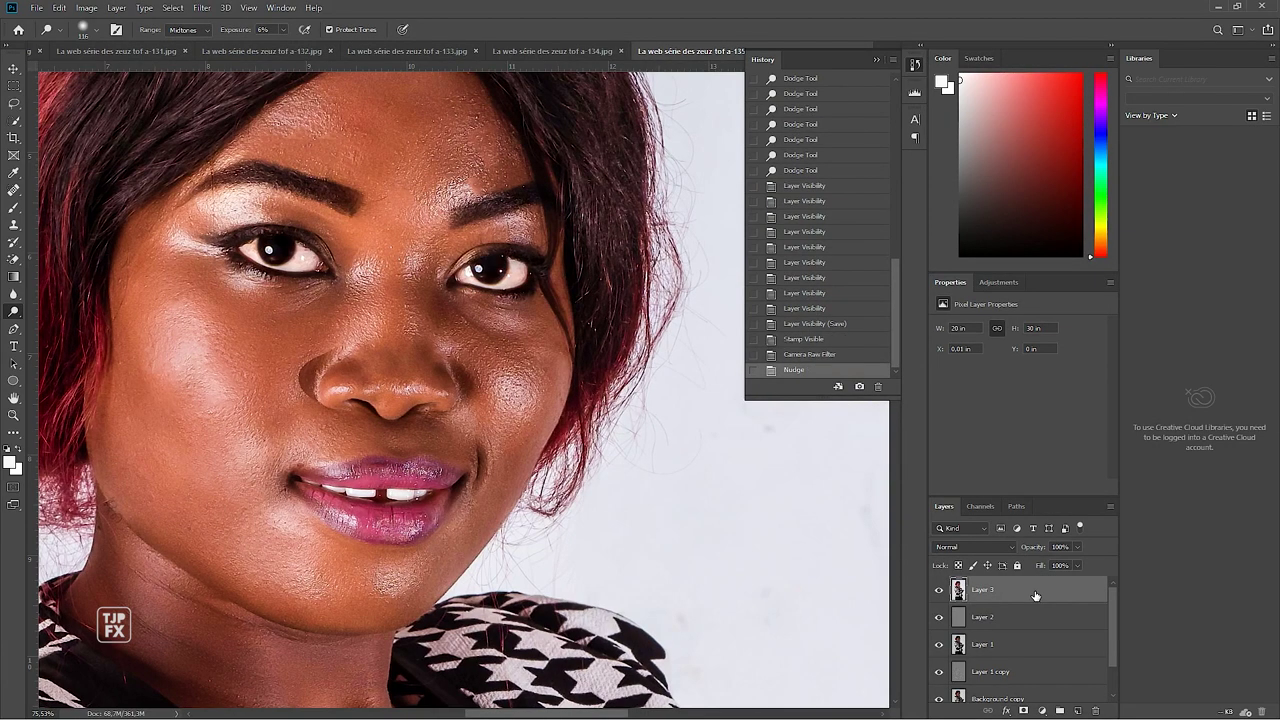
key(ctrl+0)
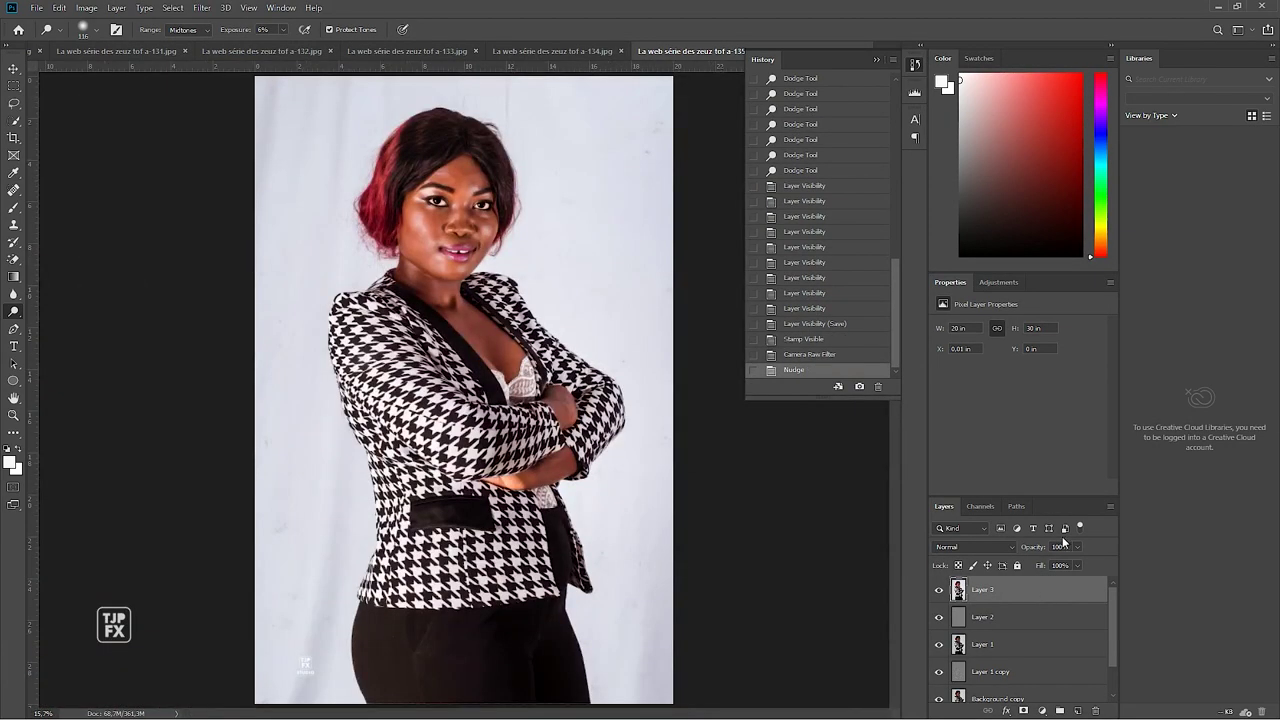
key(j)
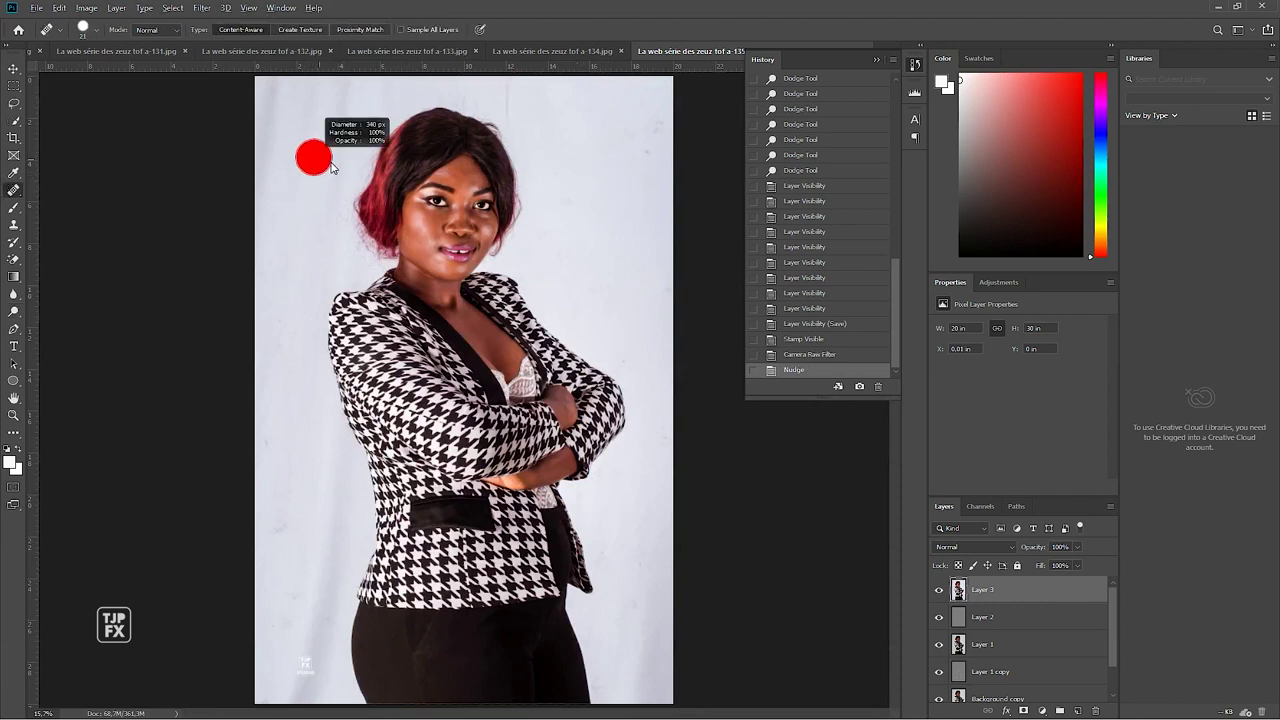
drag(325, 210, 330, 86)
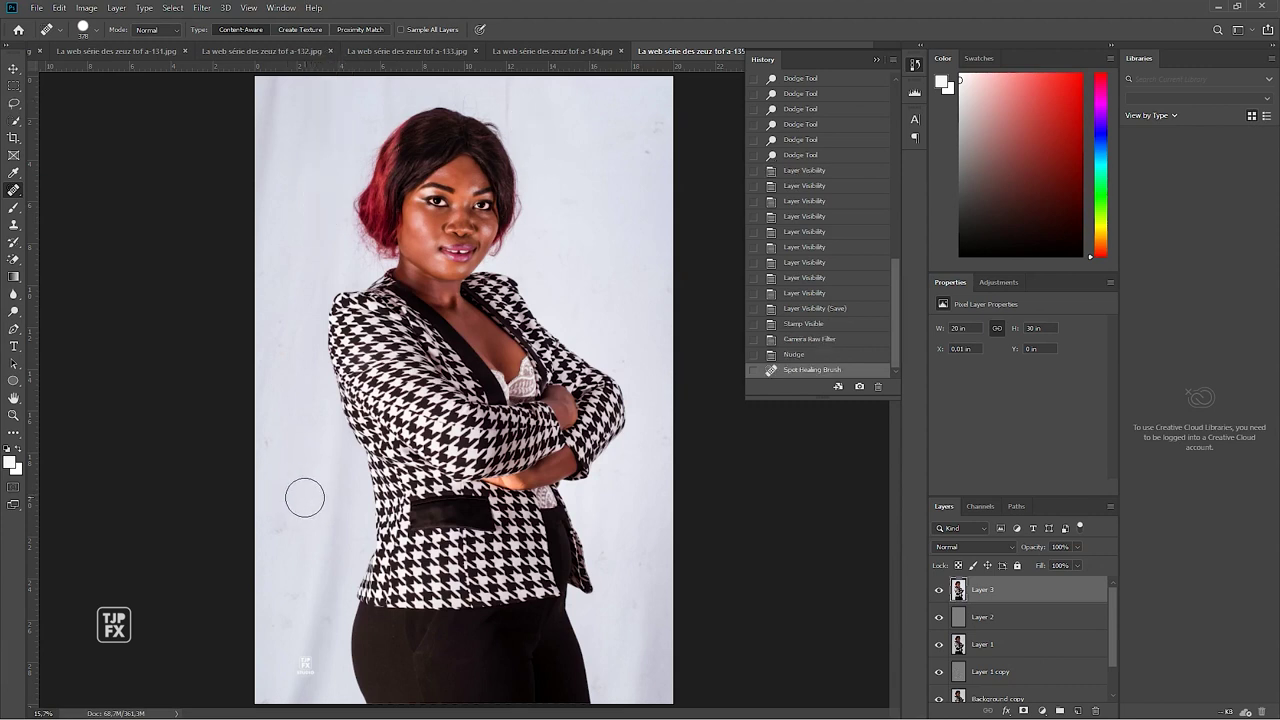
drag(317, 506, 300, 690)
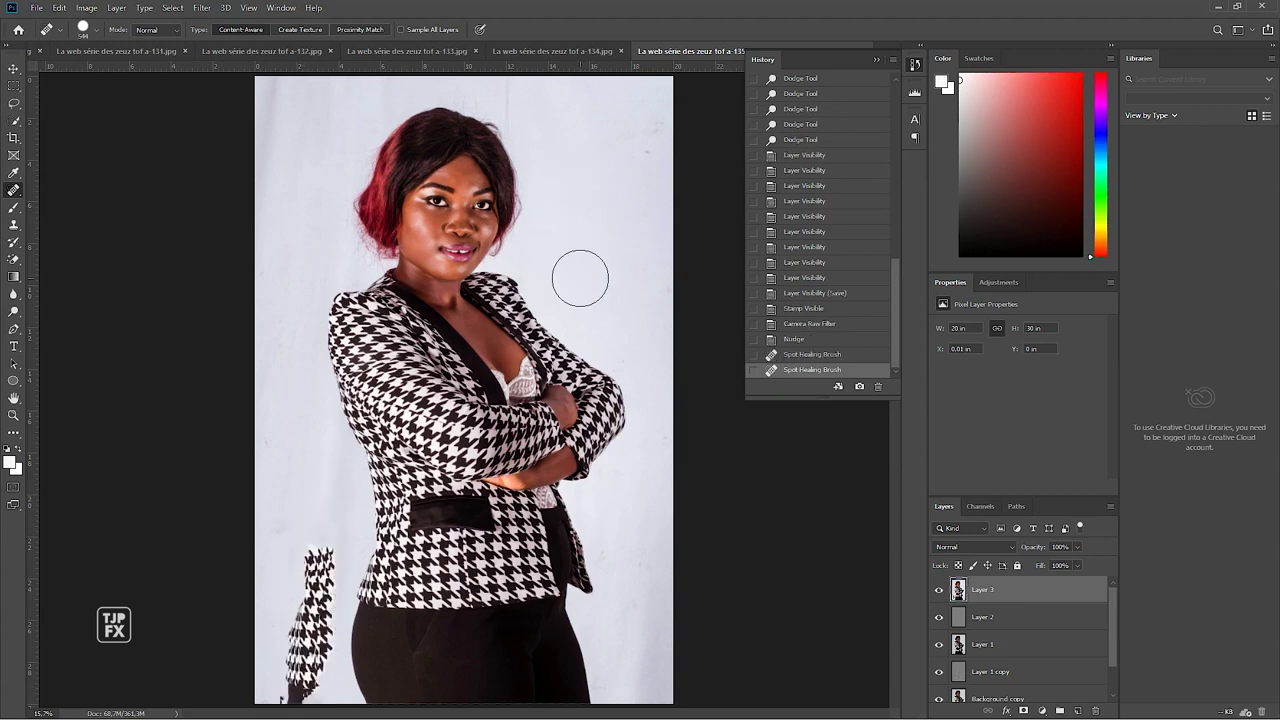
key(ctrl+z)
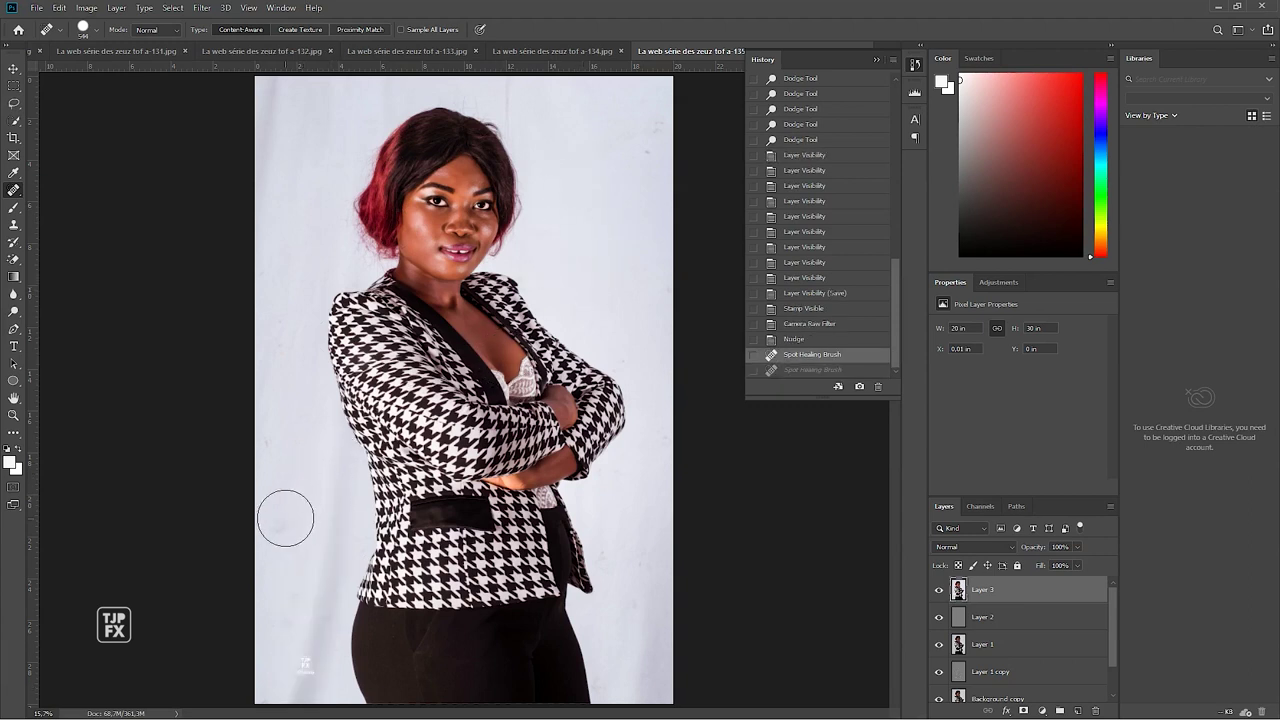
key(l)
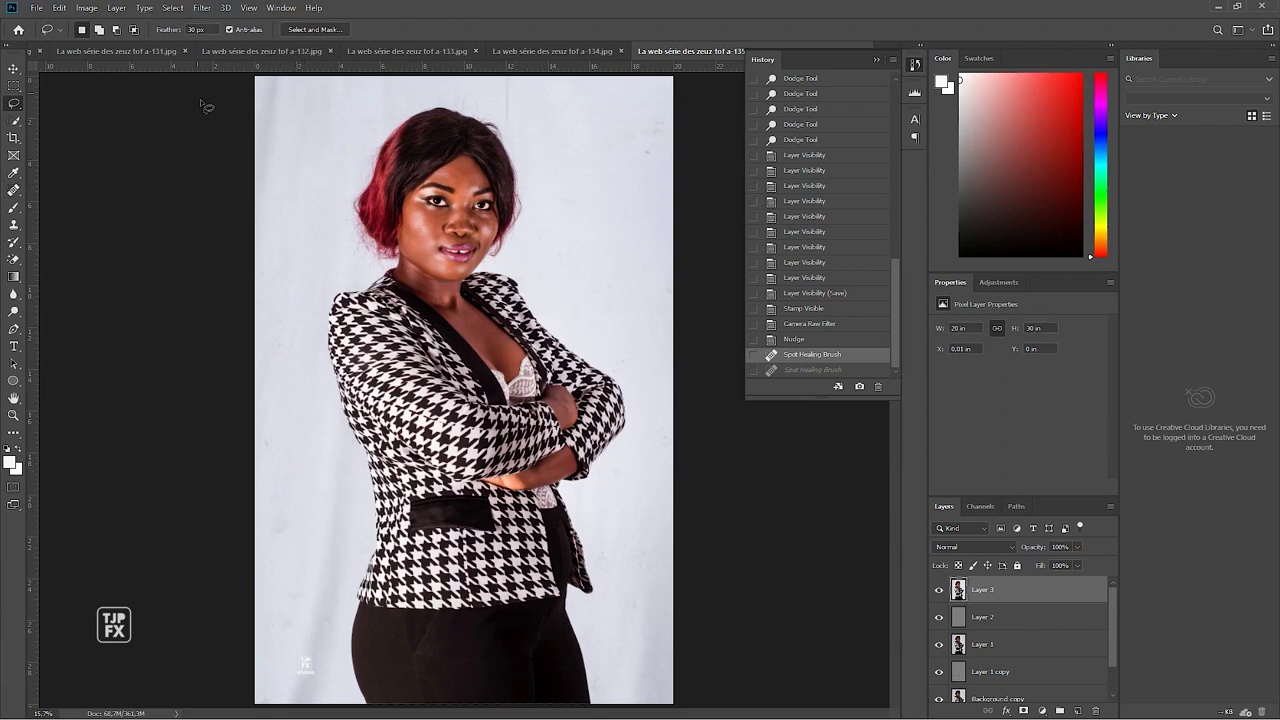
Outline the lower-left backdrop patch beside the jacket with the Polygonal Lasso
right_click(16, 110)
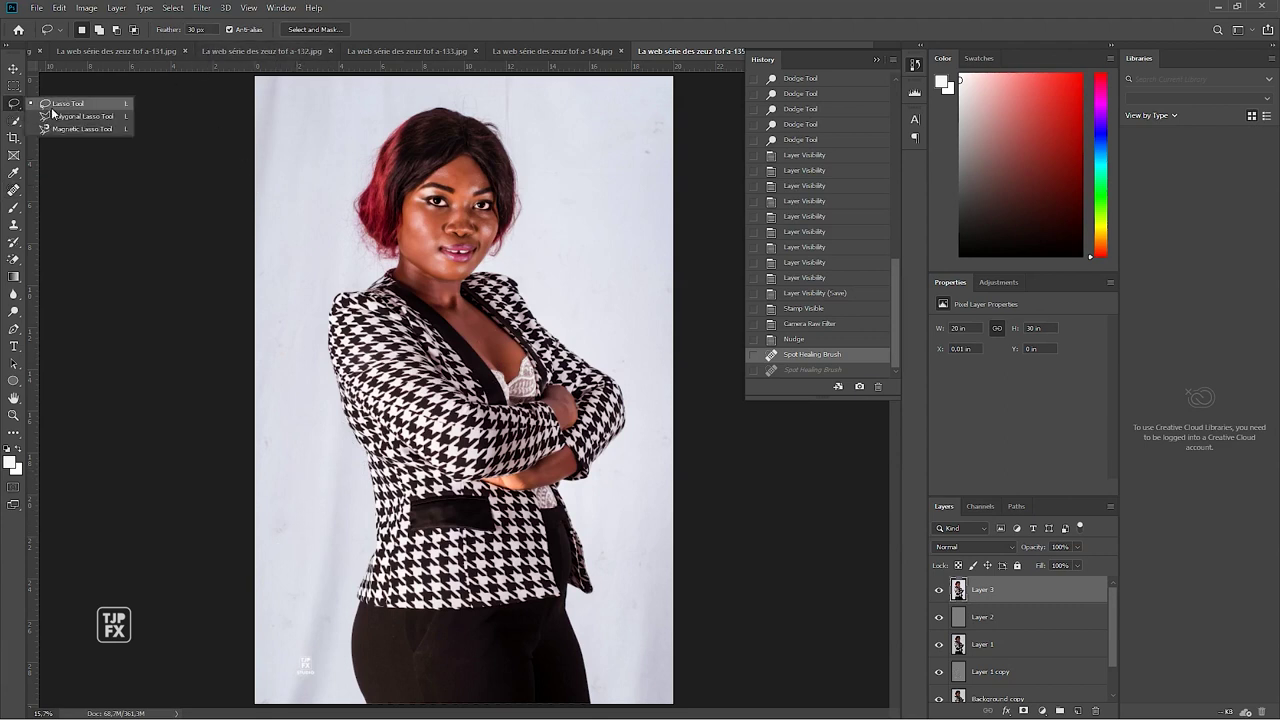
click(62, 115)
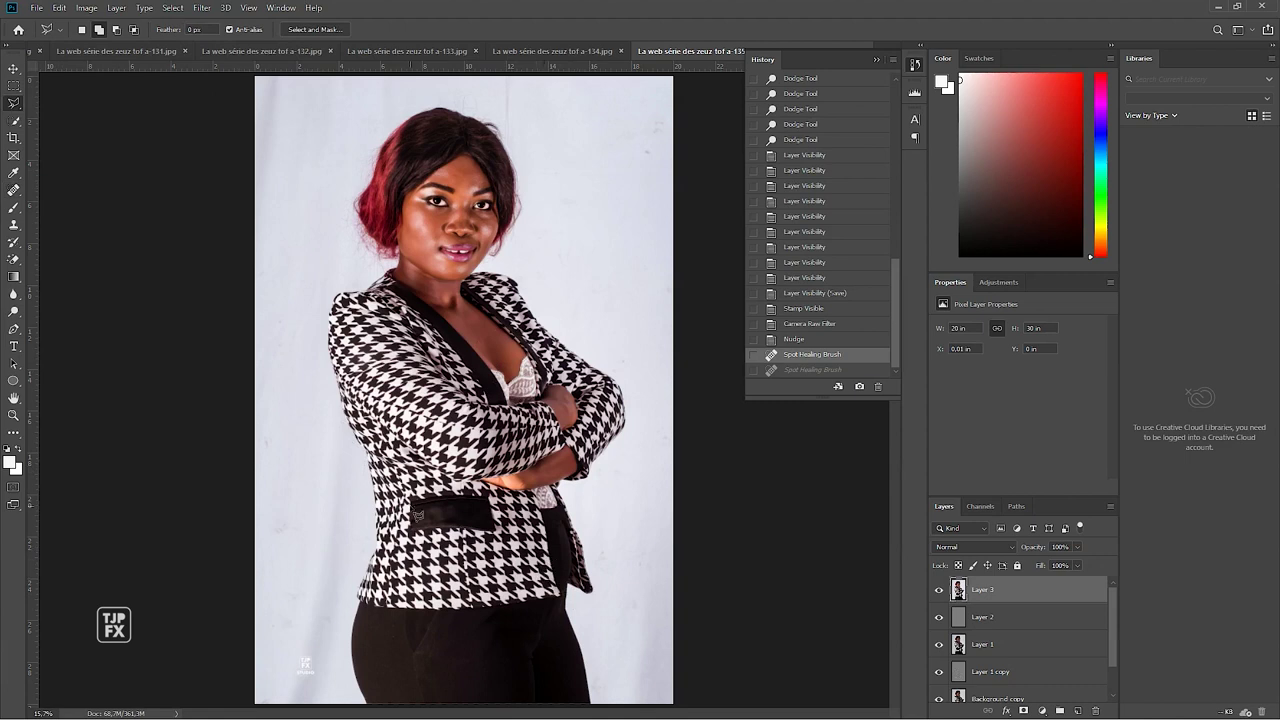
click(310, 413)
click(358, 512)
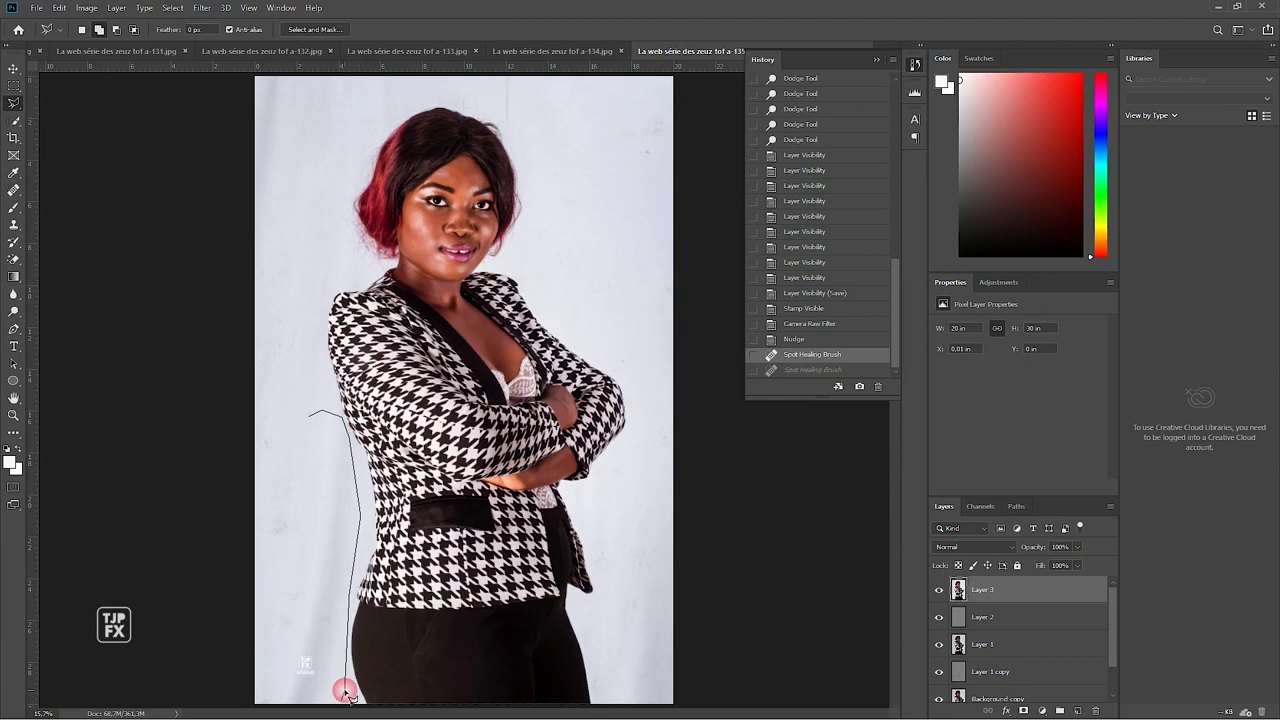
key(ctrl+minus)
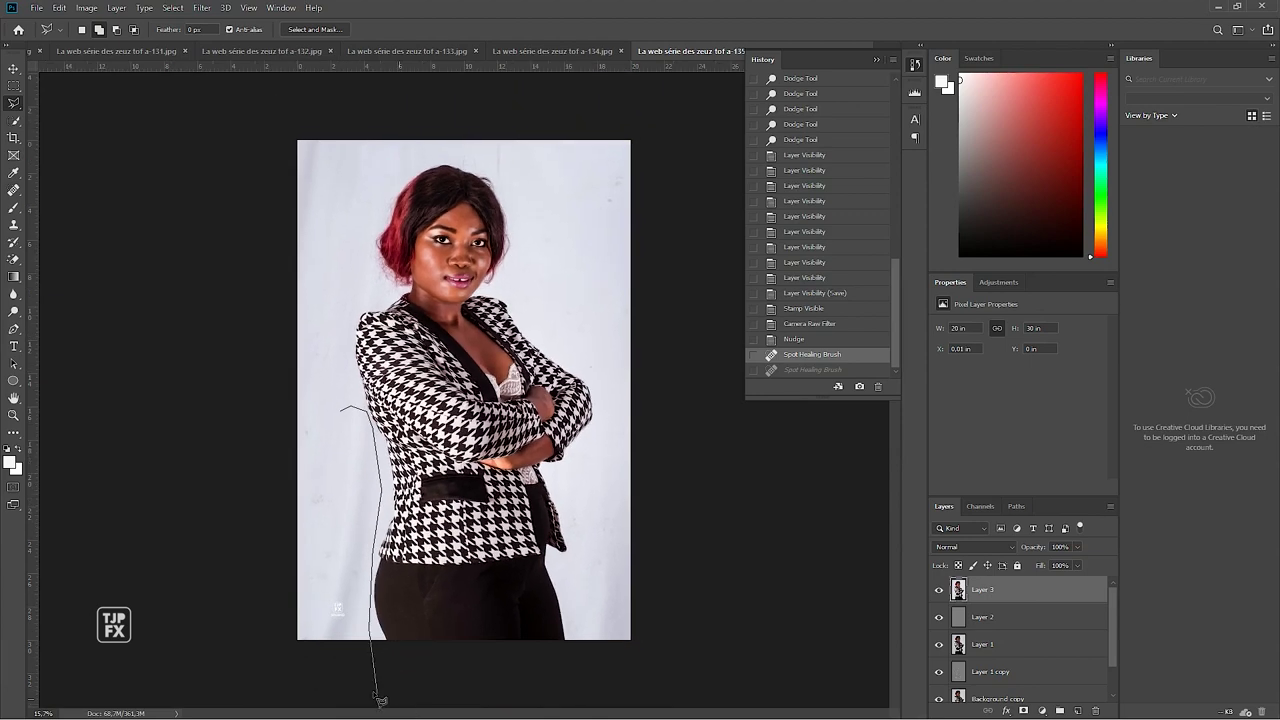
click(347, 688)
click(167, 662)
double_click(248, 443)
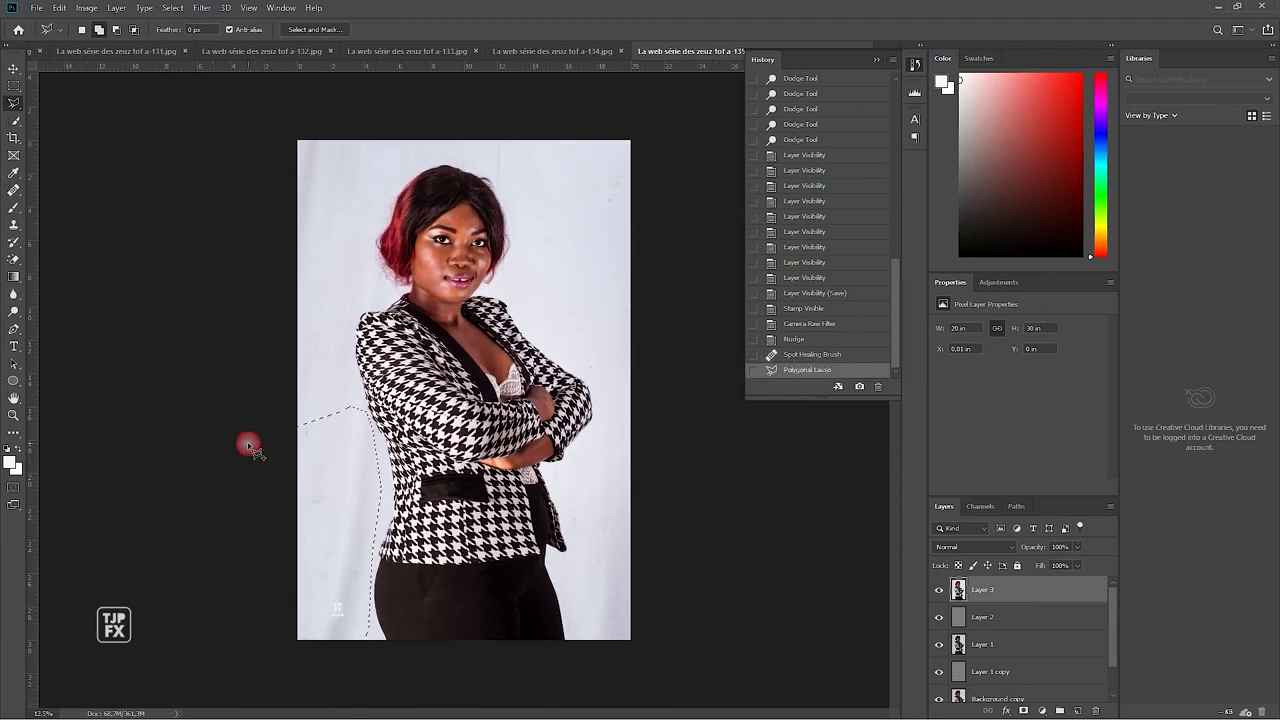
Fill the selected patch with Content-Aware contents
key(shift+F5)
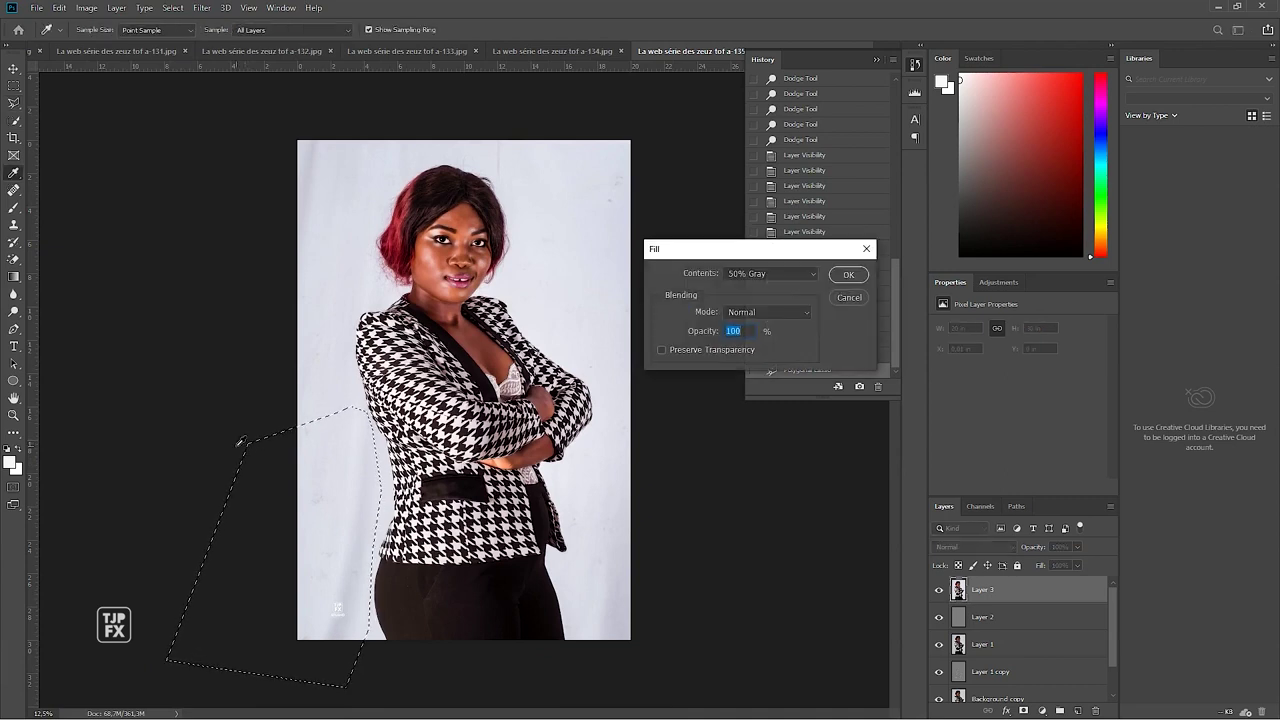
click(793, 274)
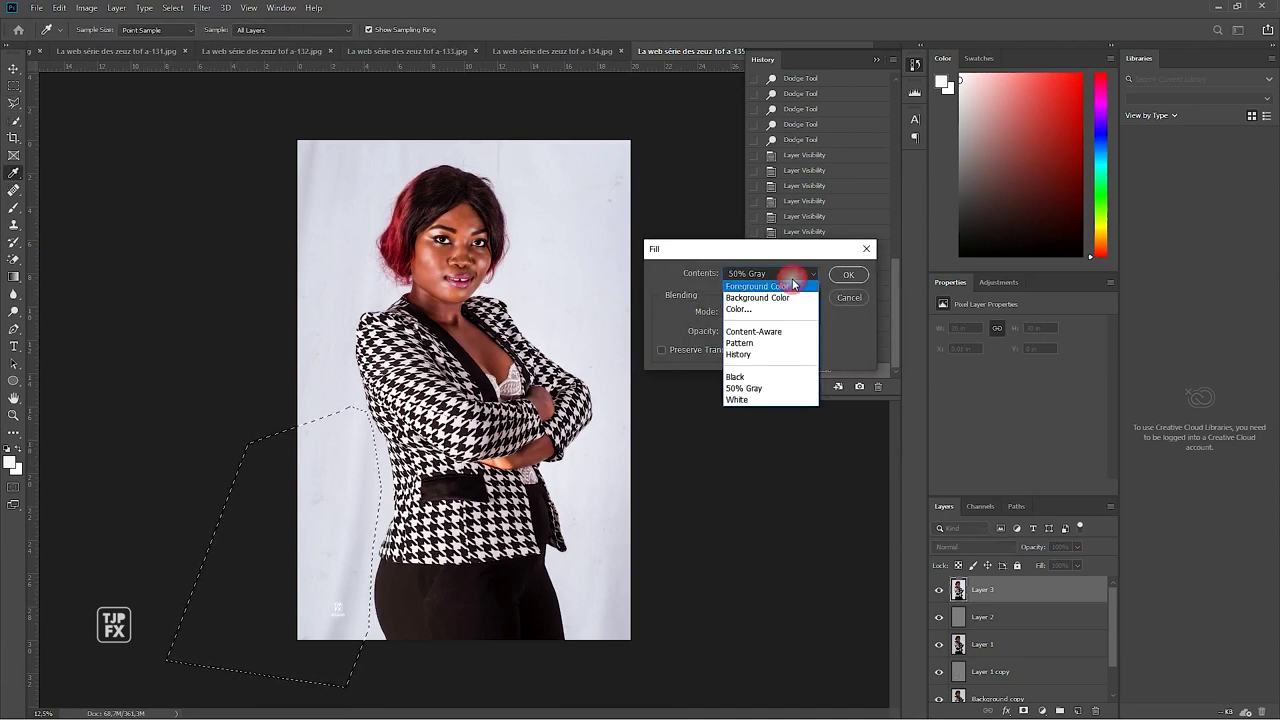
click(780, 332)
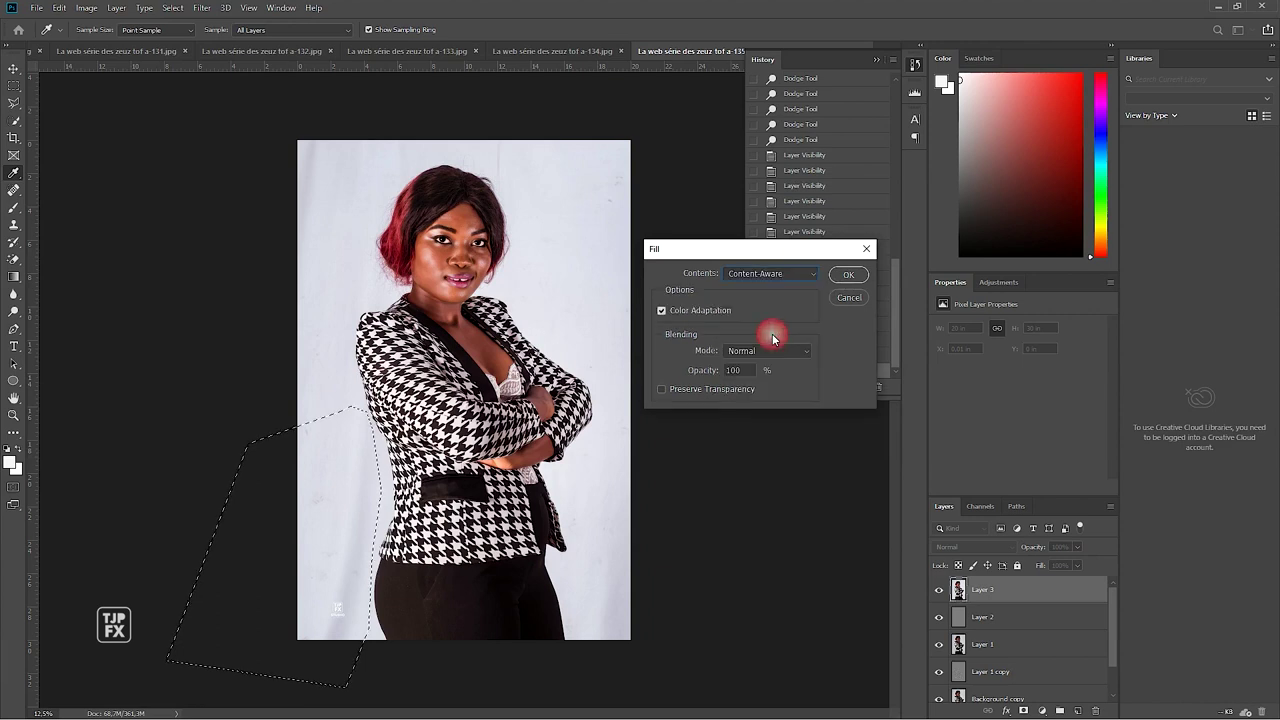
click(847, 274)
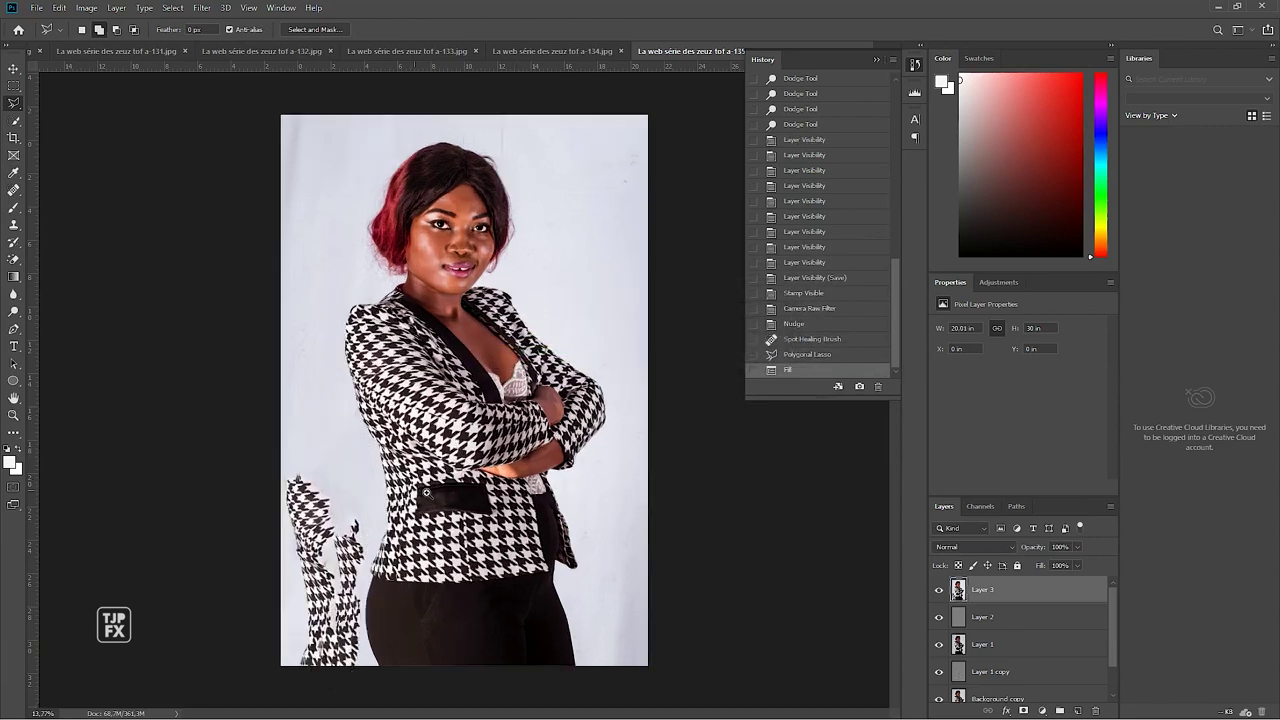
Clone clean backdrop over the top of the houndstooth fragment beside the jacket
scroll(570, 363, up, 4)
drag(570, 363, 586, 405)
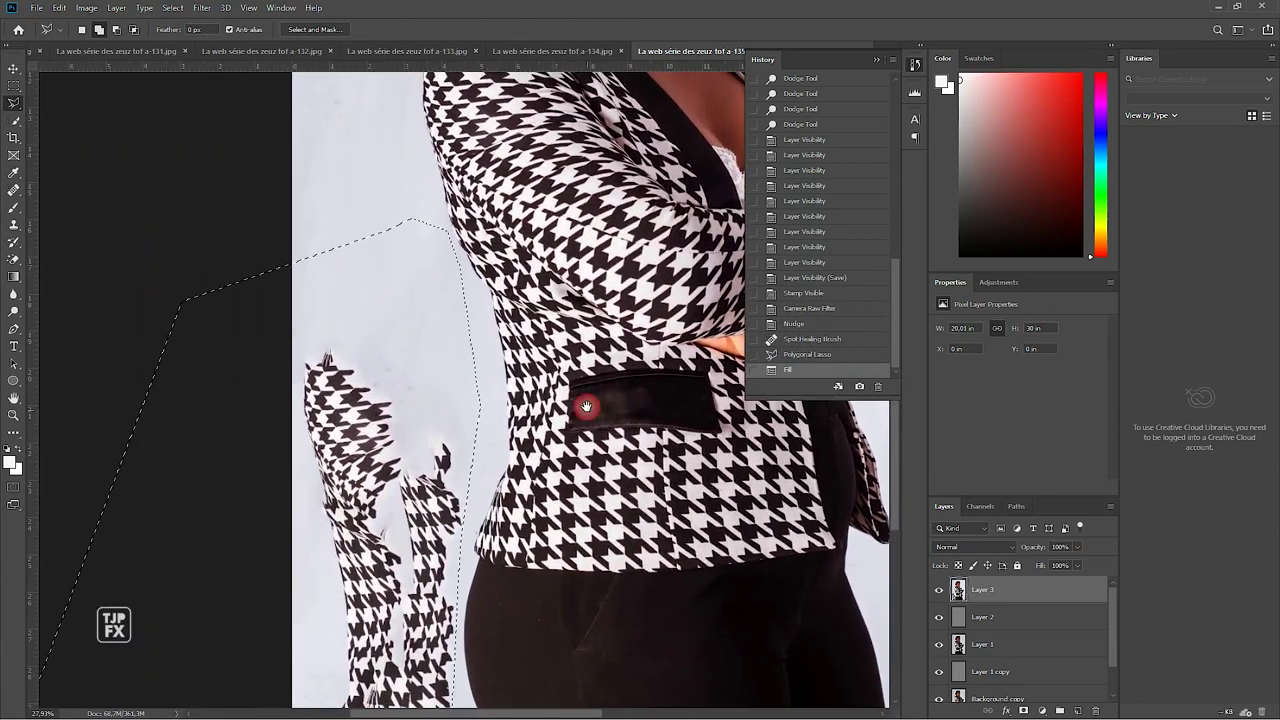
key(s)
alt+click(414, 380)
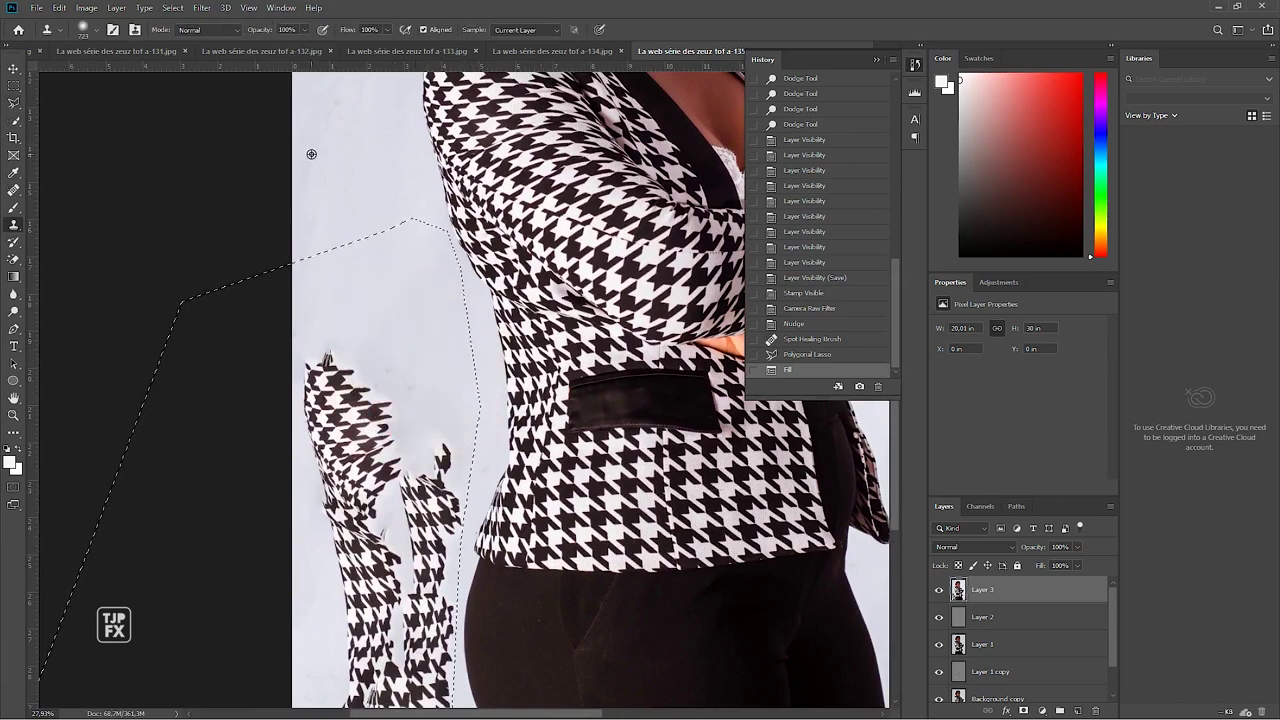
drag(300, 486, 333, 349)
alt+click(400, 200)
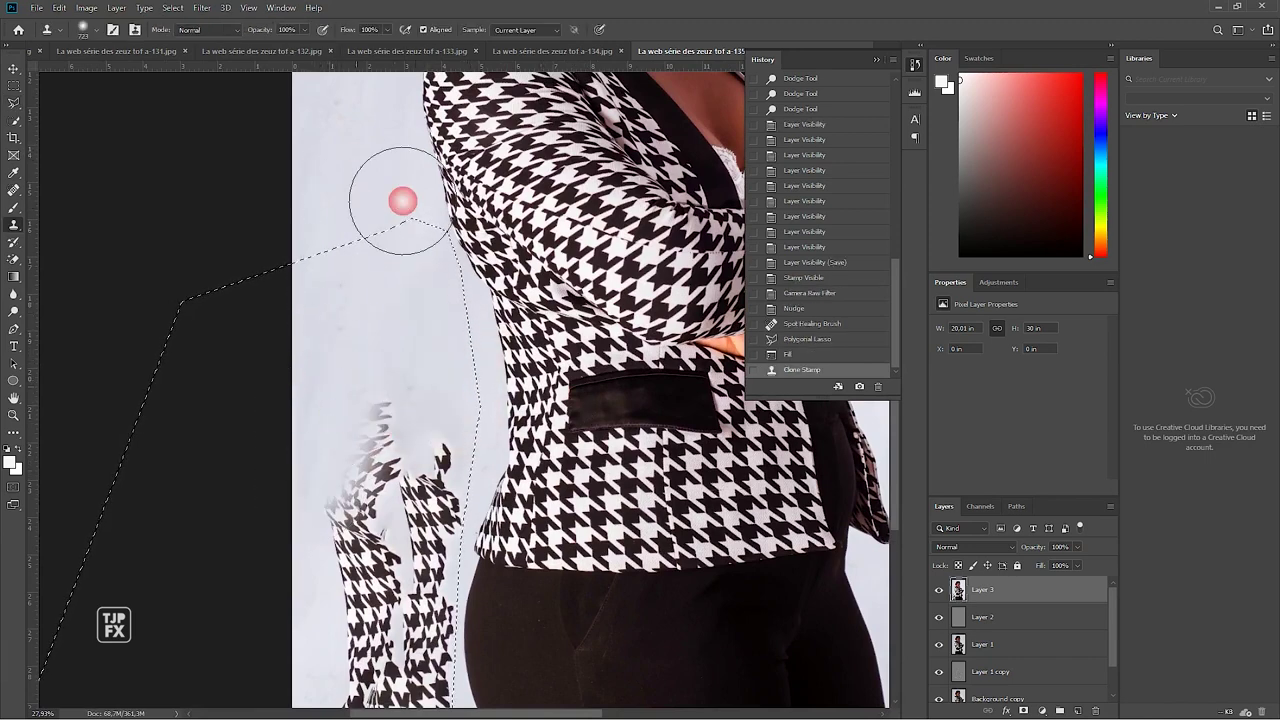
drag(351, 520, 351, 363)
alt+click(386, 229)
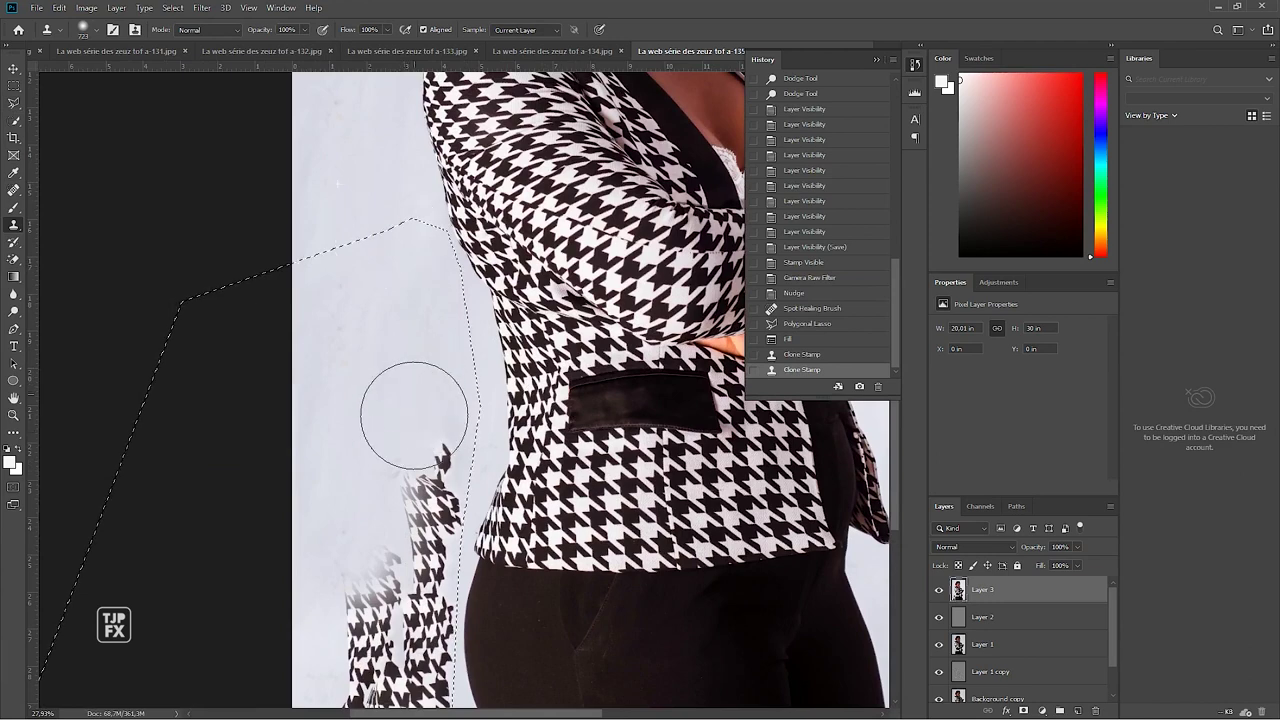
drag(414, 409, 403, 538)
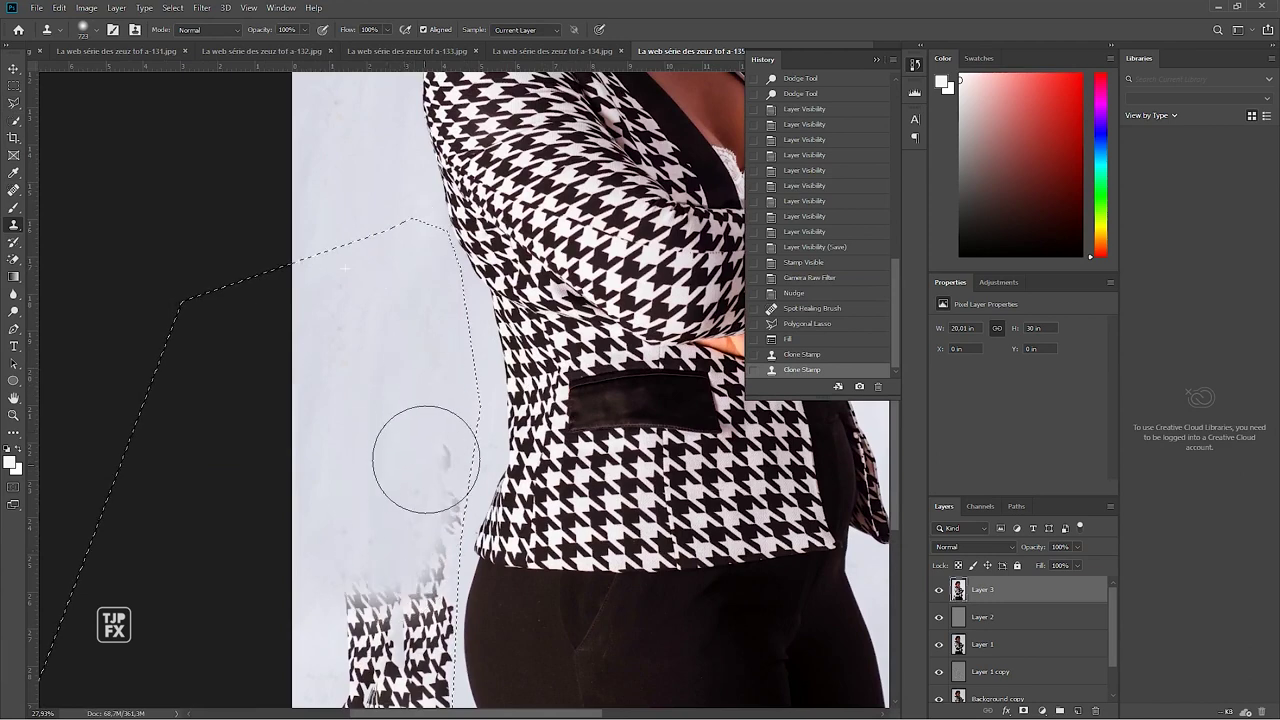
Dab more cloned backdrop over the middle houndstooth remnants
alt+click(345, 210)
click(350, 560)
drag(394, 410, 366, 471)
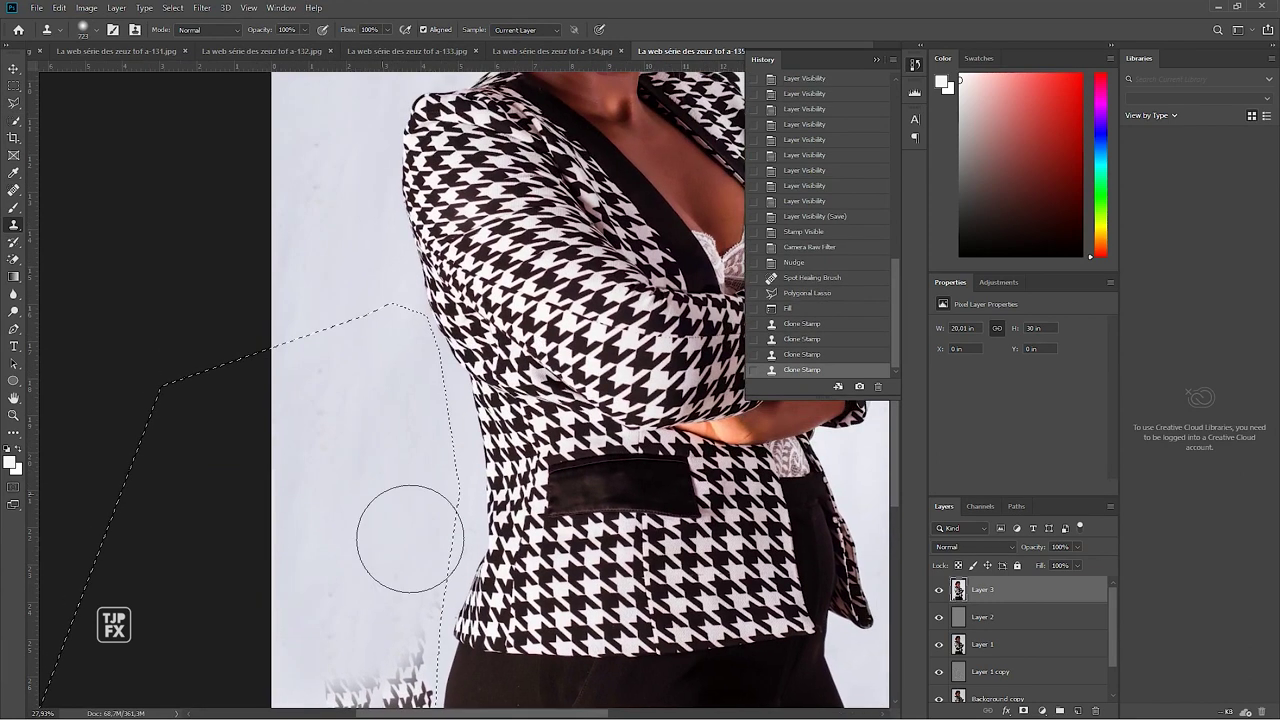
drag(410, 538, 220, 323)
scroll(255, 379, down, 3)
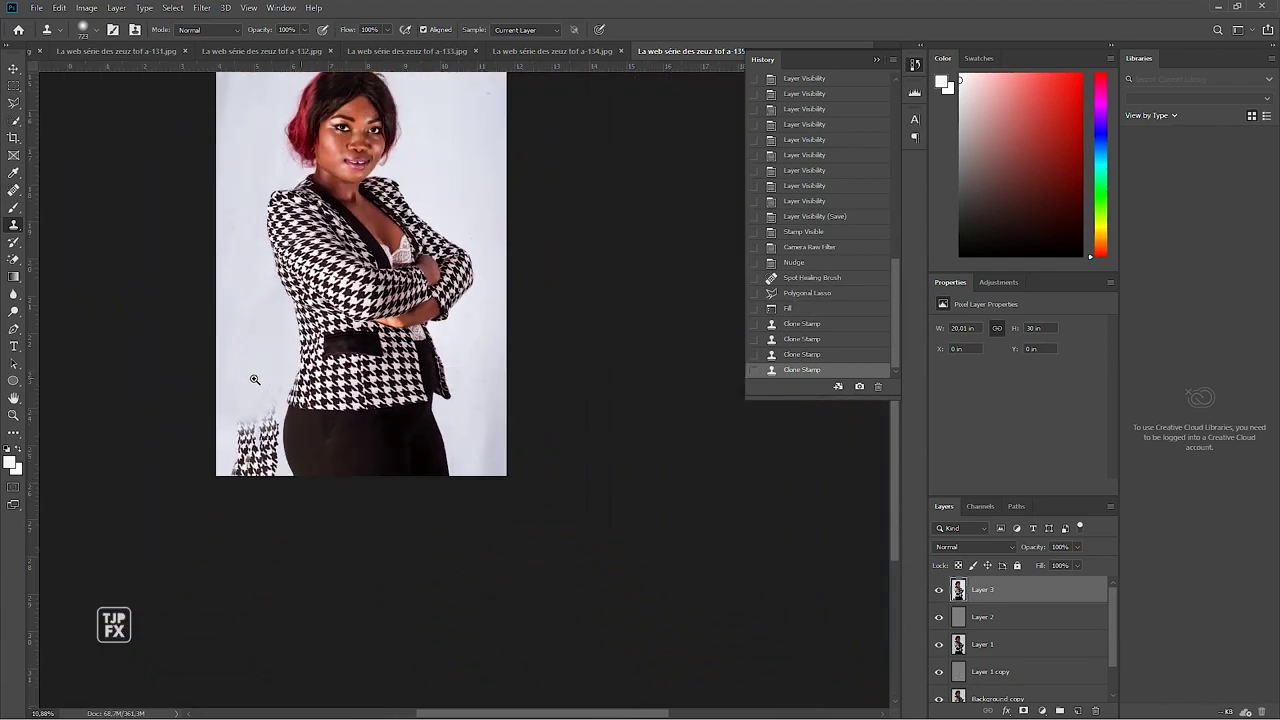
alt+click(568, 270)
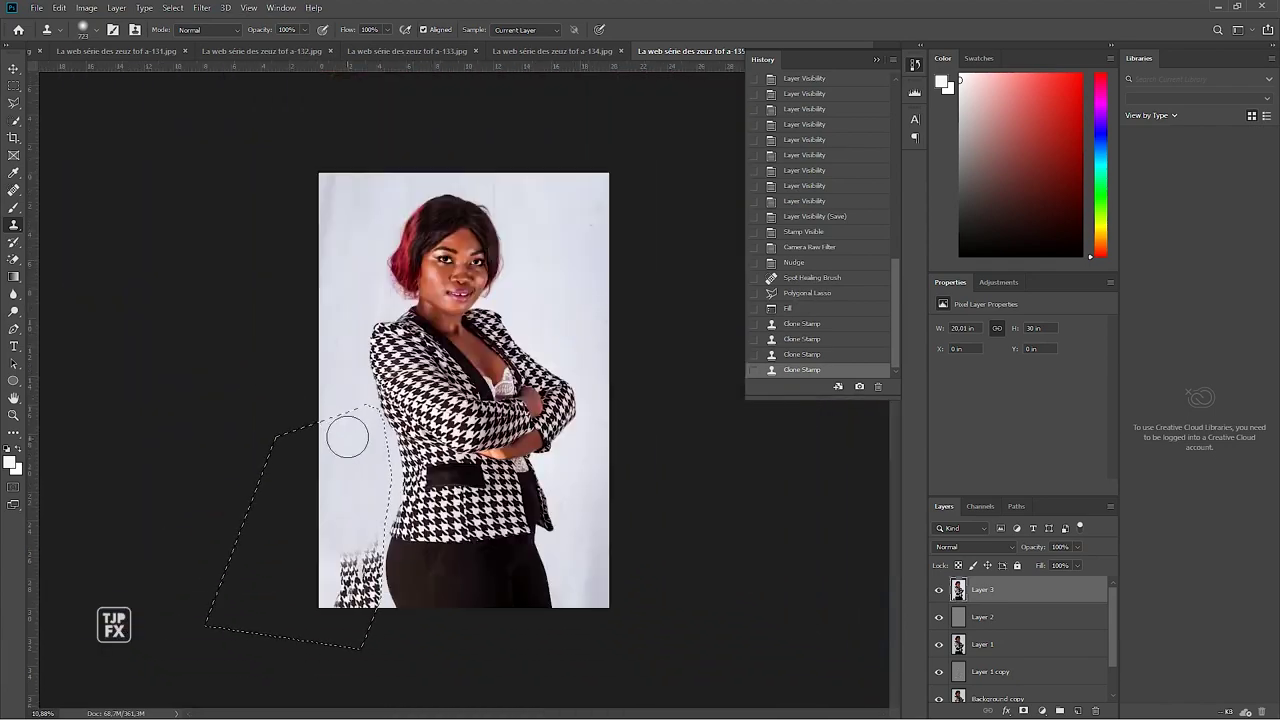
click(356, 560)
scroll(416, 537, up, 3)
scroll(416, 537, down, 3)
scroll(586, 451, up, 1)
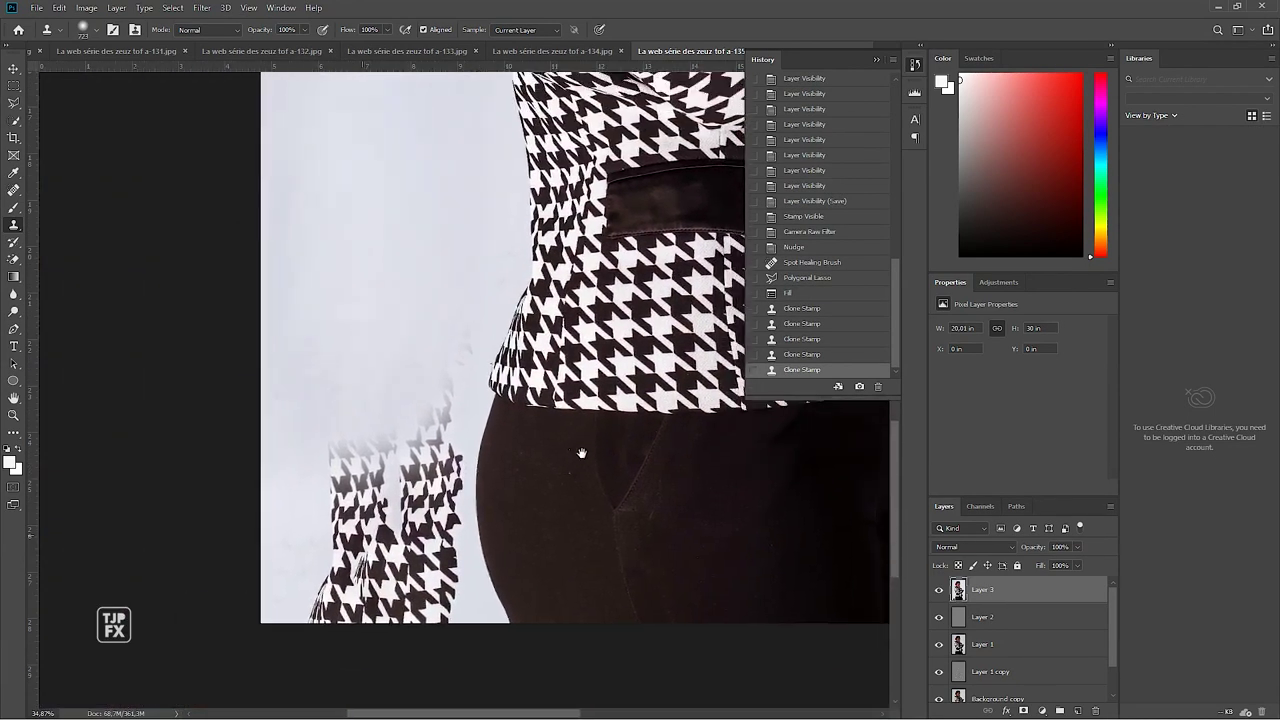
Paint out the last lower-left houndstooth remnants and deselect
alt+click(350, 182)
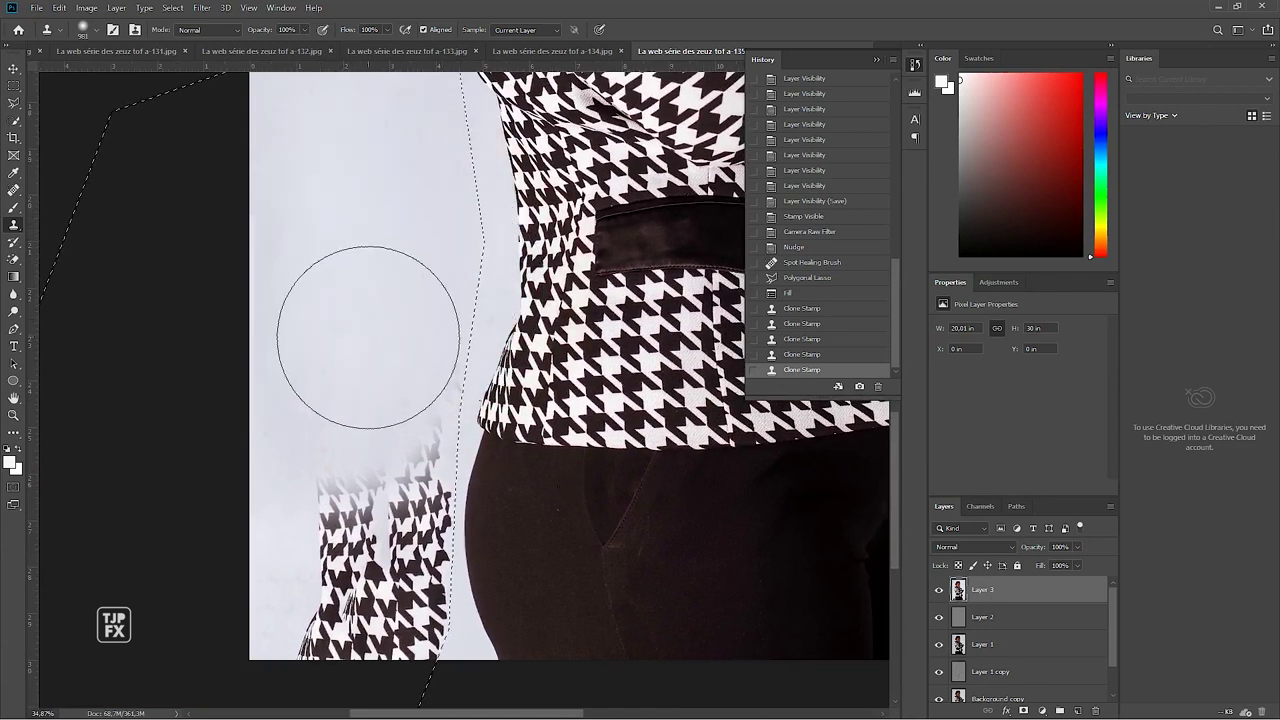
mouse_move(366, 331)
mouse_down()
mouse_move(337, 557)
mouse_move(337, 463)
mouse_up()
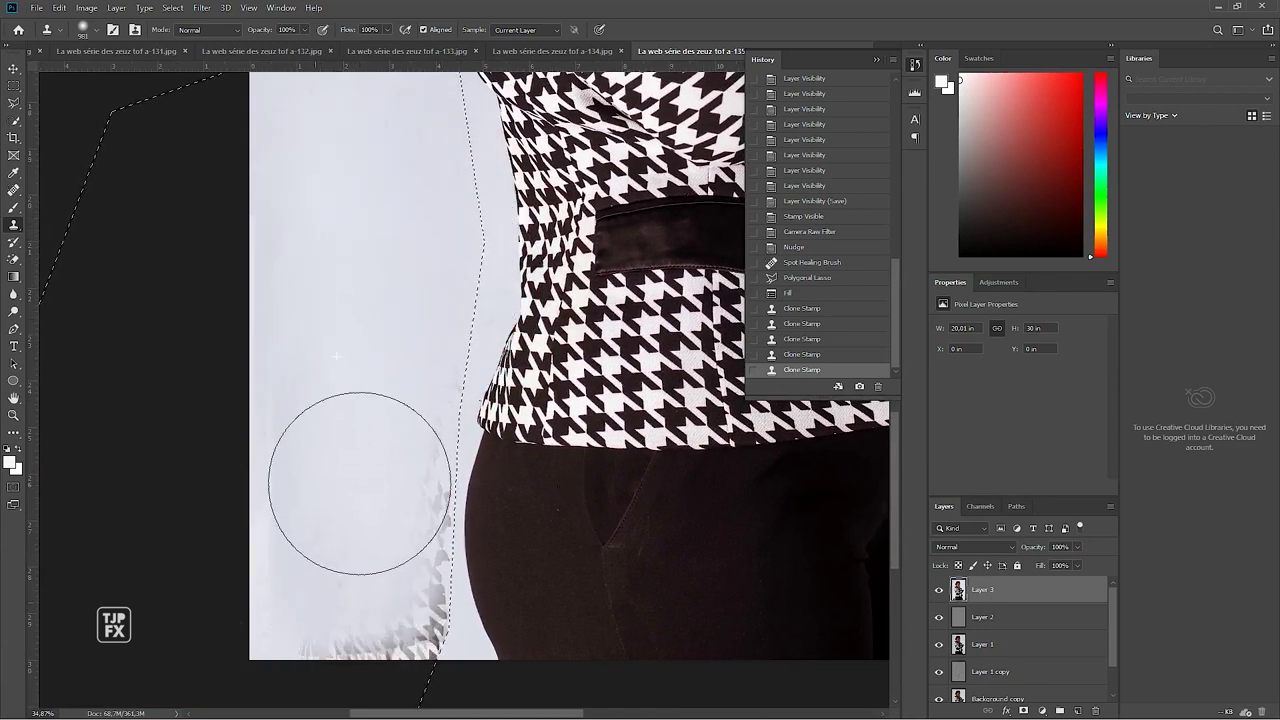
alt+click(351, 229)
mouse_move(386, 543)
mouse_down()
mouse_move(402, 635)
mouse_move(366, 491)
mouse_move(408, 635)
mouse_up()
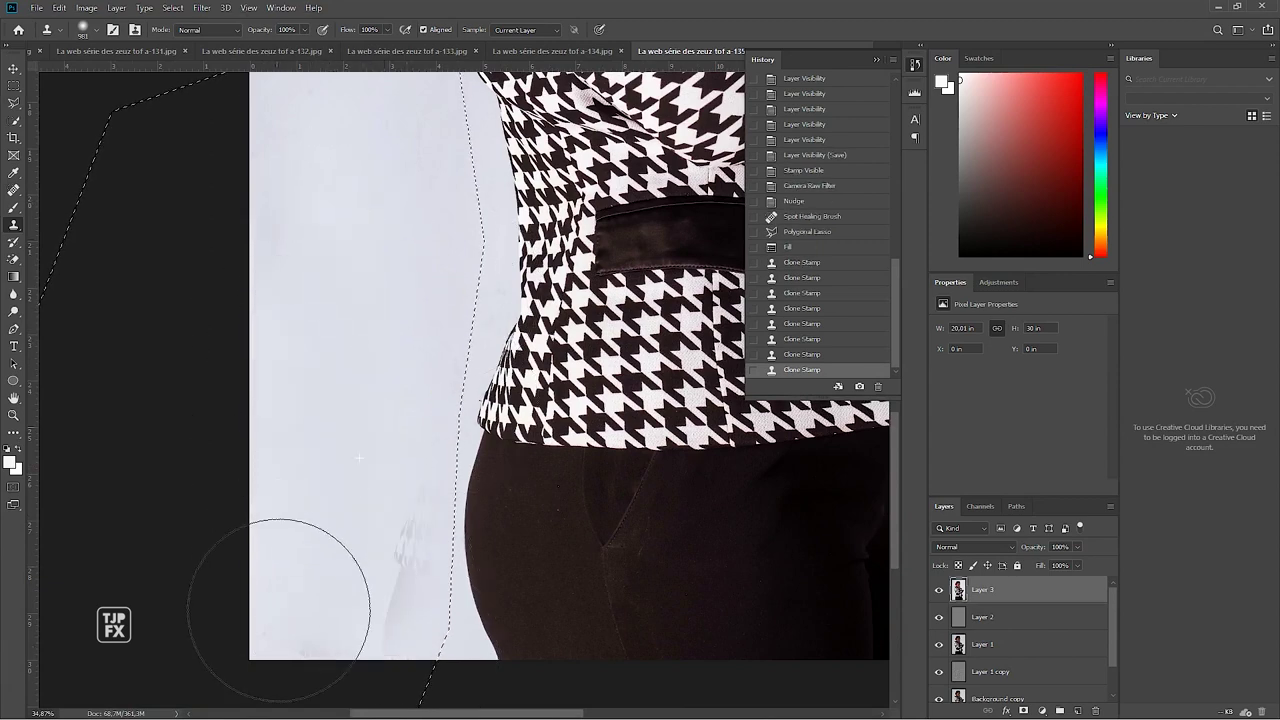
drag(286, 586, 290, 560)
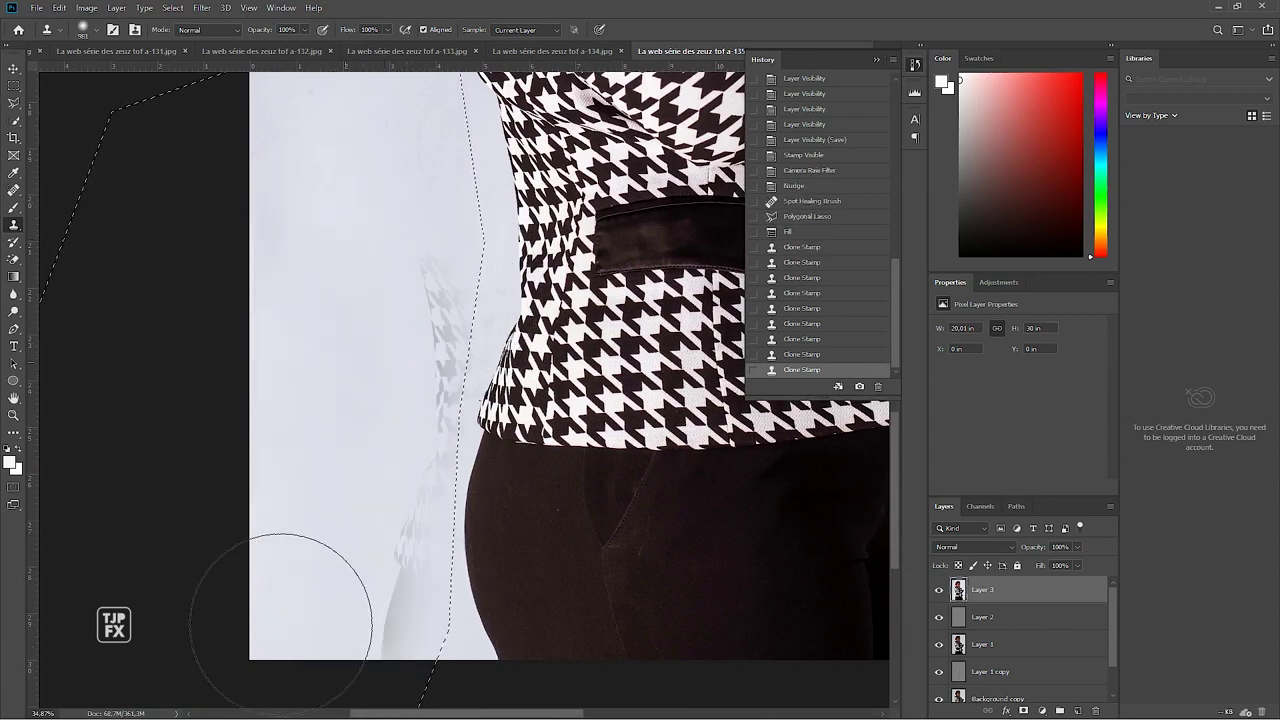
alt+click(374, 363)
mouse_move(419, 490)
mouse_down()
mouse_move(397, 628)
mouse_move(451, 277)
mouse_up()
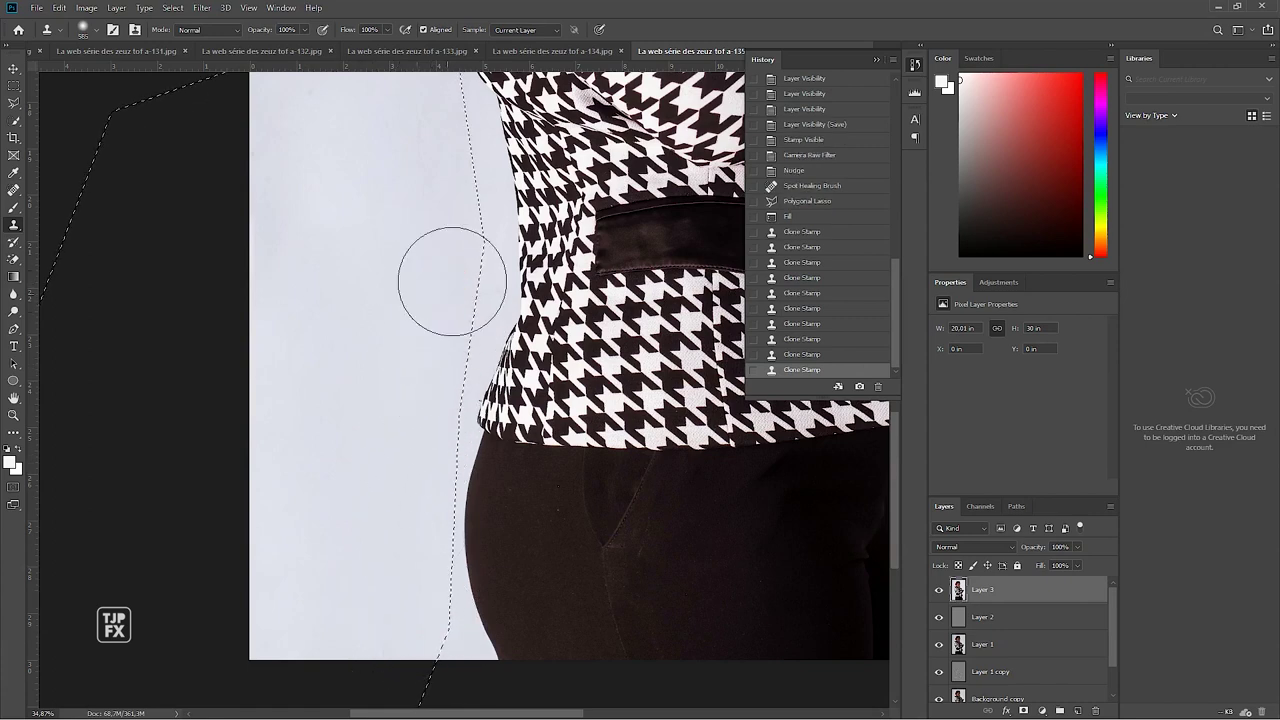
key(ctrl+d)
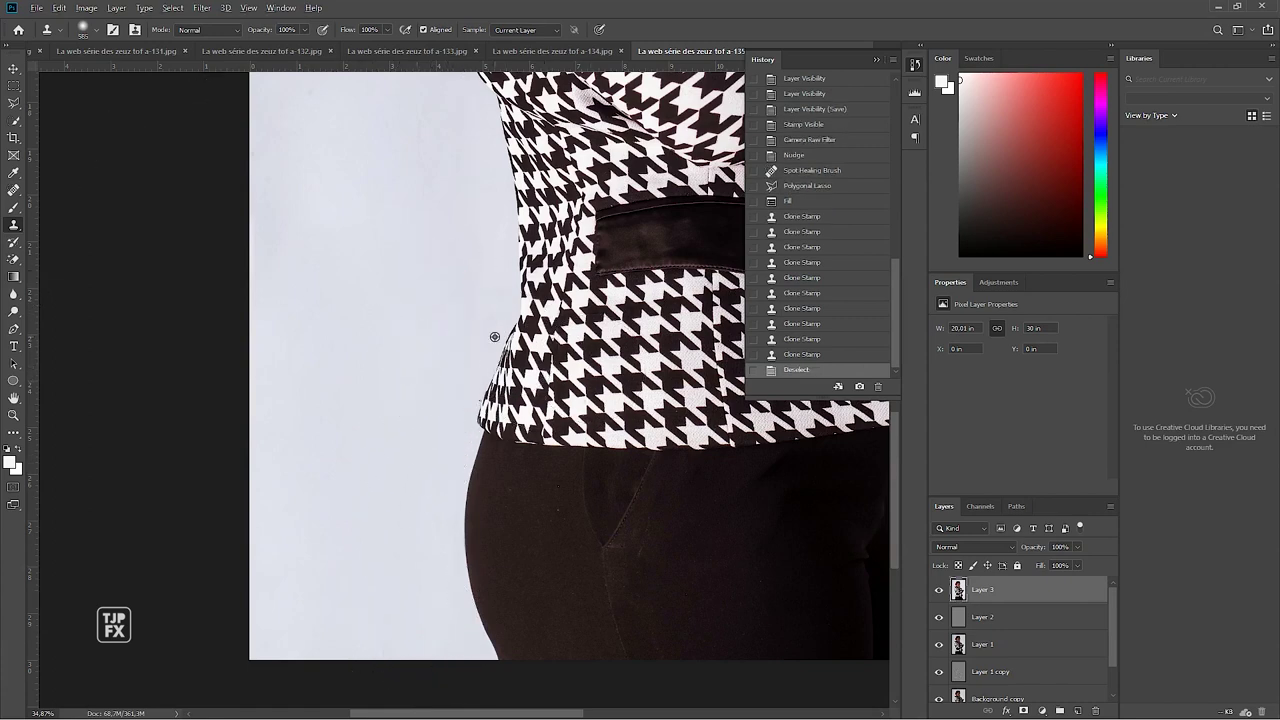
scroll(494, 340, up, 1)
Spot-heal the backdrop strip beside the trousers with a smaller brush
scroll(494, 345, up, 1)
key(j)
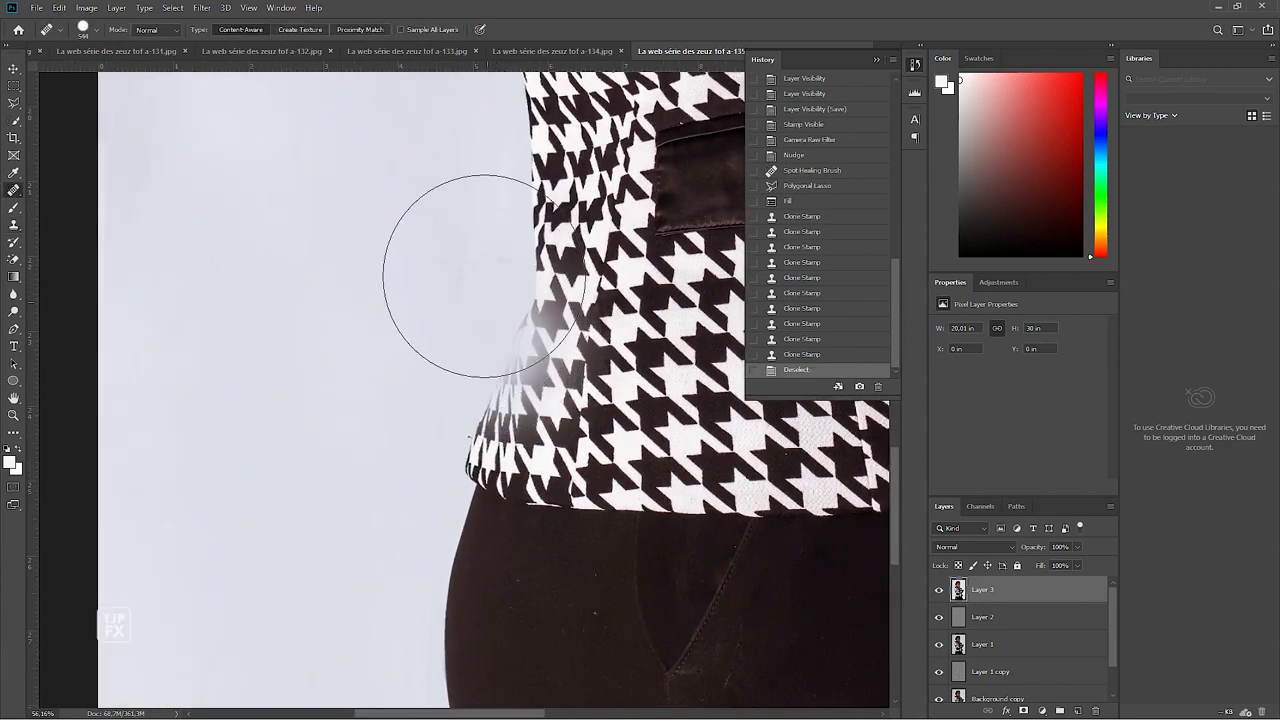
drag(413, 330, 371, 334)
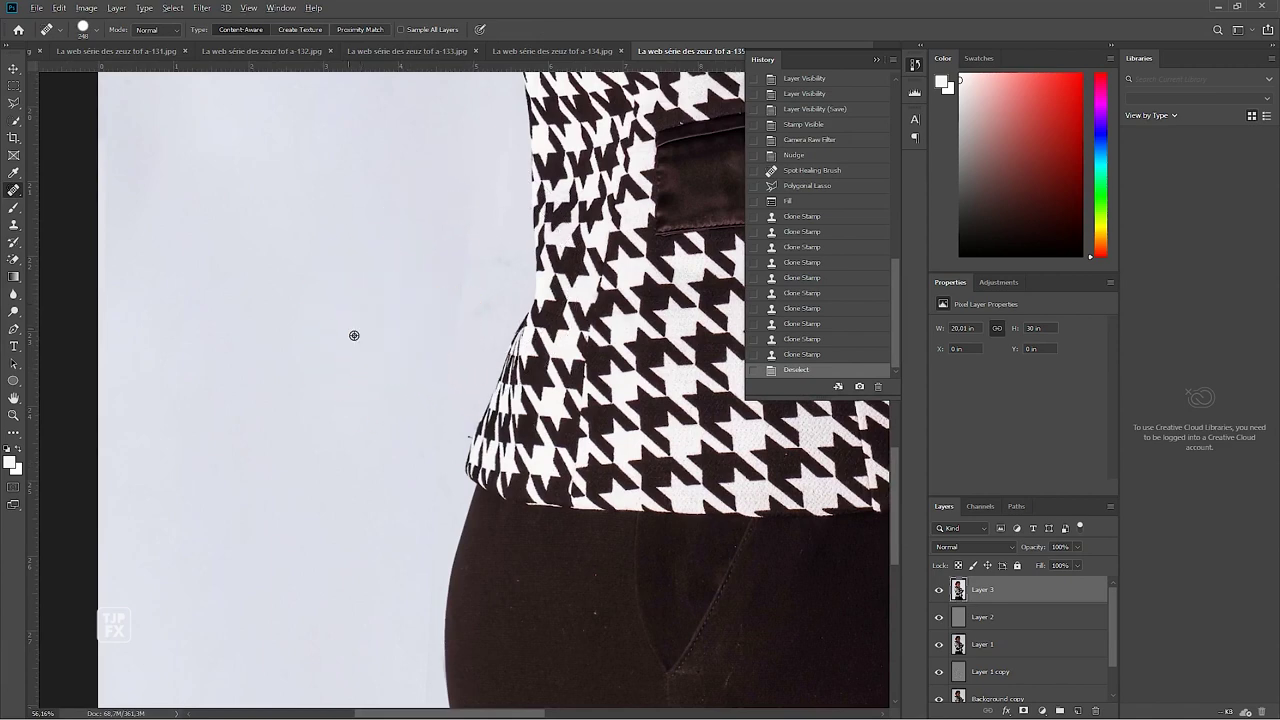
mouse_move(463, 224)
mouse_down()
mouse_move(437, 234)
mouse_move(450, 390)
mouse_up()
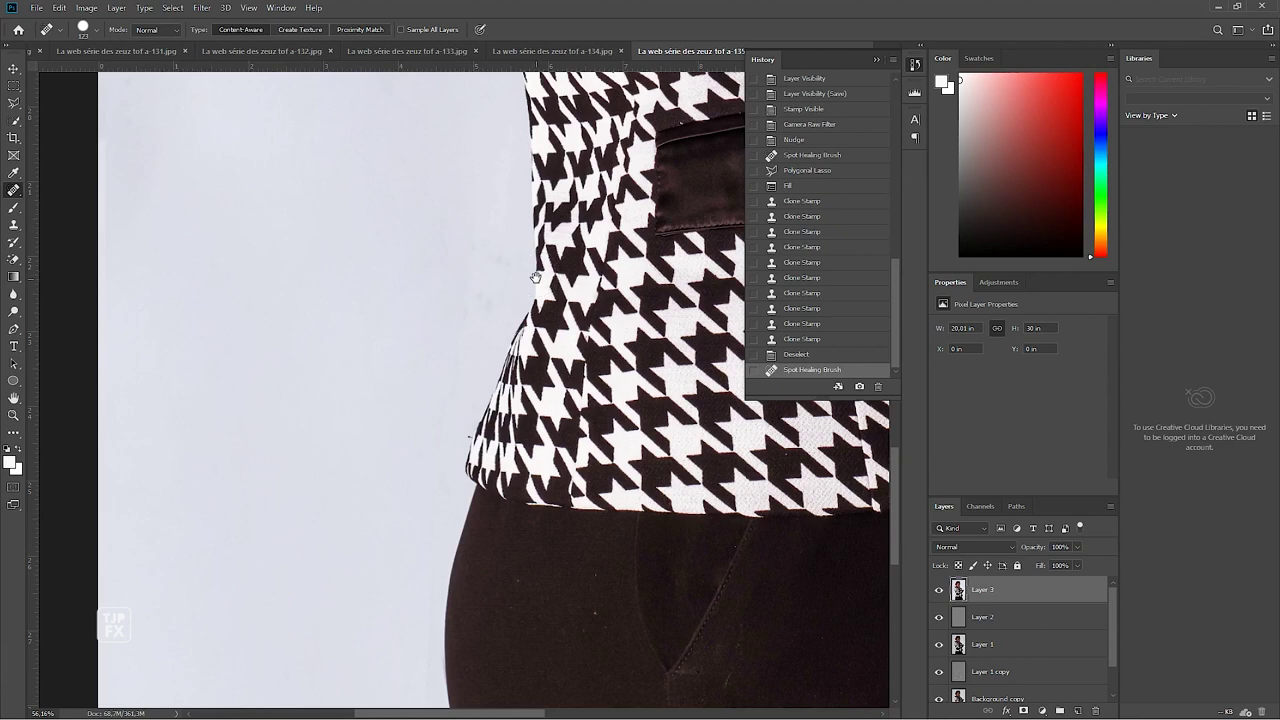
mouse_move(536, 277)
mouse_down()
mouse_move(486, 289)
mouse_move(470, 188)
mouse_up()
mouse_move(400, 392)
mouse_down()
mouse_move(437, 243)
mouse_move(428, 262)
mouse_move(465, 508)
mouse_up()
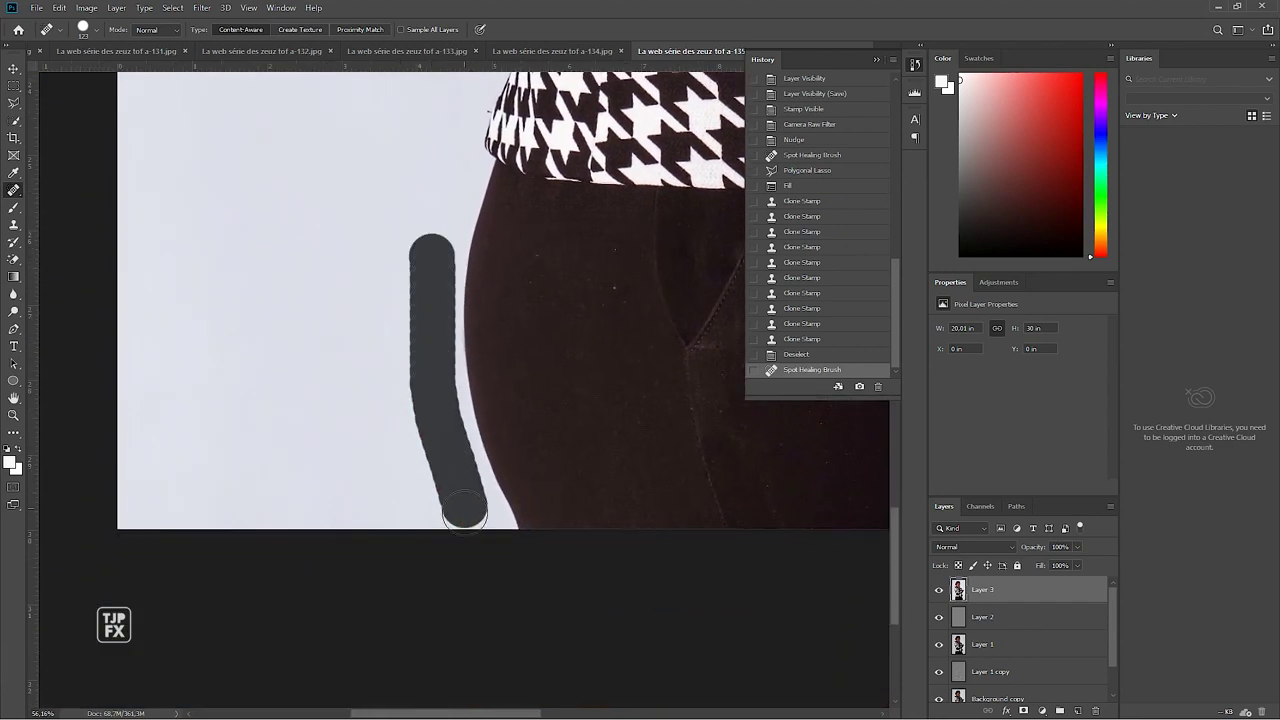
Clone clean backdrop over the upper part of the vertical streak above her head
key(ctrl+0)
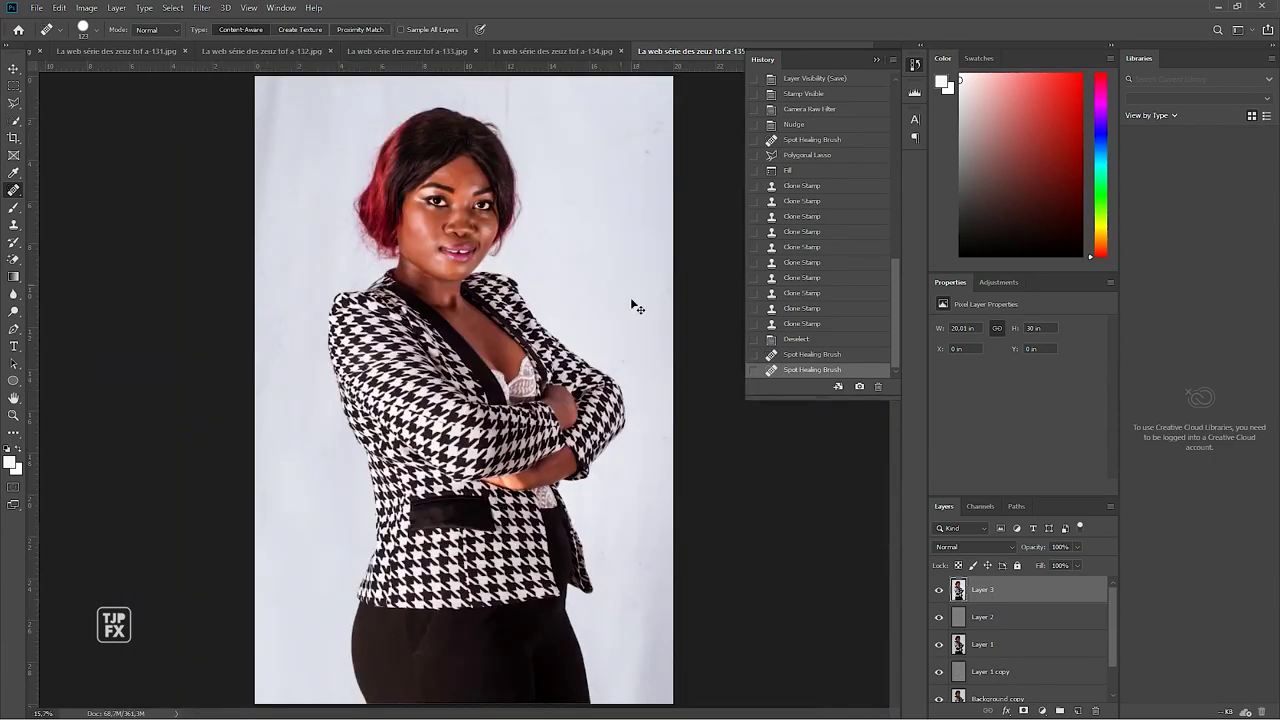
ctrl+click(603, 120)
ctrl+click(540, 374)
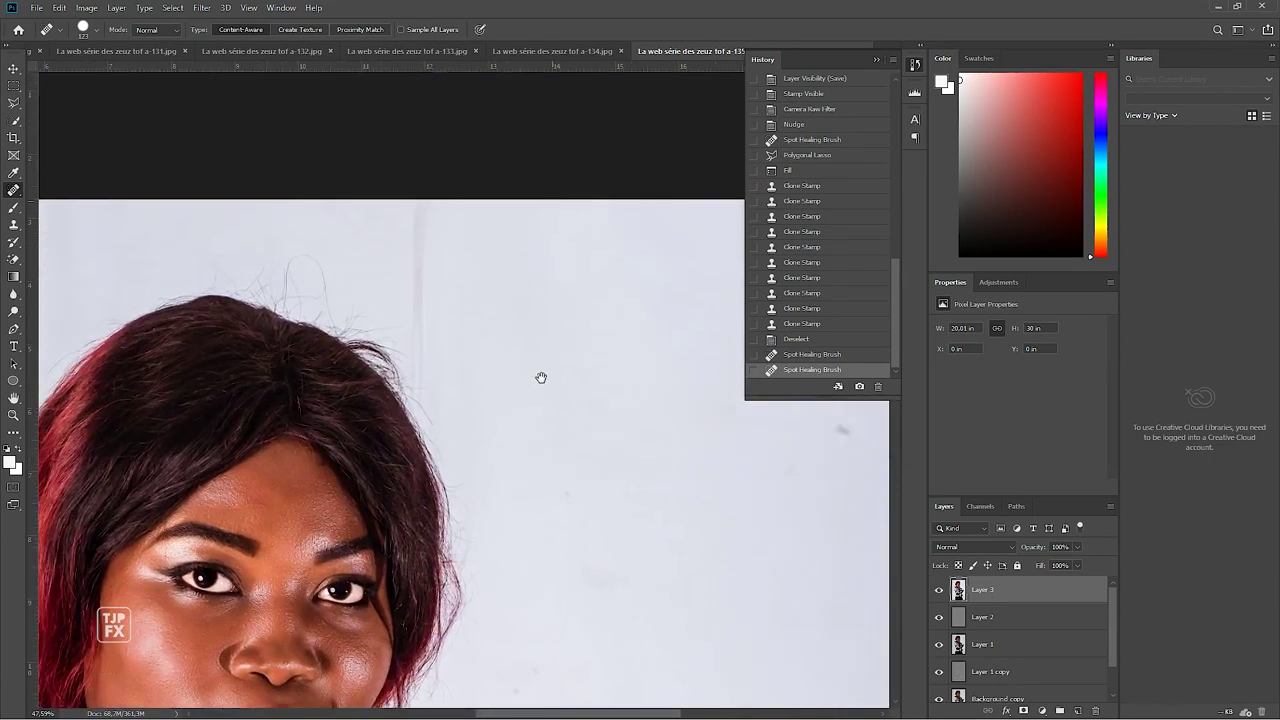
ctrl+click(538, 377)
scroll(500, 380, up, 3)
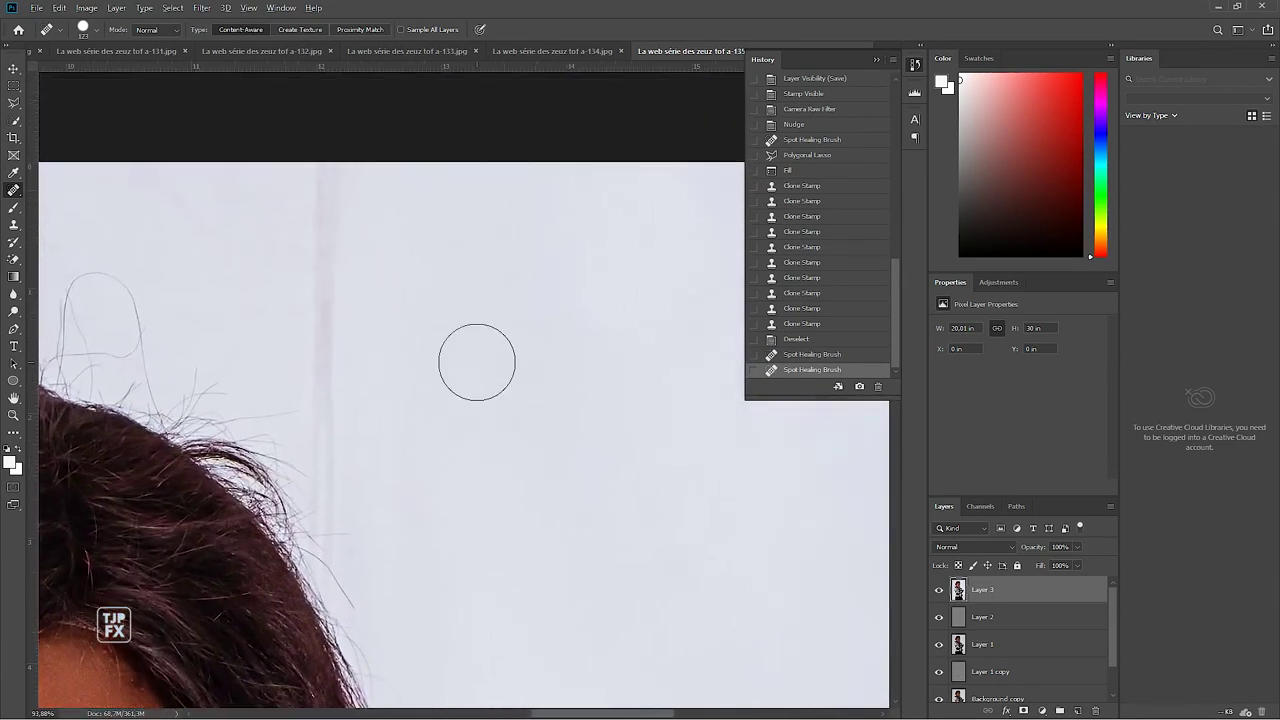
key(s)
key(alt+s)
key(Escape)
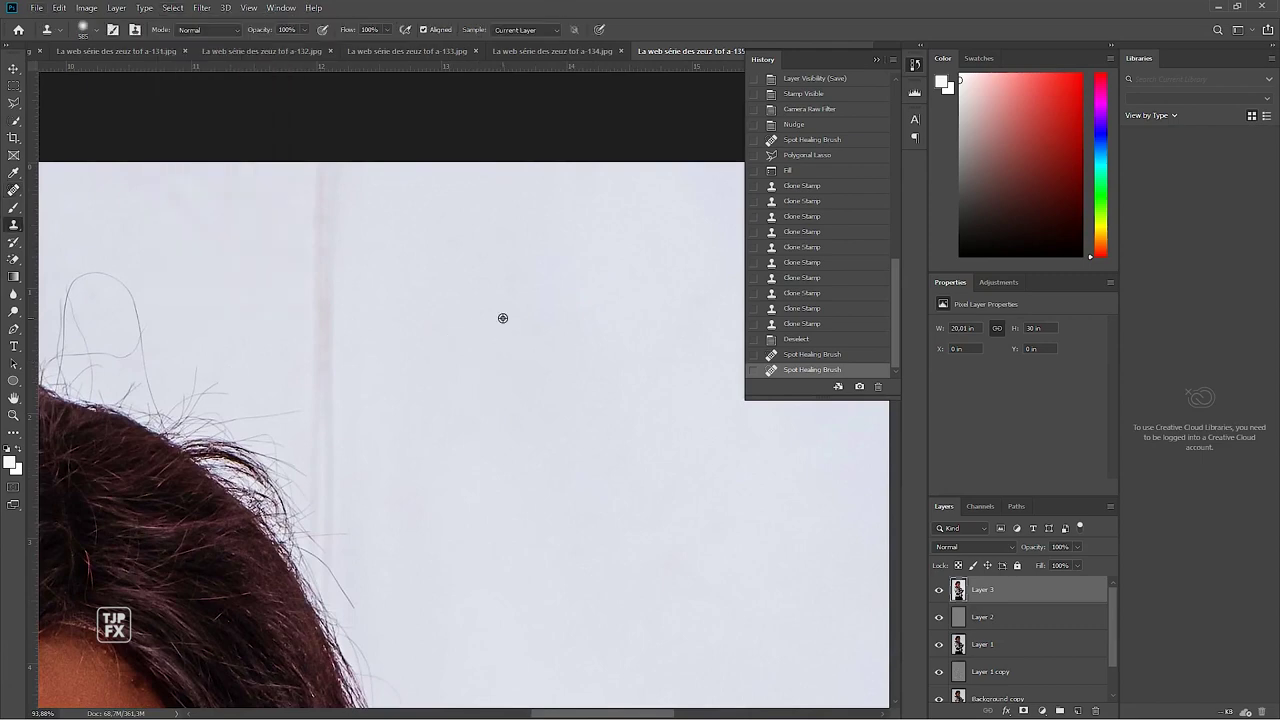
drag(503, 318, 420, 306)
alt+click(552, 331)
drag(356, 338, 354, 114)
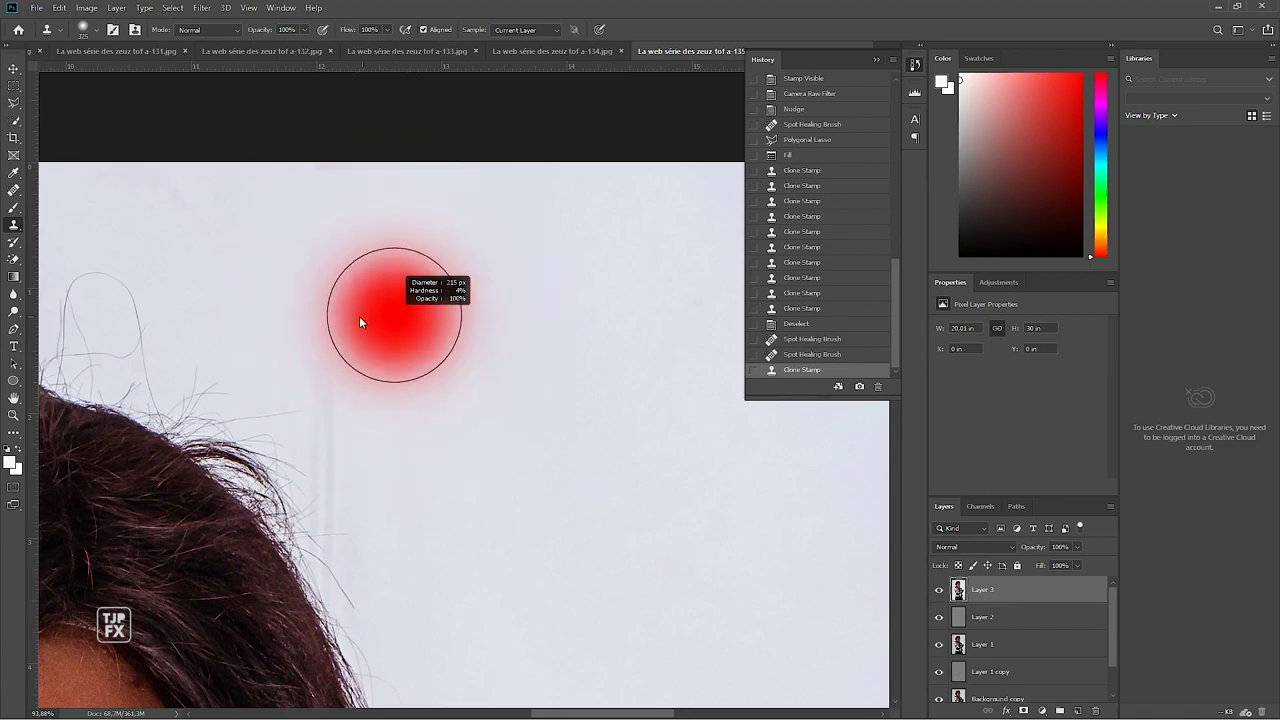
Clone away the rest of the streak and save the PSD
drag(359, 316, 302, 316)
alt+click(519, 389)
drag(377, 377, 366, 535)
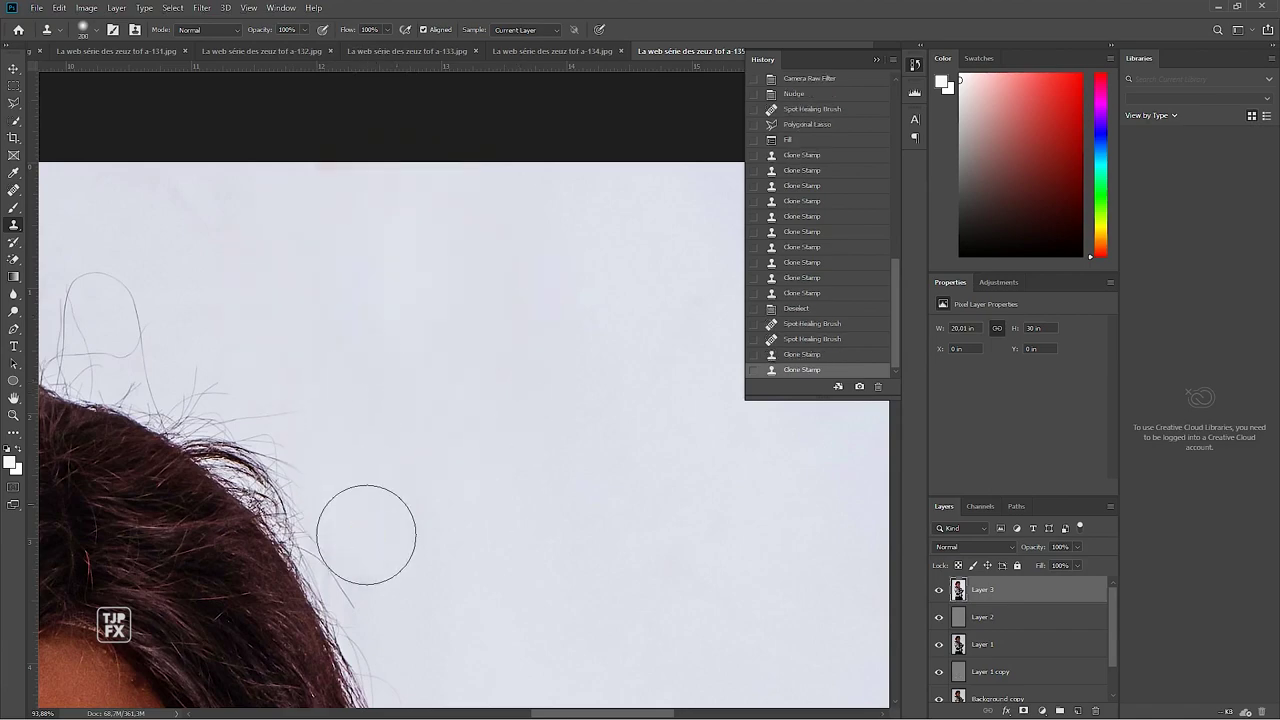
key(ctrl+0)
key(ctrl+s)
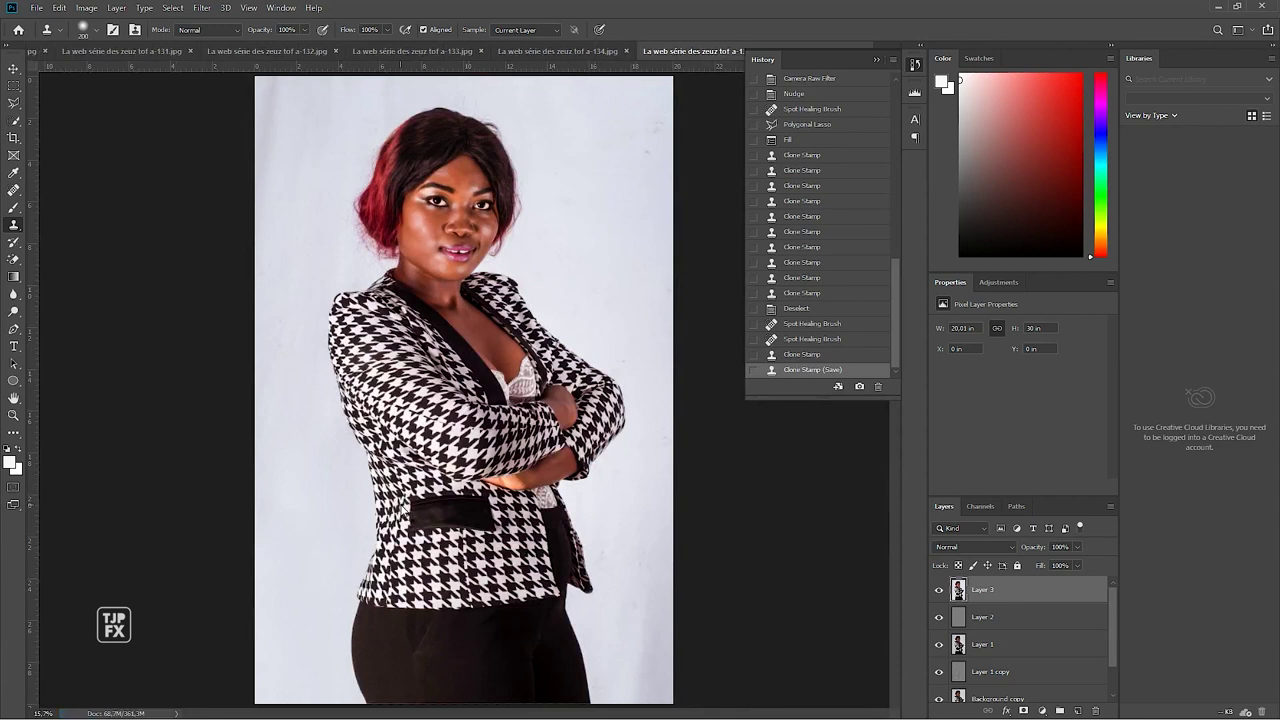
Save a JPEG copy named 'La web série des zeuz tof a-135' in the Danielle folder with default quality
key(ctrl+shift+s)
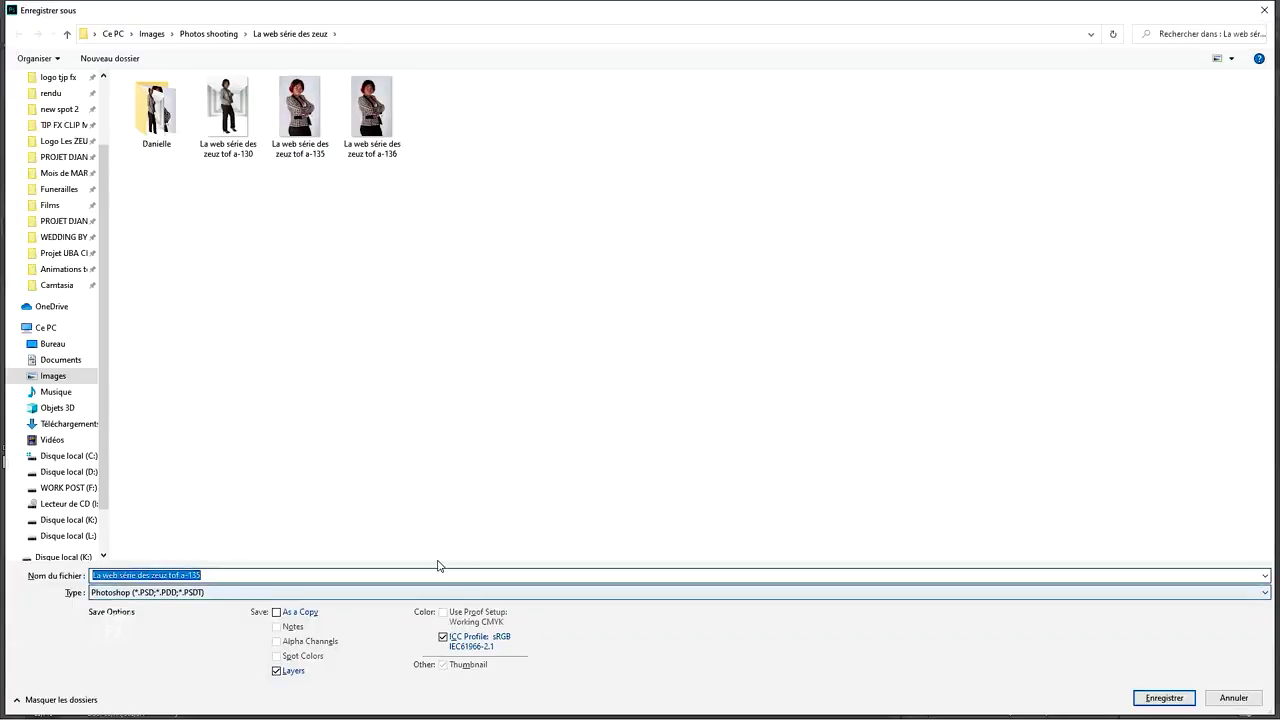
click(358, 598)
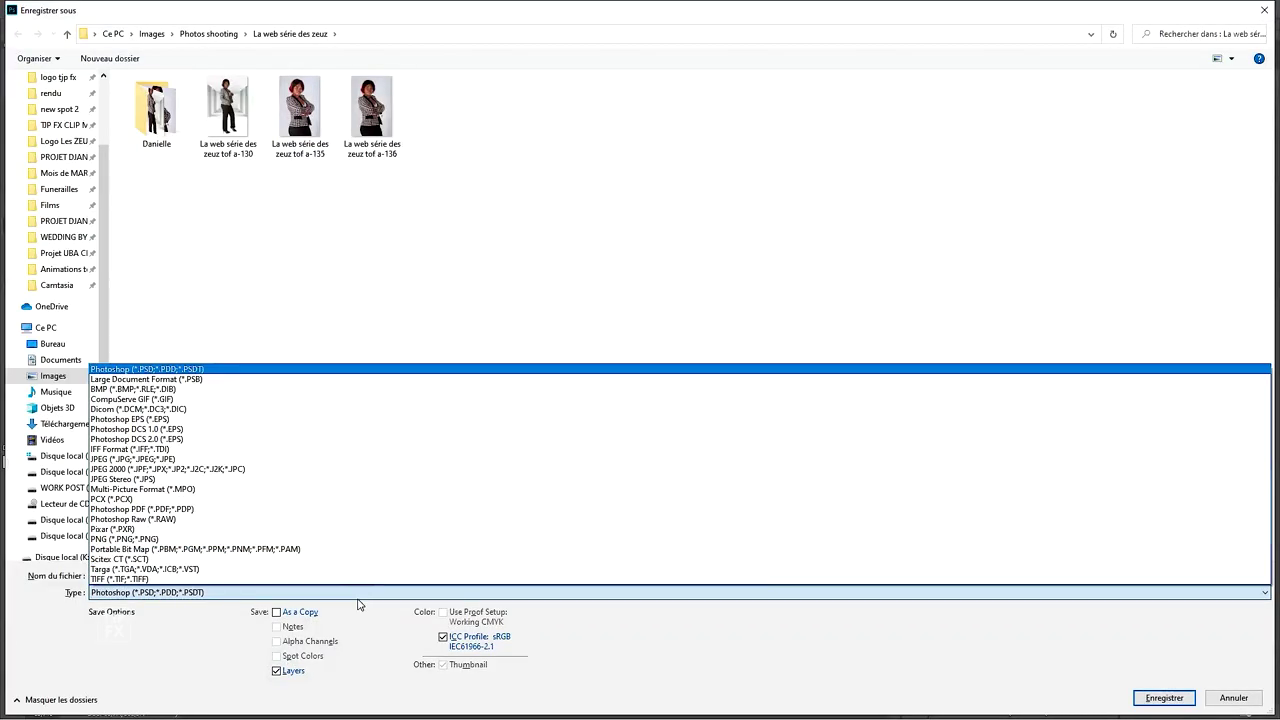
click(250, 460)
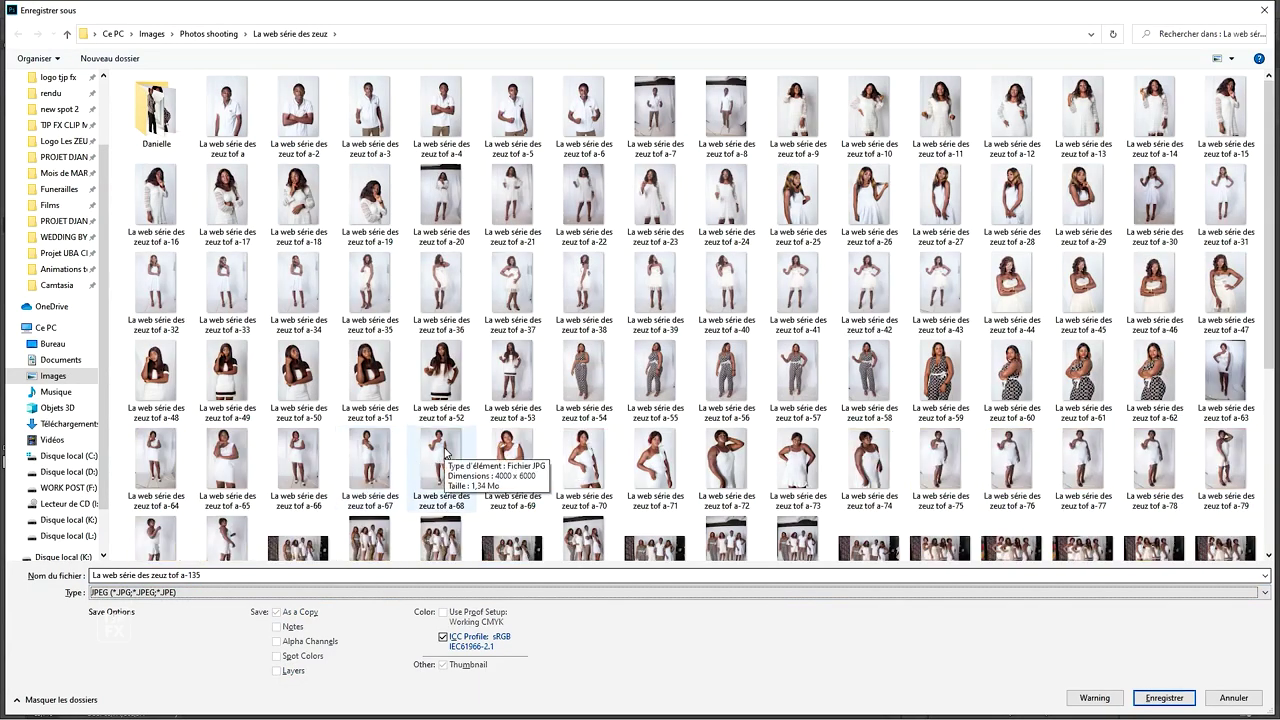
double_click(160, 112)
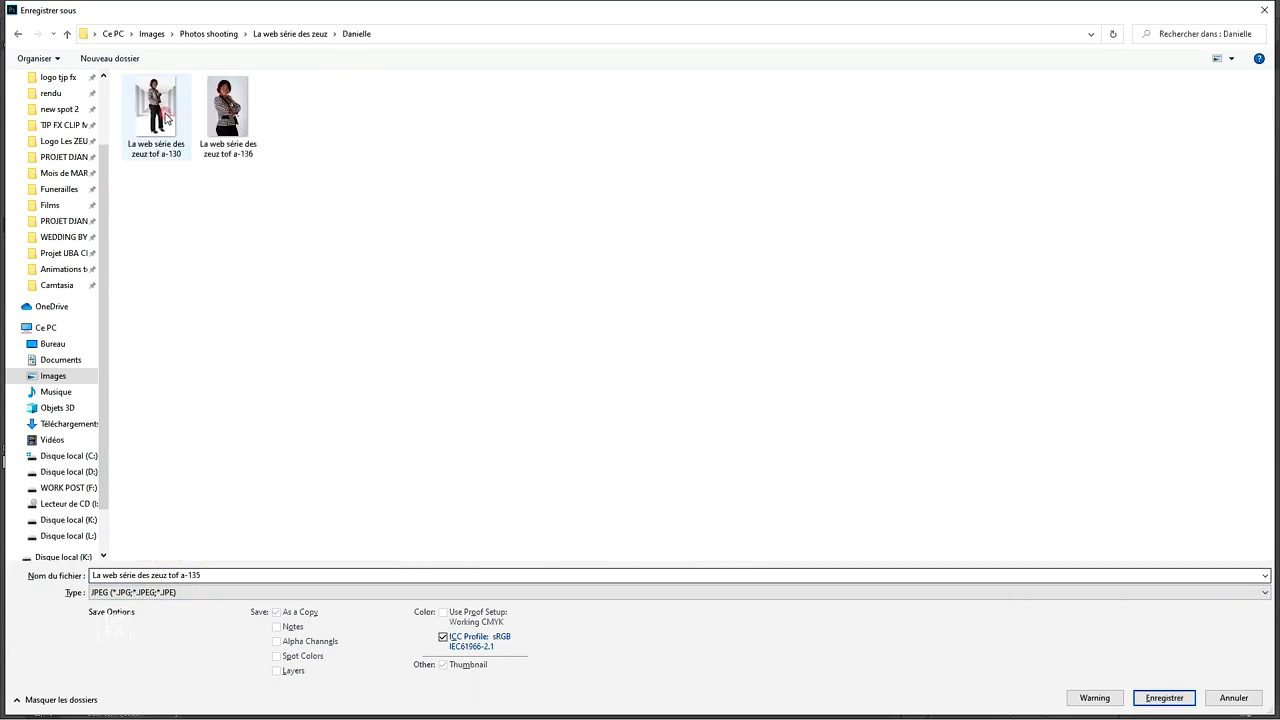
click(1183, 699)
key(Return)
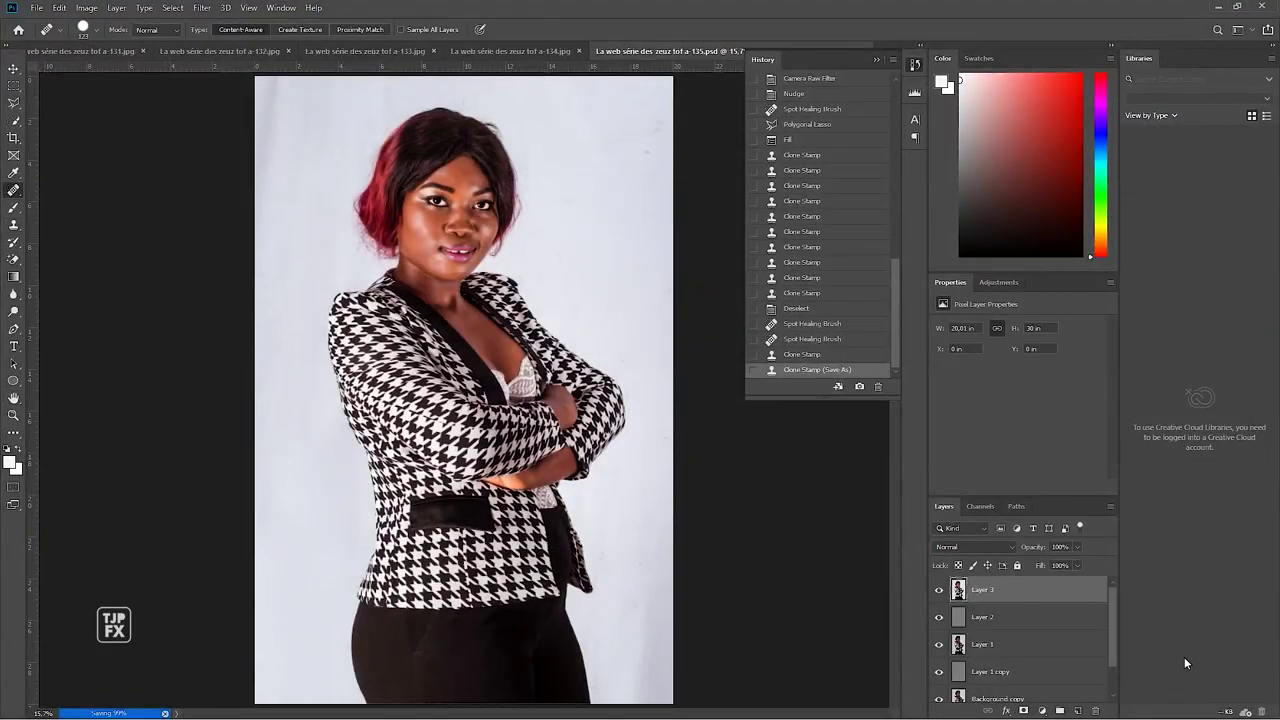
key(ctrl+plus)
key(ctrl+plus)
key(ctrl+plus)
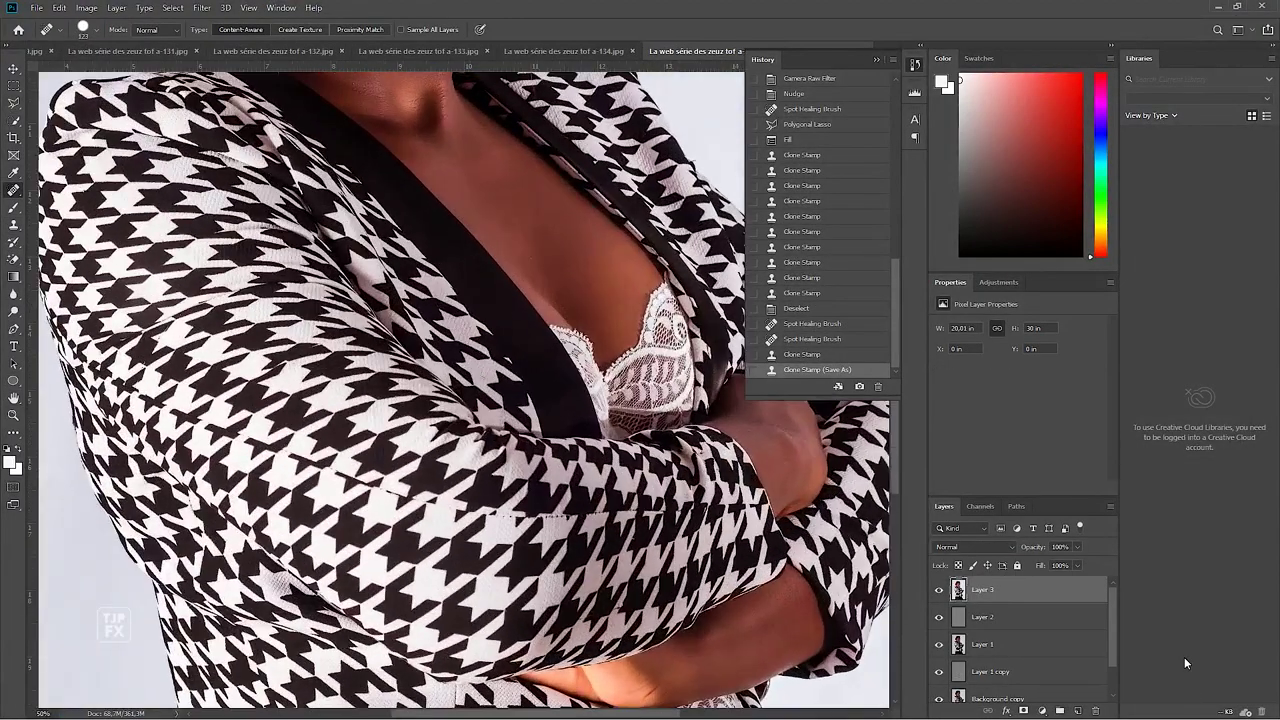
scroll(503, 216, up, 5)
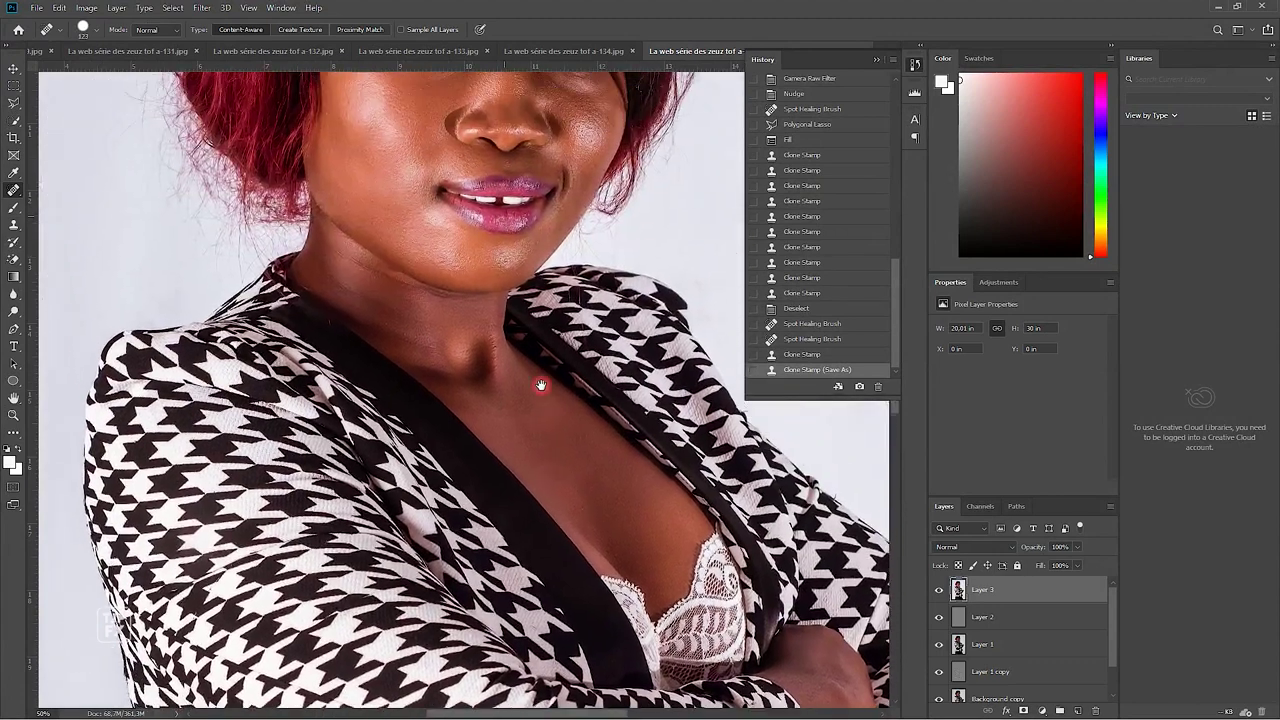
scroll(510, 300, up, 4)
scroll(514, 348, up, 1)
scroll(514, 348, up, 1)
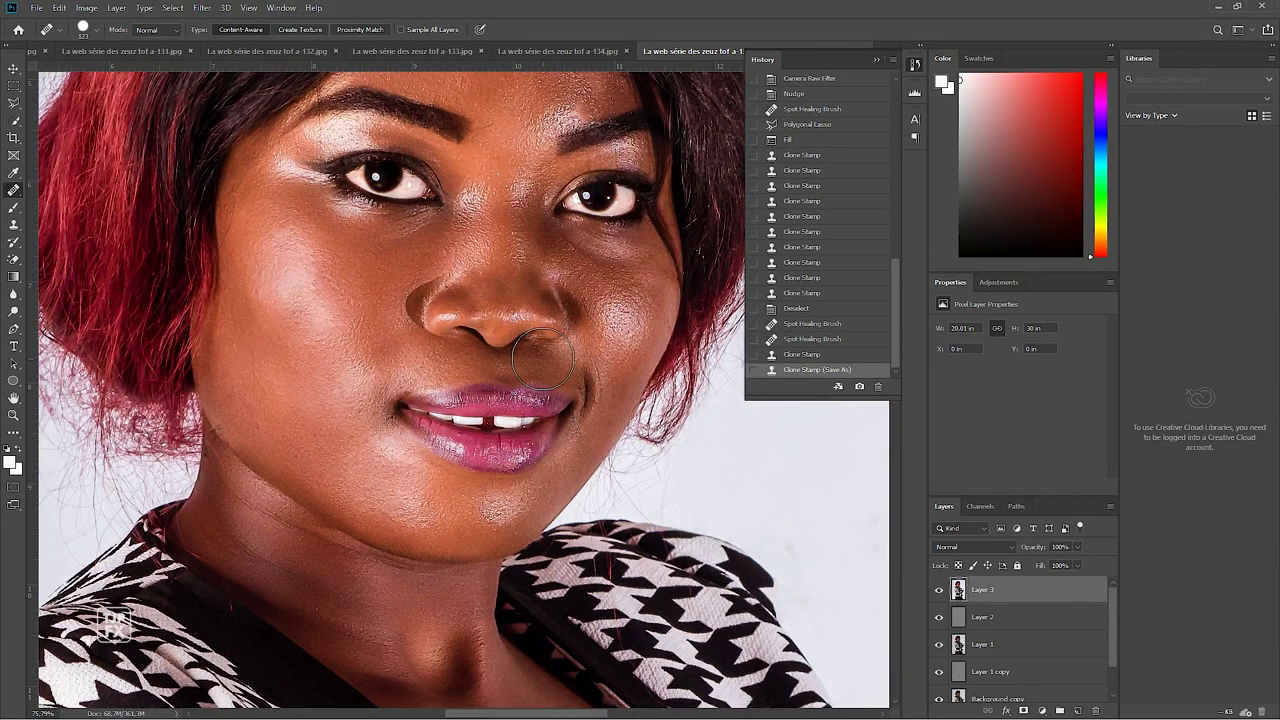
scroll(650, 410, down, 2)
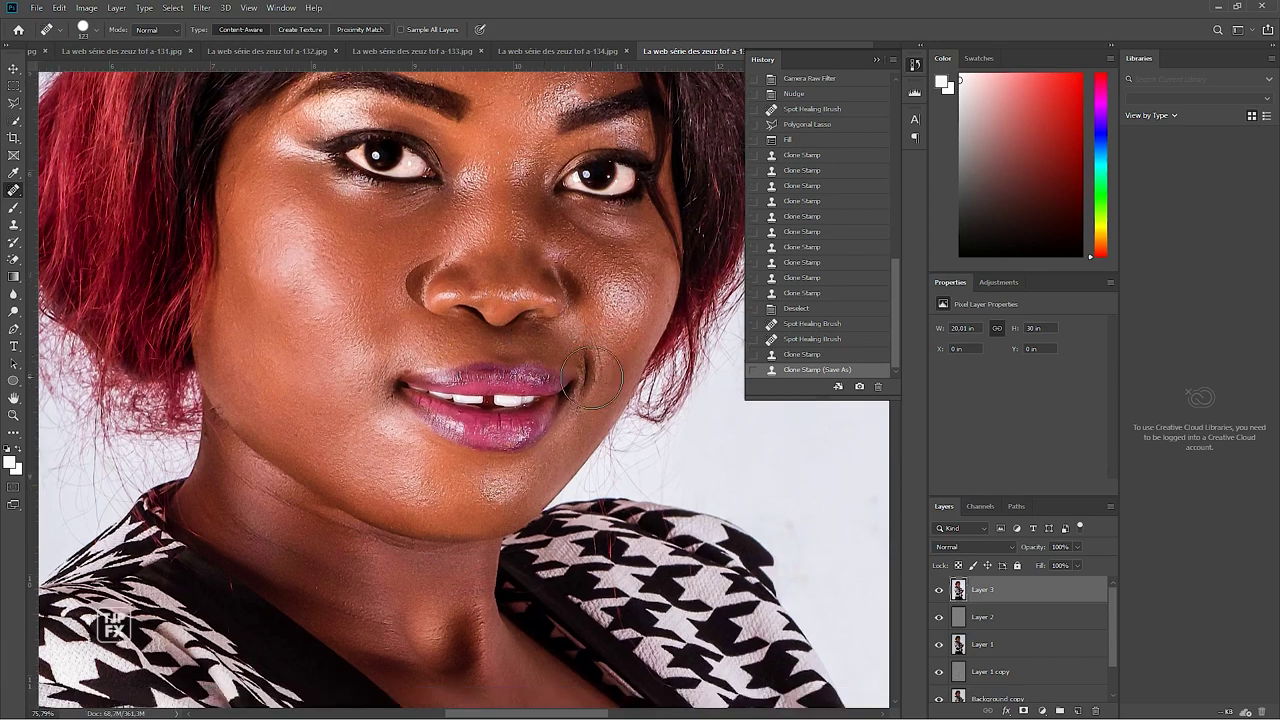
scroll(1038, 617, down, 2)
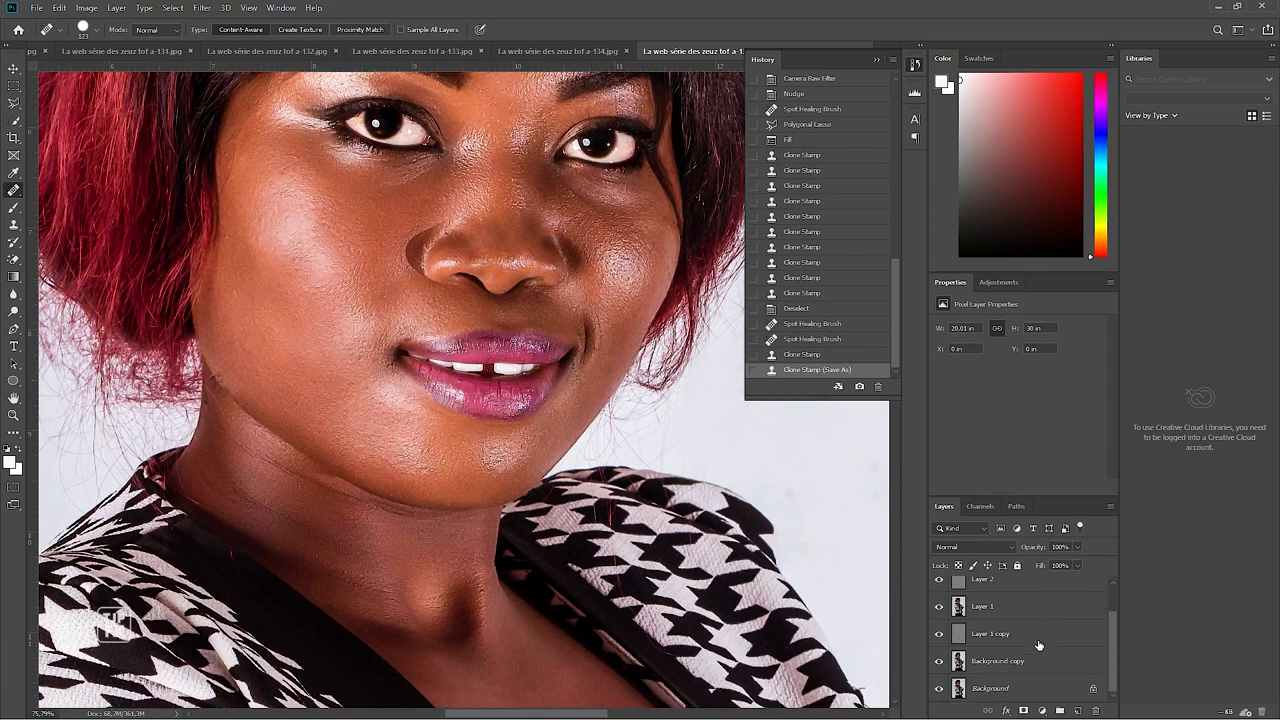
alt+click(940, 689)
alt+click(940, 689)
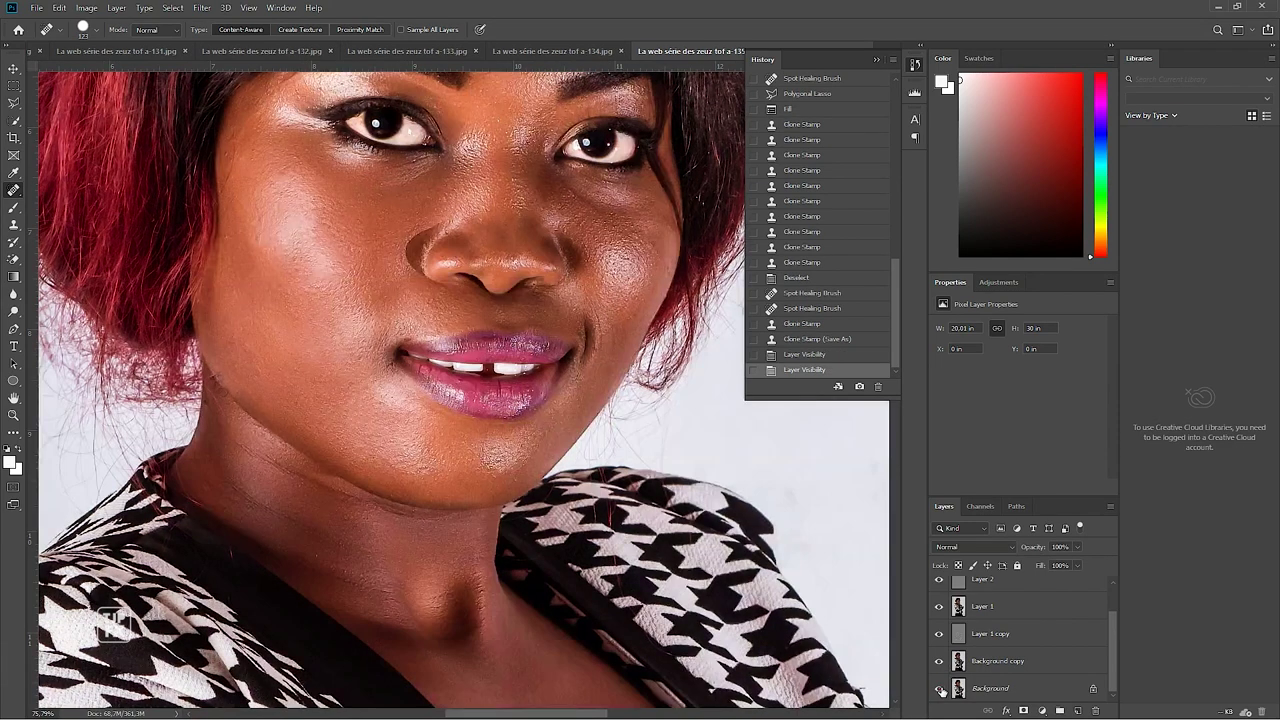
alt+click(940, 689)
alt+click(940, 689)
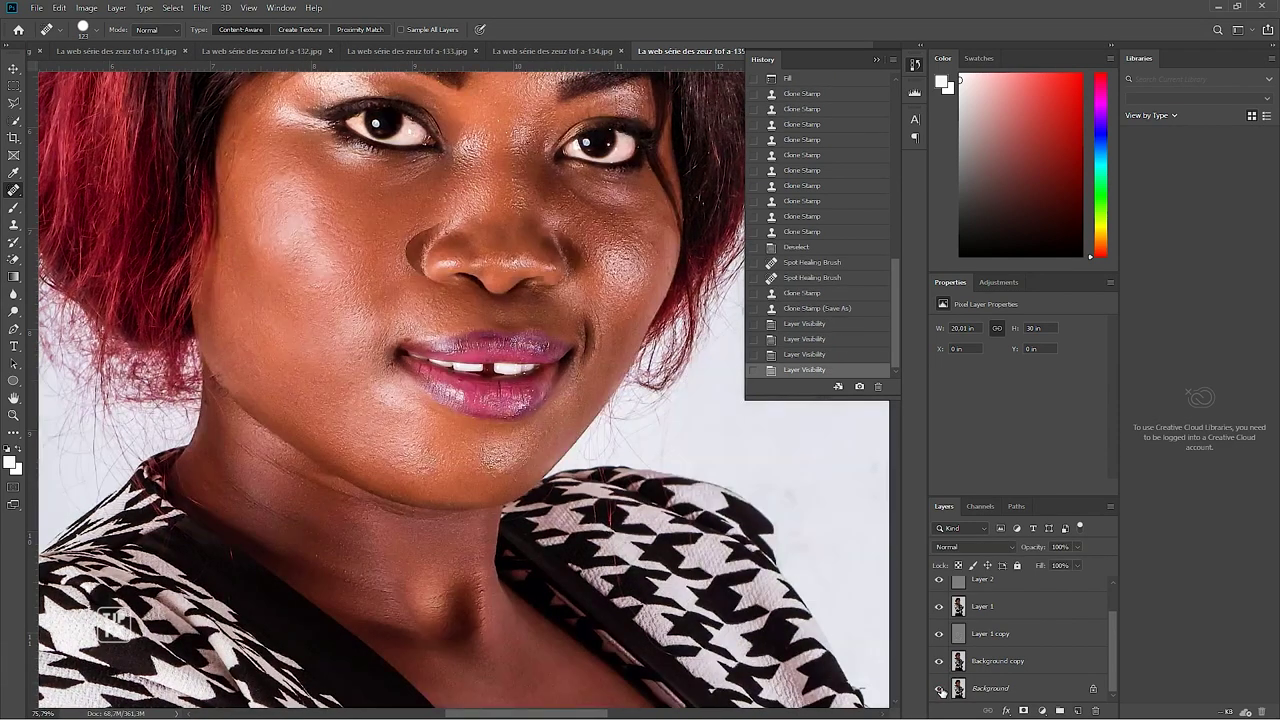
key(ctrl+minus)
key(ctrl+minus)
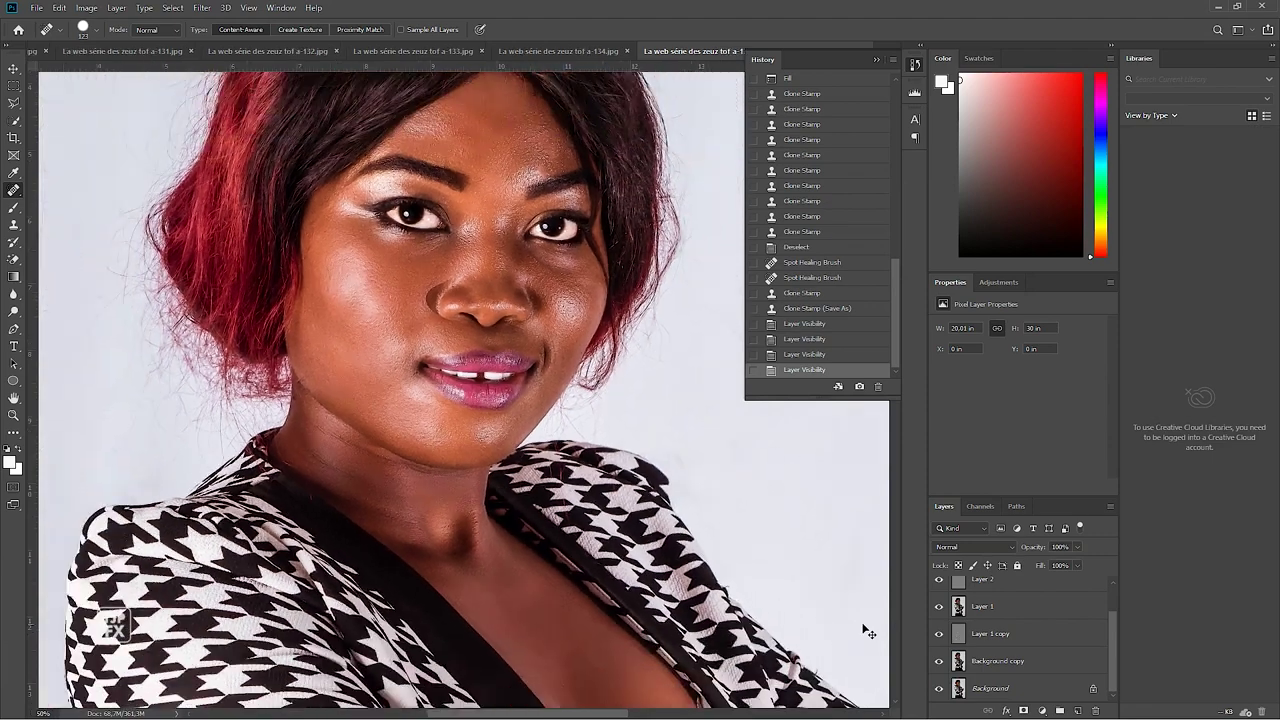
Apply Imagenomic Portraiture's Default preset after checking the eyes at 100% preview
click(201, 8)
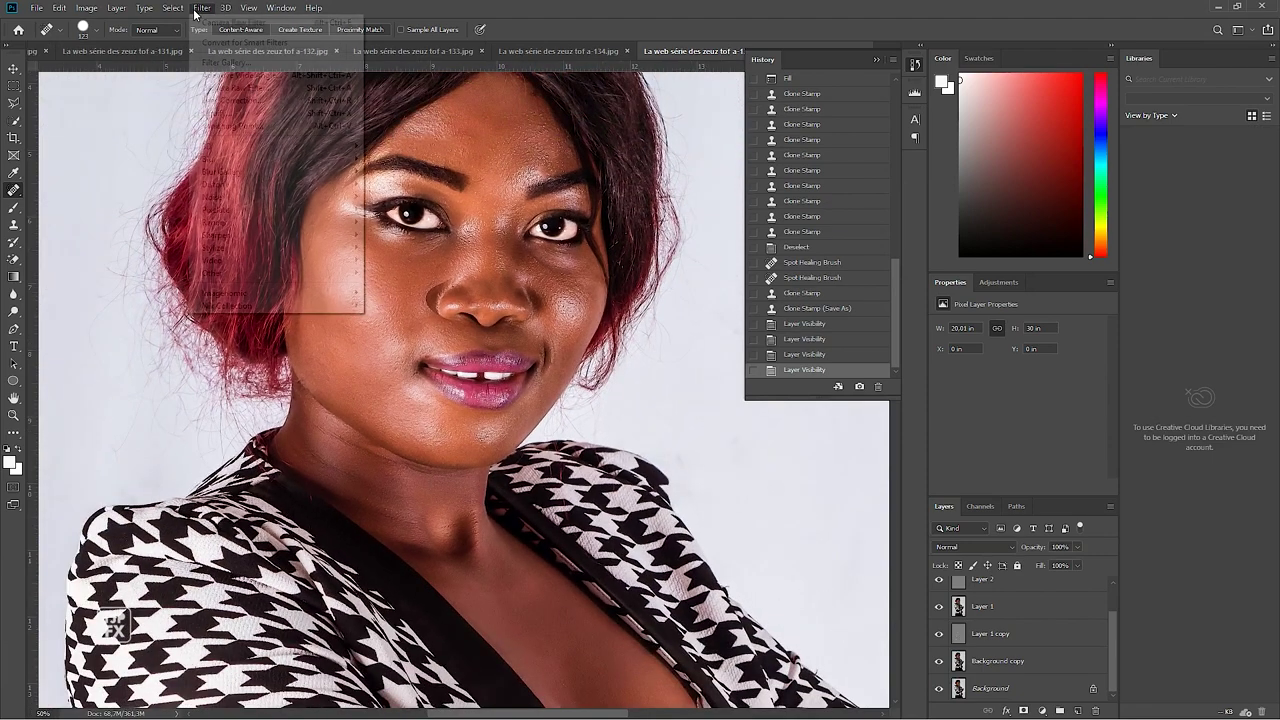
mouse_move(270, 293)
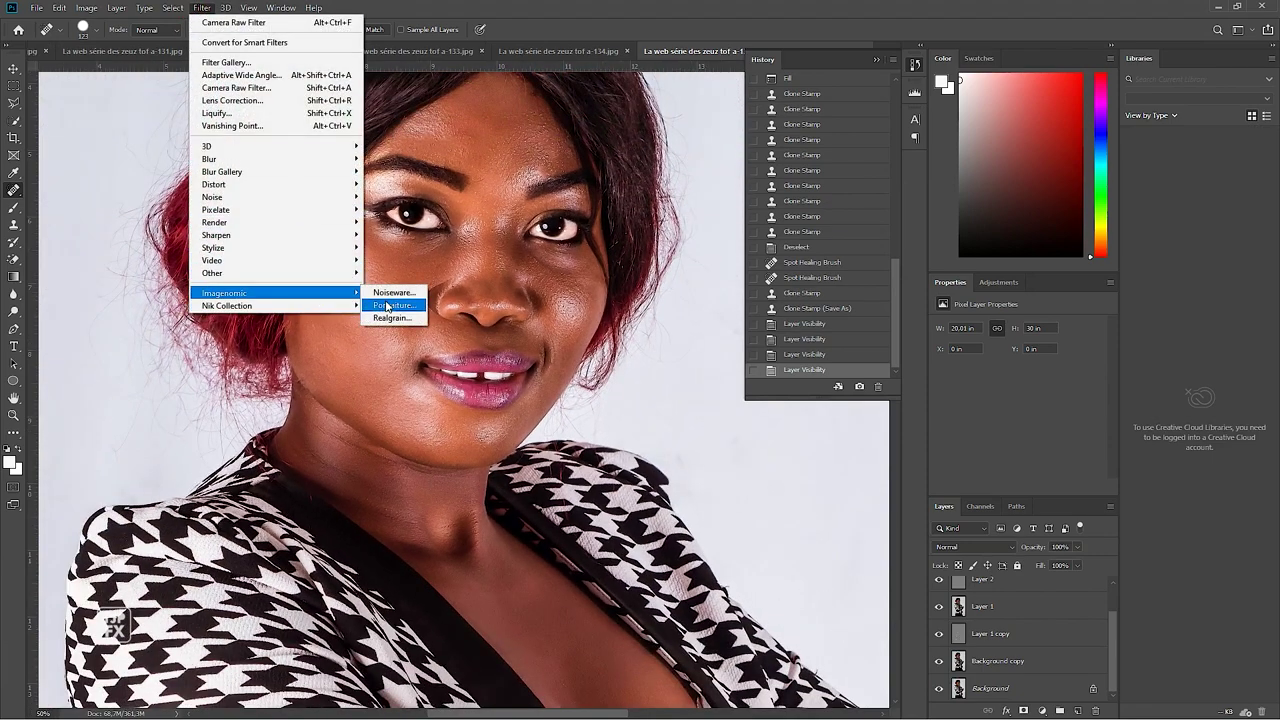
click(390, 305)
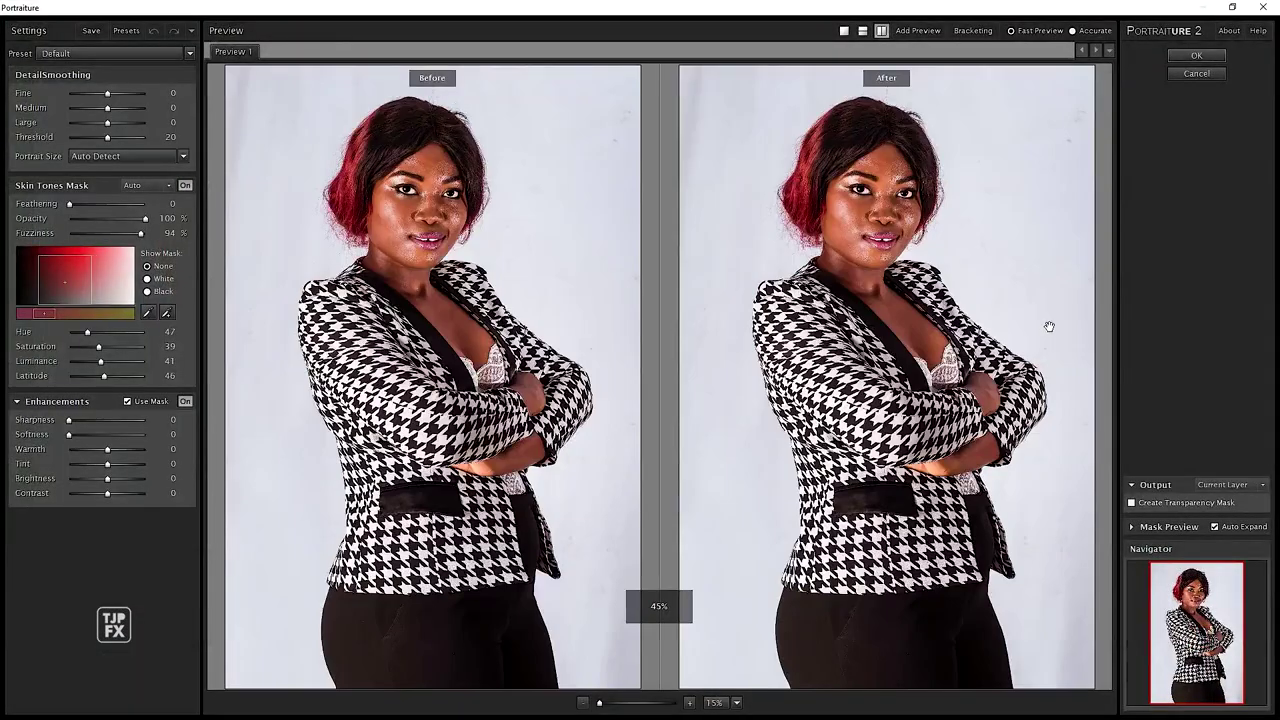
click(981, 240)
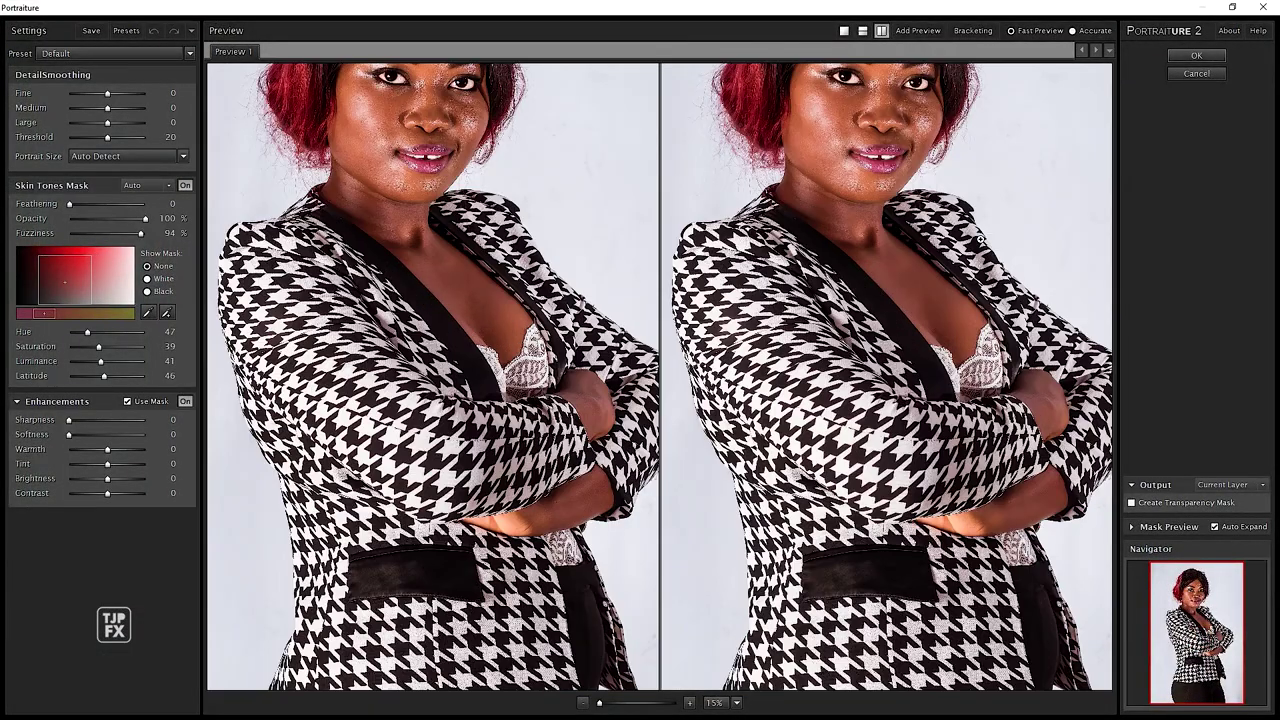
click(980, 238)
click(978, 242)
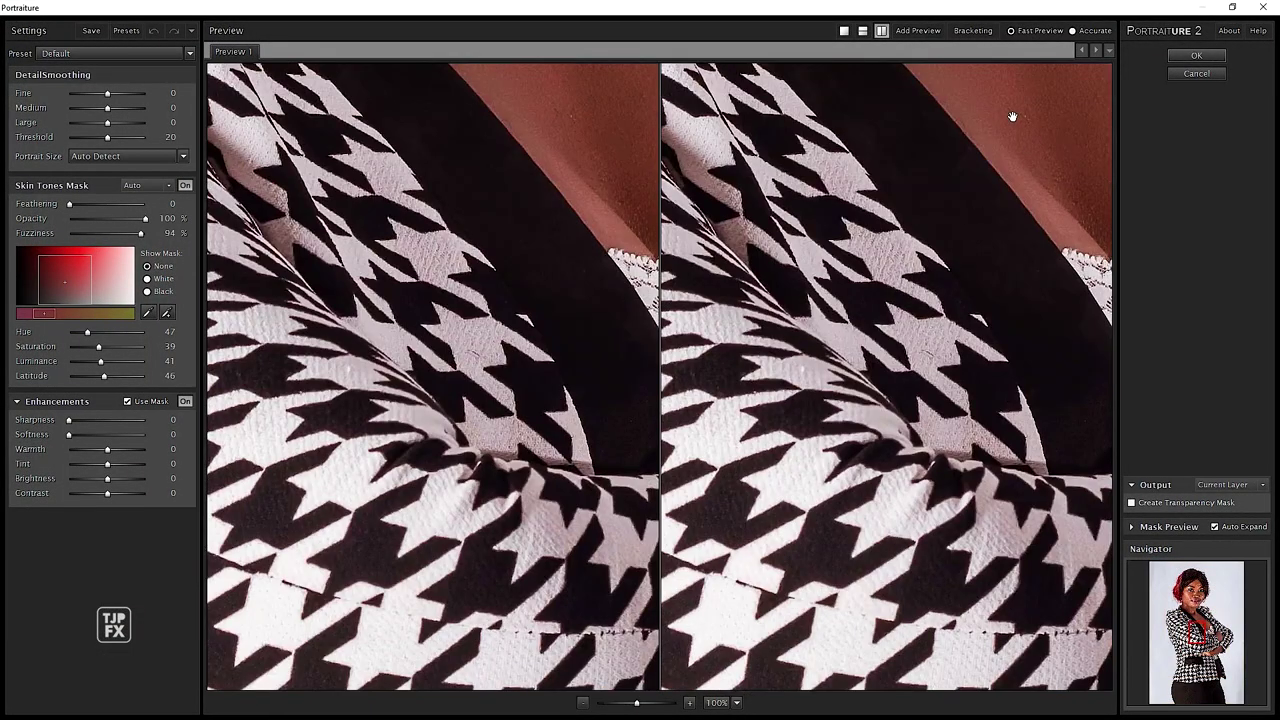
scroll(1012, 300, up, 5)
scroll(970, 450, up, 5)
scroll(874, 434, up, 5)
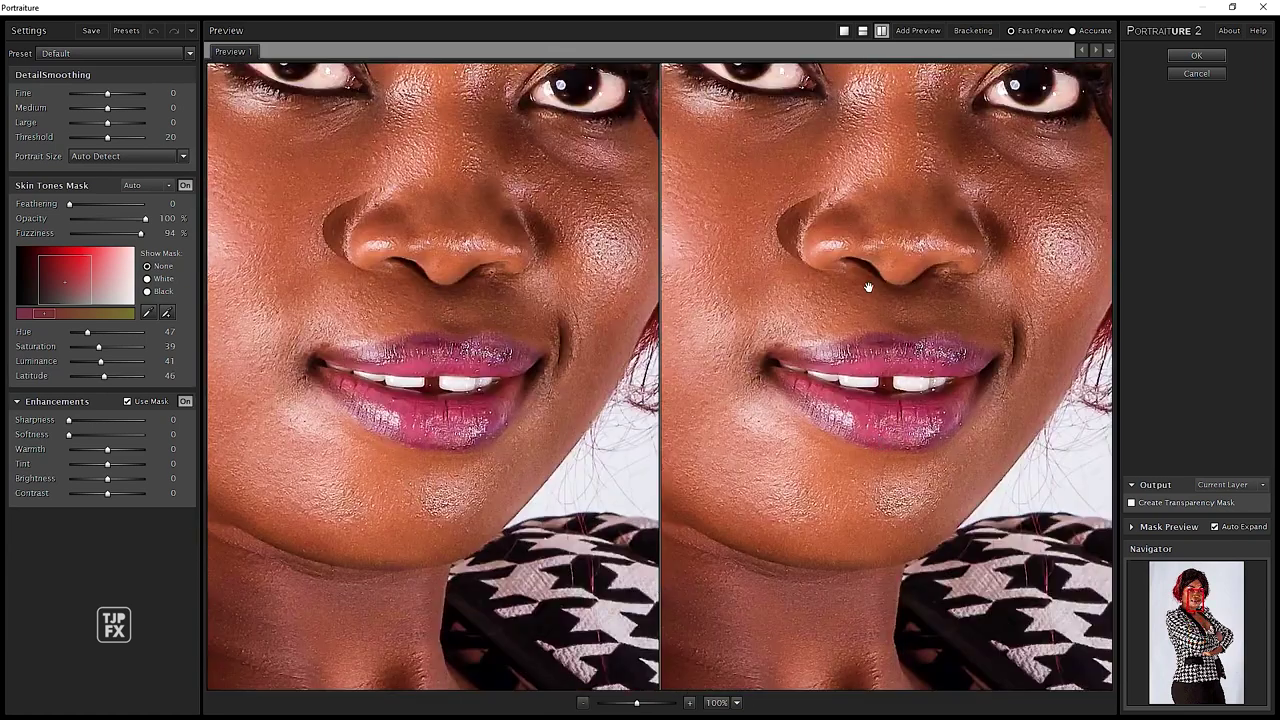
mouse_move(849, 261)
mouse_down()
mouse_move(927, 432)
mouse_move(839, 374)
mouse_up()
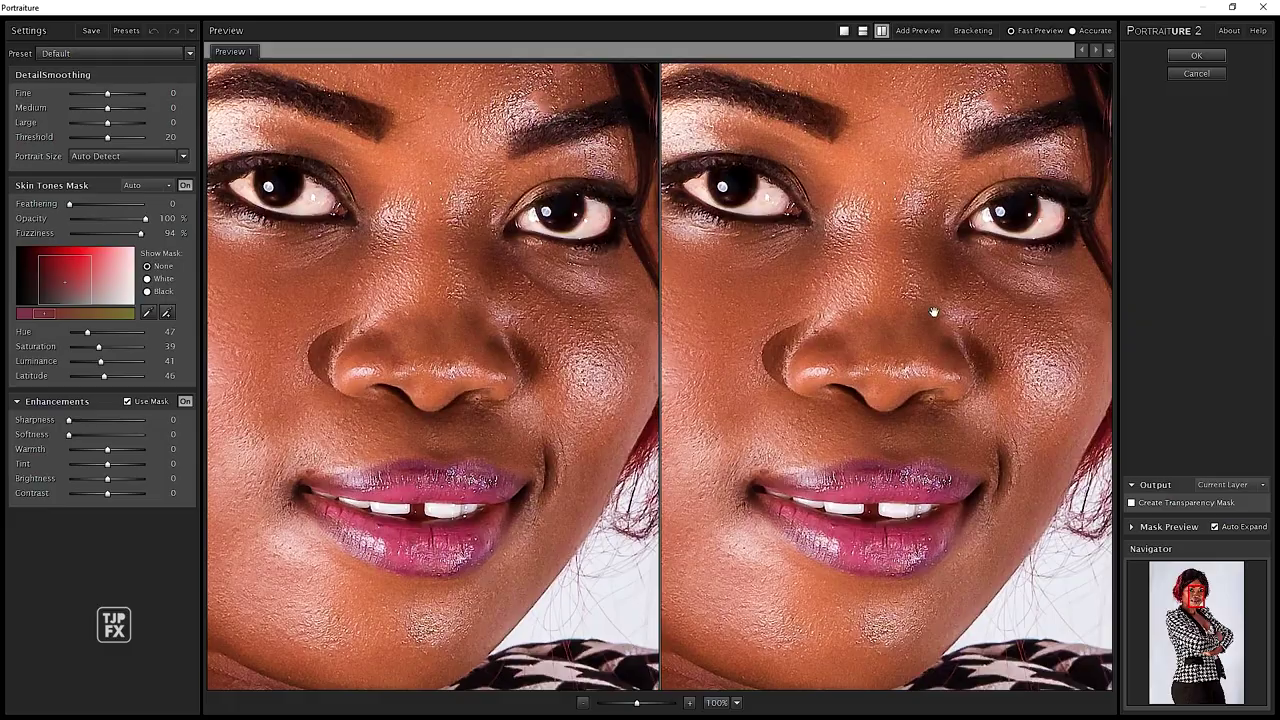
click(1212, 56)
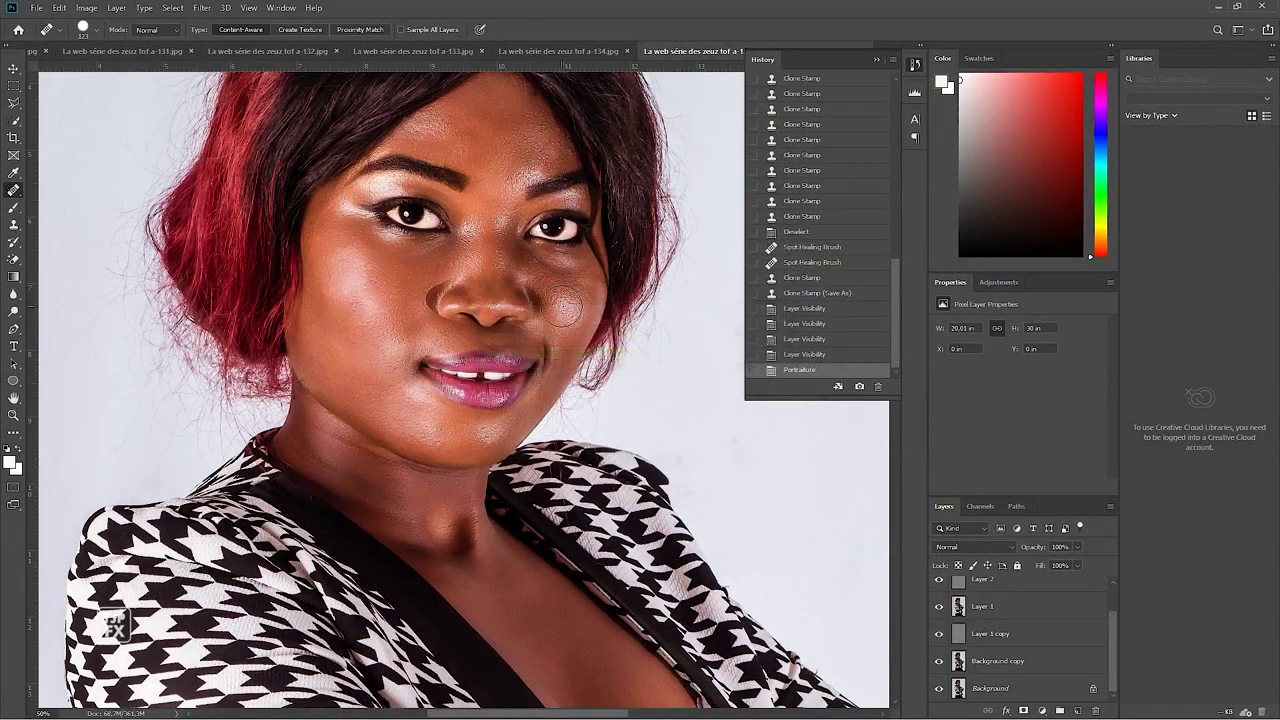
Check the smoothed face at 100% and save the layered PSD
key(ctrl+plus)
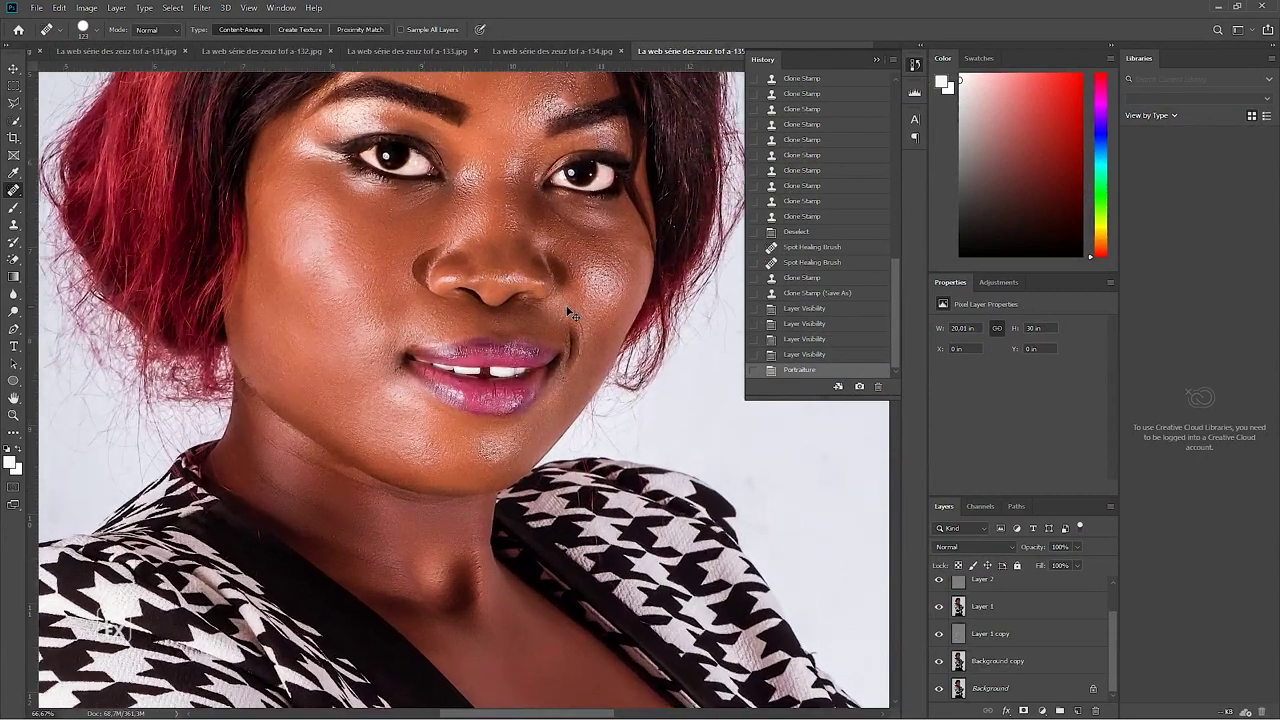
key(ctrl+plus)
scroll(567, 305, up, 1)
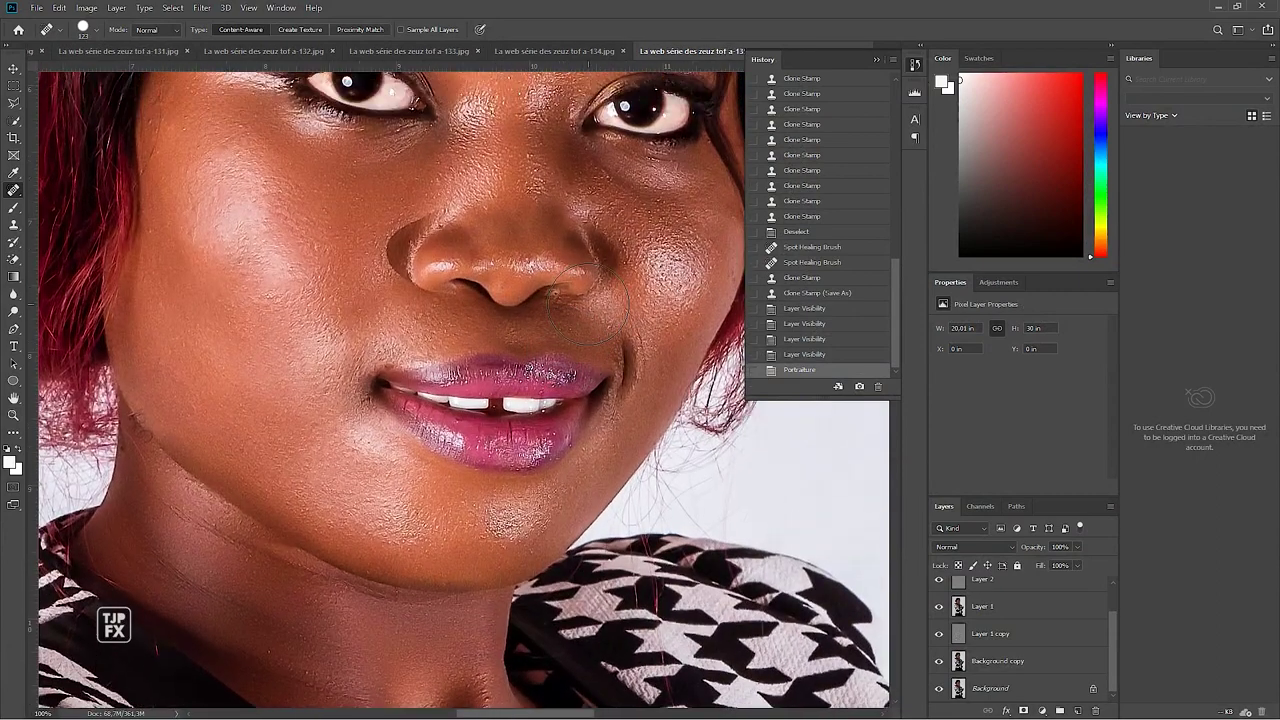
scroll(575, 308, up, 2)
scroll(589, 313, up, 1)
scroll(589, 313, up, 1)
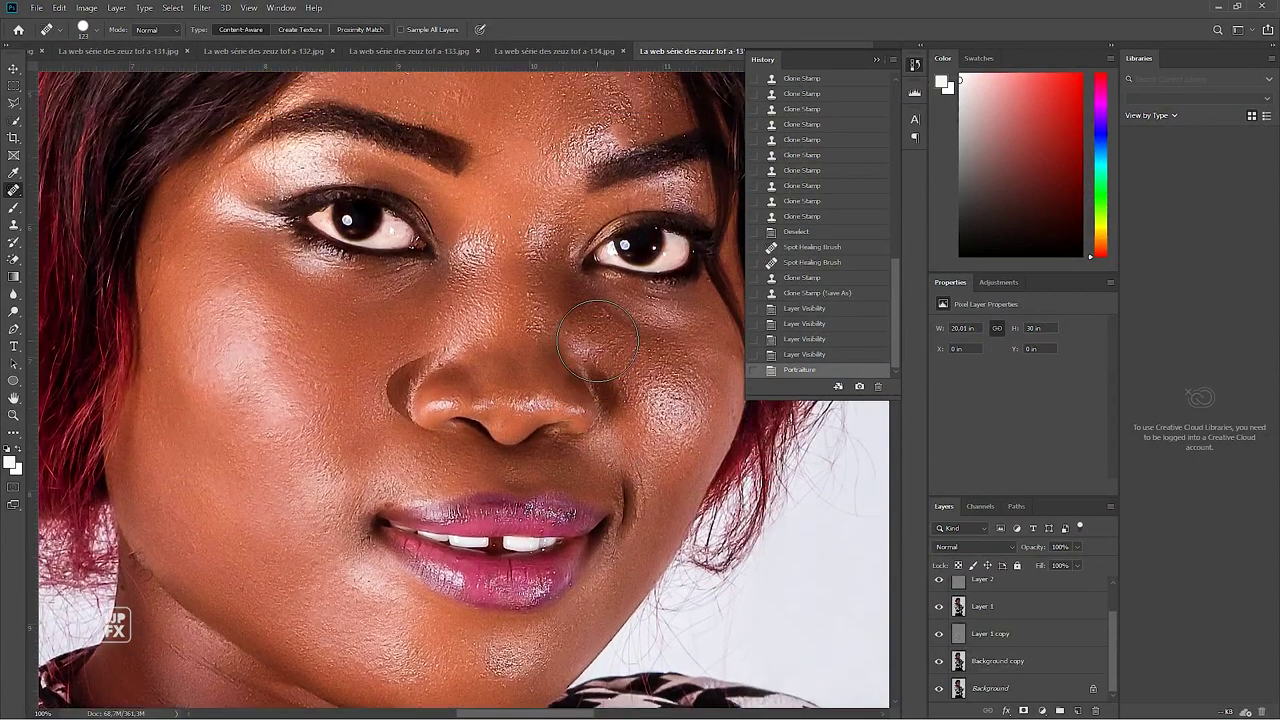
scroll(589, 313, up, 1)
scroll(589, 313, up, 1)
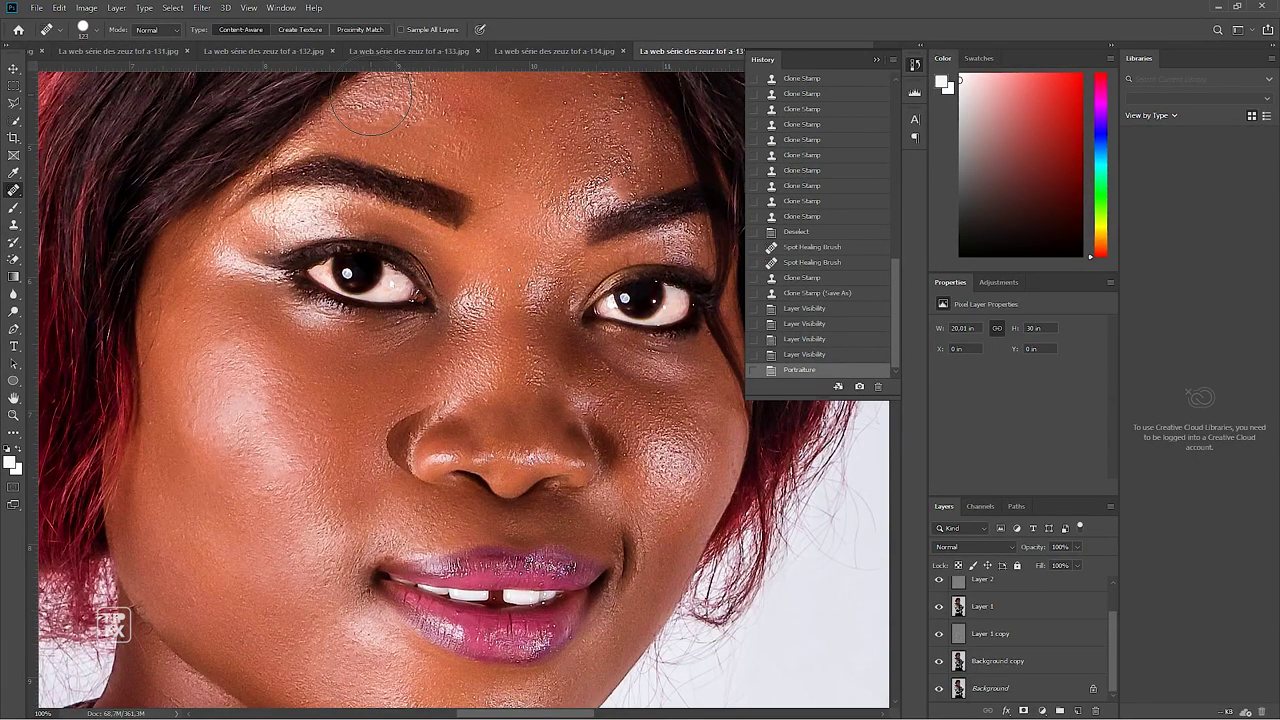
key(ctrl+s)
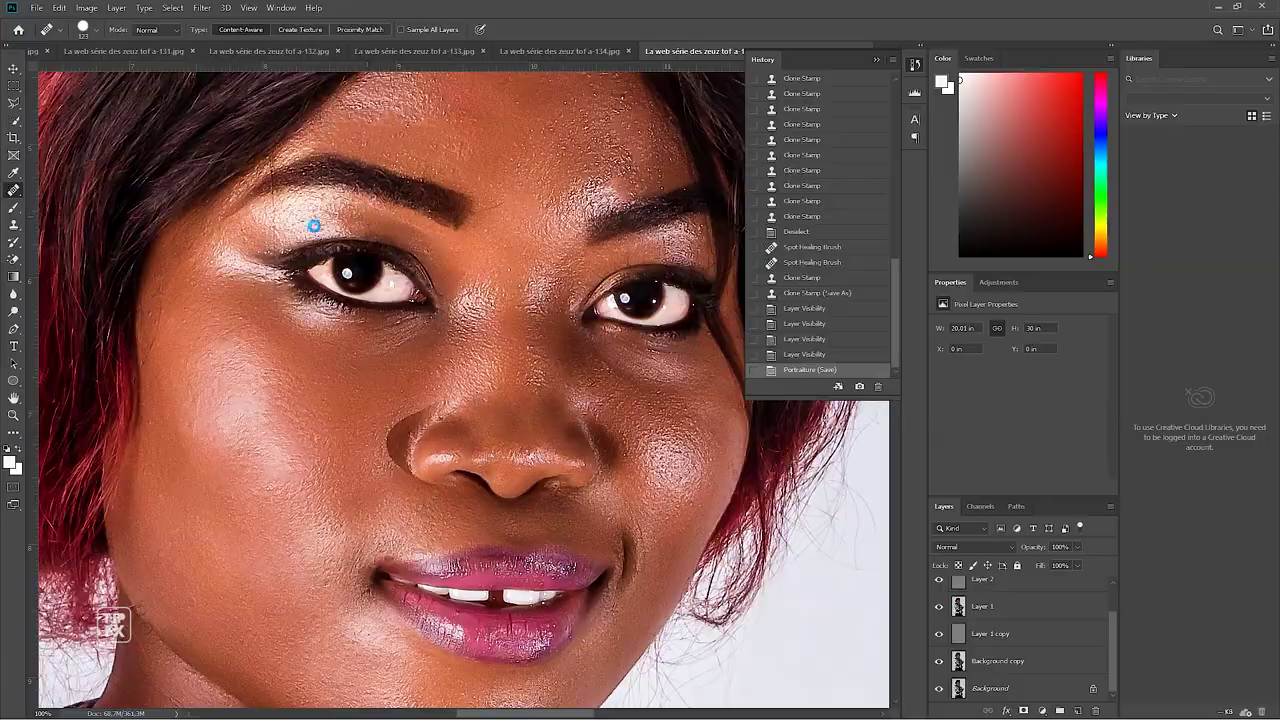
Re-export as JPEG over 'La web série des zeuz tof a-135.jpg' in the Danielle folder
key(ctrl+shift+s)
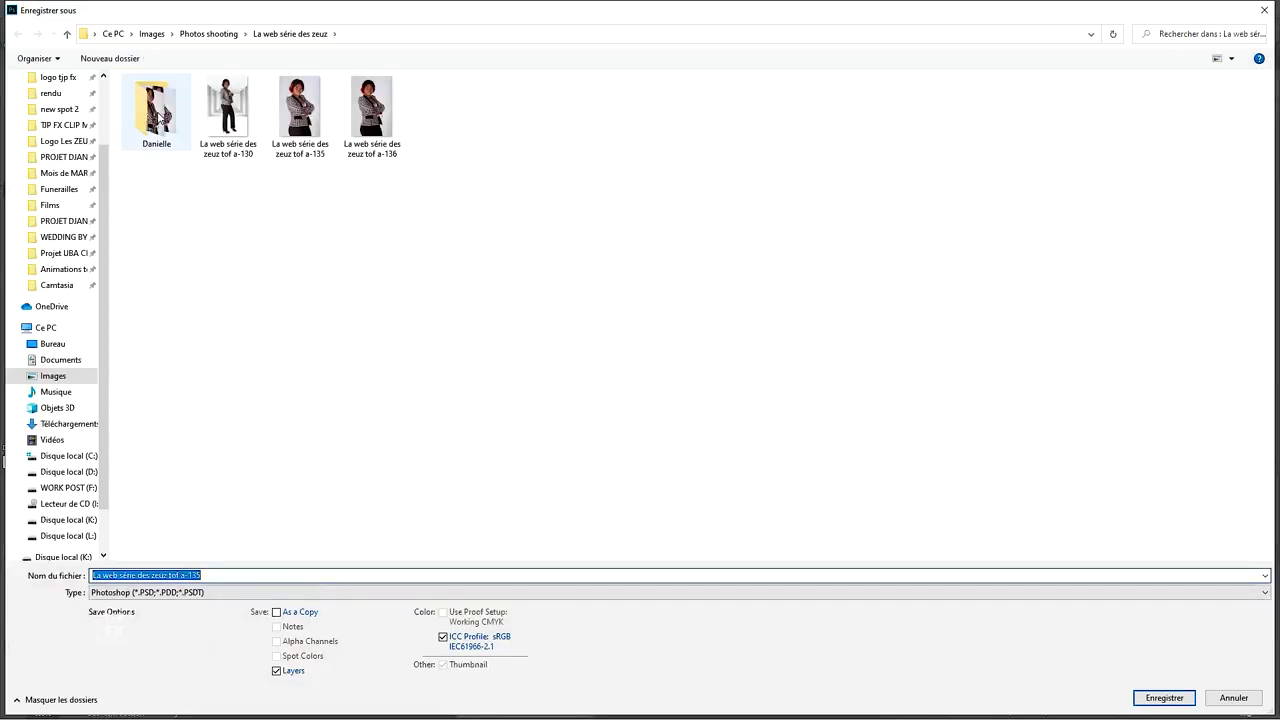
double_click(157, 116)
click(306, 592)
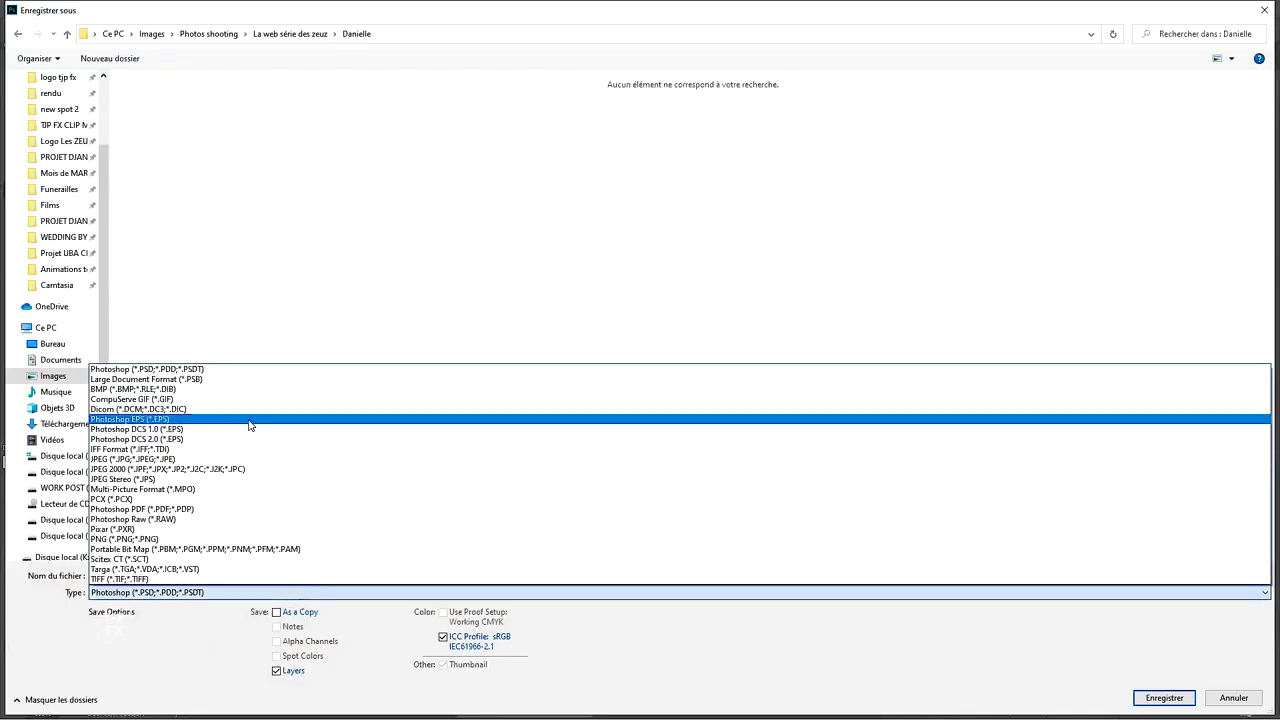
click(256, 465)
key(Return)
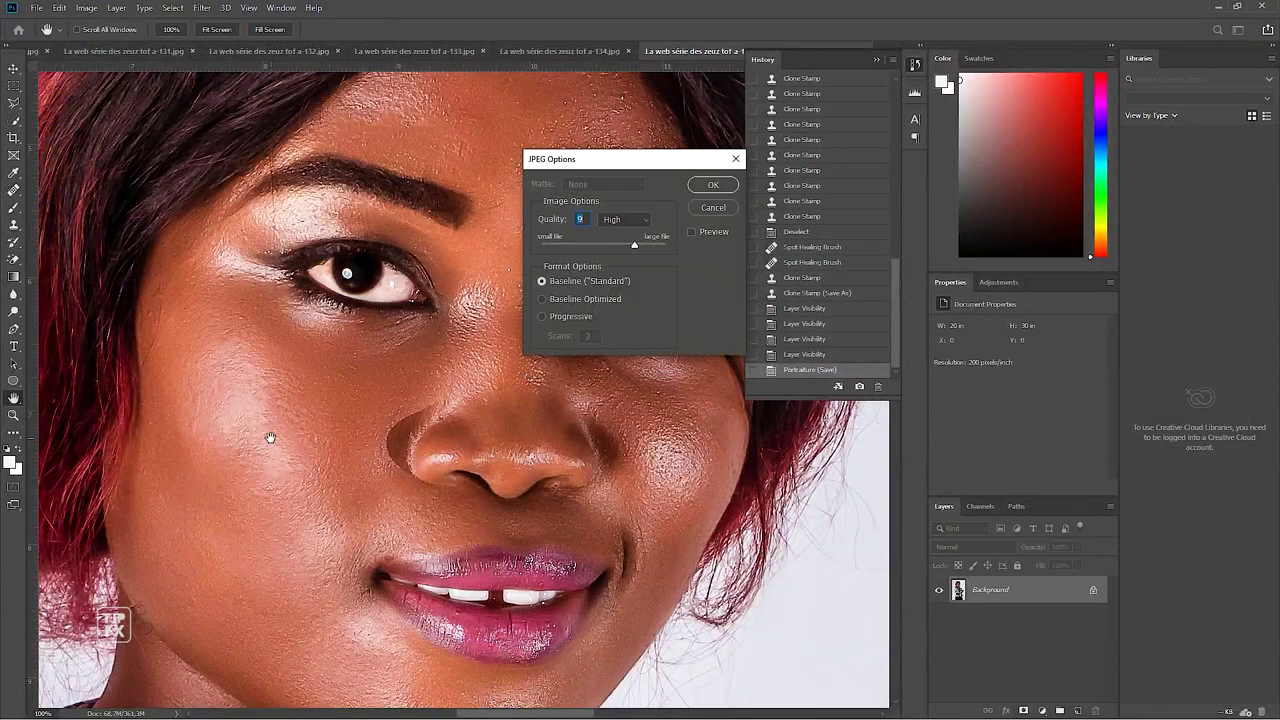
key(Return)
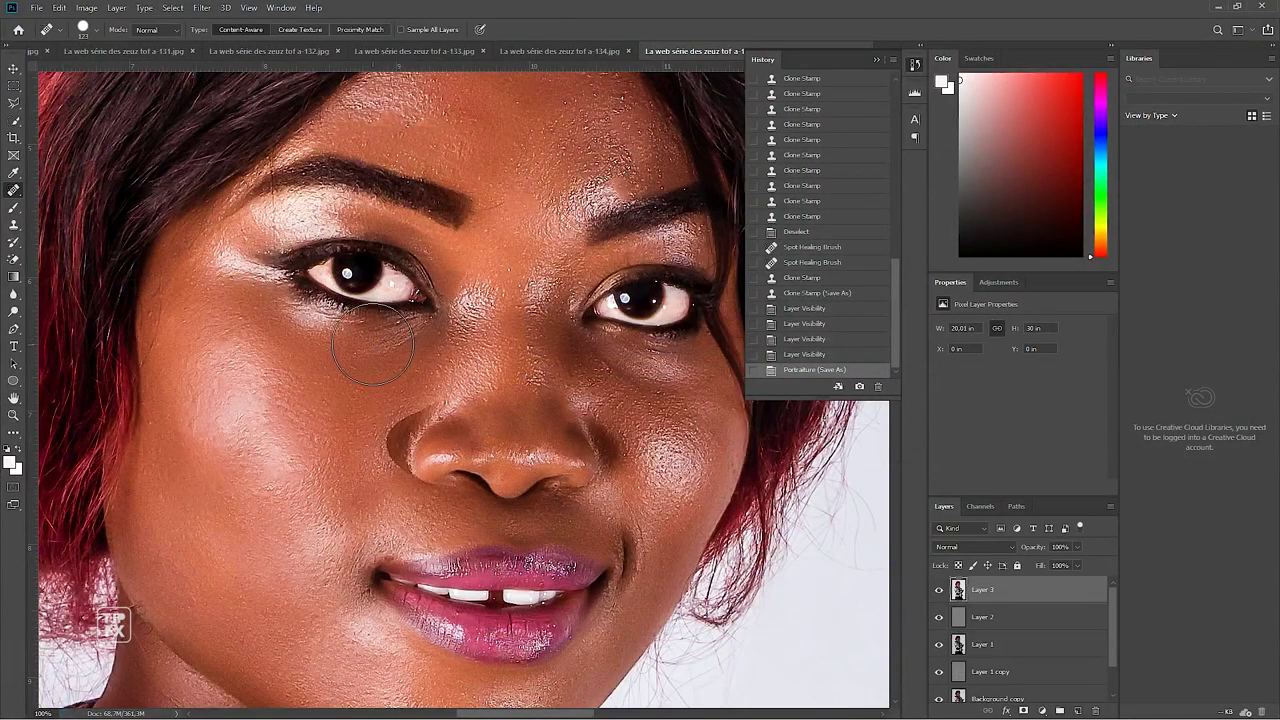